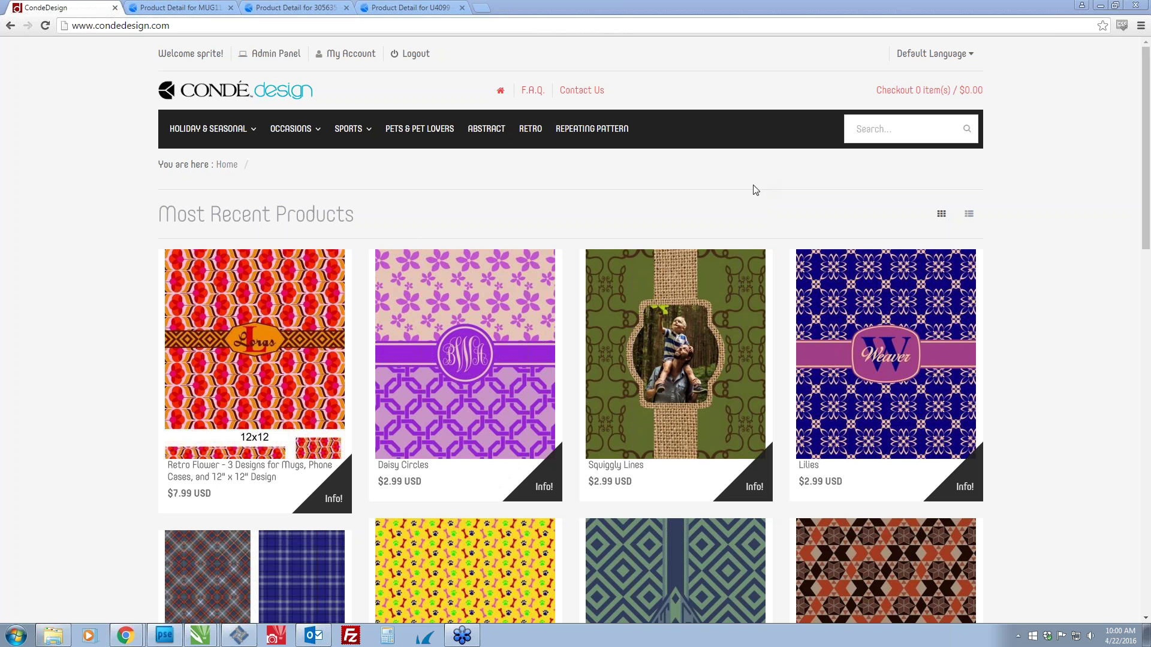
Search the design store for mugs and look through the listed mug designs.
mouse_move(210, 133)
click(871, 130)
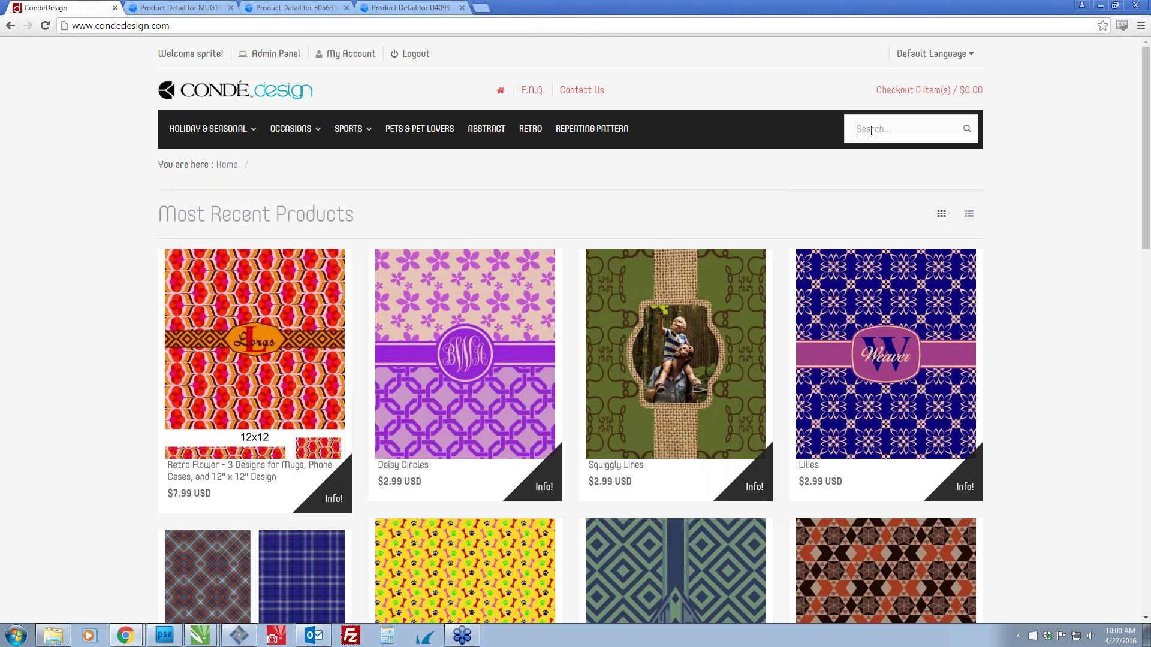
text(mugs)
key(Return)
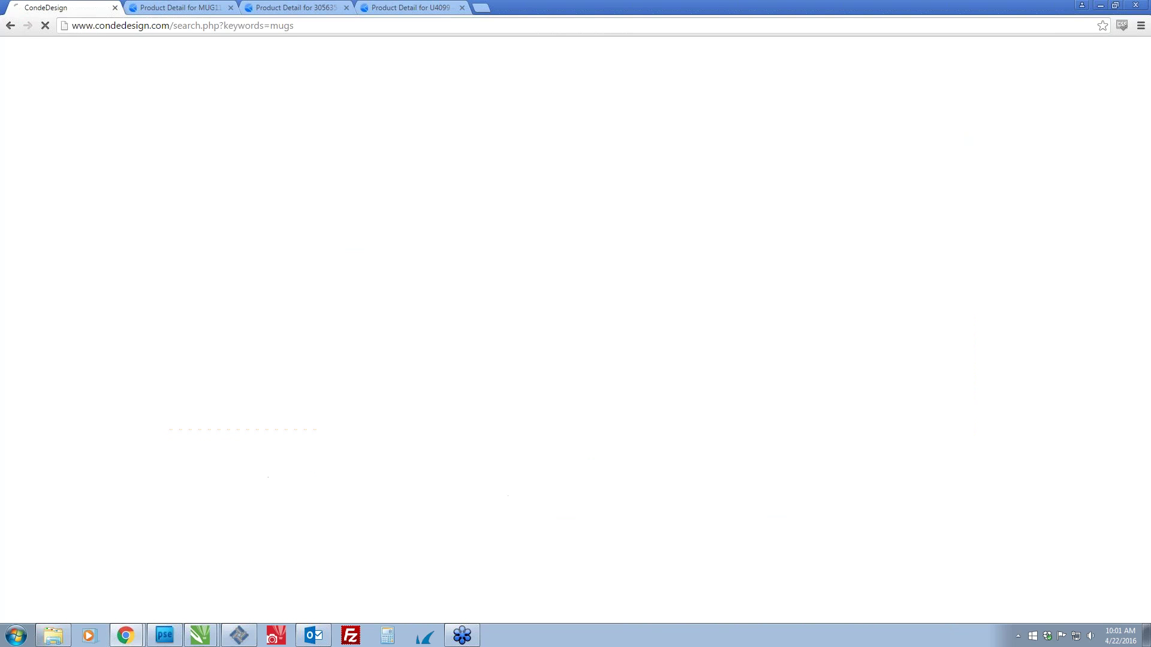
scroll(336, 398, down, 2)
scroll(336, 398, down, 5)
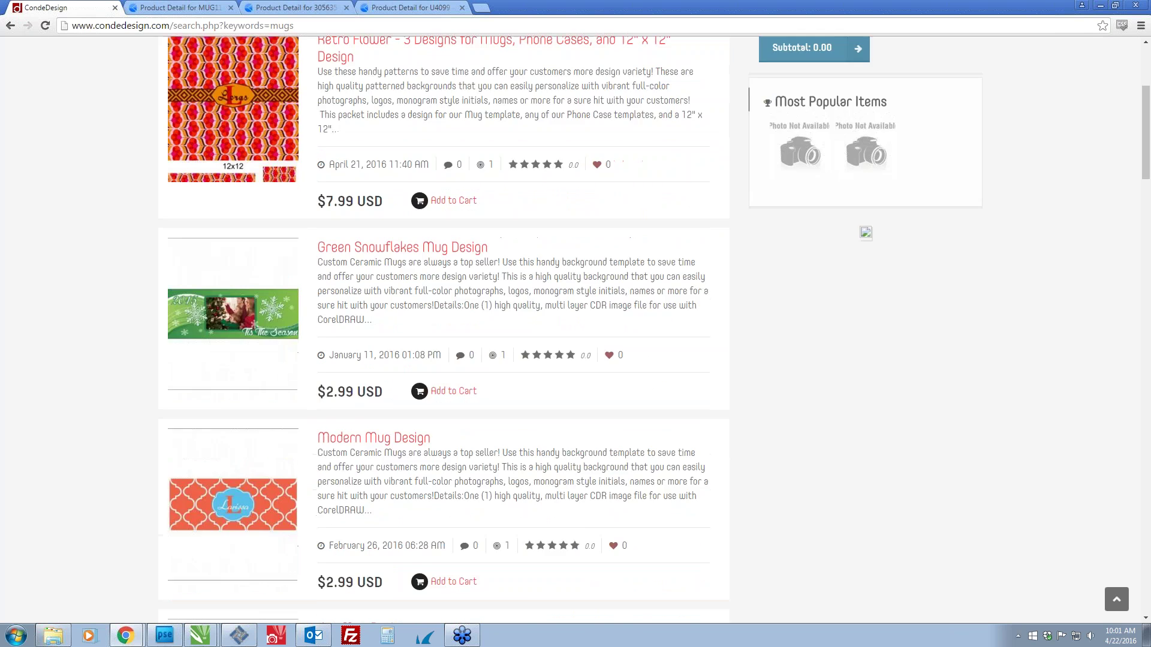
scroll(508, 351, down, 5)
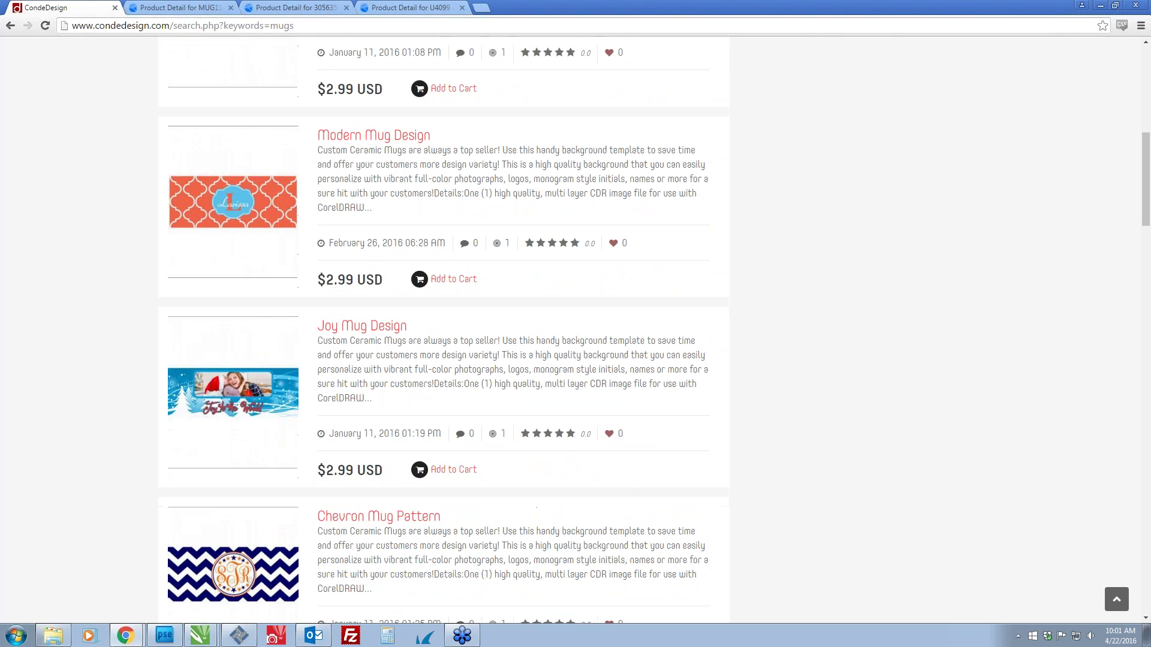
scroll(591, 404, up, 6)
scroll(591, 407, up, 6)
Add the Daisy Circles design from the store's home page to the cart and proceed through checkout to the payment method selection.
click(240, 90)
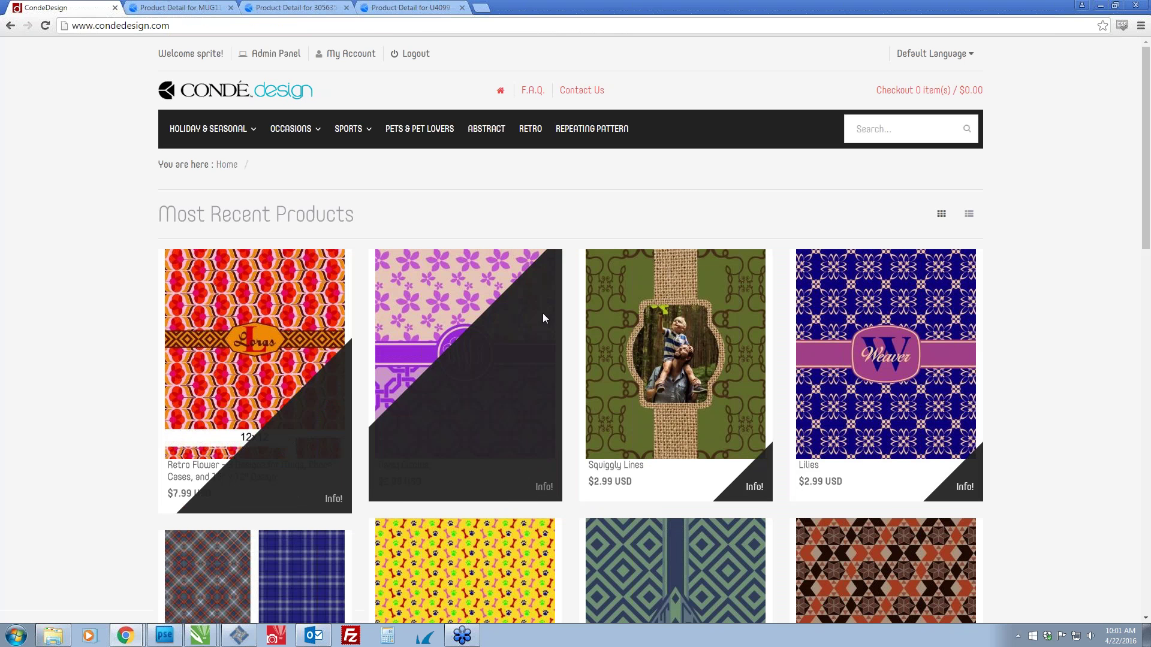
mouse_move(419, 283)
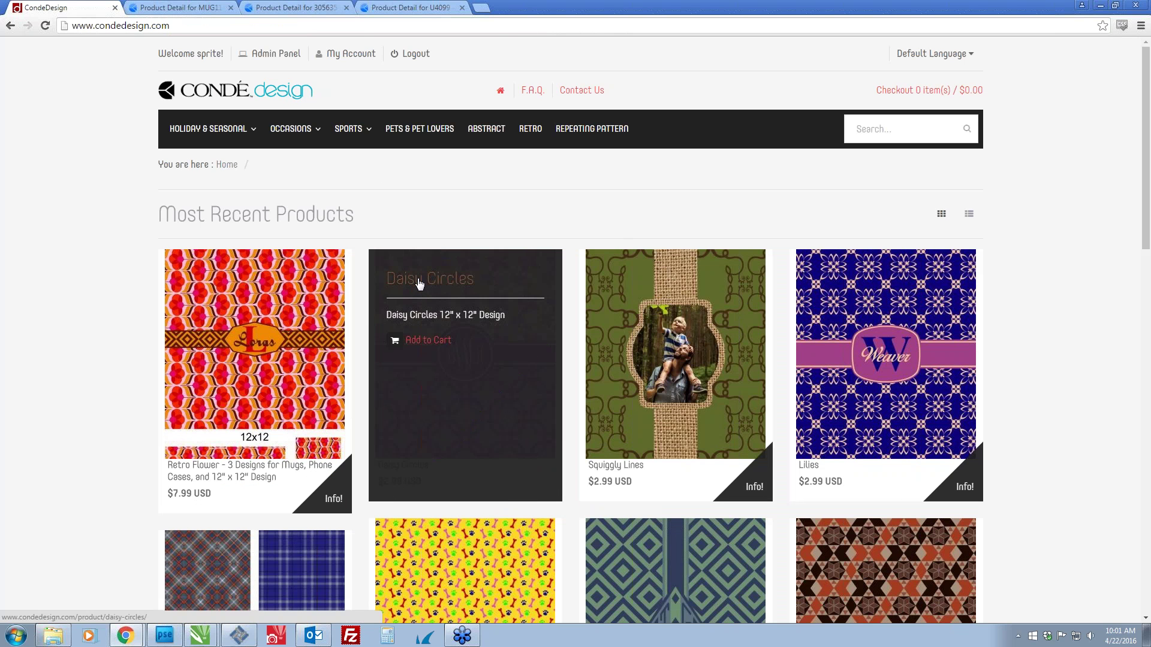
click(419, 284)
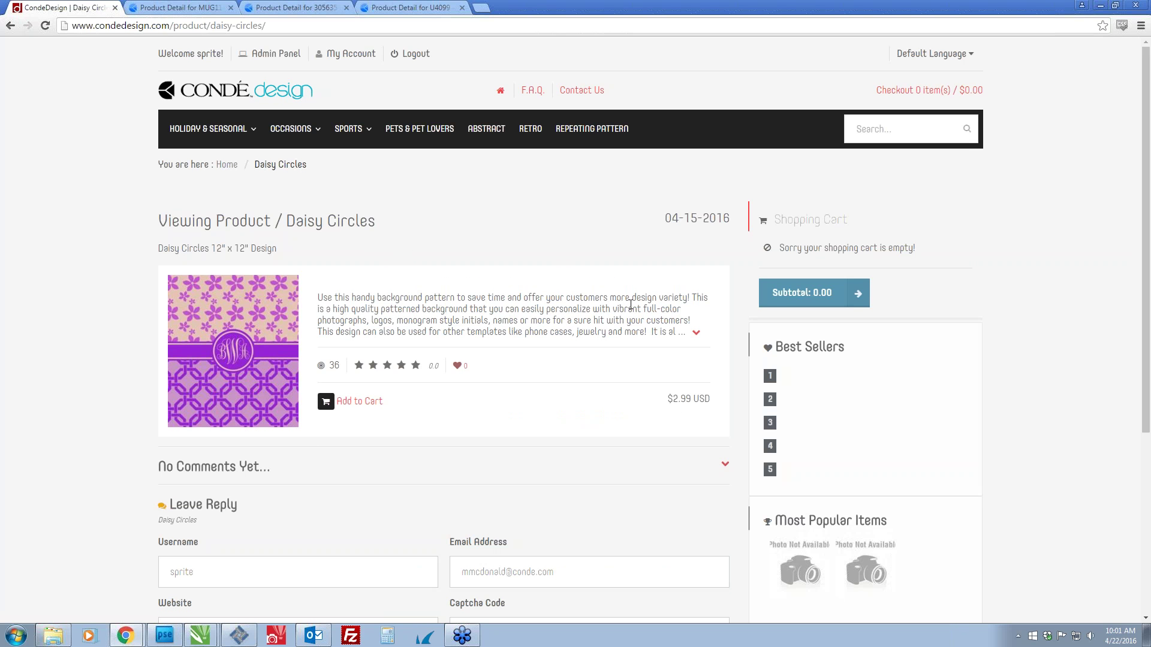
scroll(630, 306, down, 1)
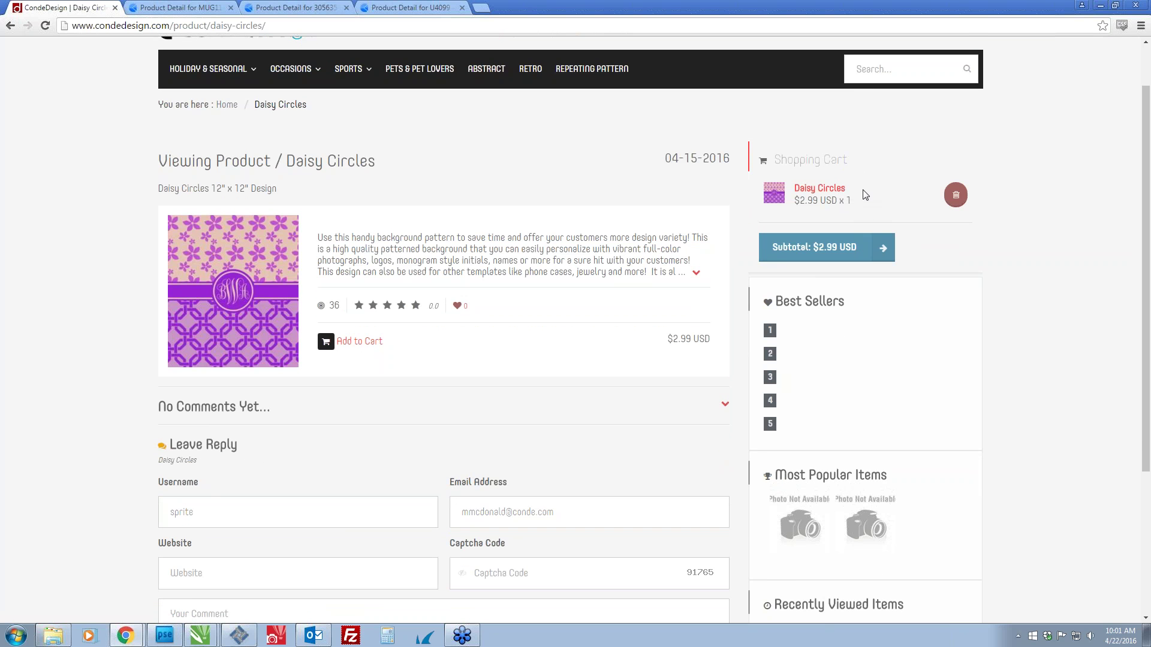
click(799, 249)
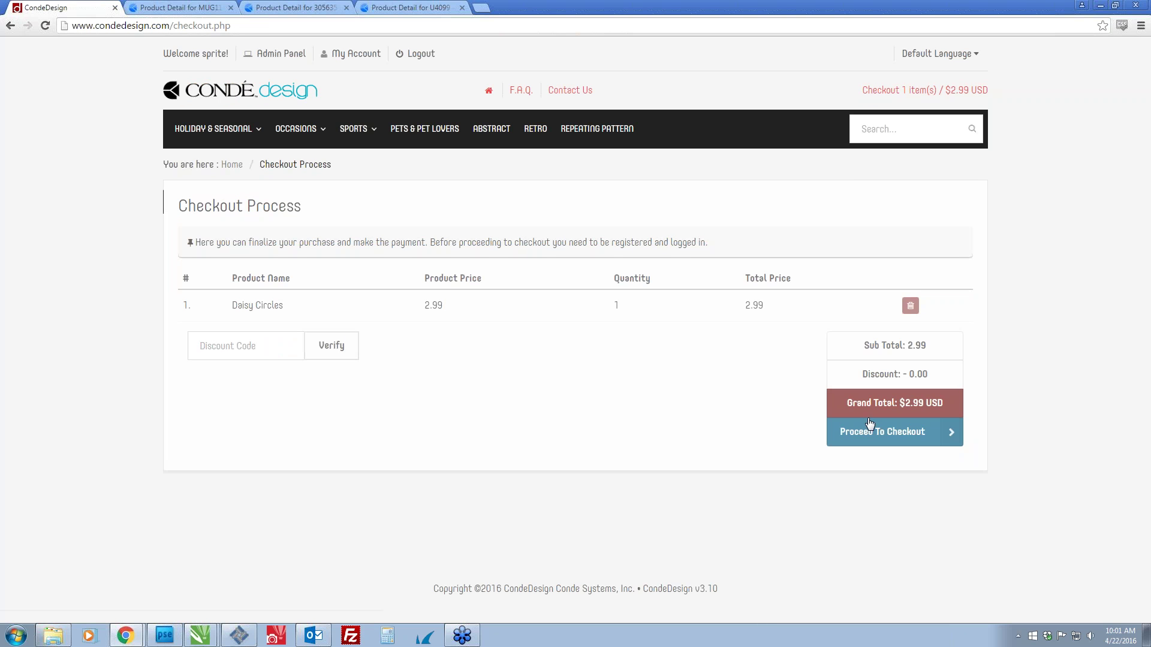
click(885, 437)
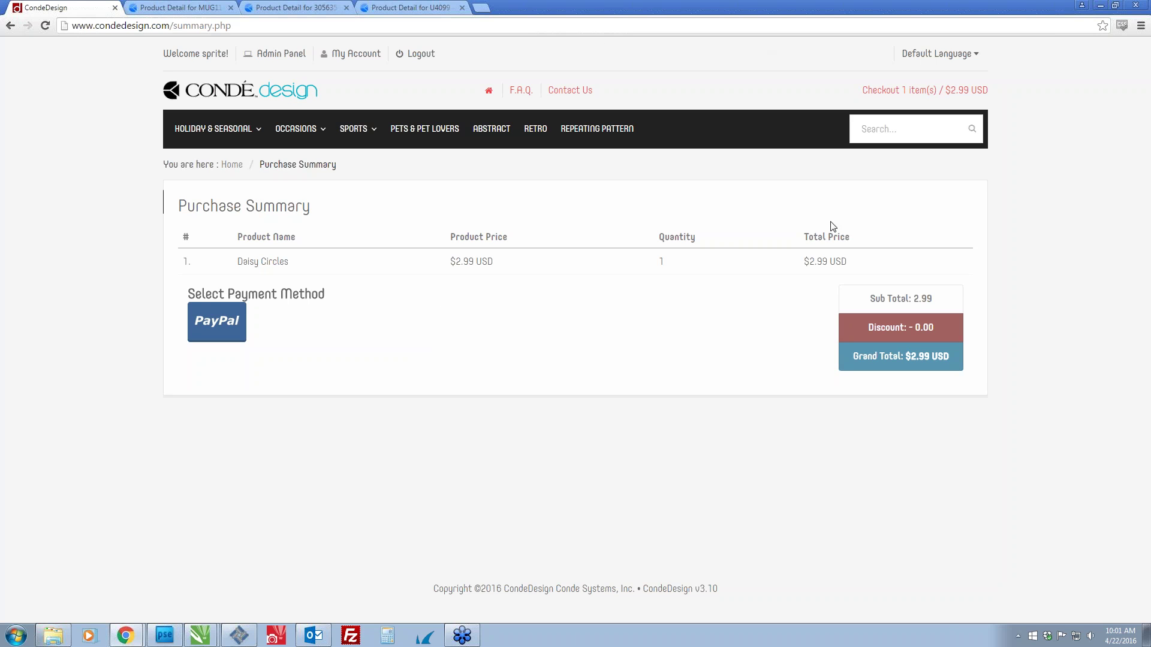
Open the Daisy Circles purchase in the account's downloads and try to download its file, returning to the download page.
click(354, 56)
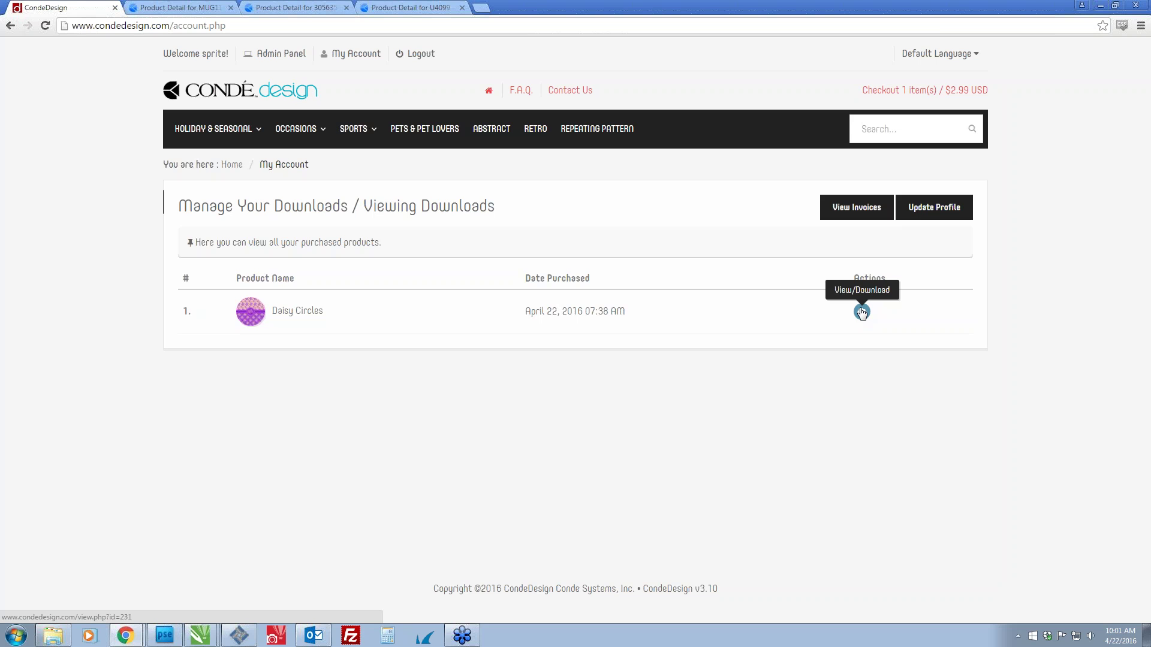
click(862, 312)
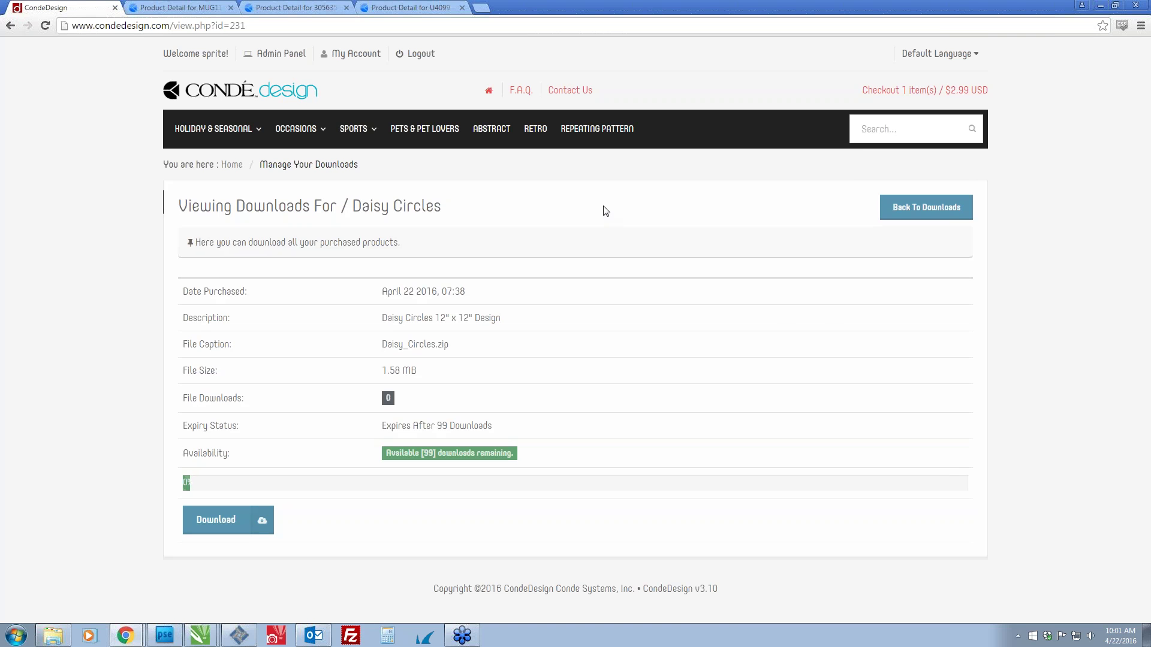
click(231, 530)
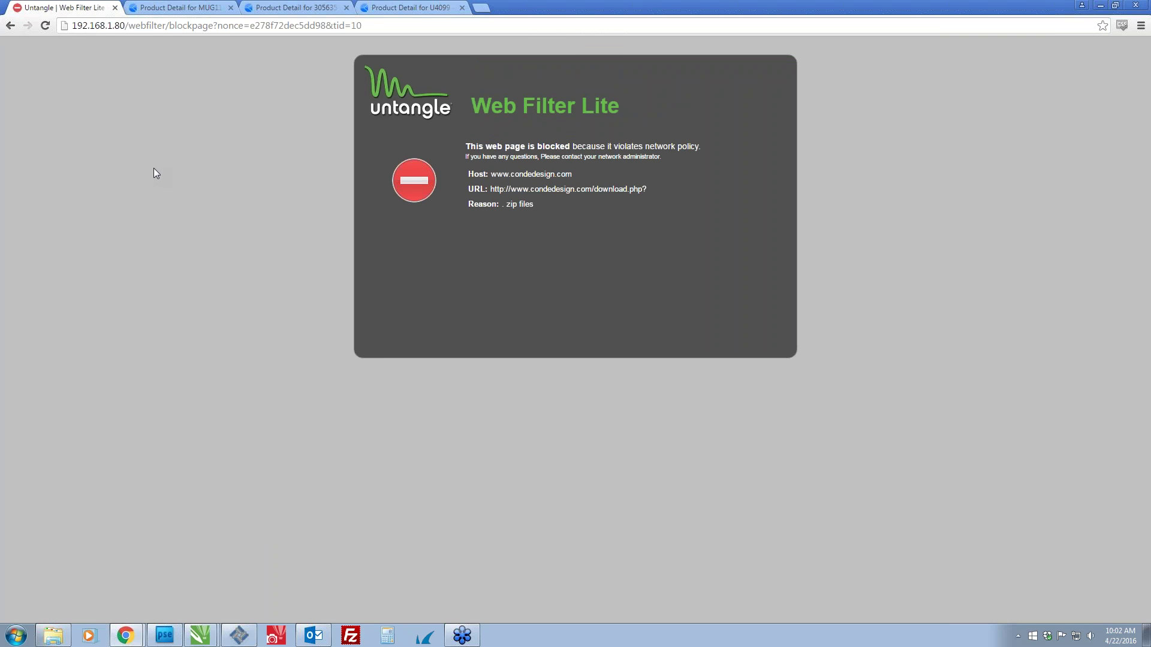
click(9, 27)
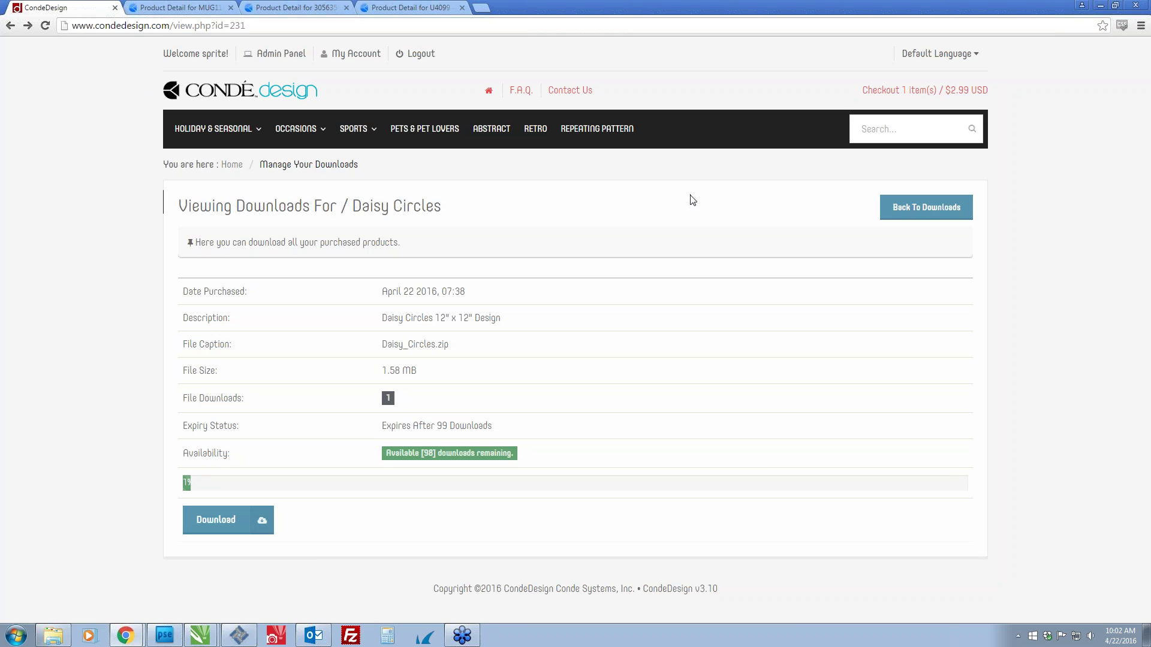
Create a desktop folder named Artwork, merge it with the existing folder of that name, and dismiss the Photoshop Elements welcome window.
key(alt+F4)
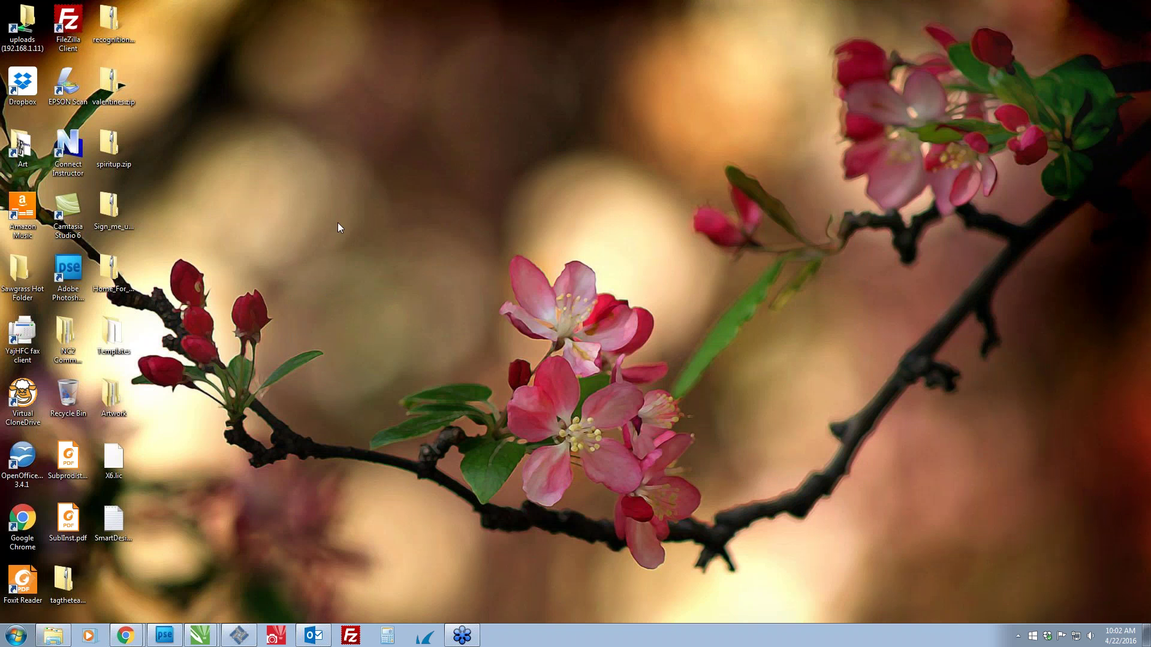
right_click(328, 162)
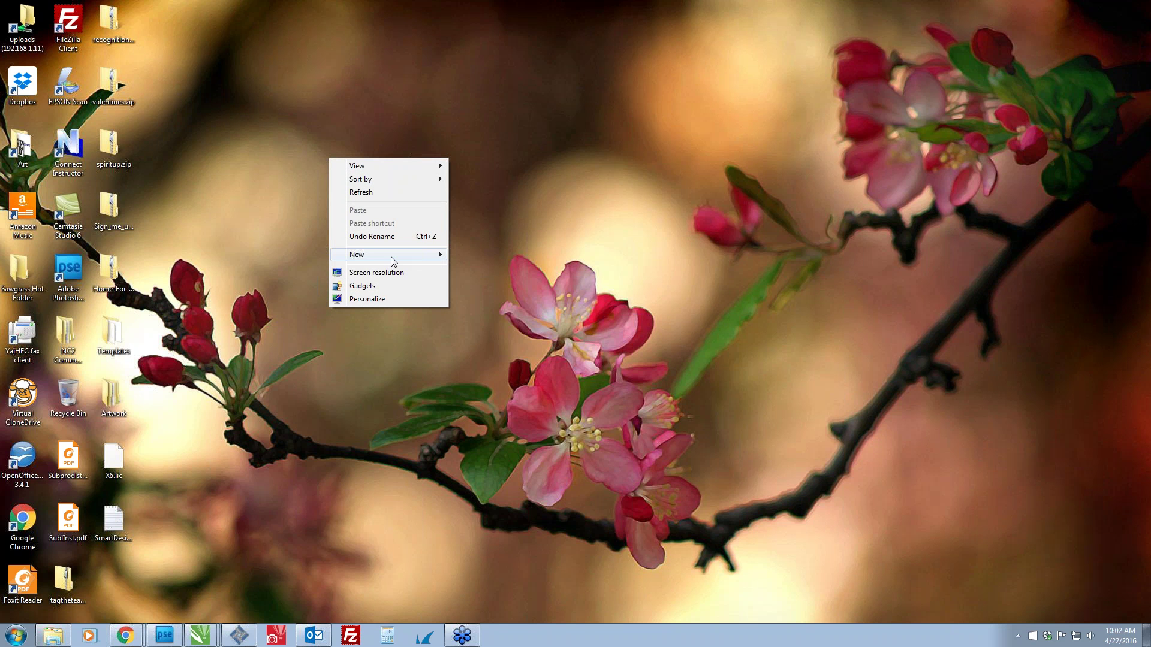
mouse_move(417, 252)
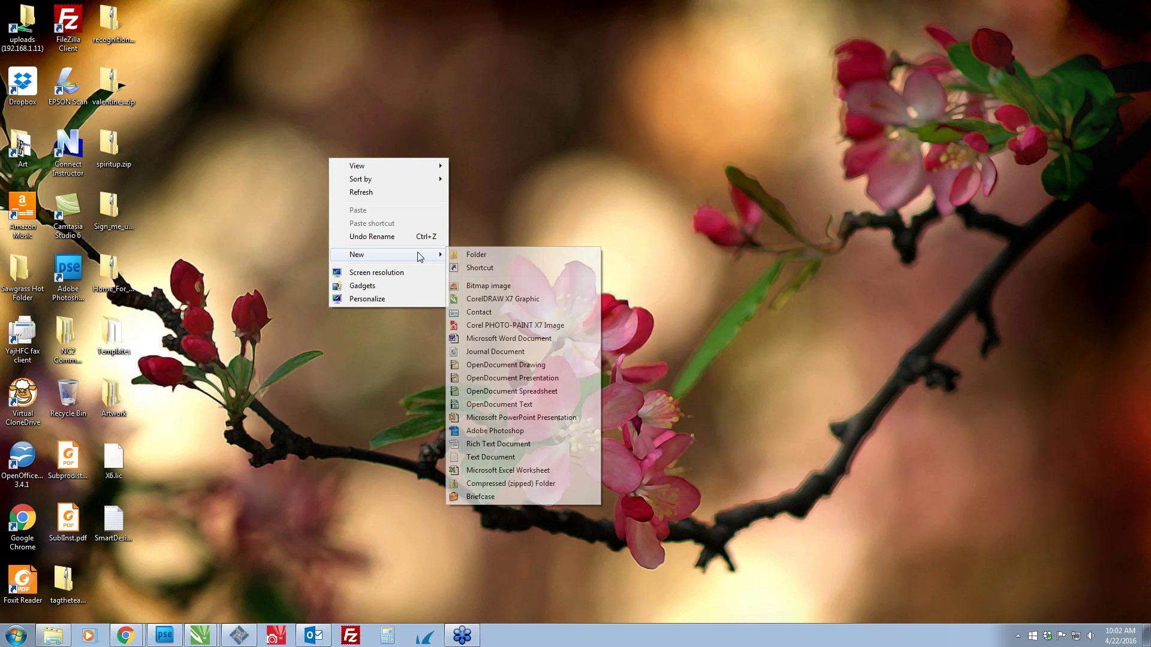
click(491, 253)
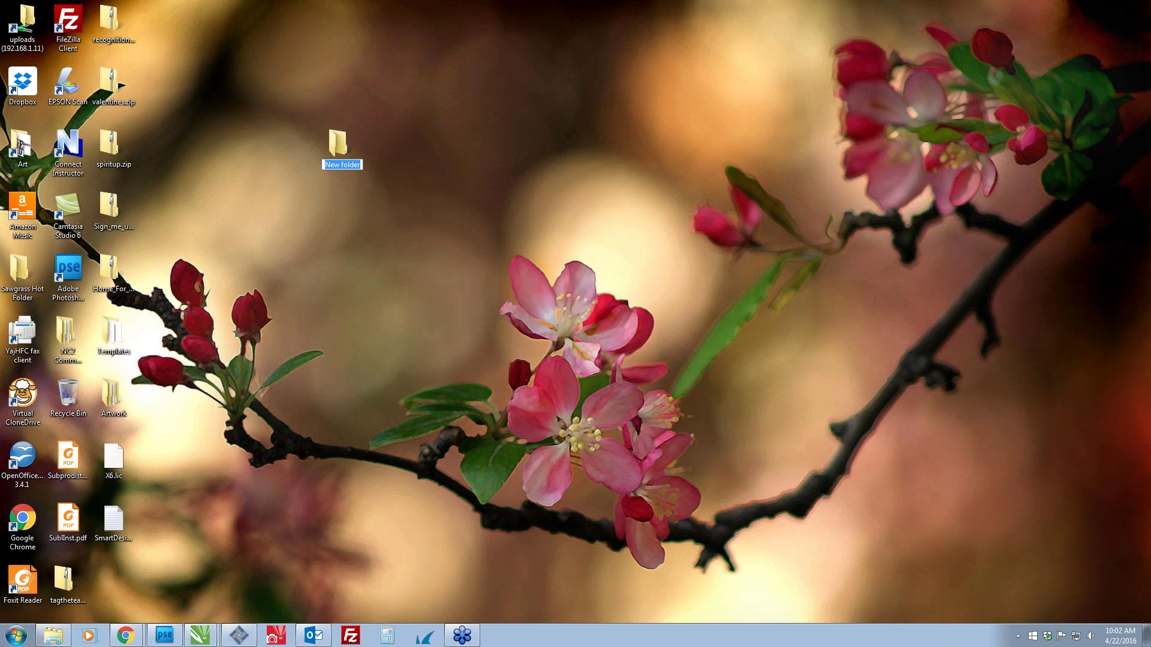
text(Artwork)
key(Return)
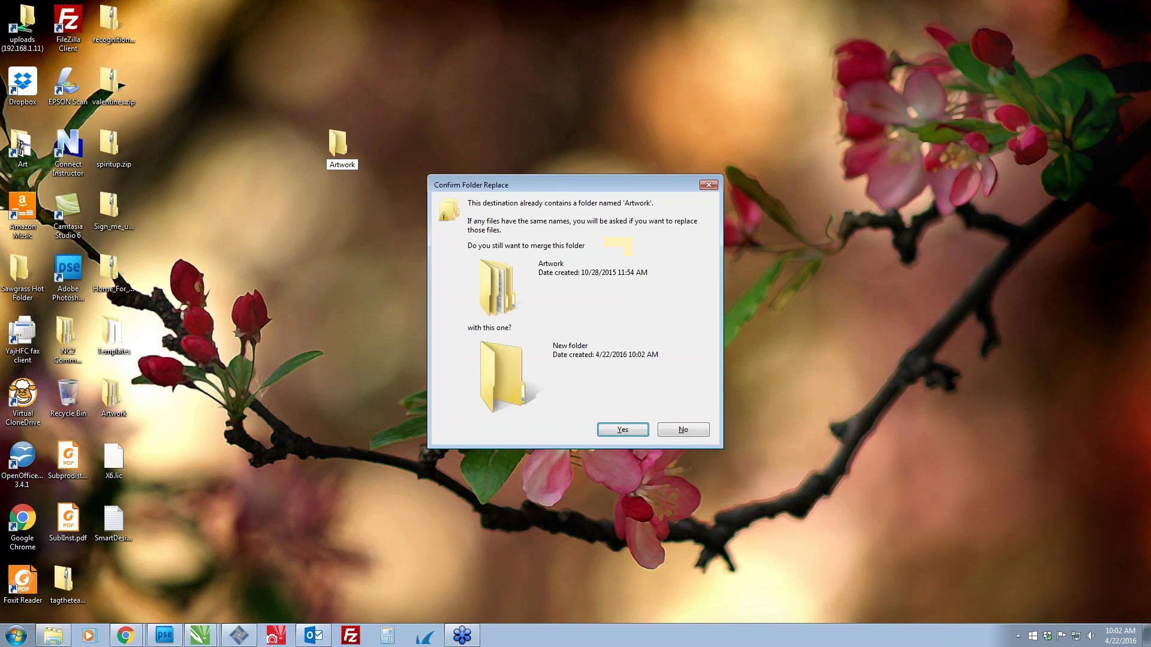
click(623, 429)
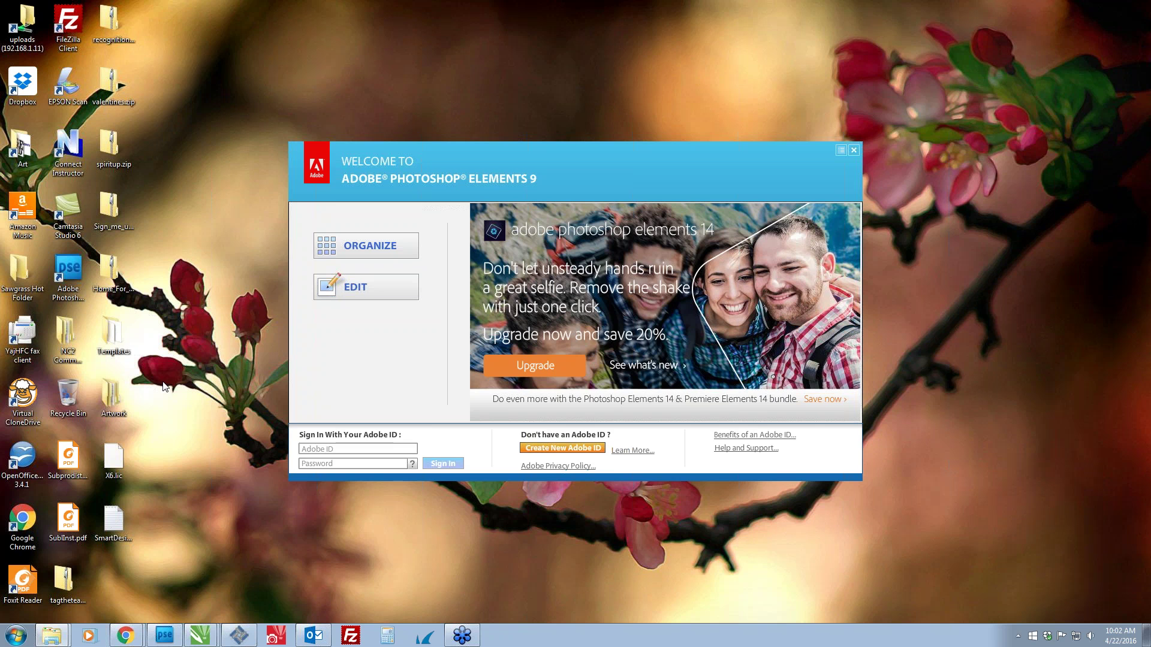
click(853, 150)
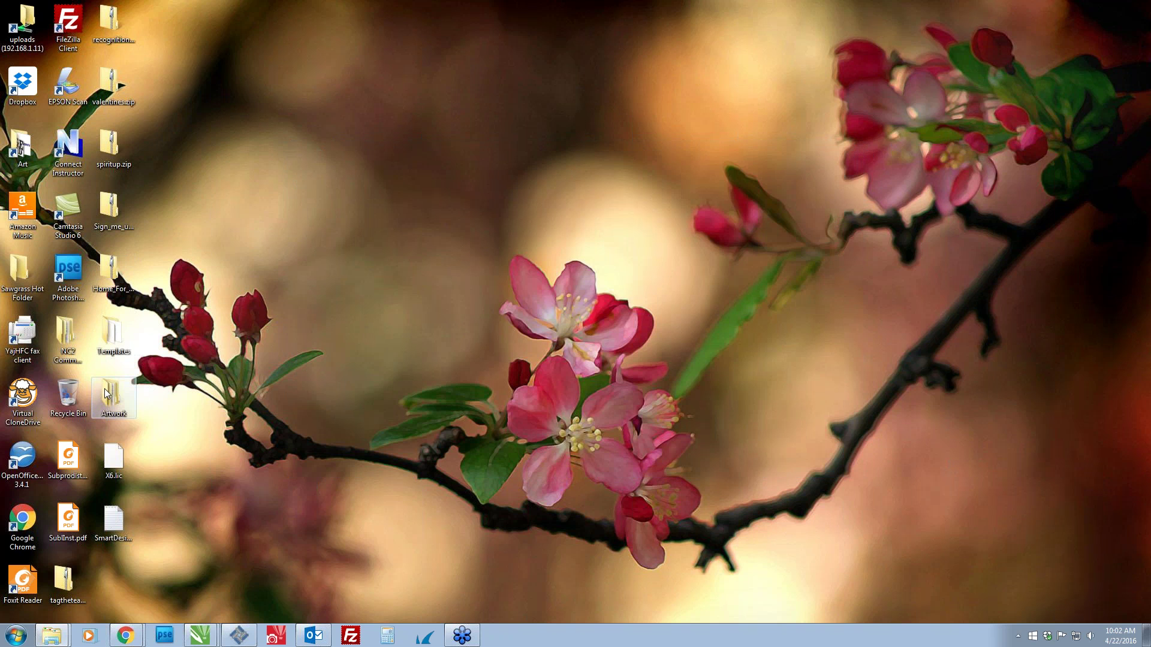
Open the desktop's Artwork folder to view its contents.
right_click(112, 396)
click(194, 394)
drag(1074, 120, 739, 101)
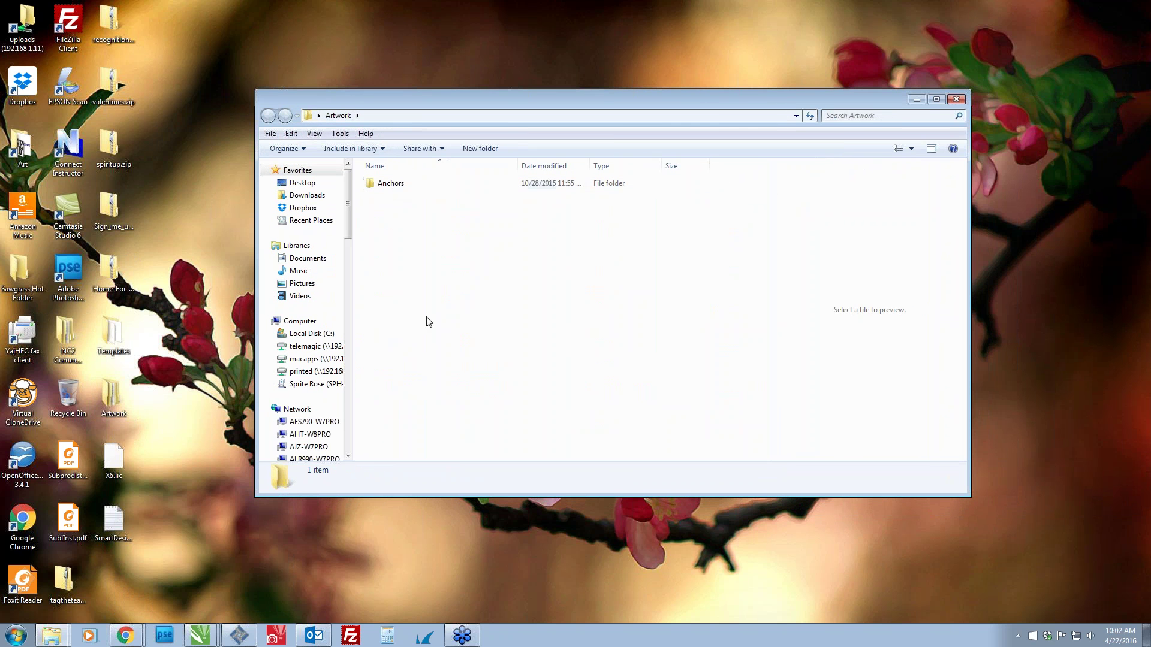
Switch to CorelDRAW and add the artistic text "sWc" beside the Daisy Circles design, enlarged to about 141 pt.
key(alt+Tab)
key(Tab)
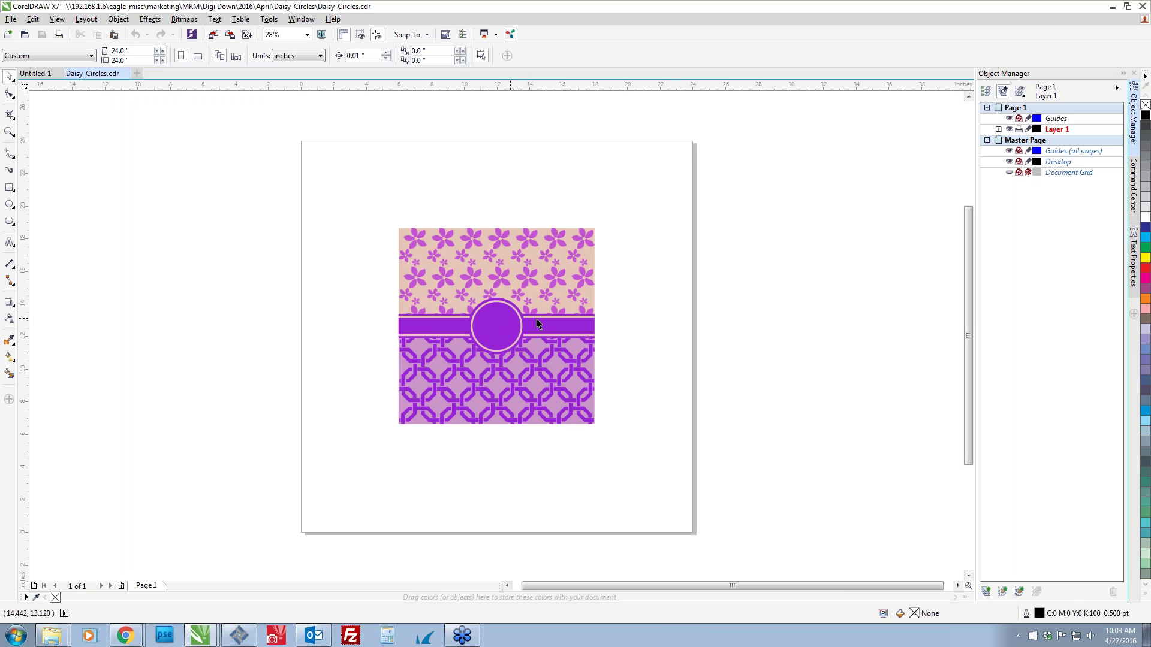
click(9, 242)
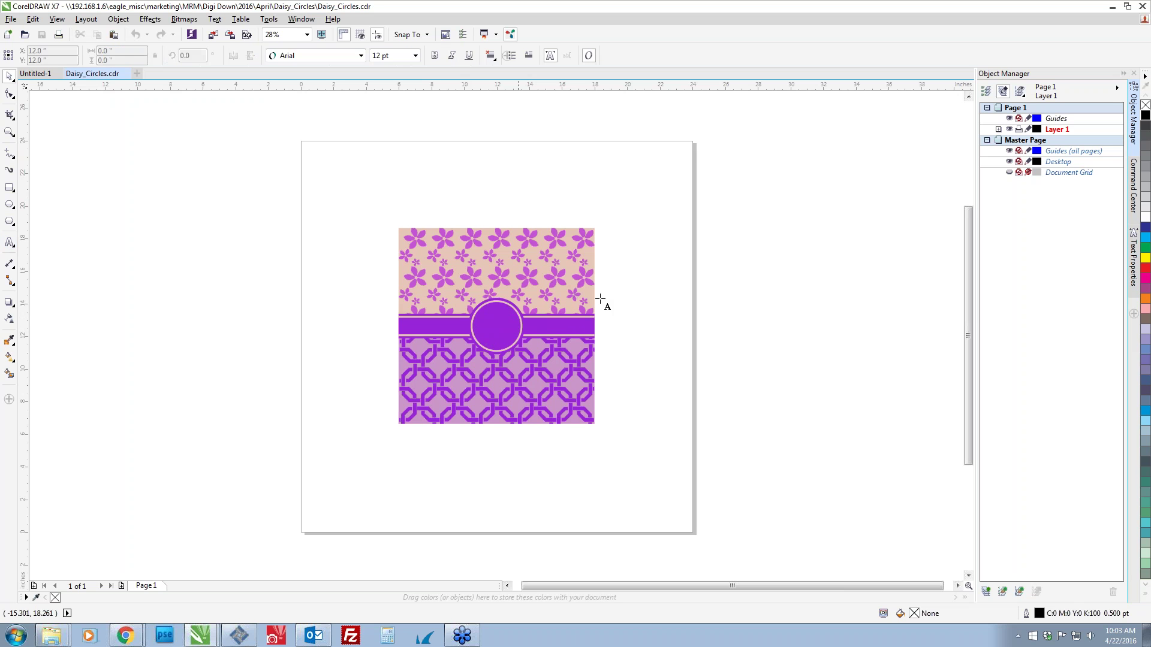
click(630, 329)
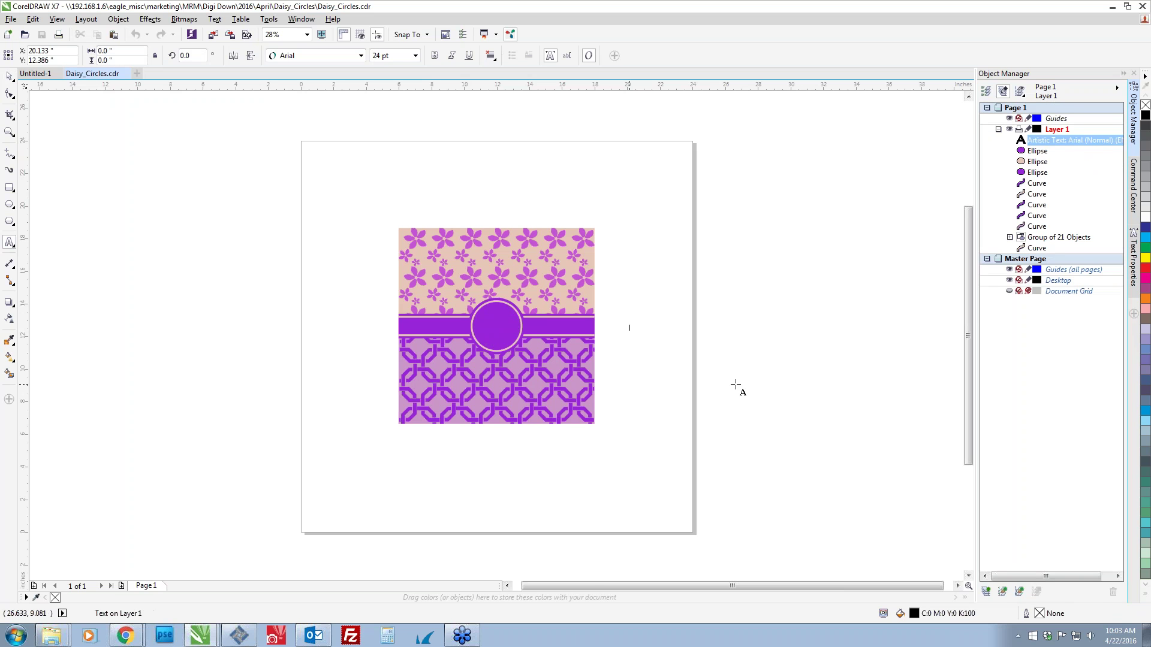
text(sWc)
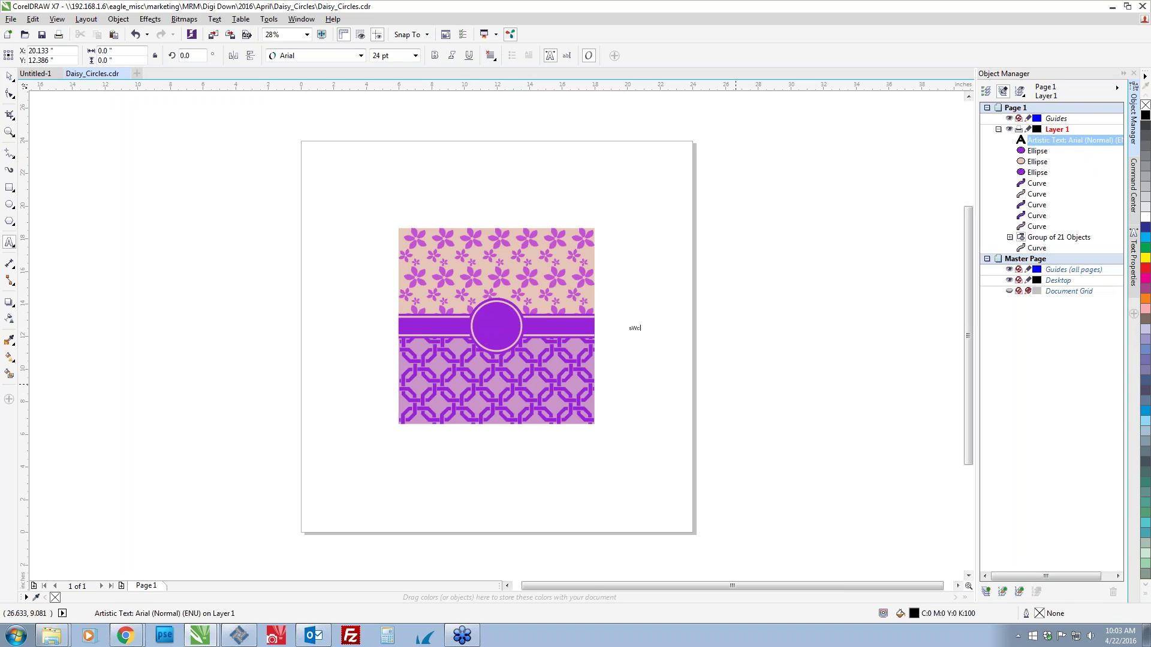
click(9, 76)
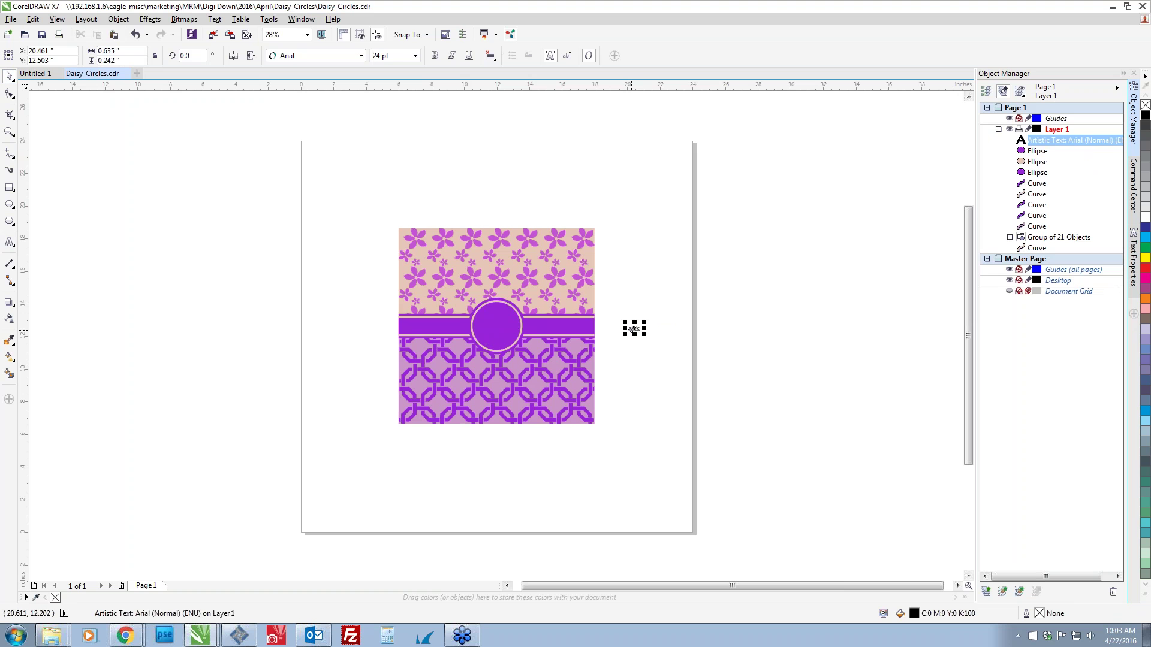
drag(644, 337, 689, 380)
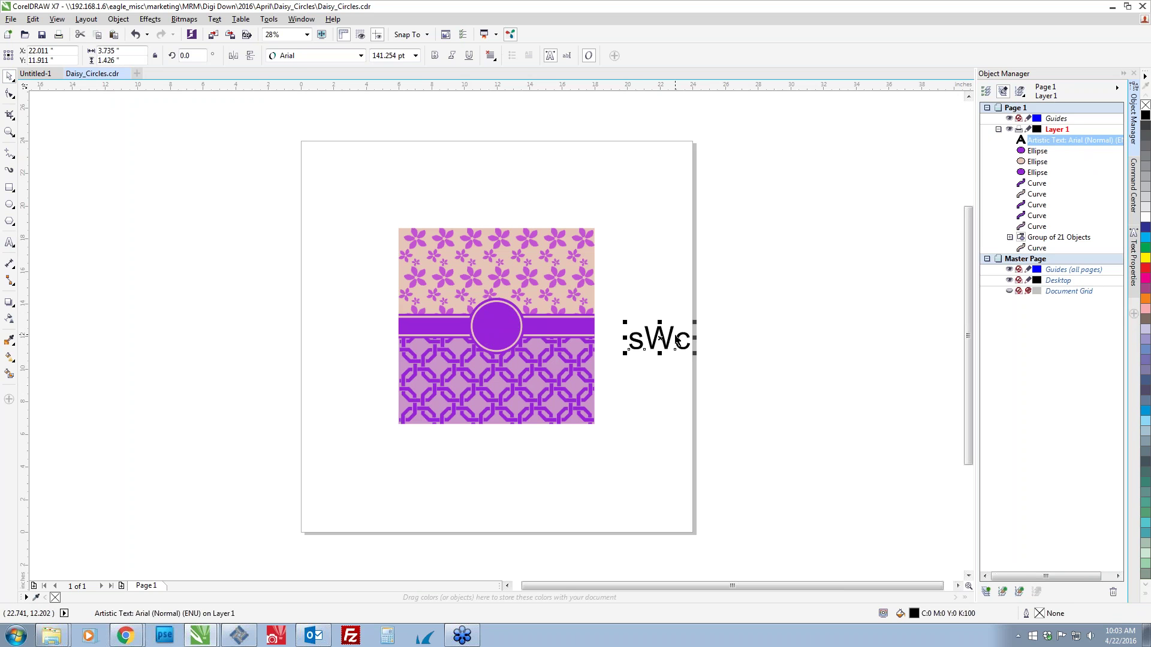
Set the sWc text's font to Monogram kk sc and place the monogram over the purple circle in the design.
click(361, 56)
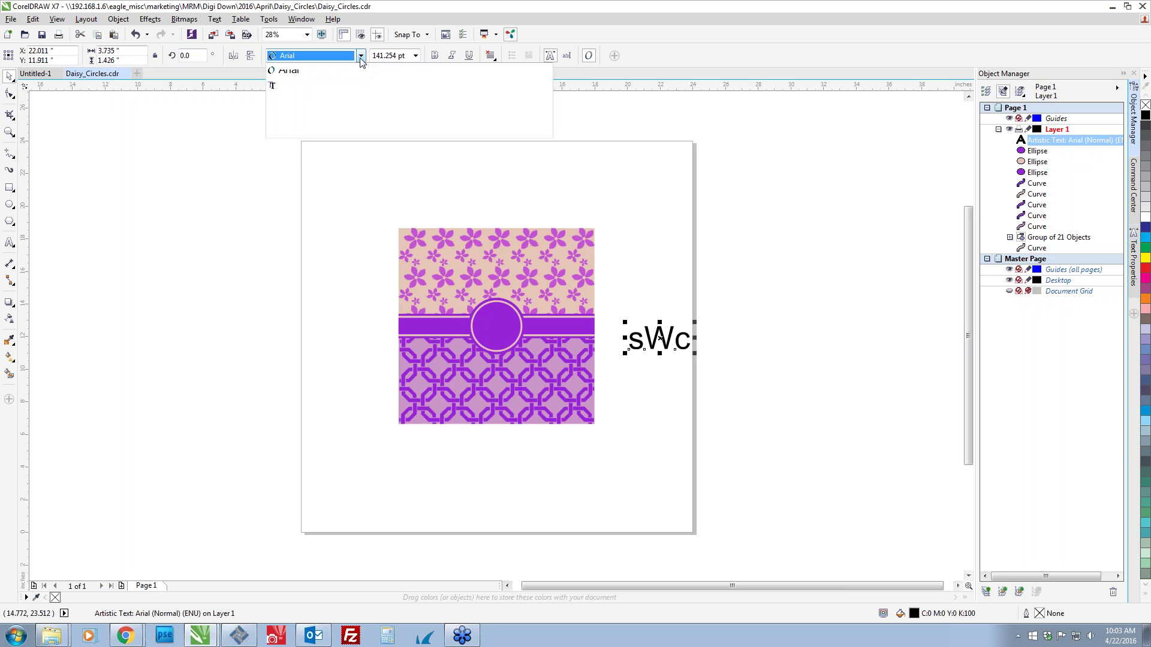
text(Mon Circle Three White)
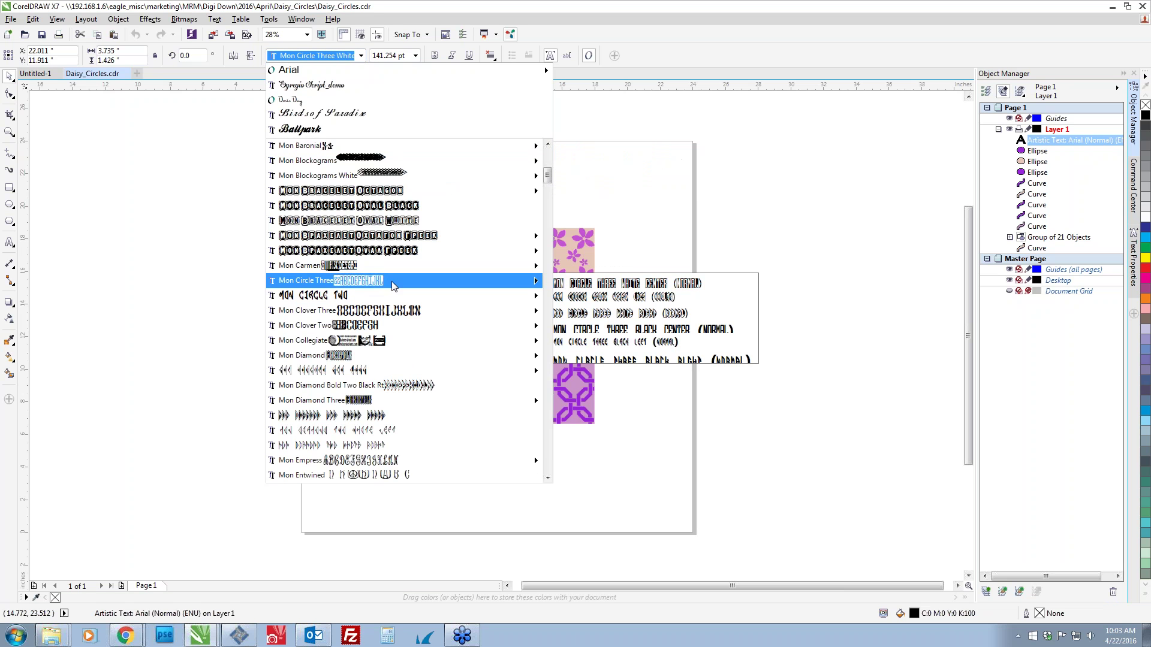
scroll(378, 281, down, 3)
scroll(390, 293, down, 5)
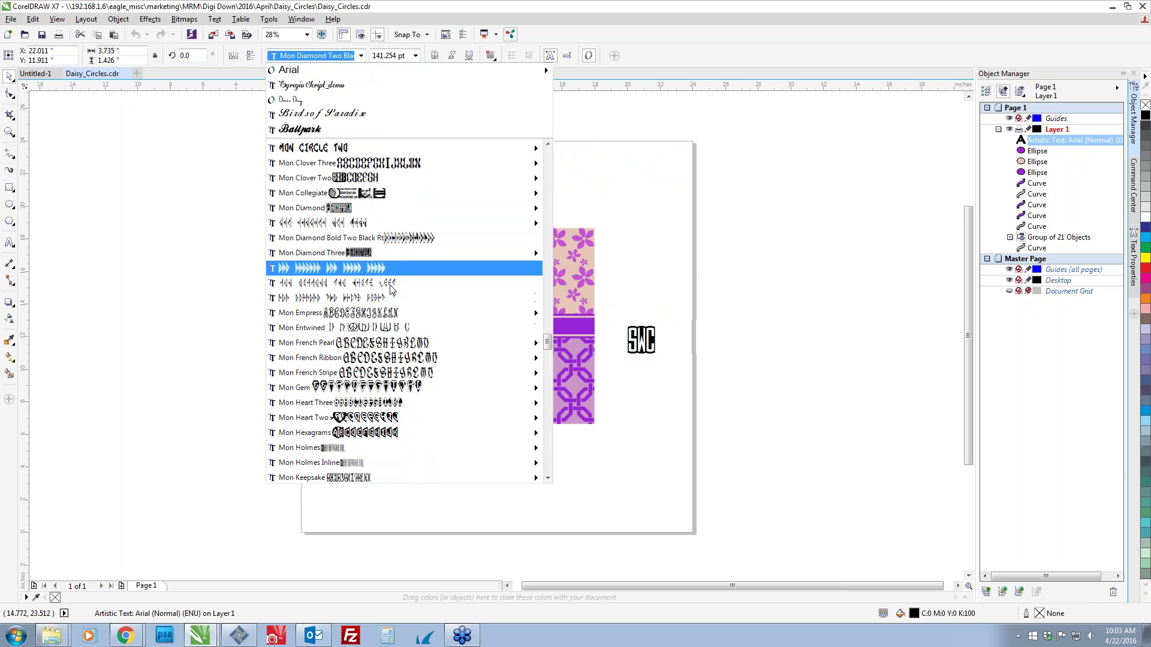
scroll(387, 299, down, 10)
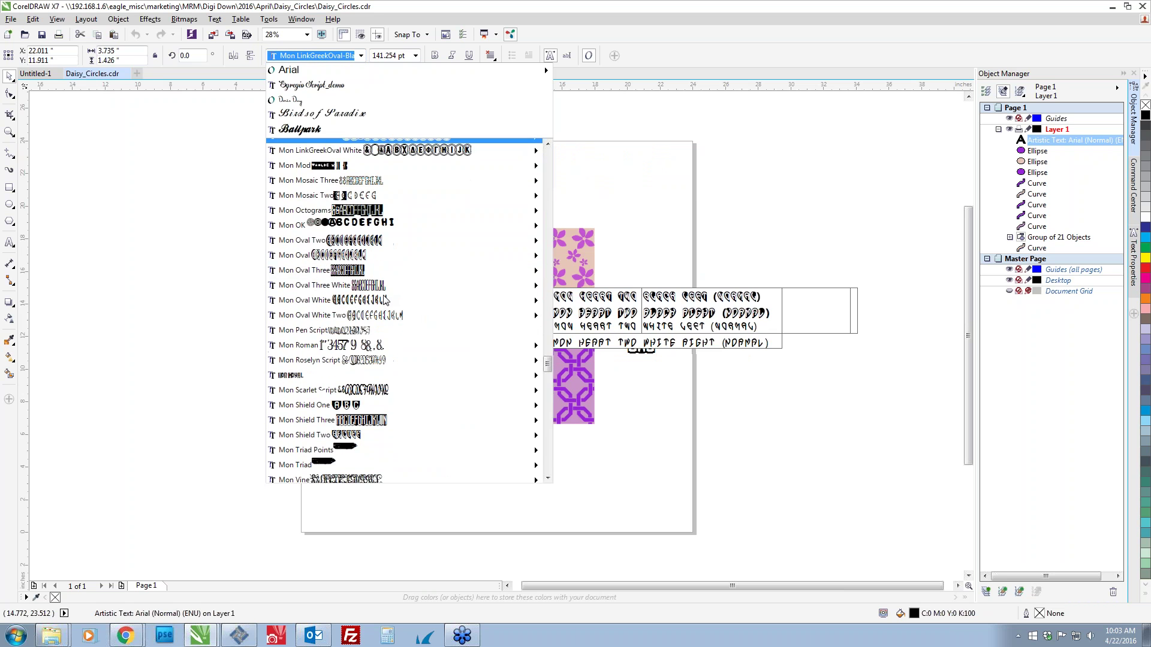
scroll(360, 300, down, 4)
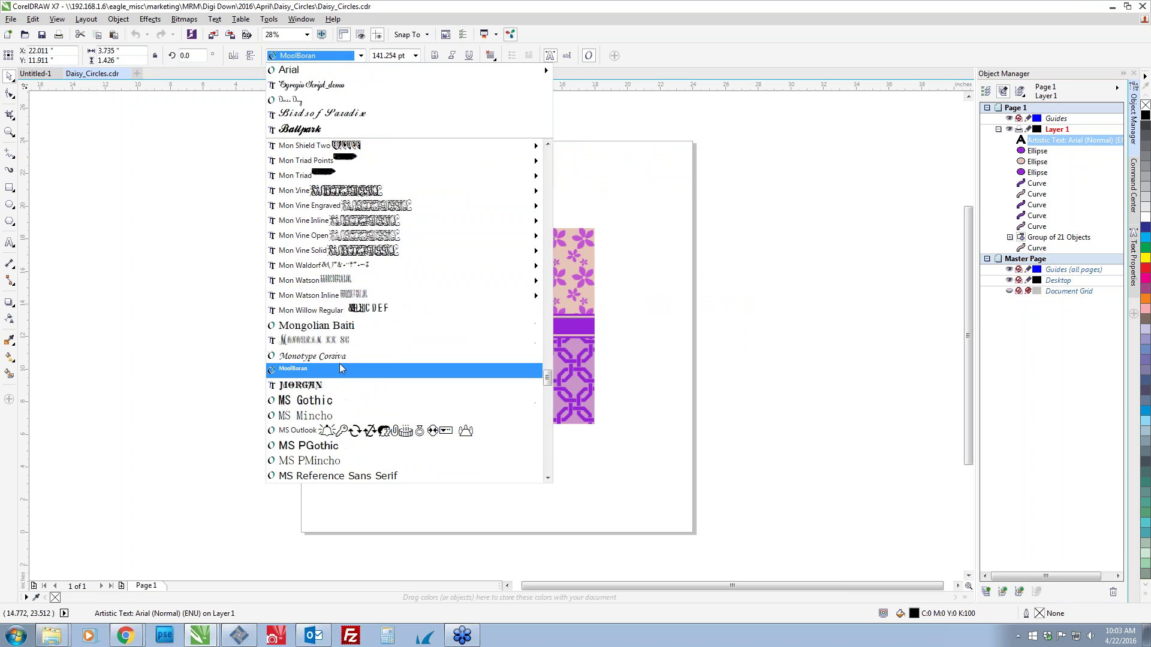
click(324, 367)
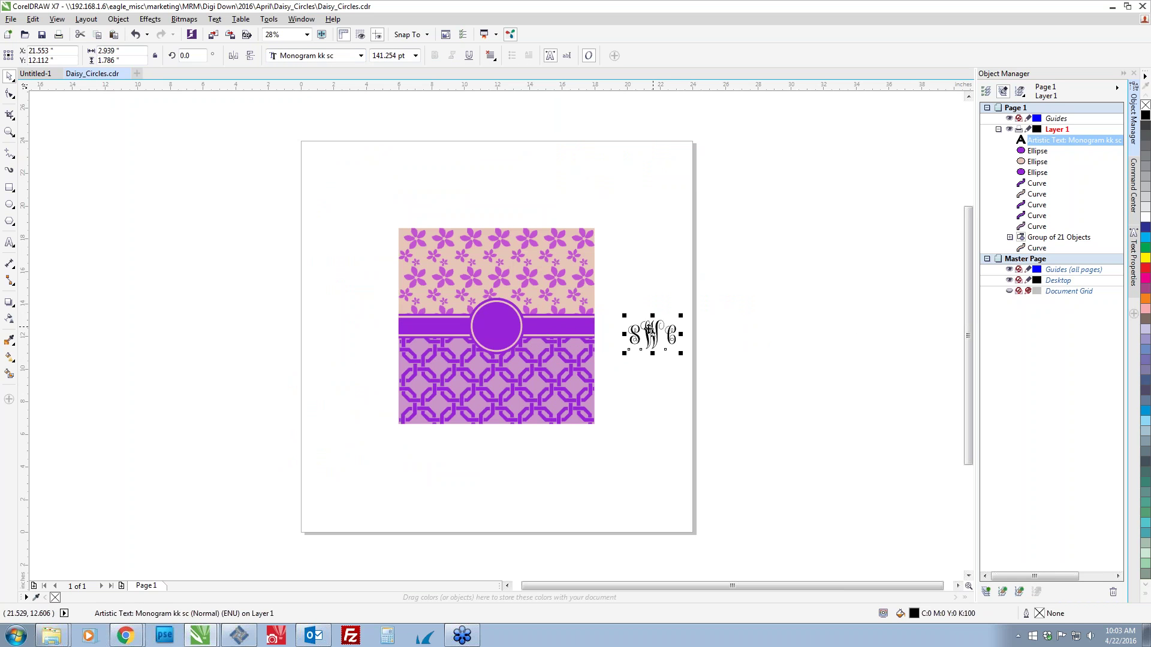
drag(654, 335, 497, 324)
scroll(497, 324, up, 5)
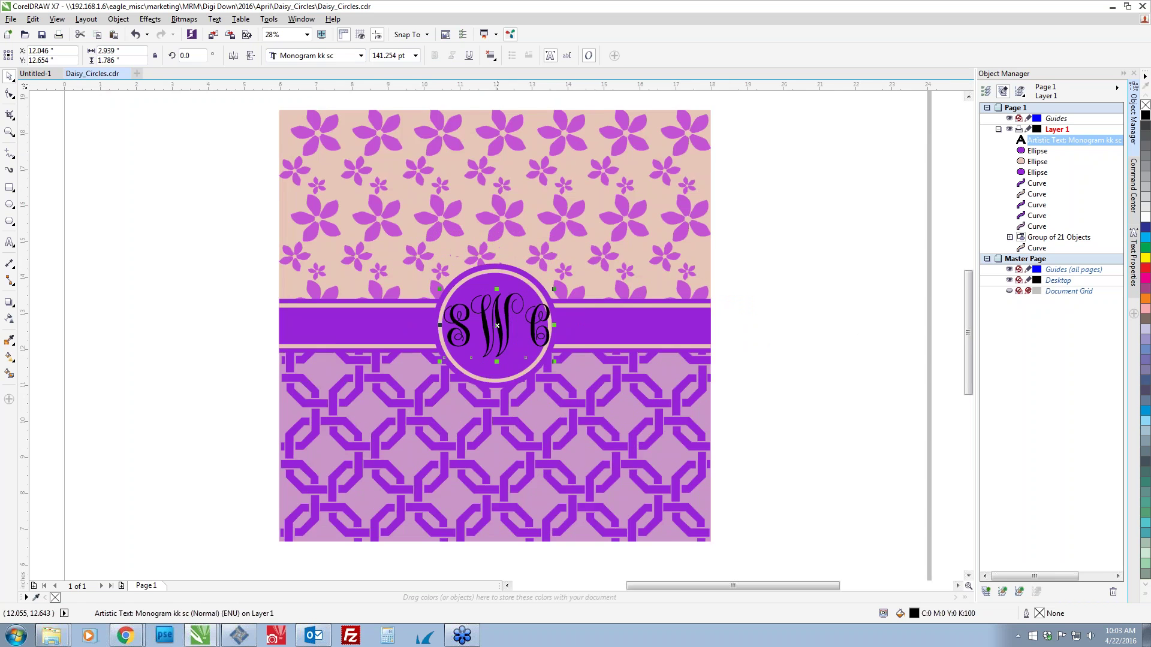
Scale the monogram down to about 120 pt and centre it inside the purple circle.
drag(598, 396, 588, 388)
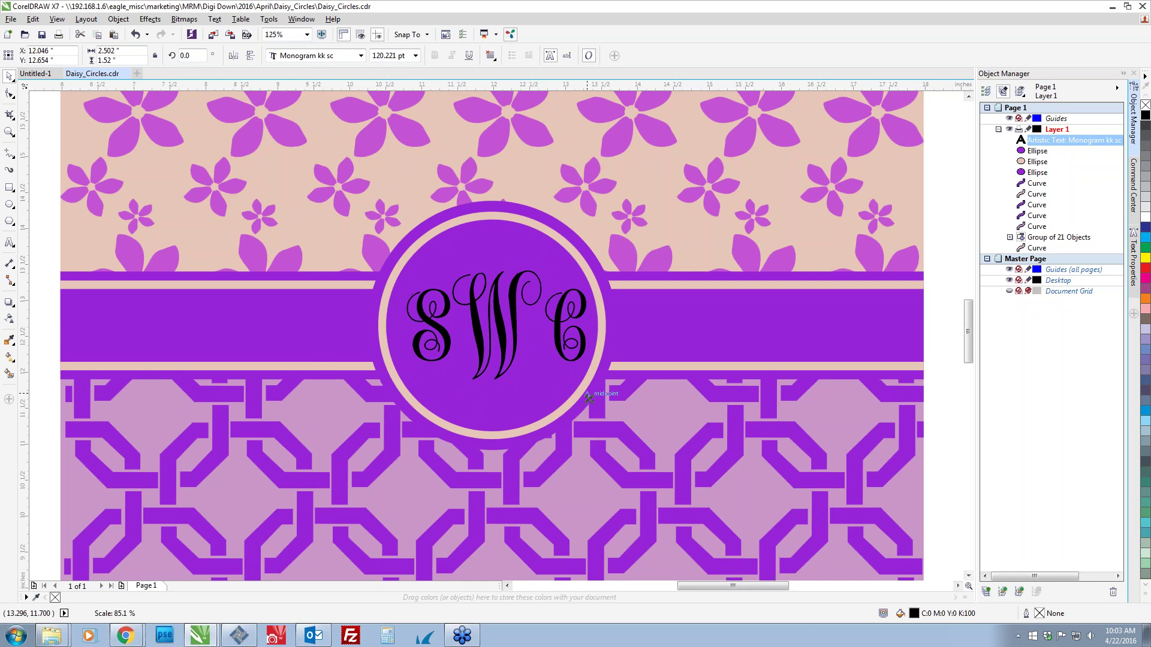
drag(475, 326, 469, 325)
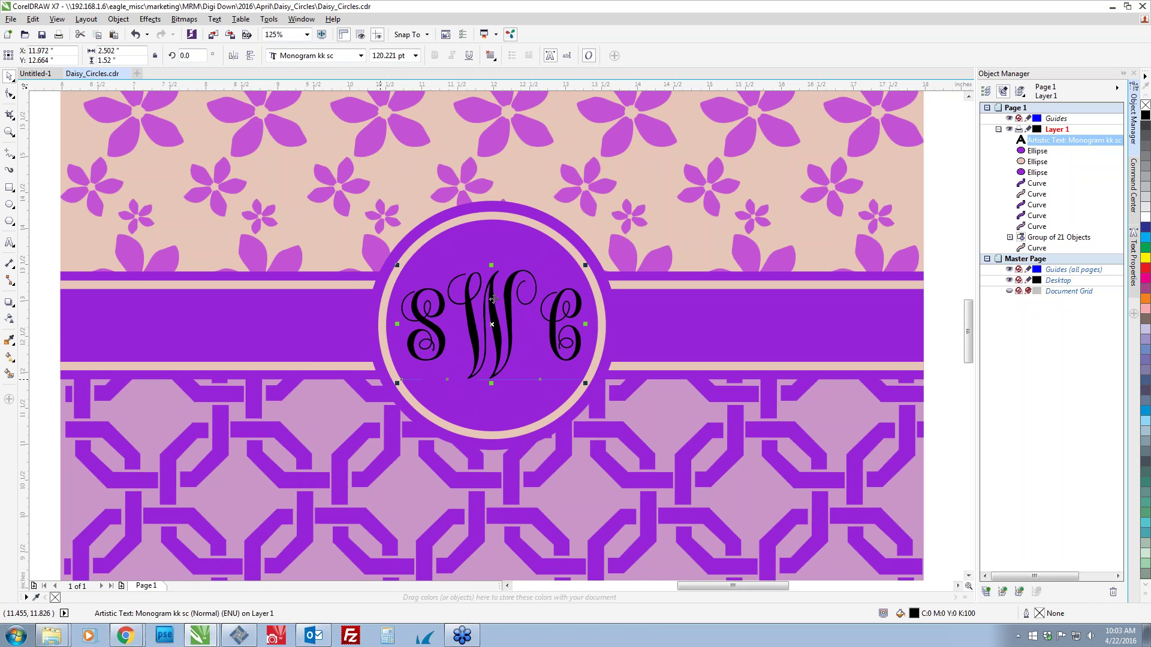
Fill the monogram with the design's beige (#E5C6B7) using the Color Eyedropper.
click(8, 341)
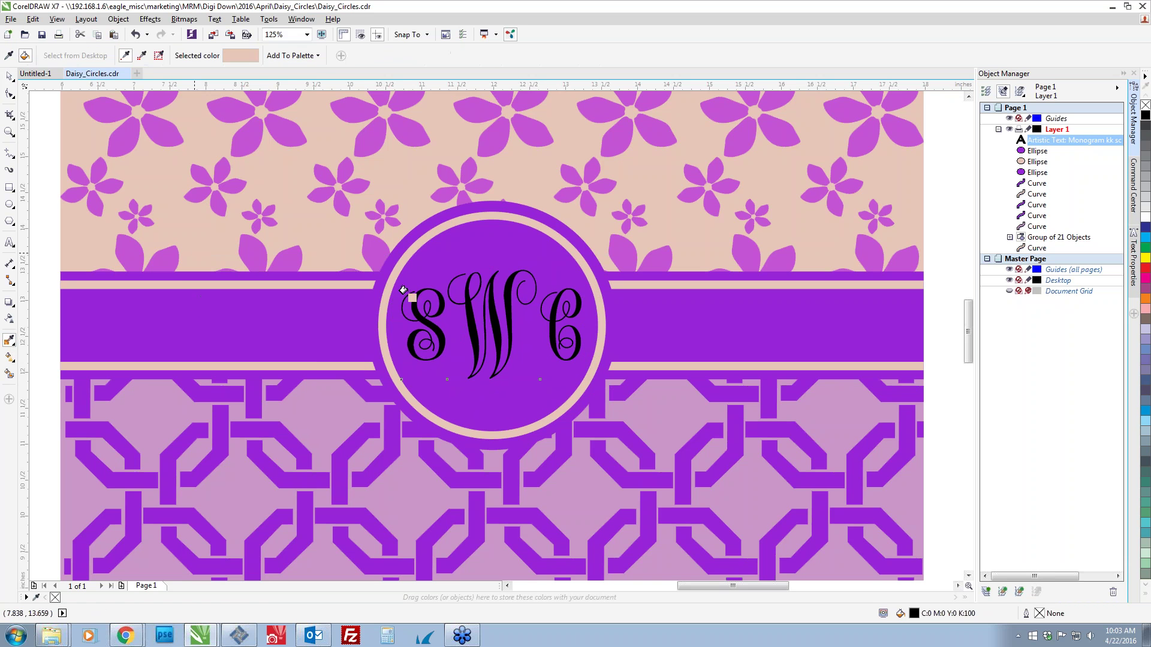
click(413, 312)
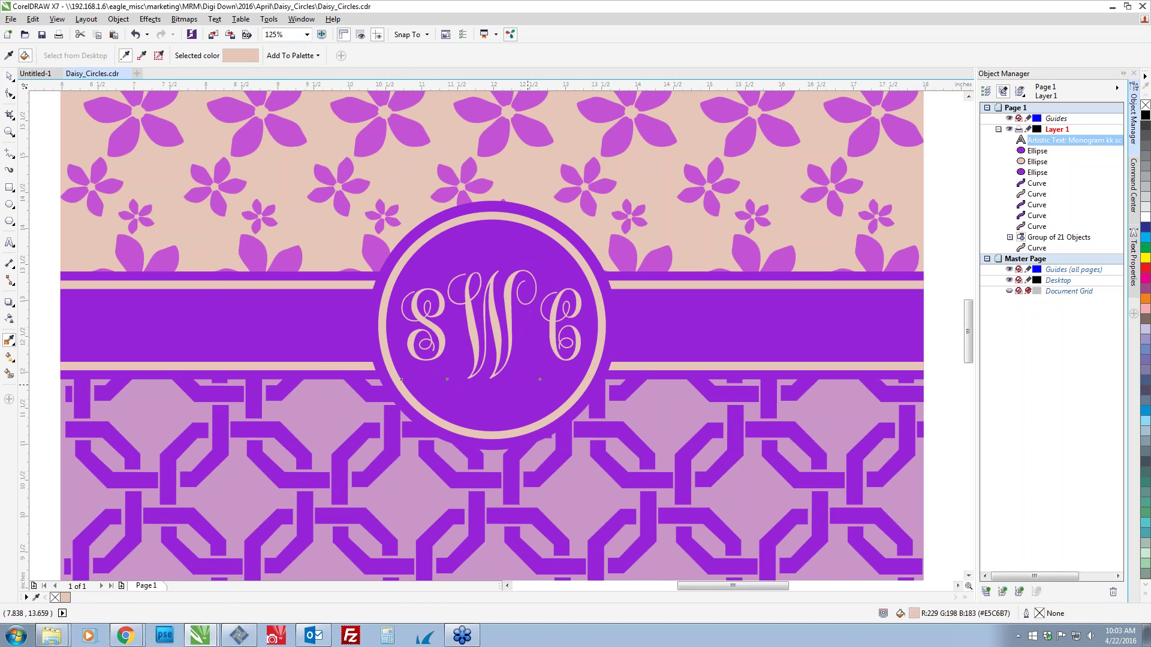
key(space)
scroll(527, 334, down, 1)
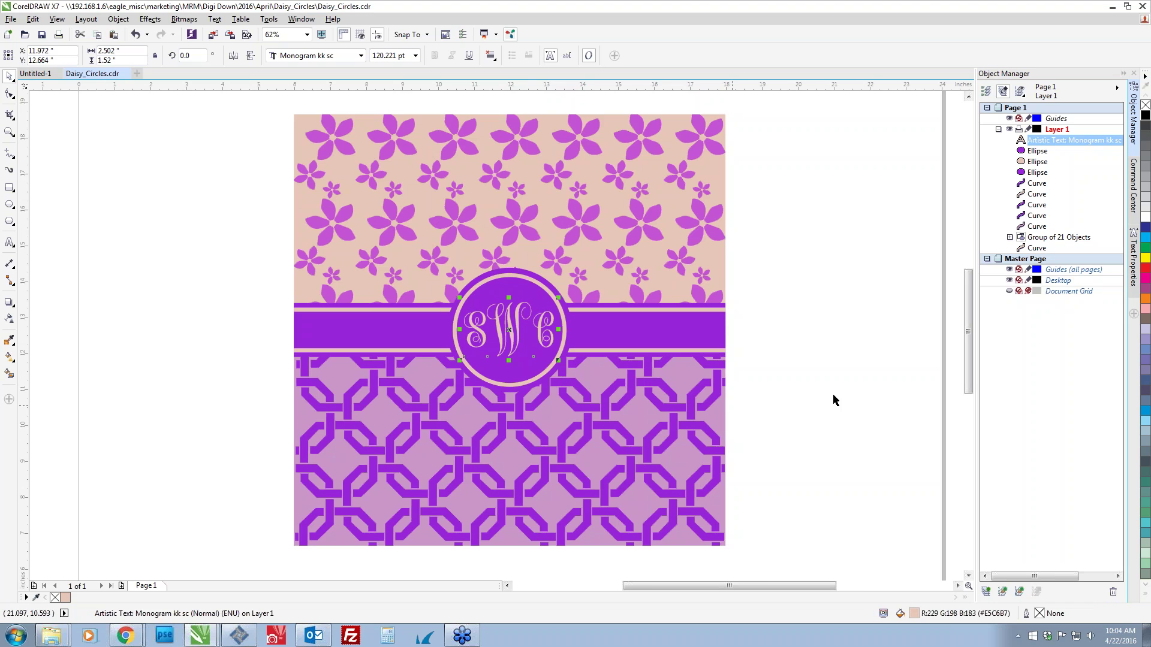
drag(831, 354, 720, 342)
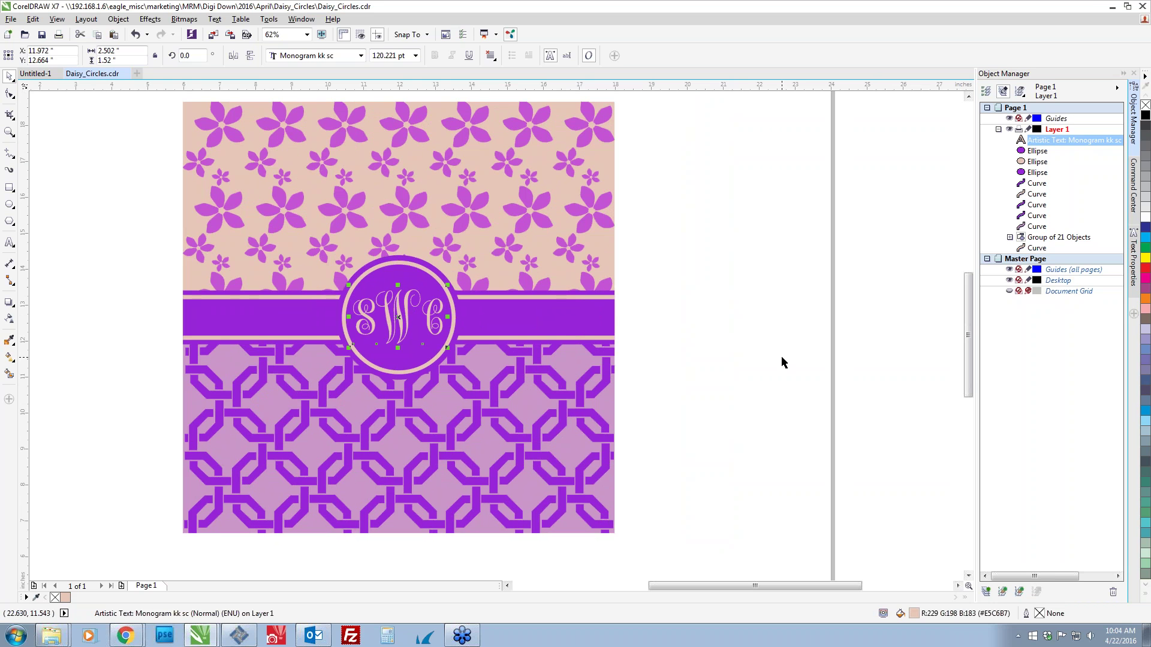
Switch to Chrome and download the product template for the MUG11 11 oz white ceramic mug.
key(alt+Tab)
key(alt+Tab)
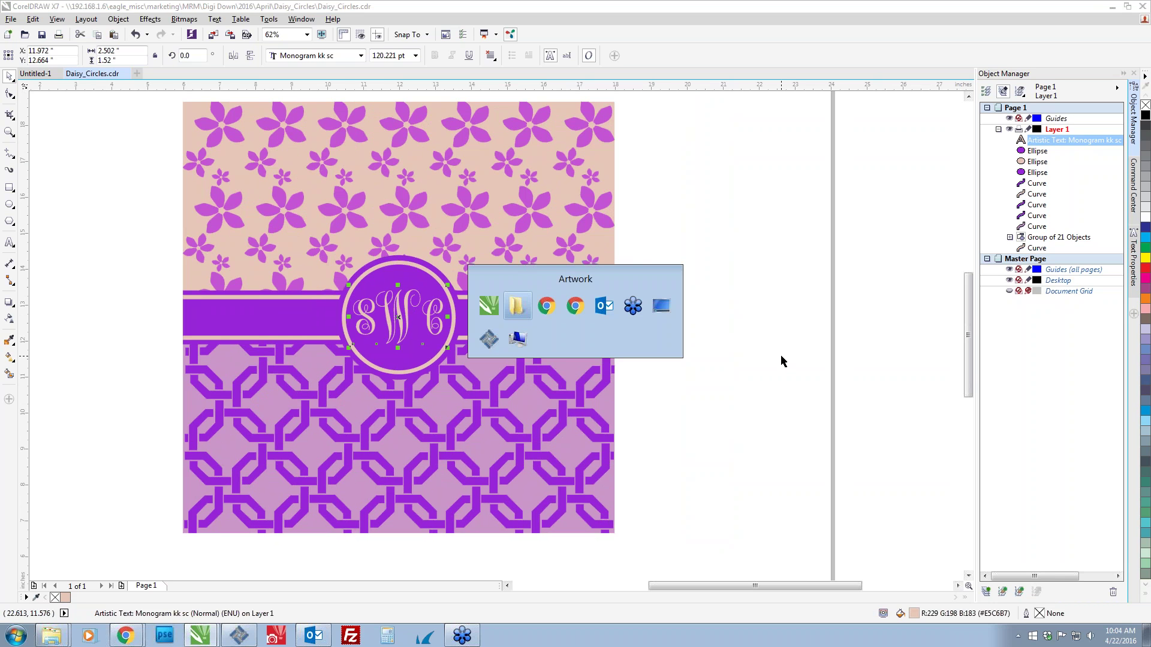
key(alt+Tab)
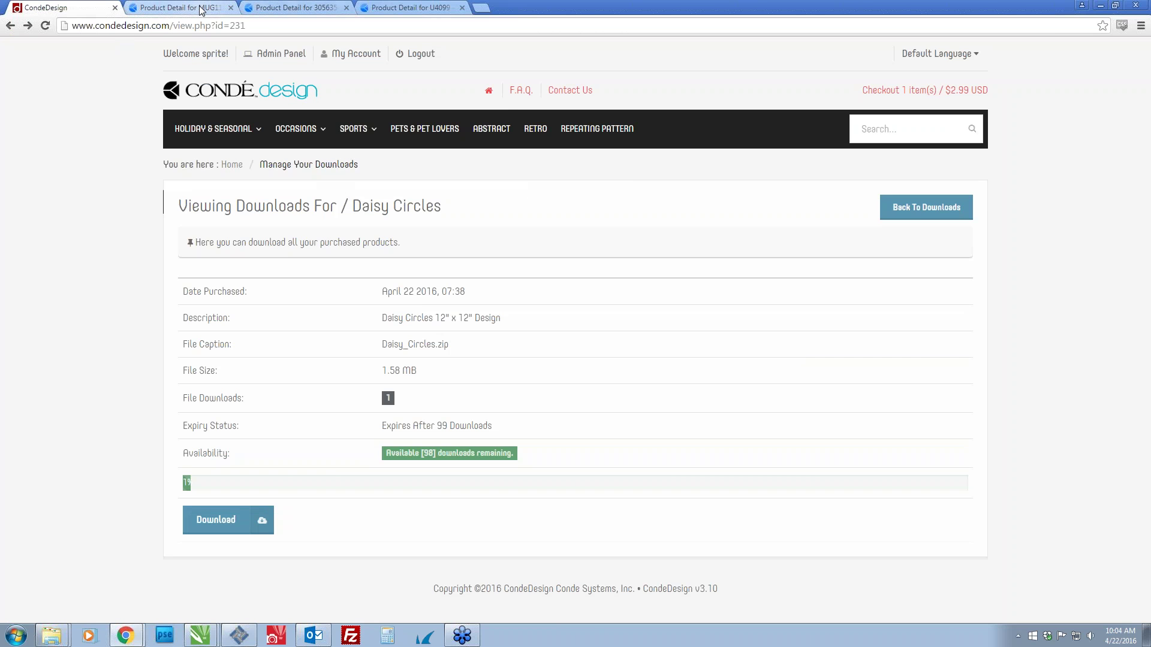
click(204, 10)
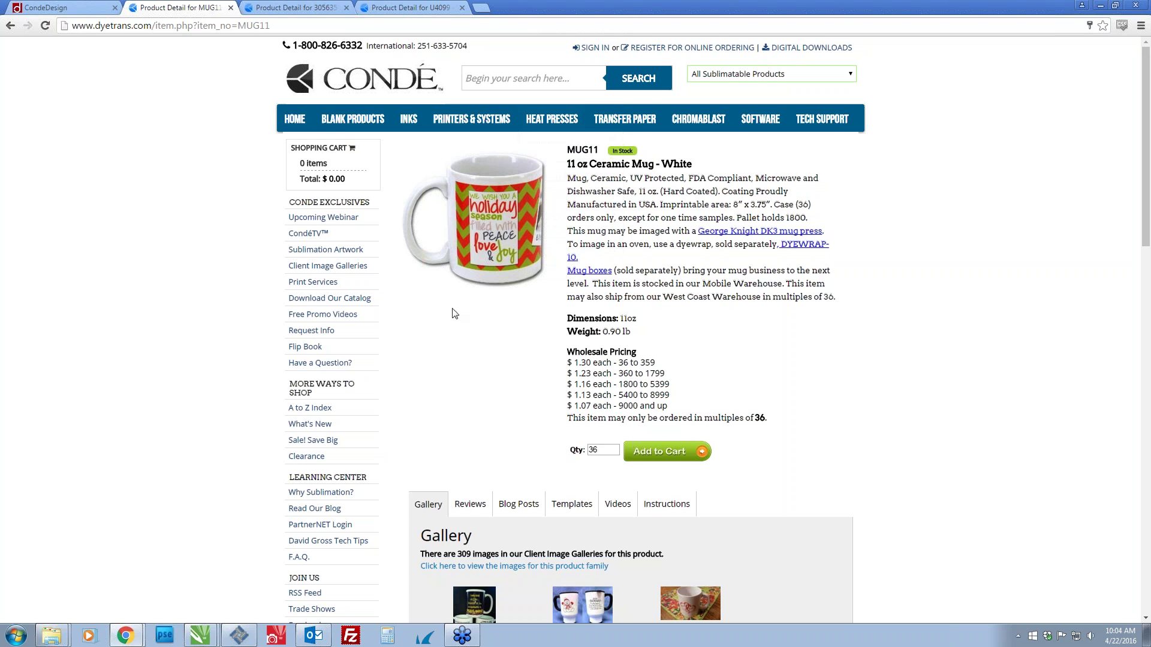
mouse_move(343, 132)
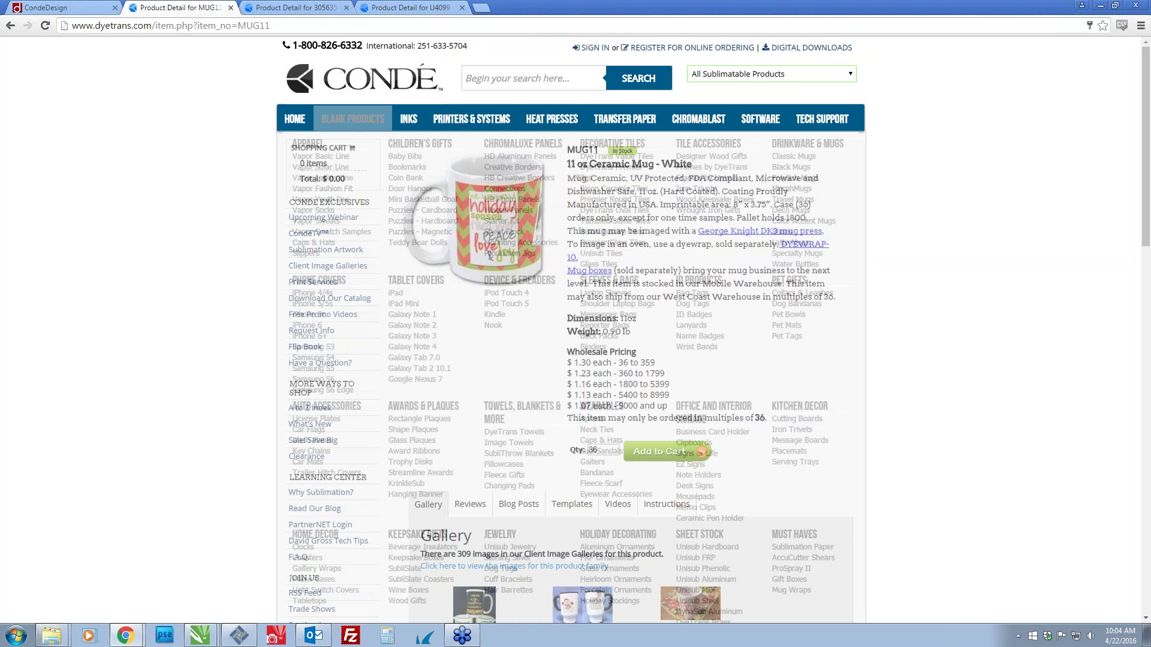
scroll(853, 327, down, 2)
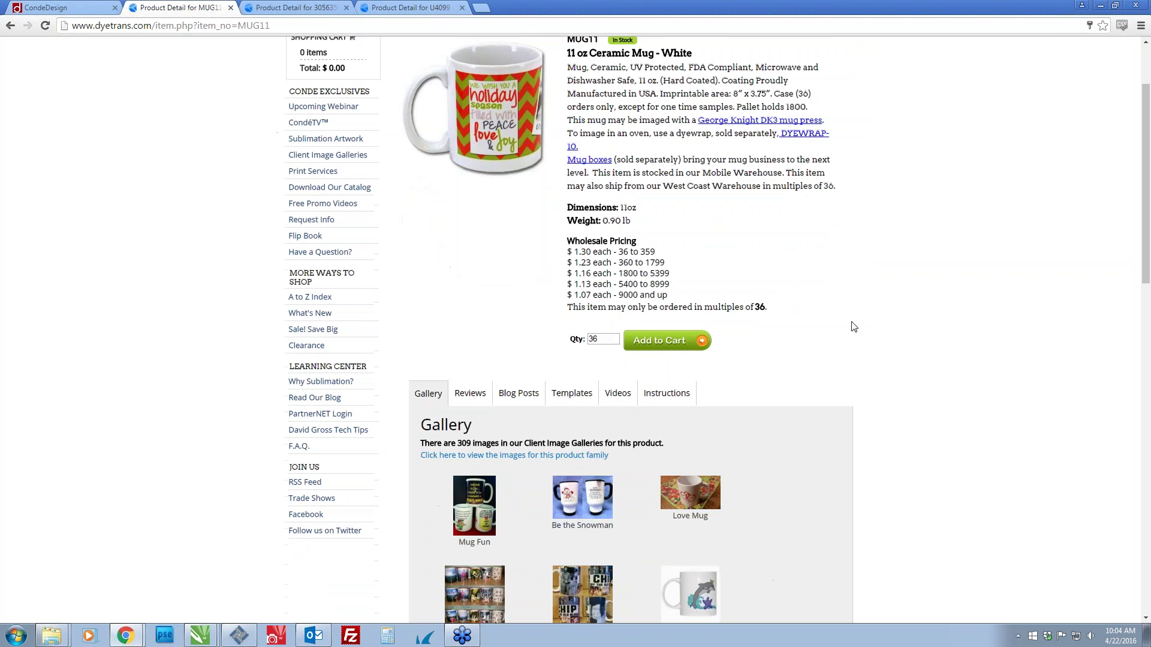
click(572, 394)
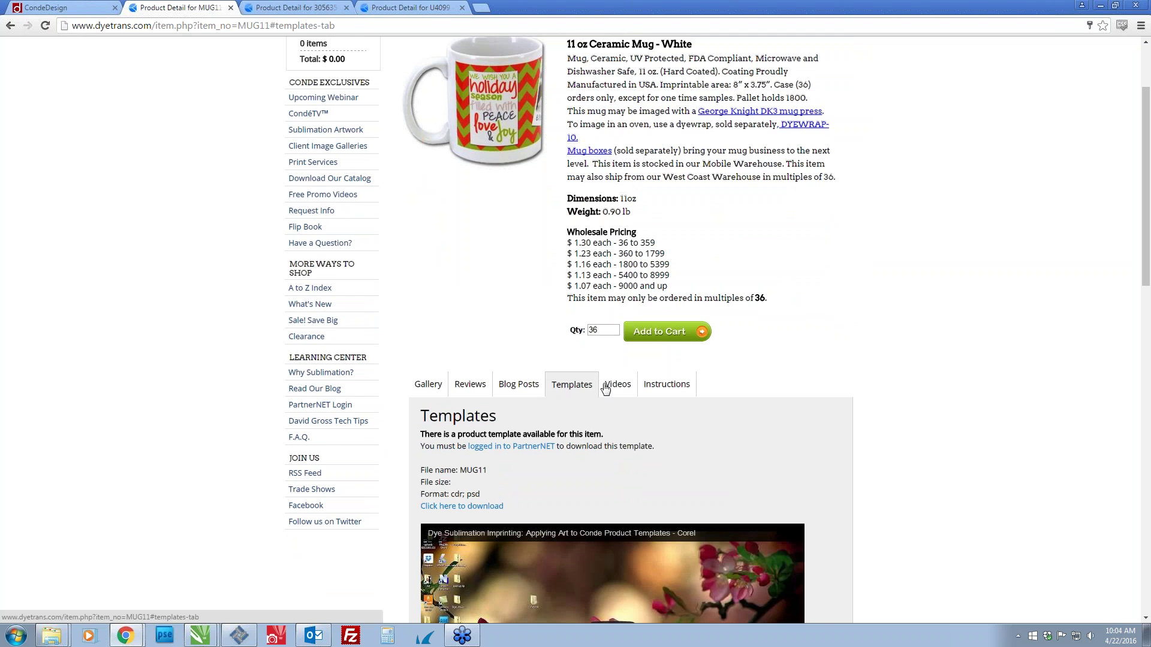
click(490, 507)
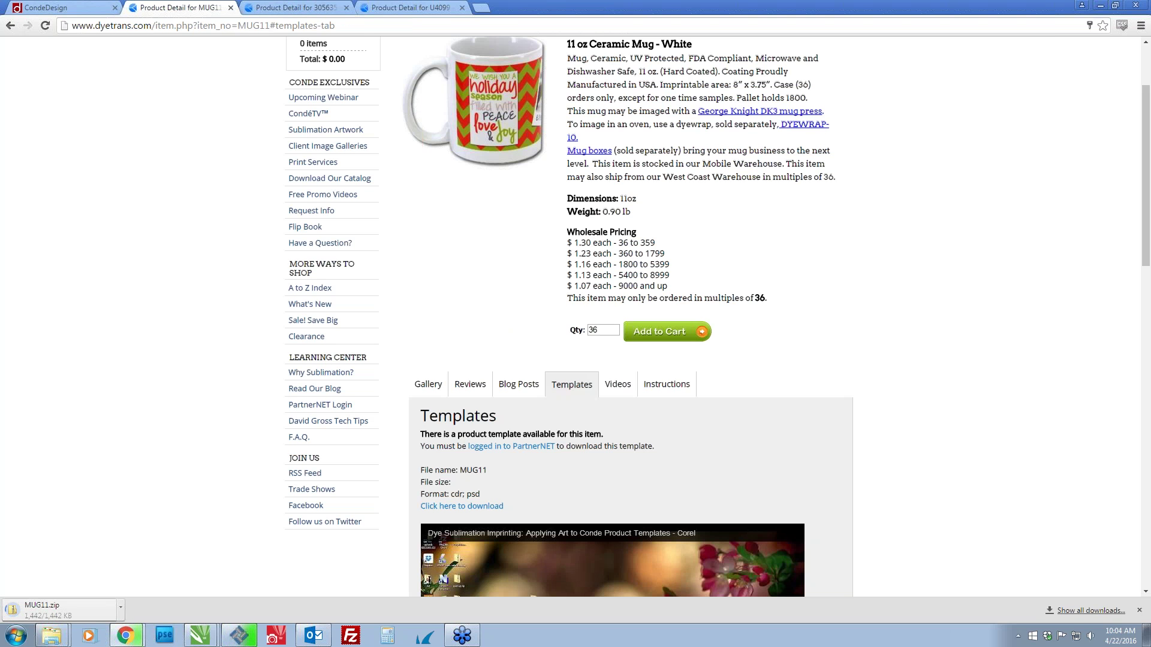
Open the downloaded MUG11.zip and start extracting all files with a browsed destination.
click(74, 606)
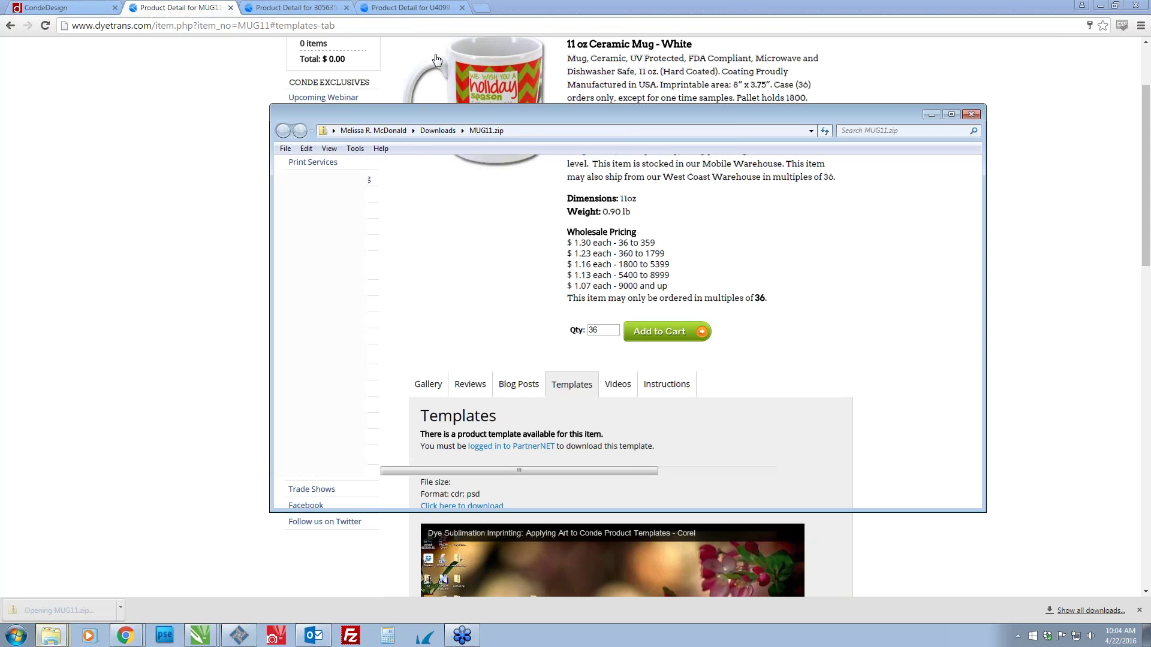
click(359, 164)
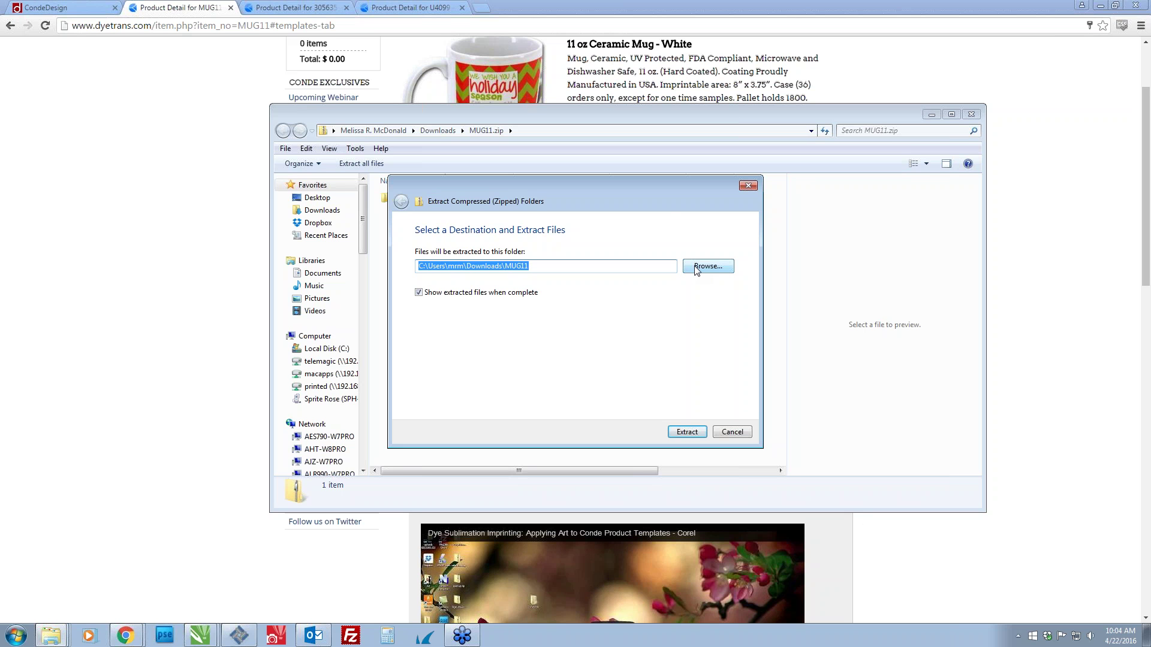
click(696, 268)
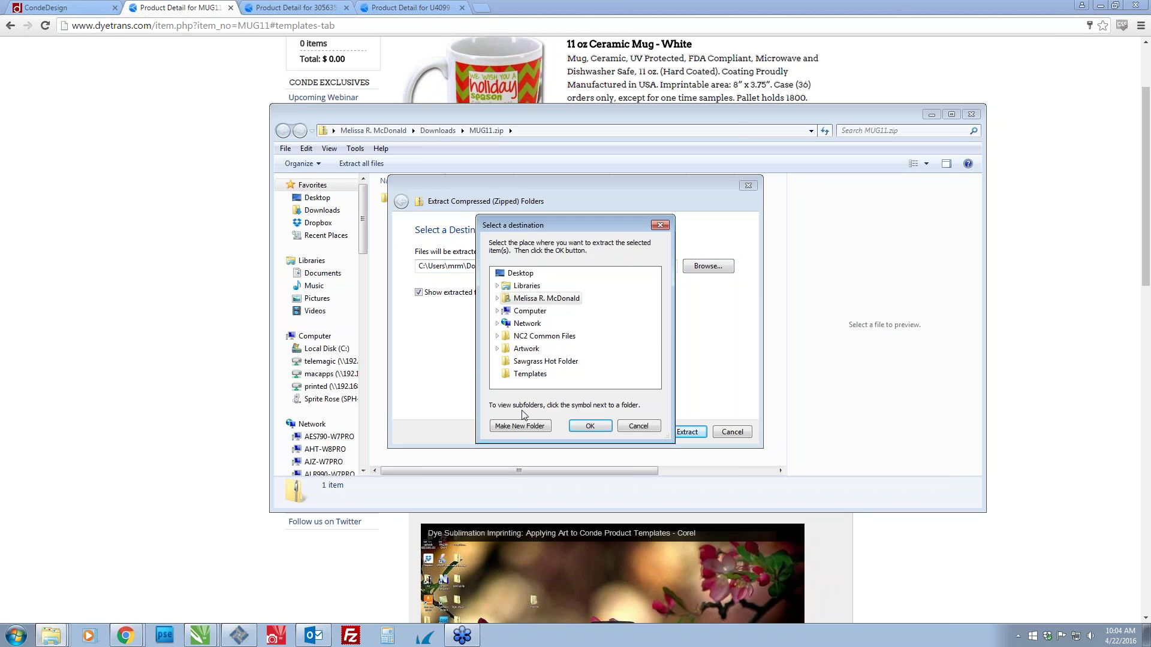
click(514, 427)
text(T)
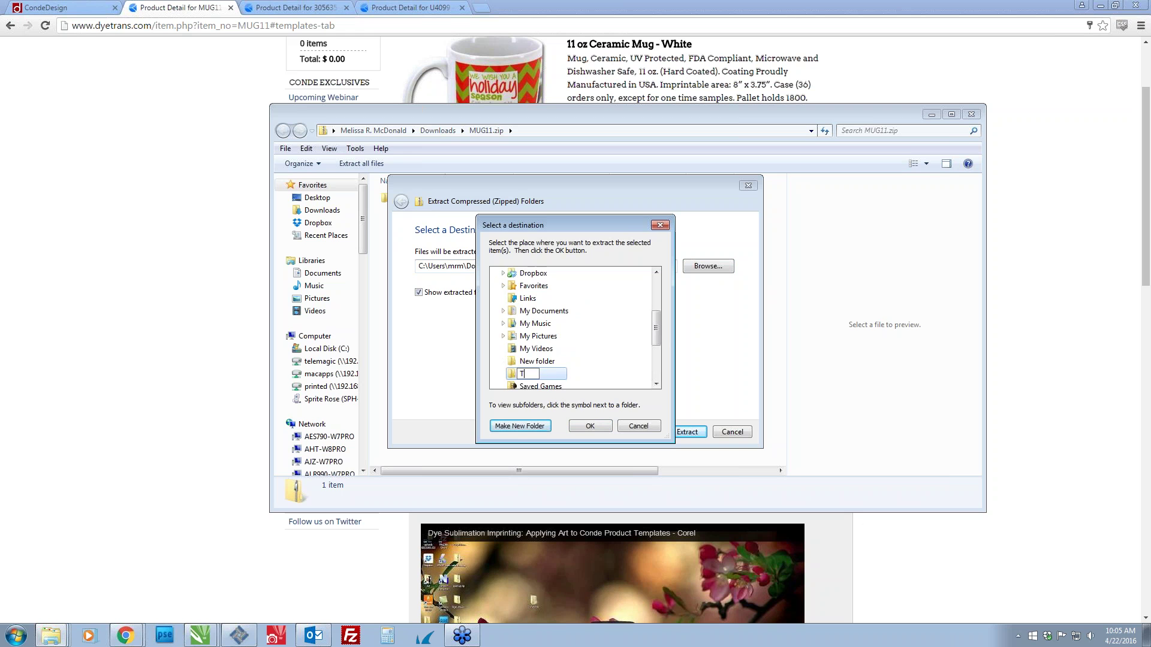
text(emplates)
click(508, 378)
click(592, 424)
click(626, 438)
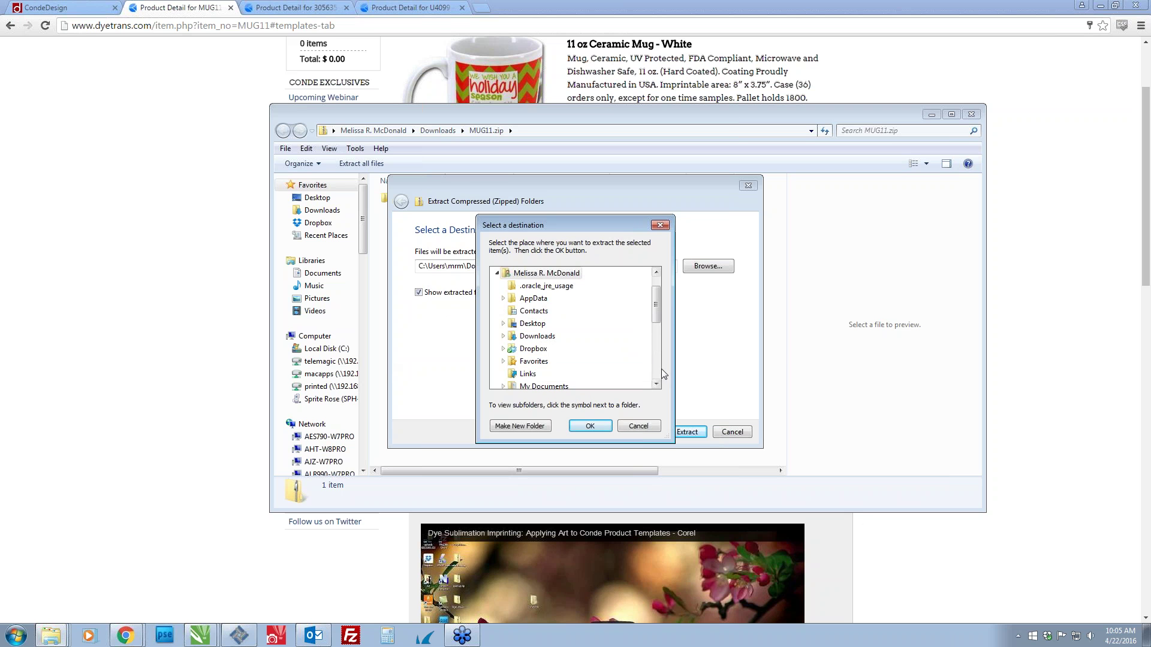
Extract the MUG11 files into the desktop's Templates folder and close both folder windows.
drag(659, 301, 655, 374)
click(530, 383)
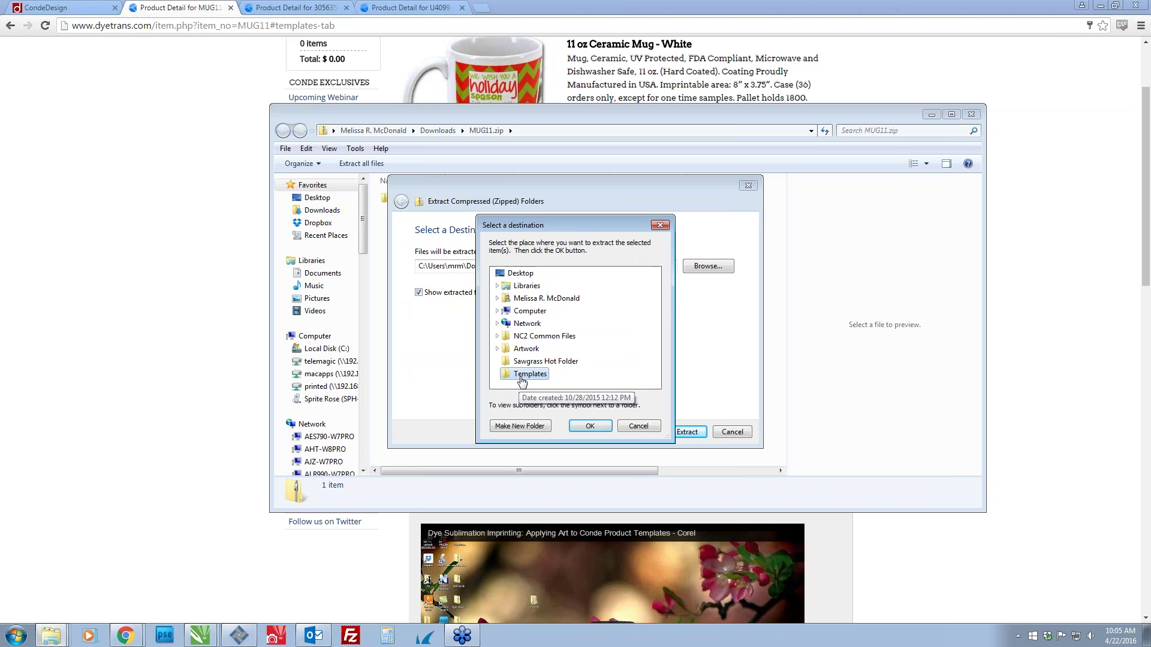
click(580, 426)
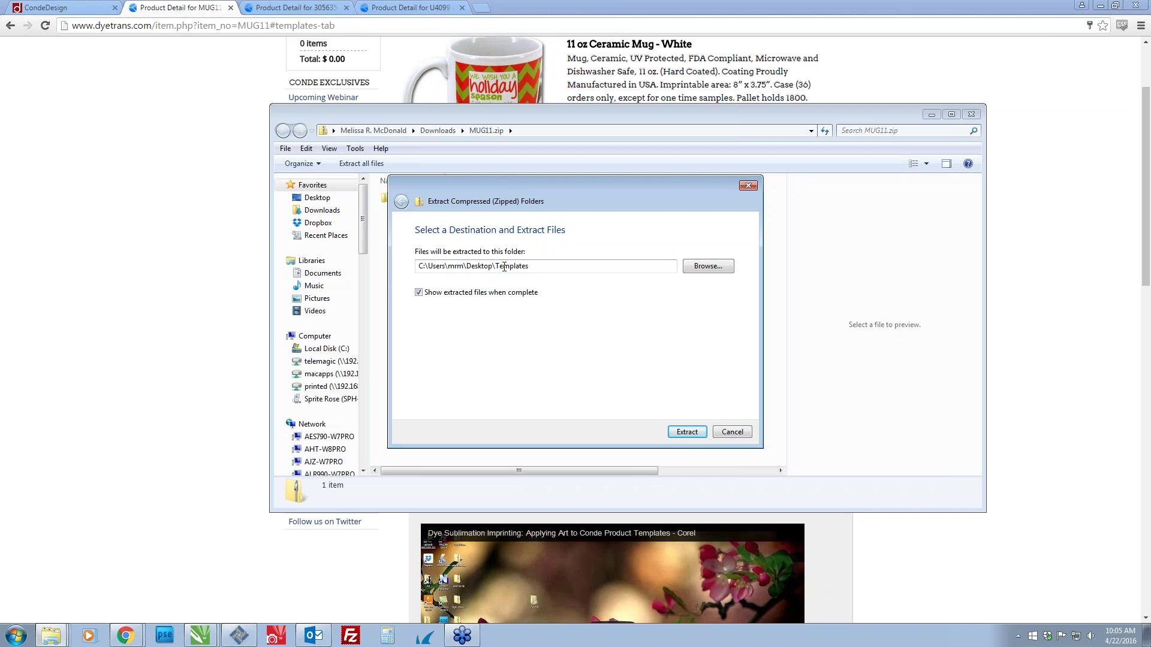
click(685, 434)
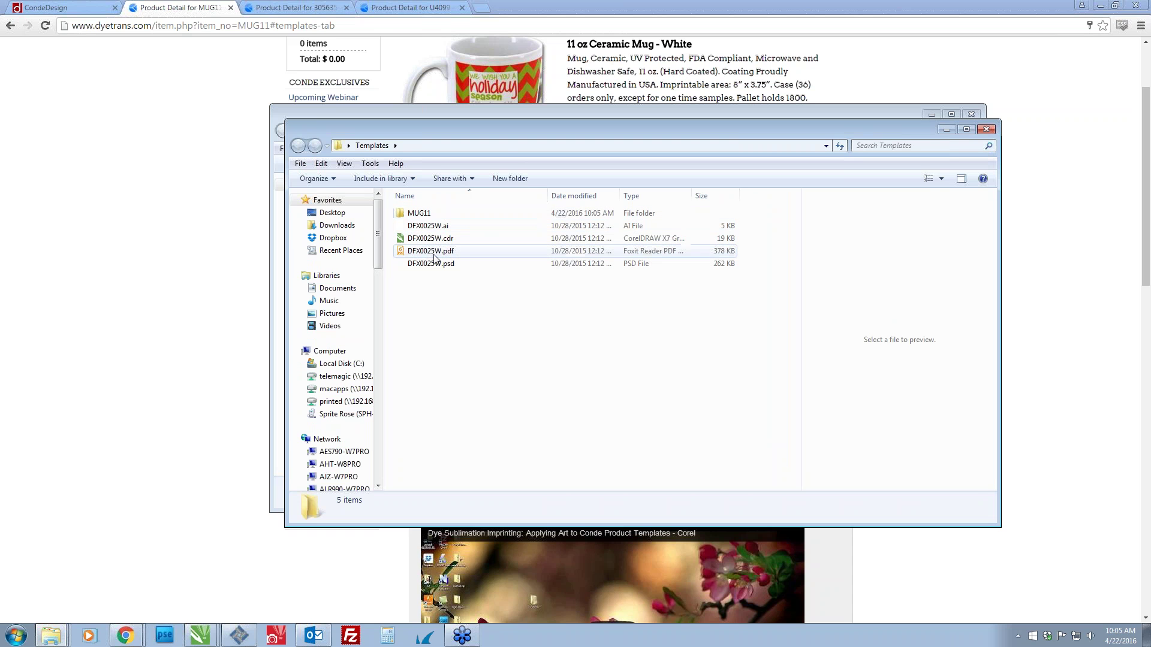
click(986, 129)
click(971, 114)
Open the DFX0025W insert page from the iPhone 6 Plus/6s Plus Dauphin Rubber Case page and download its product template.
click(294, 8)
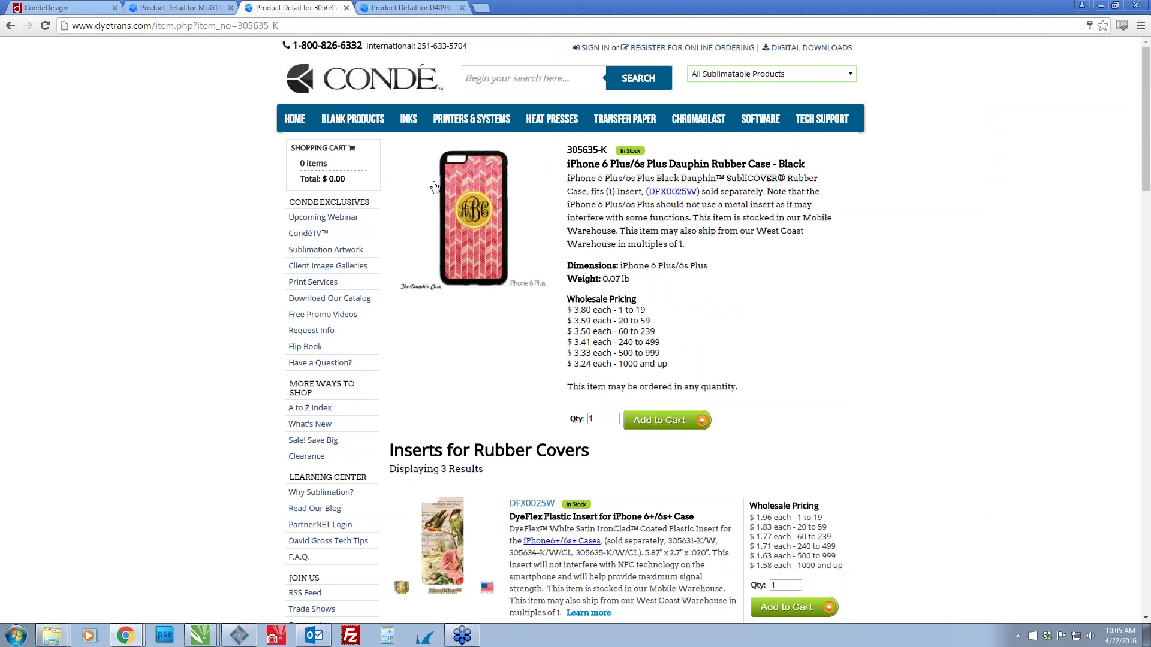
click(667, 192)
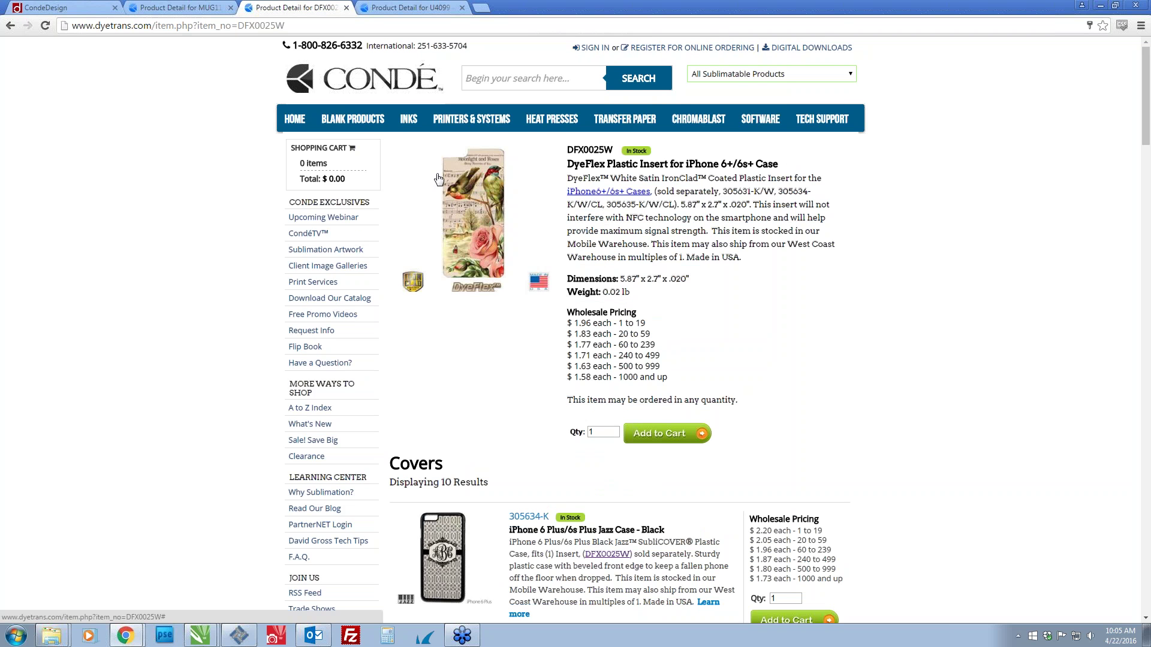
scroll(553, 401, down, 2)
scroll(553, 401, down, 9)
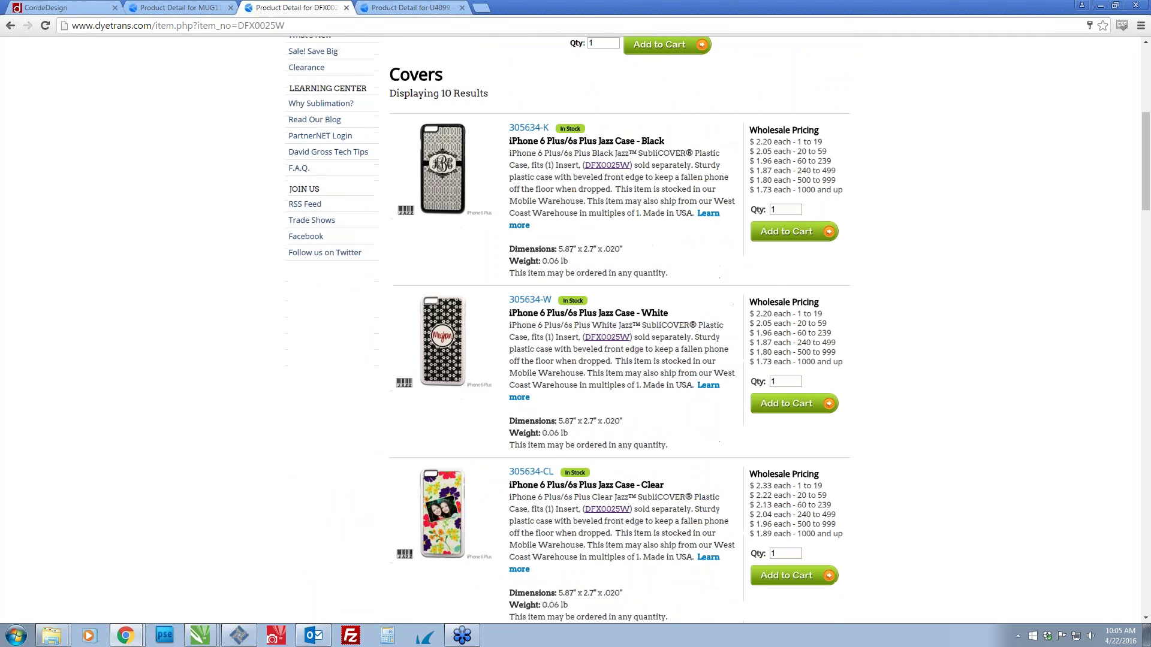
scroll(553, 401, down, 15)
click(572, 312)
click(456, 462)
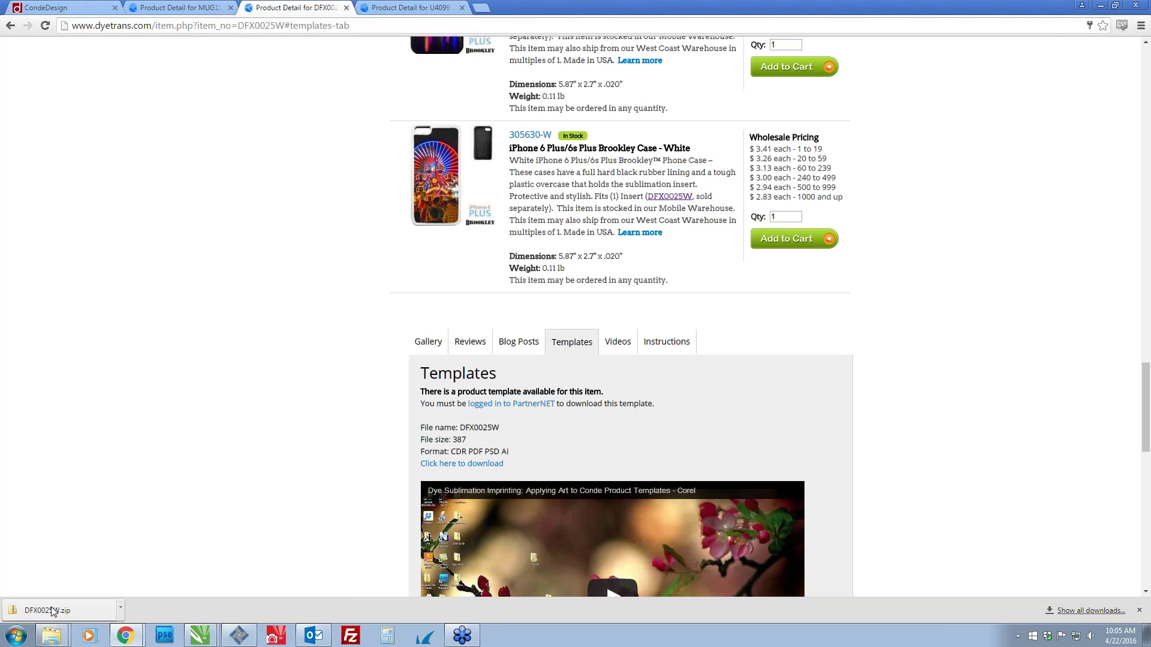
Open the downloaded DFX0025W.zip and extract all its files into the desktop's Templates folder.
click(29, 610)
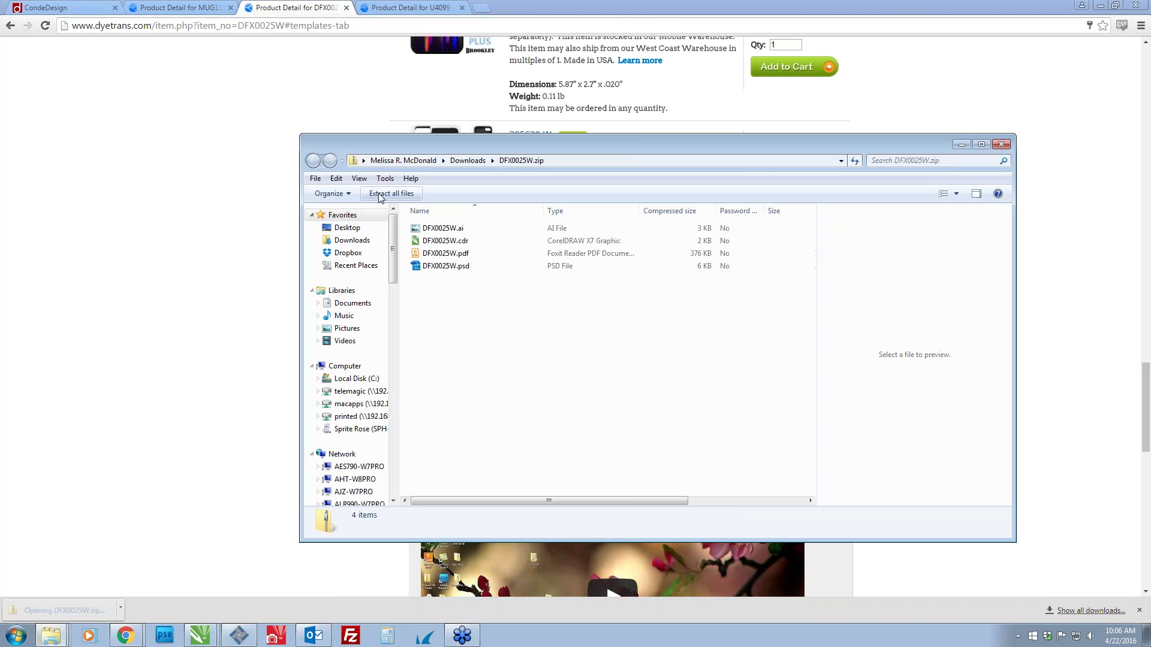
click(373, 195)
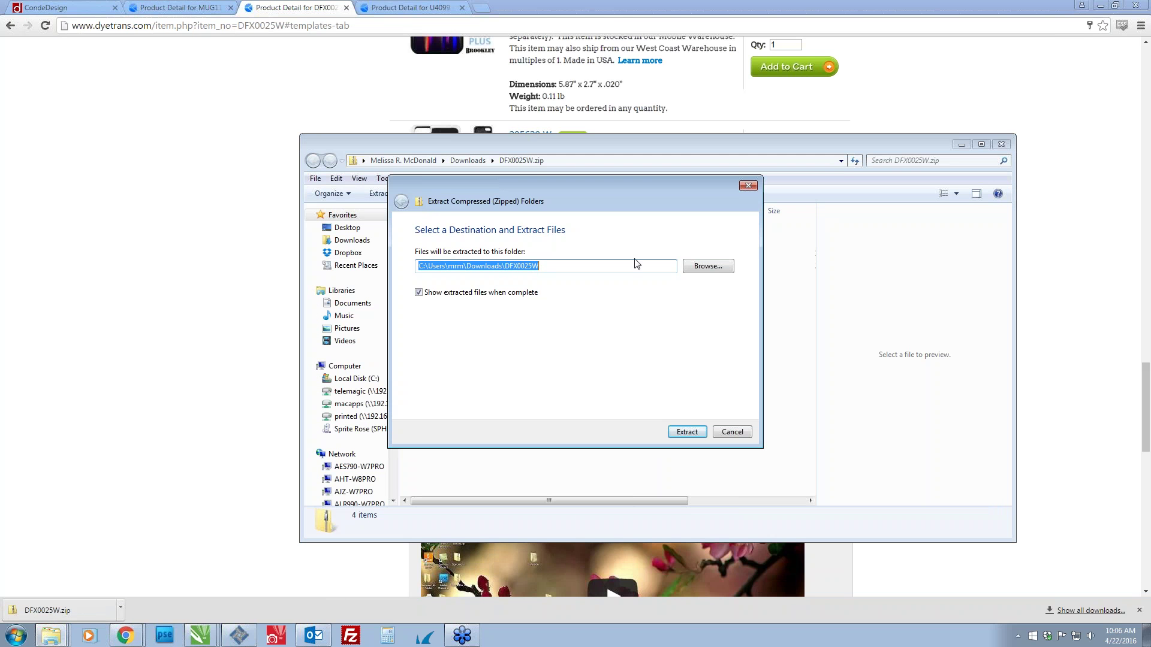
click(696, 267)
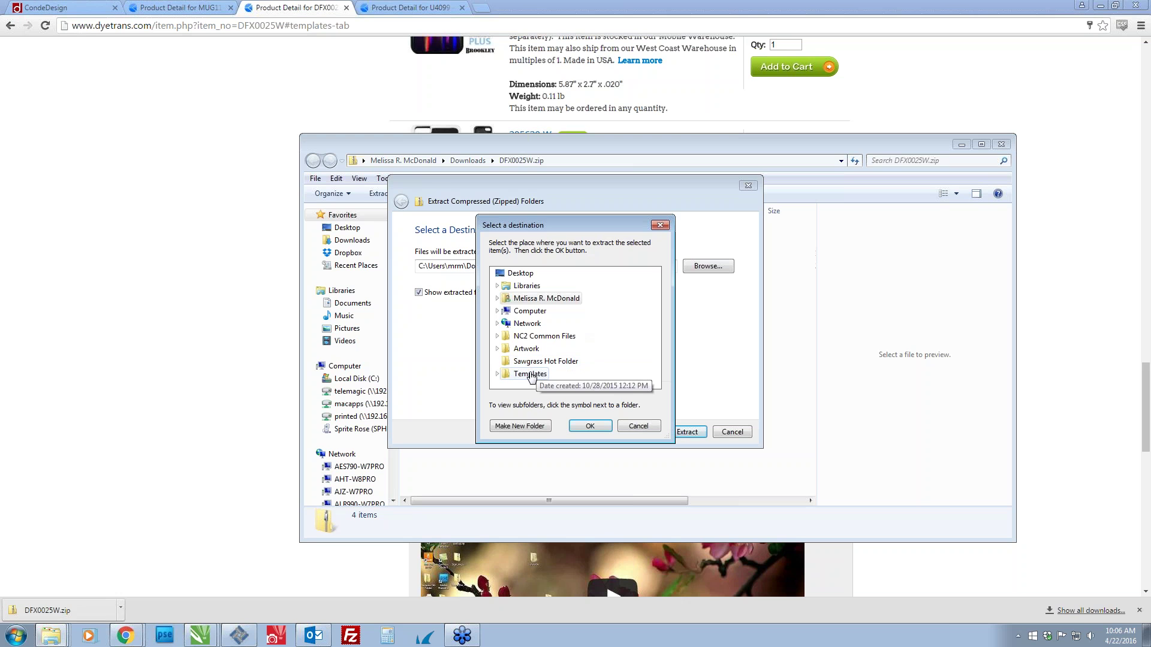
double_click(528, 375)
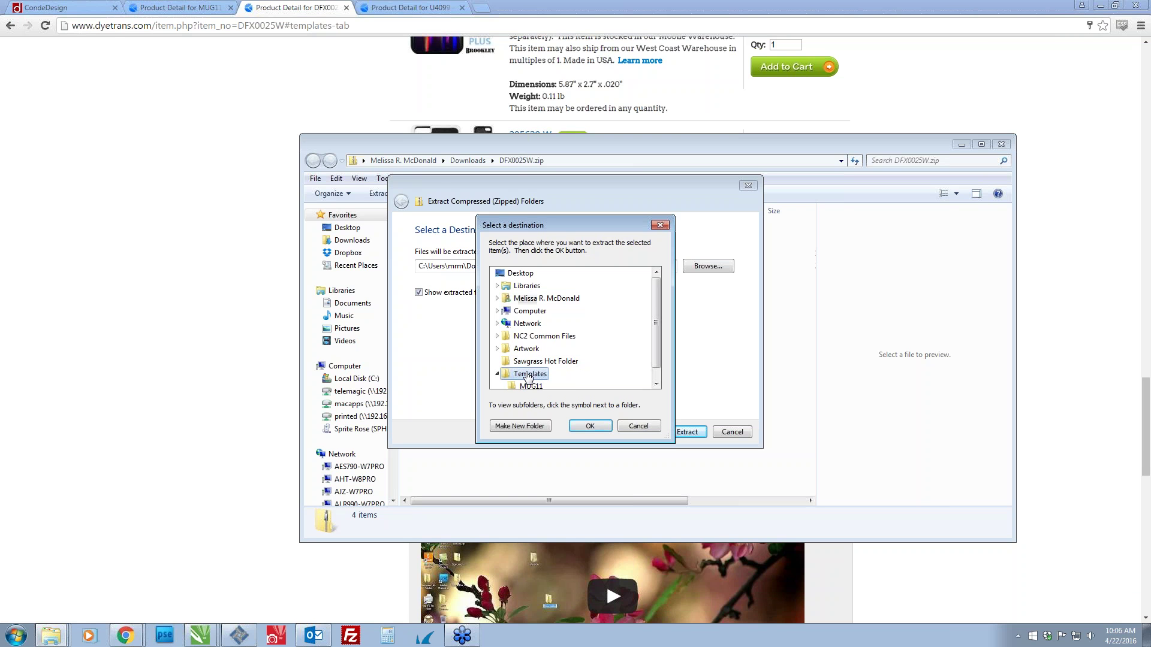
click(589, 427)
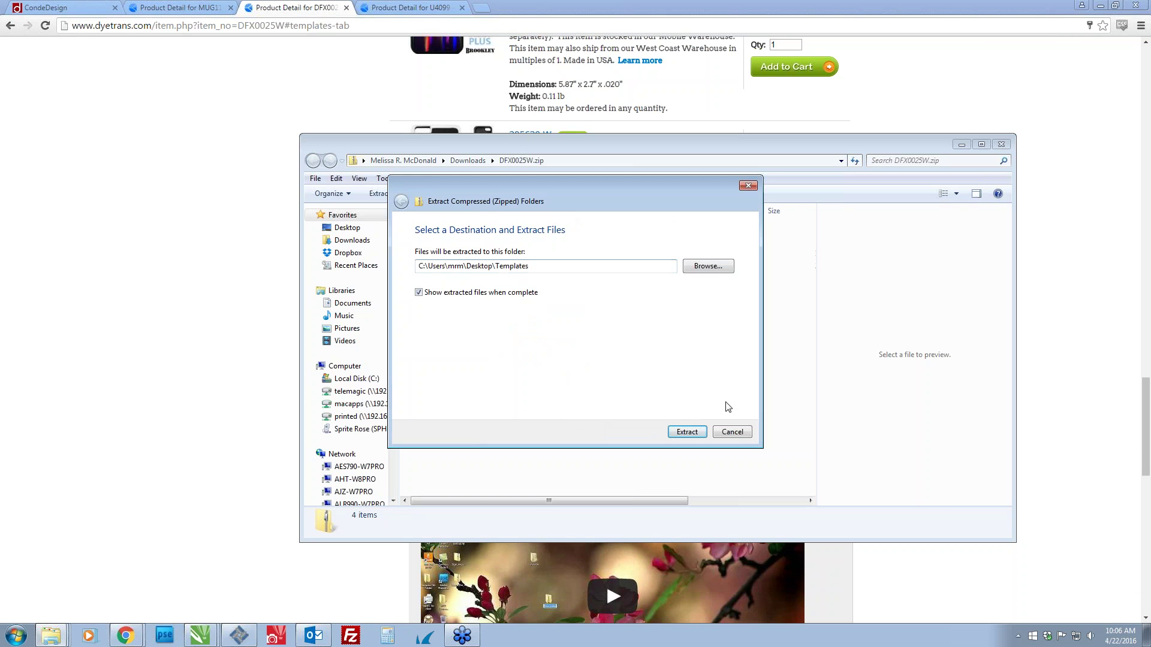
click(687, 432)
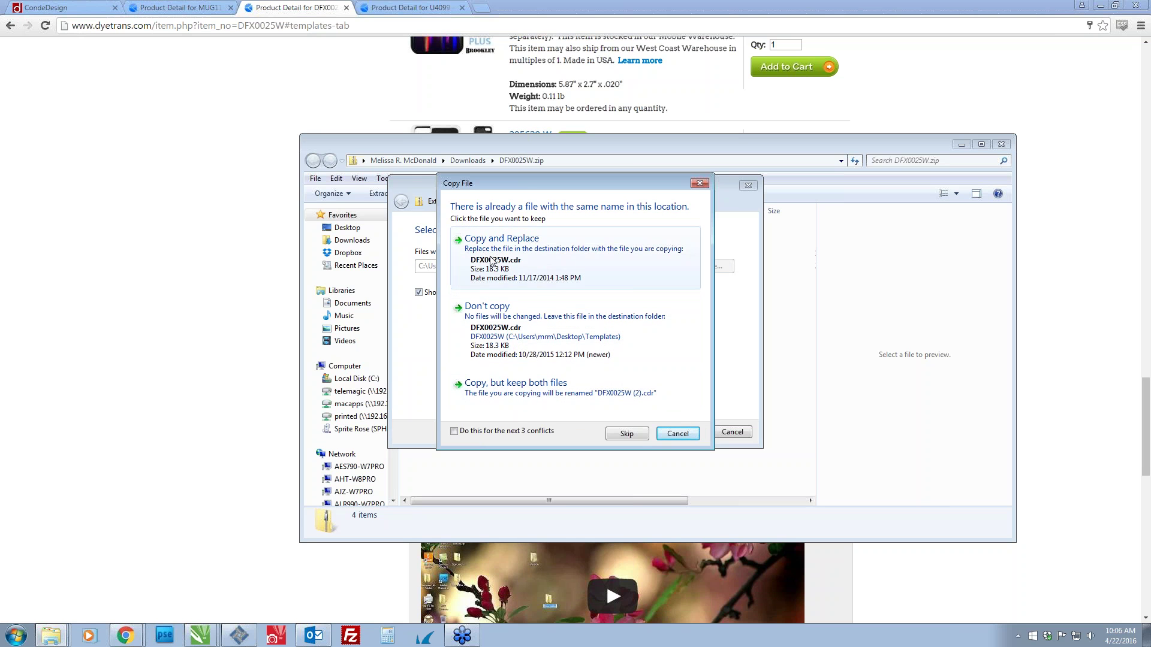
Replace the existing DFX0025W.cdr and DFX0025W.pdf, skip DFX0025W.psd, and close both folder windows.
click(535, 251)
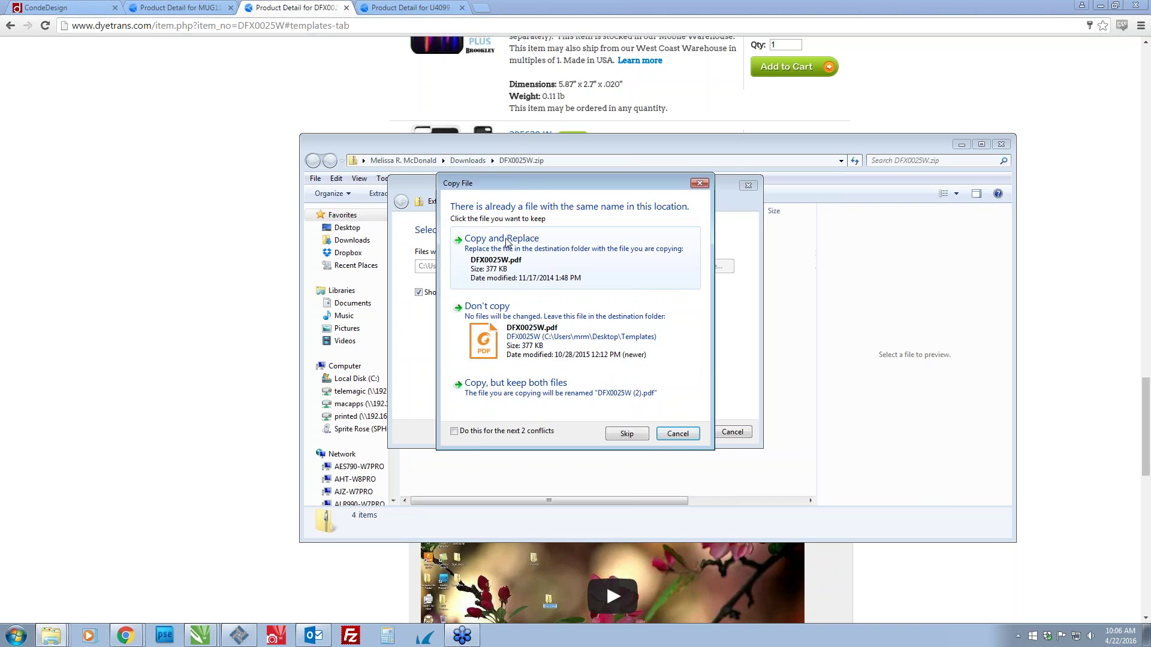
click(507, 248)
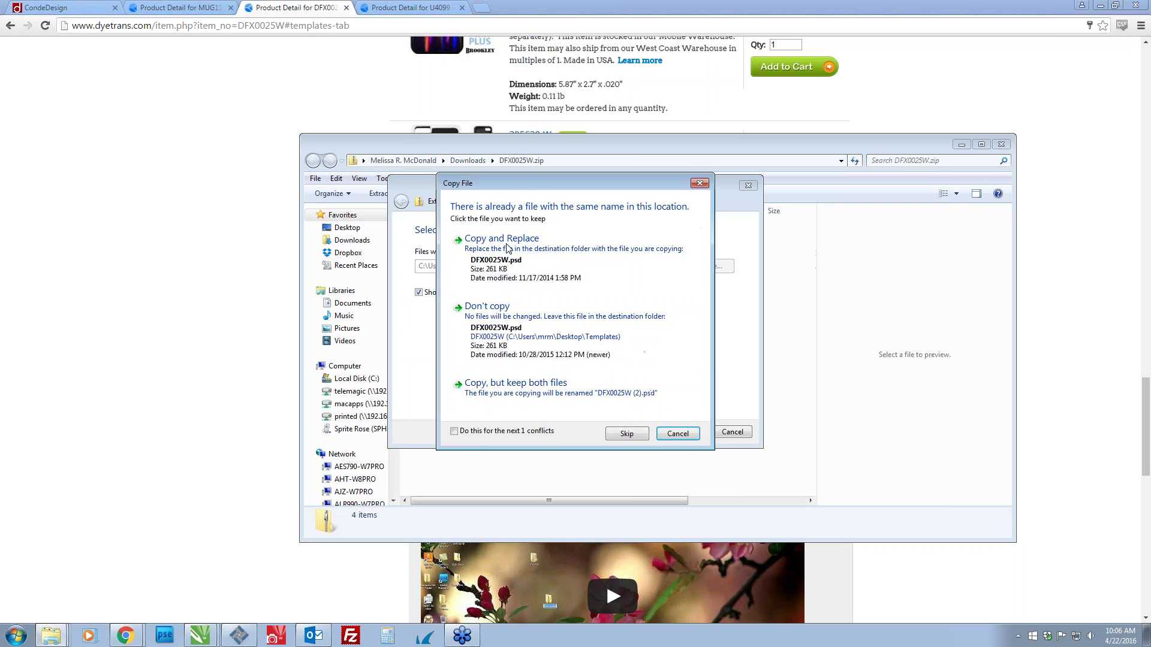
click(627, 433)
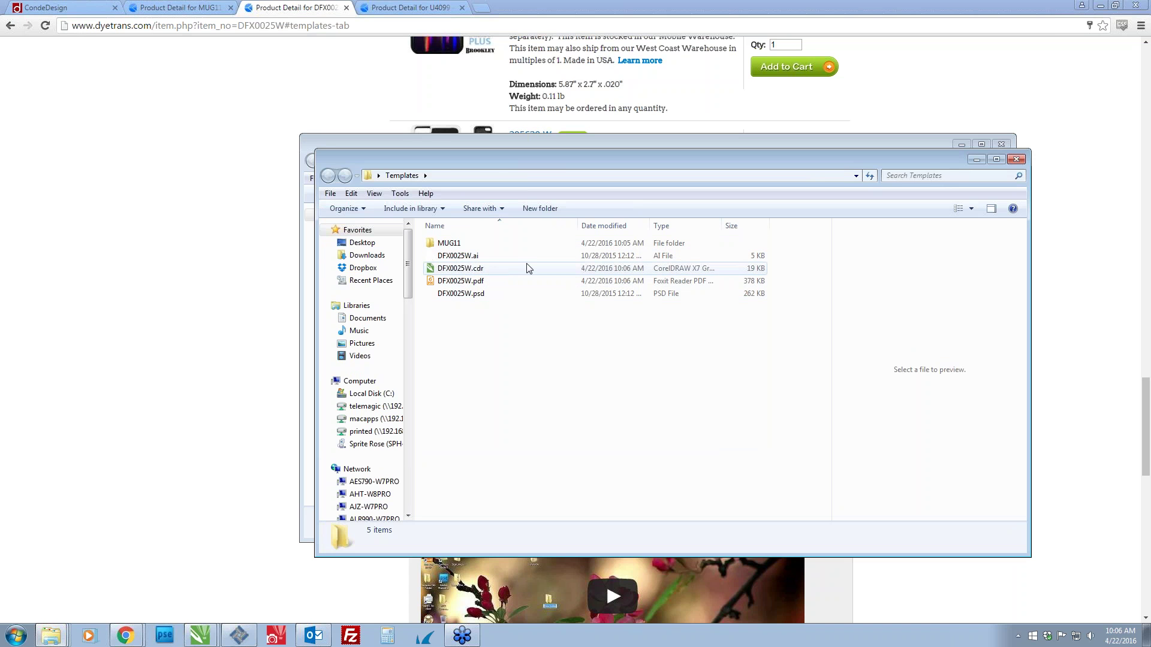
click(1016, 160)
click(1003, 146)
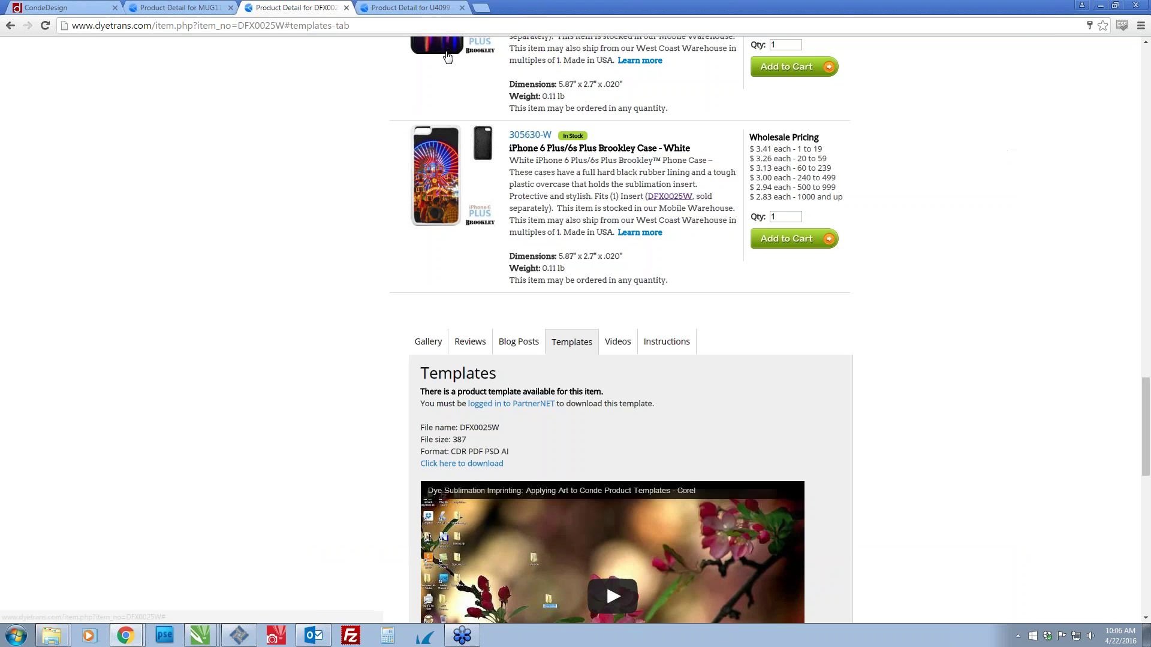
Open the templates section of the U4099 Benelux Large Gloss White ChromaLuxe Aluminum page and download its product template.
click(394, 7)
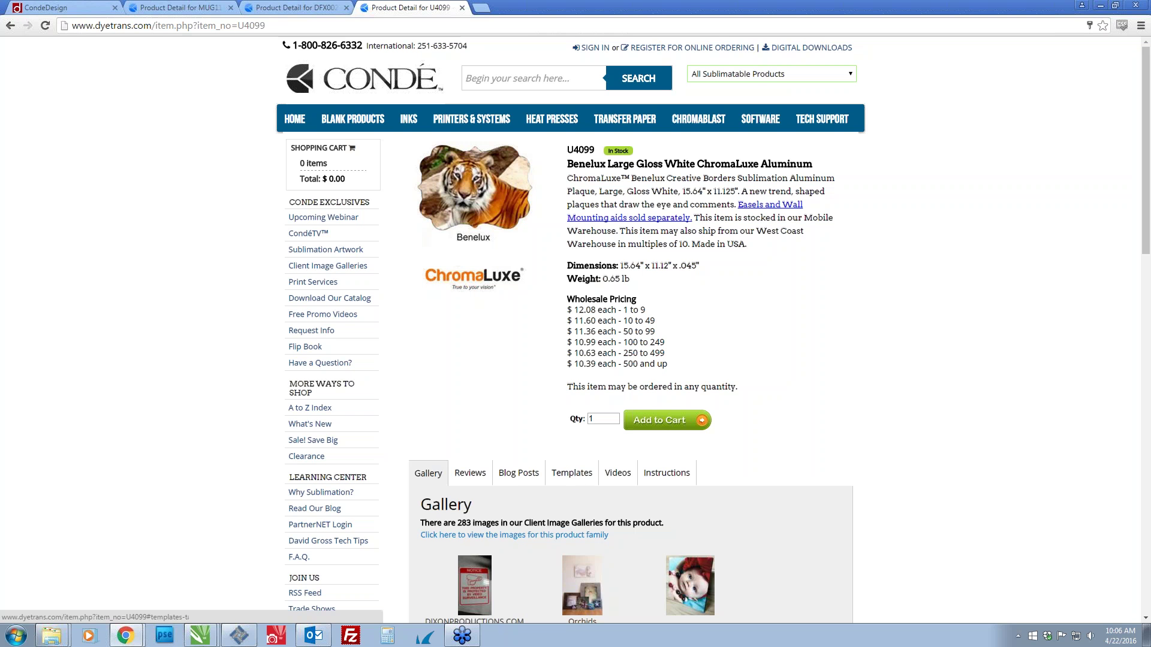
click(573, 474)
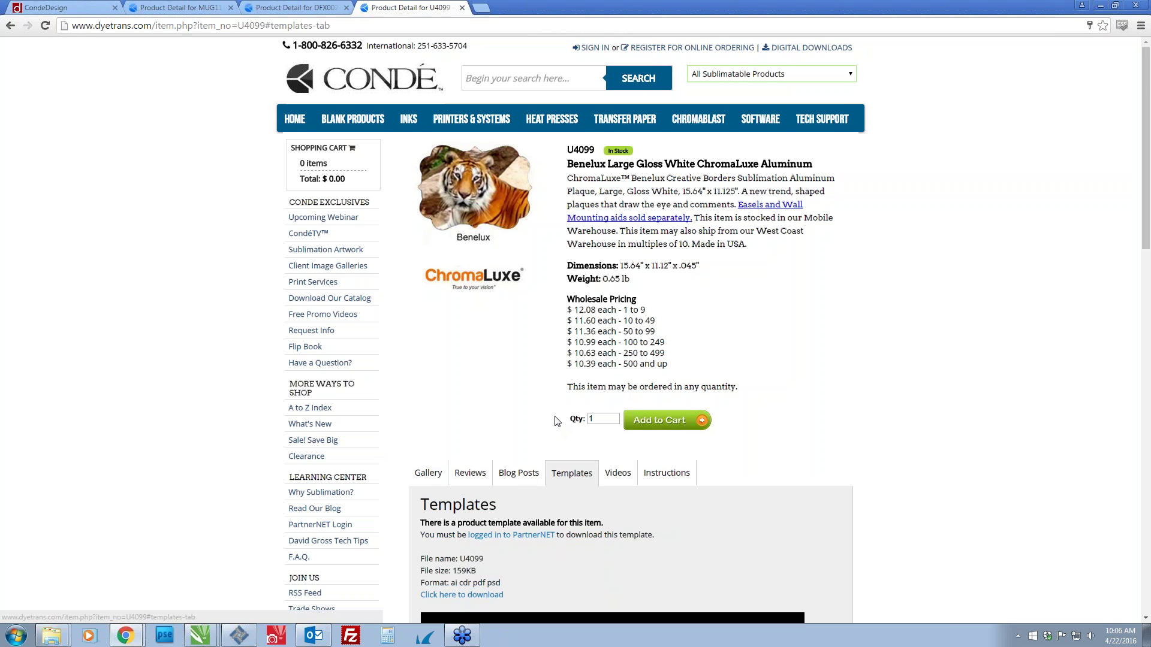
scroll(555, 419, down, 2)
scroll(462, 360, down, 3)
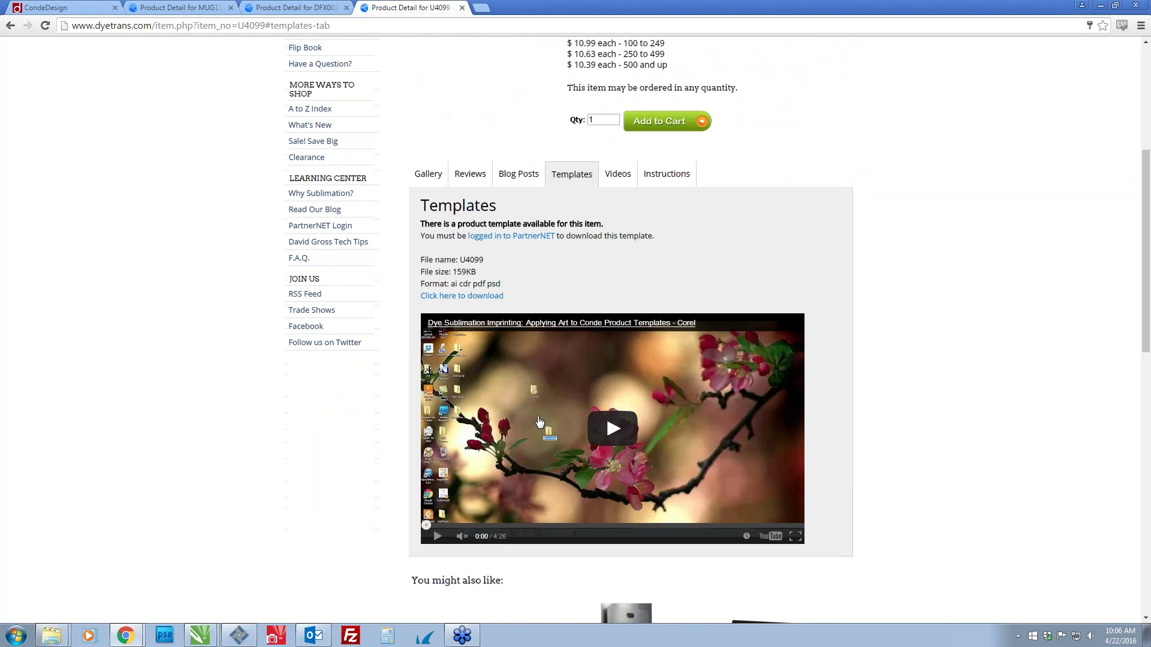
click(462, 301)
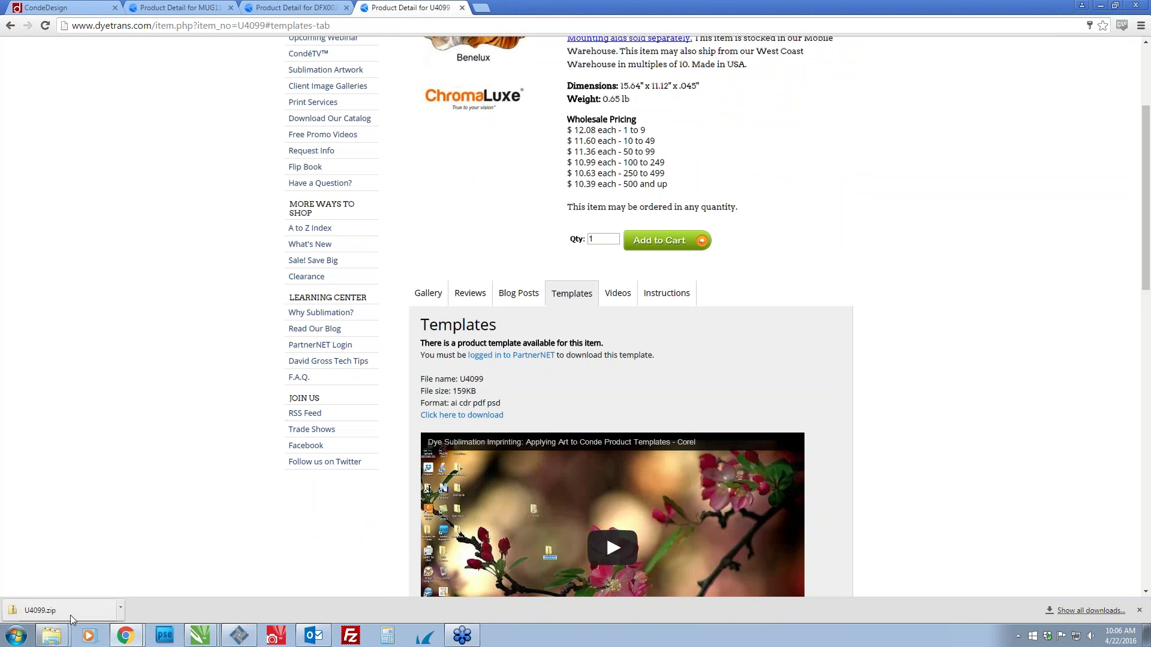
Open the downloaded U4099.zip and extract all its files into the desktop's Templates folder.
click(40, 618)
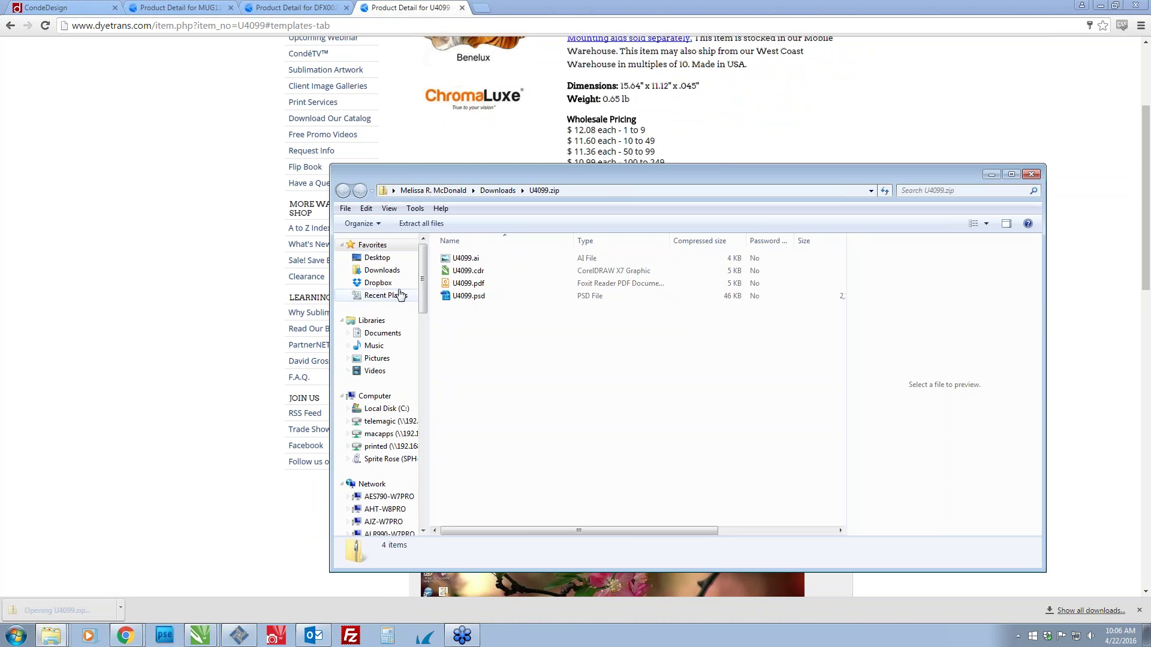
click(429, 230)
click(719, 266)
double_click(528, 373)
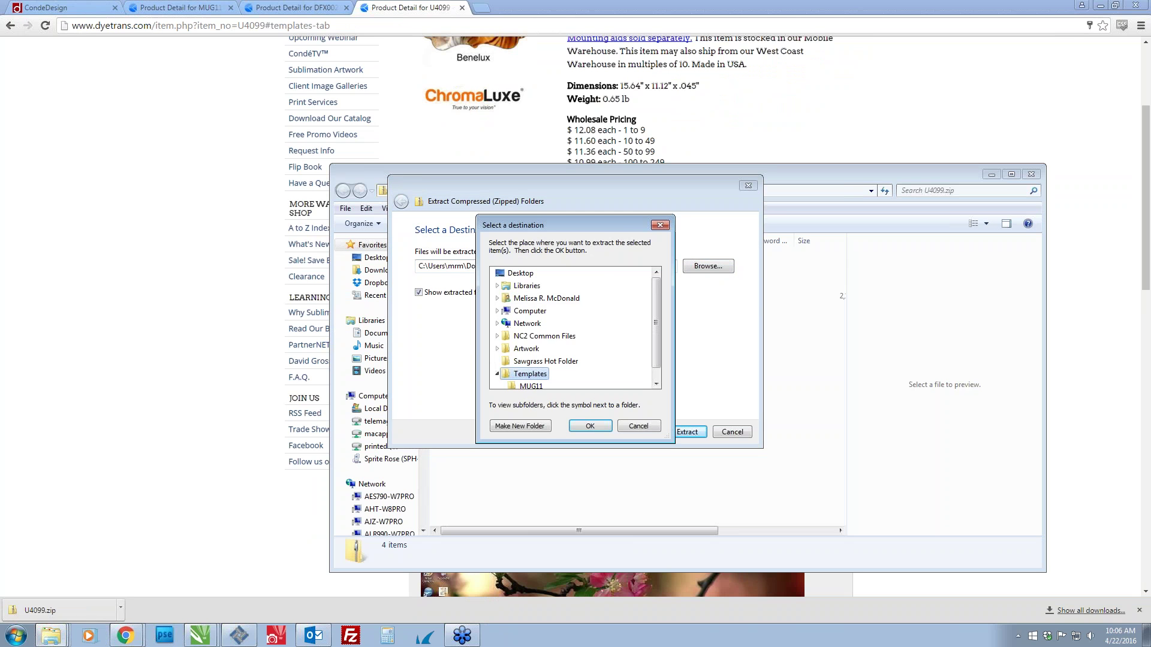
click(590, 426)
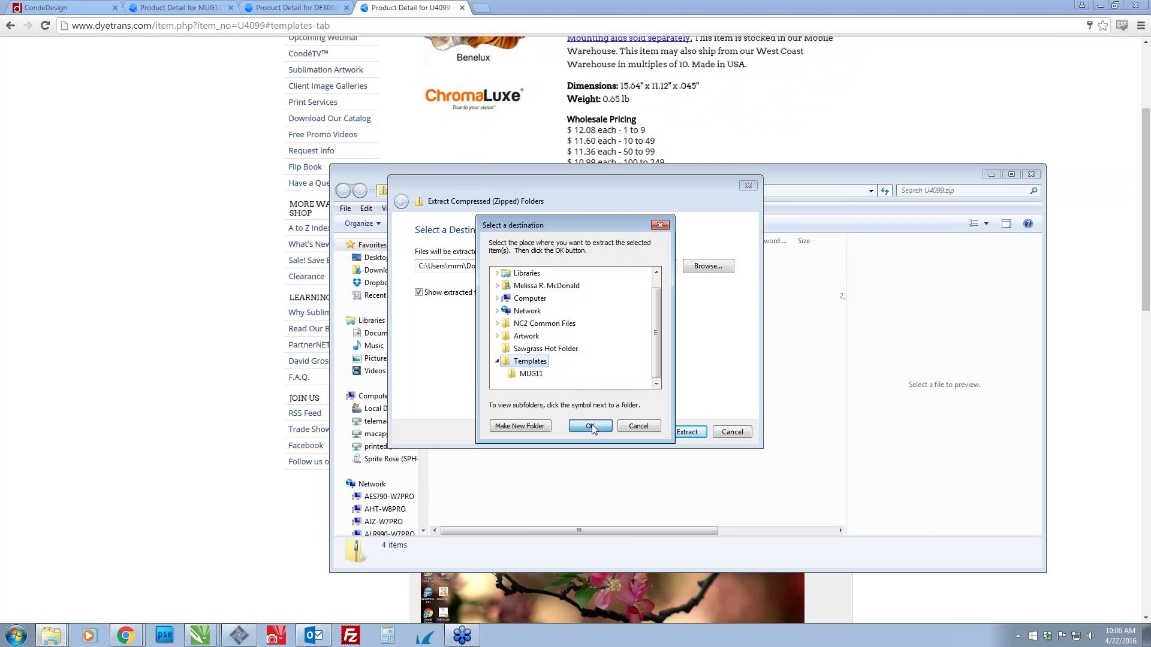
click(687, 433)
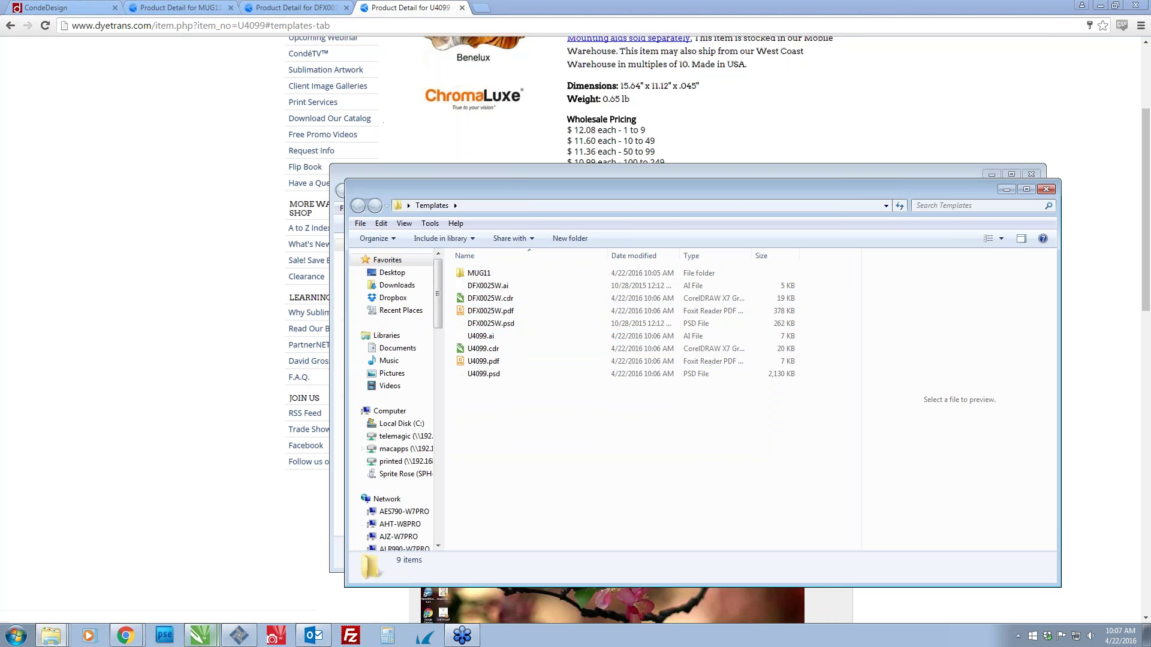
Switch to CorelDRAW and place DFX0025W.cdr from the Templates folder beside the design in Daisy_Circles.cdr.
key(alt+Tab)
key(Tab)
key(Tab)
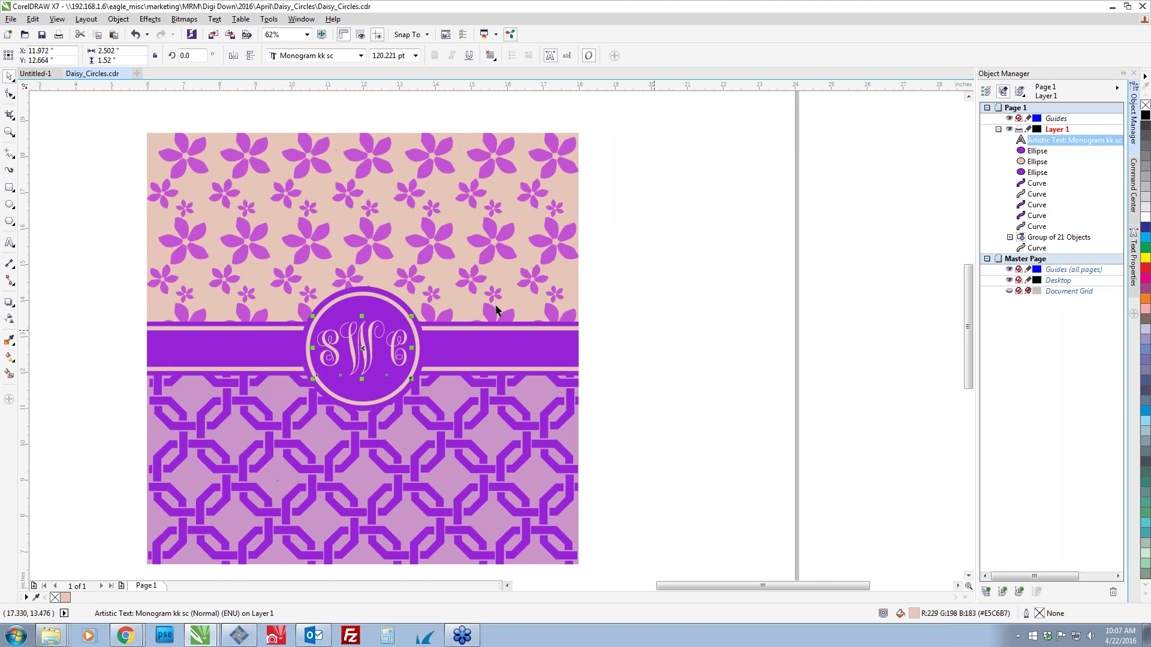
scroll(533, 305, down, 1)
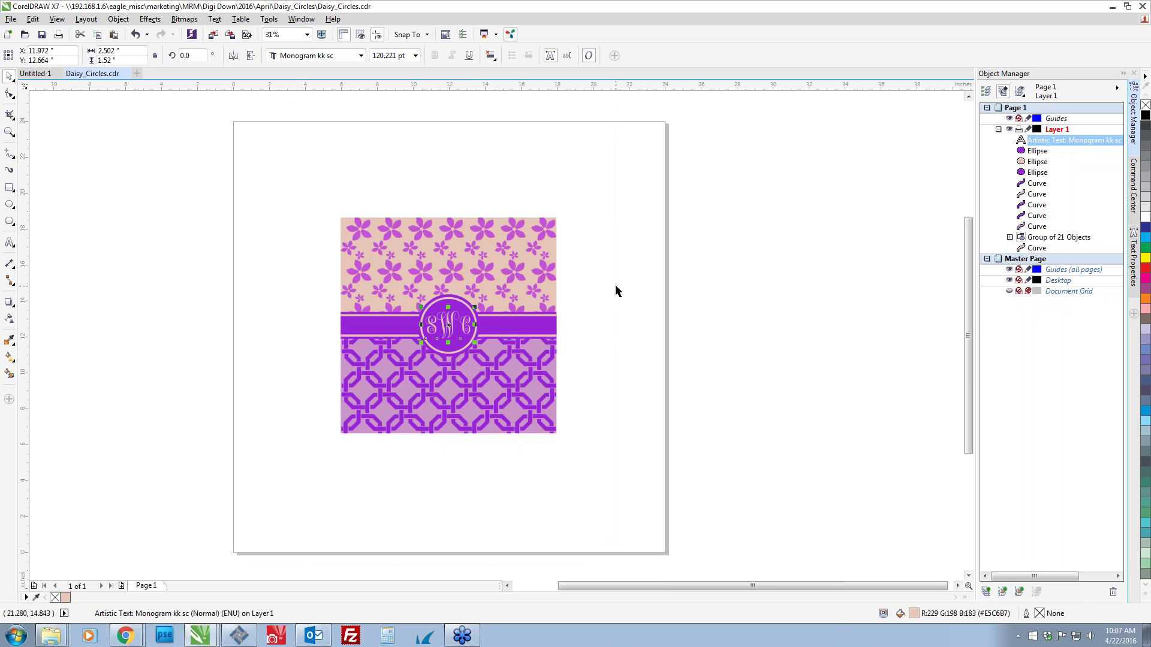
key(alt+Tab)
key(alt+Tab)
drag(548, 196, 251, 132)
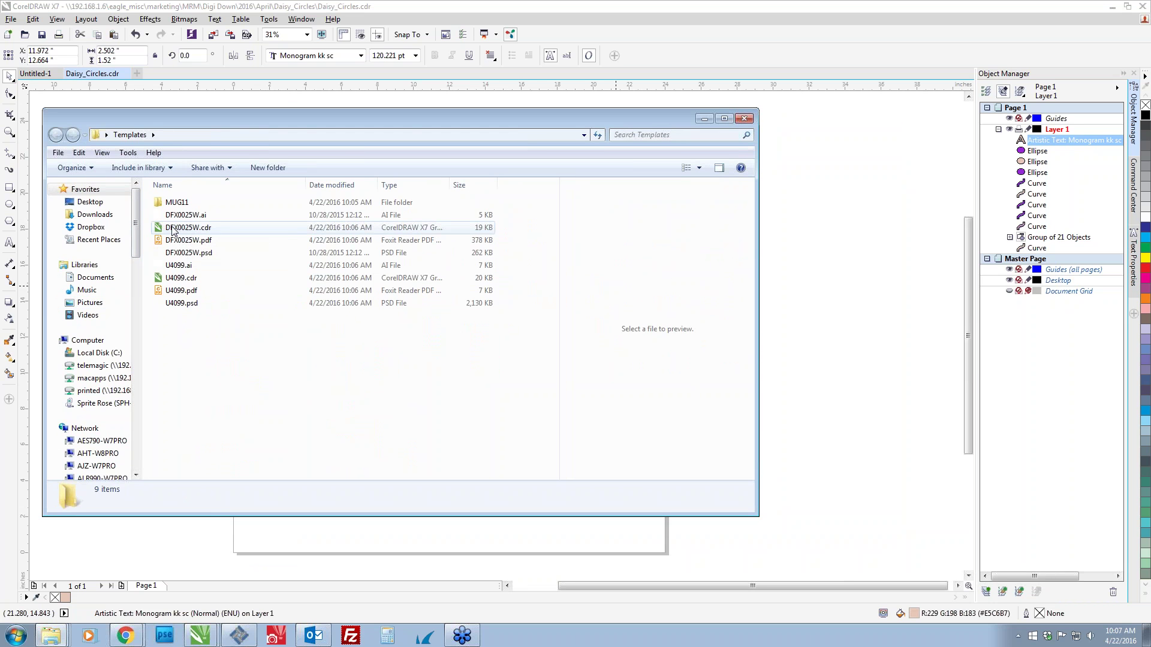
drag(173, 231, 582, 276)
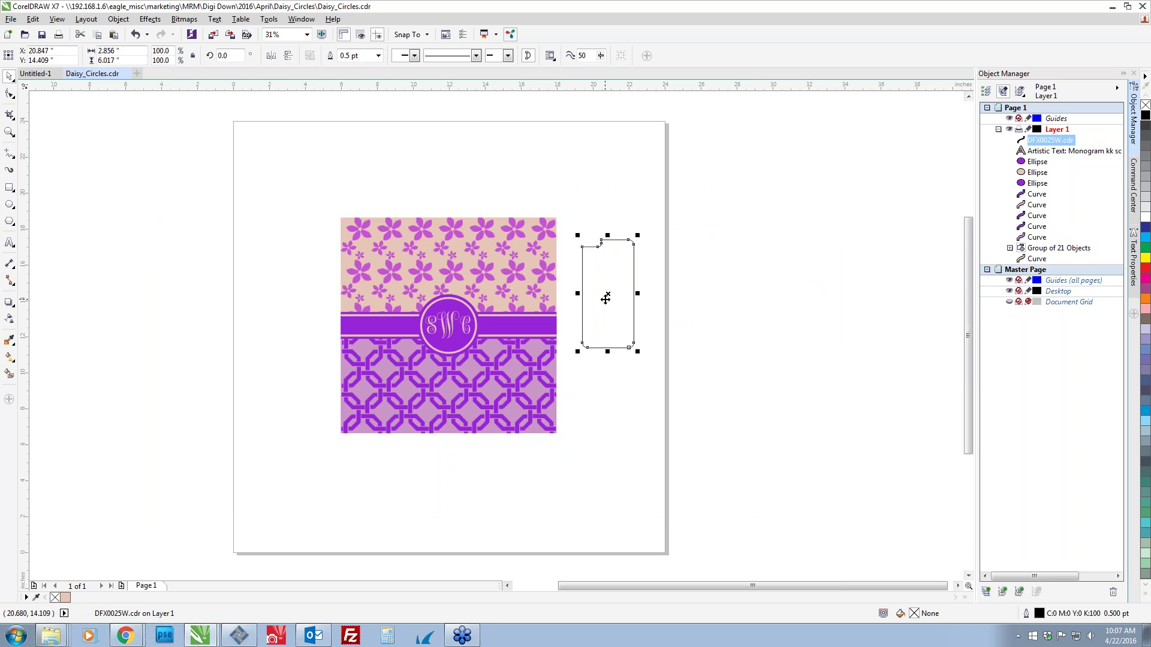
Select all the objects of the Daisy Circles design, excluding the phone template, and group them.
drag(294, 187, 569, 460)
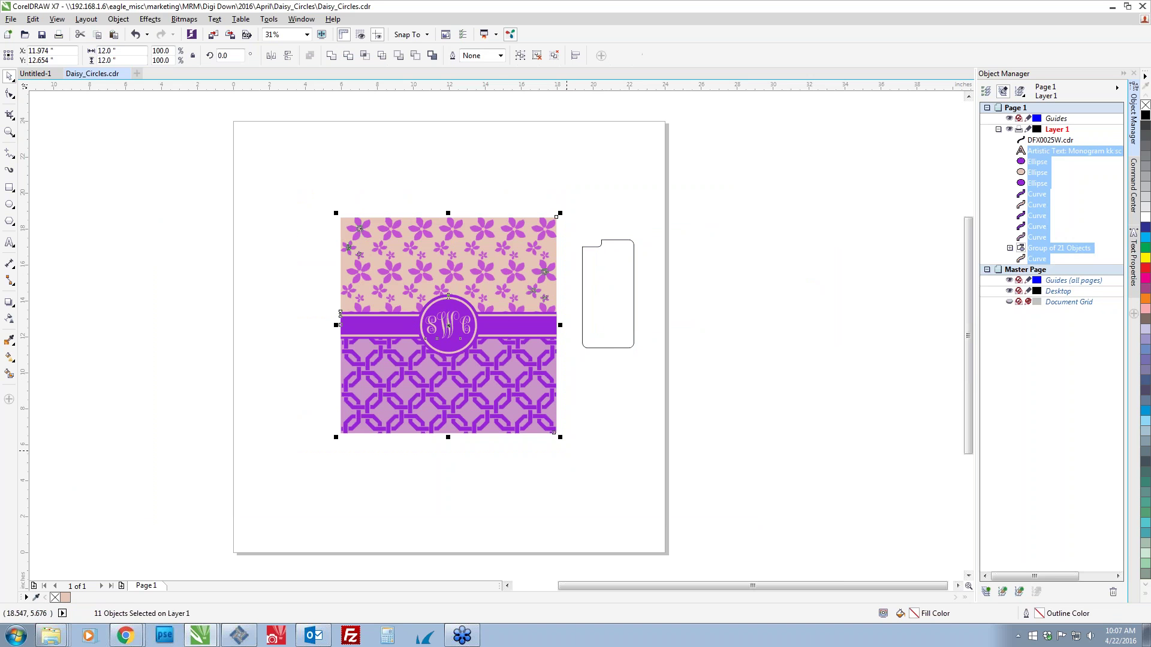
drag(278, 178, 578, 486)
key(ctrl+g)
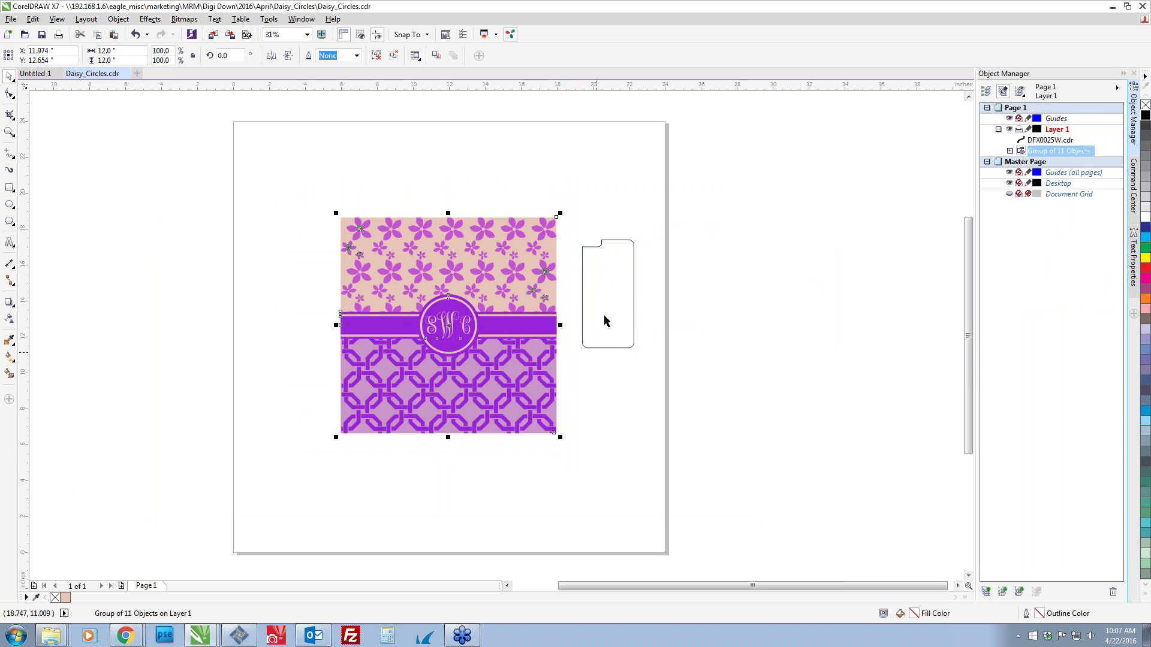
Align the grouped design to the phone template's outline, centred both horizontally and vertically.
click(634, 311)
click(536, 369)
shift+click(602, 334)
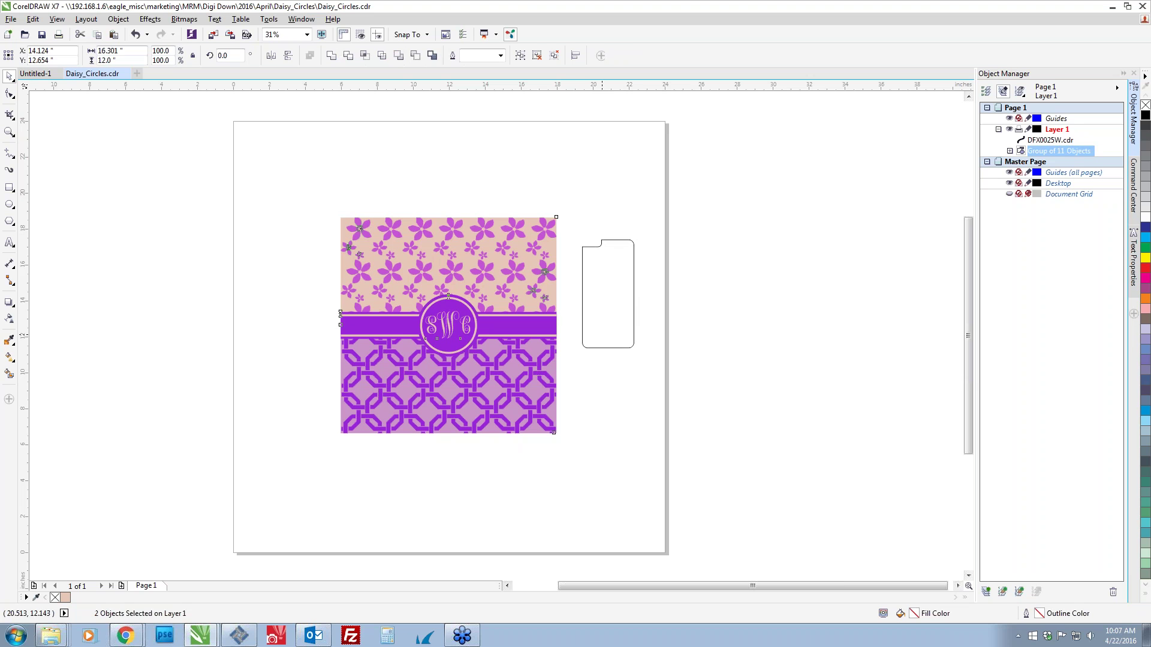
click(536, 384)
click(573, 439)
click(537, 401)
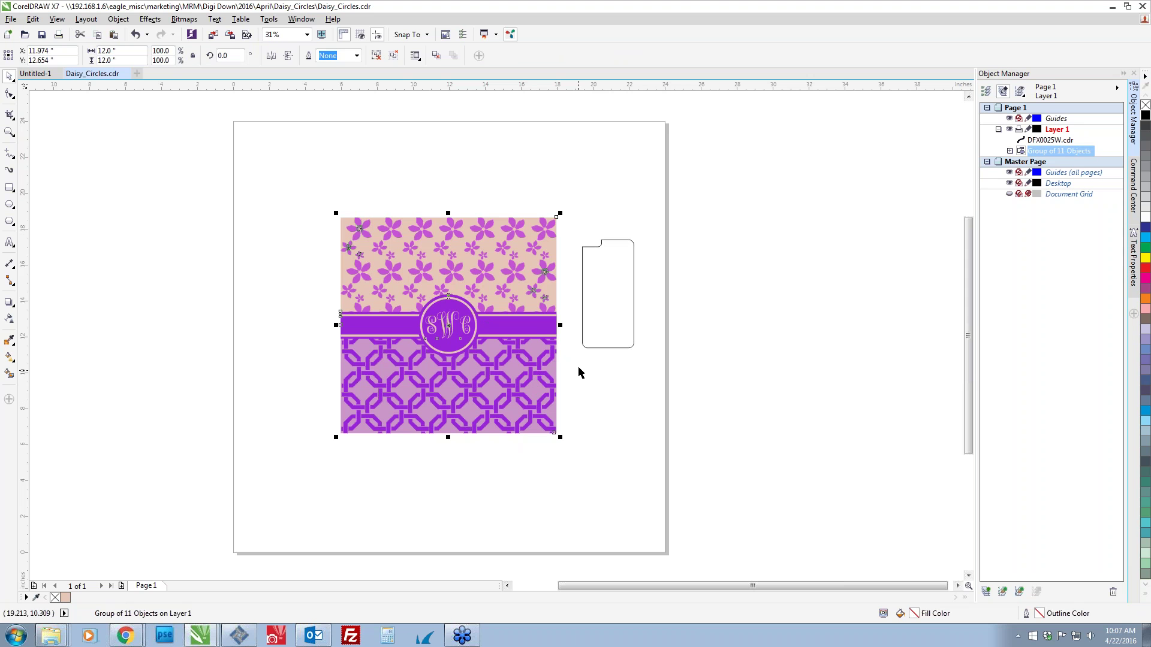
shift+click(608, 334)
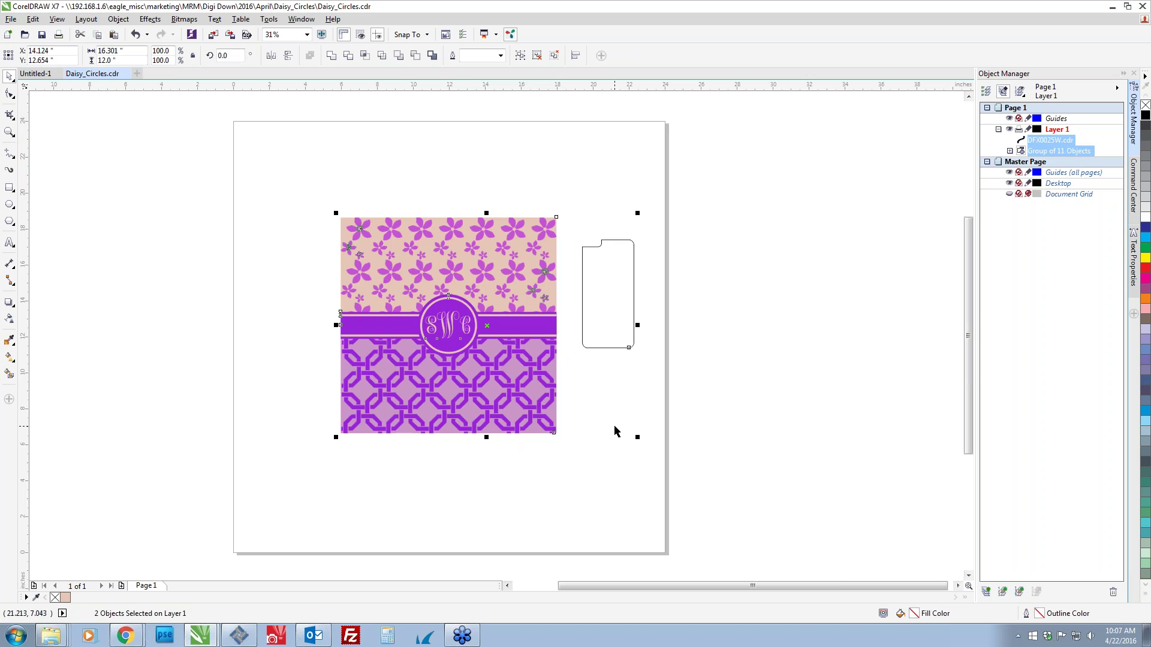
key(c)
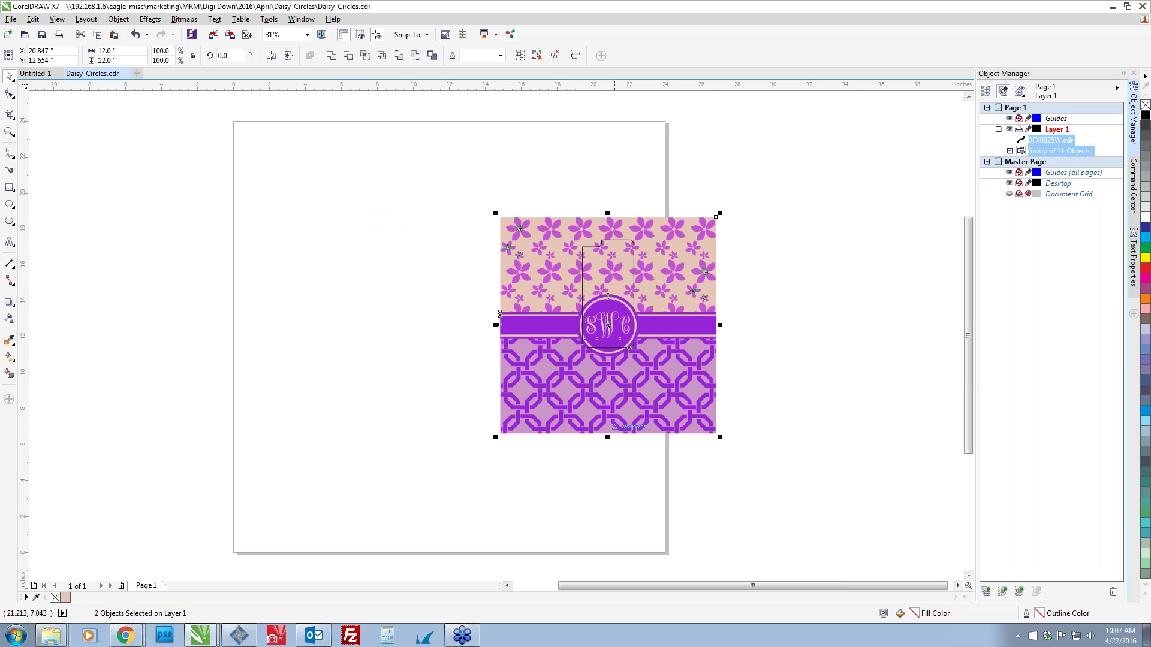
key(e)
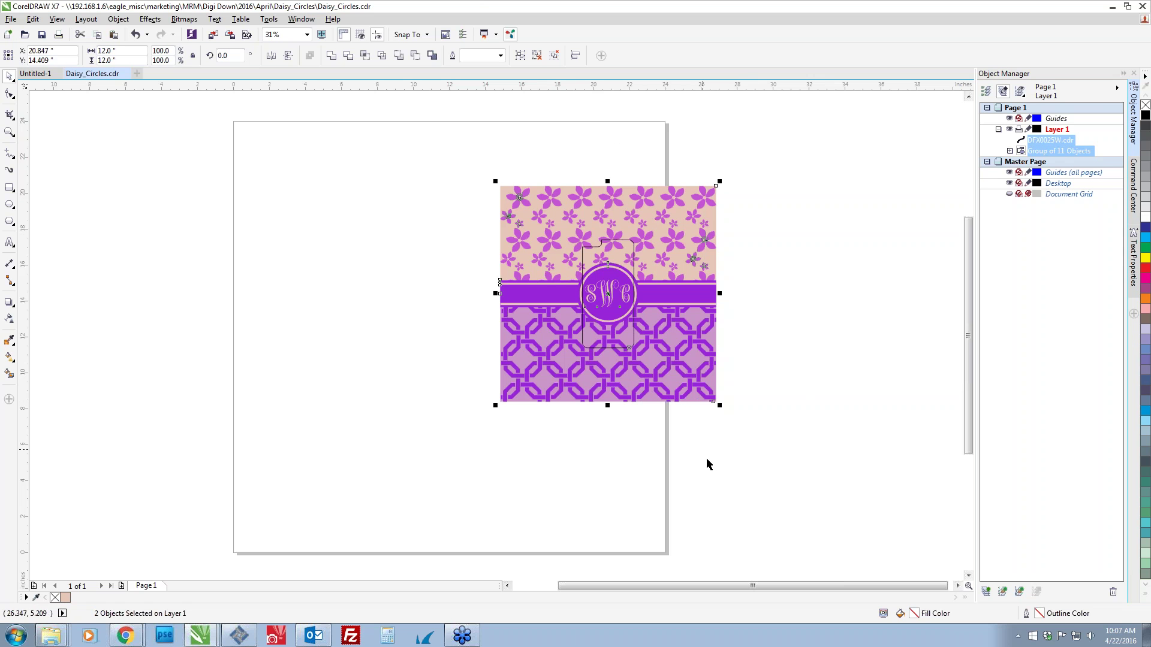
Scale the grouped design down proportionally about its centre to about 6.5 by 6.5 inches around the phone outline.
click(708, 431)
click(704, 383)
drag(721, 406, 671, 383)
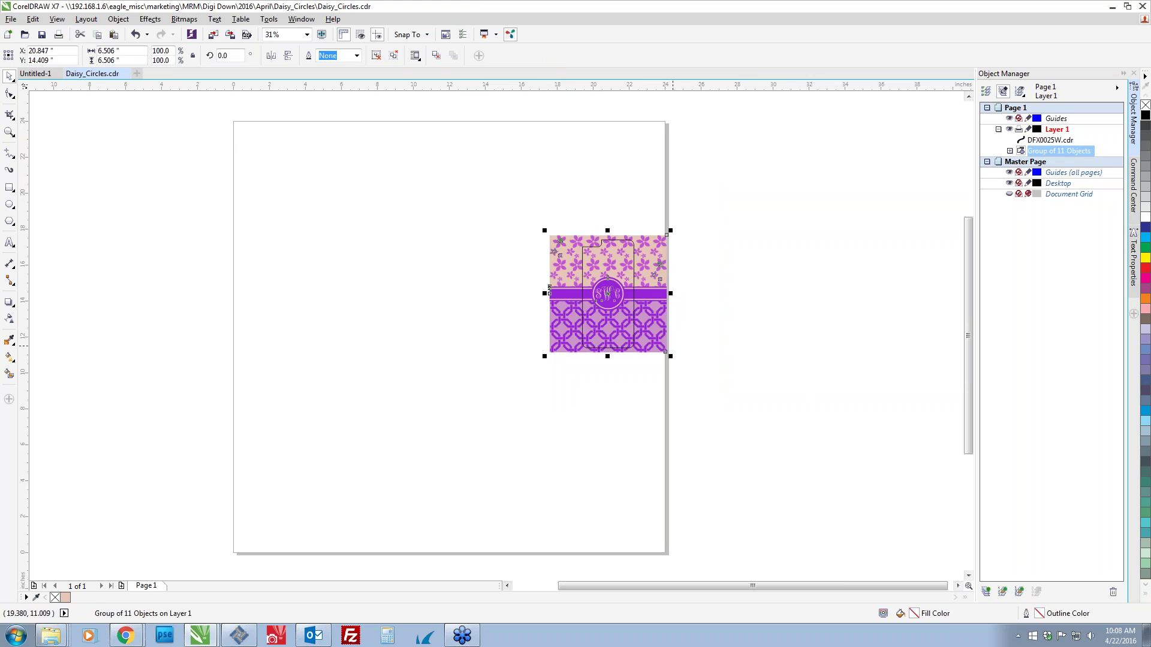
click(593, 231)
scroll(594, 231, up, 2)
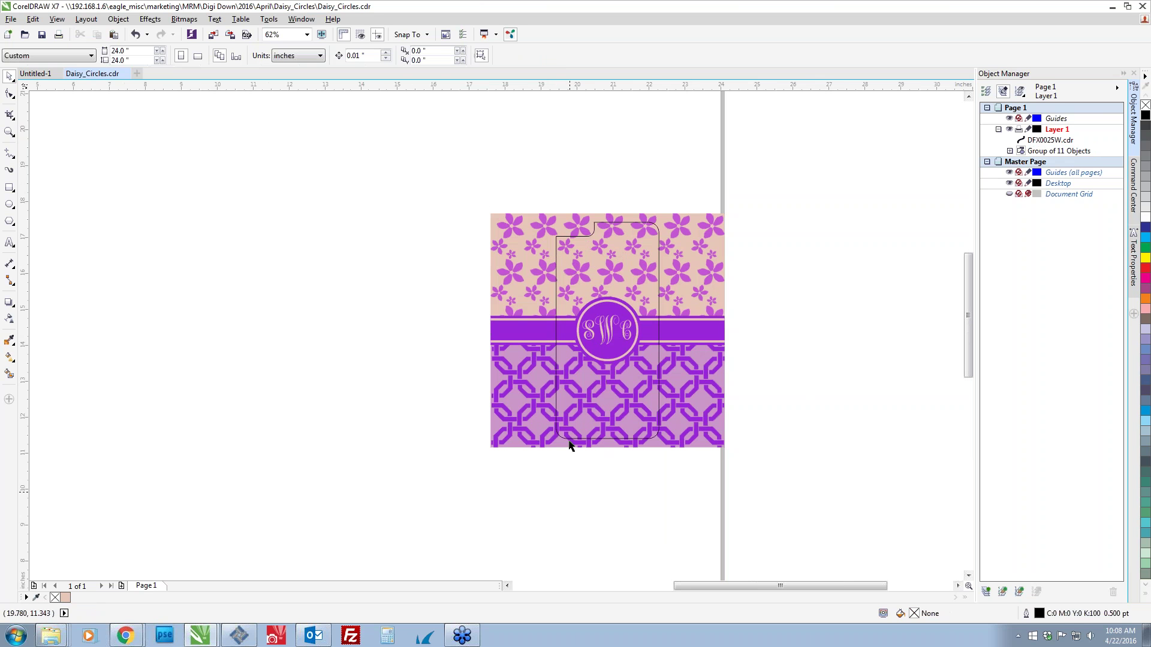
PowerClip the grouped design inside the DFX0025W phone outline.
click(512, 427)
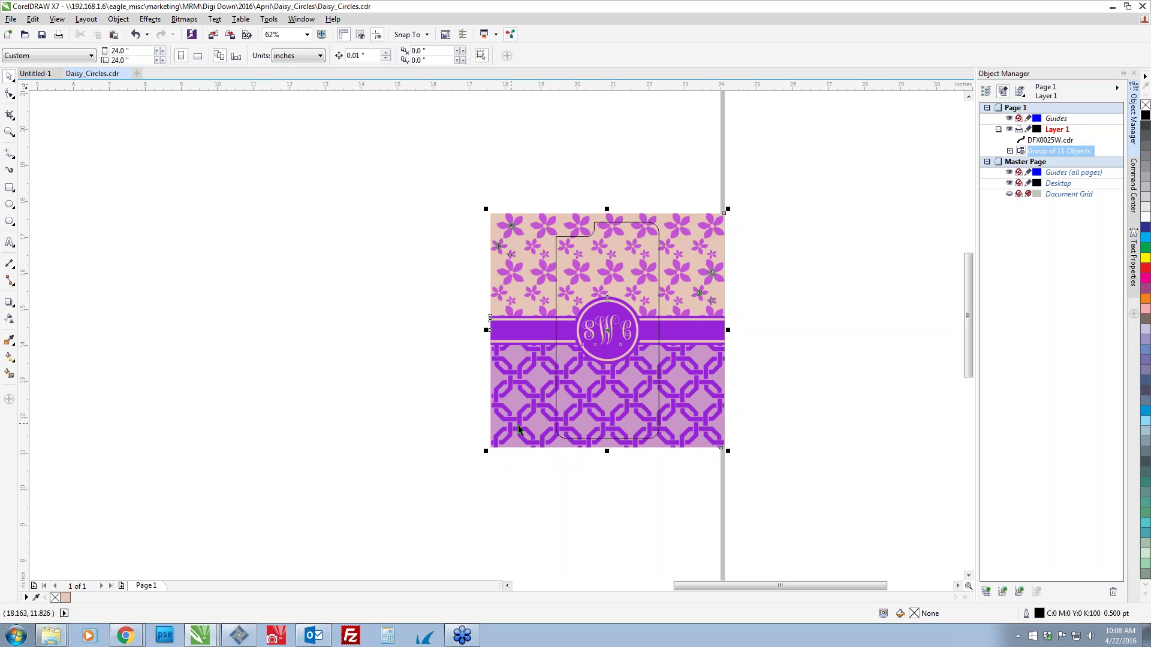
right_click(520, 429)
key(Escape)
right_click(518, 127)
key(Escape)
key(Escape)
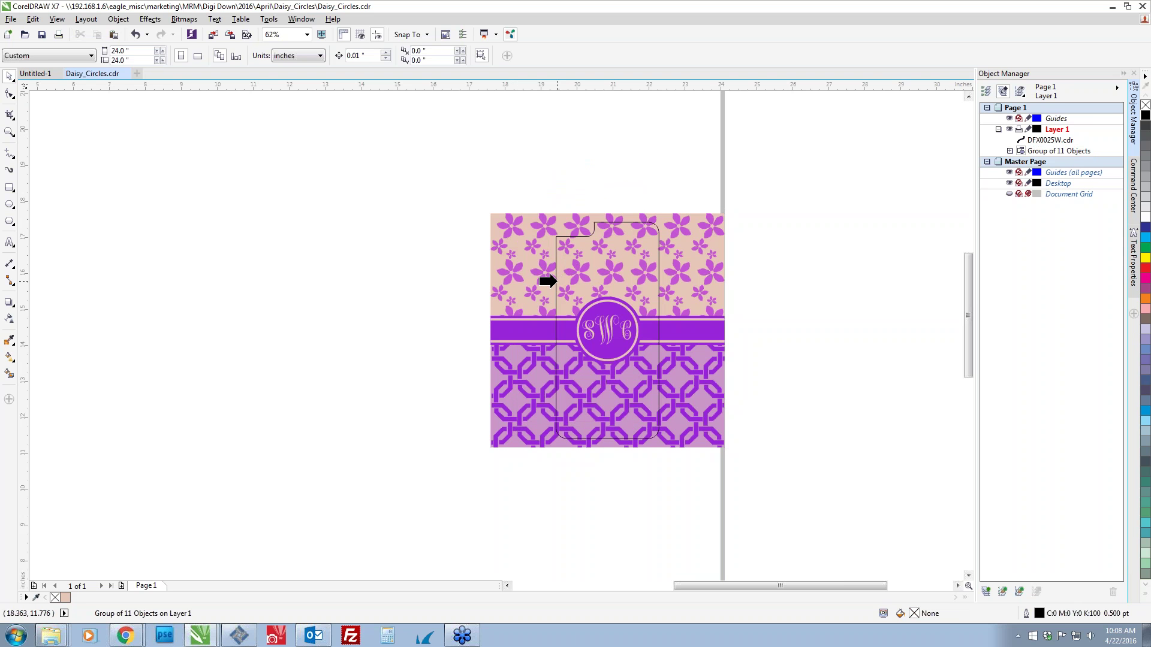
click(568, 336)
click(555, 308)
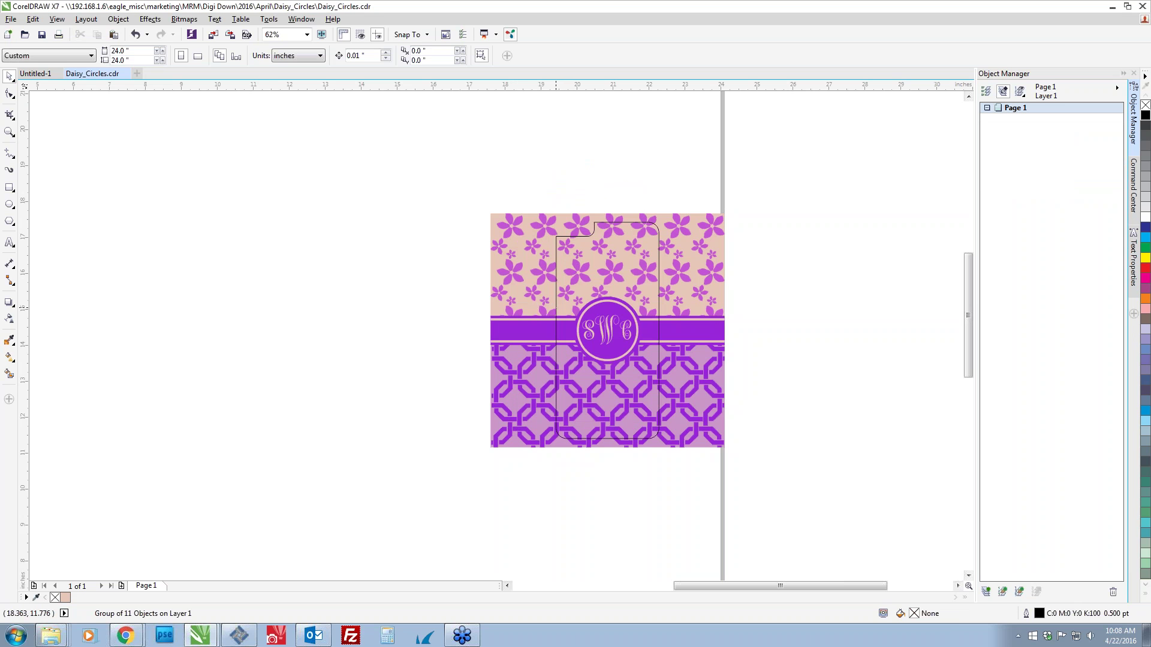
click(598, 481)
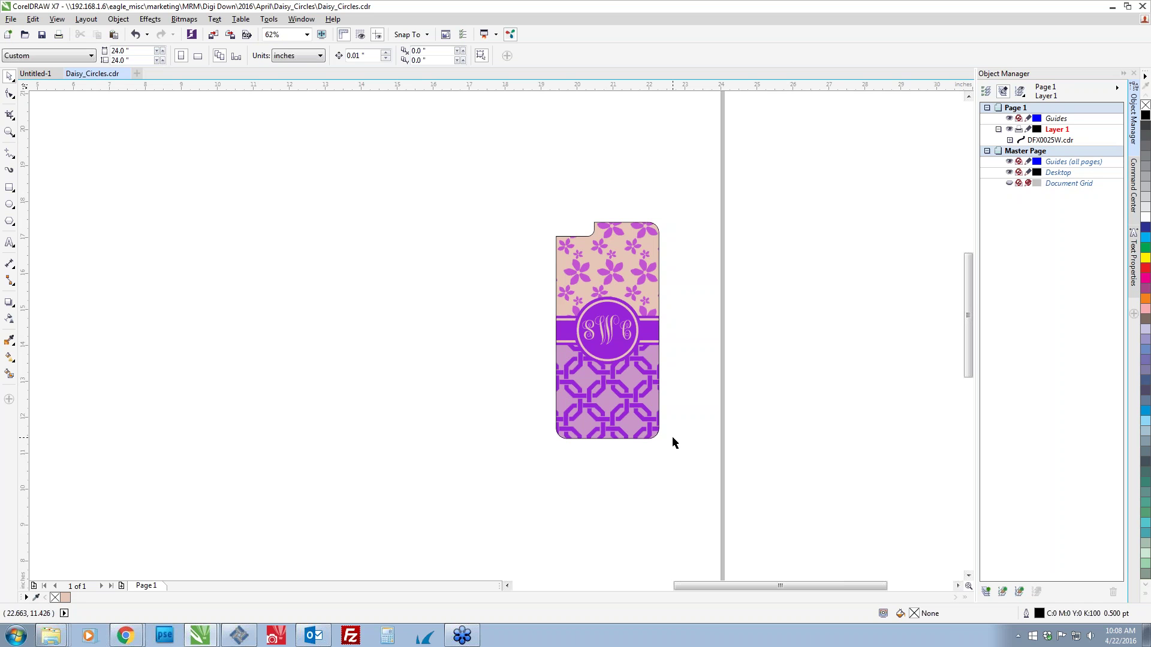
Undo the PowerClip, scaling and alignment of the grouped design, and delete the DFX0025W phone outline.
key(ctrl+z)
key(ctrl+z)
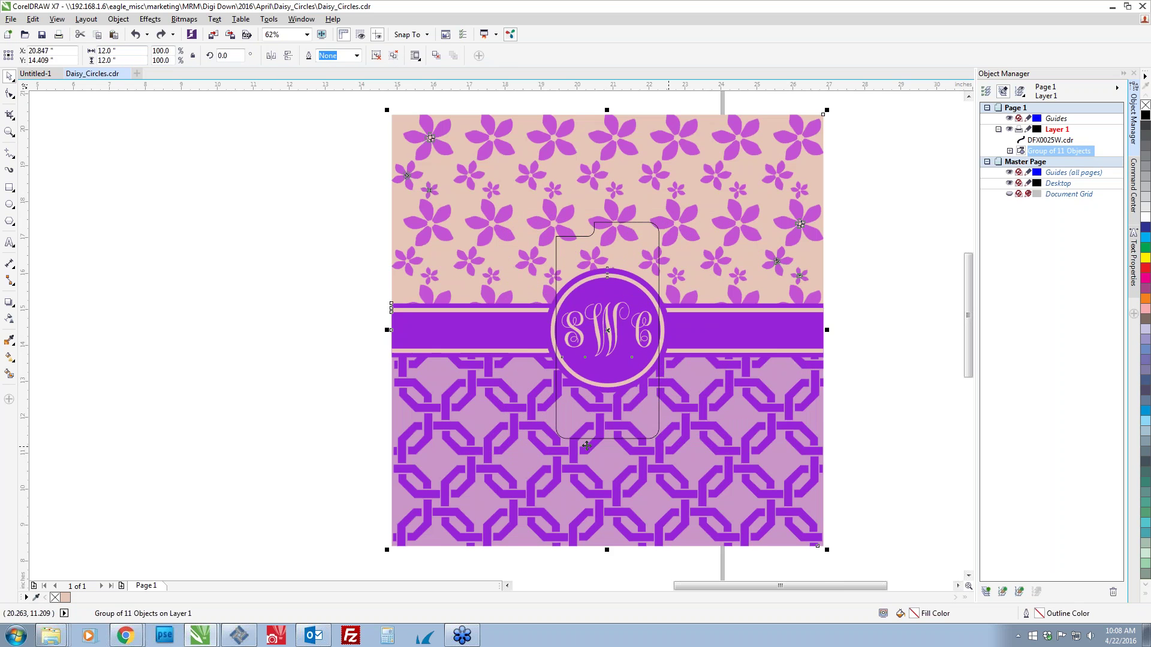
key(ctrl+z)
key(ctrl+z)
click(606, 415)
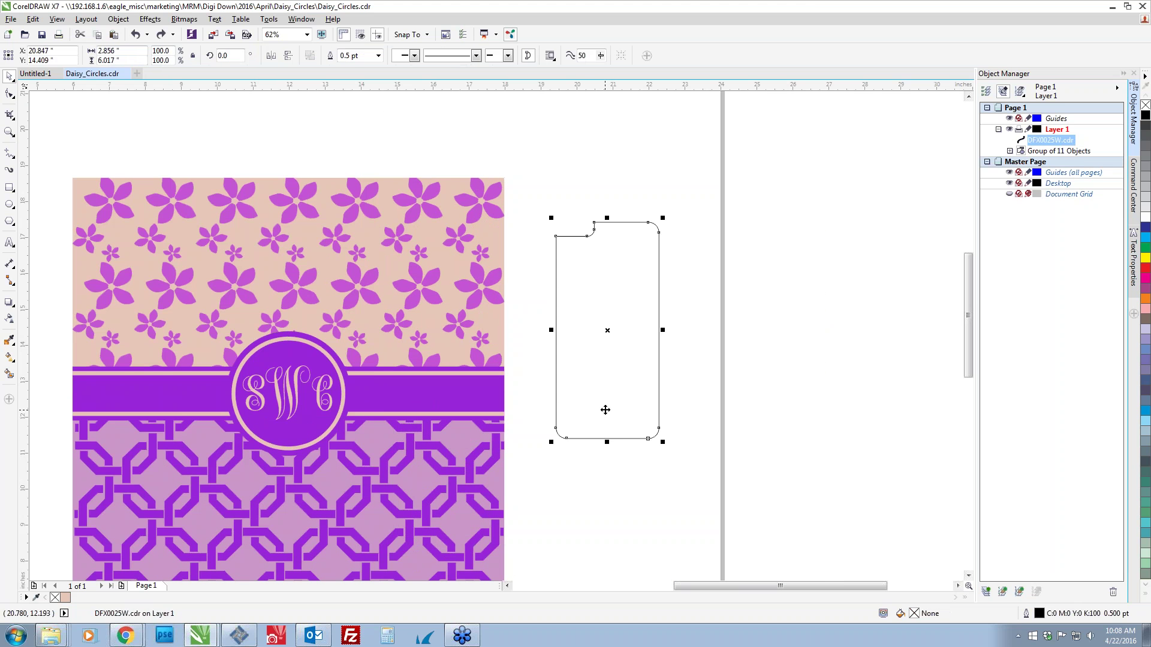
key(Delete)
Open the MUG11 folder inside Templates and place MUG11.cdr beside the grouped design in the drawing.
key(alt+Tab)
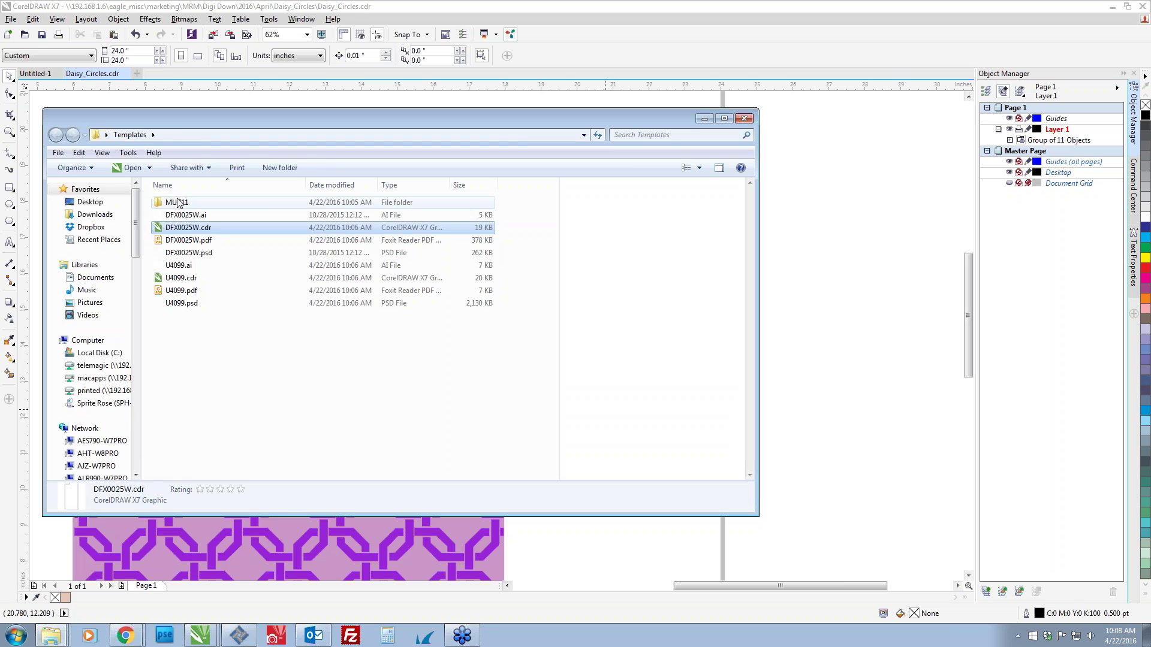
double_click(177, 204)
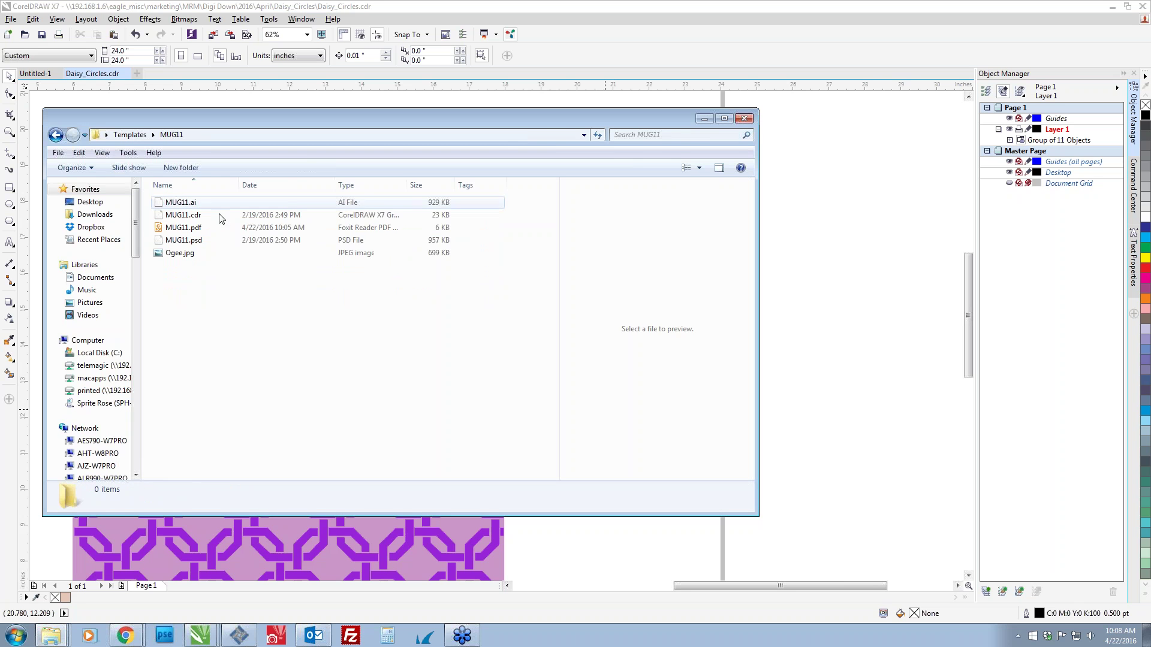
drag(165, 218, 680, 250)
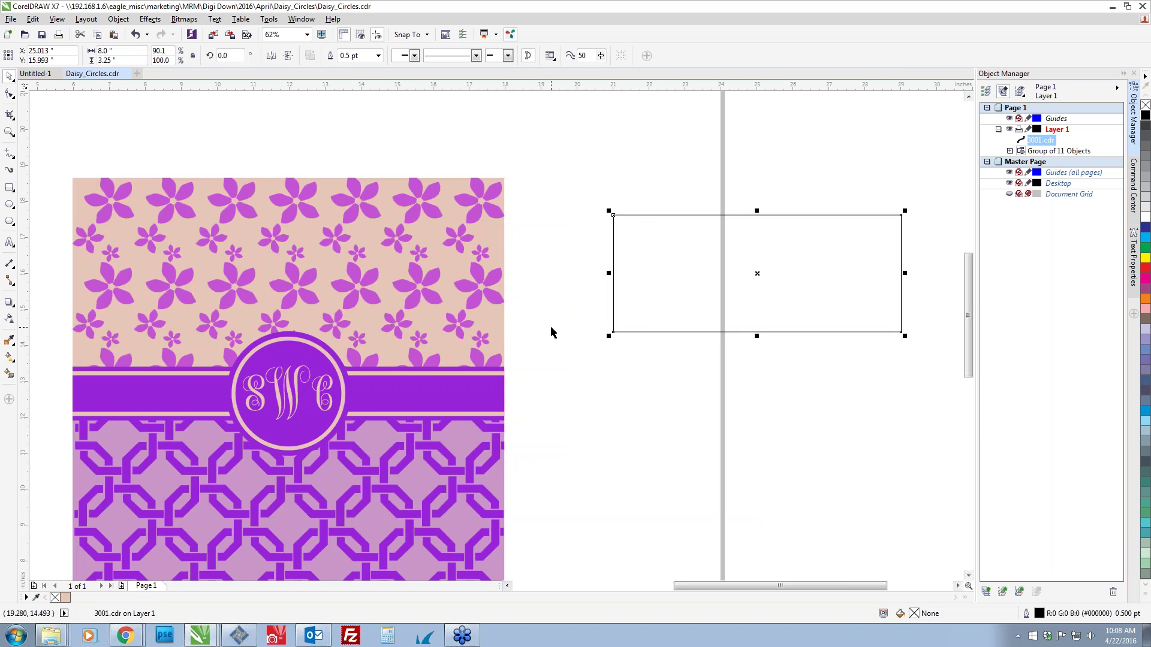
Align the grouped design to the mug template's rectangle, centred both horizontally and vertically.
scroll(550, 326, down, 1)
drag(260, 226, 550, 483)
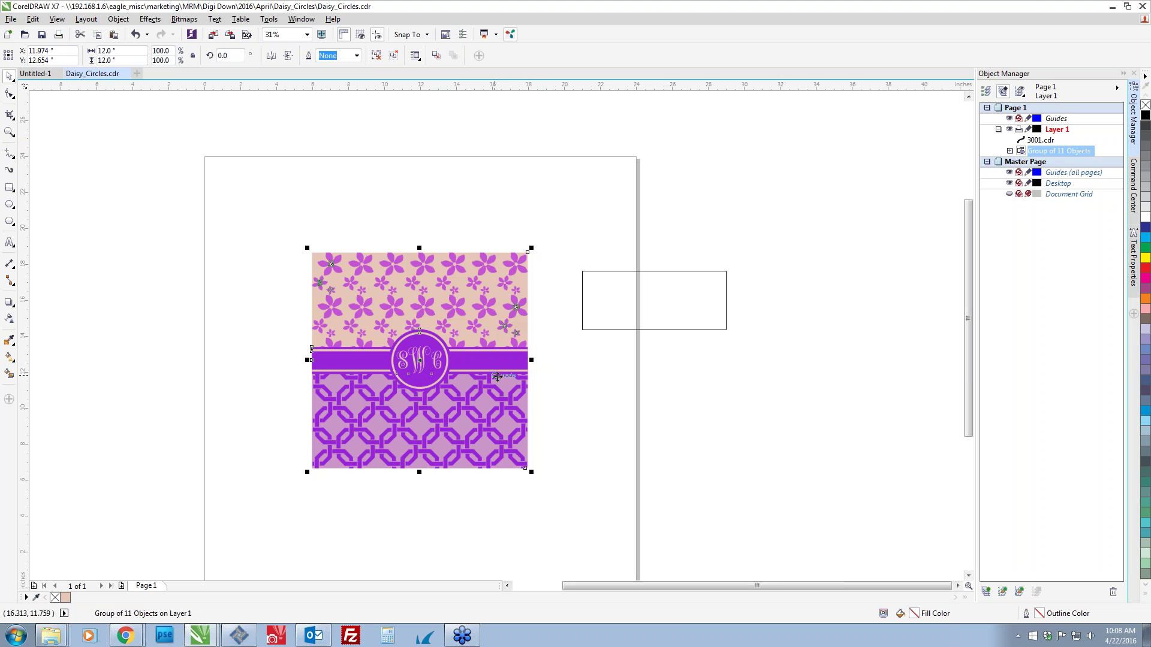
shift+click(611, 315)
key(c)
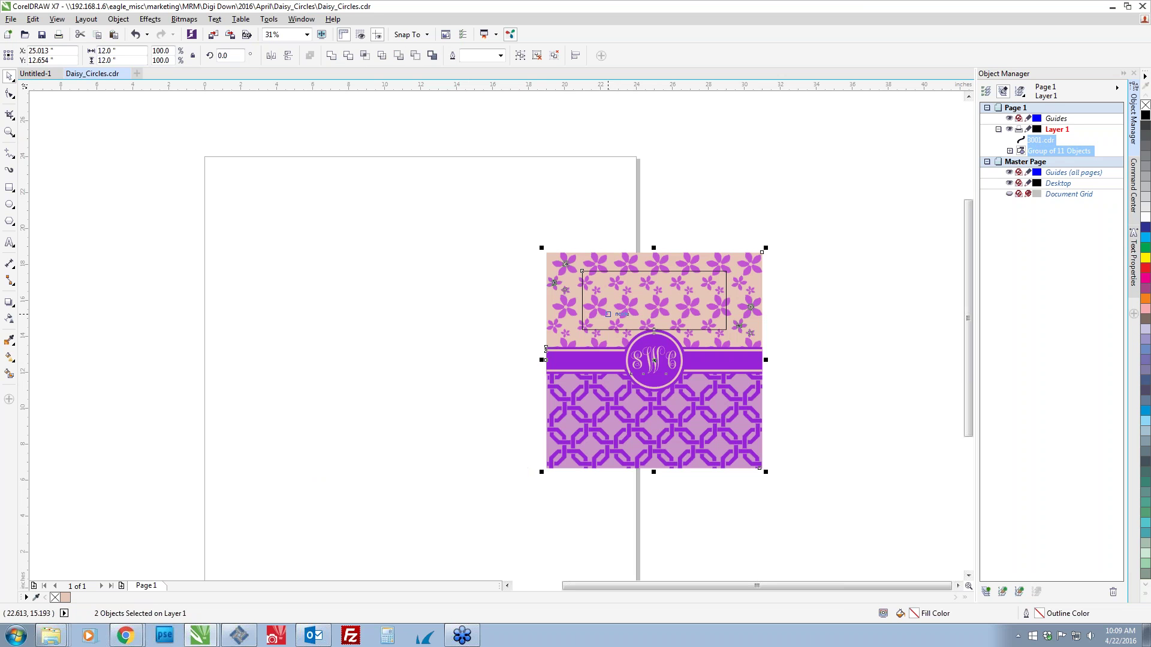
key(e)
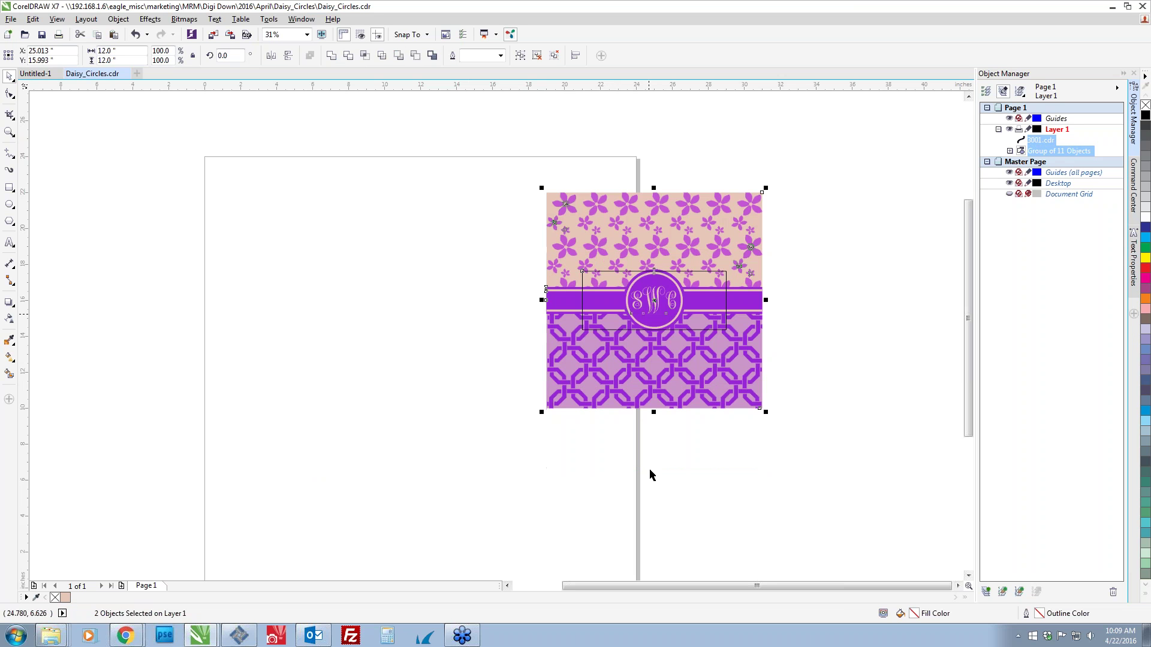
Scale the grouped design down proportionally about its centre to about 8.48 in square, slightly wider than the mug template's rectangle.
click(566, 455)
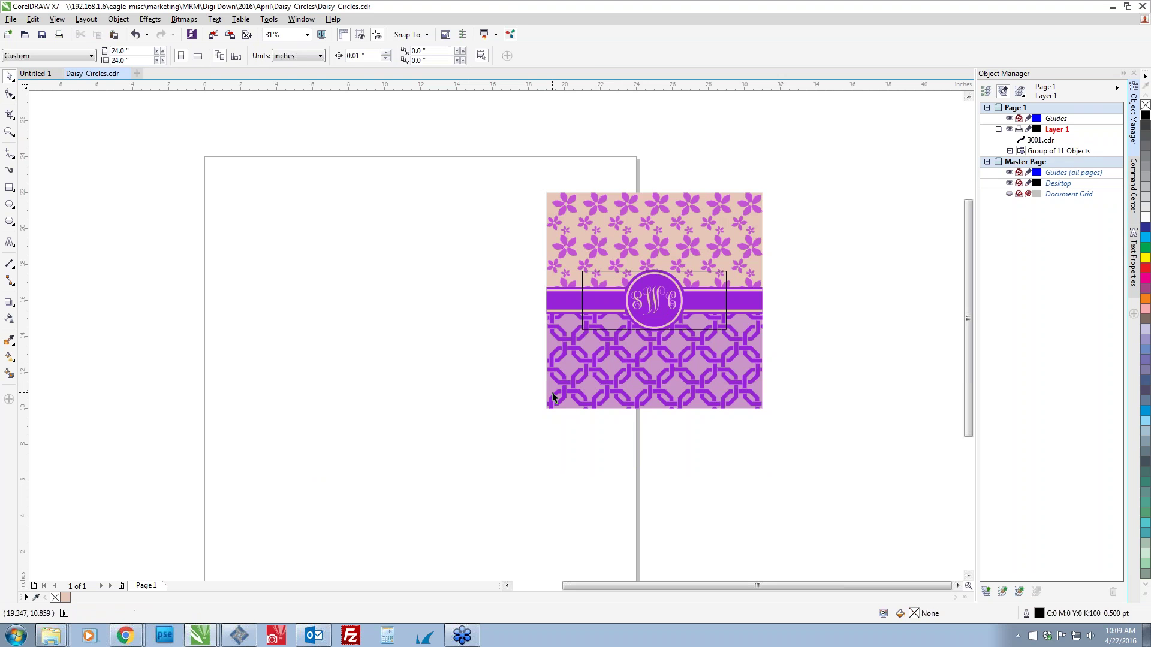
click(552, 393)
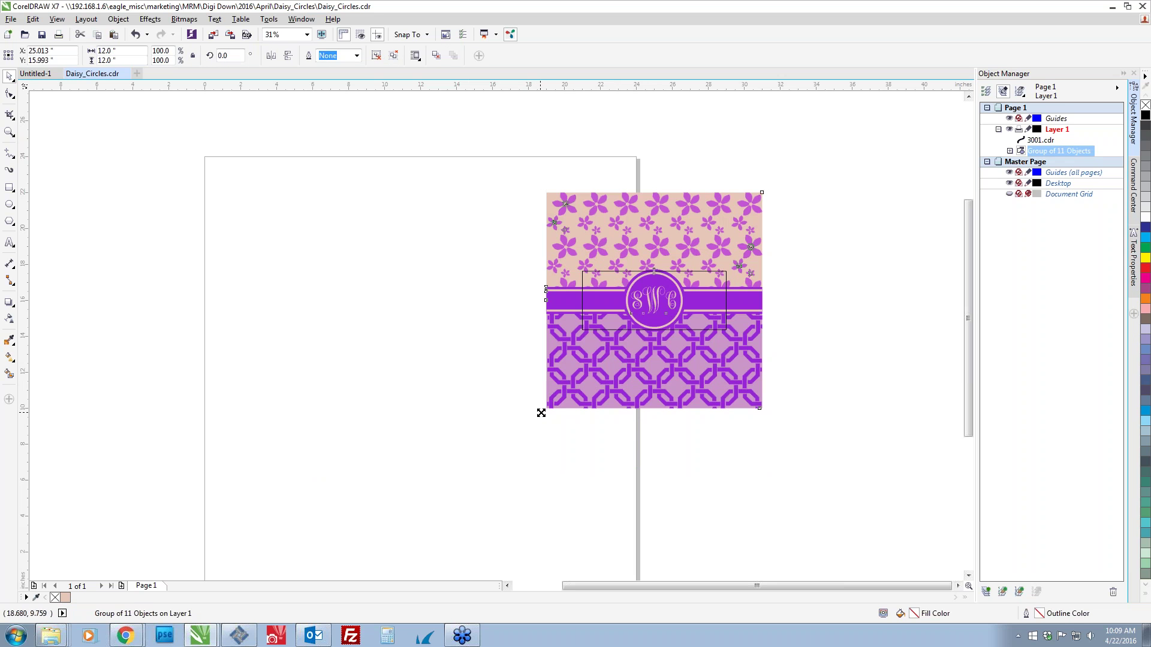
drag(548, 406, 573, 403)
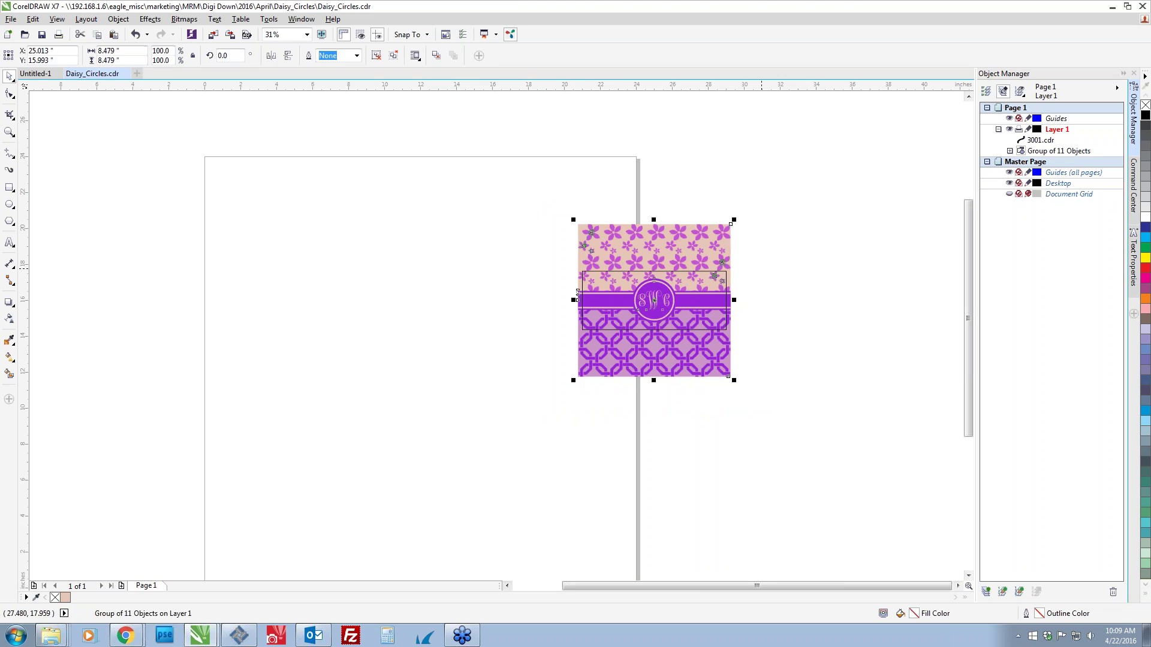
key(Escape)
PowerClip the grouped design inside the mug template's rectangle.
scroll(674, 293, up, 1)
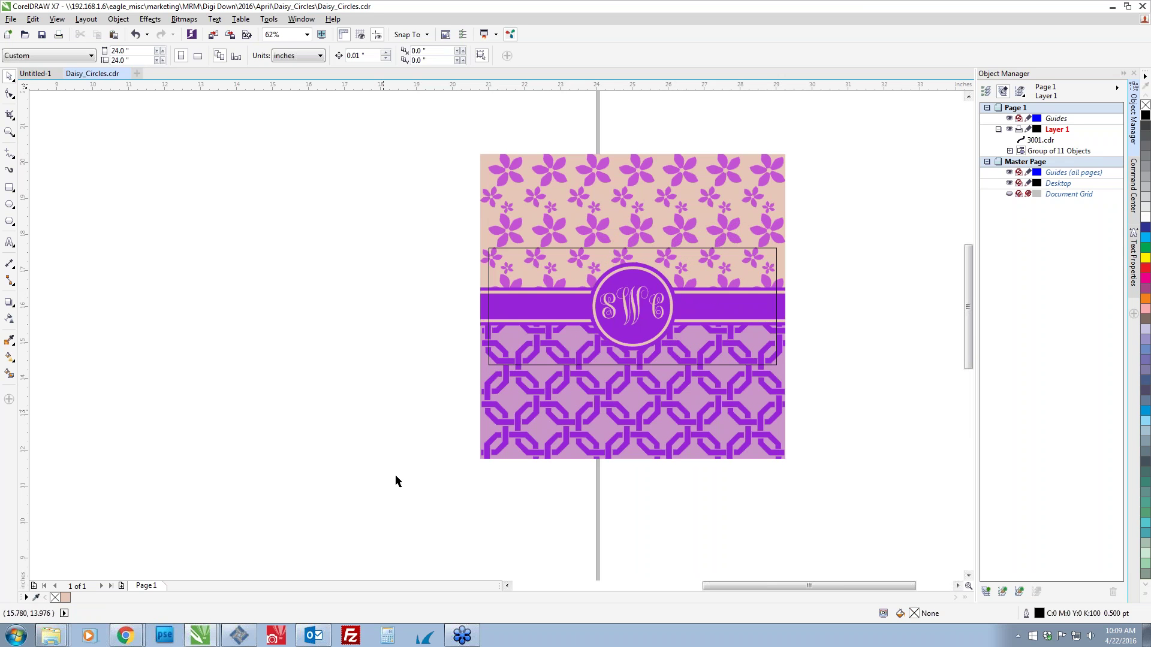
right_click(511, 419)
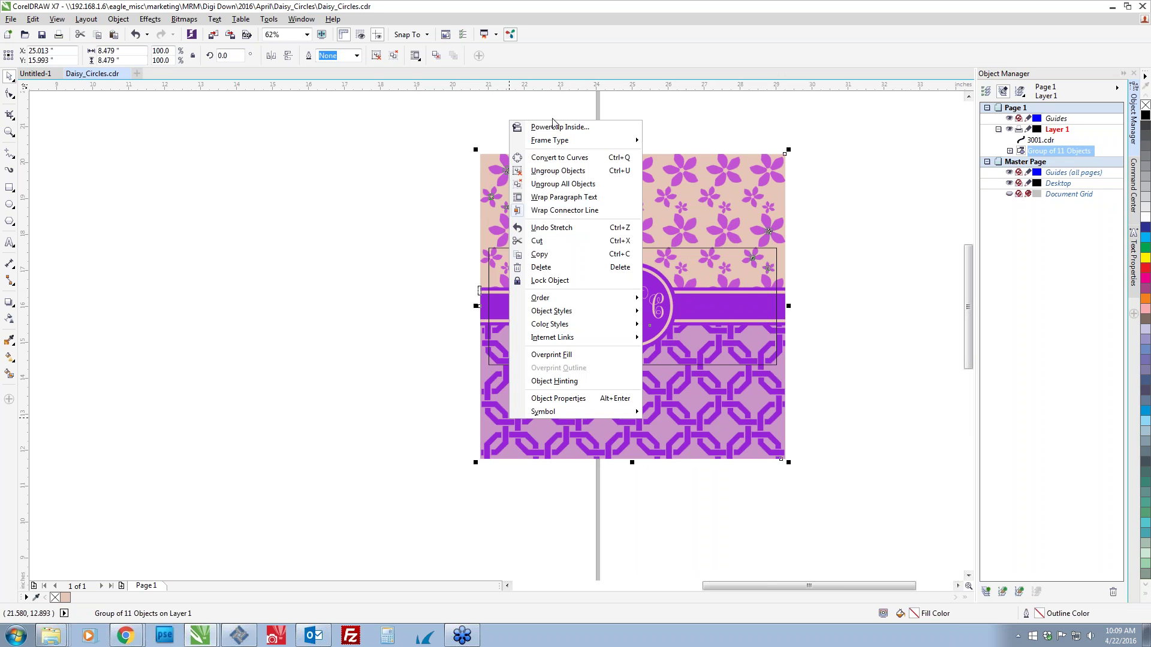
click(554, 127)
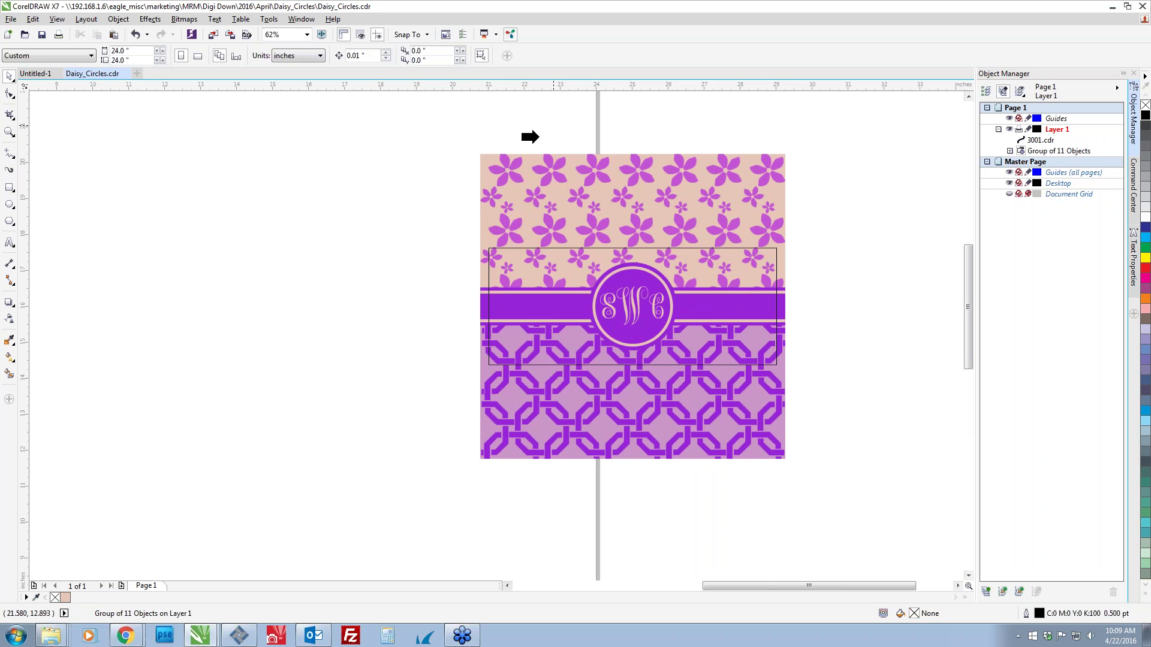
click(488, 290)
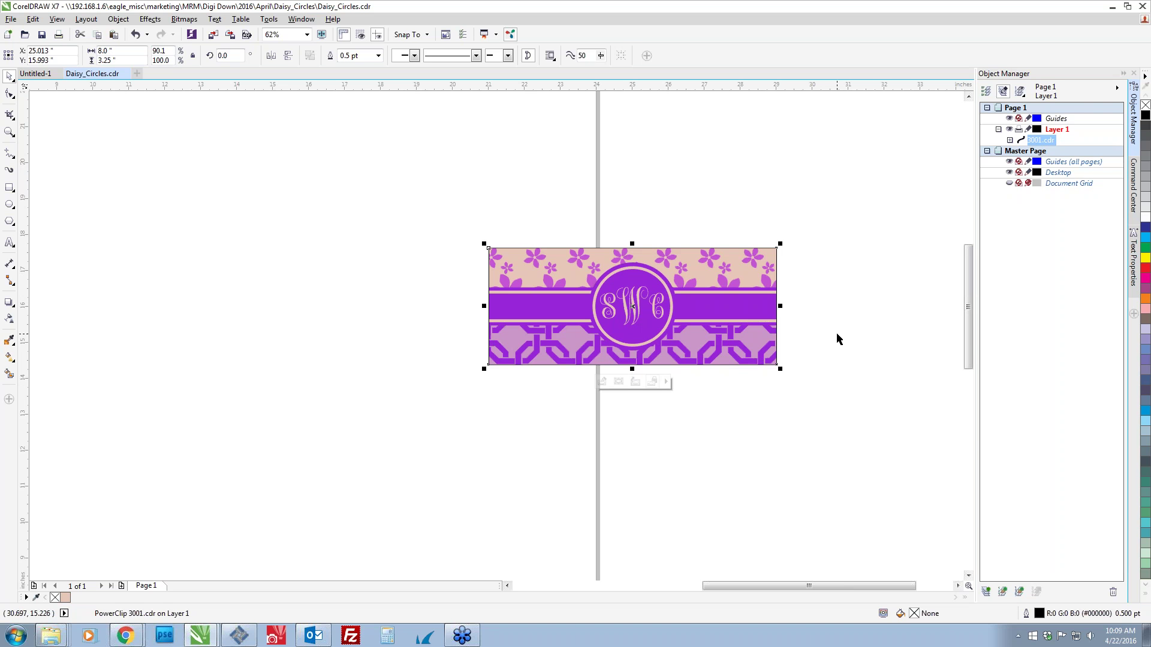
Undo the PowerClip, scaling and alignment of the grouped design, and delete the mug template's rectangle.
key(ctrl+z)
key(ctrl+z)
key(ctrl+z)
key(ctrl+z)
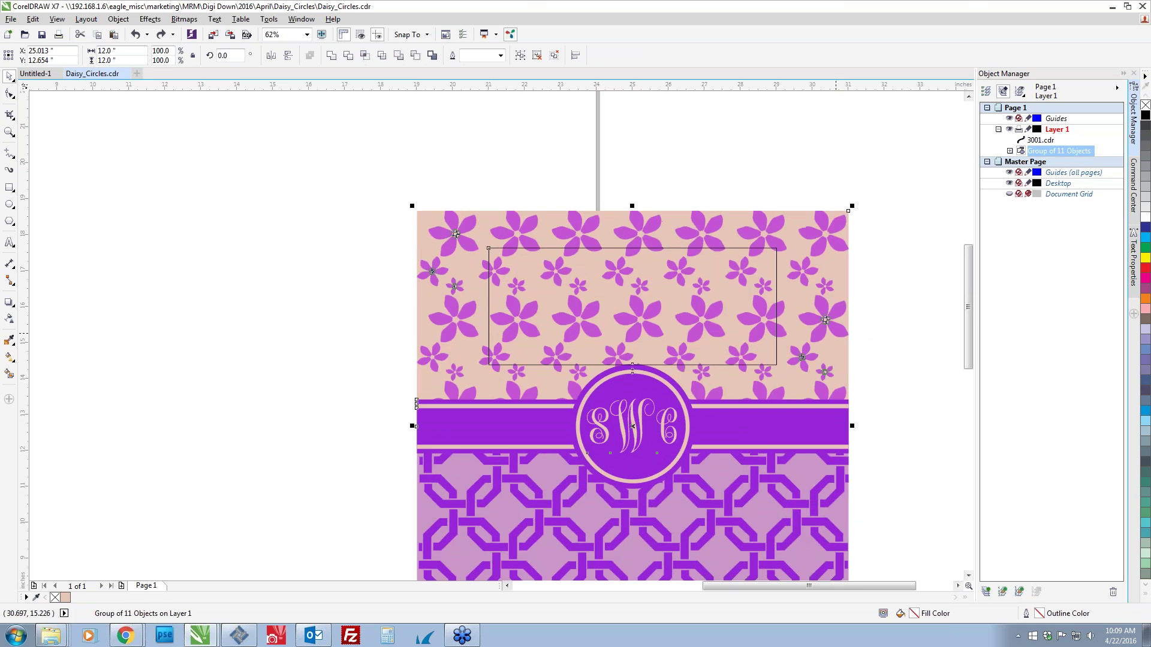
click(680, 338)
click(635, 363)
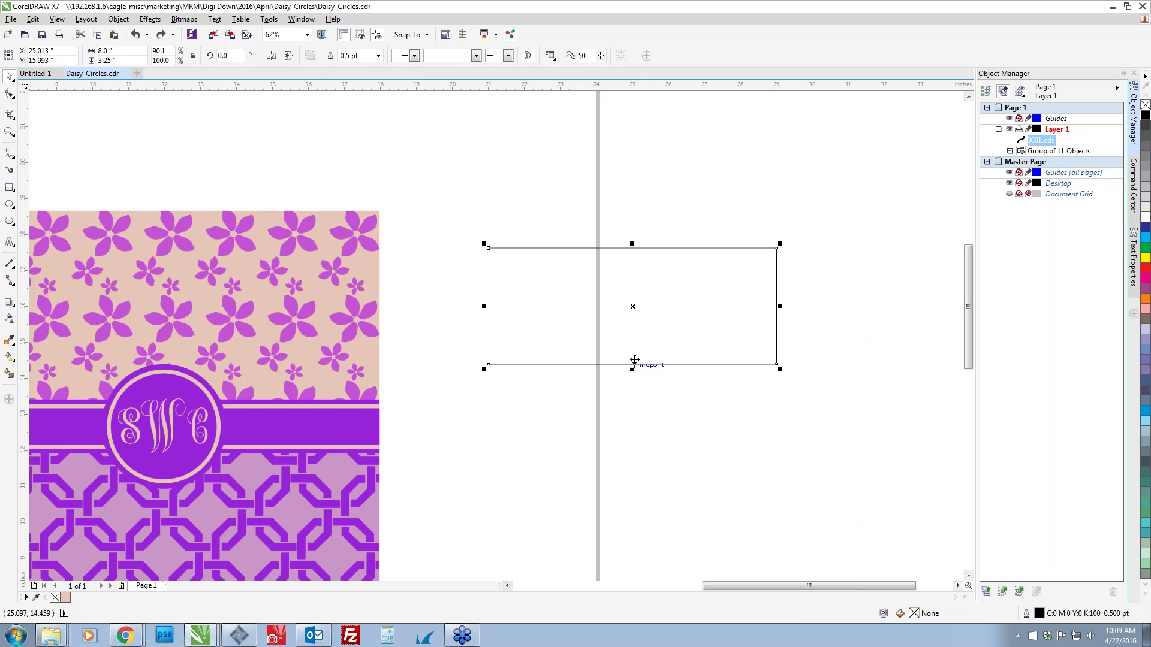
key(Delete)
scroll(601, 304, down, 1)
Go back to the Templates folder and place U4099.cdr beside the grouped design in the drawing.
key(alt+Tab)
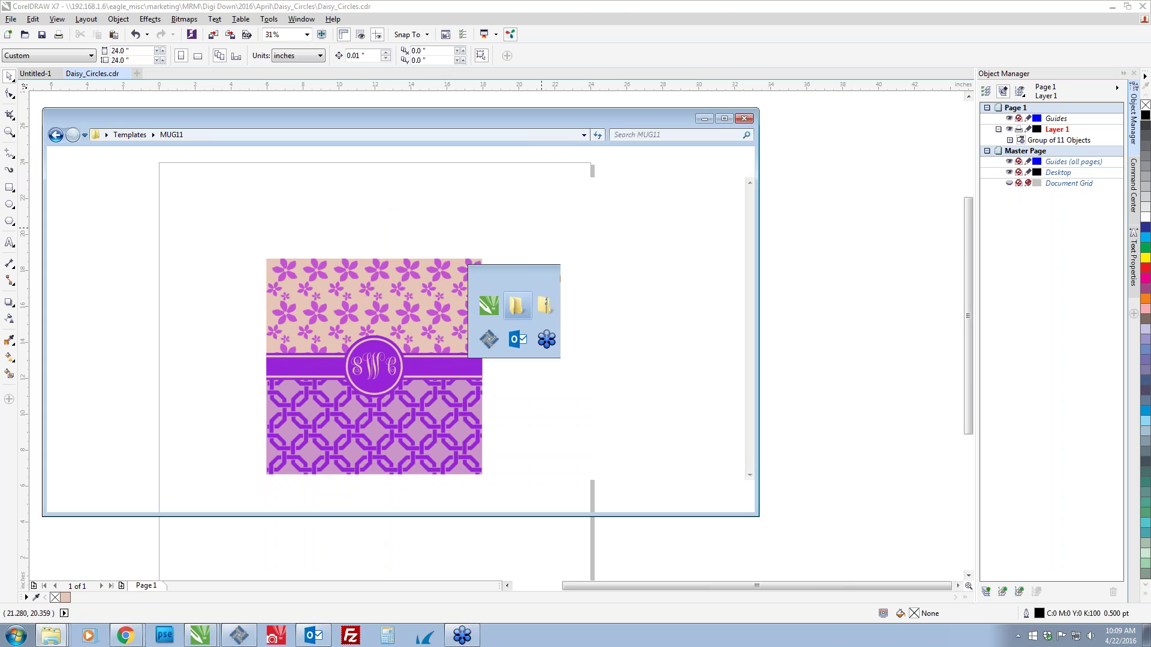
click(129, 134)
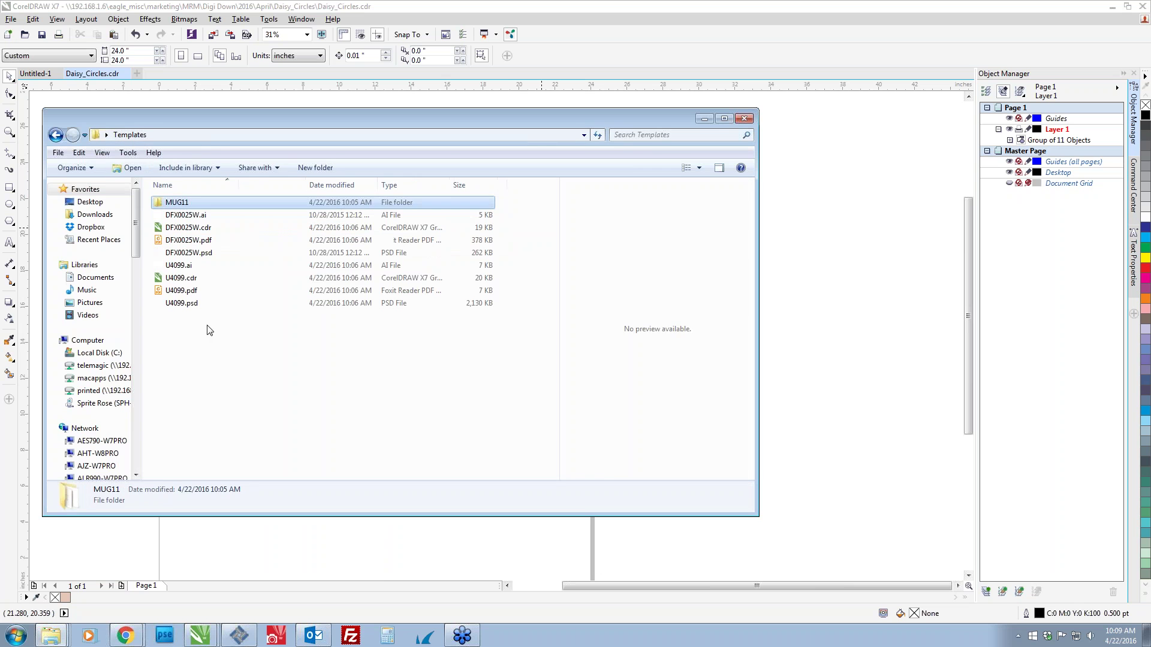
click(189, 280)
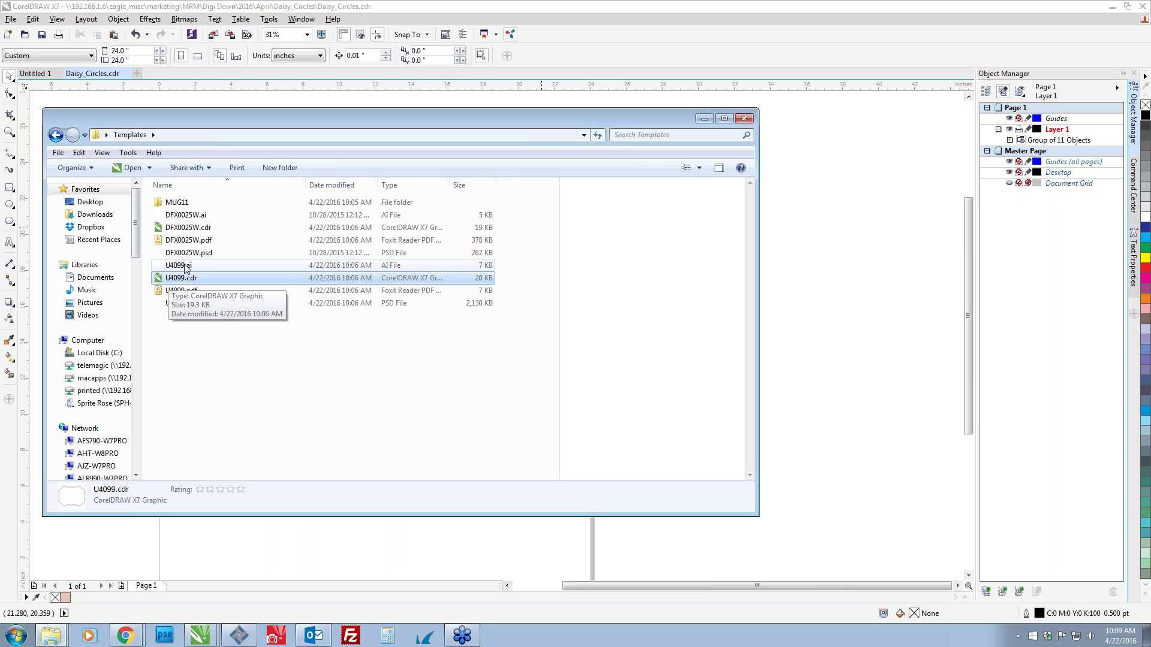
drag(168, 283, 671, 318)
drag(228, 220, 525, 497)
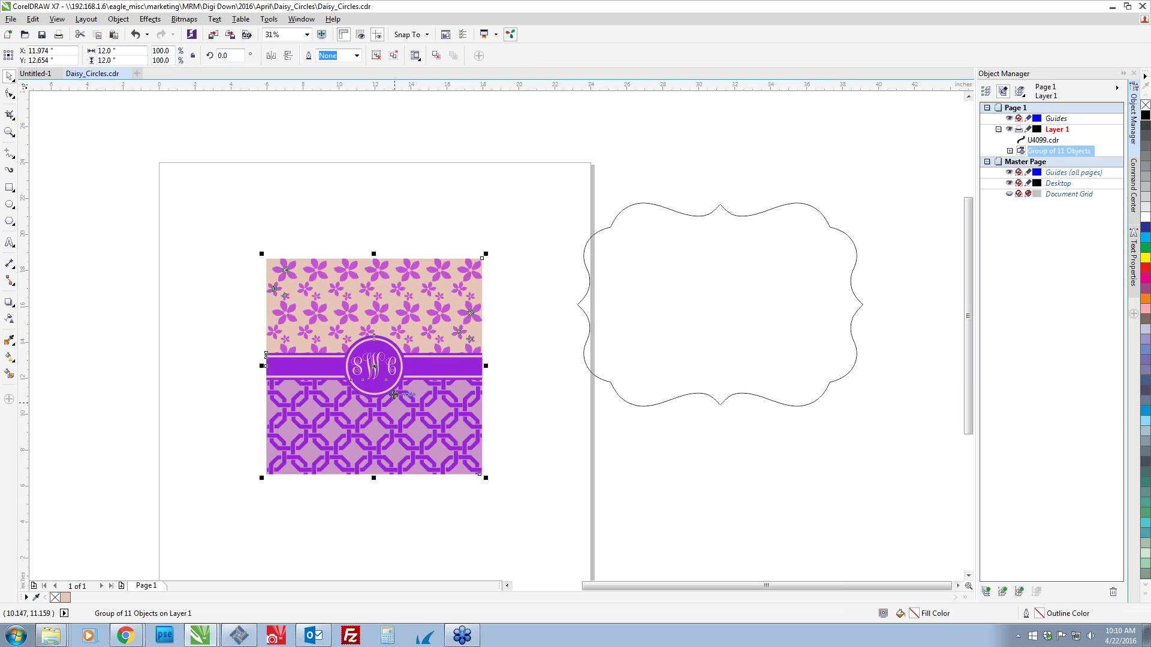
Align the grouped design to the U4099 template outline, centred both horizontally and vertically.
shift+click(635, 375)
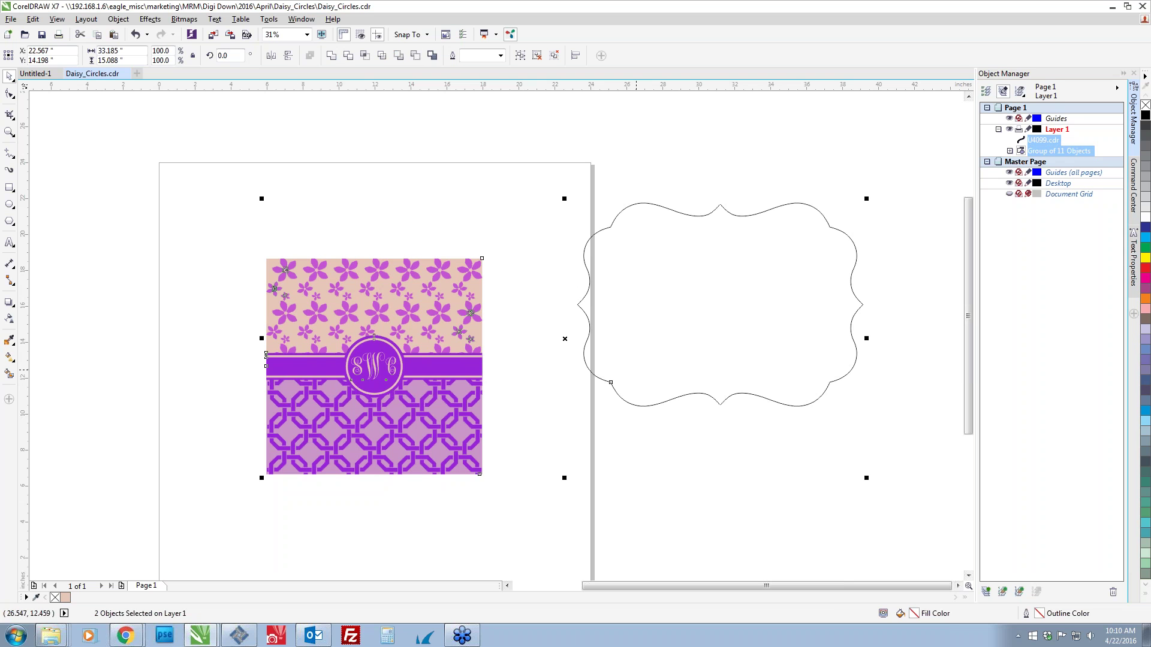
key(c)
key(e)
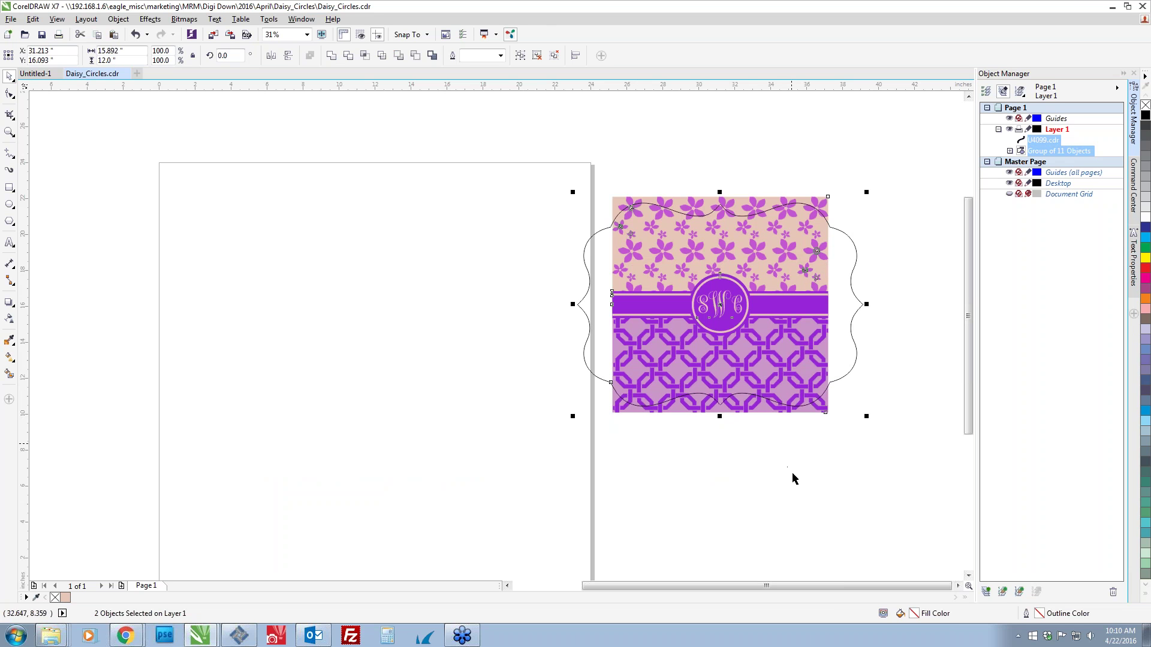
click(810, 455)
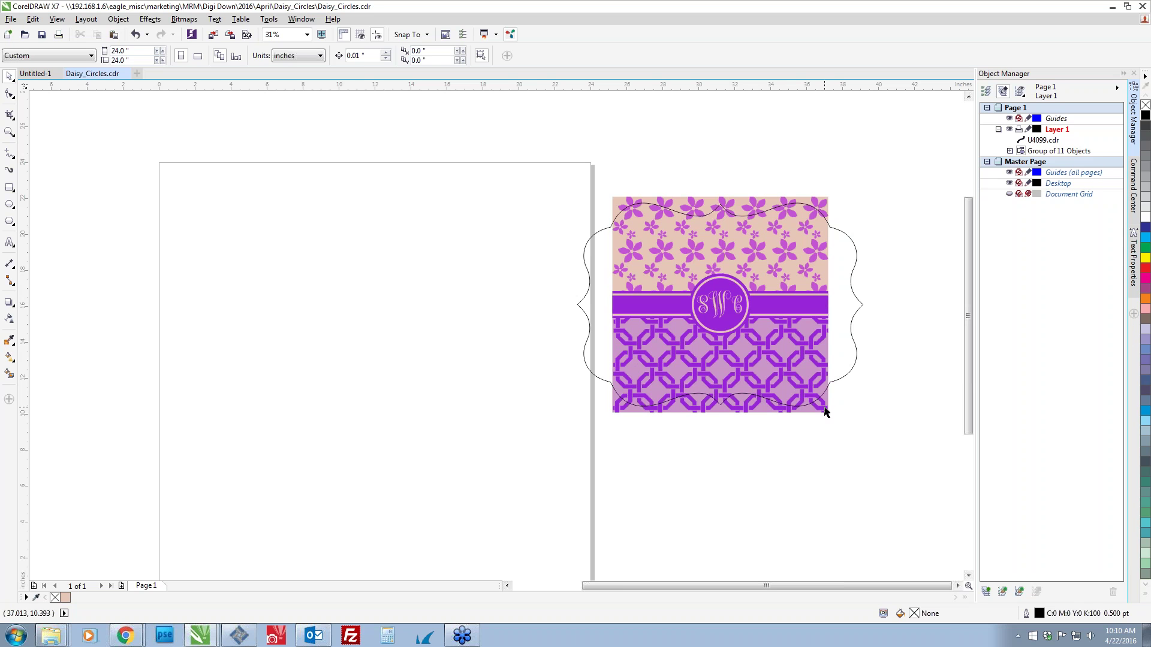
Enlarge the grouped design proportionally about its centre to about 16.2 in square so it covers the U4099 outline.
click(825, 411)
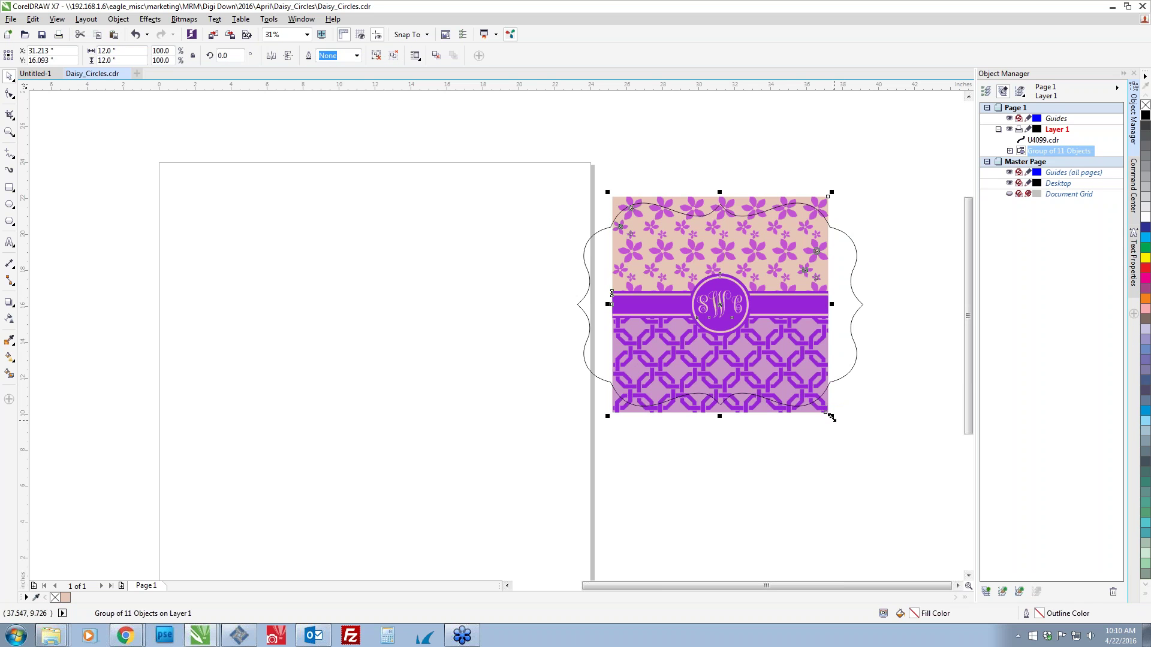
drag(831, 416, 875, 454)
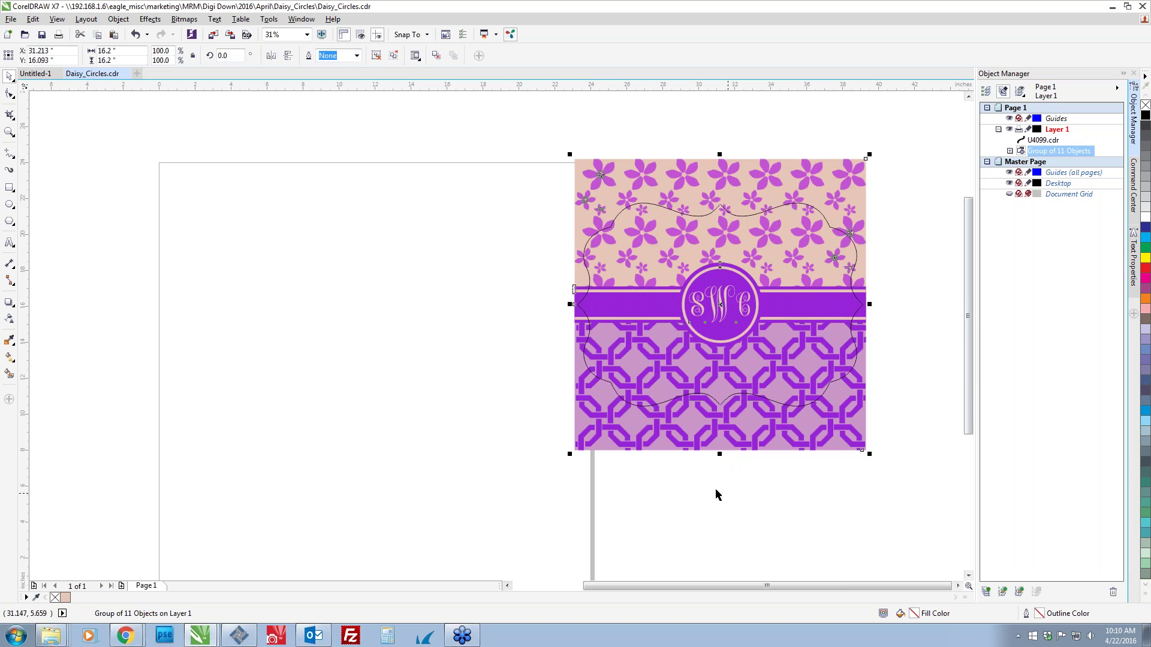
click(645, 496)
PowerClip the enlarged design inside the U4099 template outline.
right_click(595, 434)
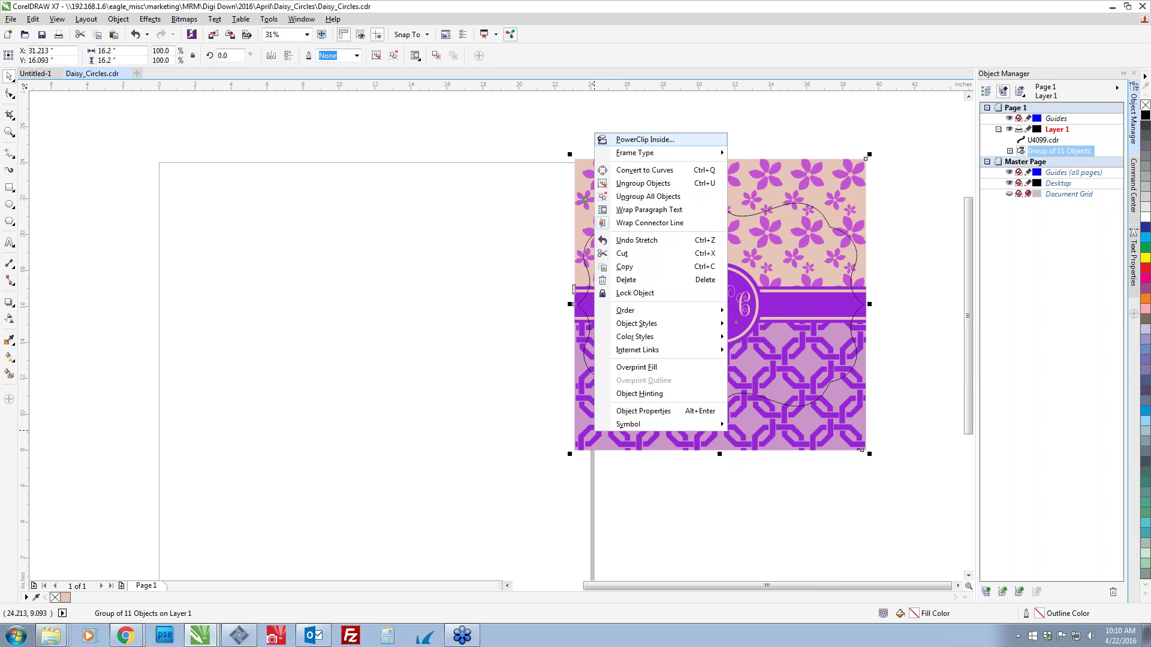
click(629, 140)
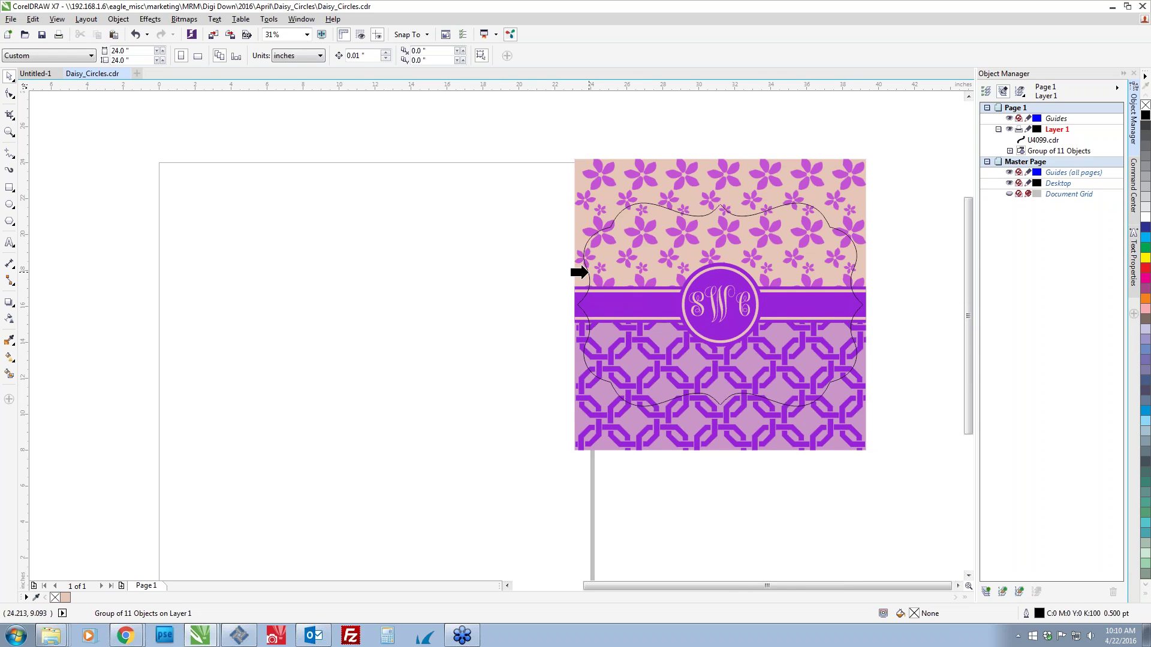
click(587, 273)
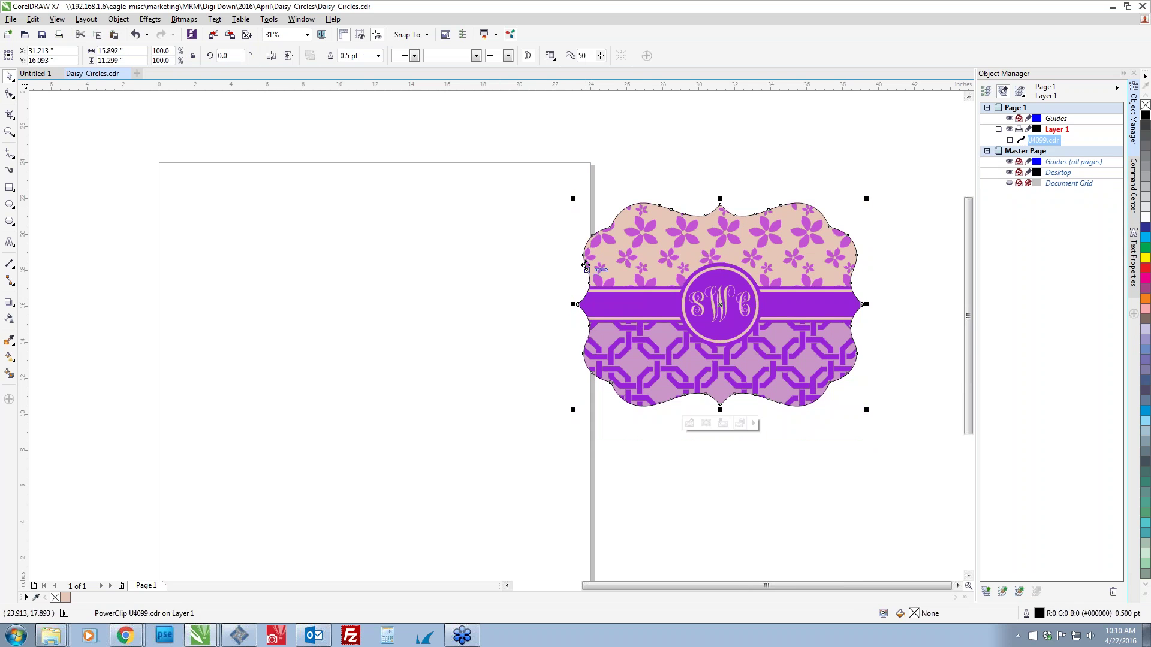
click(823, 444)
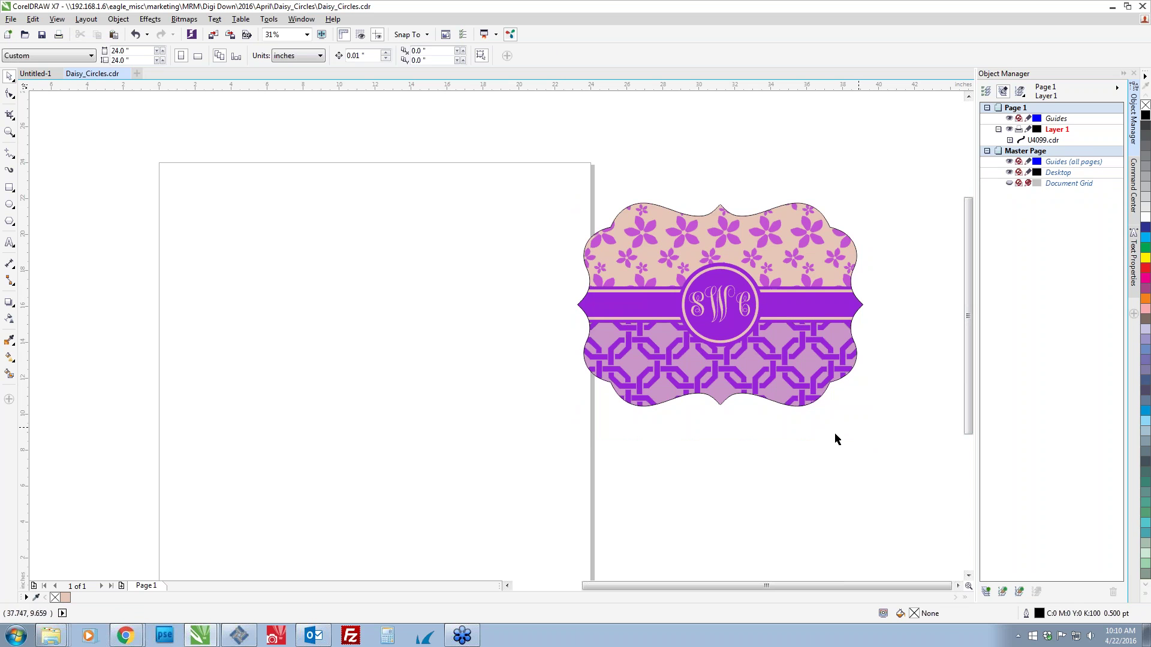
Undo the PowerClip, scaling and alignment of the grouped design, and delete the U4099 template outline.
key(ctrl+z)
key(ctrl+z)
key(ctrl+z)
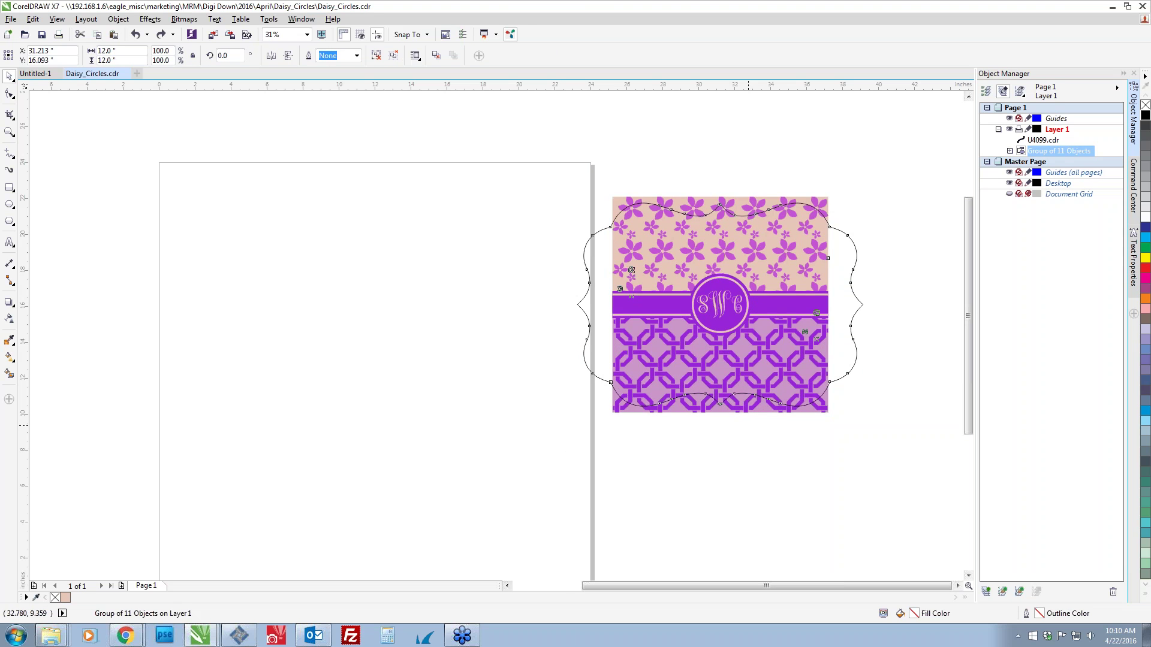
click(673, 378)
click(676, 402)
key(Delete)
drag(537, 452, 704, 391)
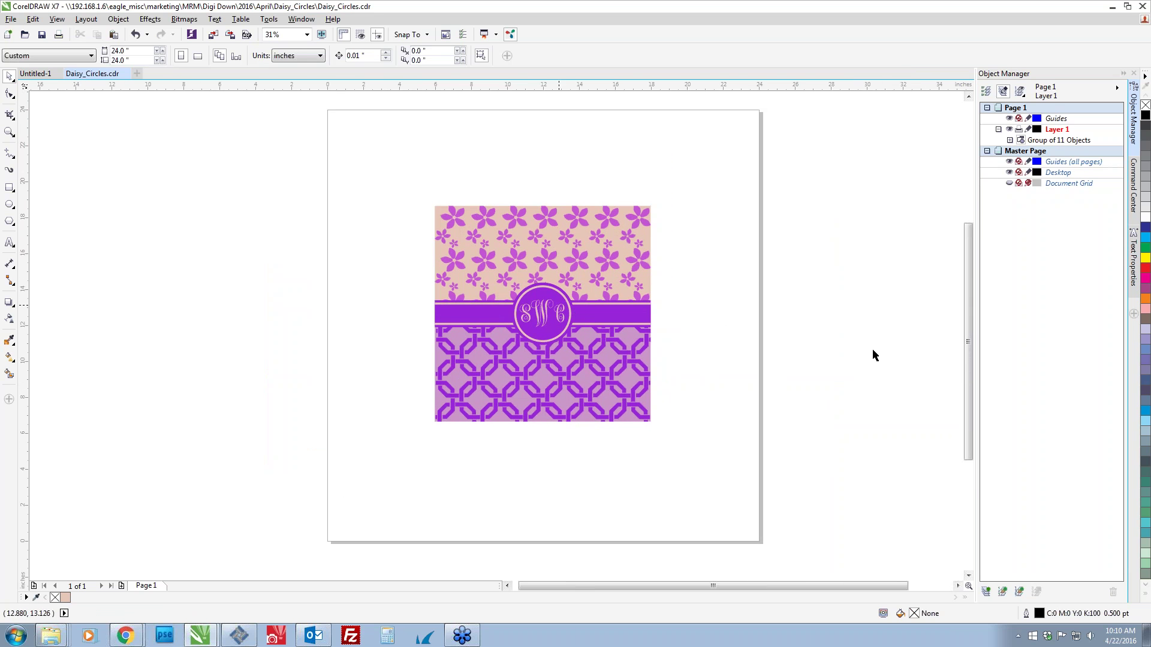
Expand the design's group of 11 objects and examine its monogram text, ellipses and curves one by one.
click(1009, 139)
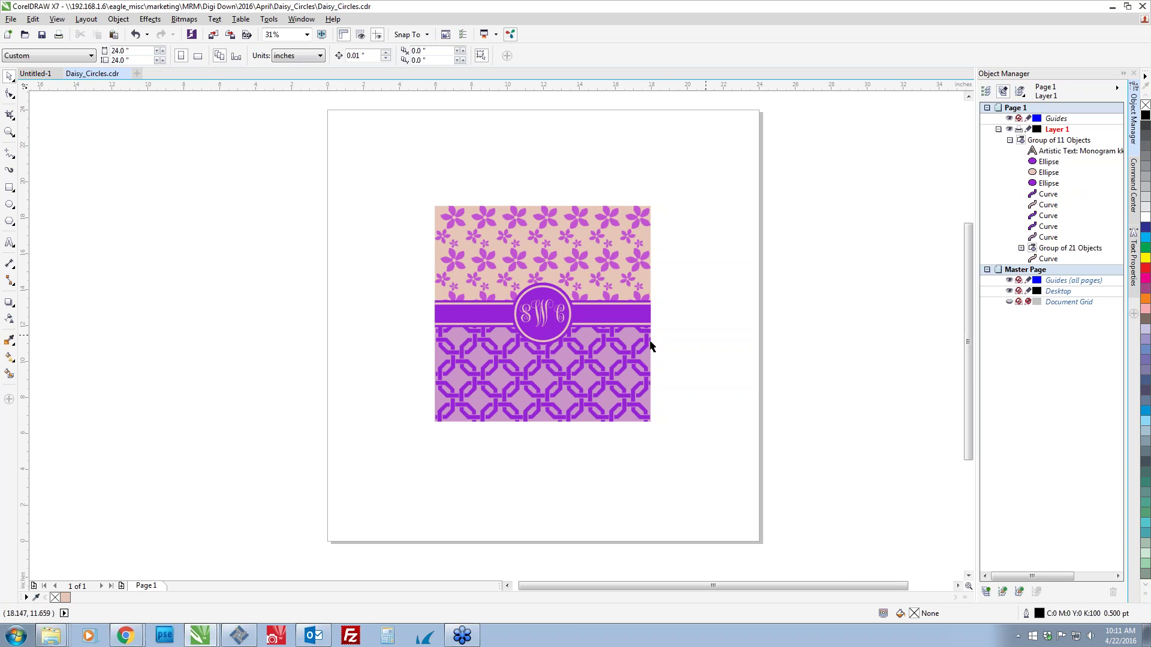
click(1073, 150)
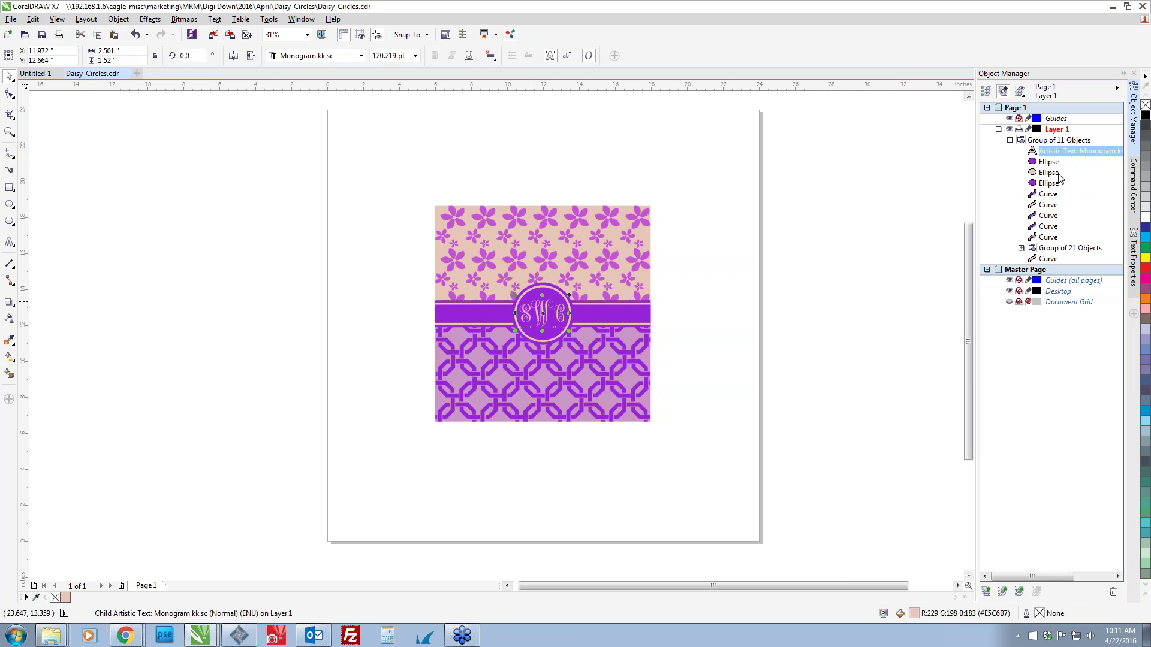
click(1050, 162)
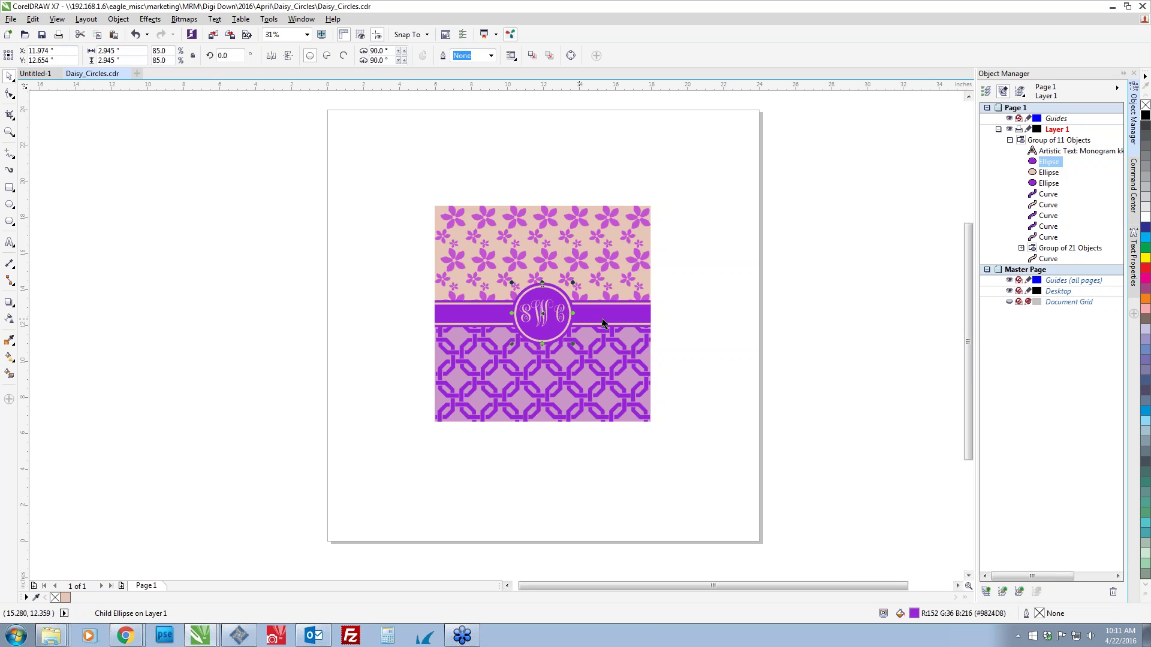
click(1048, 195)
key(Down)
key(Down)
key(Down)
key(Down)
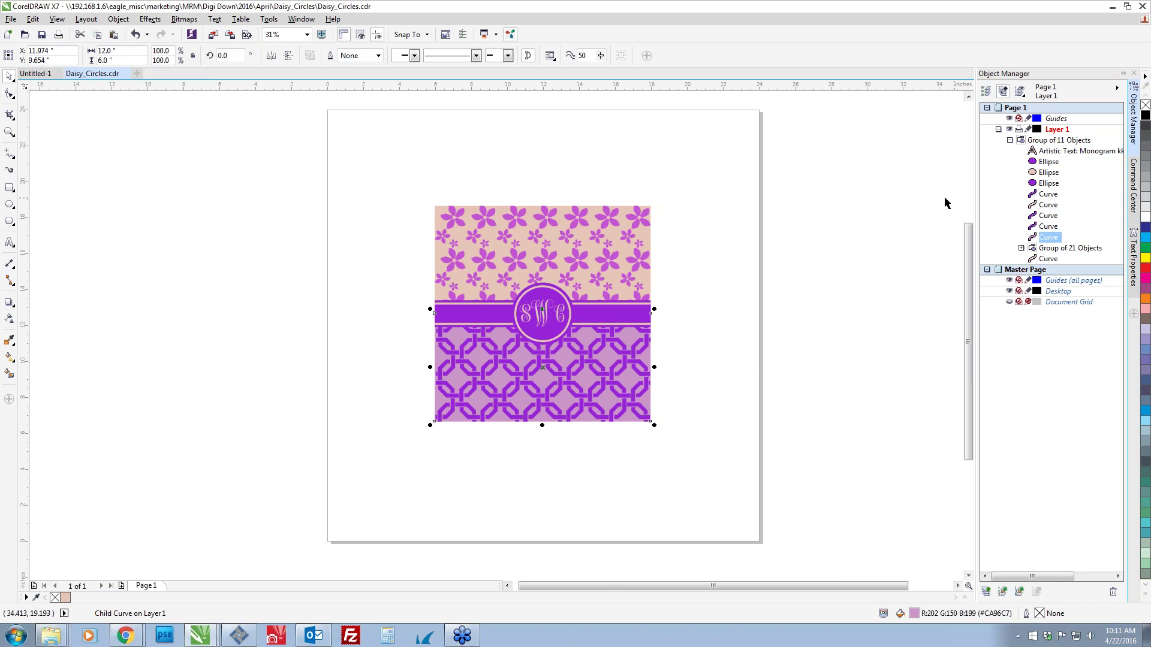
click(728, 307)
Ungroup the monogrammed Daisy Circles design into its separate objects.
key(F4)
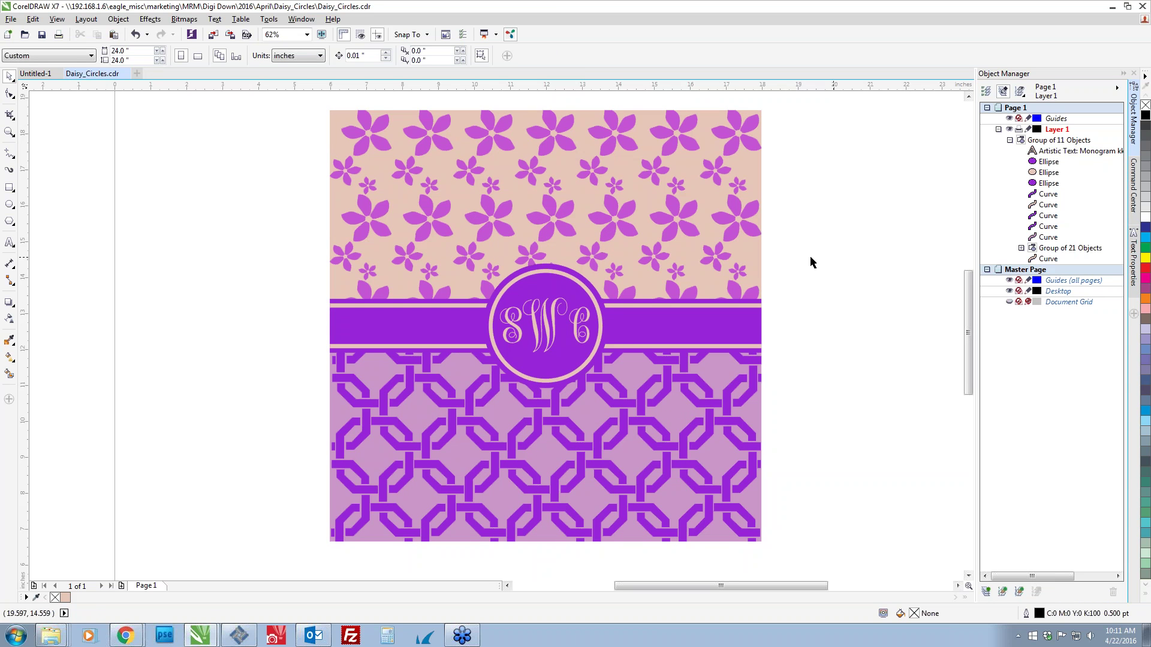
click(731, 236)
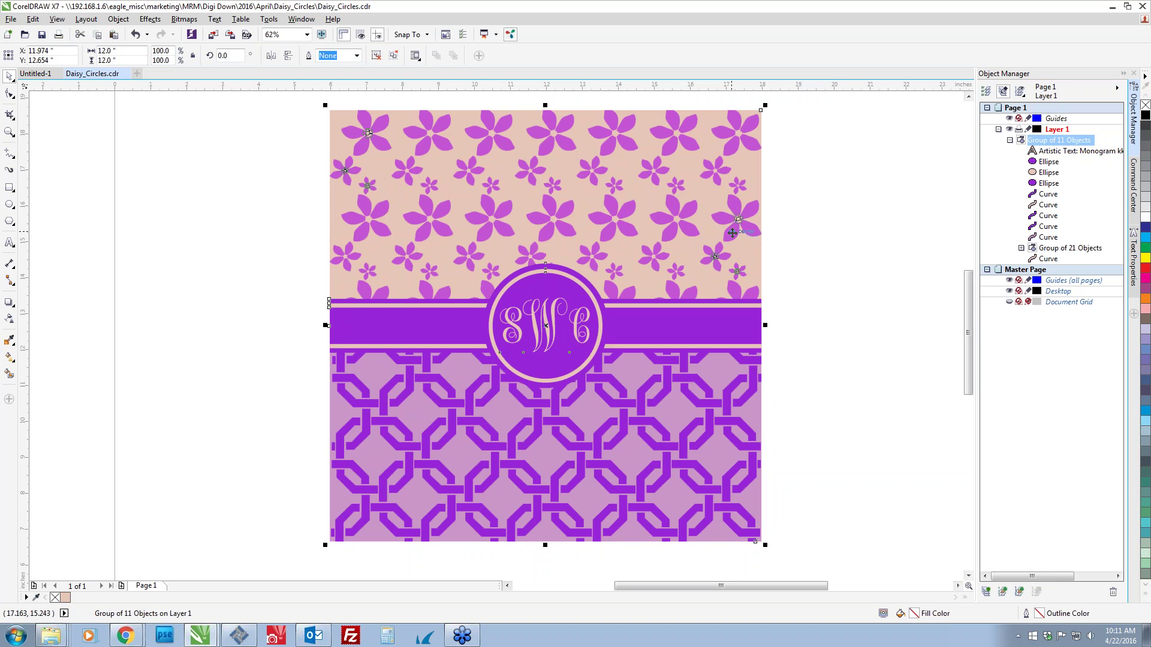
key(ctrl+u)
click(810, 218)
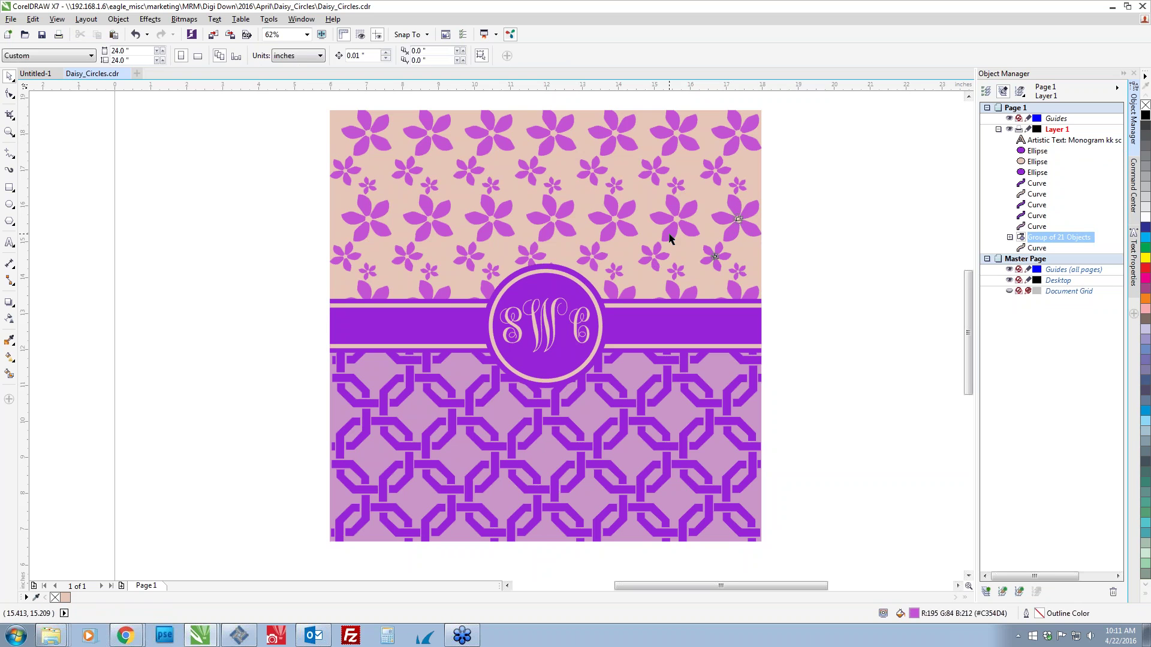
Fill the daisy flower group with pink (C0 M40 Y20 K0) and the background curve behind it with lavender (C20 M20 Y0 K0).
click(670, 239)
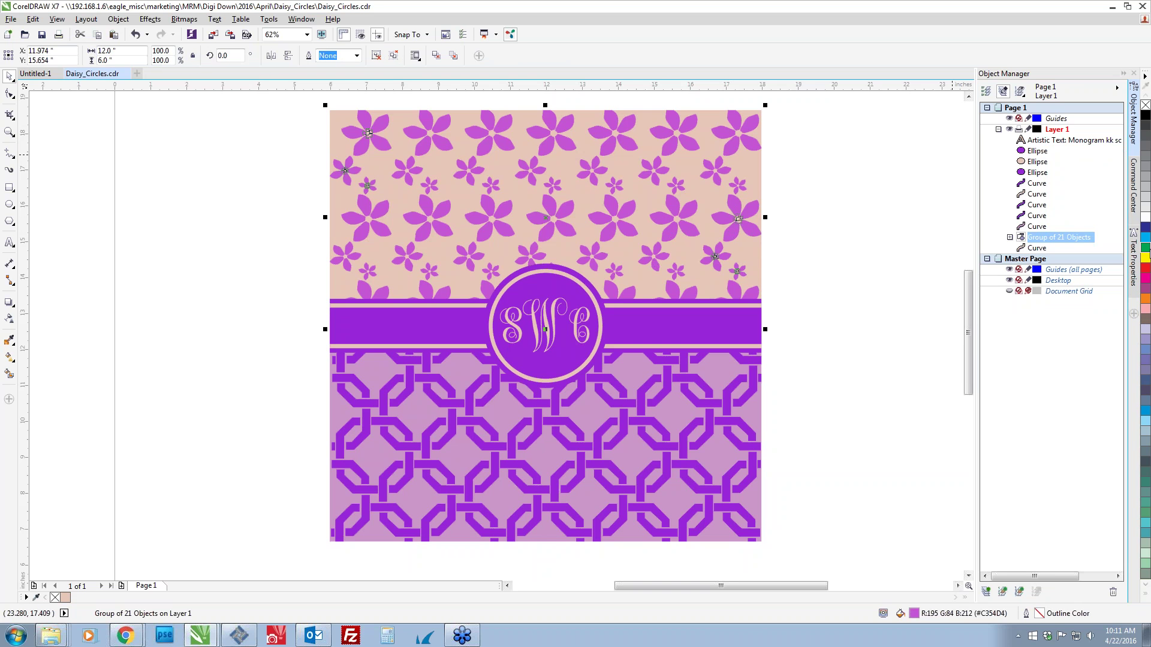
click(1146, 309)
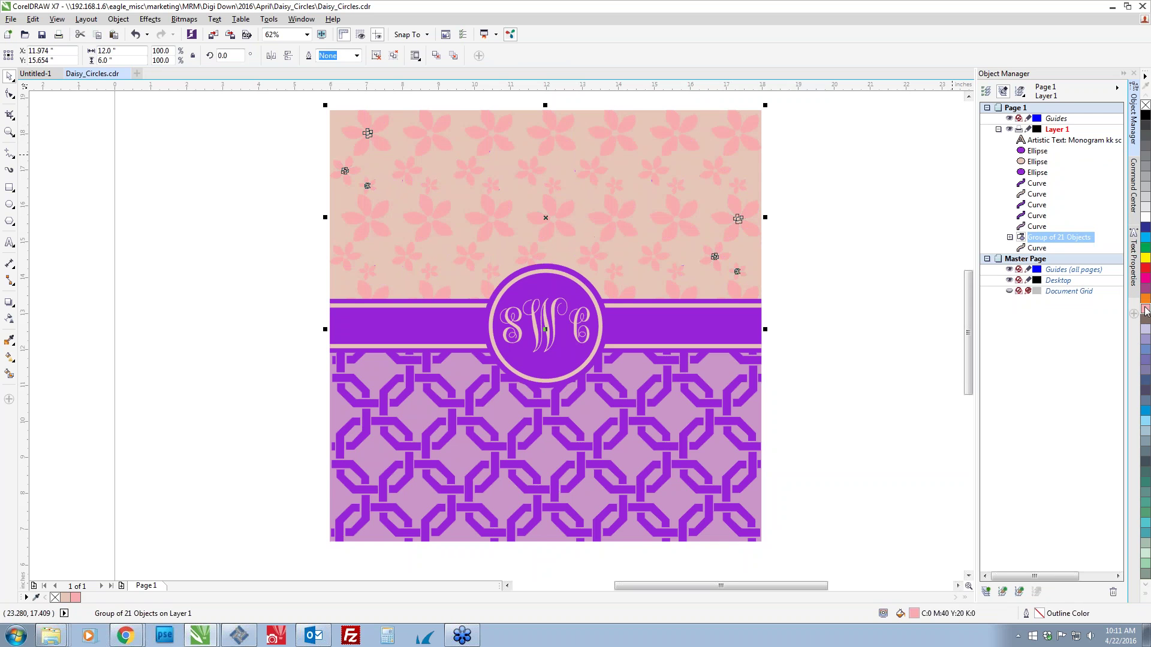
click(747, 236)
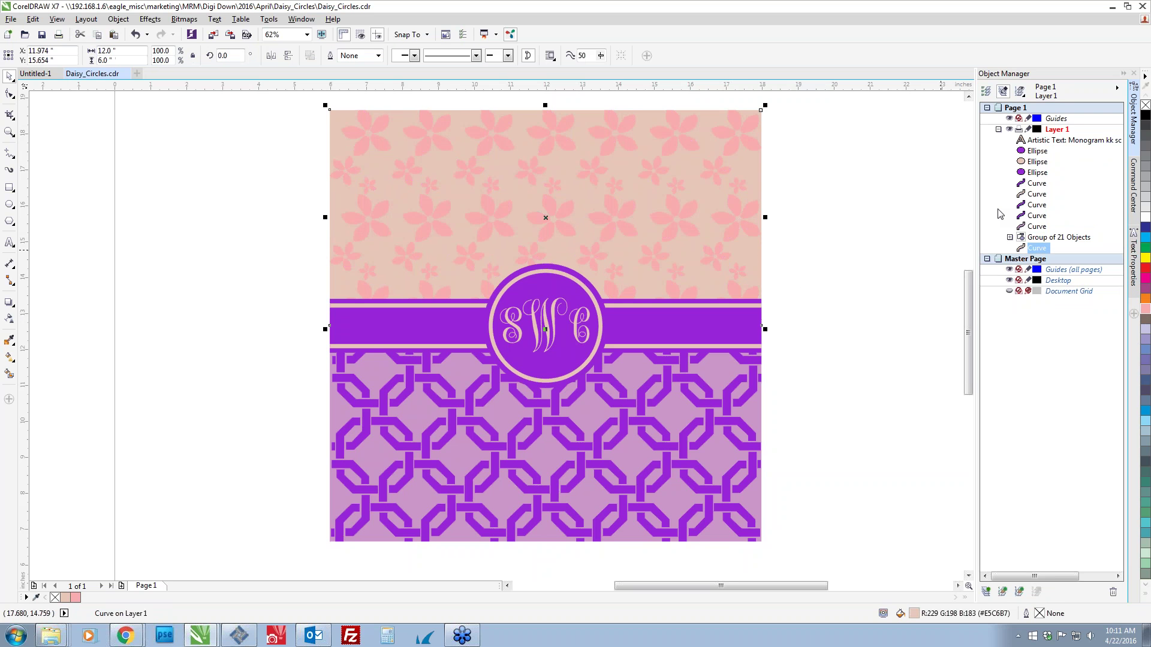
click(1146, 332)
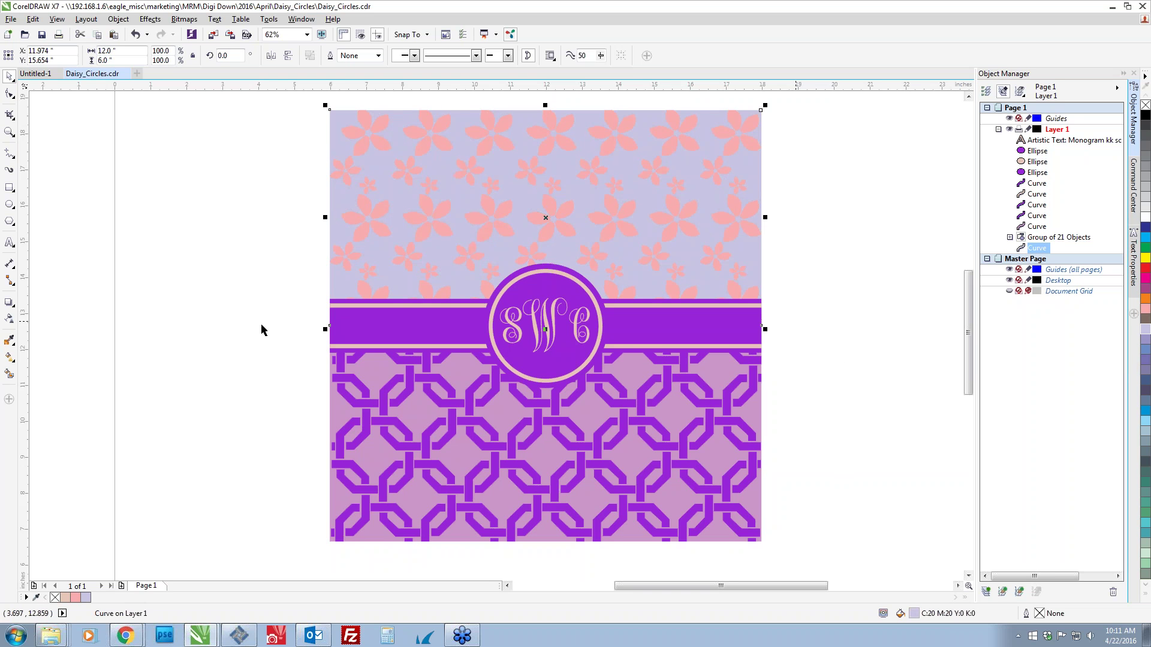
Fill the chain-link pattern curve with pink (C0 M40 Y20 K0) and the background curve behind it with lavender (C20 M20 Y0 K0).
click(353, 488)
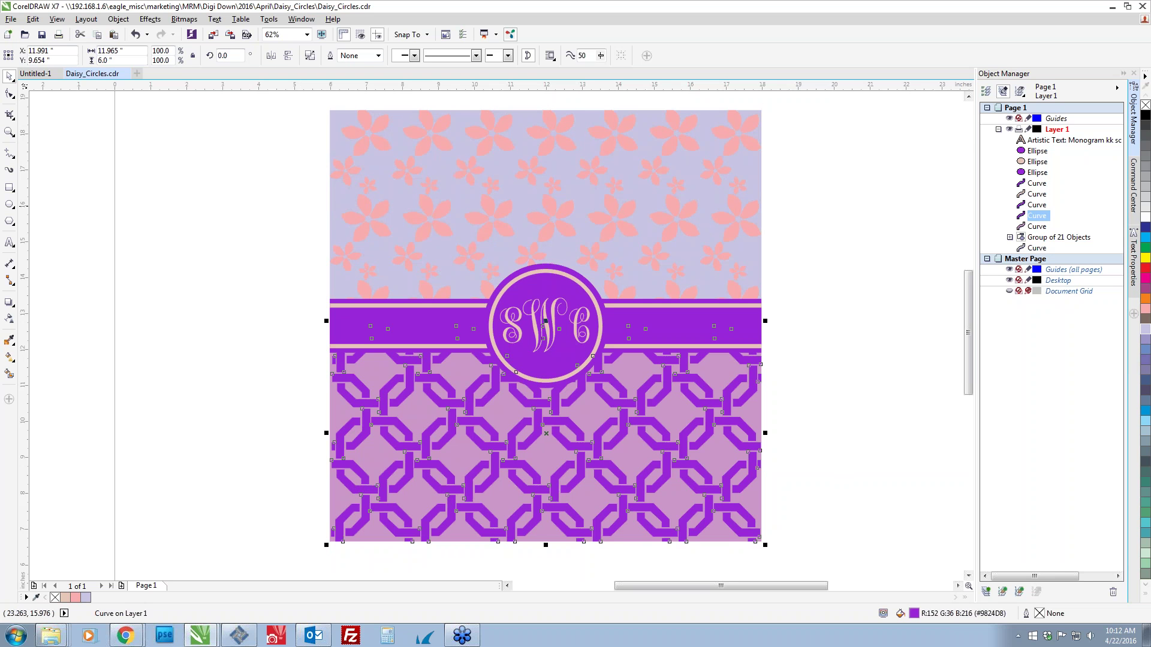
click(1144, 313)
click(777, 501)
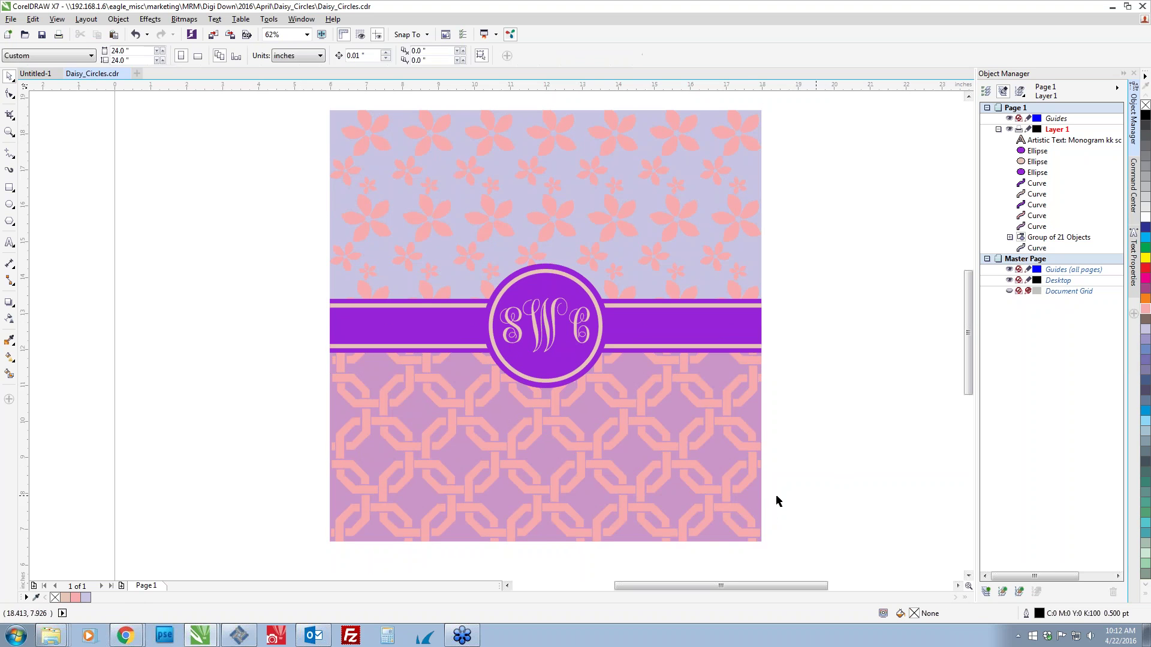
click(756, 503)
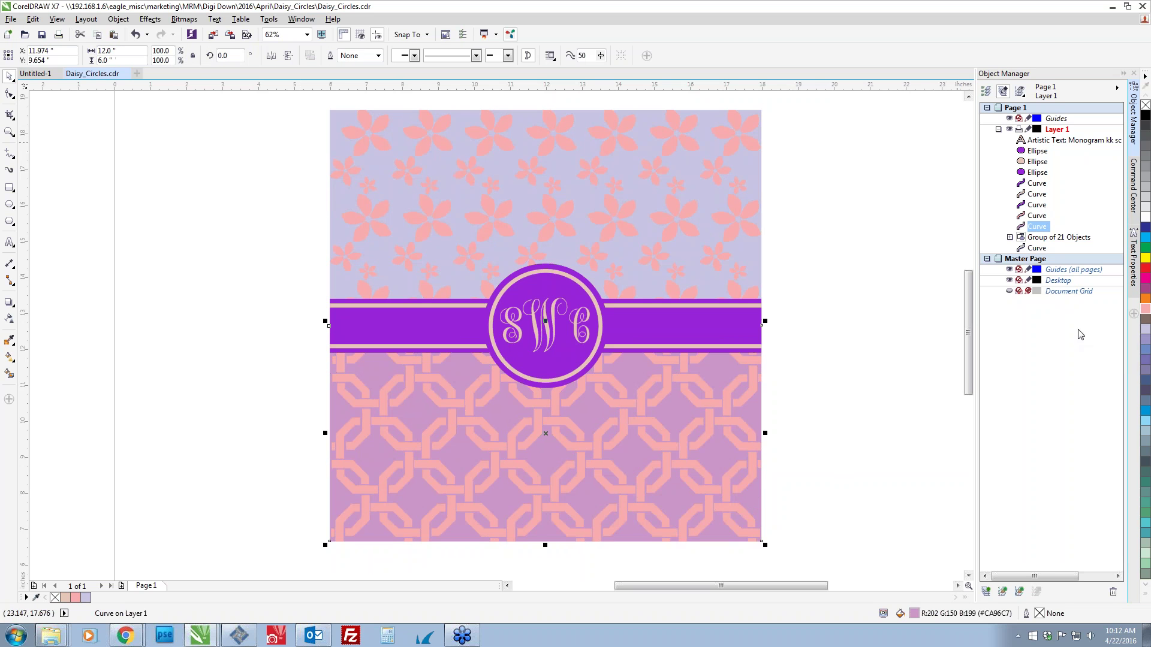
click(1145, 328)
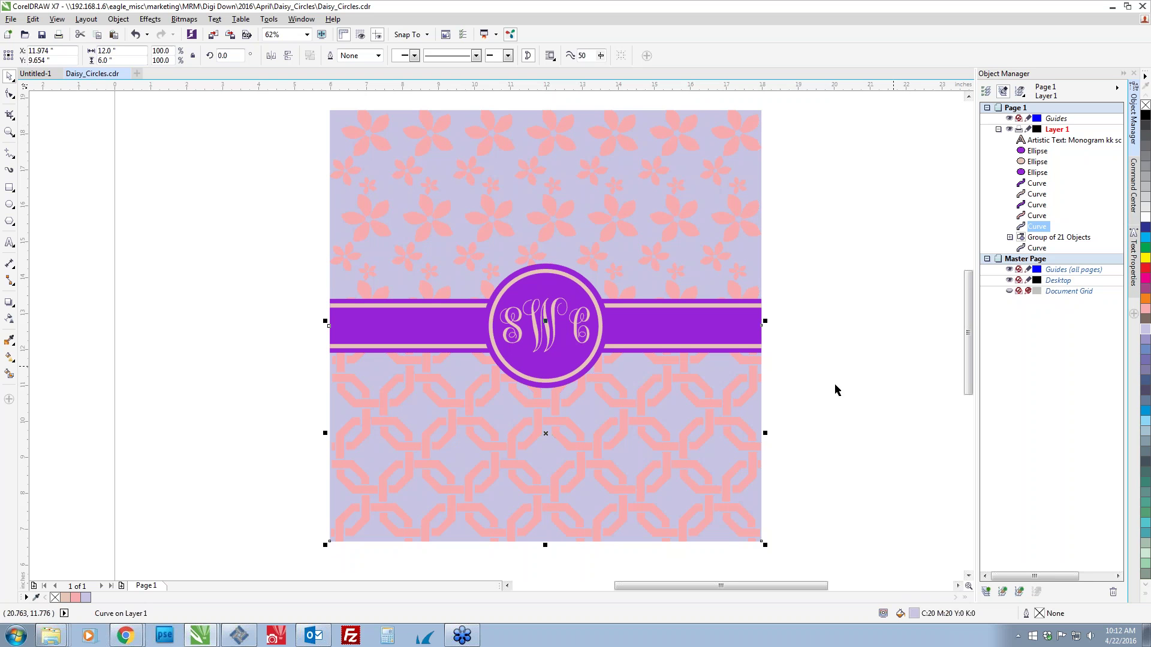
Fill the wide purple band across the middle of the design with the same pink.
click(226, 304)
click(373, 323)
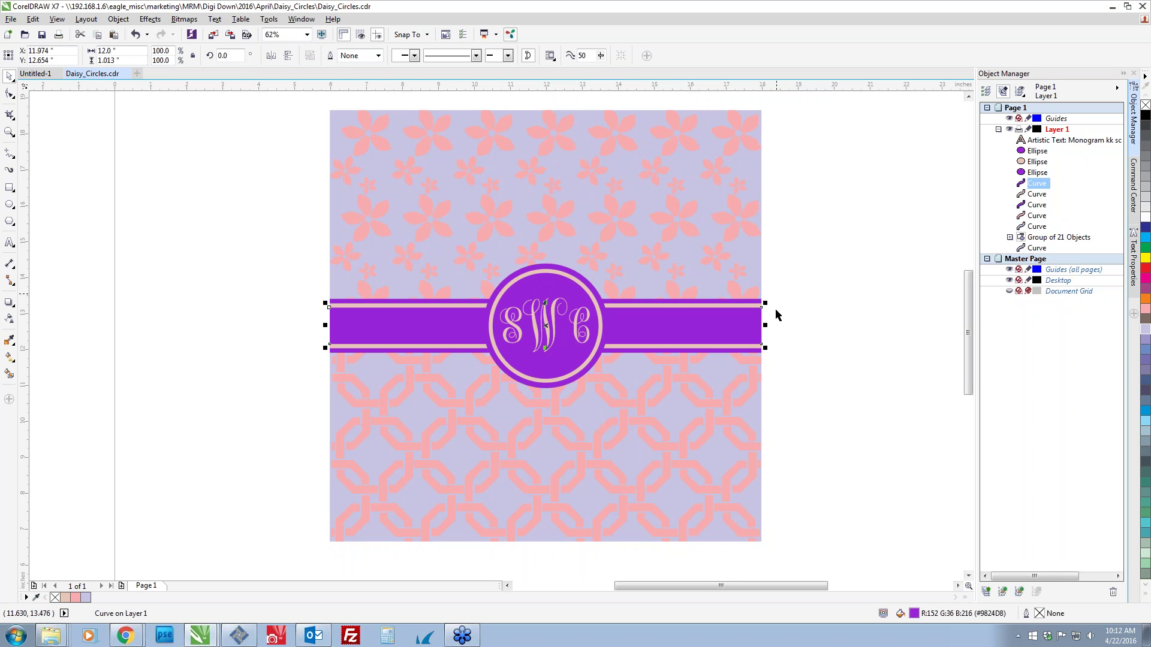
click(1145, 313)
key(Escape)
Sample the lavender background with the Color Eyedropper and apply it to the band's purple border and both purple monogram ellipses.
scroll(708, 307, up, 2)
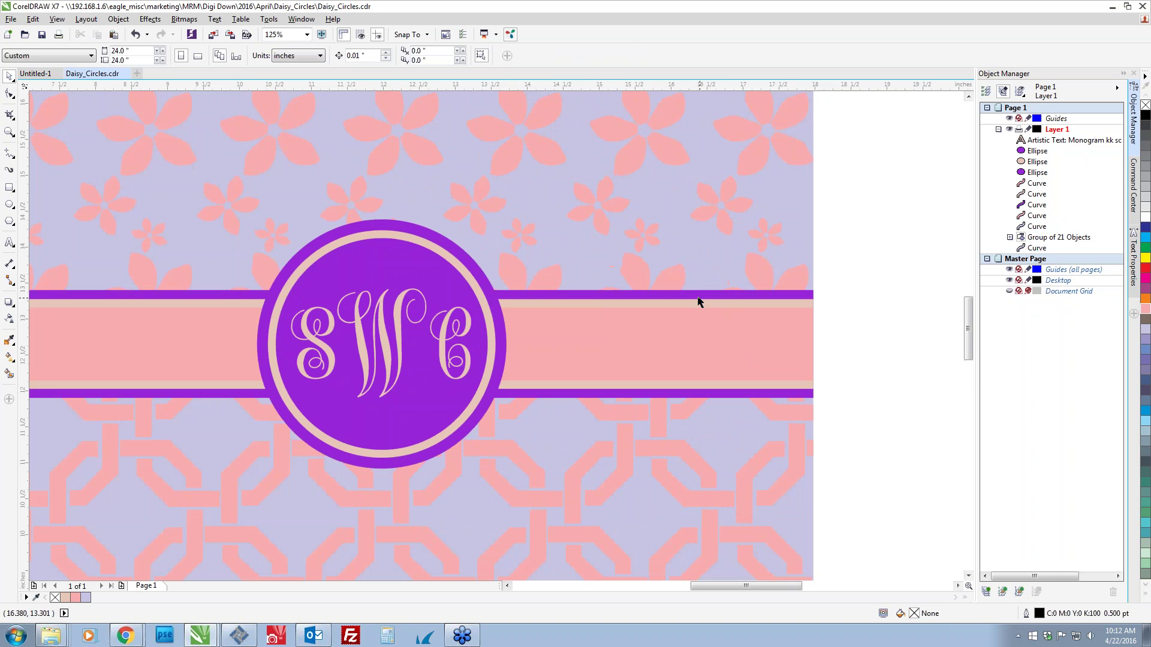
click(700, 299)
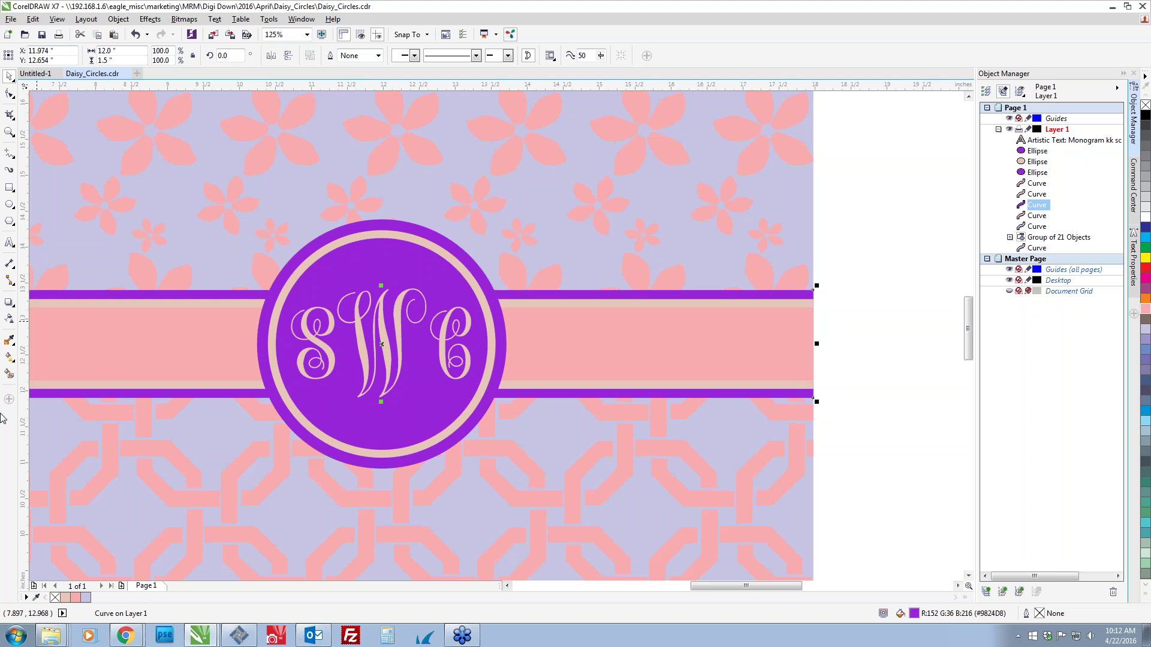
click(9, 341)
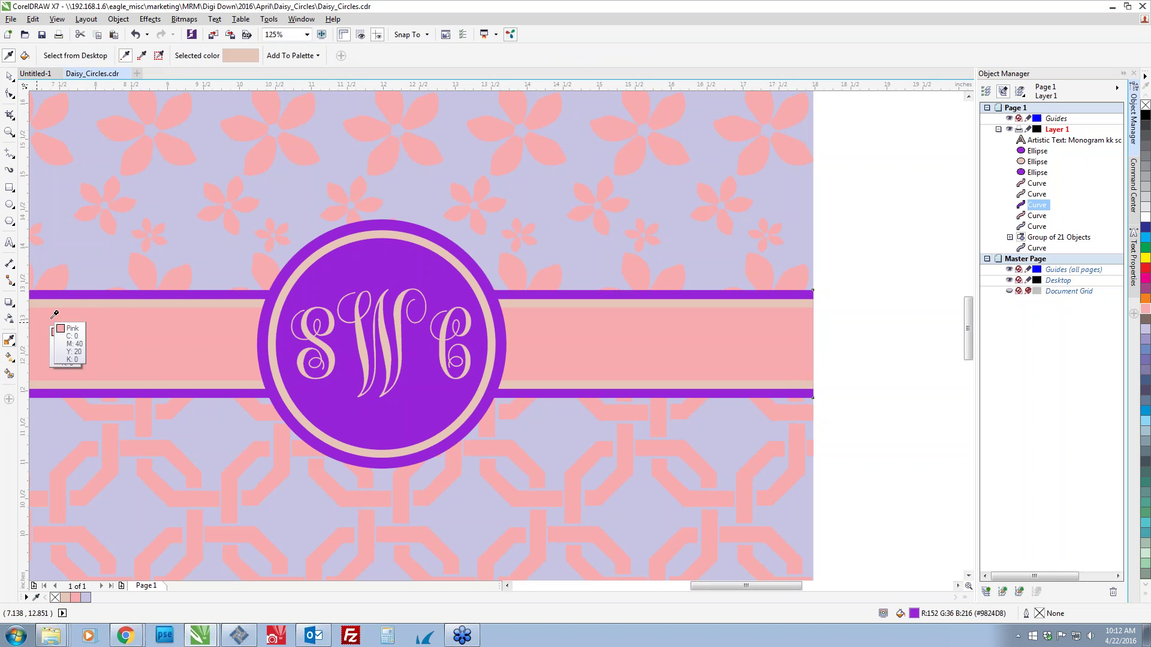
click(94, 253)
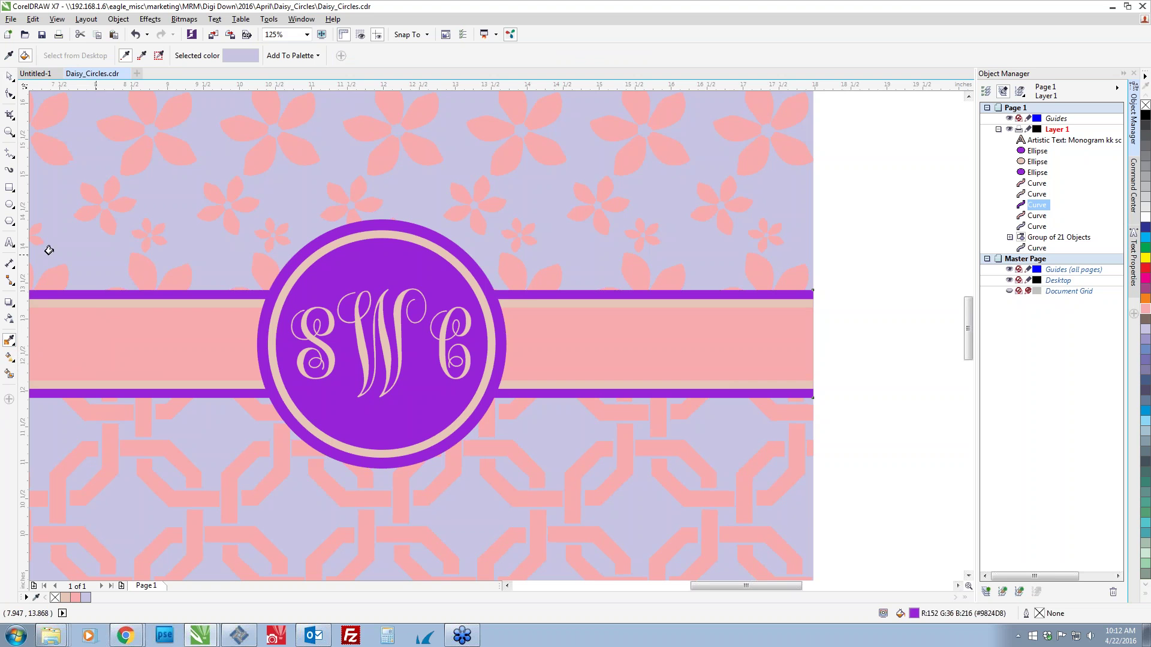
click(523, 292)
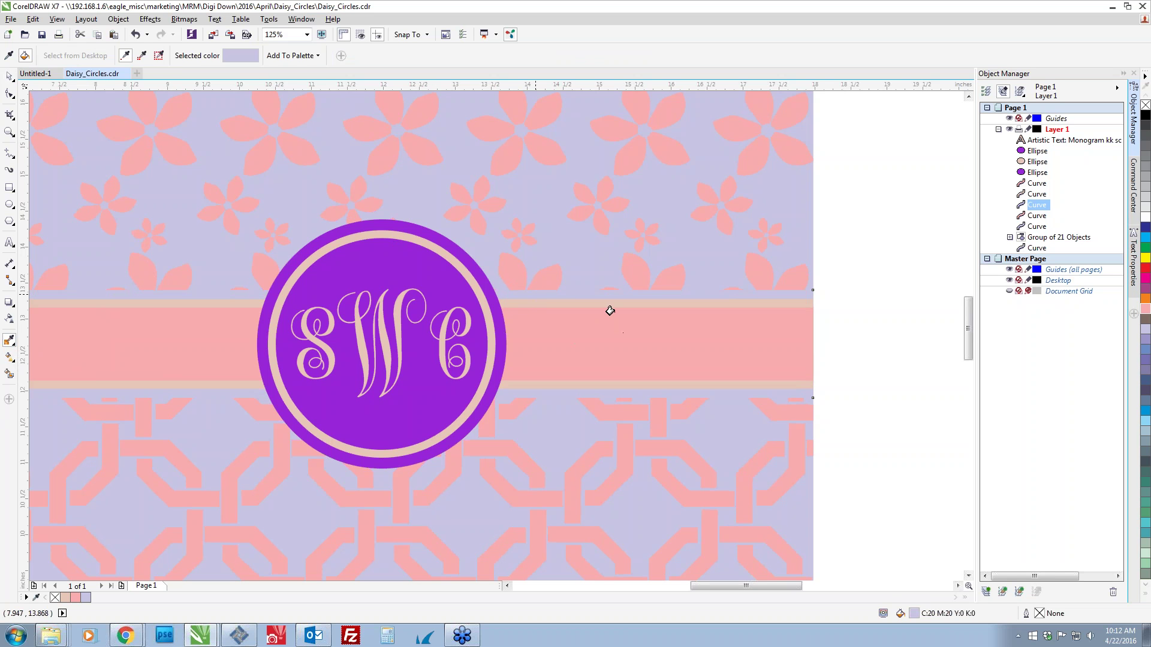
click(483, 298)
click(407, 273)
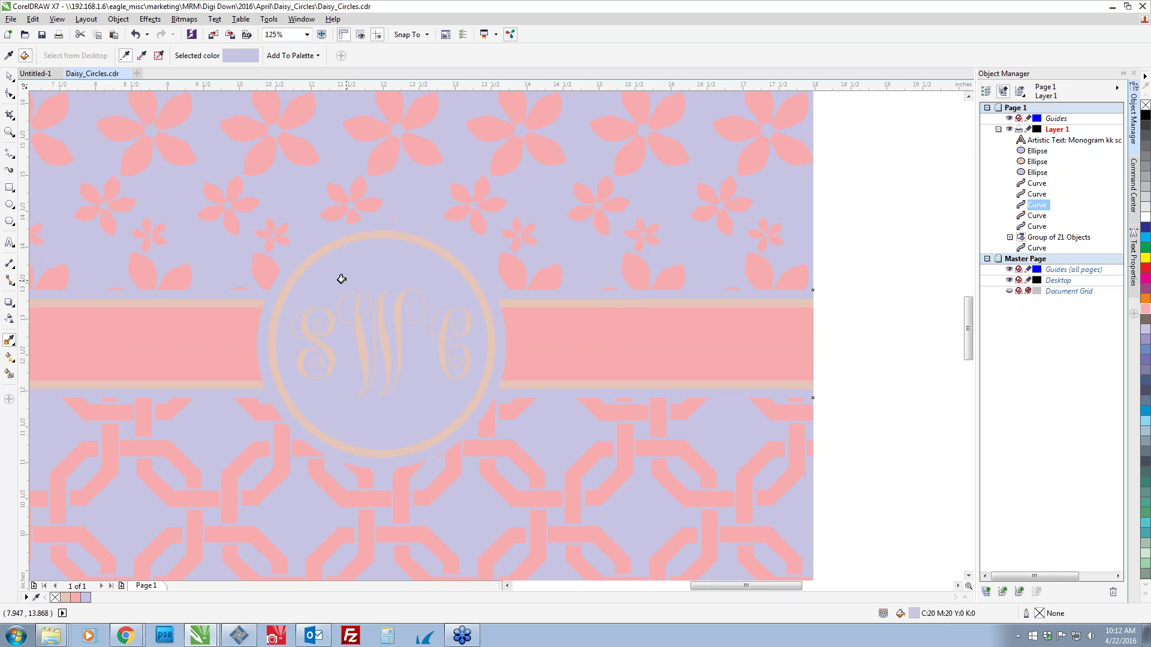
key(space)
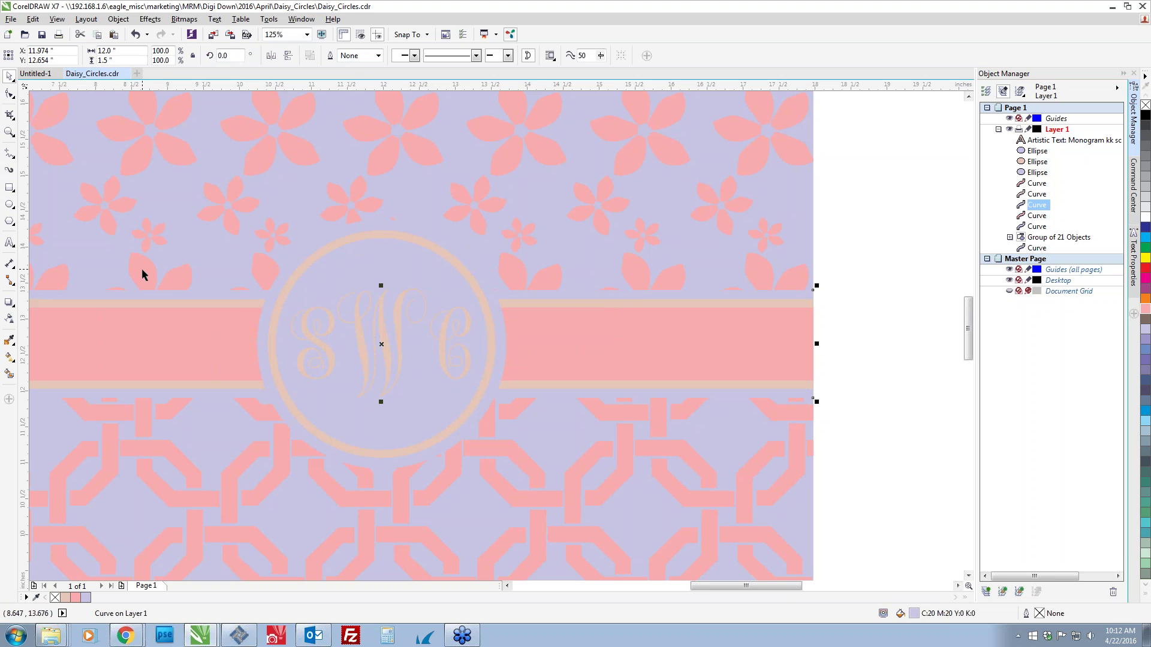
Fill the beige band stripes, the ring around the monogram and the monogram text with blue (C100 M20 Y0 K0).
click(233, 303)
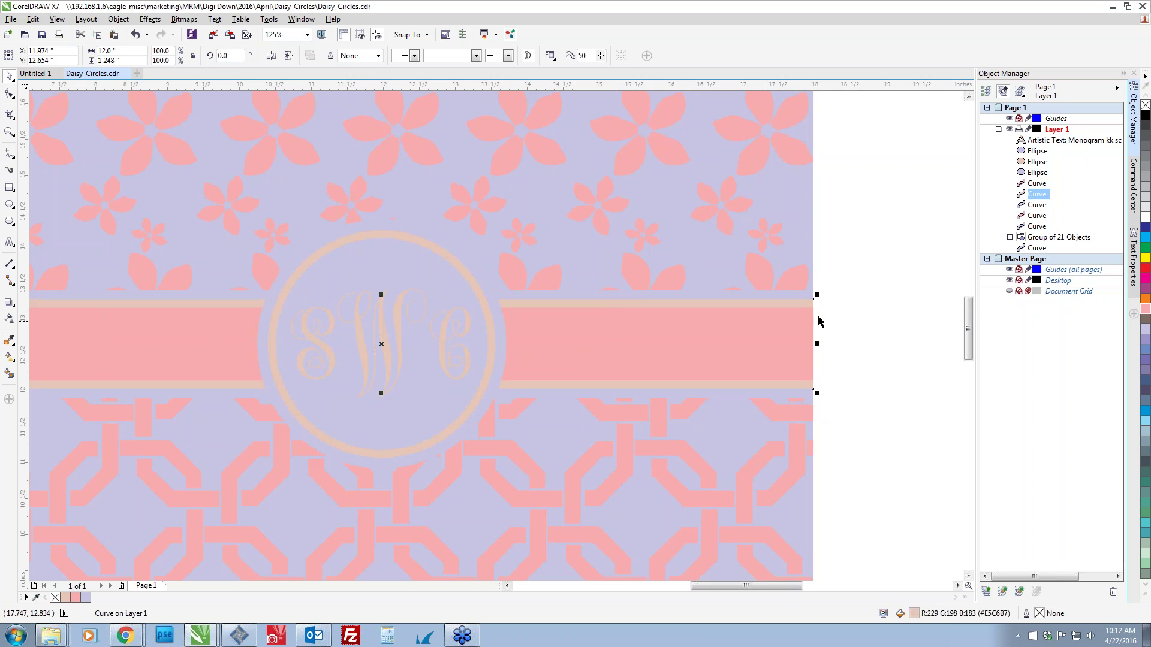
click(1145, 411)
click(487, 376)
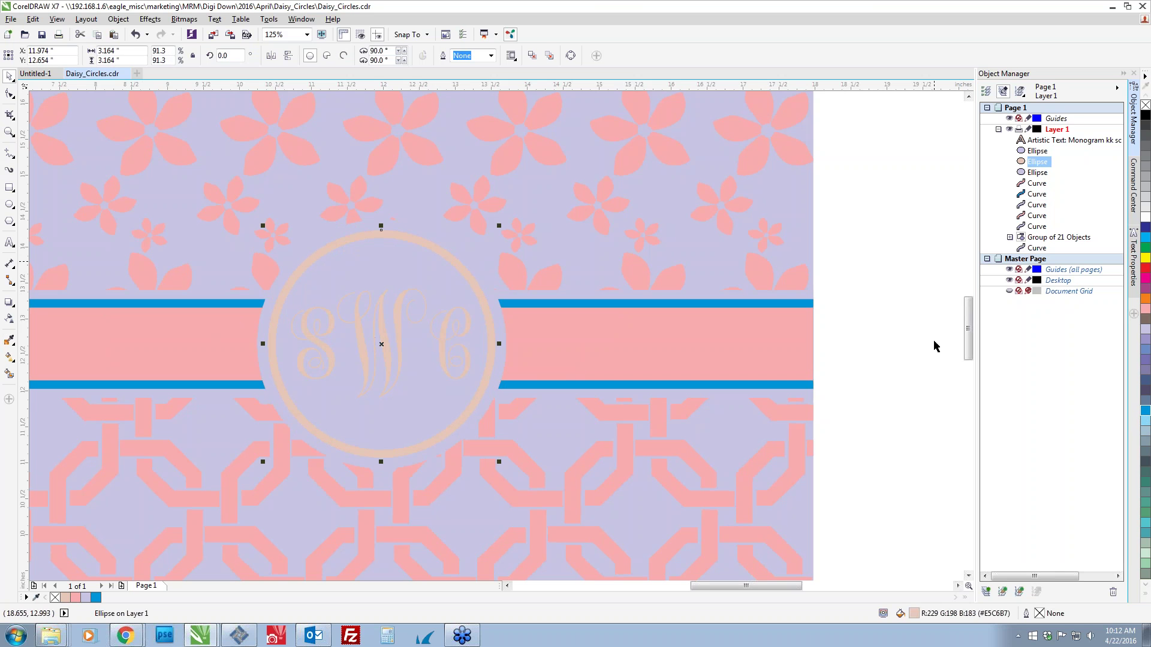
click(1146, 412)
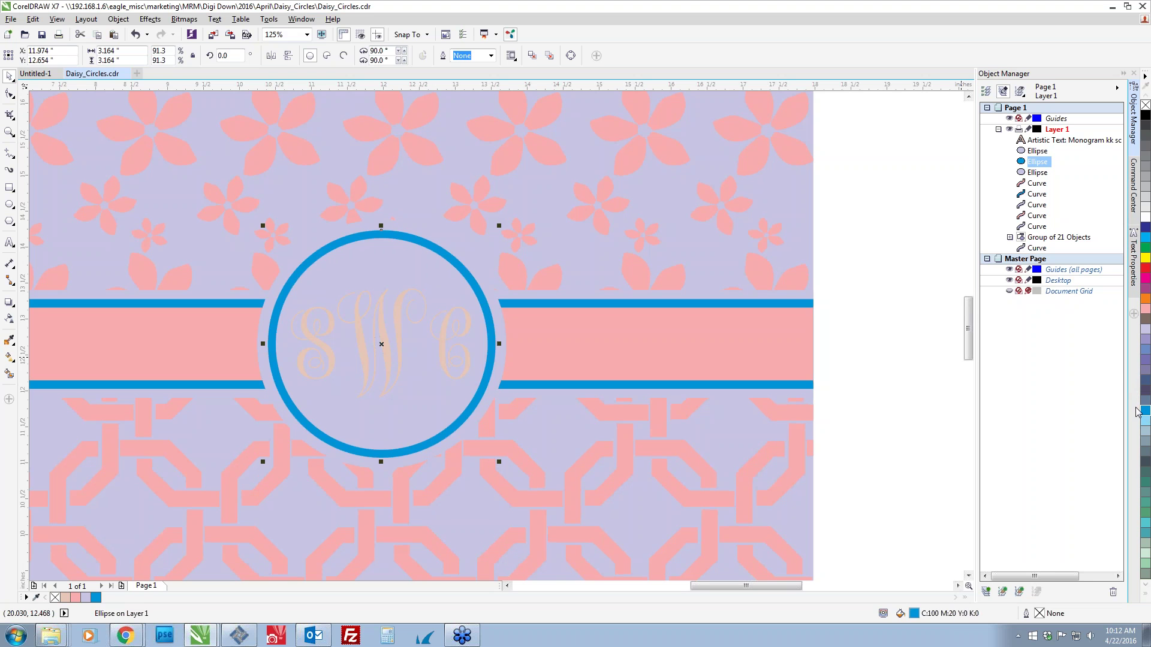
click(443, 357)
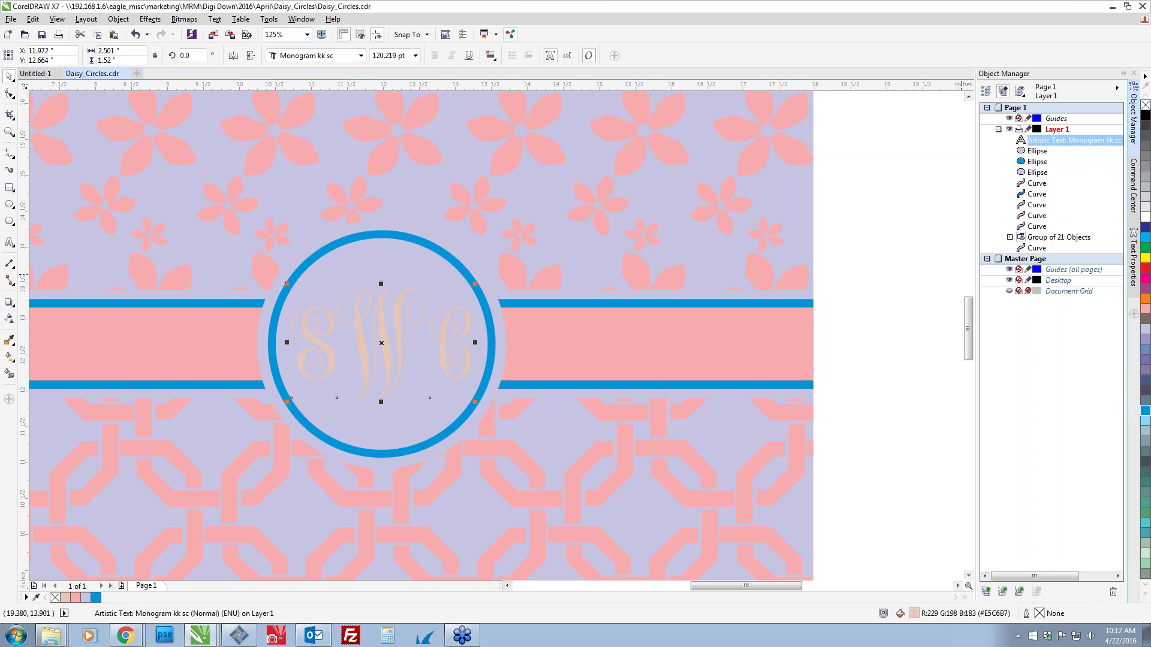
click(1145, 412)
click(843, 373)
scroll(842, 373, down, 1)
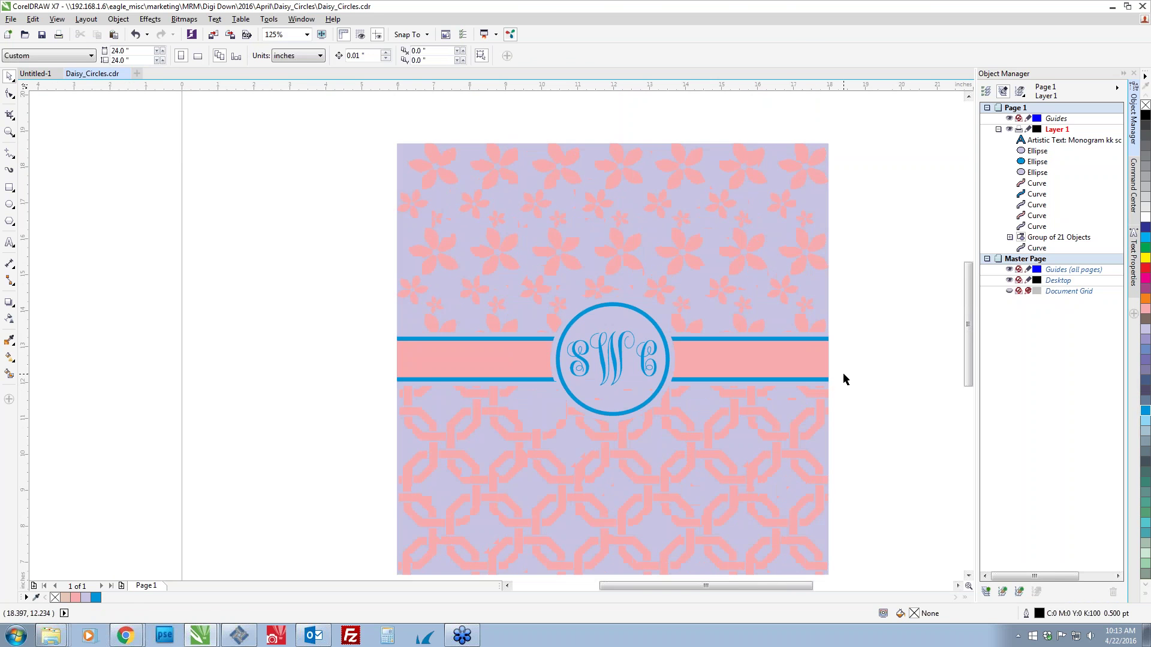
Import the U4099.cdr template from the Templates folder and place its outline beside the recoloured design.
drag(873, 406, 813, 358)
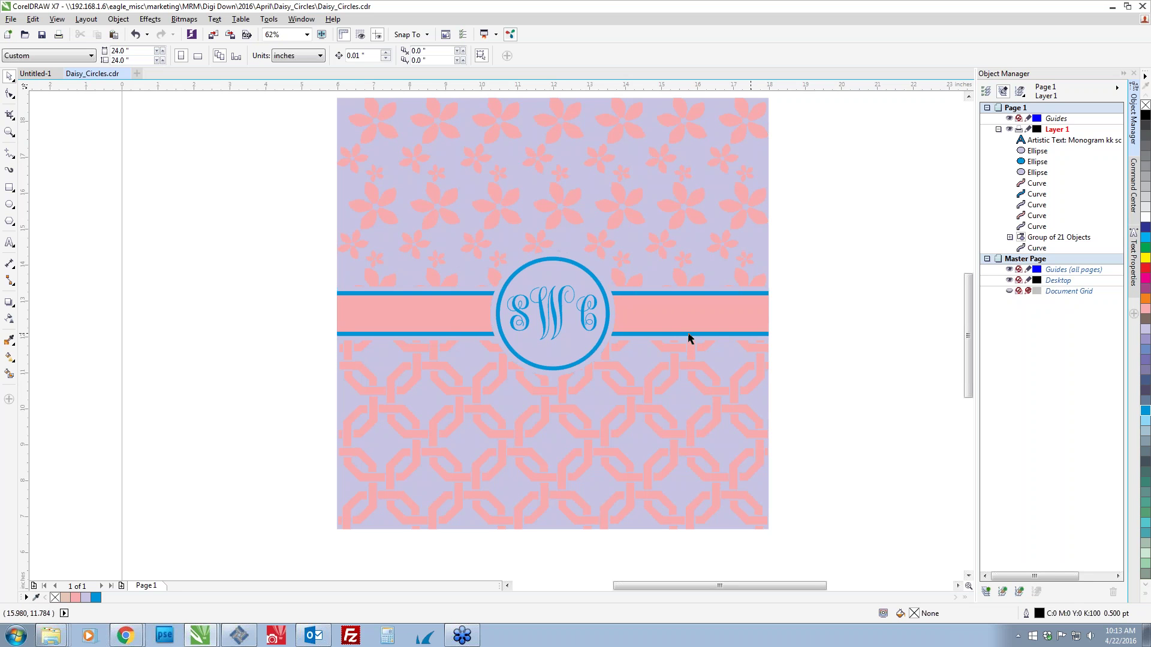
drag(860, 234, 821, 243)
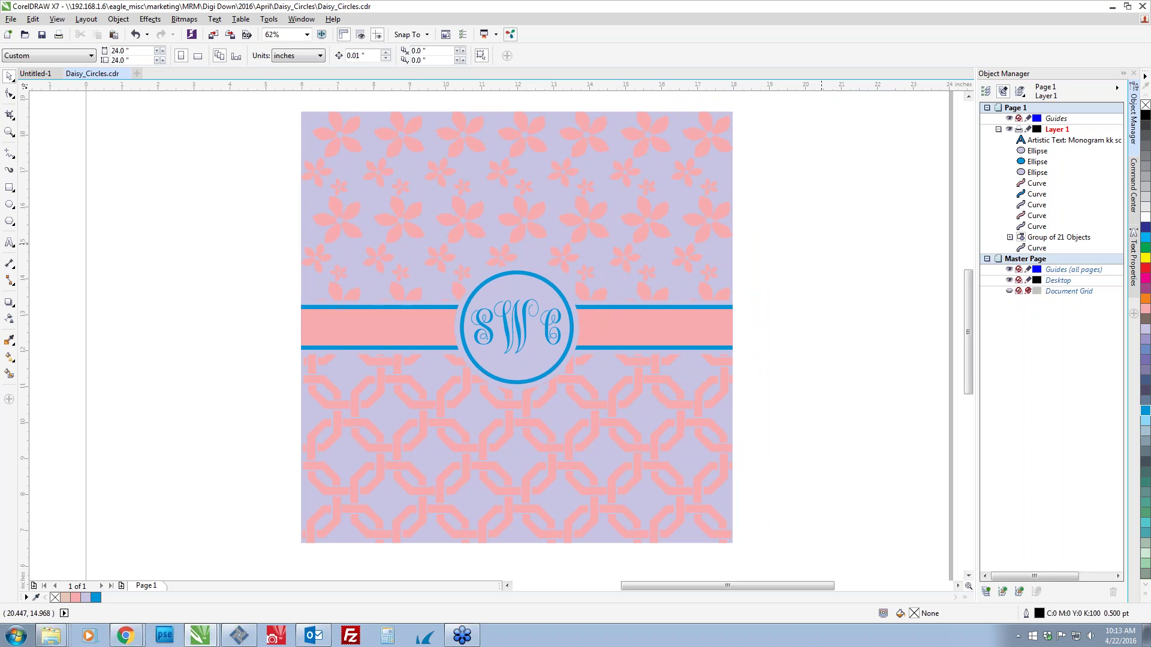
drag(793, 233, 665, 240)
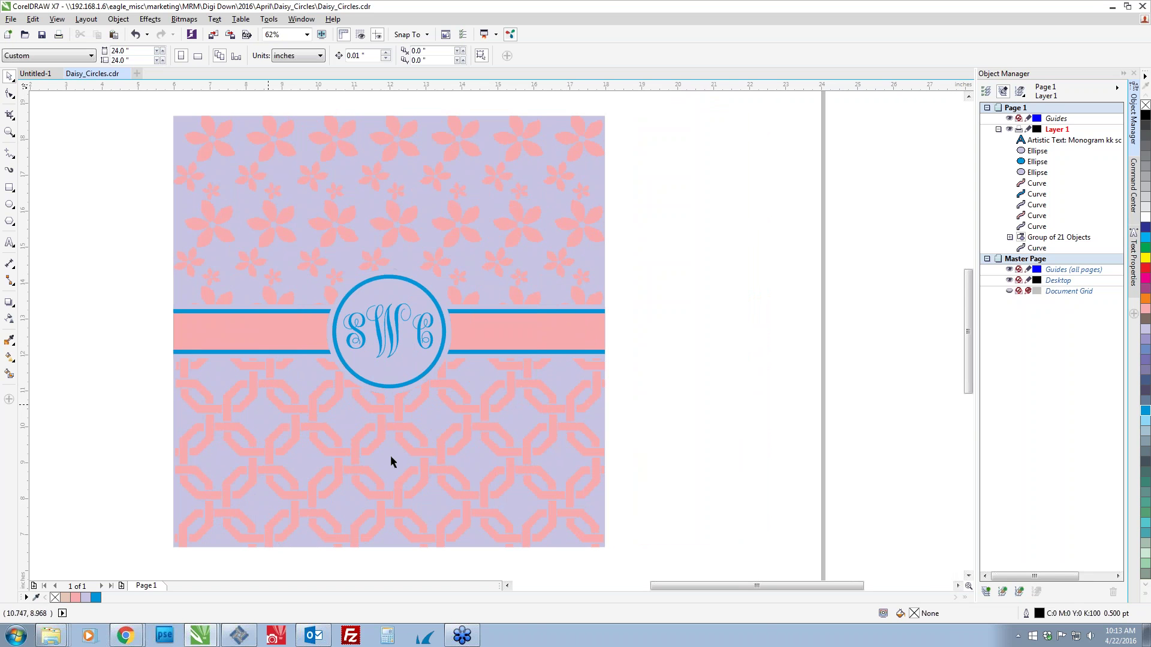
key(alt+Tab)
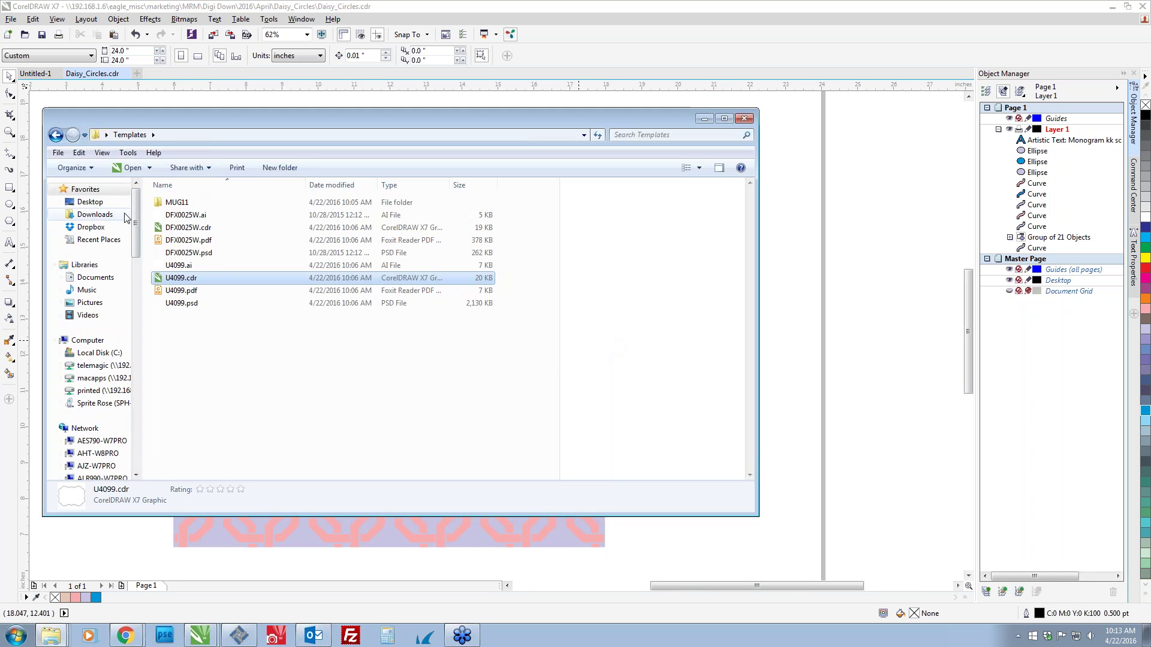
drag(180, 278, 816, 327)
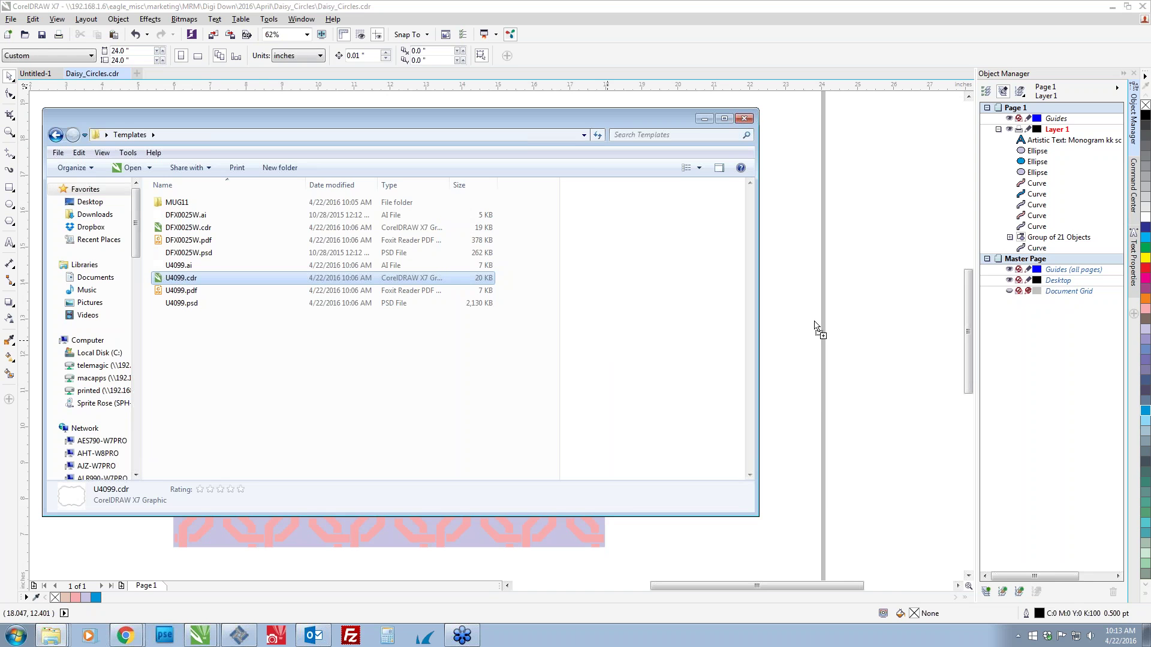
click(737, 547)
scroll(548, 536, down, 2)
Group the 11 design objects and centre the group horizontally and vertically on the U4099 outline.
drag(359, 268, 675, 555)
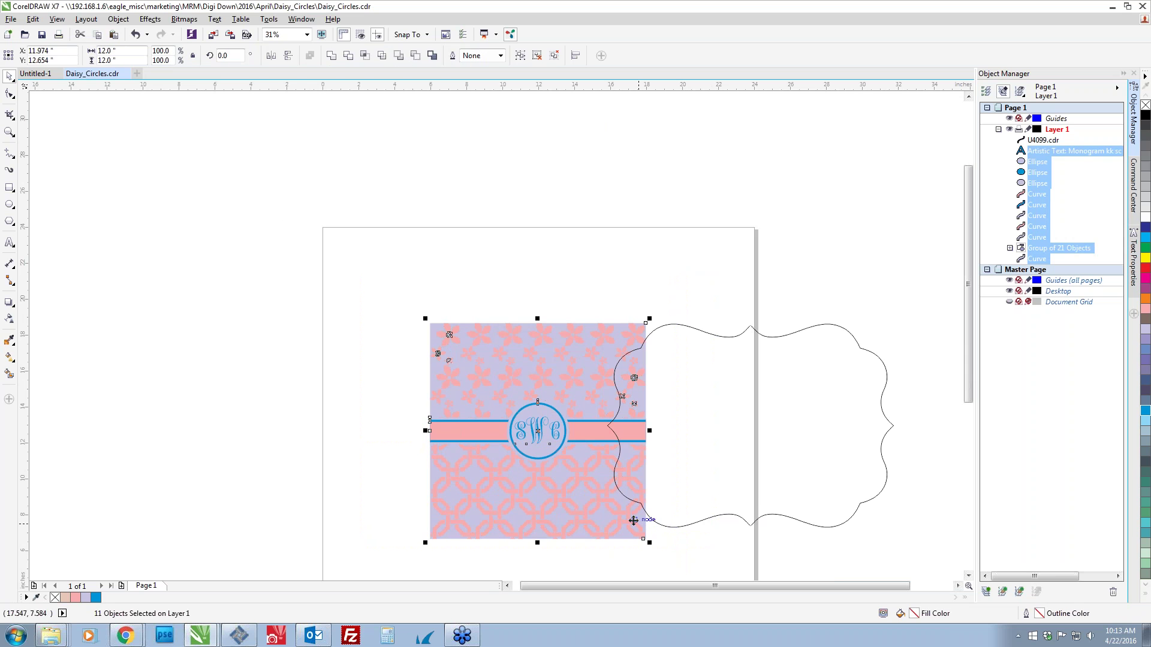
key(ctrl+g)
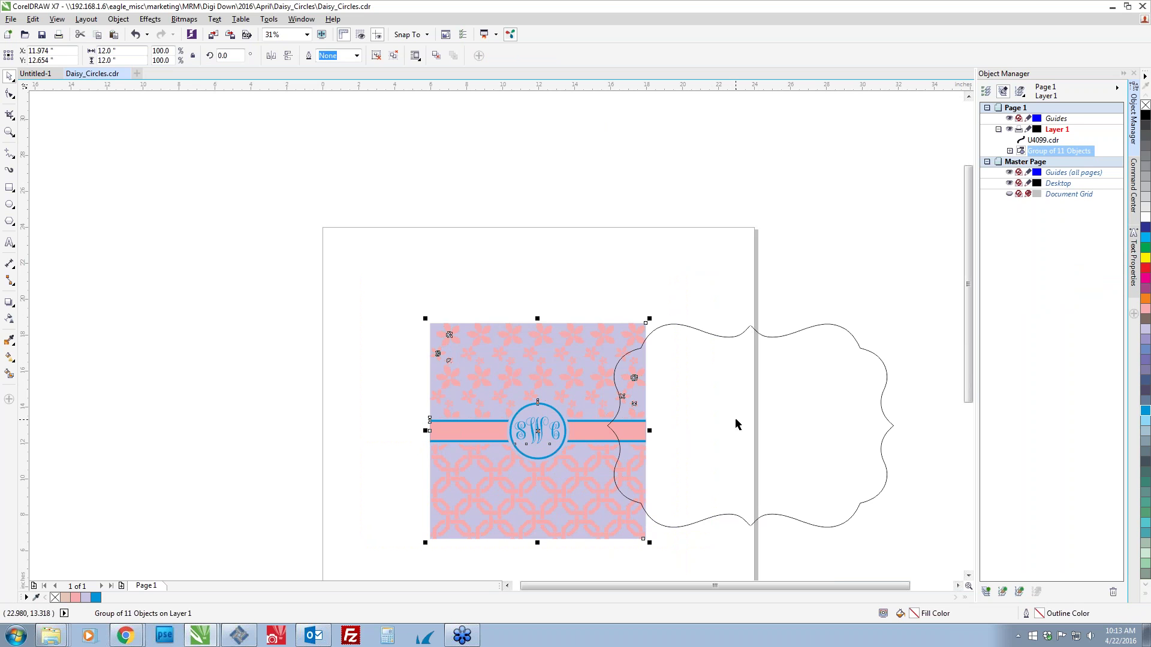
shift+click(740, 379)
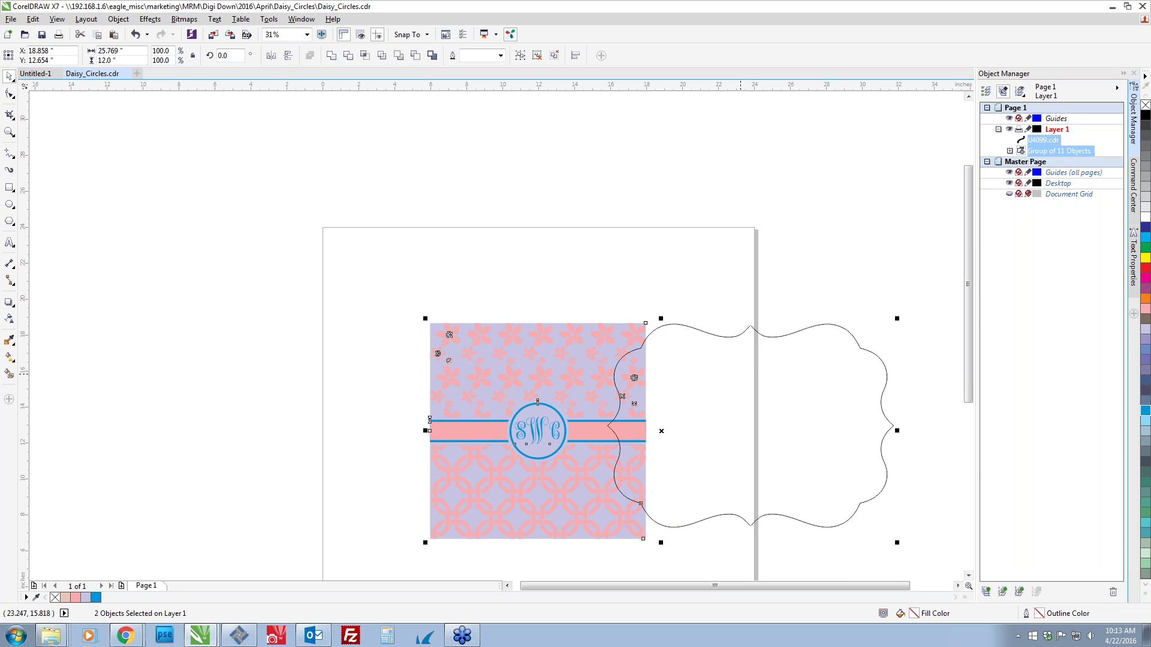
key(c)
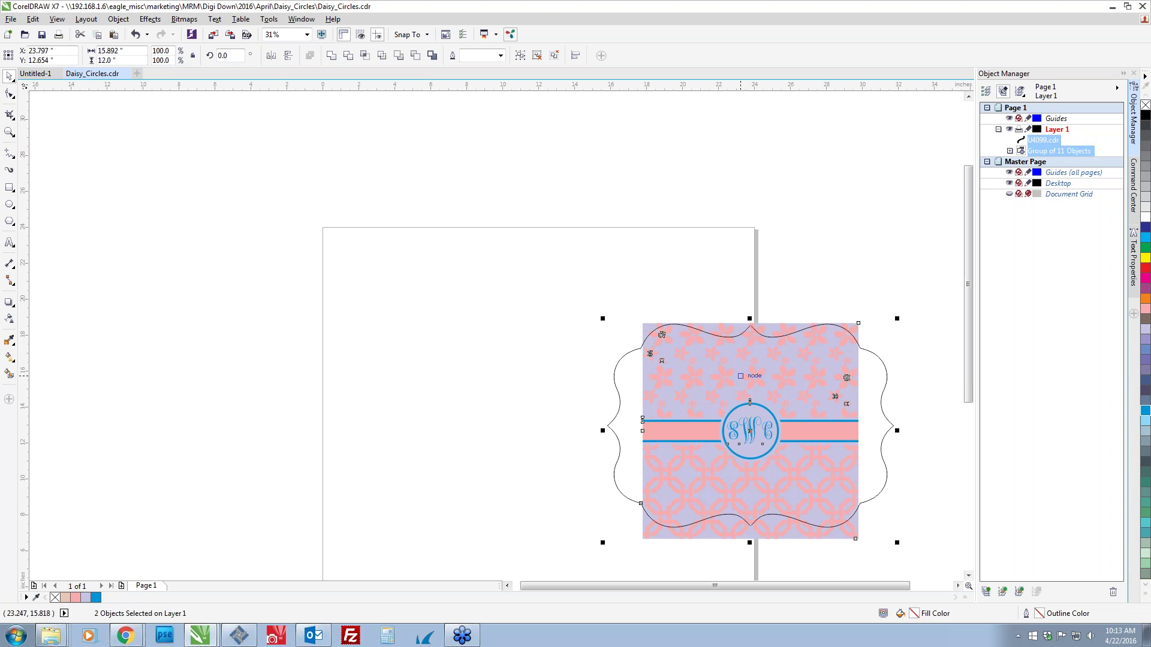
key(e)
click(595, 540)
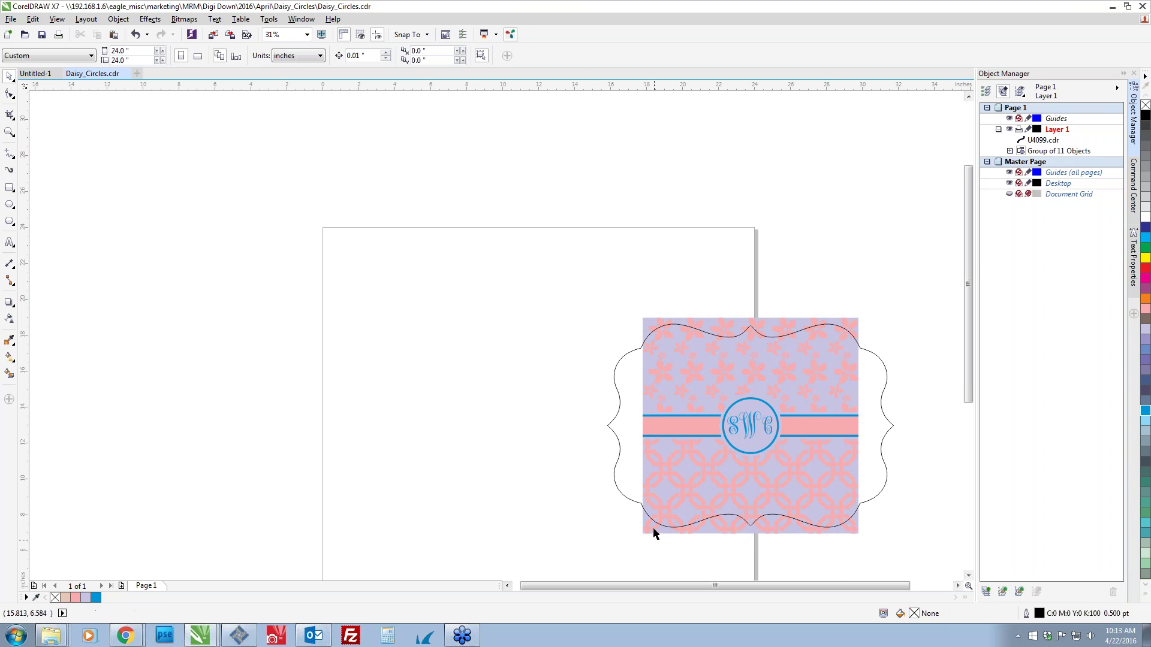
Enlarge the grouped design proportionally to about 16.4 inches square and PowerClip it inside the U4099 outline.
click(649, 531)
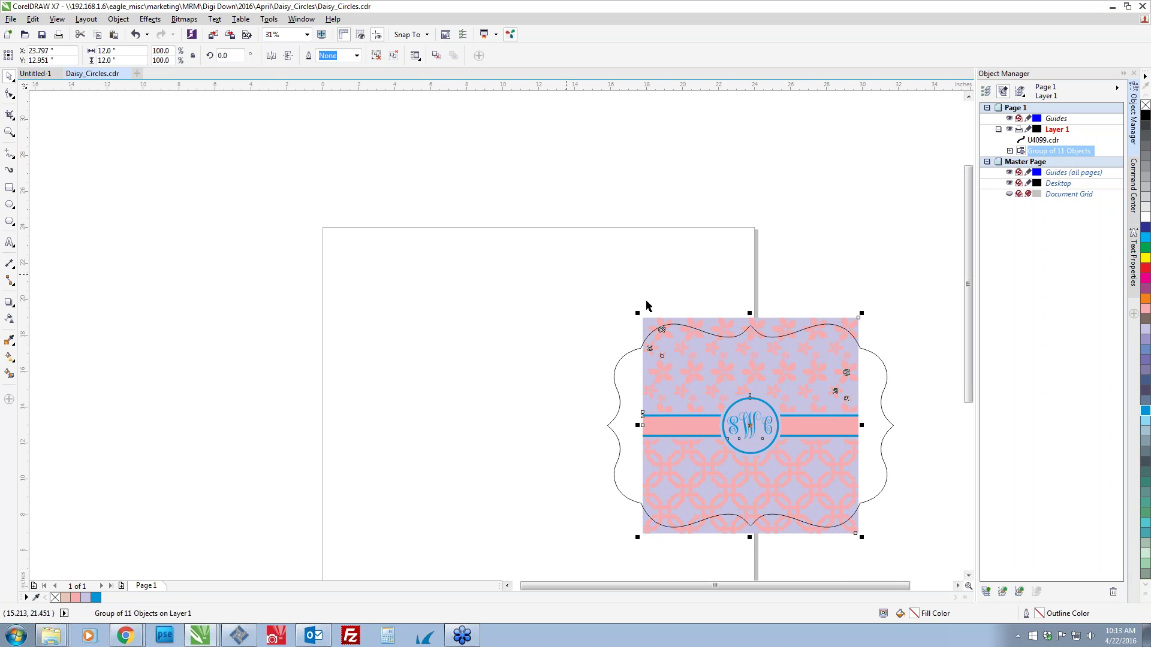
drag(637, 313, 597, 273)
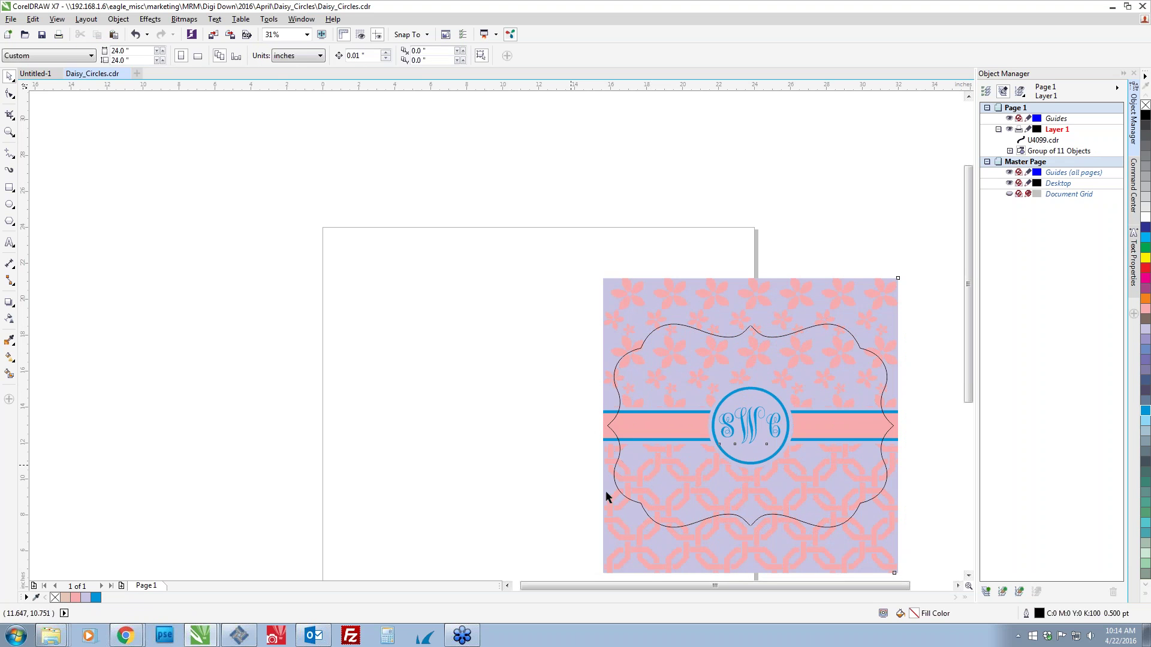
right_click(619, 520)
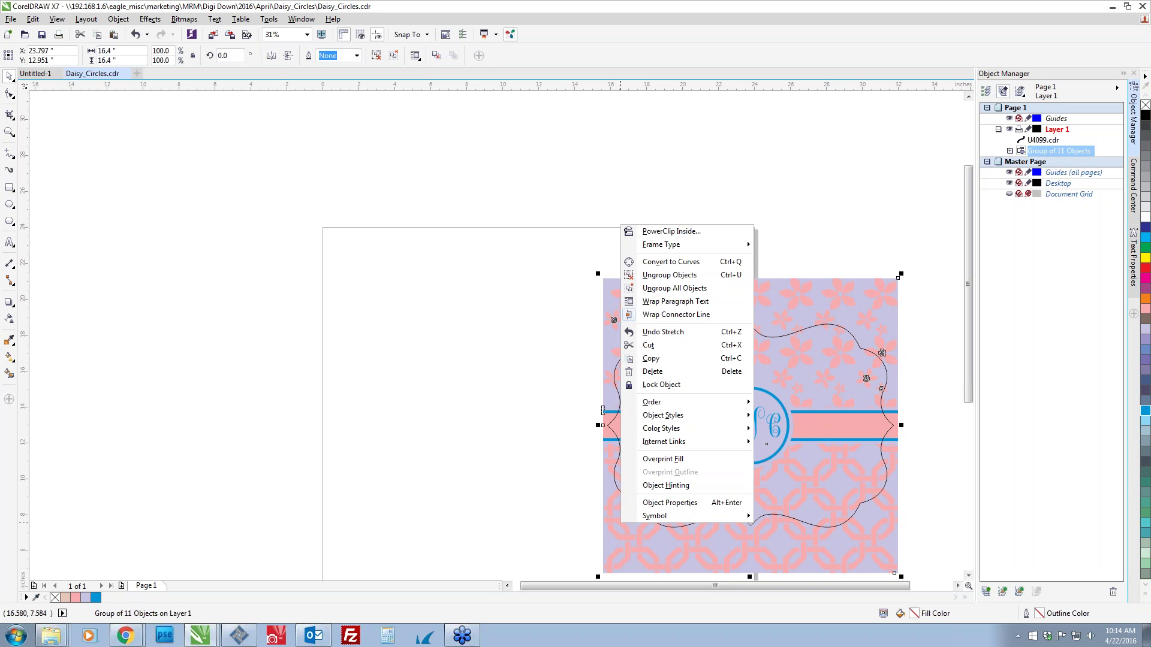
click(665, 231)
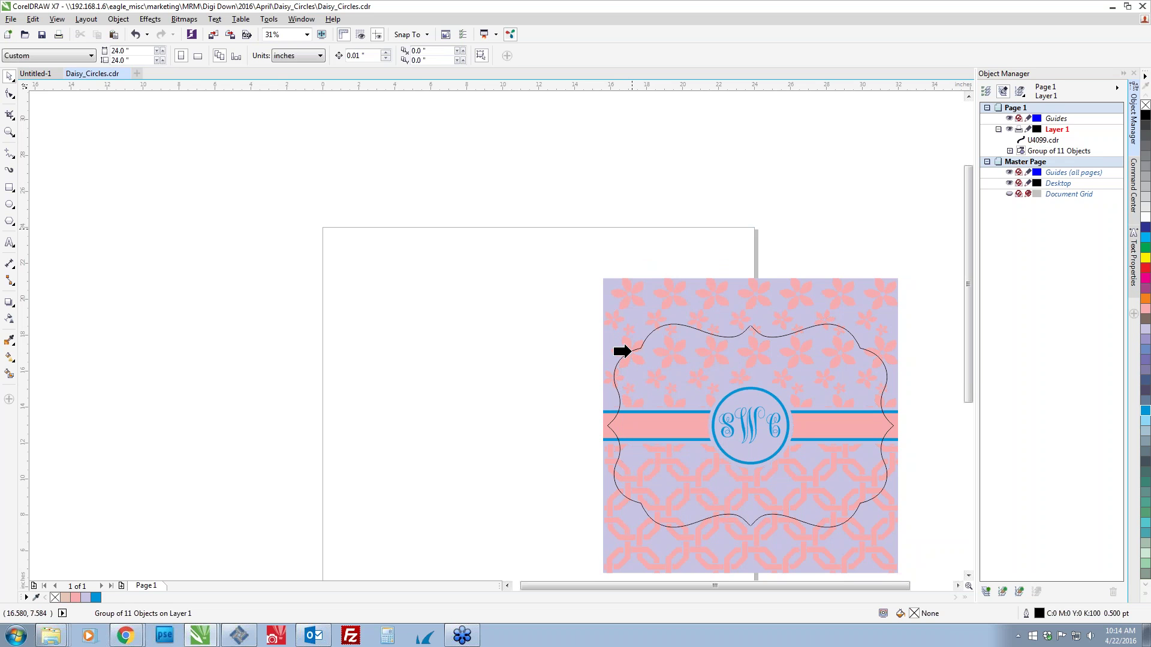
click(627, 353)
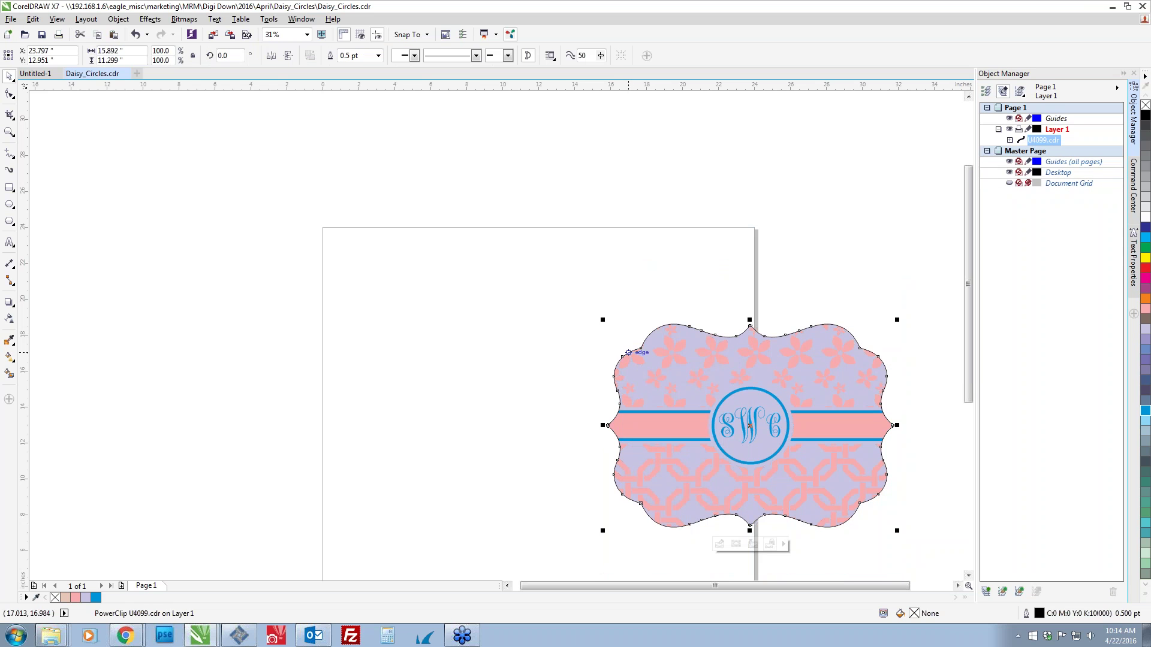
key(Escape)
Move the PowerClipped design onto the page, with its centre at about X 12.4, Y 14.9 inches, and leave it selected.
drag(934, 501, 828, 458)
drag(403, 252, 846, 543)
drag(722, 465, 517, 430)
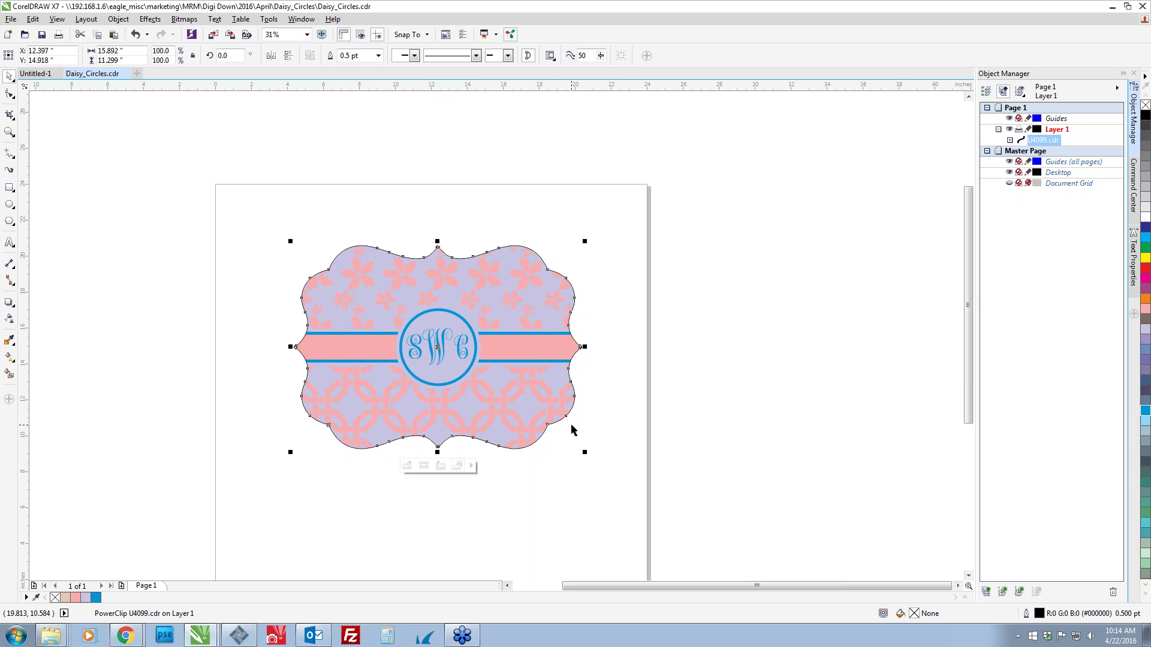
click(513, 505)
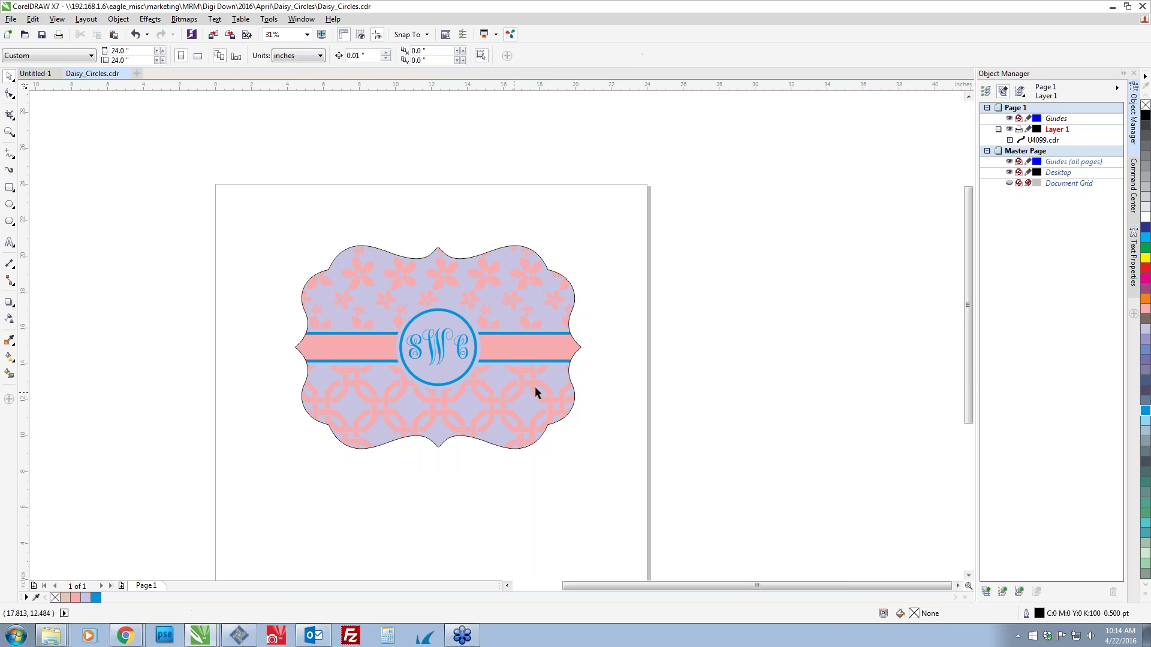
click(440, 356)
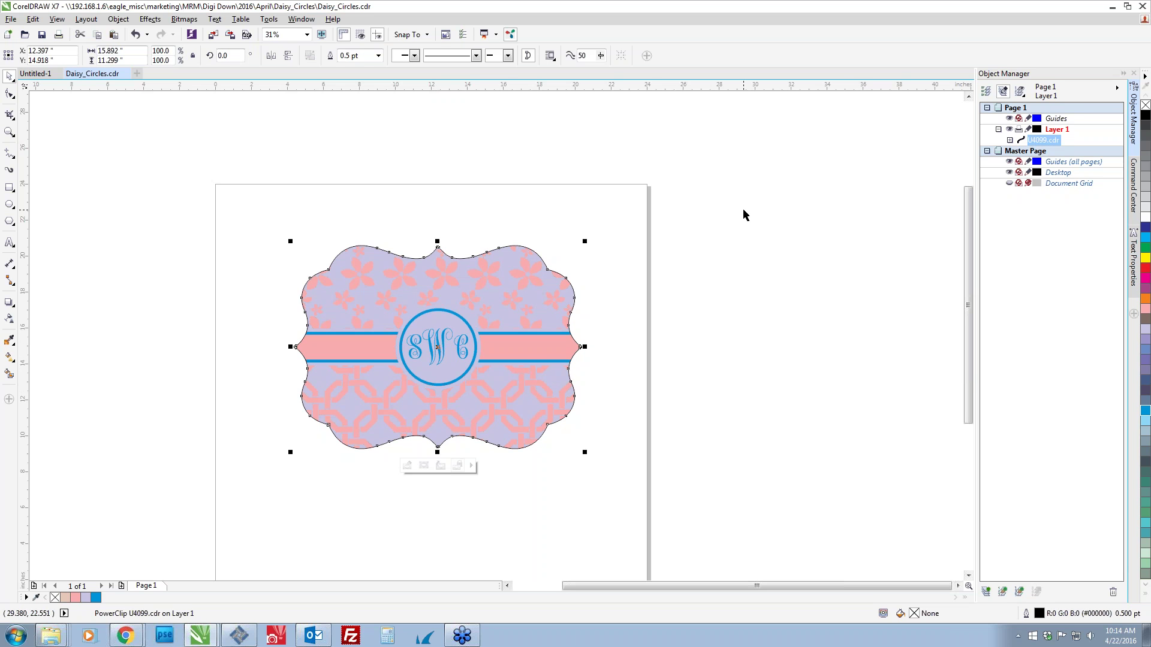
Deselect the design, switch to the Artwork folder window and go to the eagle_misc\marketing network folder.
click(598, 346)
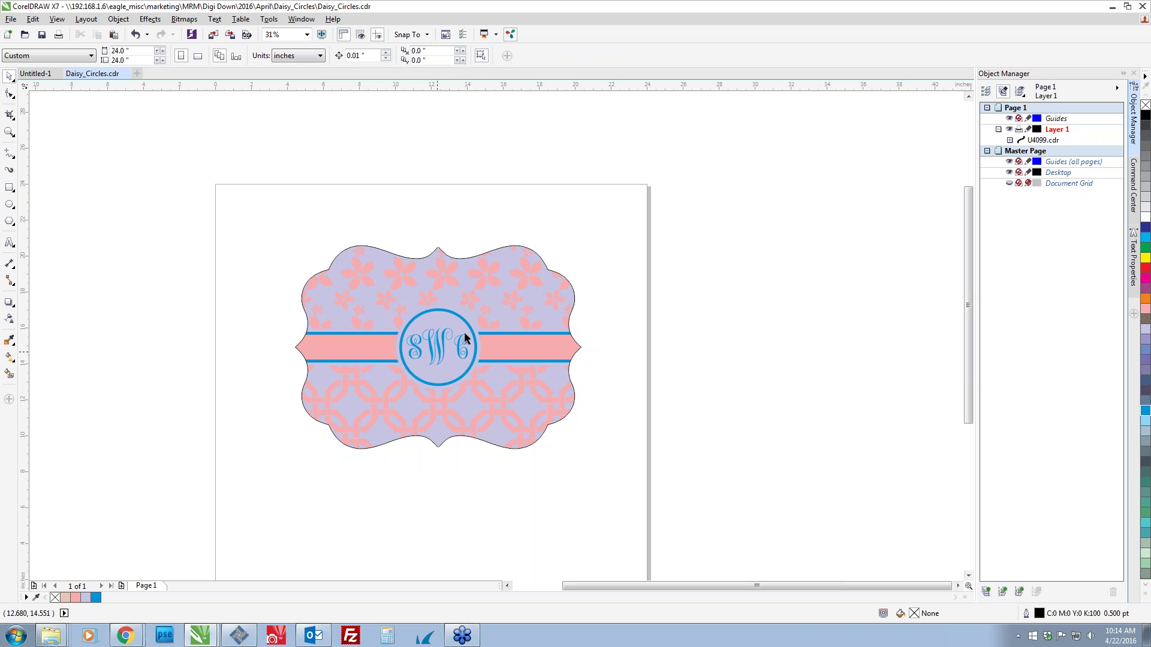
key(alt+Tab)
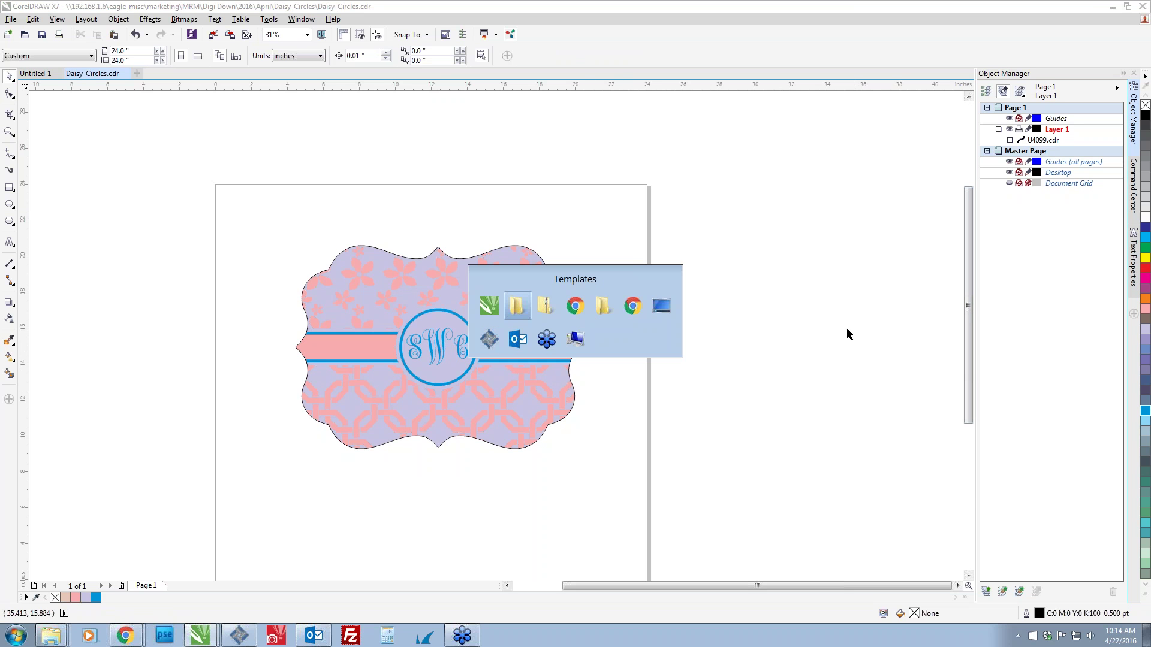
key(alt+Tab)
key(alt+Tab)
key(alt+Tab)
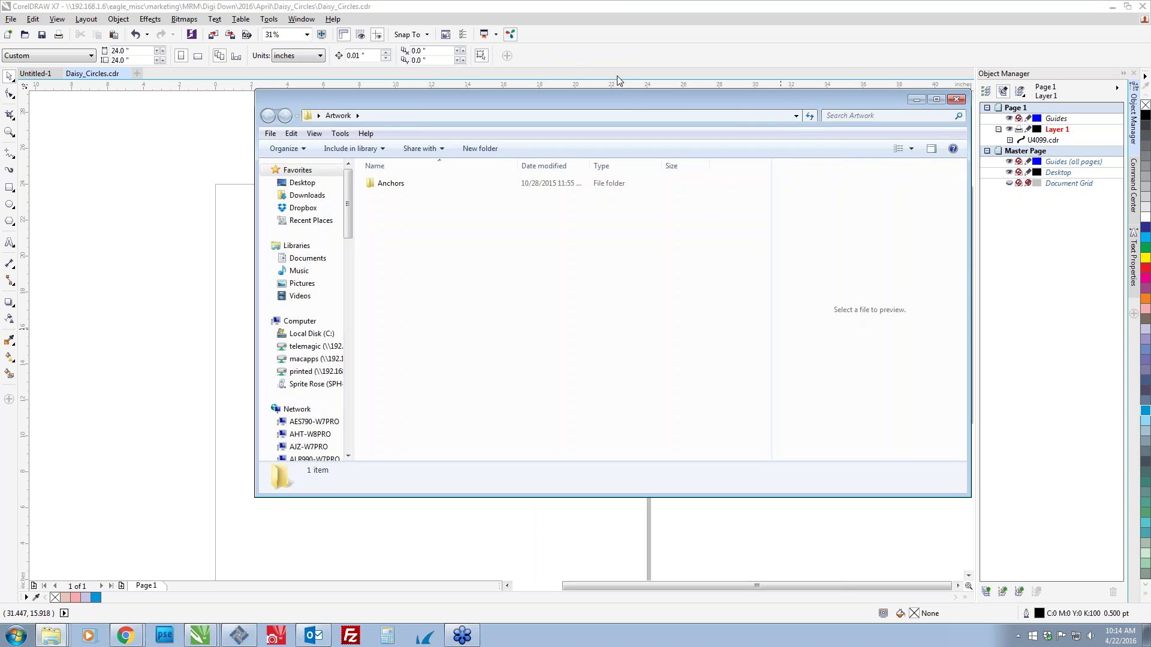
drag(631, 99, 363, 71)
key(F4)
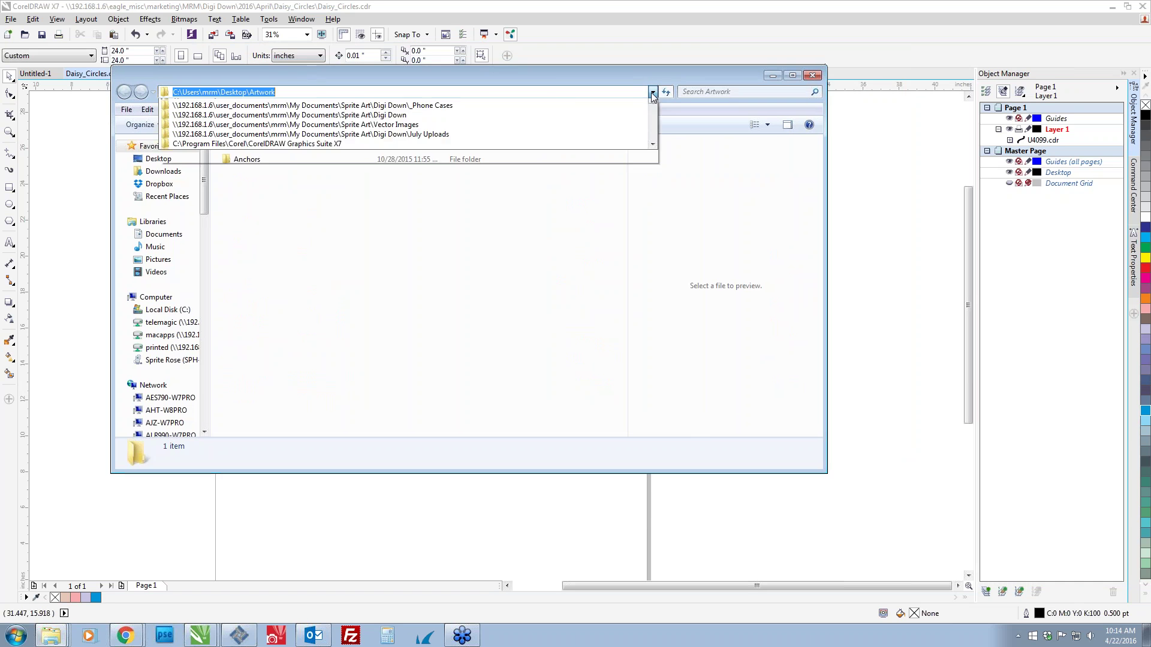
click(269, 104)
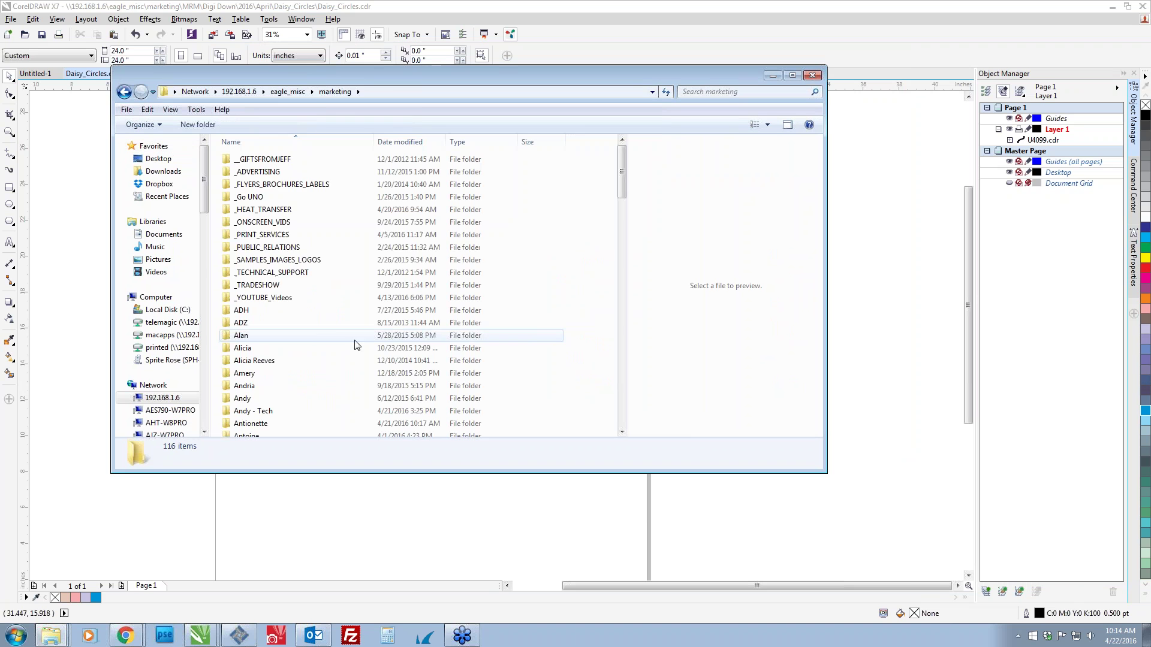
Browse through _SAMPLES_IMAGES_LOGOS, conde_image_library, istock and istock_originalzippedfiles to the photographs folder.
double_click(262, 259)
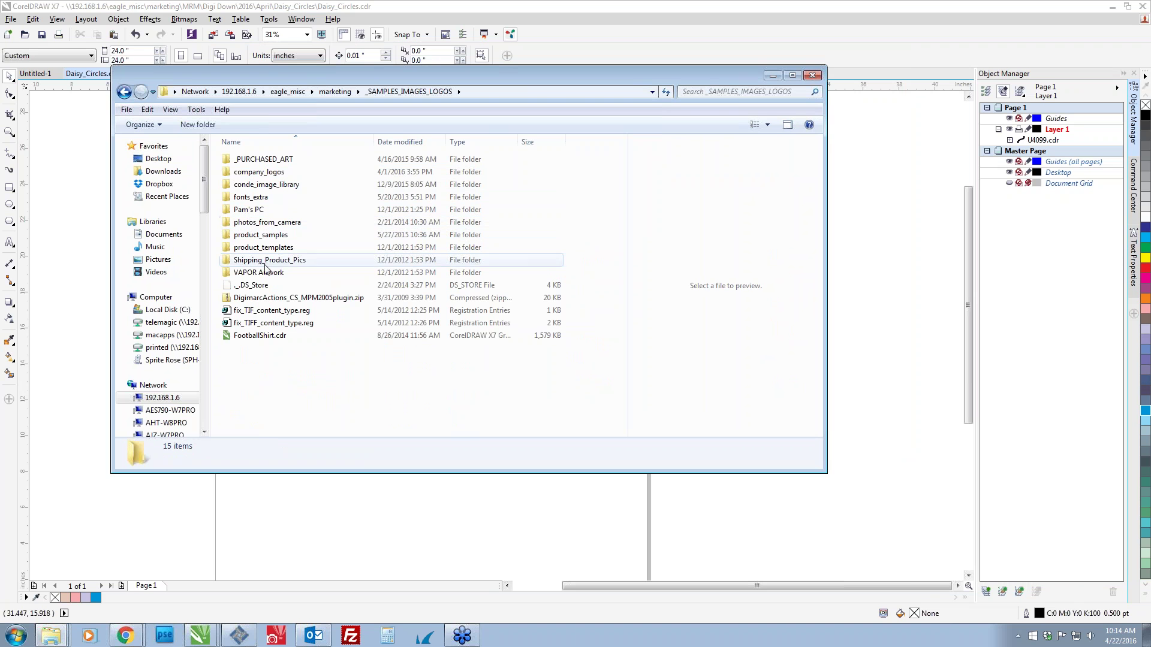
double_click(266, 184)
scroll(269, 300, down, 1)
double_click(241, 405)
double_click(279, 209)
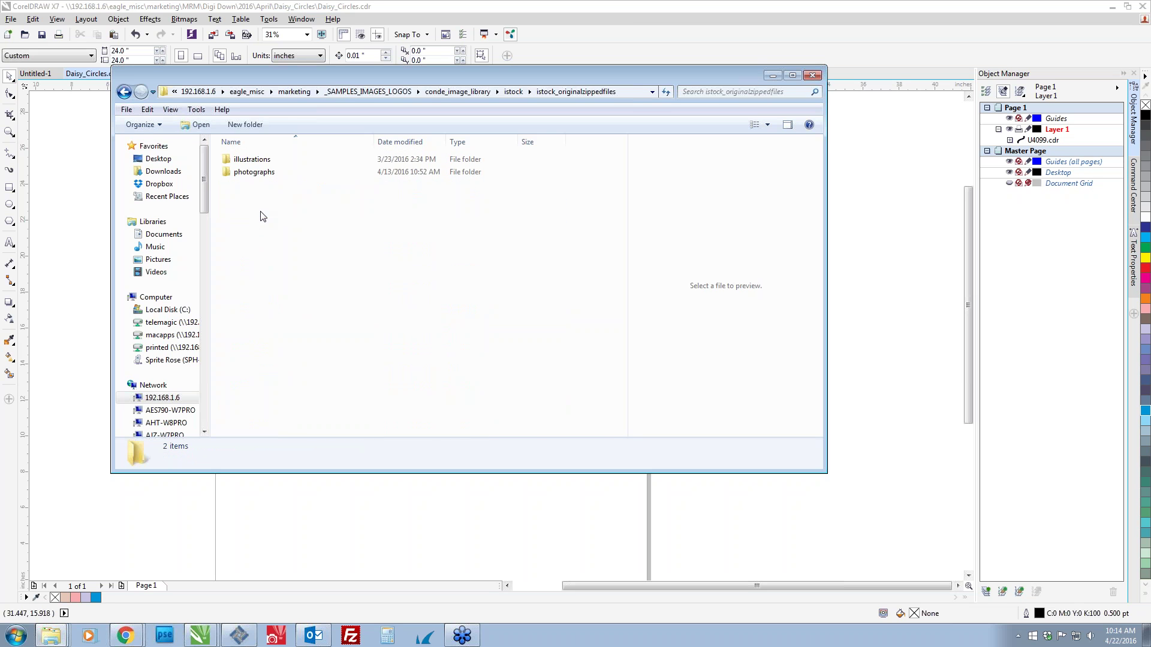
double_click(251, 173)
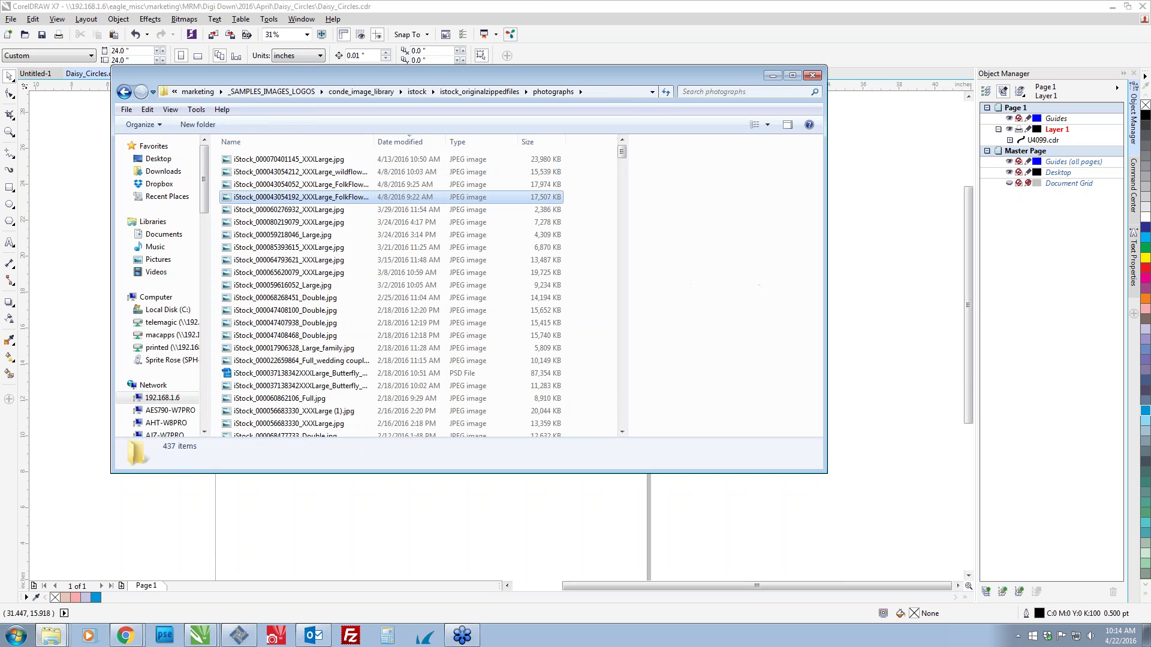
click(262, 200)
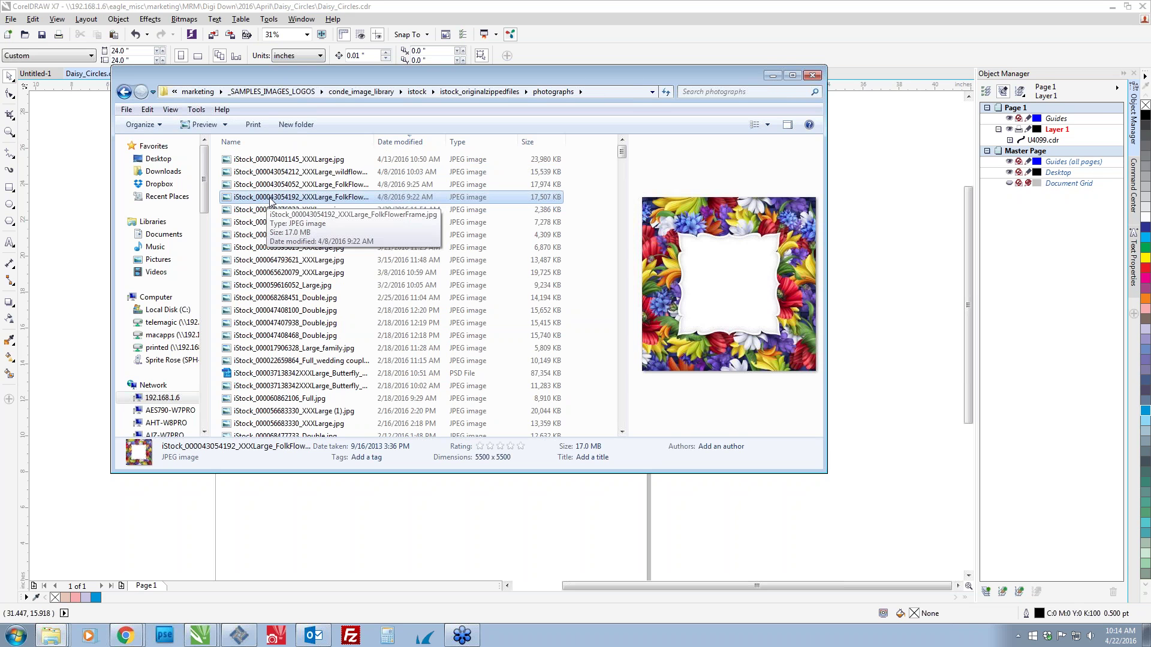
click(275, 162)
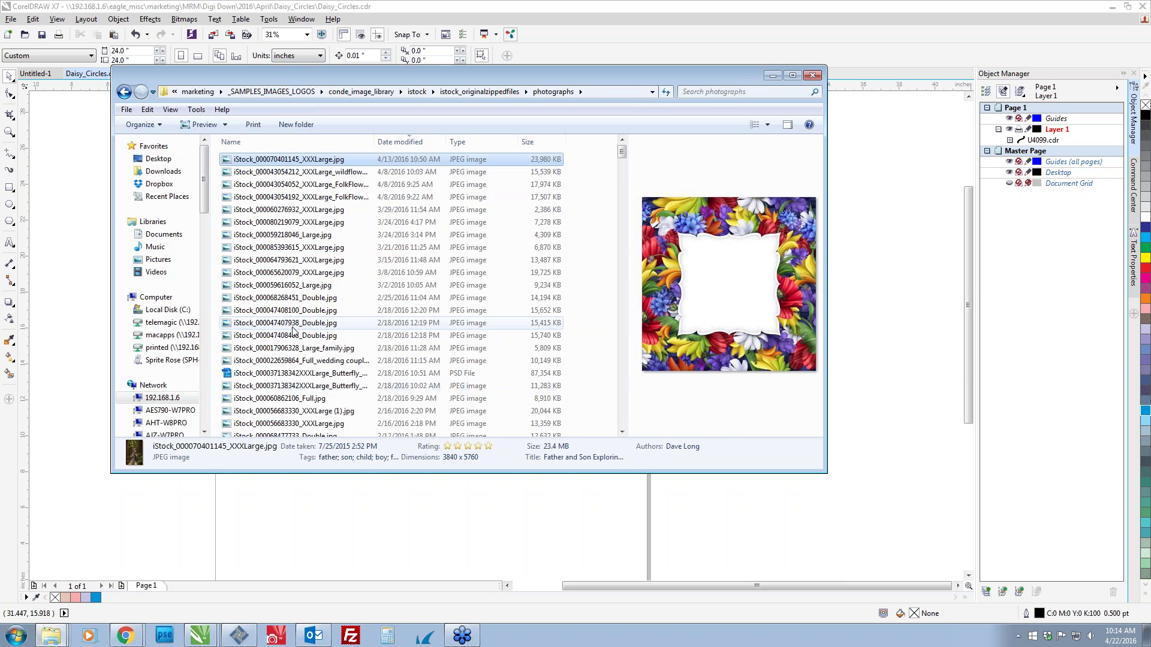
click(295, 349)
double_click(296, 348)
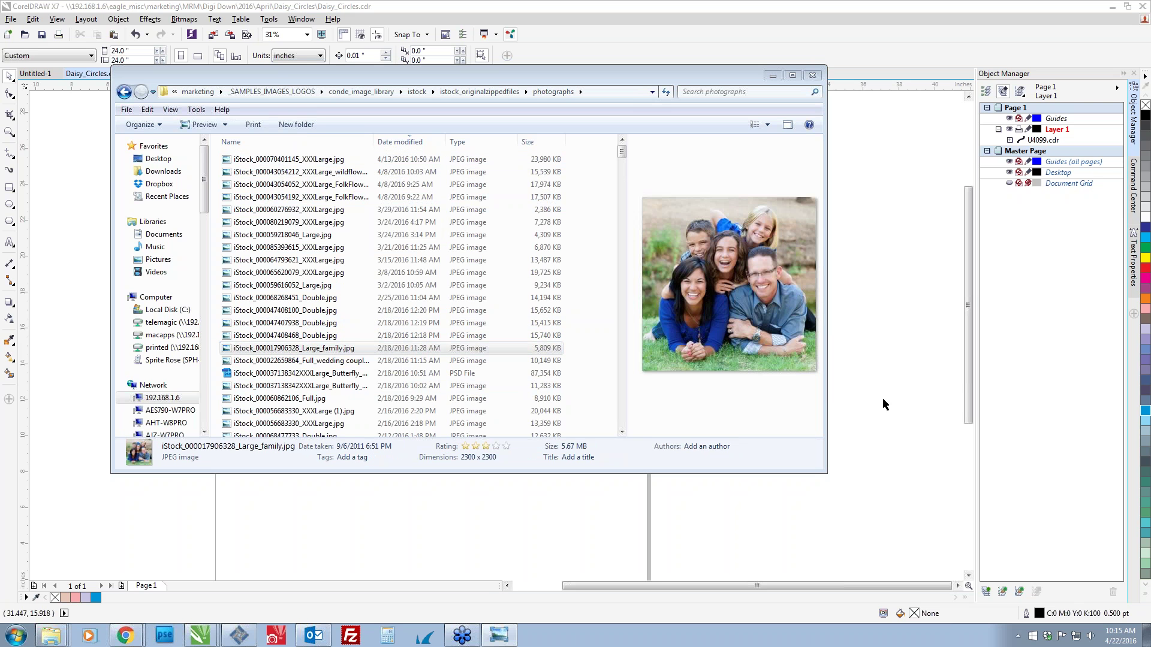
drag(277, 353, 791, 519)
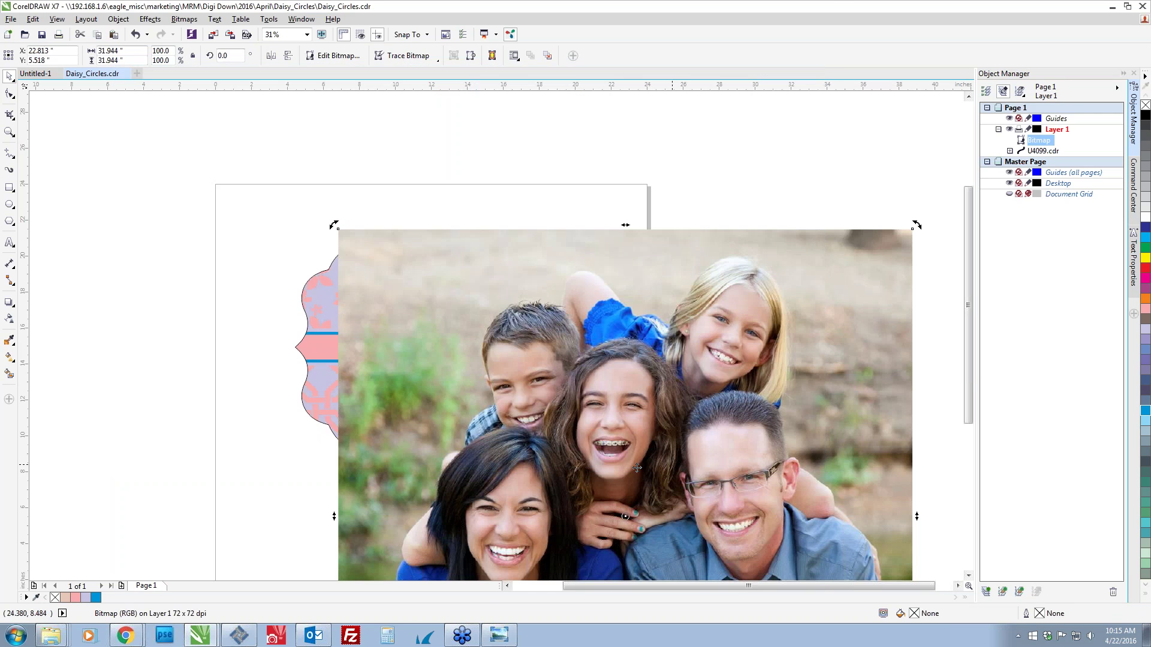
drag(334, 226, 727, 304)
drag(833, 390, 715, 334)
drag(604, 244, 617, 257)
Select the group of 11 objects inside the U4099 PowerClip and ungroup it.
click(413, 355)
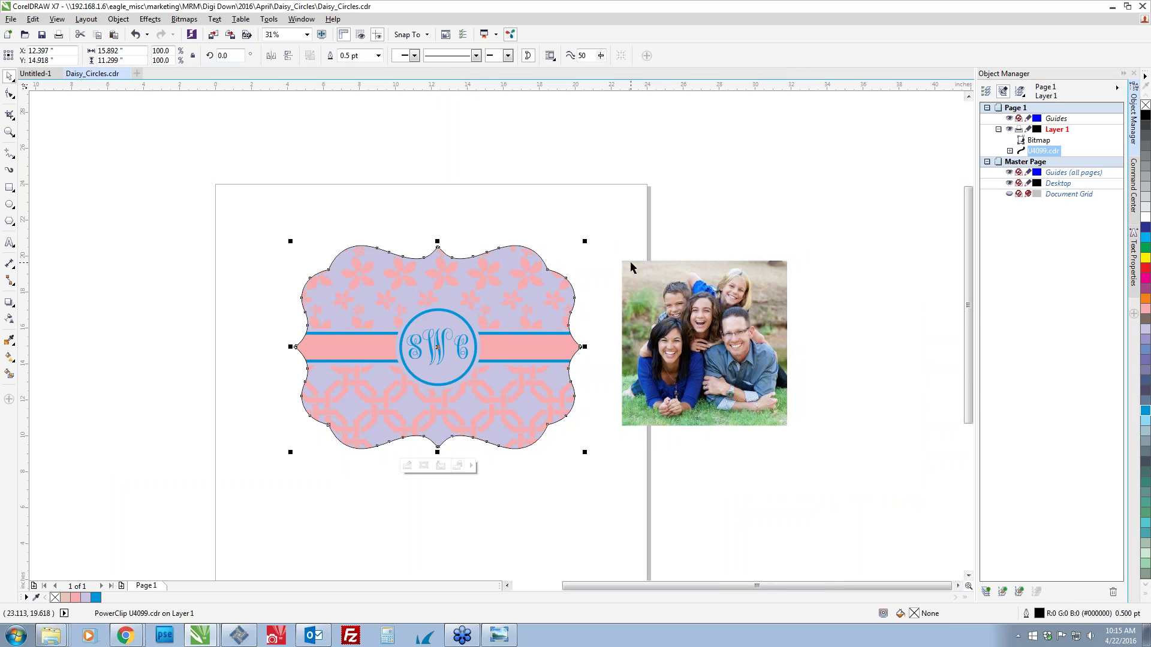
key(ctrl+z)
key(ctrl+z)
click(584, 235)
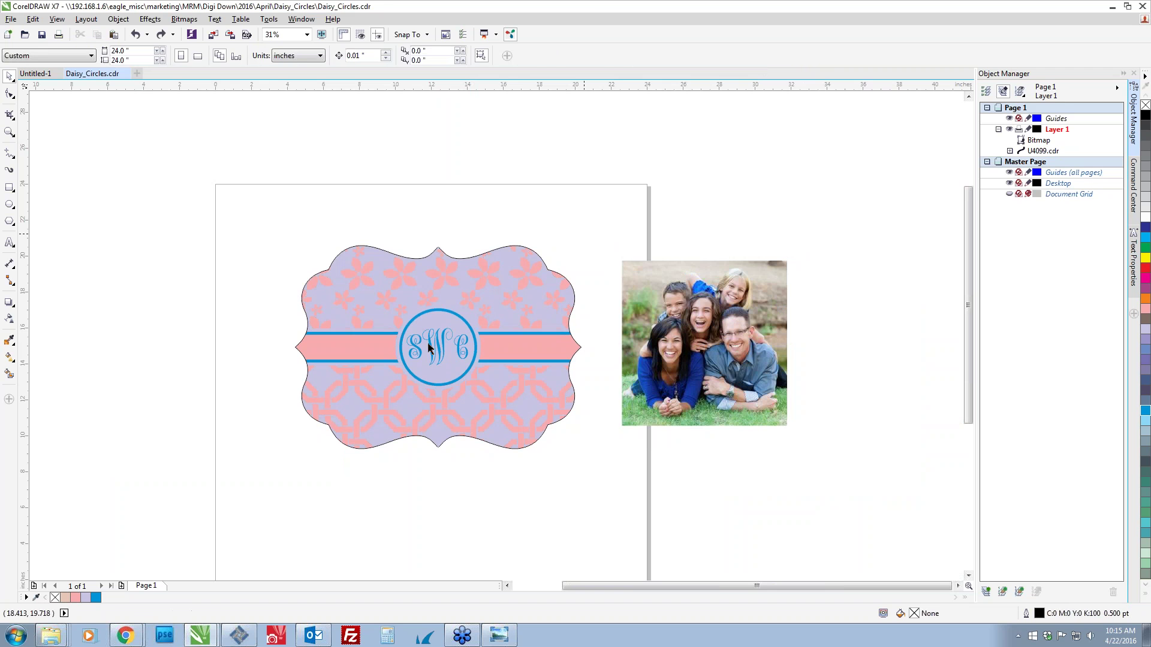
click(417, 351)
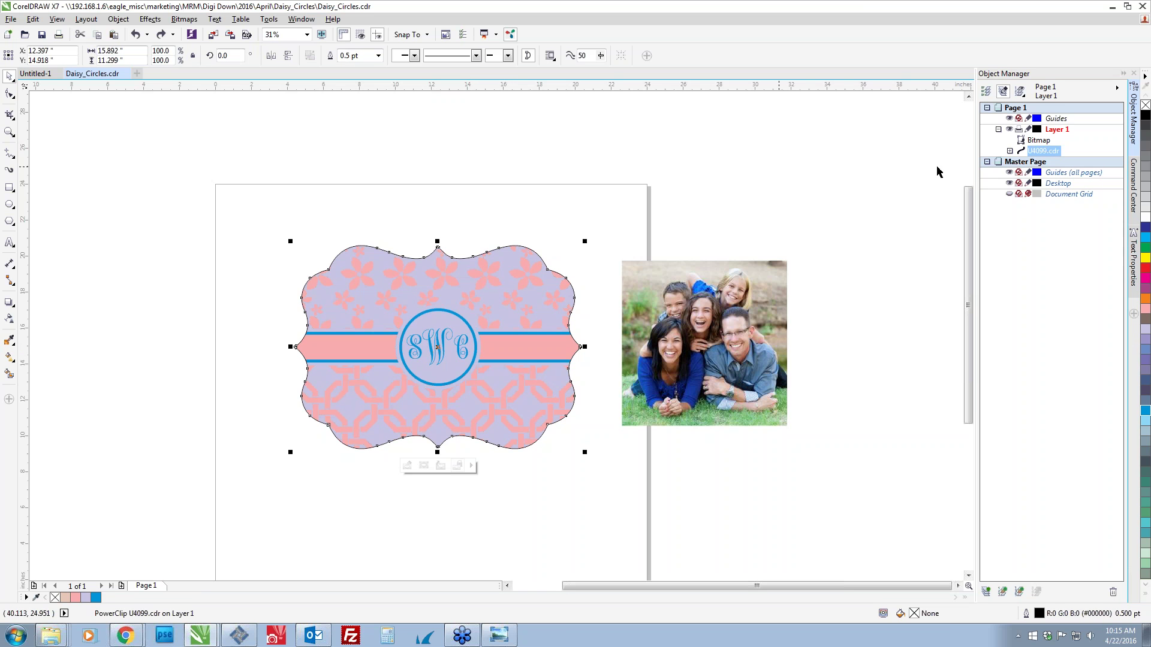
click(1010, 150)
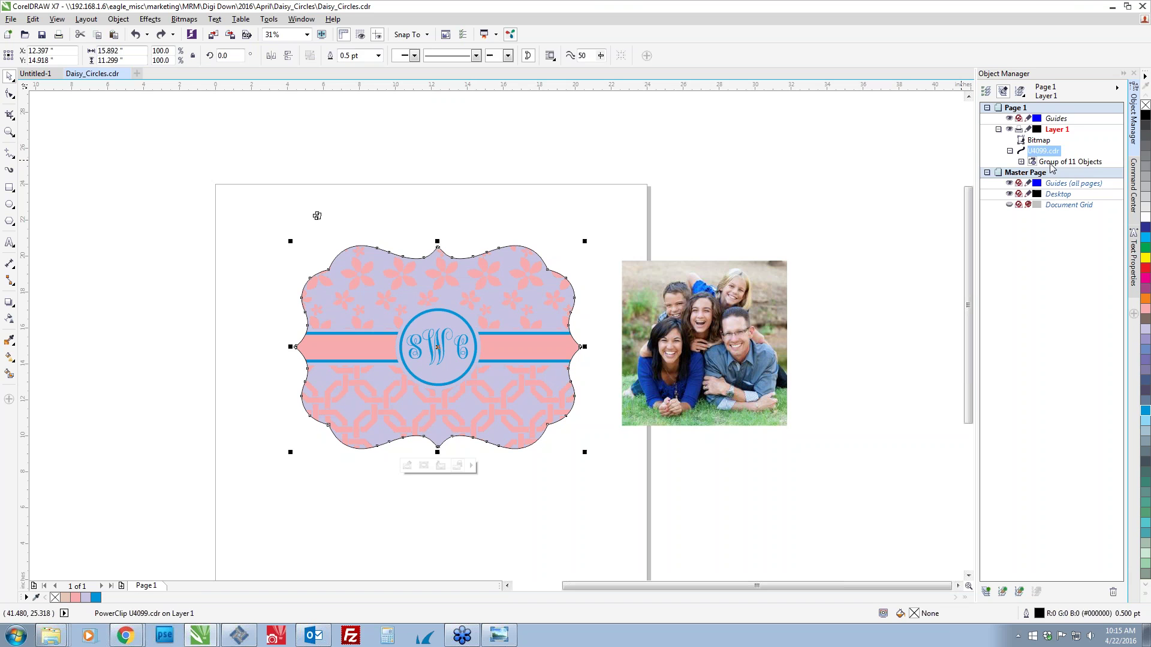
click(1051, 163)
key(ctrl+u)
click(627, 500)
click(444, 358)
click(444, 359)
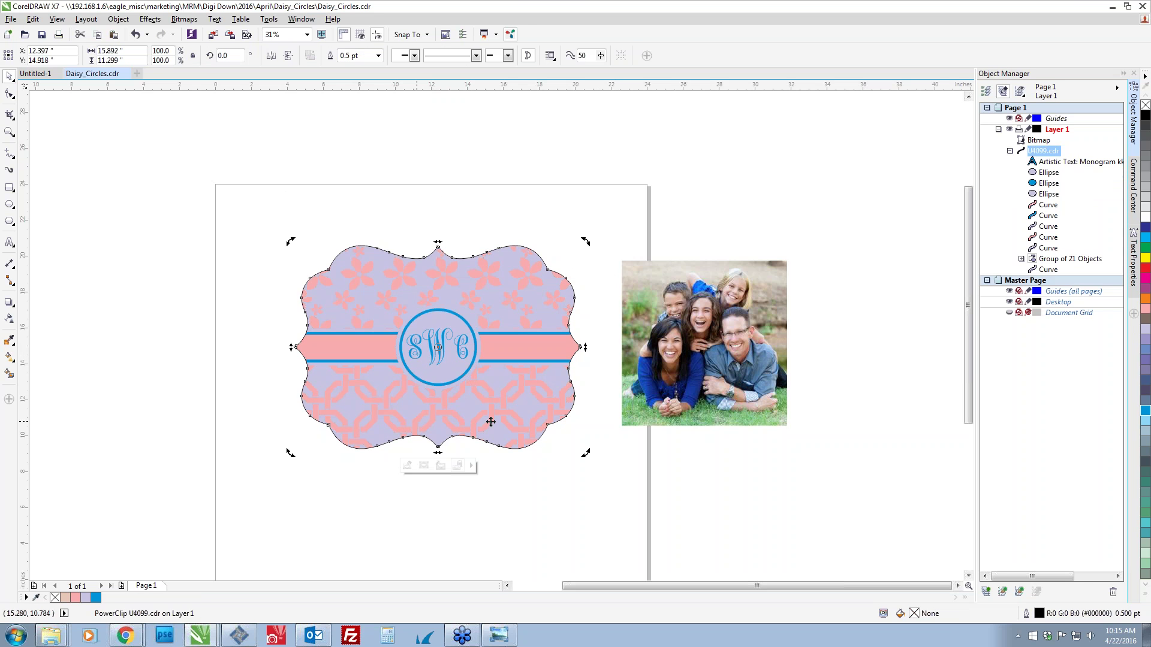
click(468, 398)
drag(435, 347, 170, 152)
key(ctrl+z)
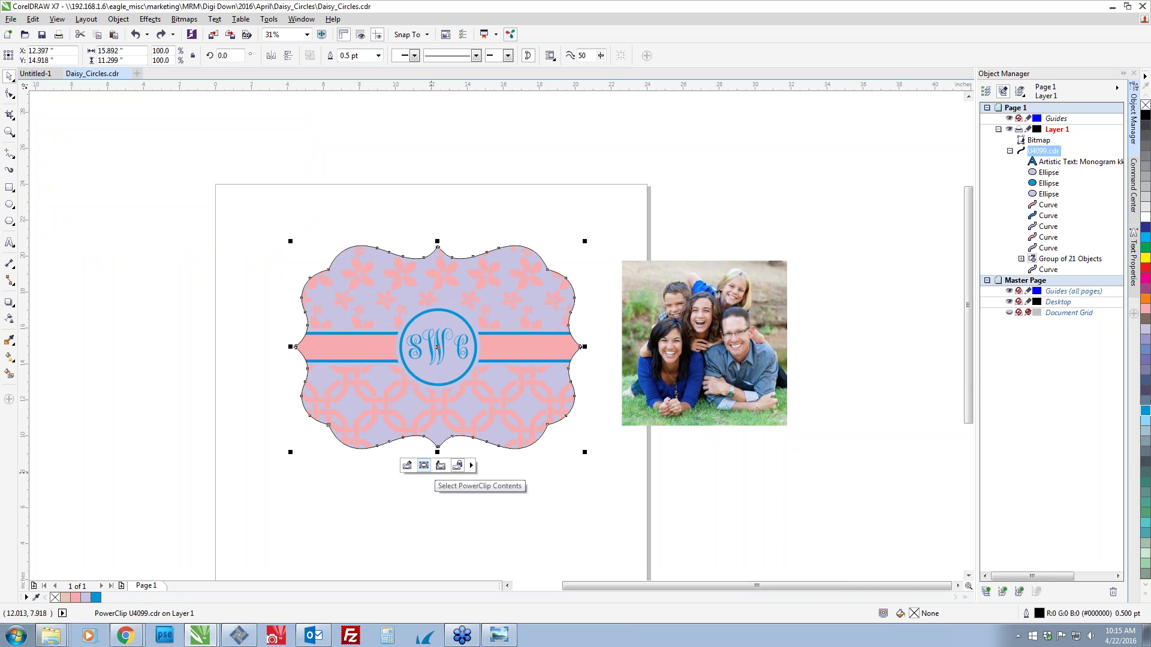
Edit the U4099 PowerClip contents, delete the monogram text and finish editing the contents.
click(407, 465)
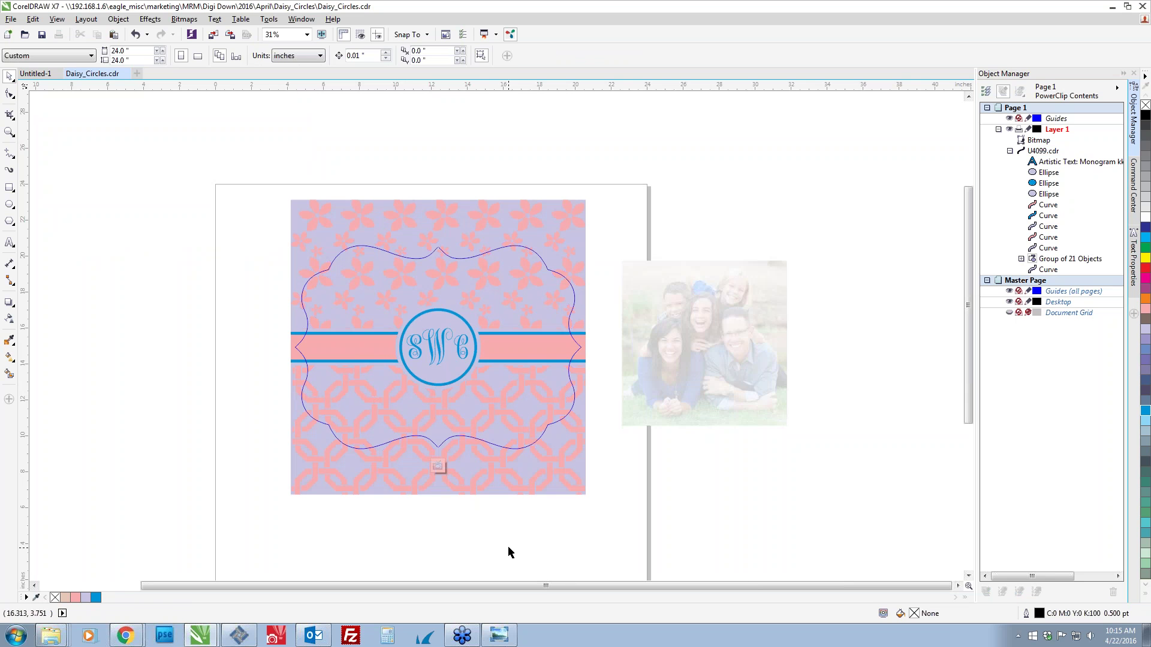
click(435, 361)
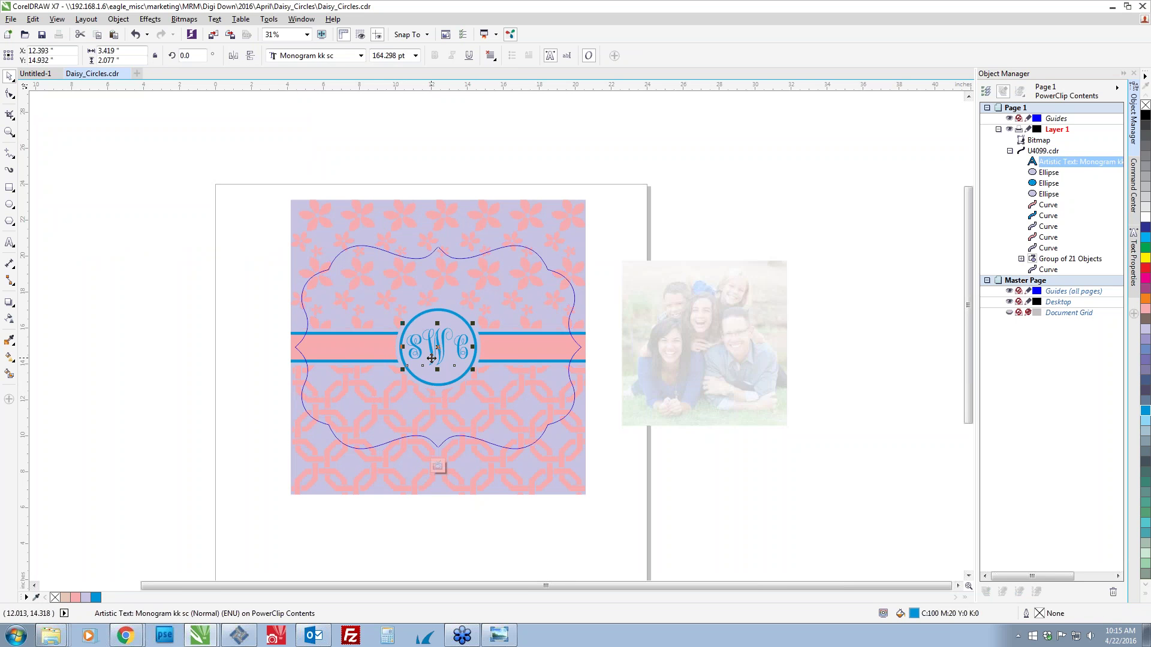
key(Delete)
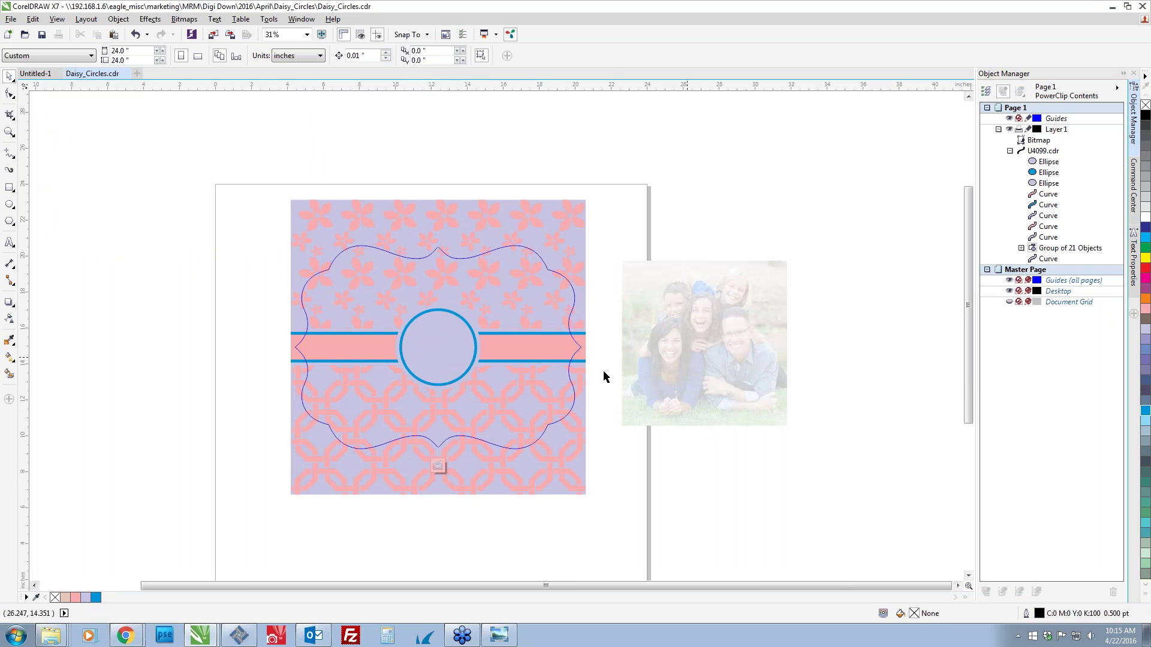
click(438, 466)
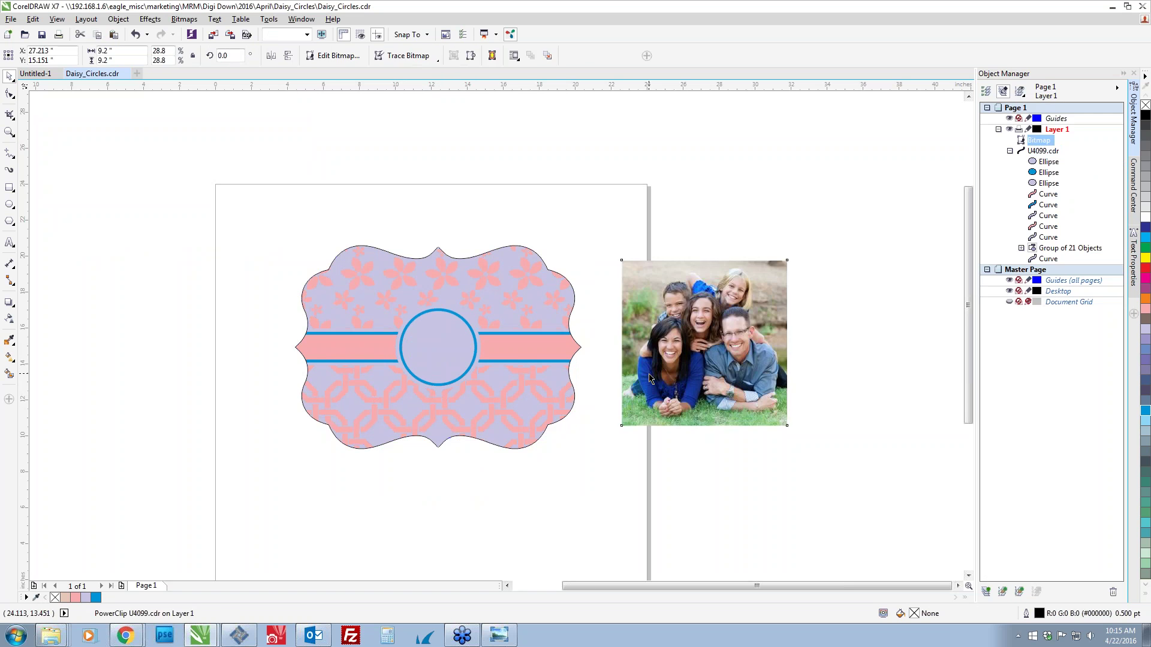
Try to PowerClip the family photo inside the U4099 frame.
drag(617, 373, 640, 372)
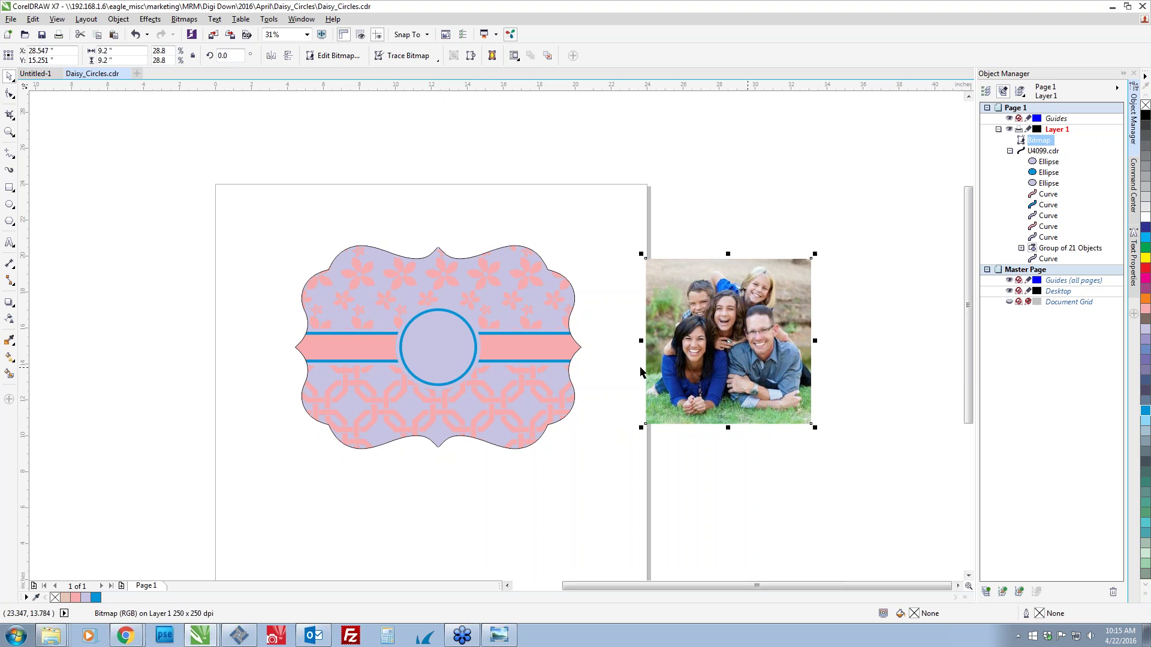
right_click(675, 368)
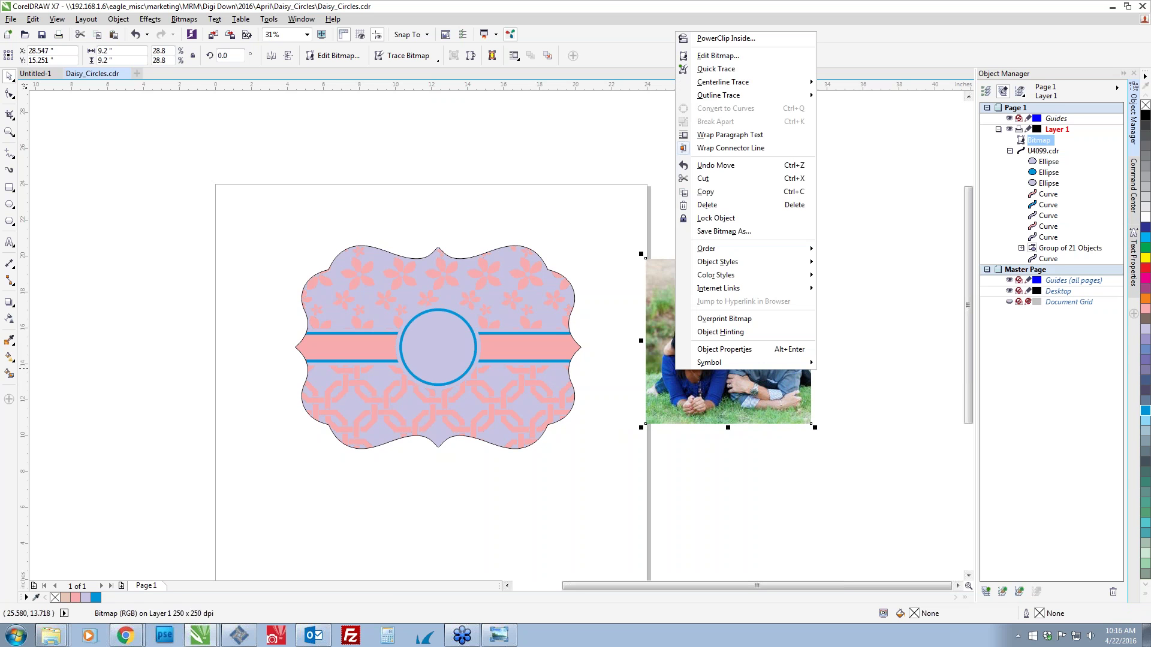
click(718, 39)
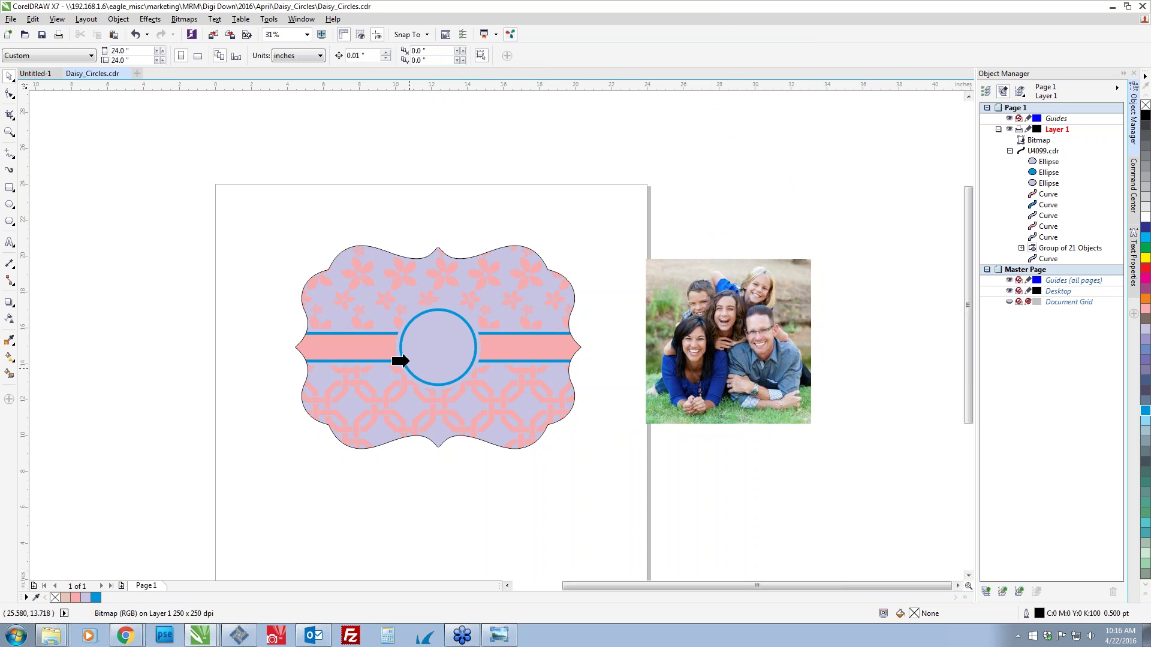
click(406, 361)
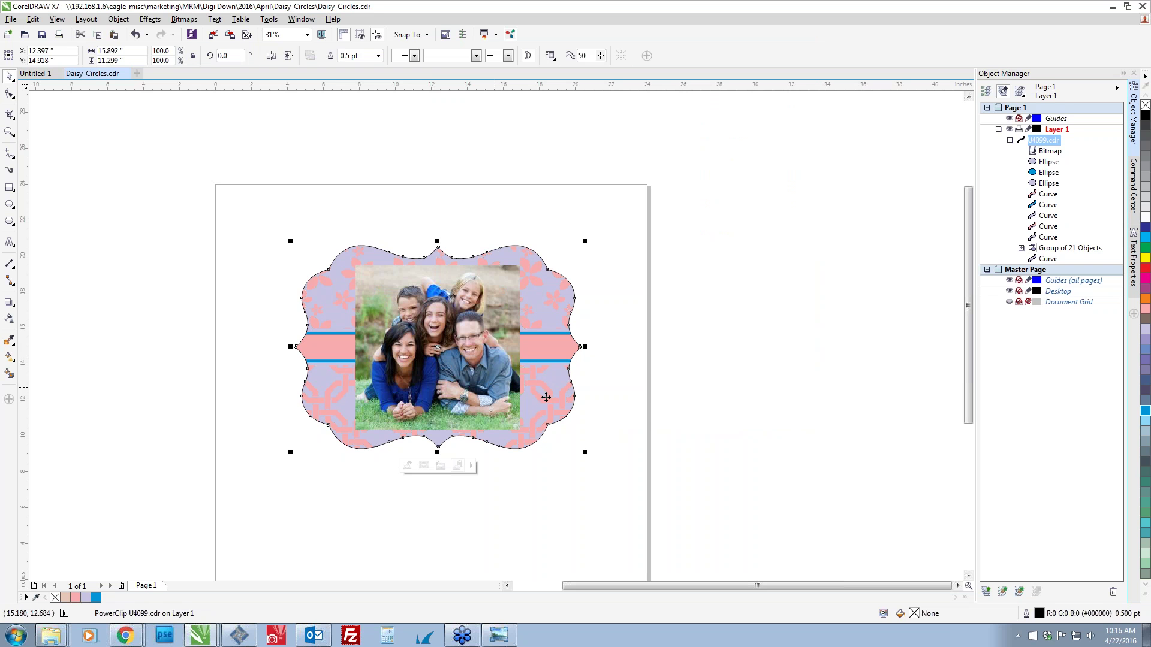
key(ctrl+z)
click(1040, 151)
click(1011, 151)
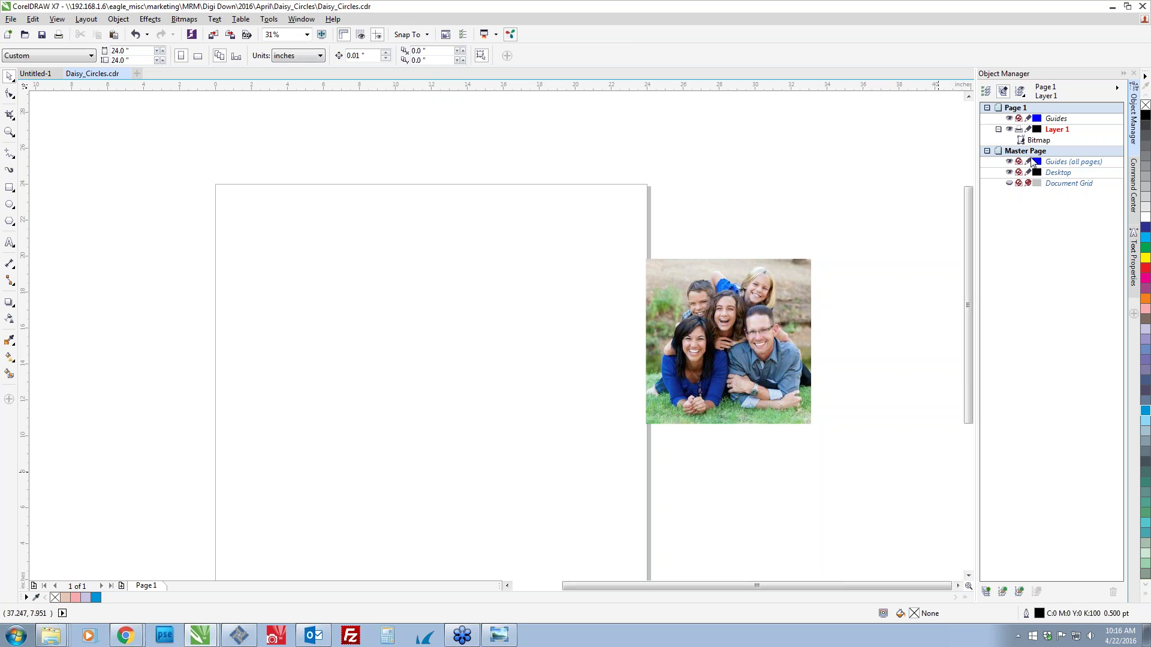
click(1010, 151)
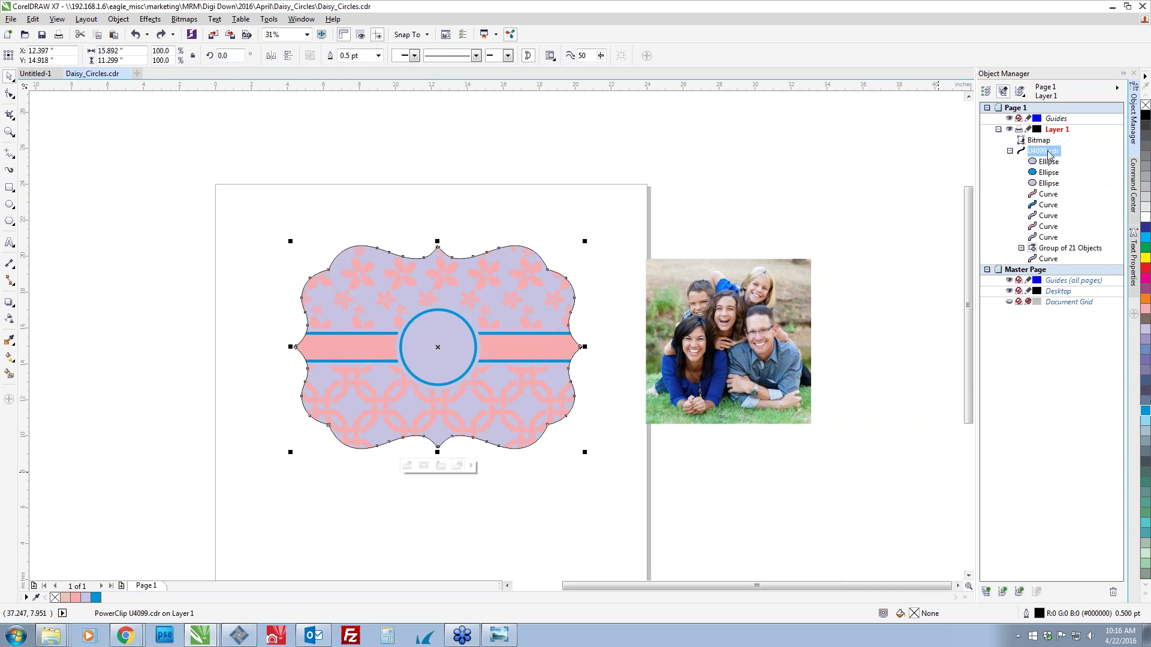
Move the family photo farther from the U4099 frame and open the frame's PowerClip contents for editing.
drag(727, 348, 770, 350)
click(442, 344)
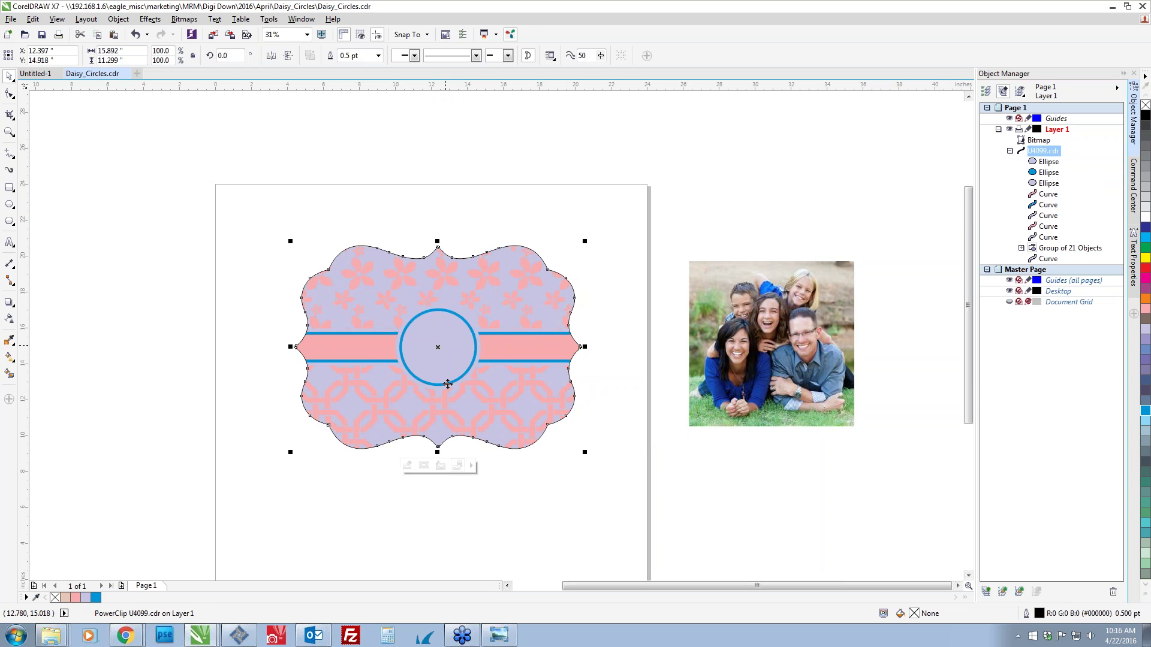
click(408, 467)
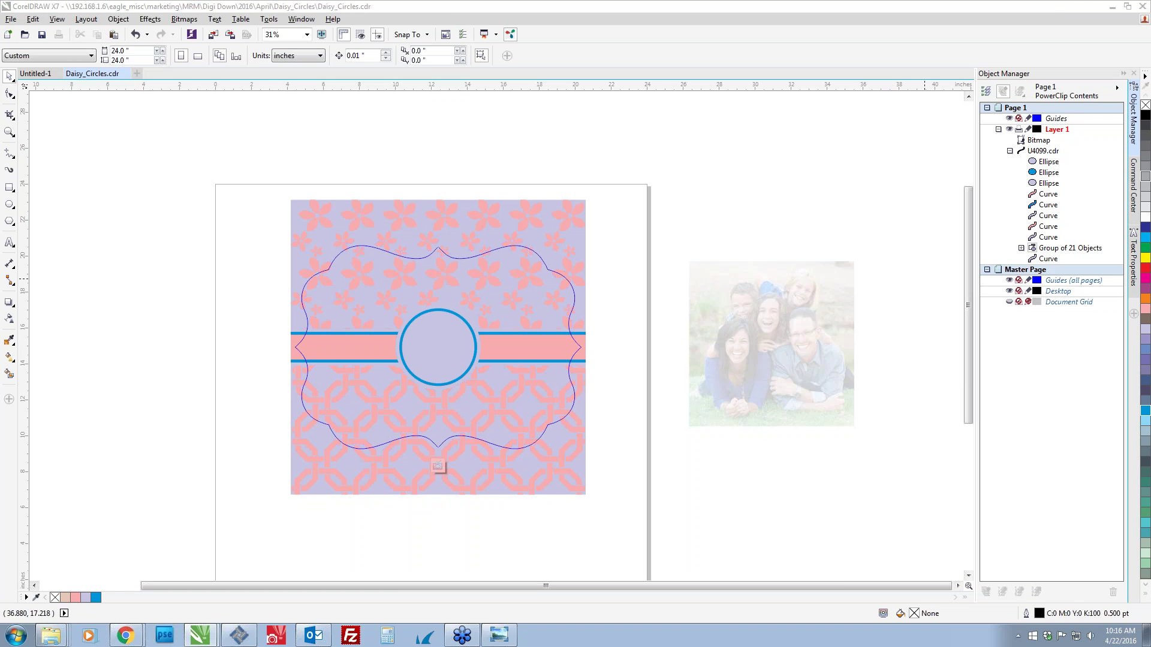
click(731, 197)
Undo the monogram deletion, ungrouping, photo import and design PowerClip, back to the loose design group centred on the U4099 outline.
key(ctrl+z)
key(ctrl+z)
key(ctrl+z)
key(ctrl+z)
key(ctrl+z)
key(ctrl+z)
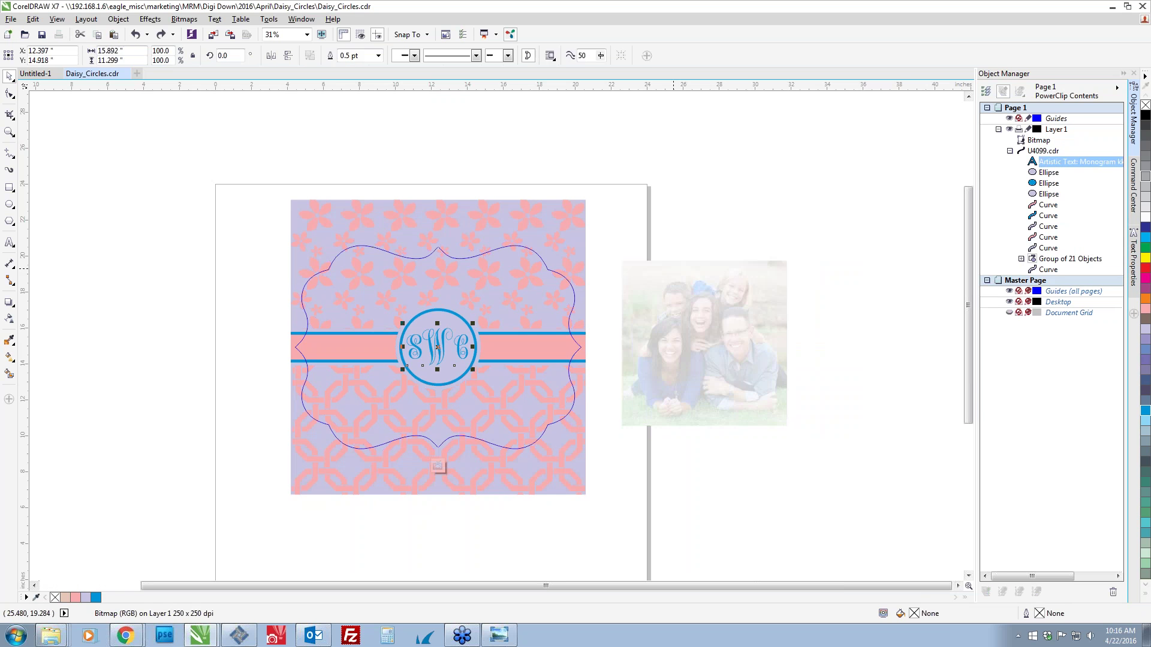
key(ctrl+z)
key(ctrl+z)
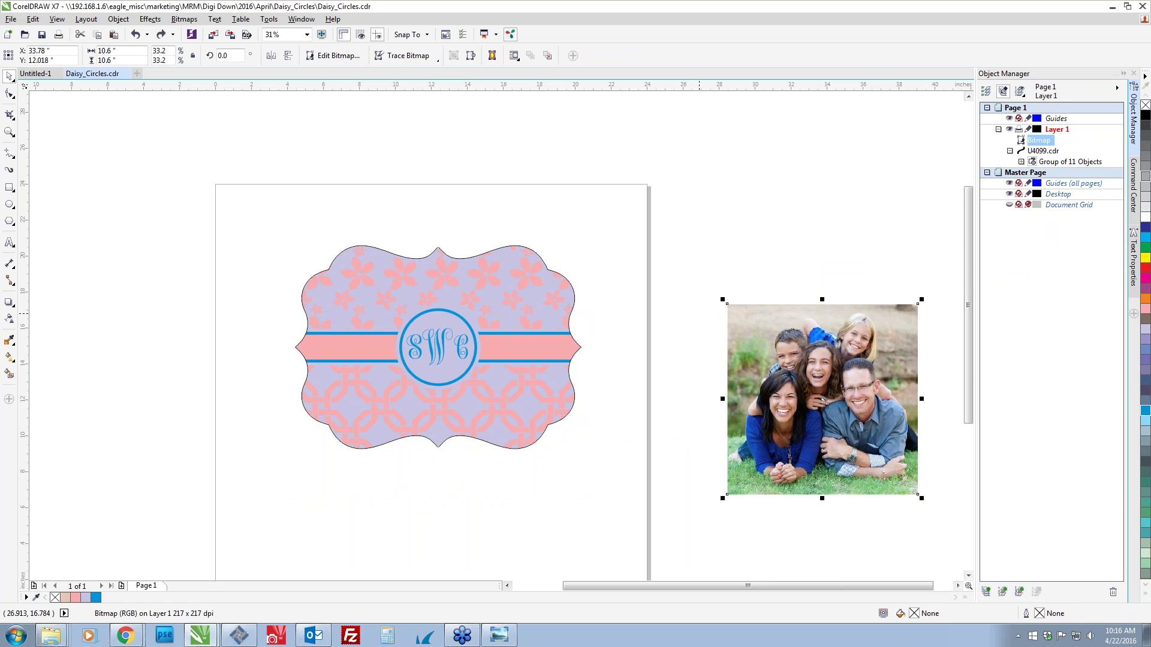
key(ctrl+z)
key(ctrl+z)
key(ctrl+z)
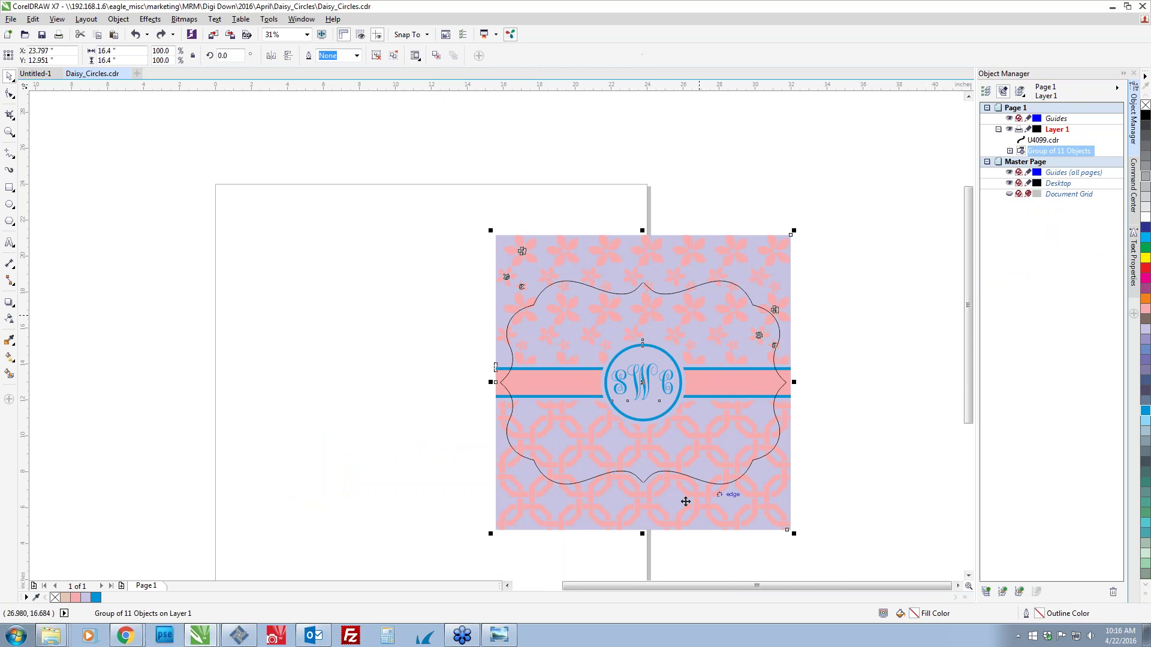
Move the group of 11 design objects off the U4099 outline, to about X 4.6, Y 17.0 inches.
key(ctrl+shift+z)
key(ctrl+shift+z)
key(ctrl+shift+z)
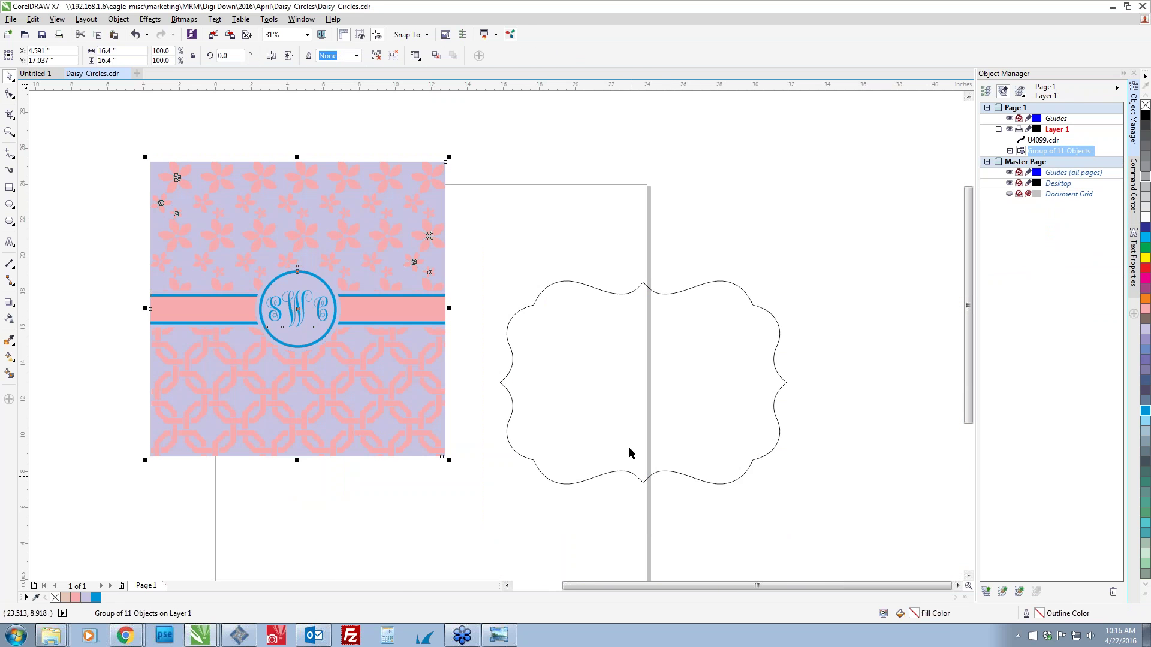
Switch to the photographs folder window and bring the family photo into the drawing again at full size.
key(alt+Tab)
key(alt+Tab)
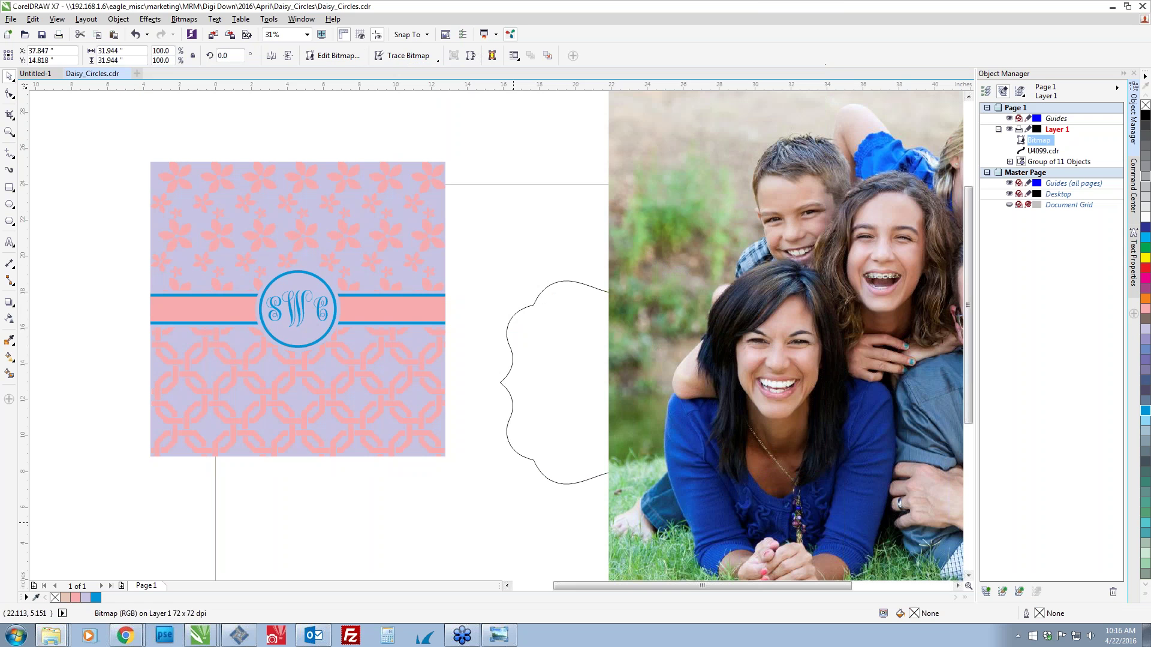
Scale the family photo down to about 12.13 inches square and place it at the U4099 outline's upper edge.
key(Escape)
drag(856, 329, 736, 326)
scroll(526, 164, down, 1)
drag(508, 106, 591, 192)
drag(651, 252, 615, 186)
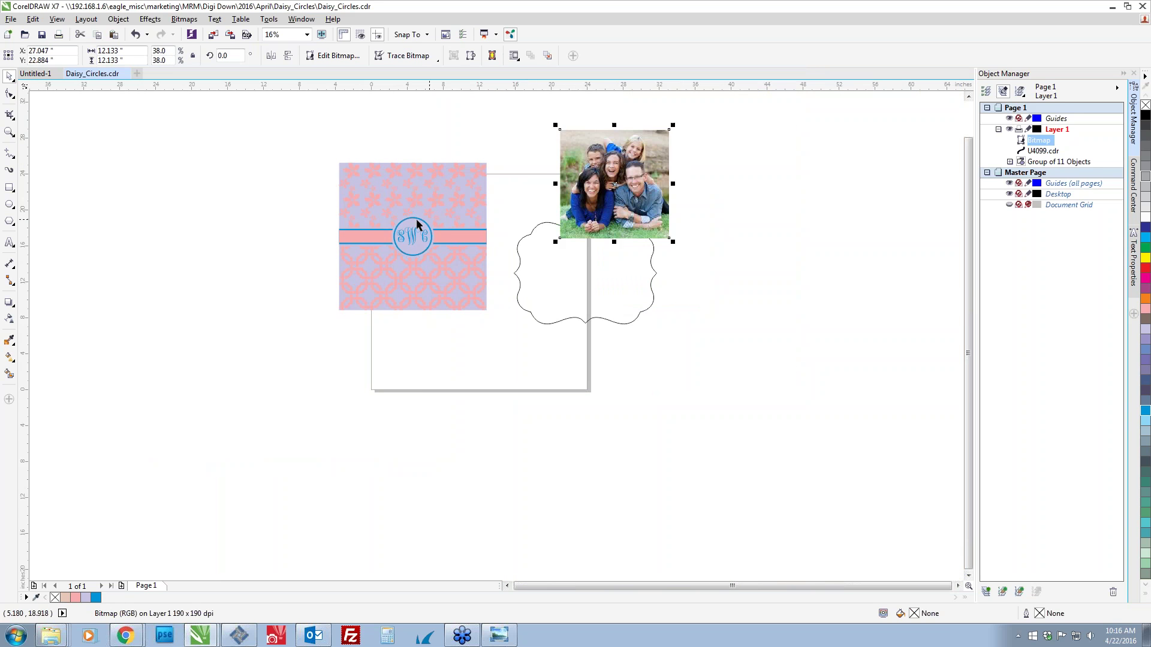
Ungroup the design of 11 objects and delete the monogram text from its centre circle.
scroll(417, 225, up, 1)
click(411, 254)
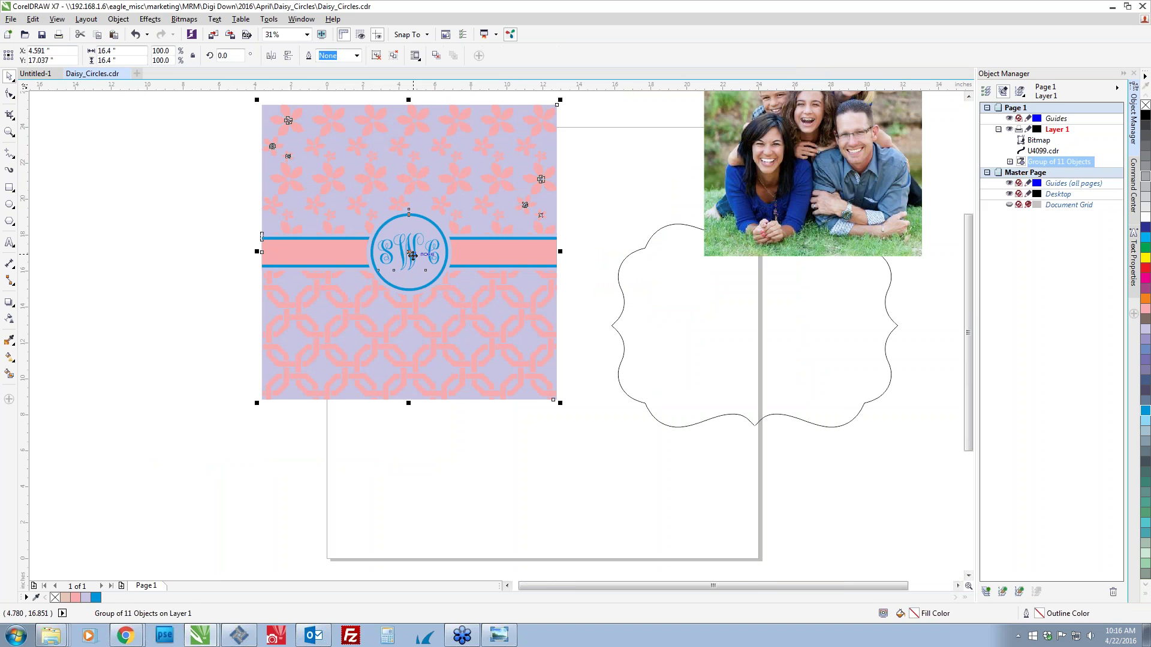
key(ctrl+u)
click(588, 218)
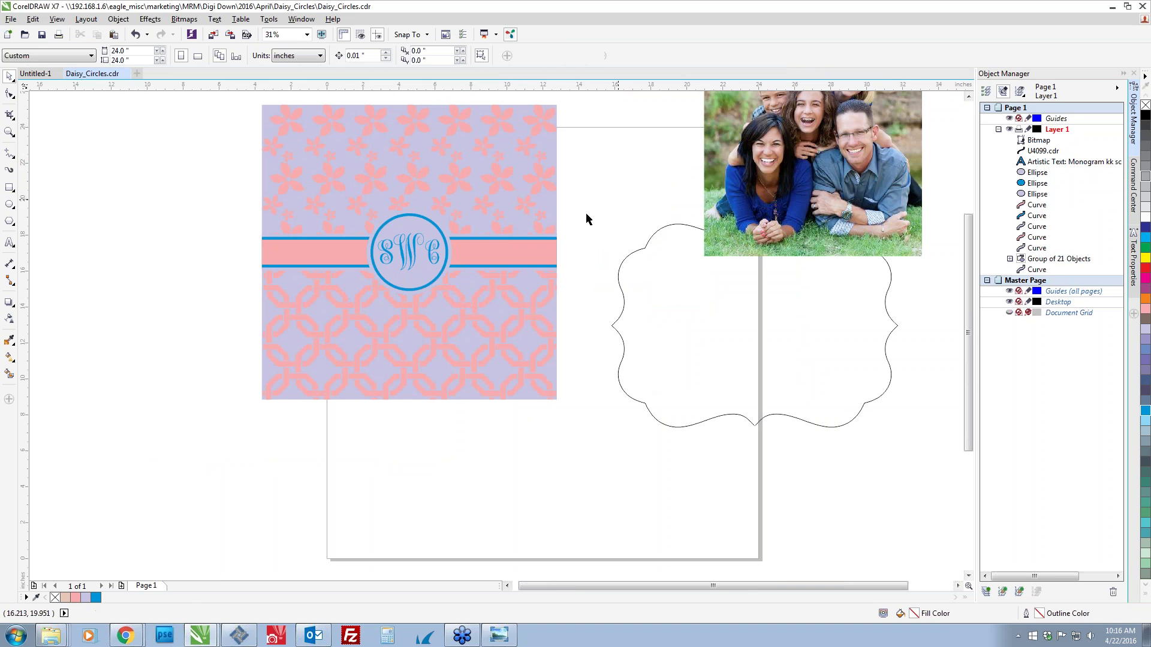
click(412, 264)
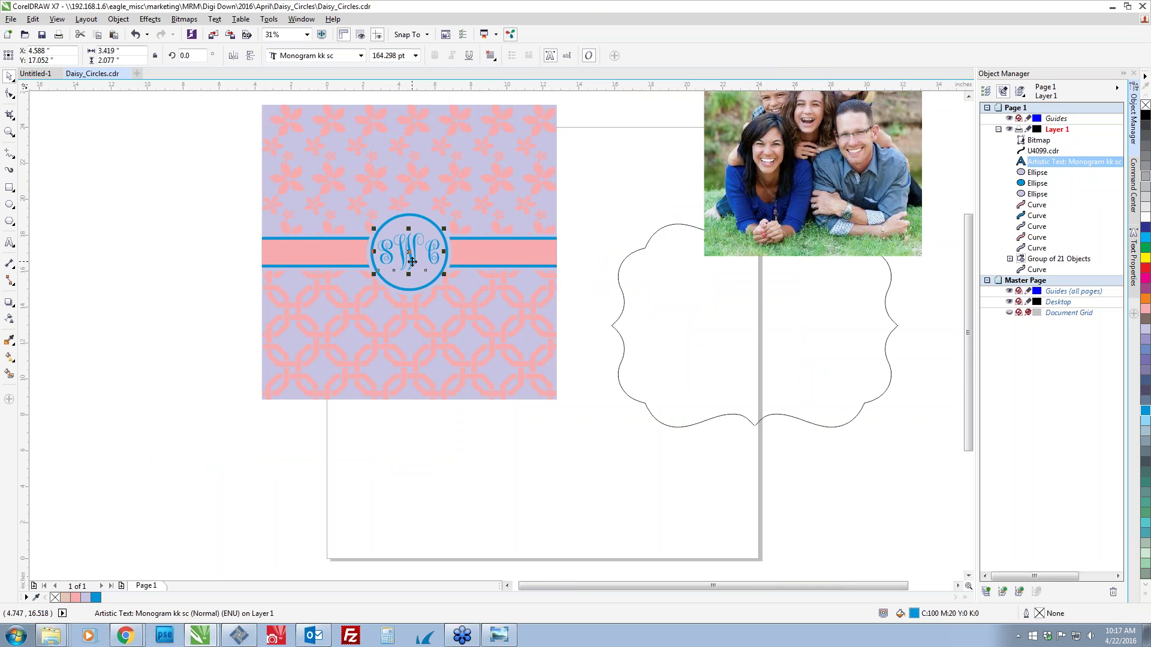
key(Delete)
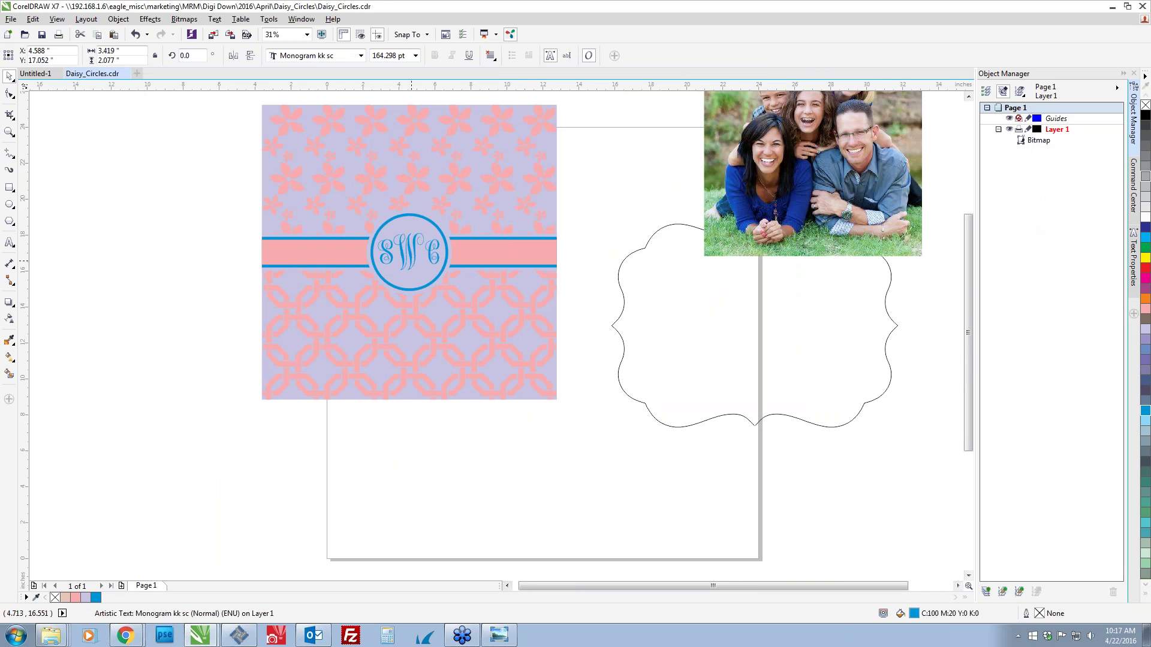
Move the family photo closer to the design and PowerClip it inside the design's centre circle.
drag(803, 183, 707, 263)
right_click(629, 178)
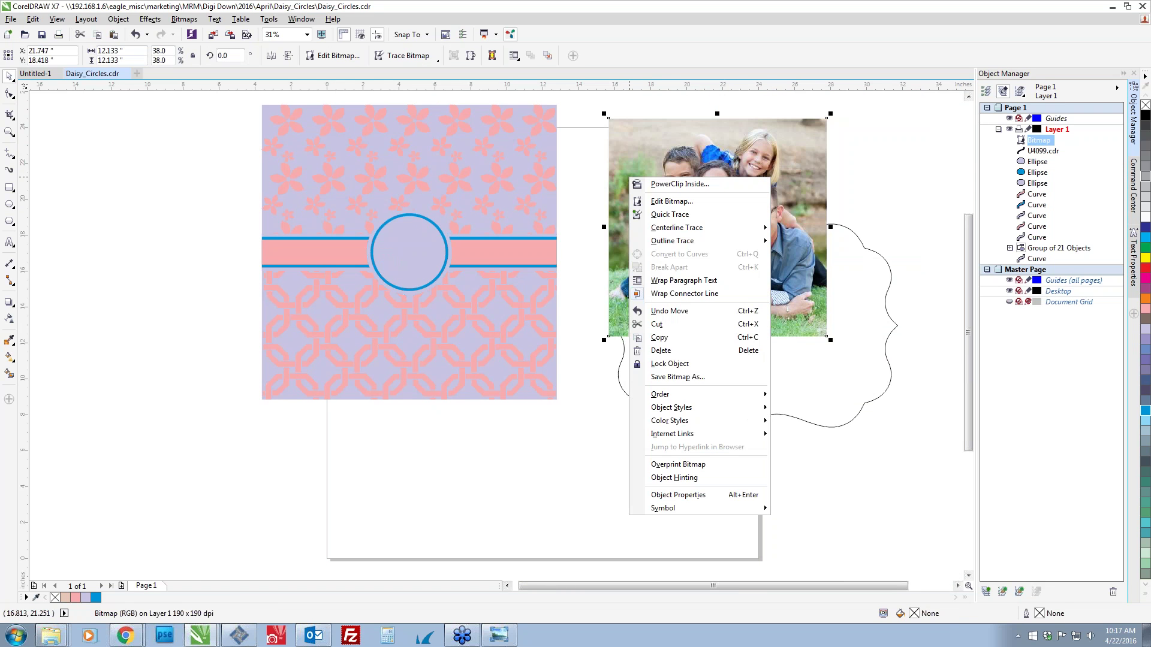
click(648, 185)
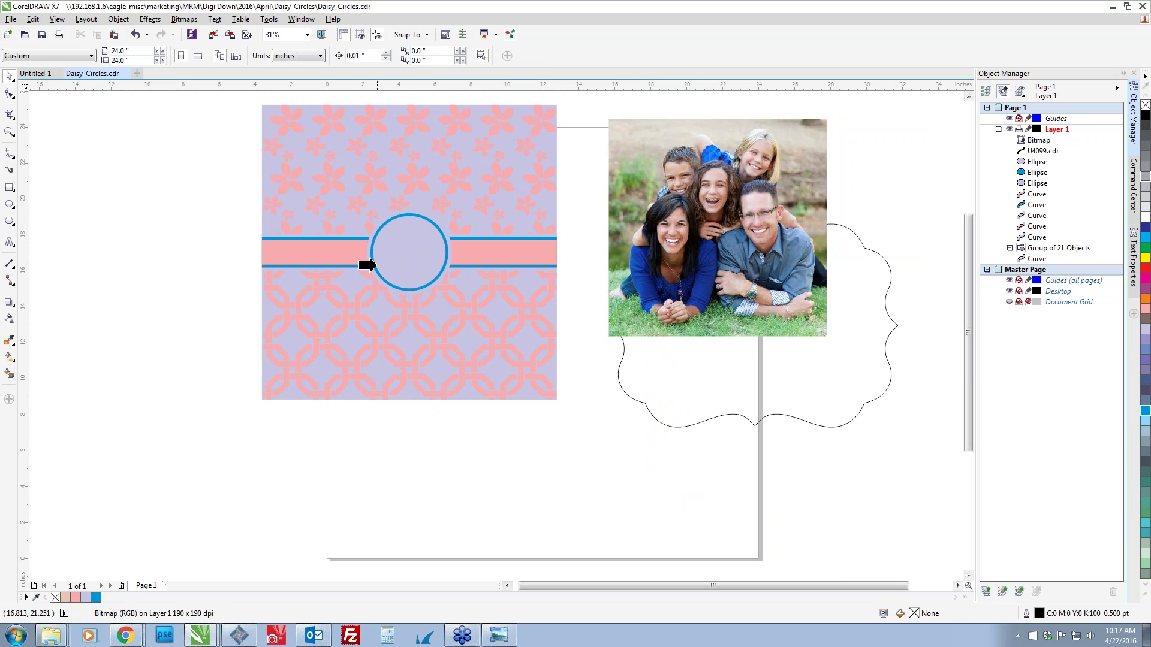
click(376, 265)
scroll(407, 249, up, 2)
drag(489, 335, 477, 331)
key(ctrl+z)
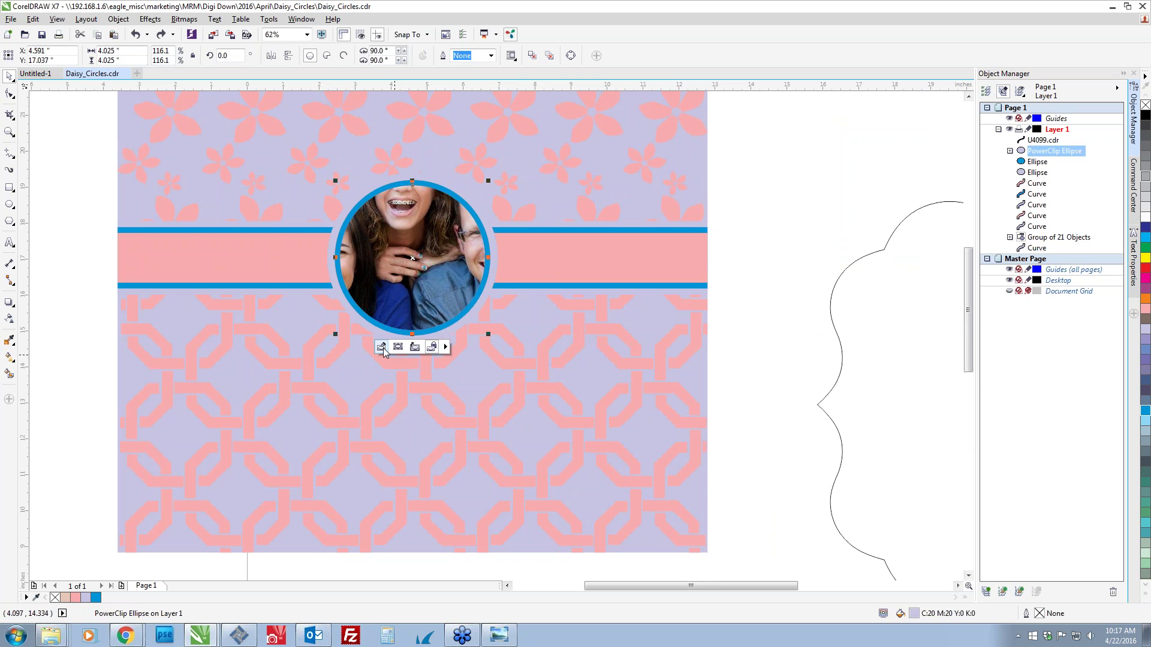
Edit the circle's PowerClip contents, scaling the family photo to about 4.54 inches square, and finish editing.
click(413, 364)
drag(631, 479, 498, 406)
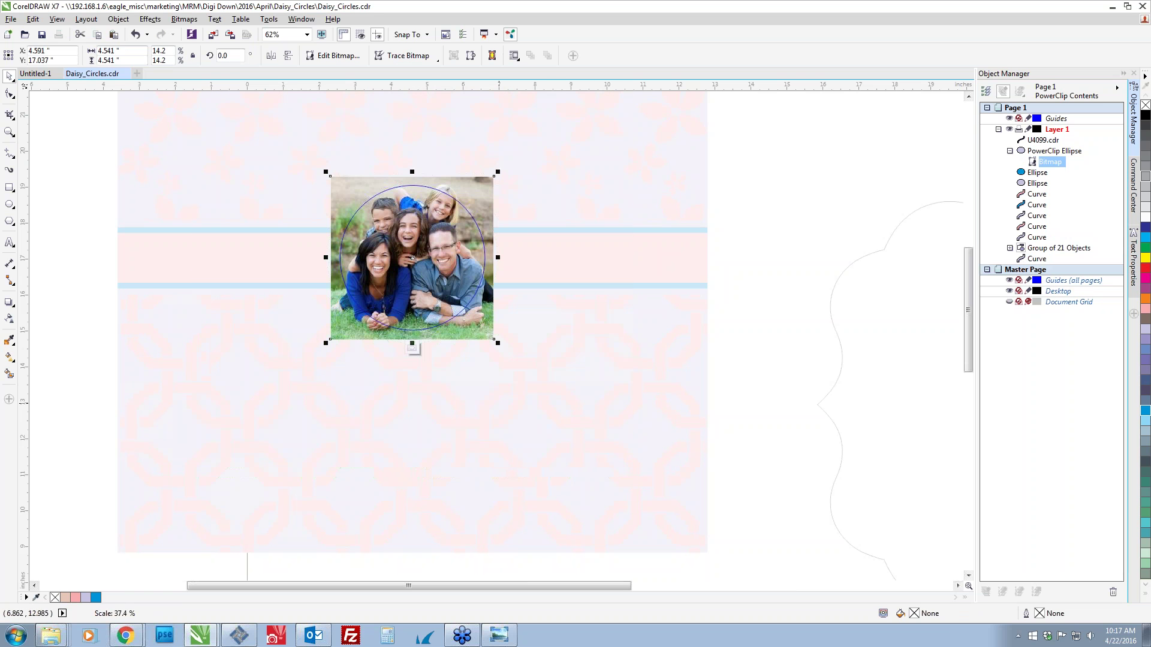
click(412, 349)
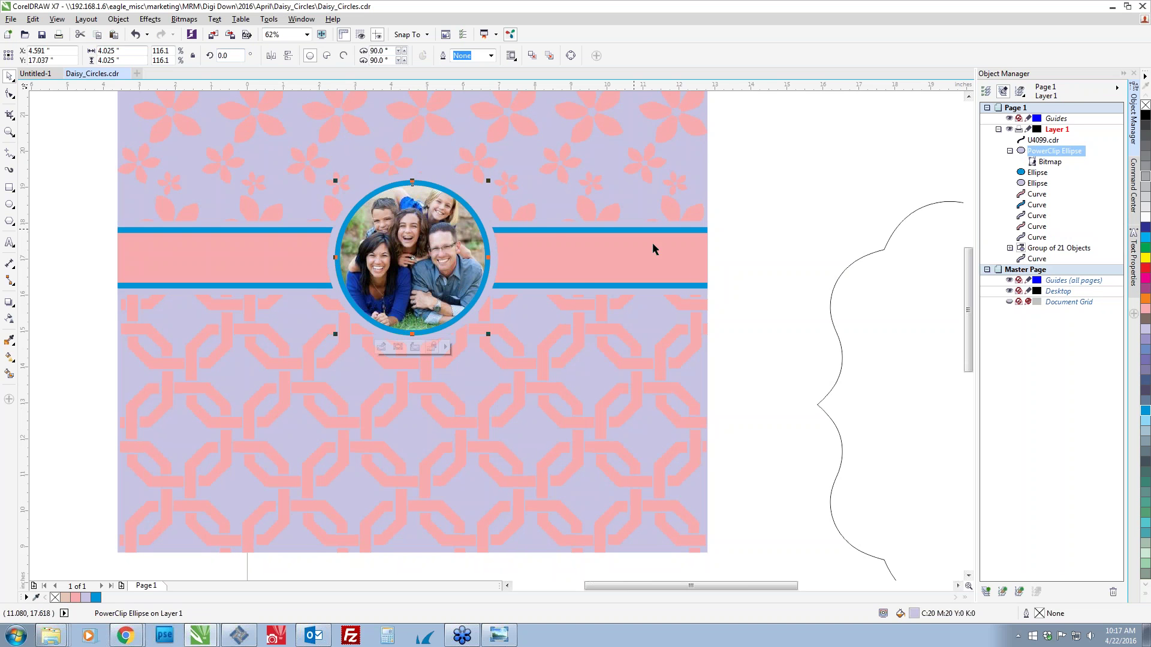
Select all 10 objects of the photo design and group them.
scroll(681, 280, down, 2)
drag(309, 446, 715, 105)
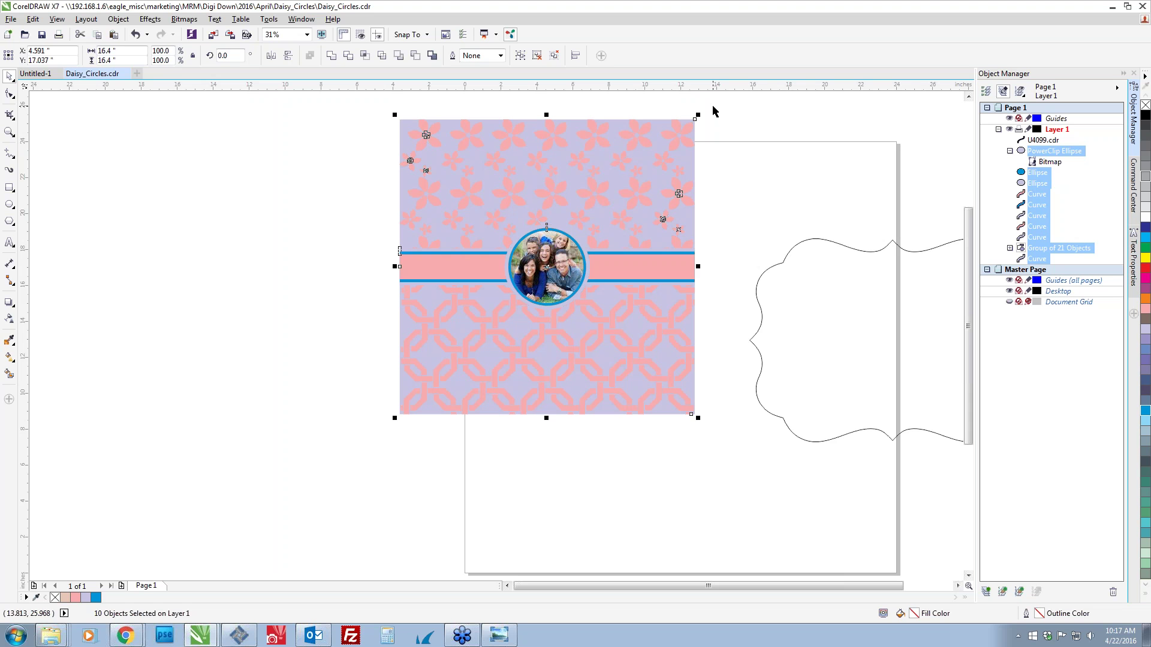
key(ctrl+g)
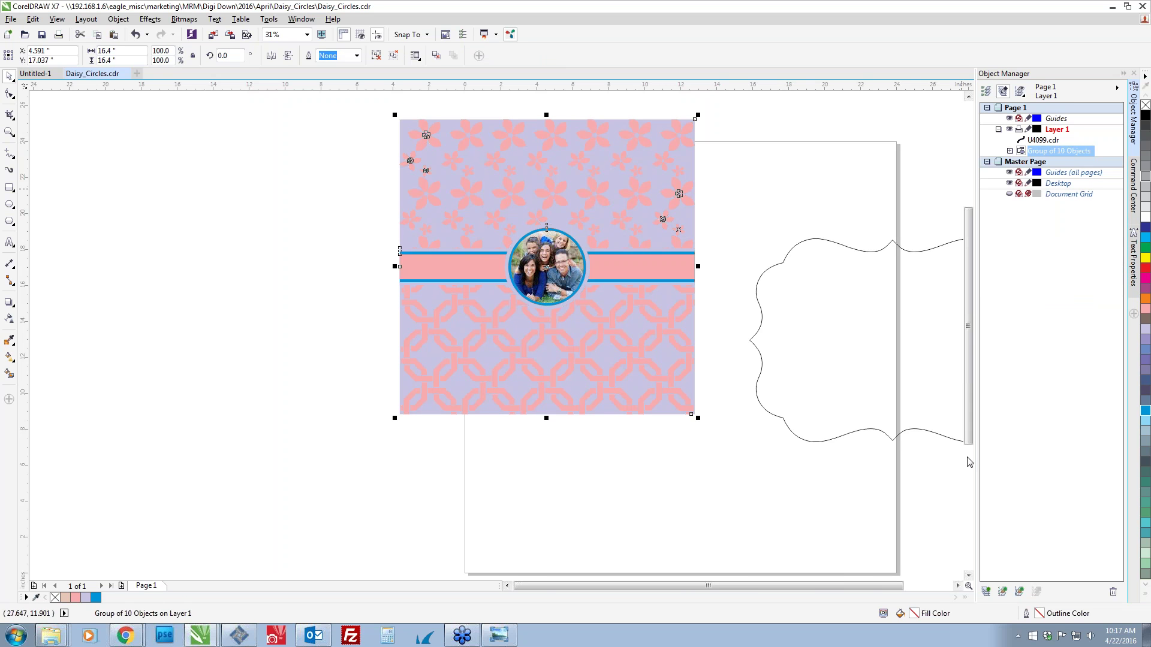
Centre the design group on the U4099 outline both horizontally and vertically.
shift+click(789, 431)
click(616, 386)
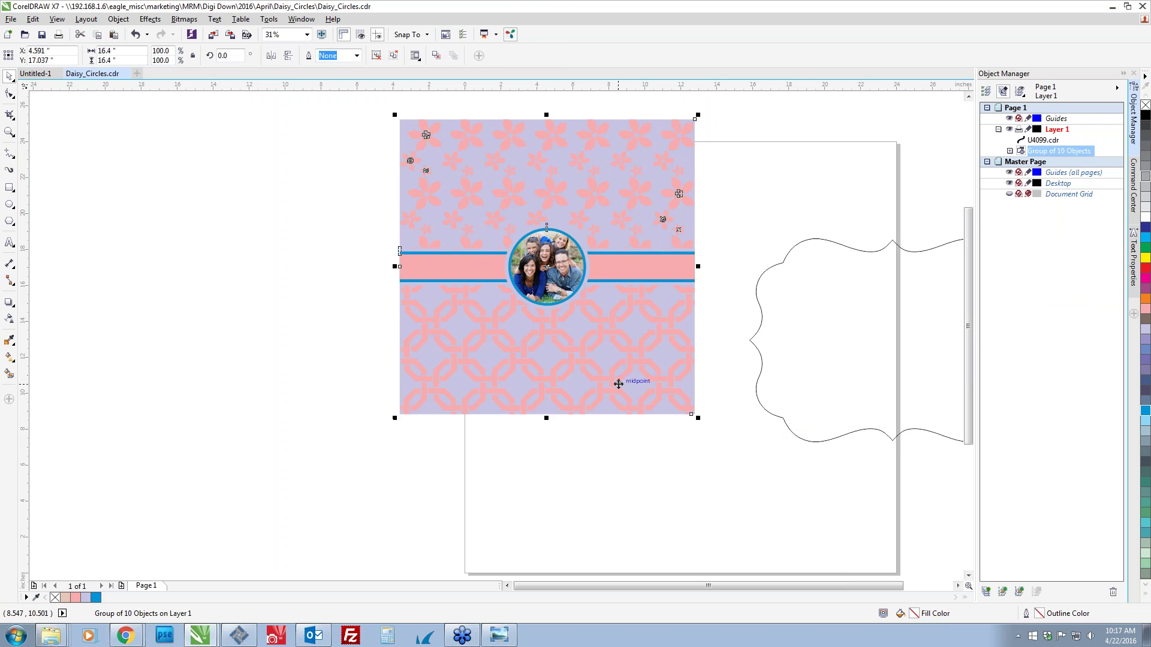
shift+click(790, 431)
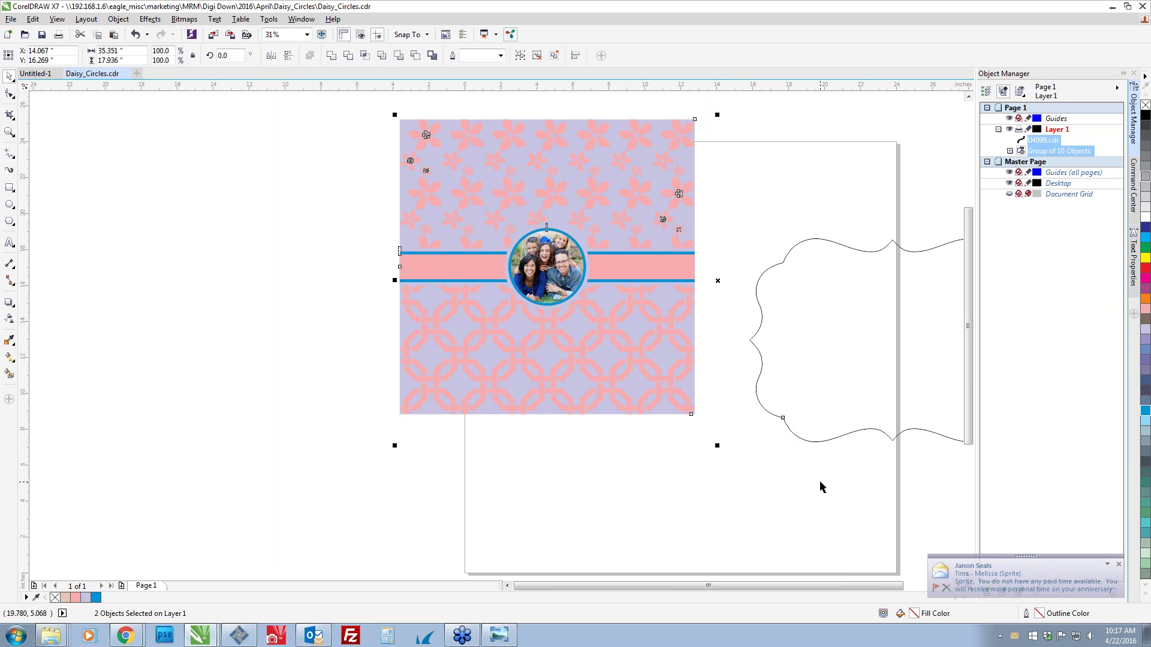
key(c)
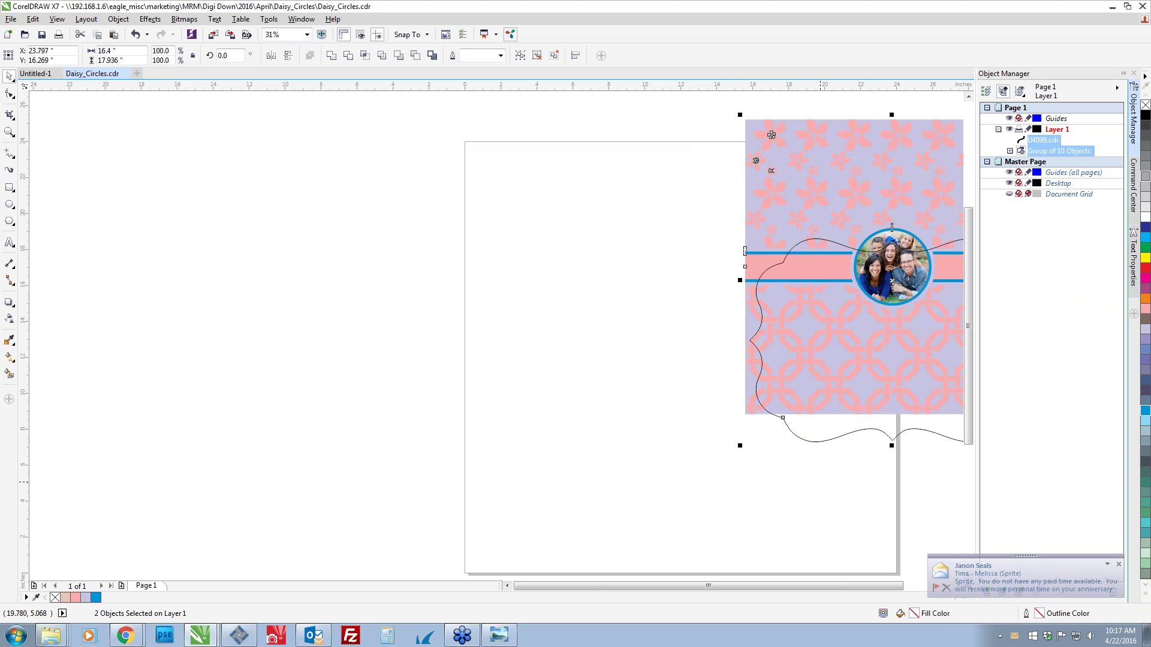
key(e)
drag(862, 523, 544, 465)
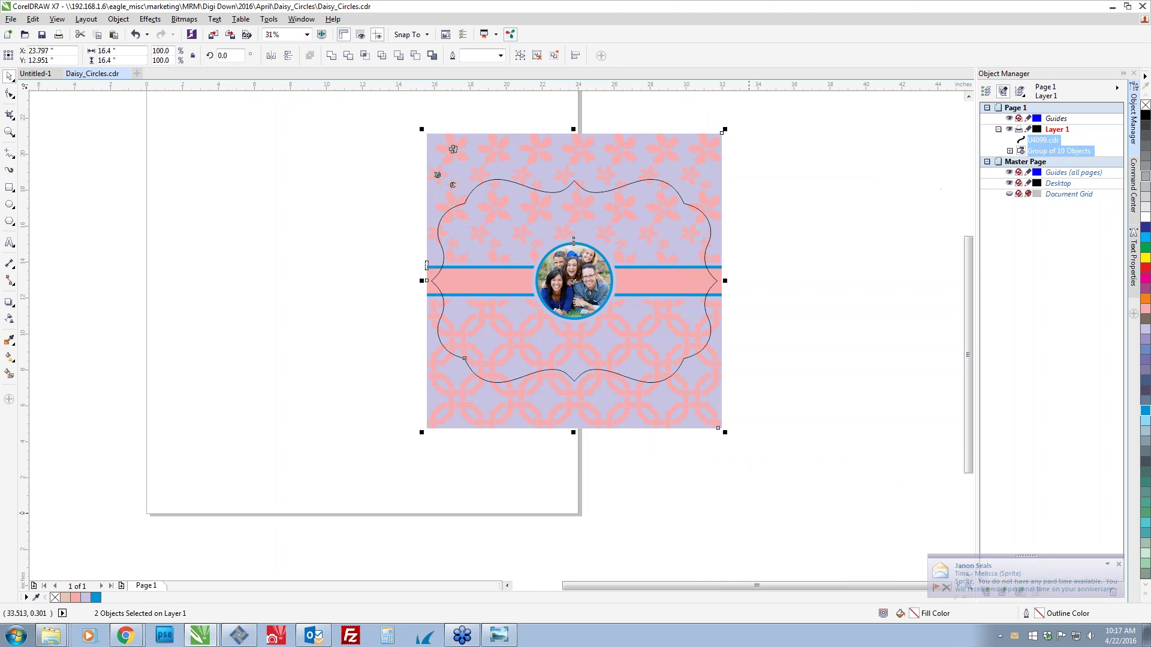
PowerClip the design group inside the U4099 outline and move the filled shape to about X 10.5, Y 15.2 inches.
click(576, 461)
click(609, 398)
right_click(609, 398)
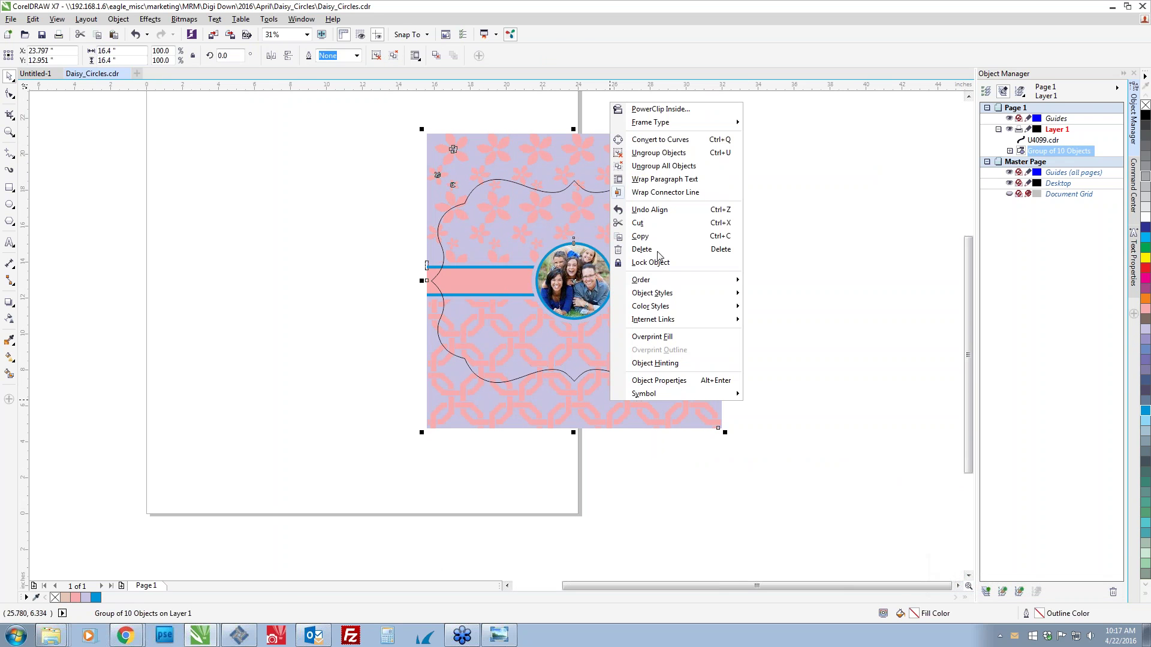
click(659, 109)
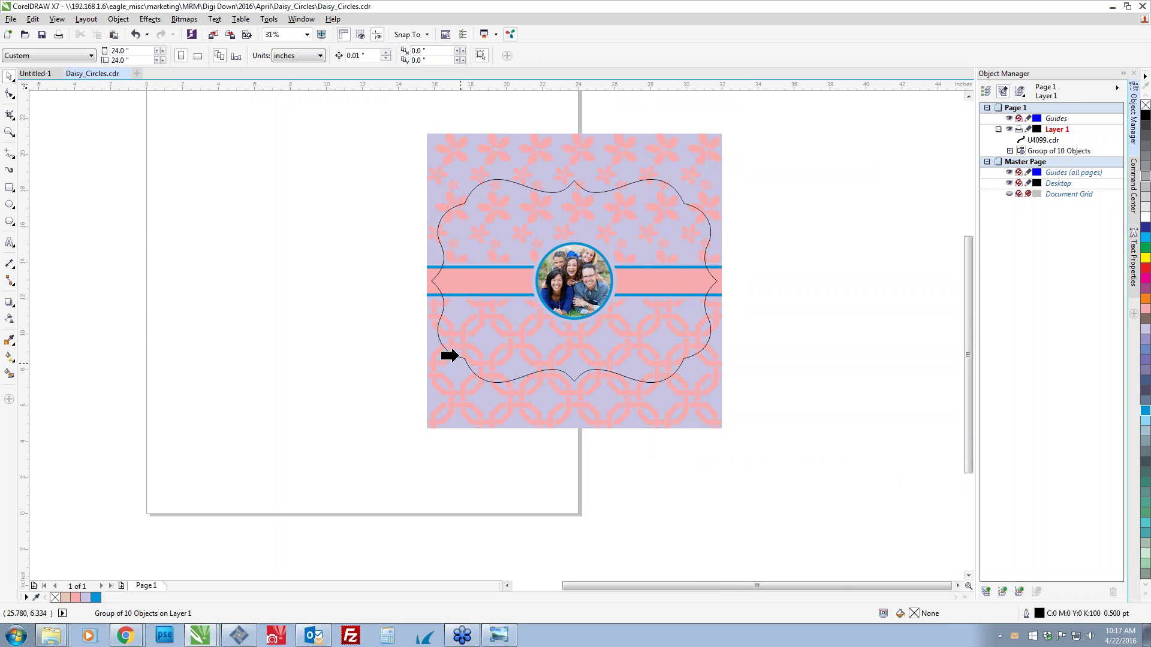
click(455, 356)
click(652, 142)
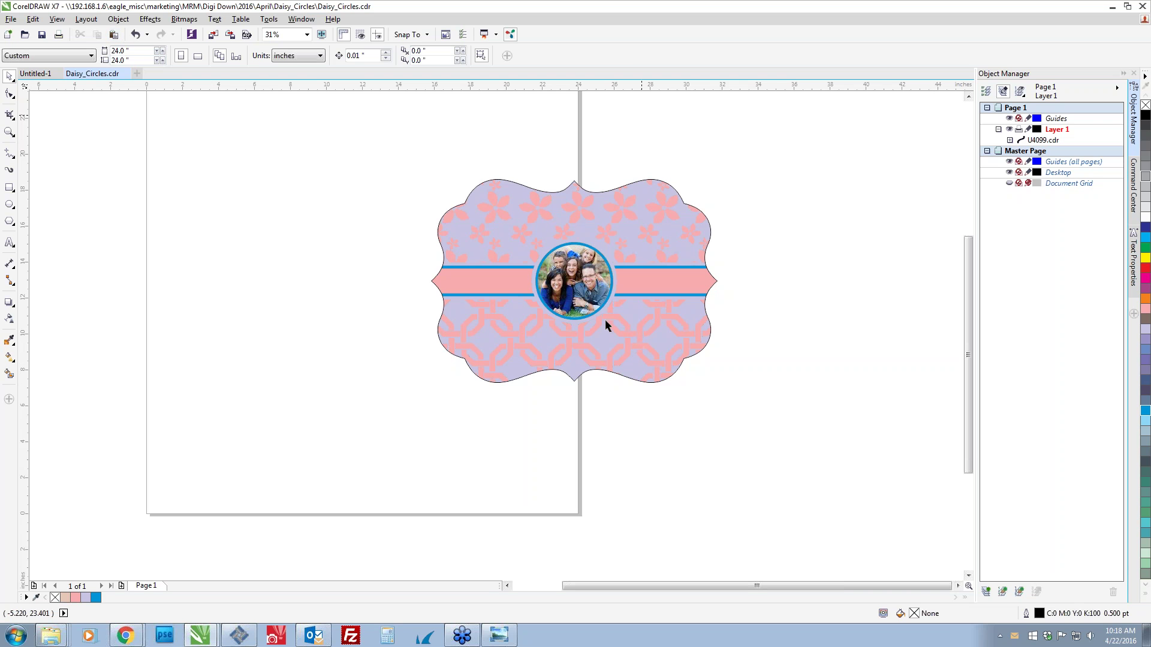
drag(331, 141, 820, 483)
drag(563, 325, 323, 283)
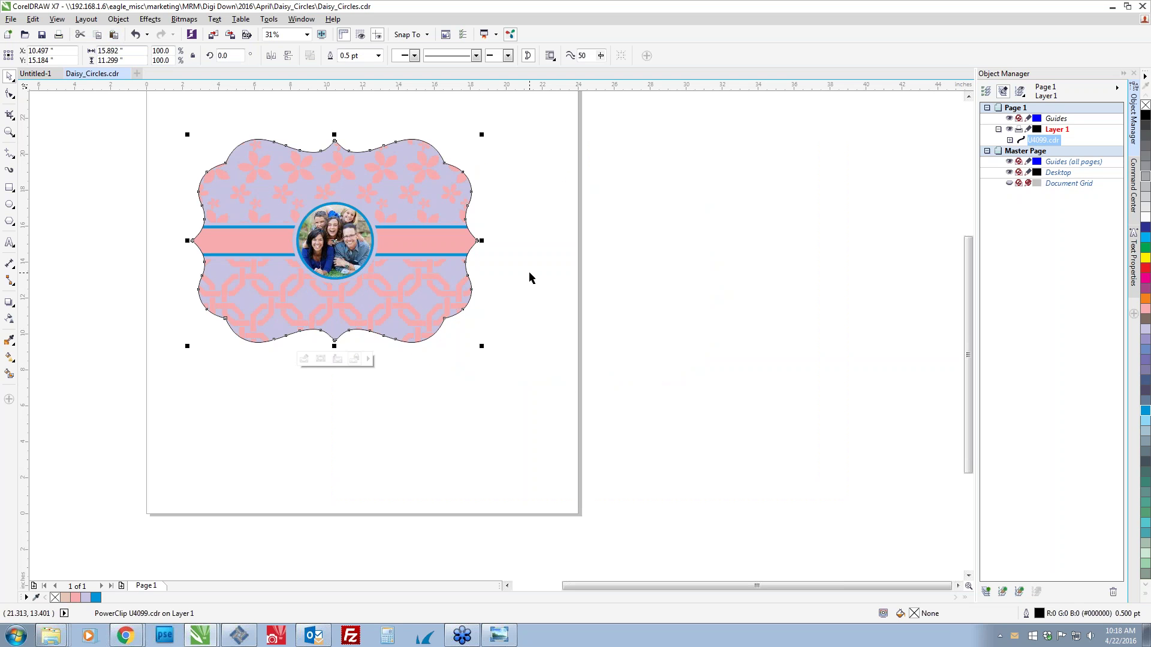
Create a new blank drawing and start opening a file, going up to the April designs folder.
click(137, 73)
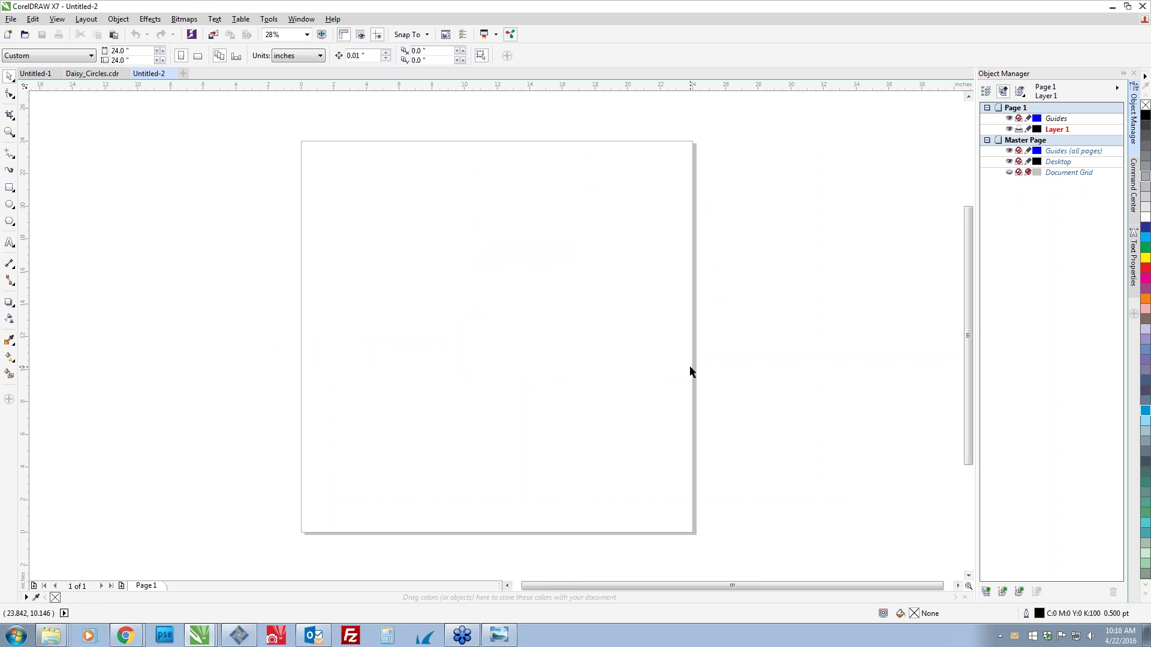
key(ctrl+o)
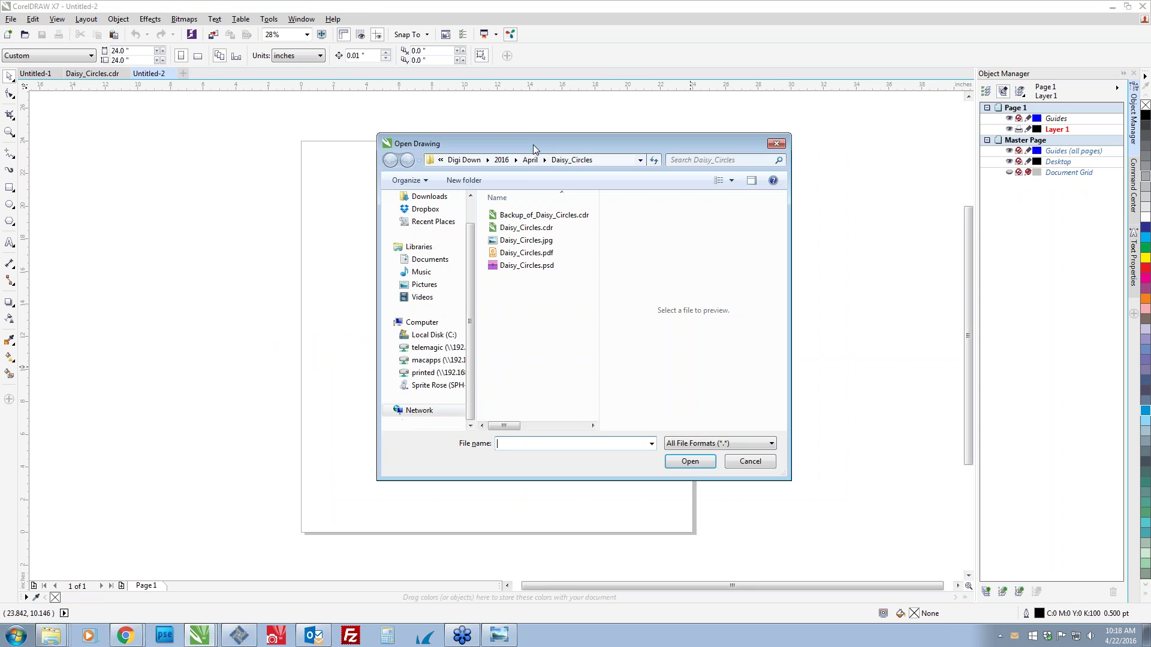
click(531, 162)
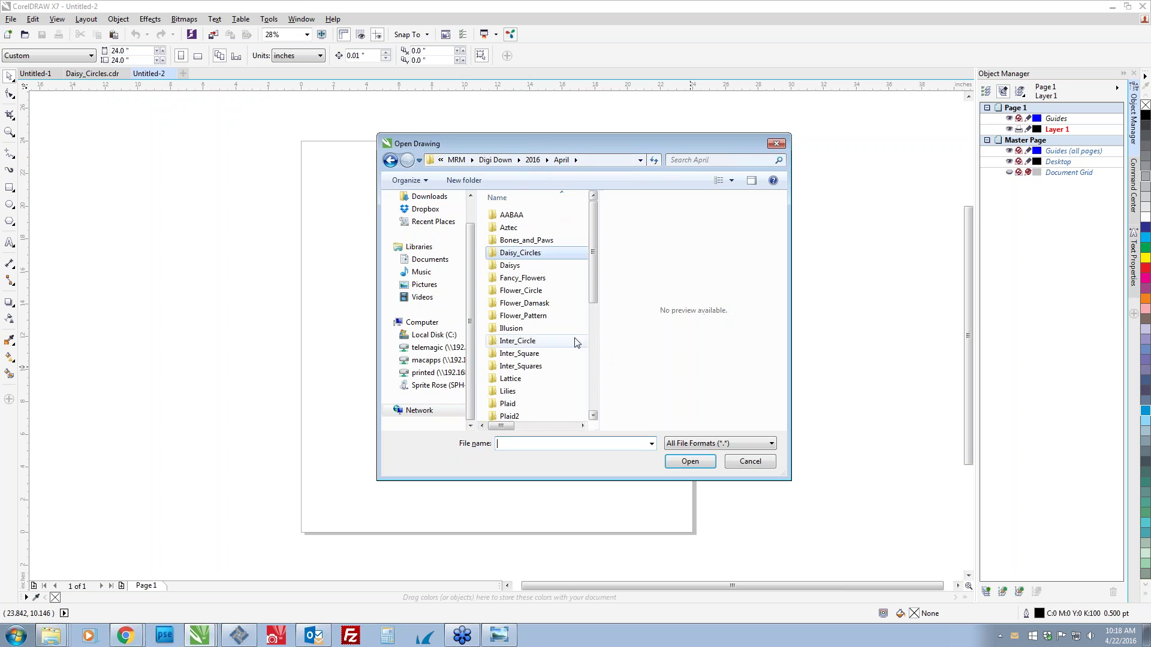
Switch to the web browser and bring up the CondeDesign home page.
key(alt+Tab)
key(alt+Tab)
key(alt+Tab)
key(alt+Tab)
key(alt+Tab)
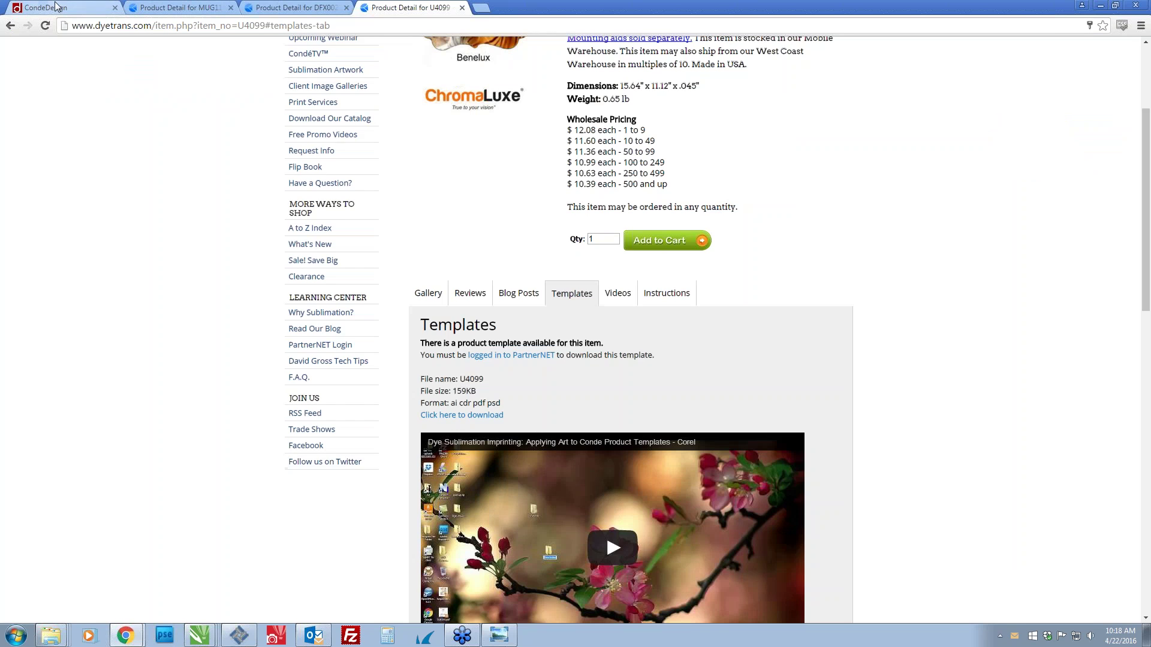
click(60, 7)
click(273, 94)
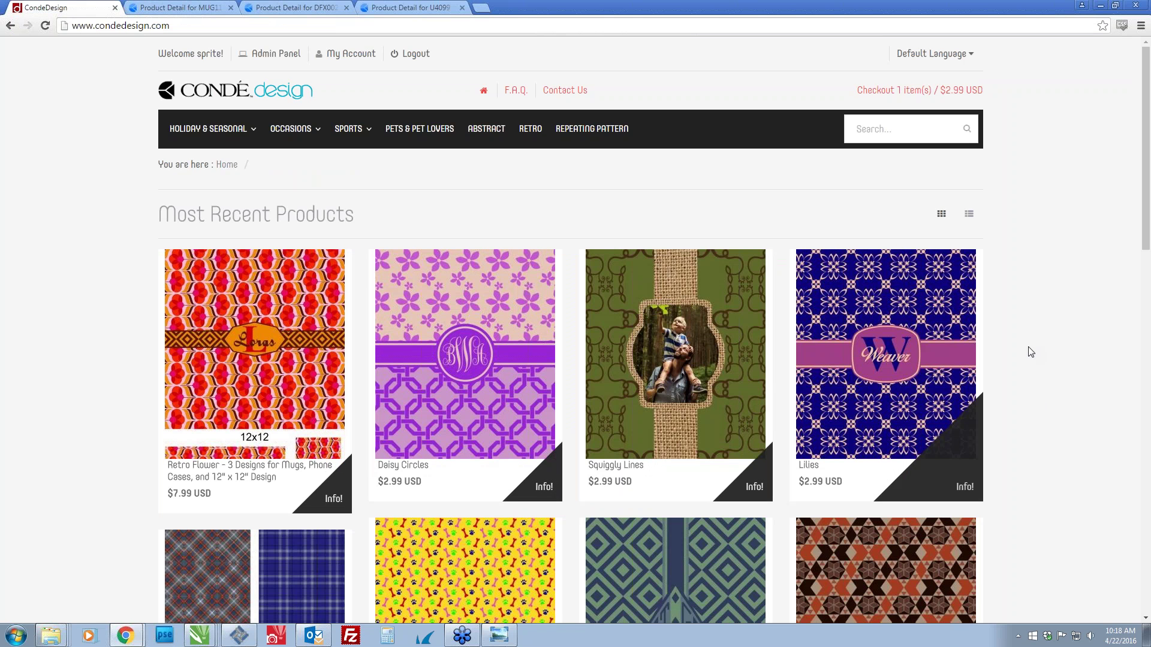
Browse the Most Recent Products catalogue on CondeDesign down to the end, examining the available designs.
scroll(1030, 352, down, 1)
scroll(1031, 351, down, 2)
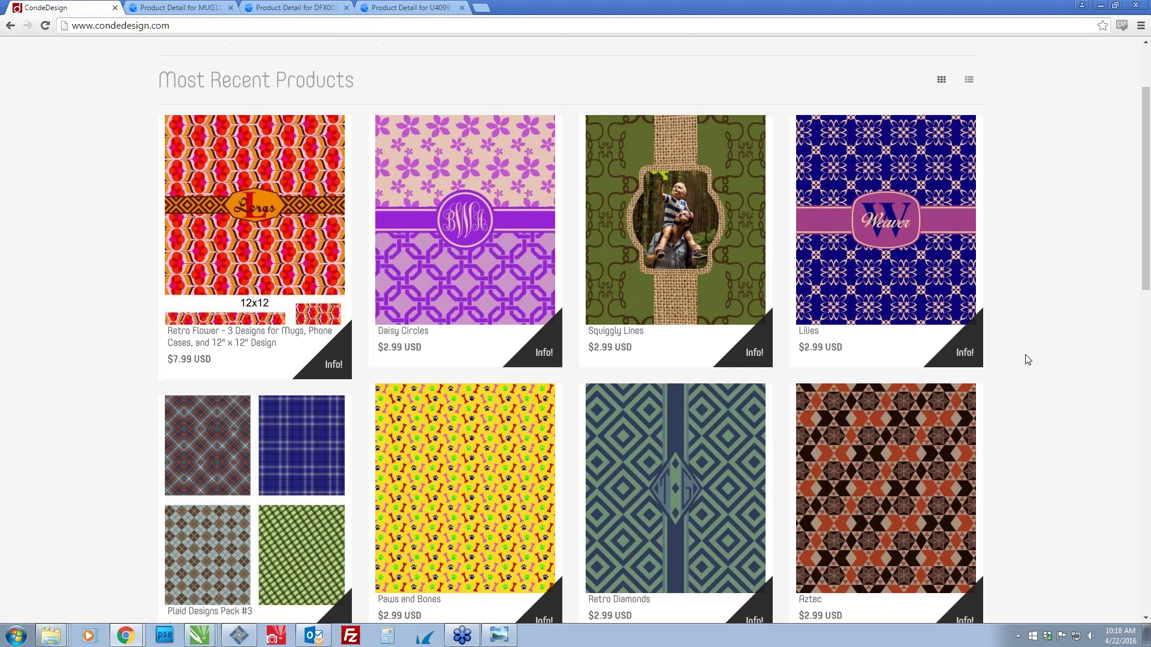
scroll(1027, 359, down, 2)
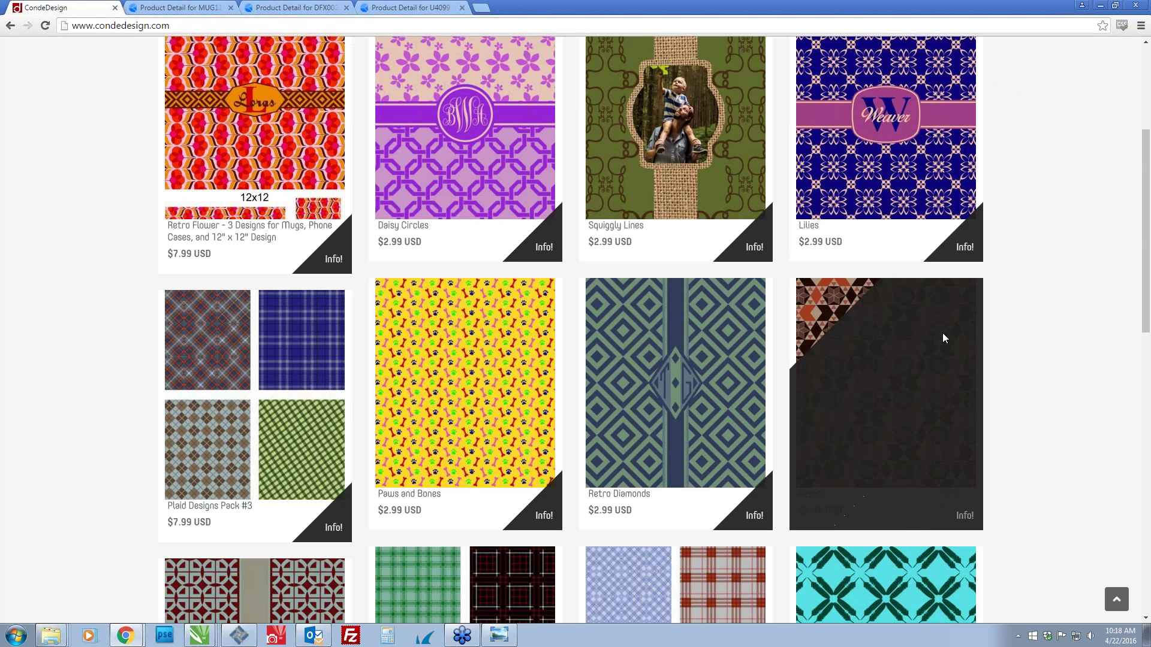
scroll(971, 351, down, 1)
scroll(1007, 375, down, 3)
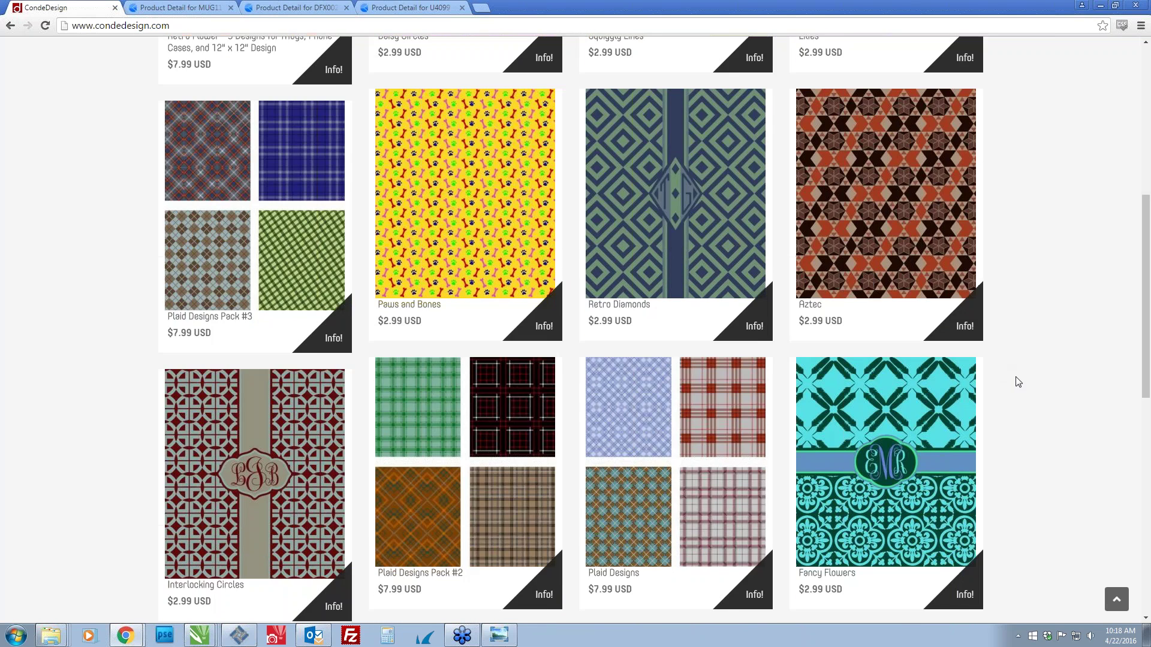
scroll(1018, 382, down, 4)
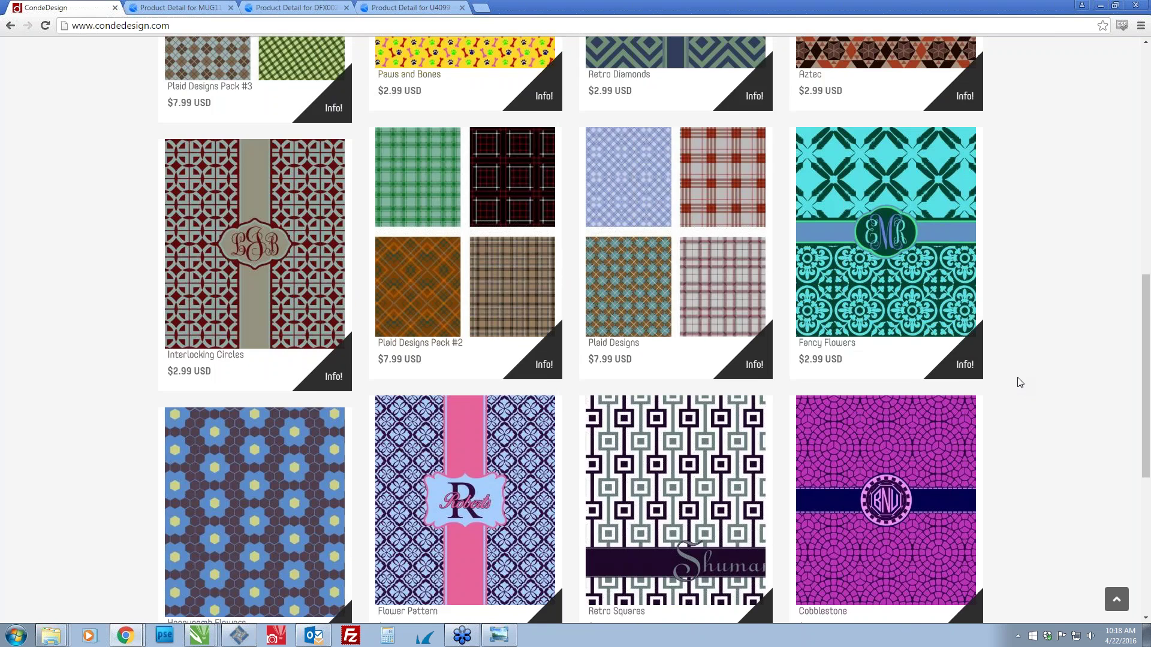
scroll(1020, 382, down, 2)
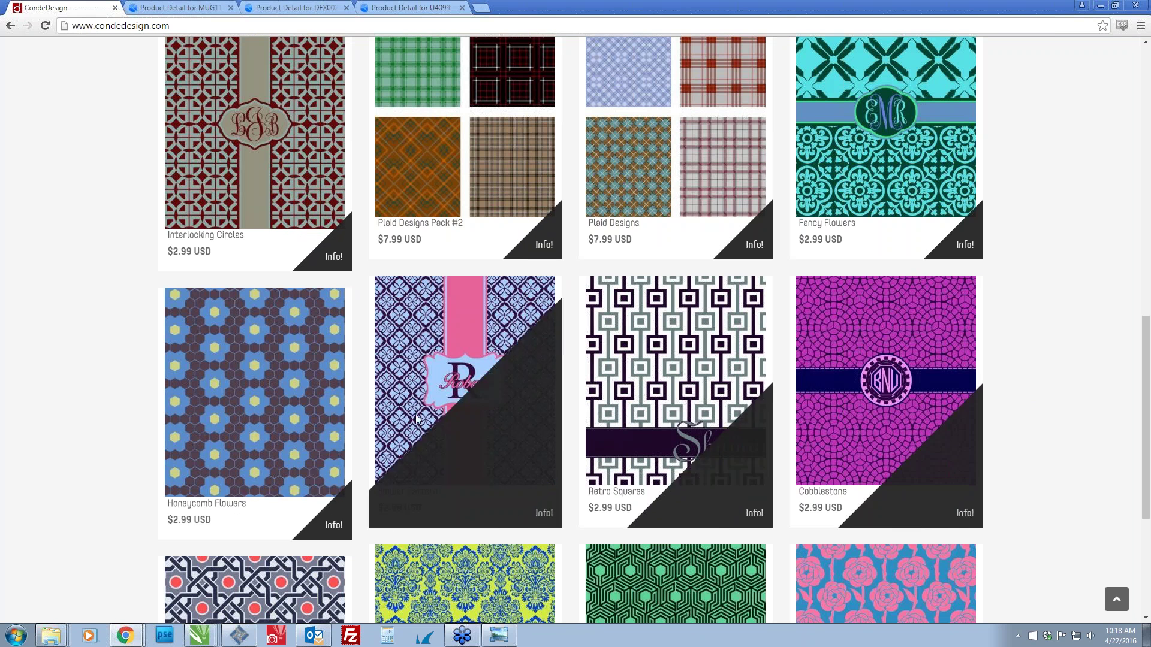
mouse_move(216, 412)
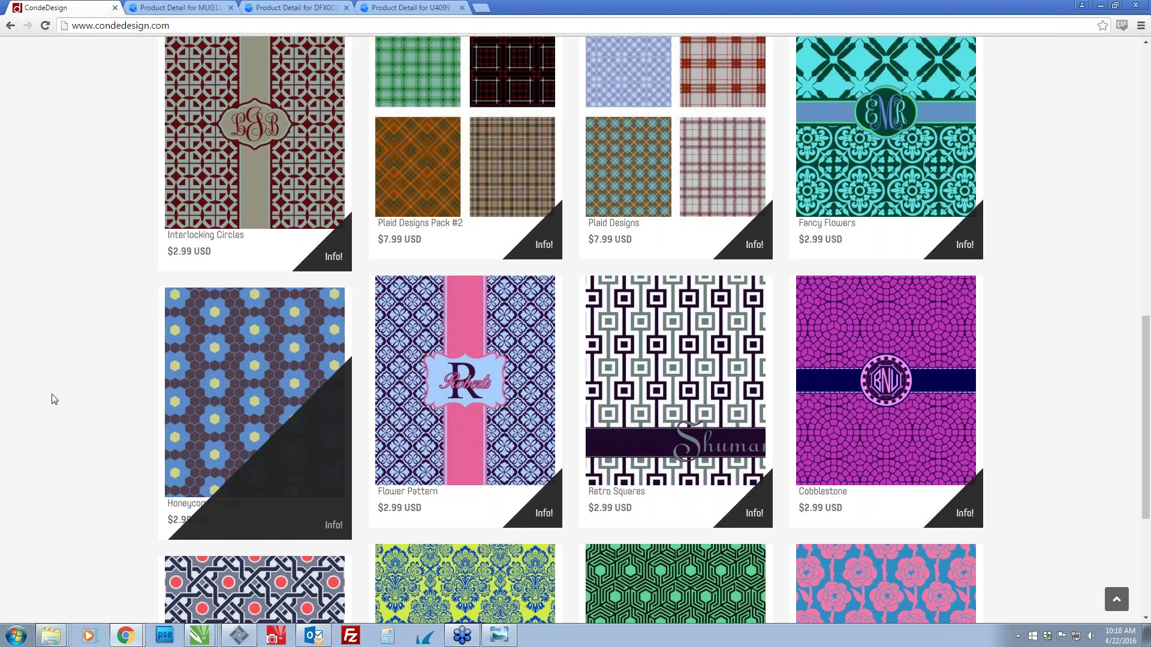
scroll(54, 399, down, 4)
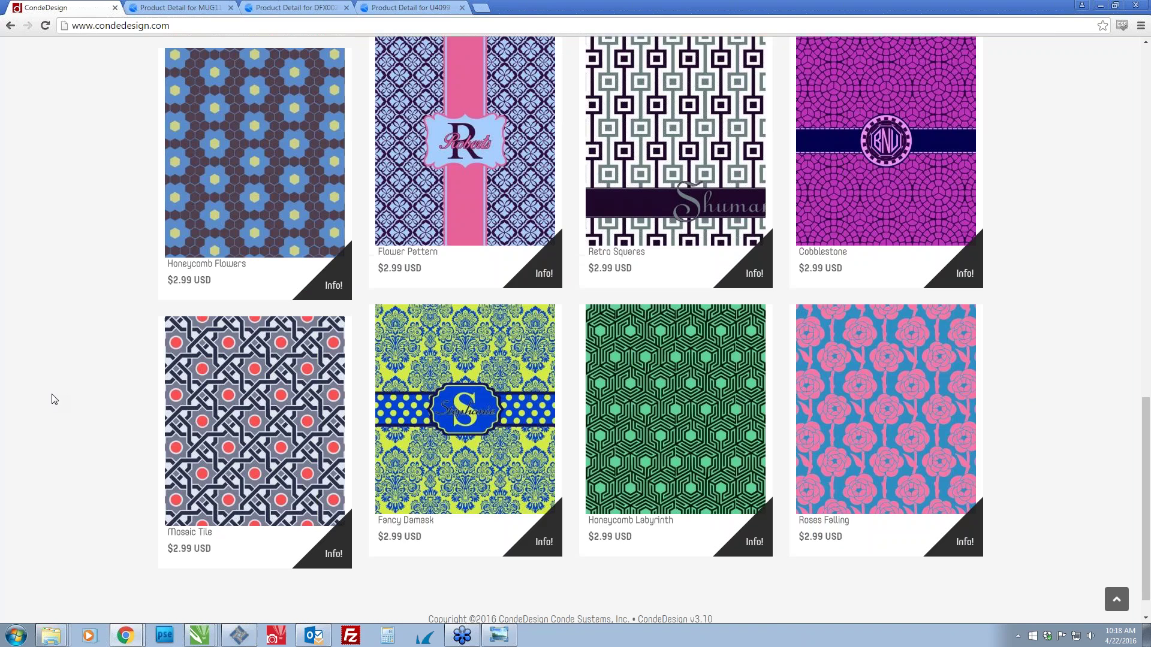
mouse_move(444, 345)
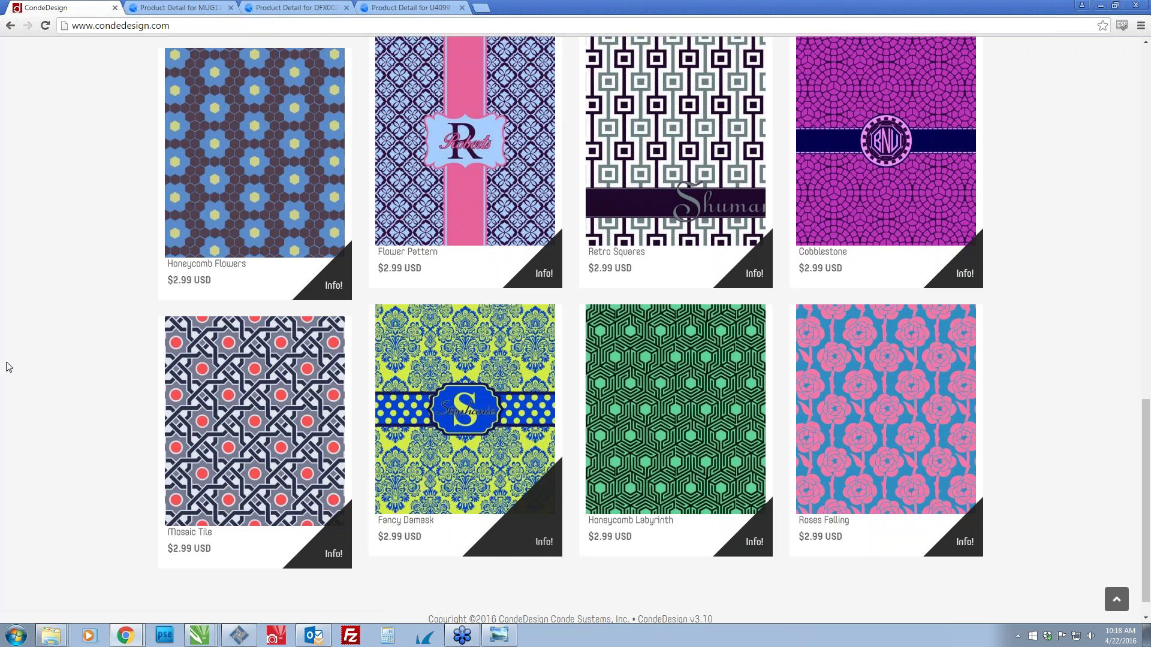
Switch back to CorelDRAW's open-file dialog, look through the April designs folder and go up to the 2016 folder.
key(alt+Tab)
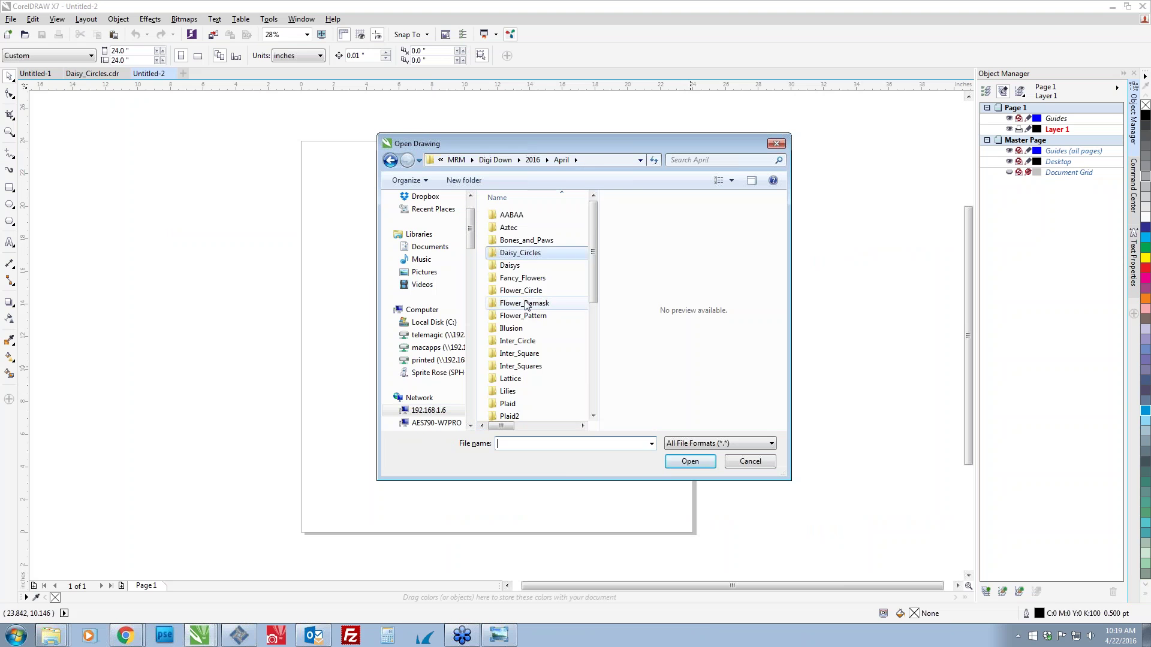
double_click(515, 304)
click(530, 161)
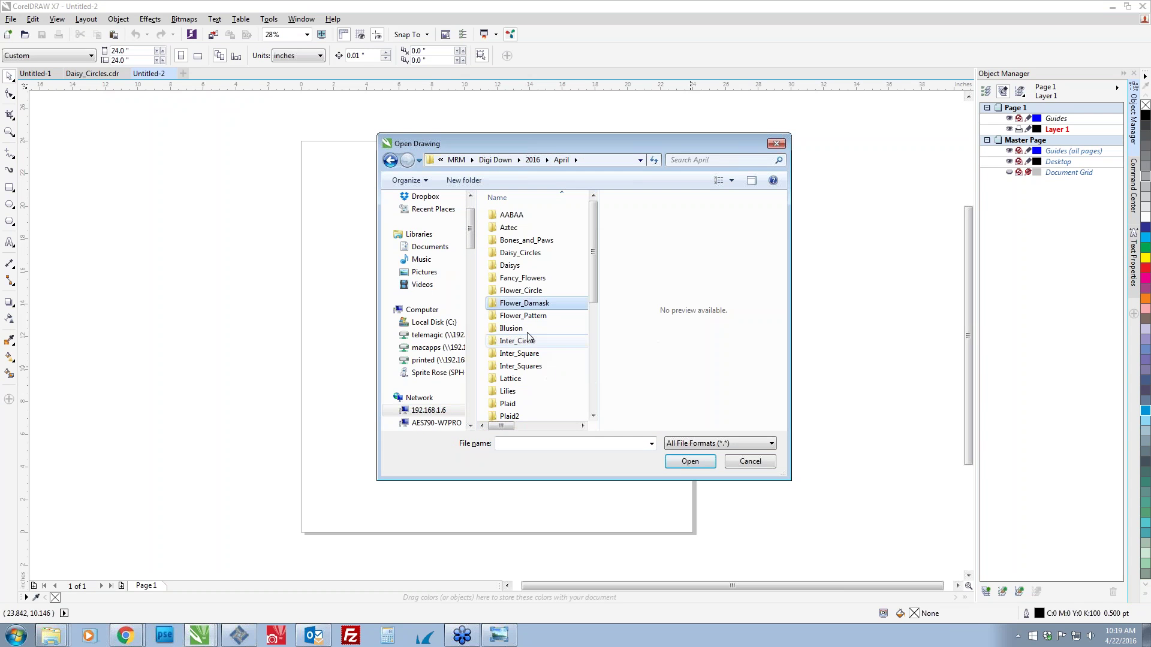
scroll(535, 282, down, 1)
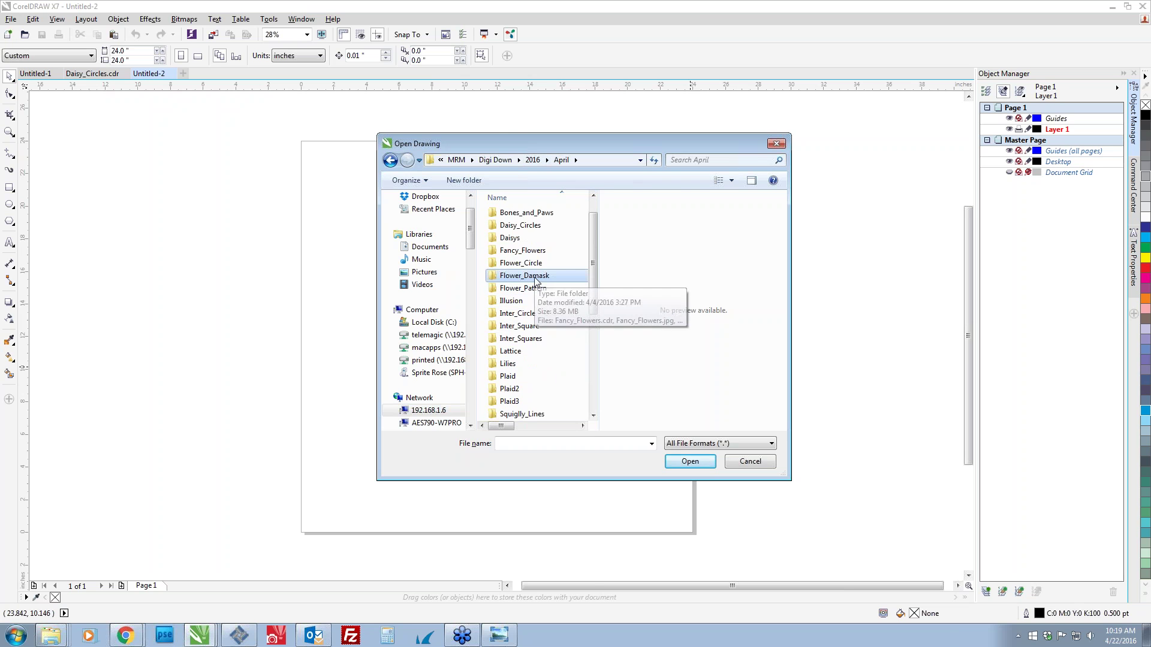
click(534, 160)
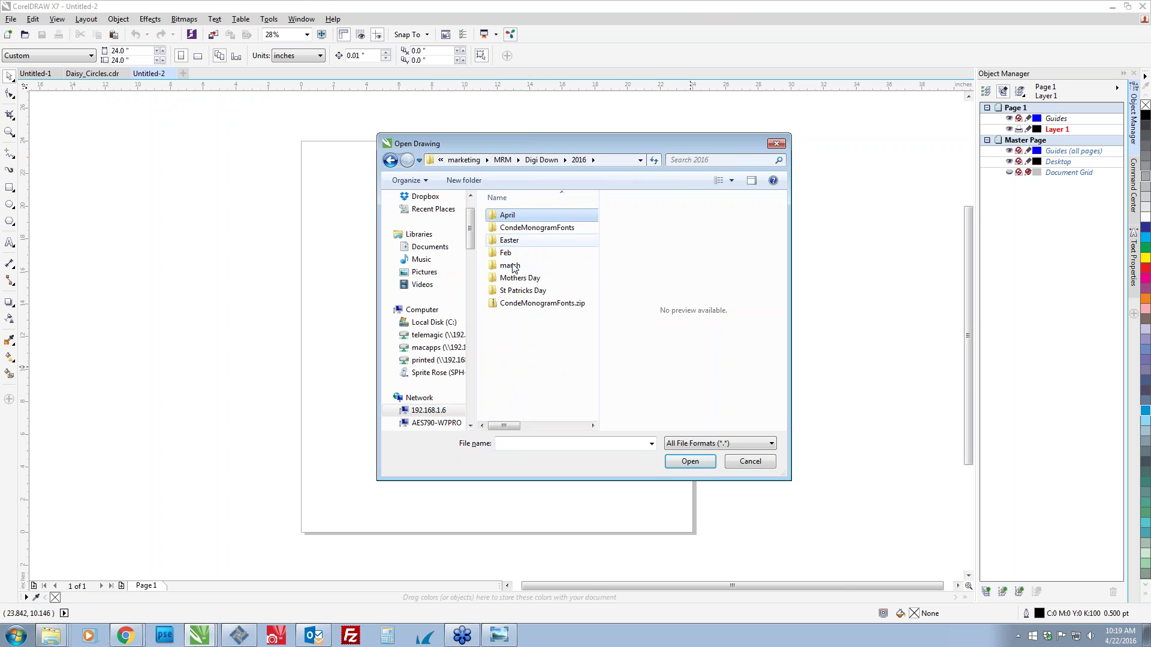
Open Fancy_Damask.cdr from the Fancy_Damask folder inside march and fit the design in the view.
double_click(512, 266)
double_click(522, 240)
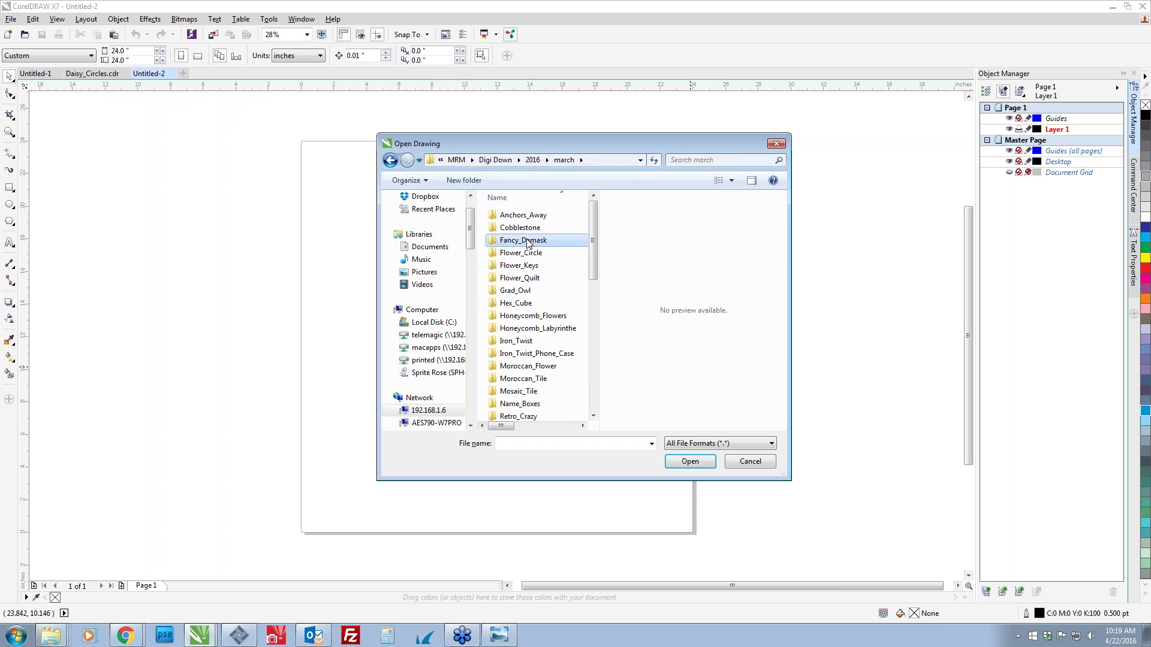
click(528, 215)
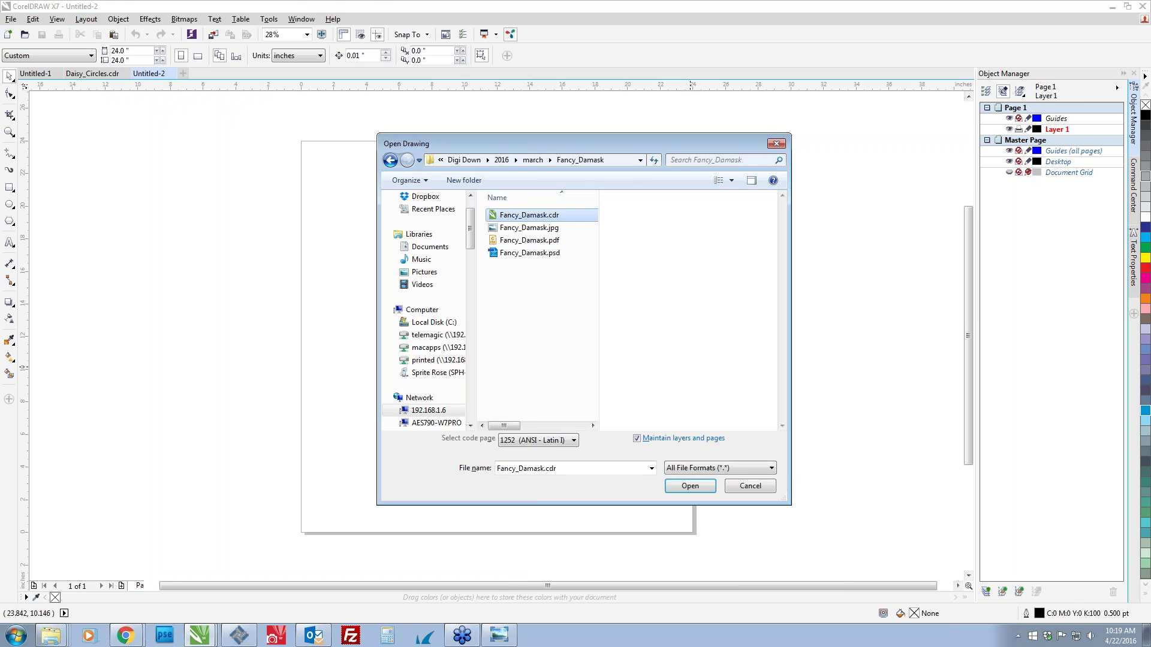
key(Return)
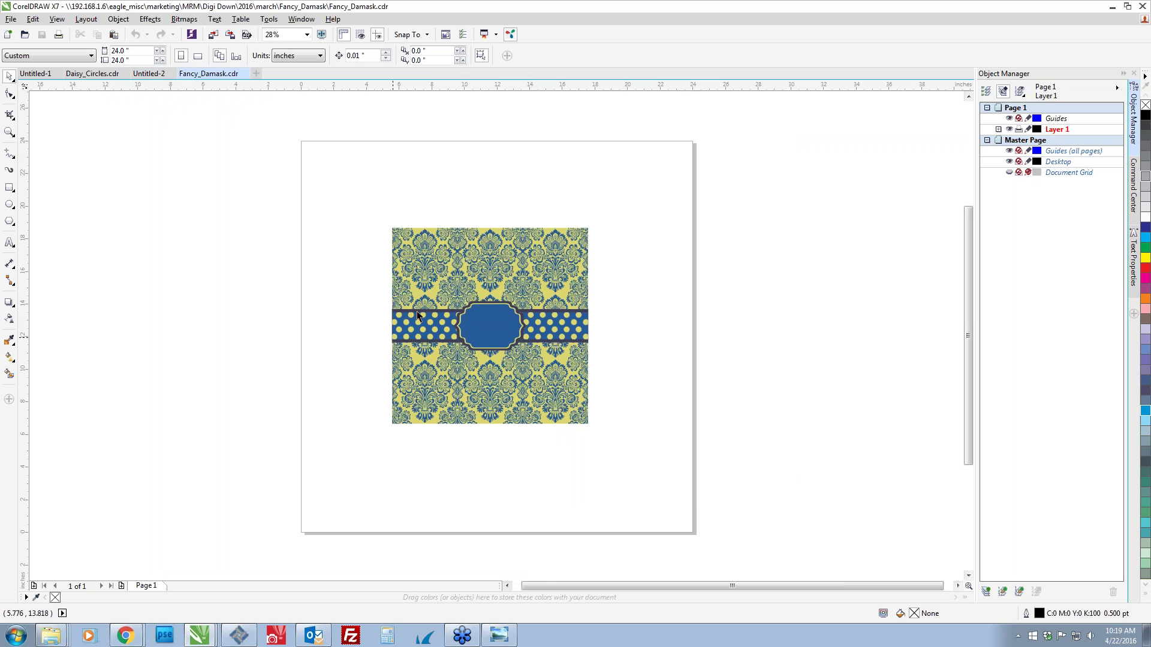
key(F4)
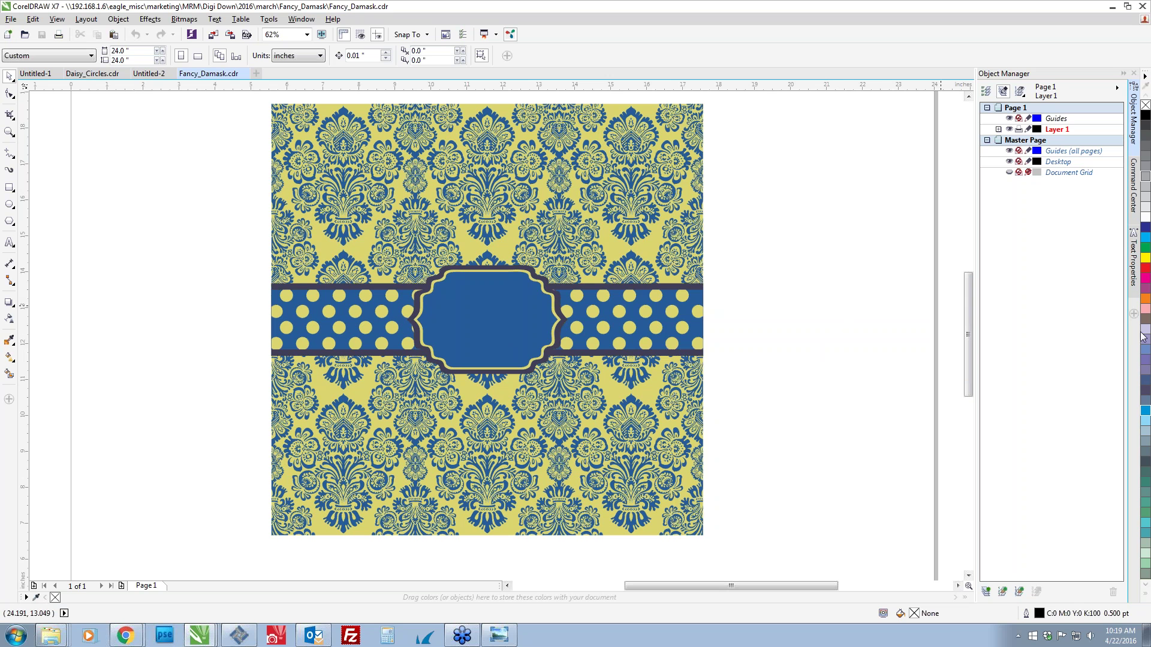
Switch to the Daisy_Circles.cdr drawing and undo the latest edits back to the photo's fitting inside the ellipse PowerClip.
key(alt+Tab)
key(alt+Tab)
key(alt+shift+Tab)
key(alt+Tab)
click(96, 74)
key(ctrl+v)
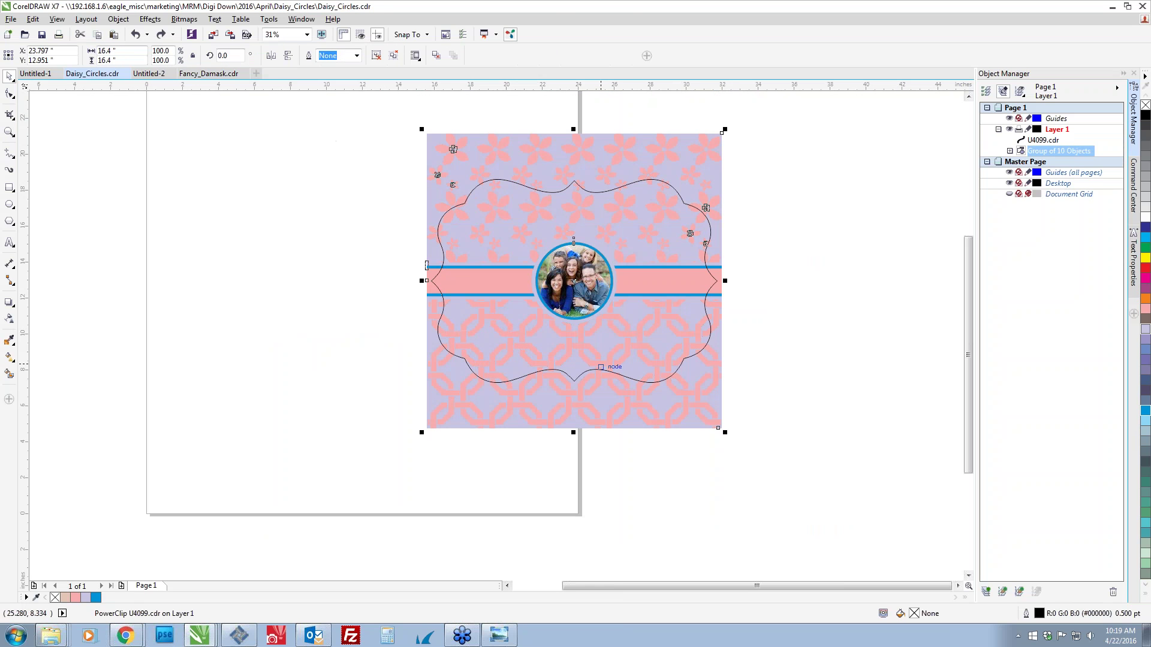
key(ctrl+z)
key(ctrl+z)
key(ctrl+z)
key(ctrl+z)
key(ctrl+z)
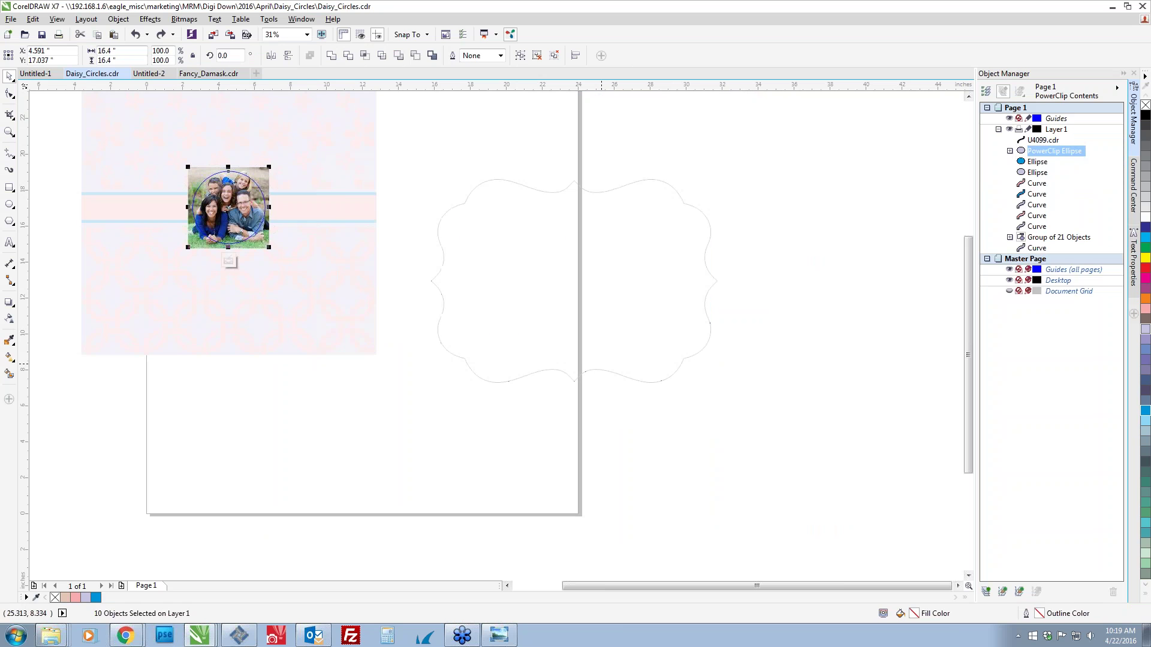
Undo the family photo's resizing and placement over the circle in the ellipse PowerClip.
click(228, 261)
key(ctrl+z)
key(ctrl+z)
key(ctrl+z)
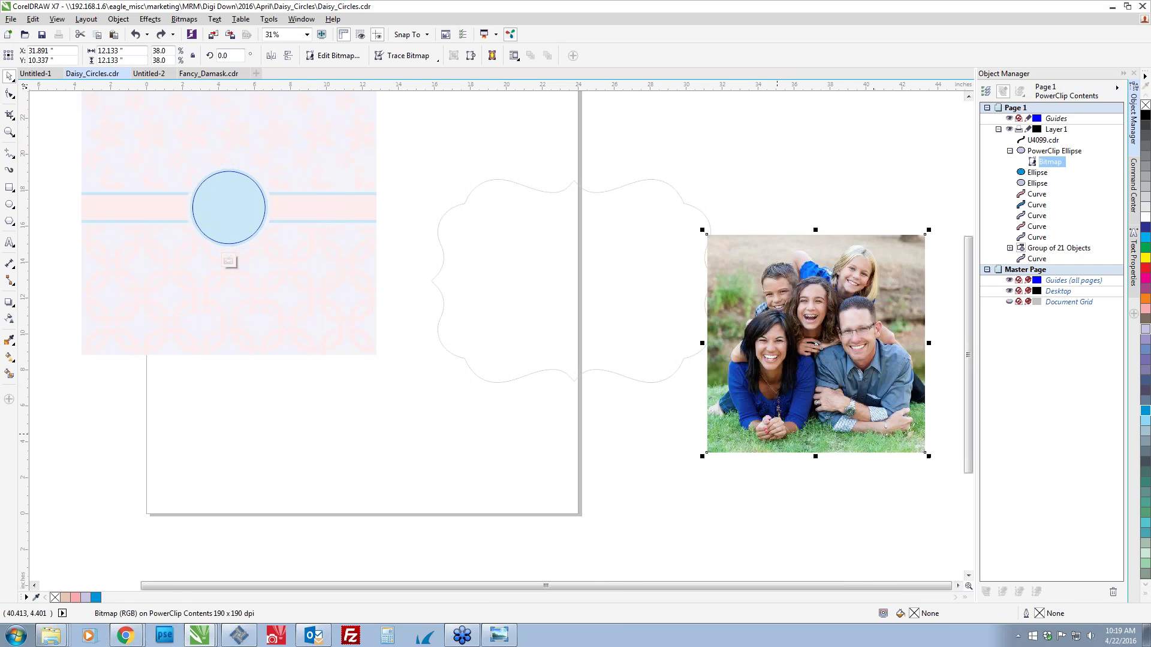
Paste the family photo into Fancy_Damask.cdr and move it beside the damask design to about X 26.2, Y 13.9 inches.
click(212, 75)
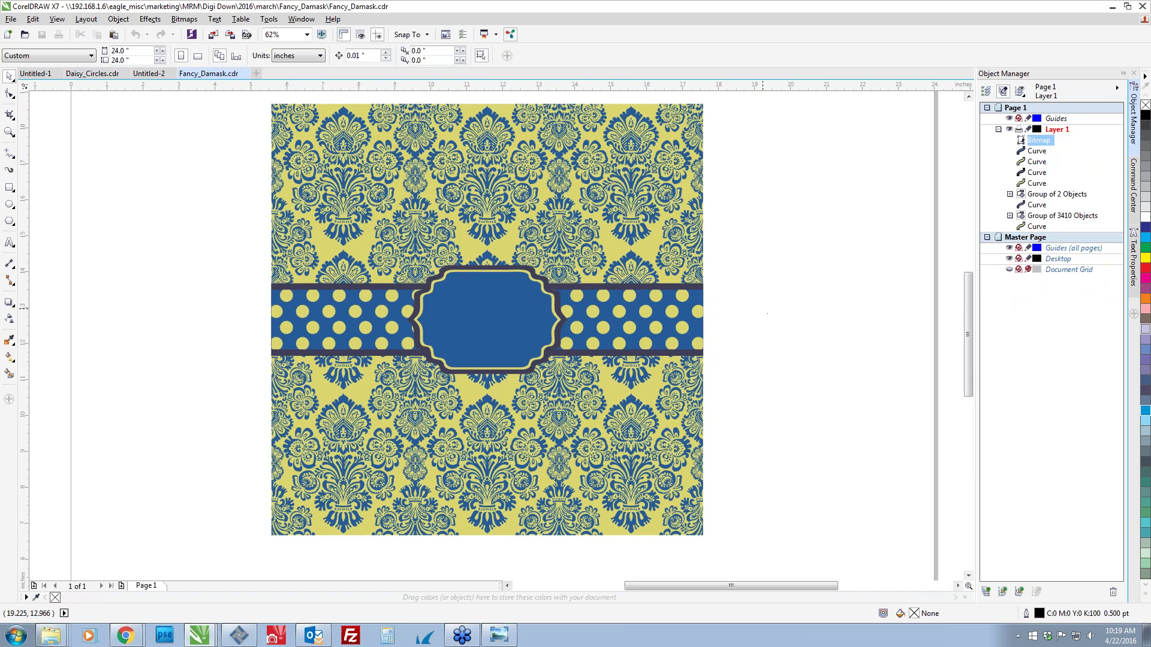
key(ctrl+v)
key(F3)
drag(769, 272, 693, 253)
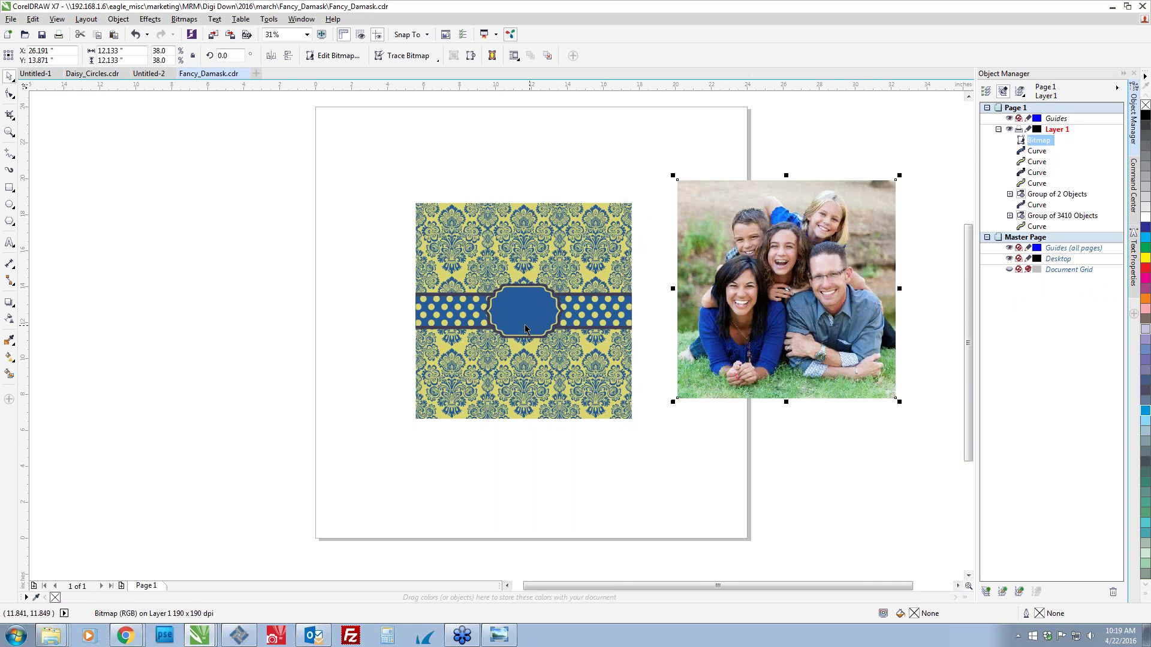
PowerClip the family photo inside the blue badge shape at the center of the damask design.
scroll(523, 324, up, 1)
key(Tab)
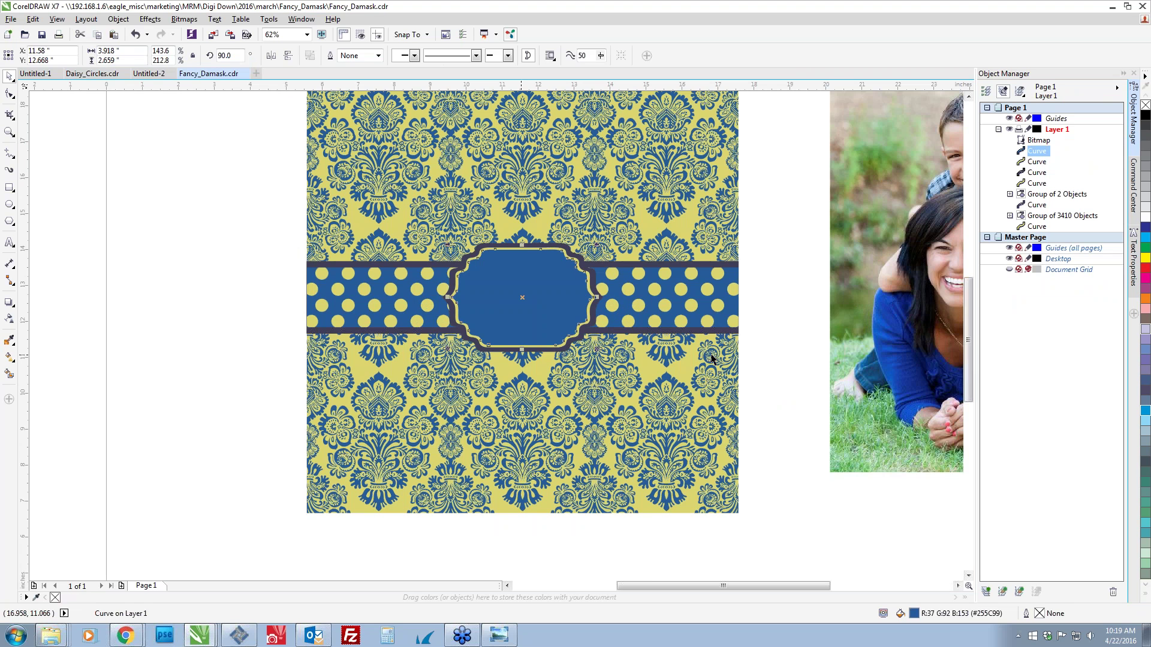
drag(712, 360, 692, 357)
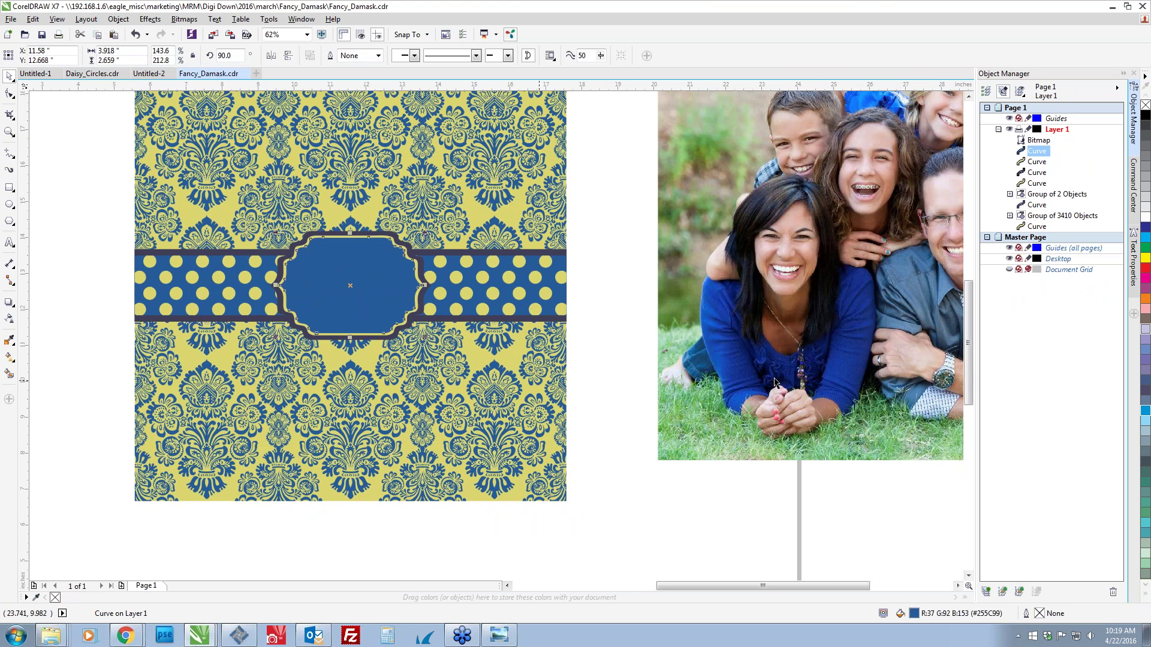
right_click(717, 360)
click(755, 236)
click(332, 300)
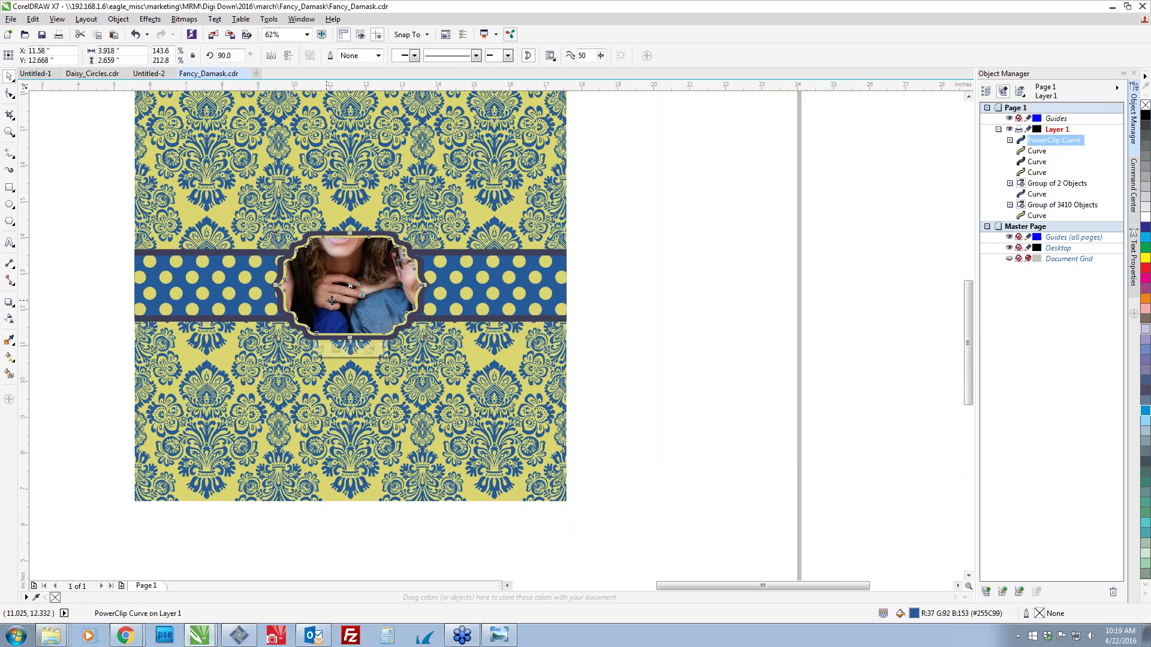
Edit the PowerClip contents, scaling the photo to about 4.03 inches and lowering it so the faces fit in the badge, and finish editing.
click(321, 351)
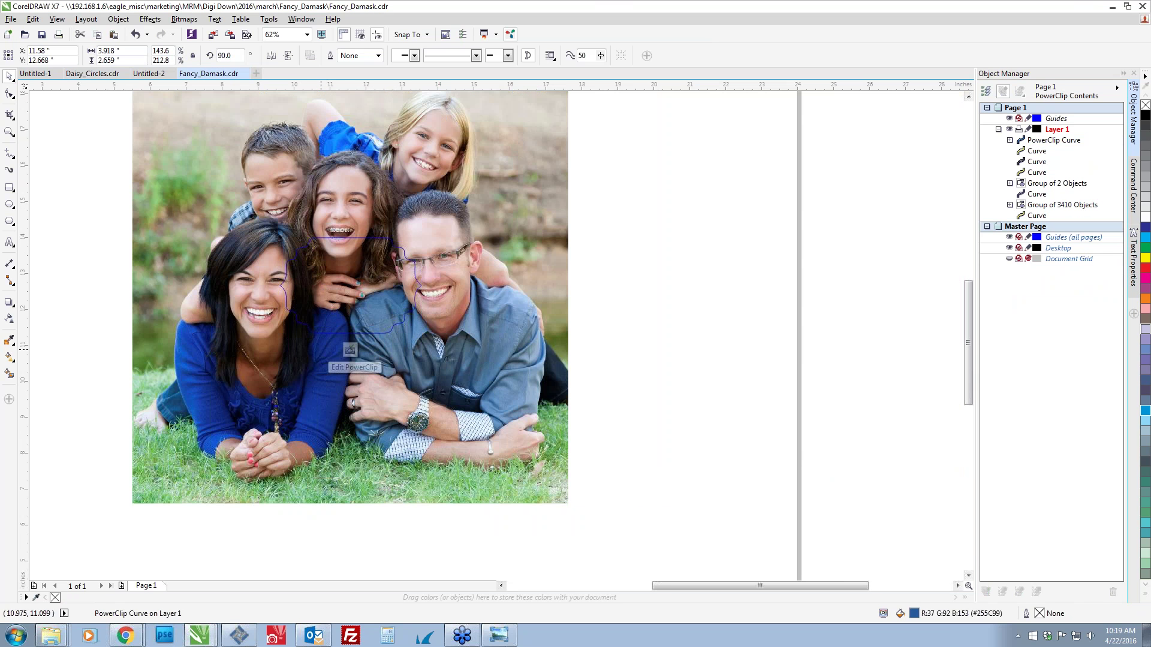
click(557, 500)
drag(572, 508, 423, 420)
scroll(336, 273, up, 2)
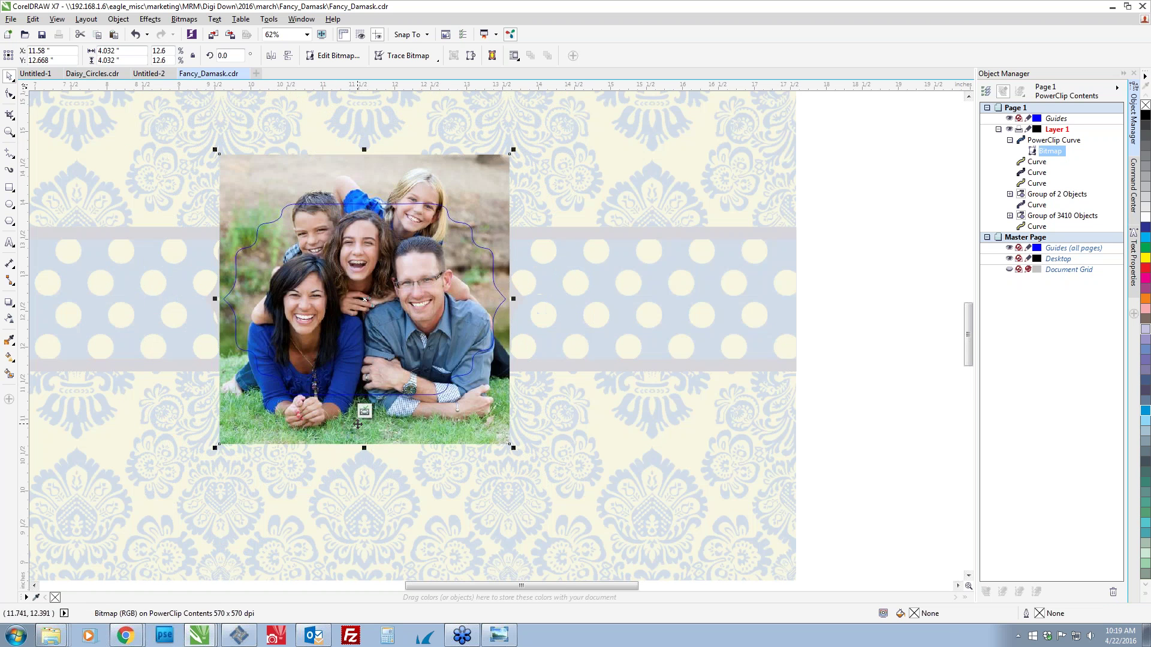
drag(258, 423, 258, 437)
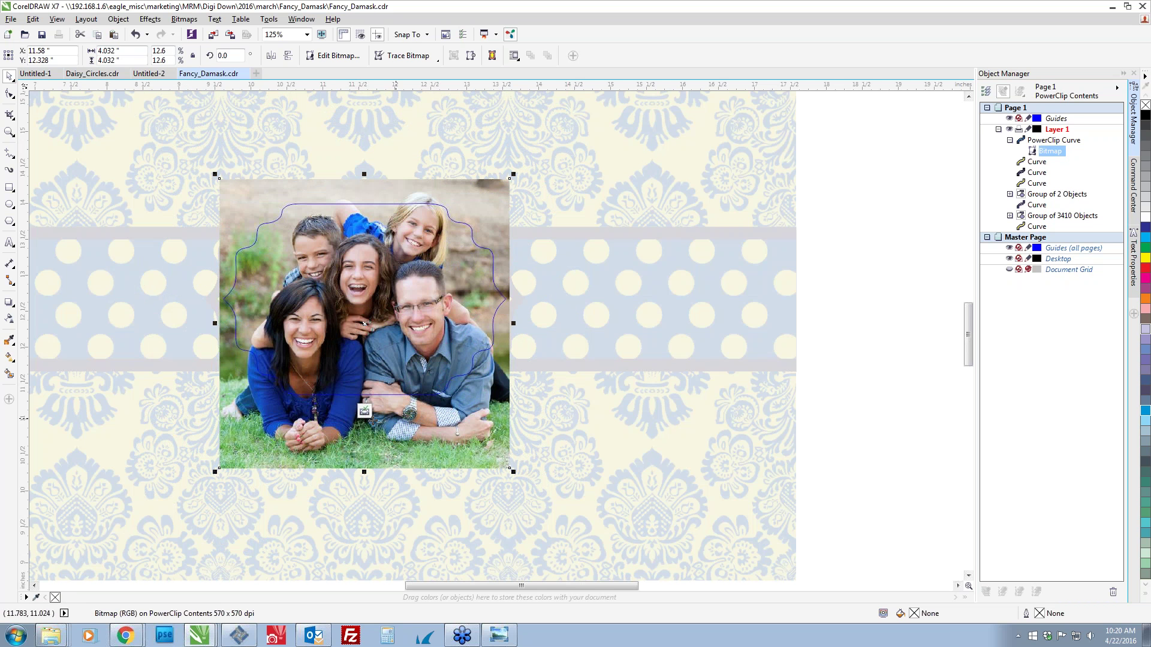
click(364, 412)
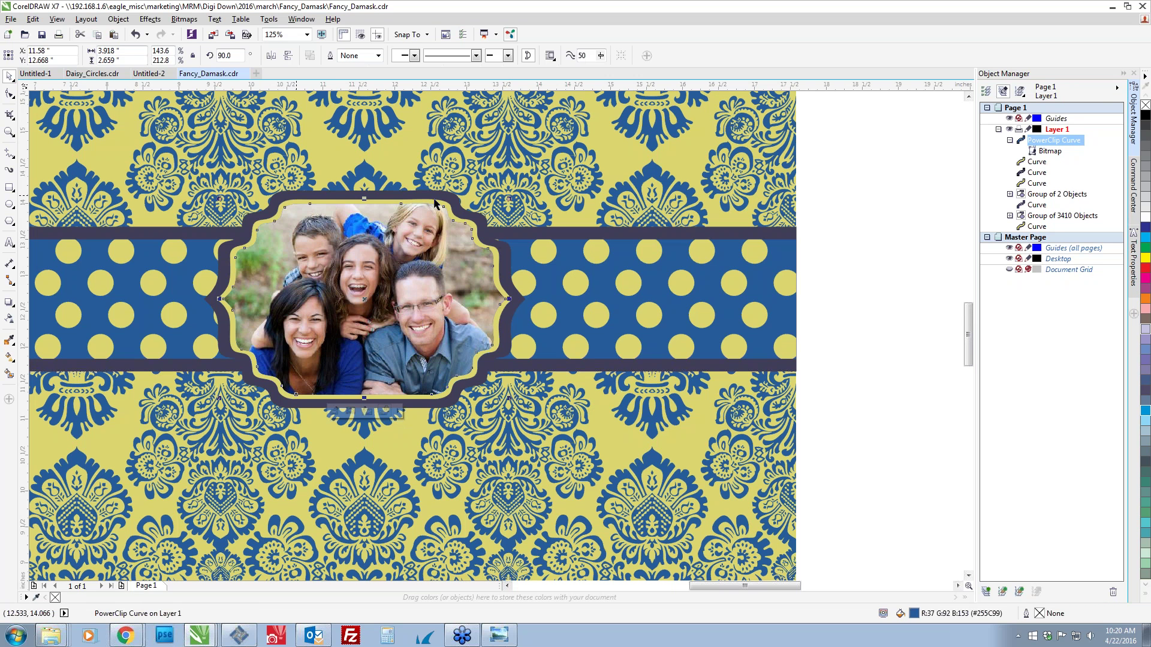
scroll(442, 302, down, 1)
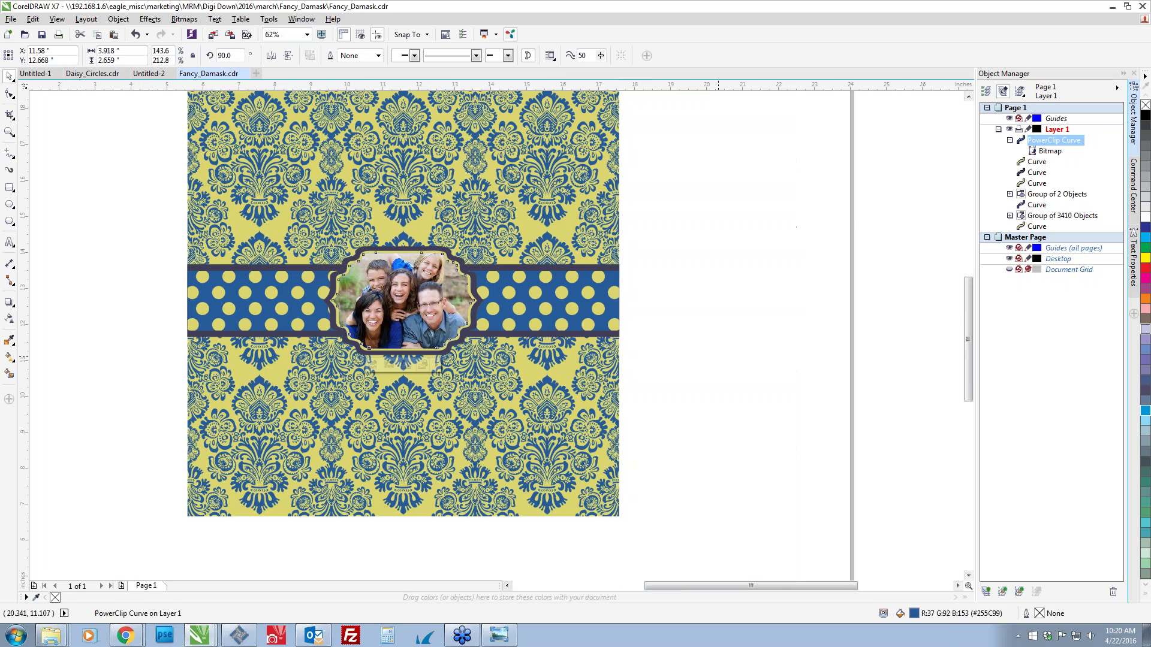
click(718, 357)
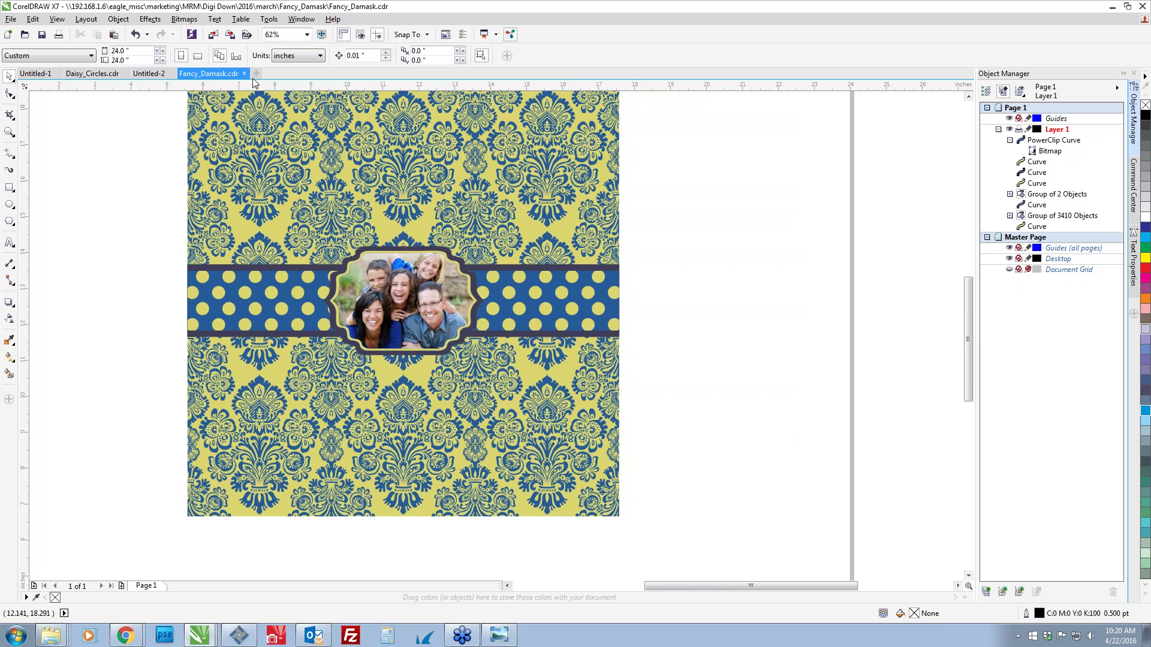
key(alt+Tab)
key(alt+Tab)
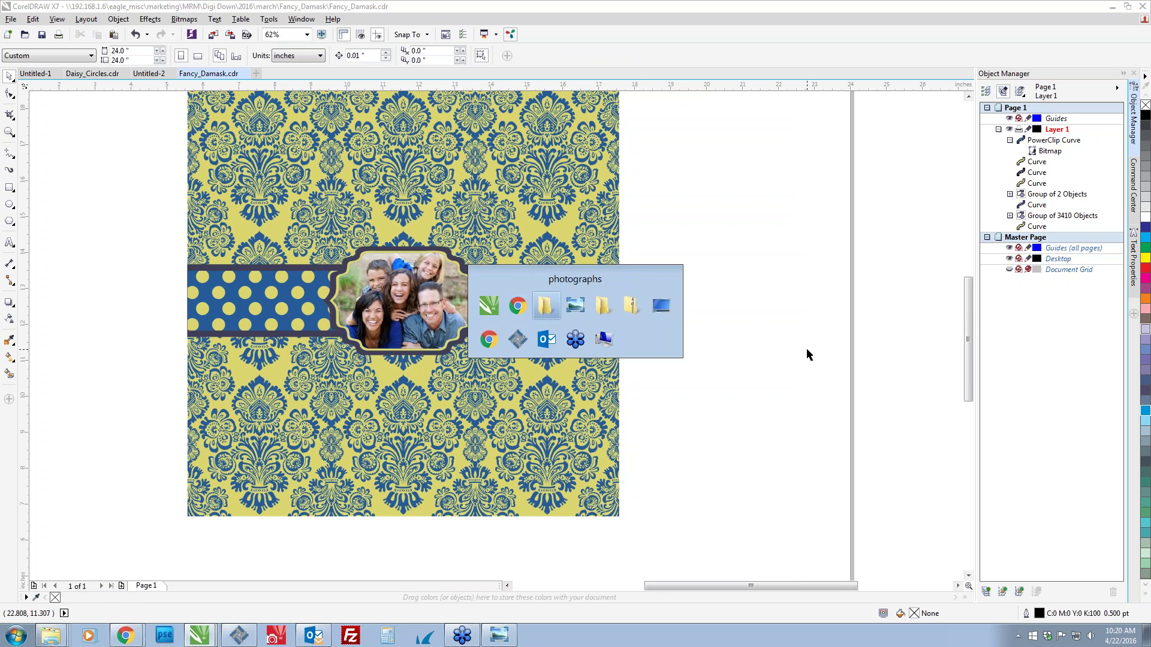
key(alt+shift+Tab)
key(alt+shift+Tab)
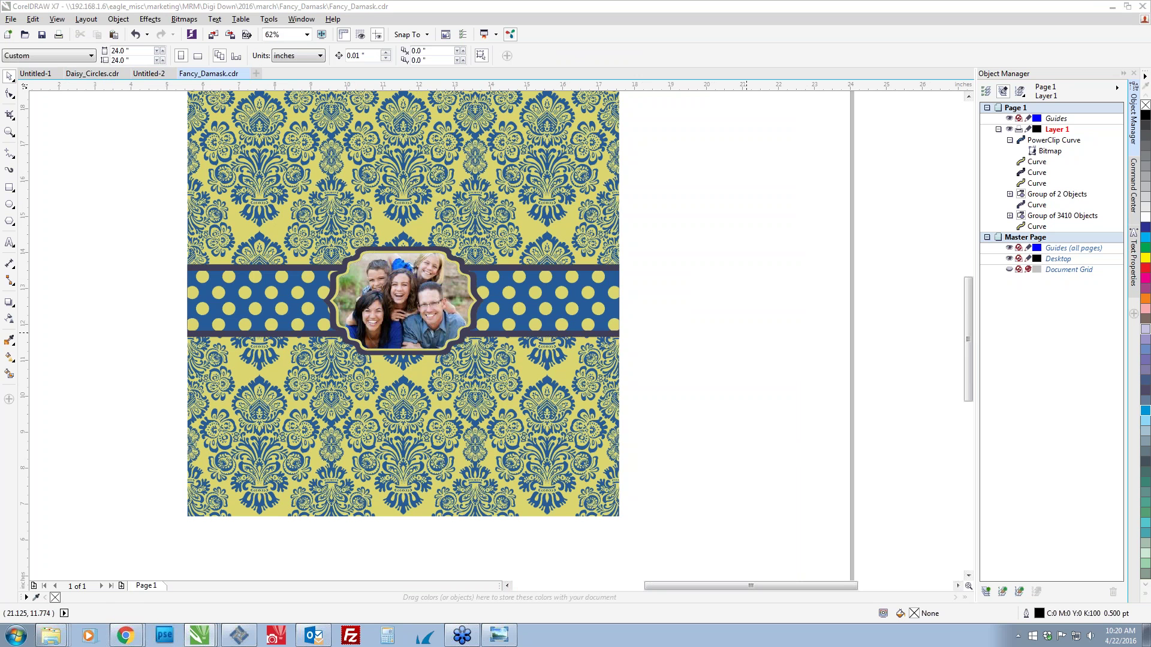
Open MUG11.cdr from the MUG11 subfolder of the desktop's Templates folder.
key(ctrl+o)
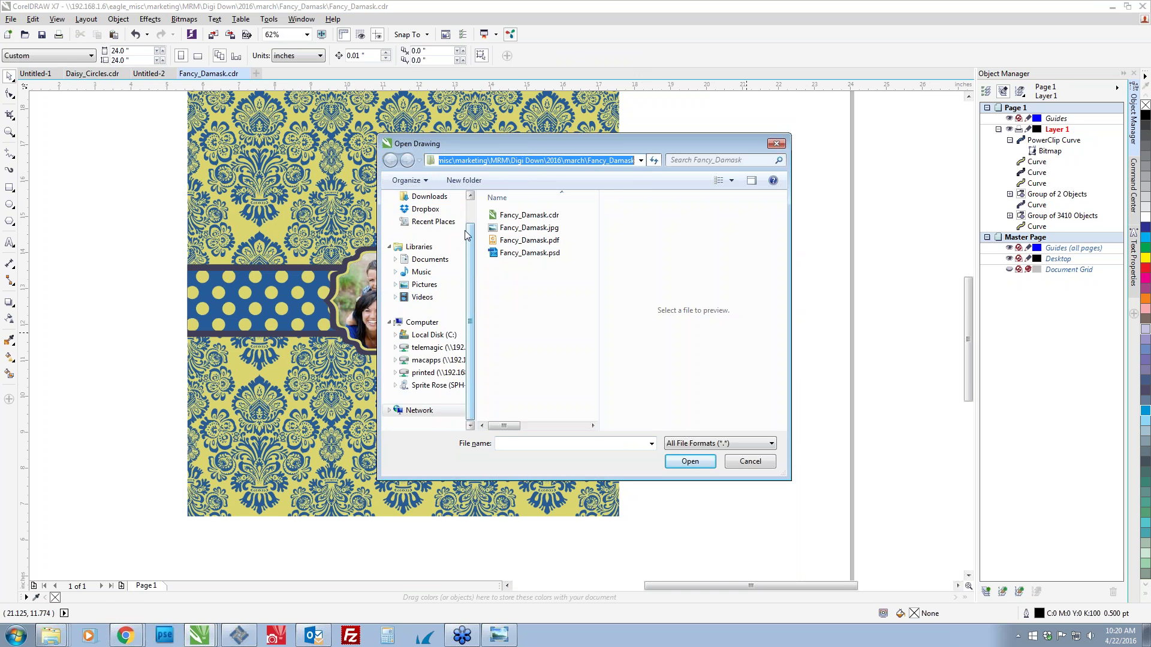
click(441, 216)
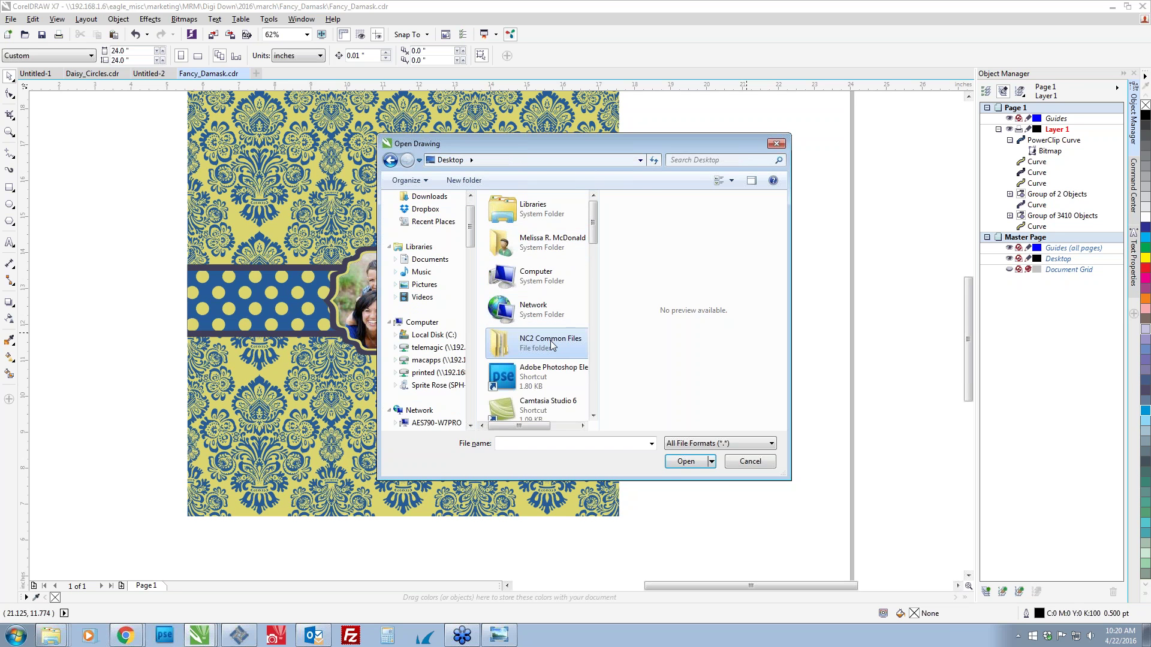
scroll(551, 345, down, 5)
double_click(528, 210)
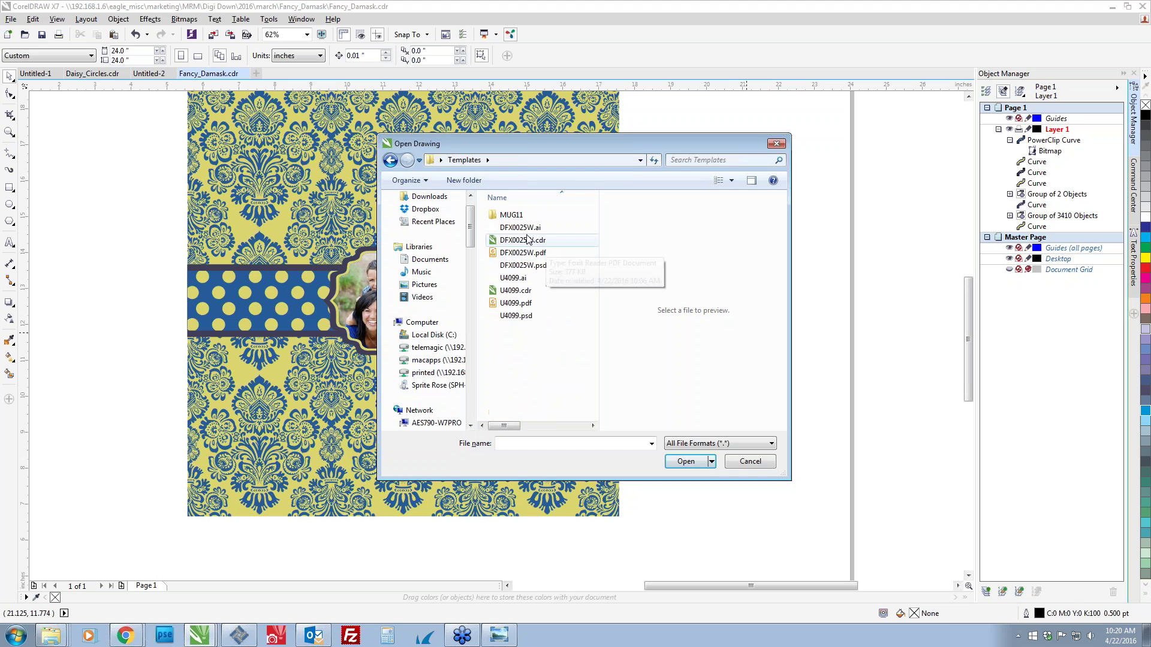
double_click(514, 215)
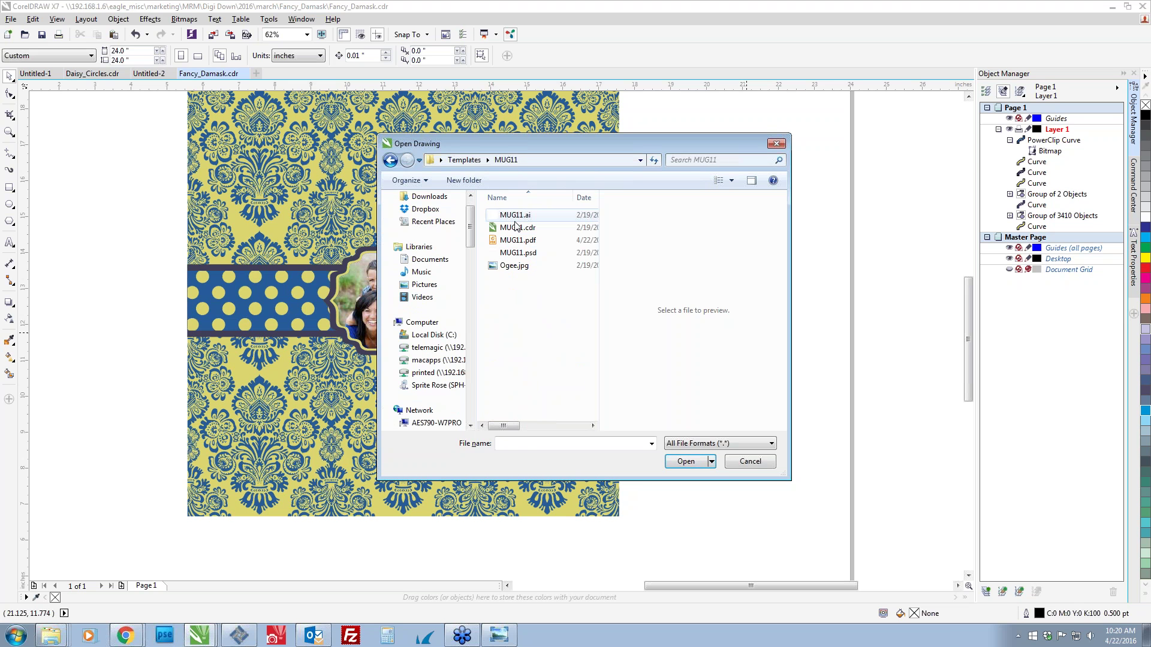
double_click(514, 231)
Copy the mug template rectangle into Fancy_Damask.cdr and place it beside the damask artwork.
drag(337, 224, 686, 404)
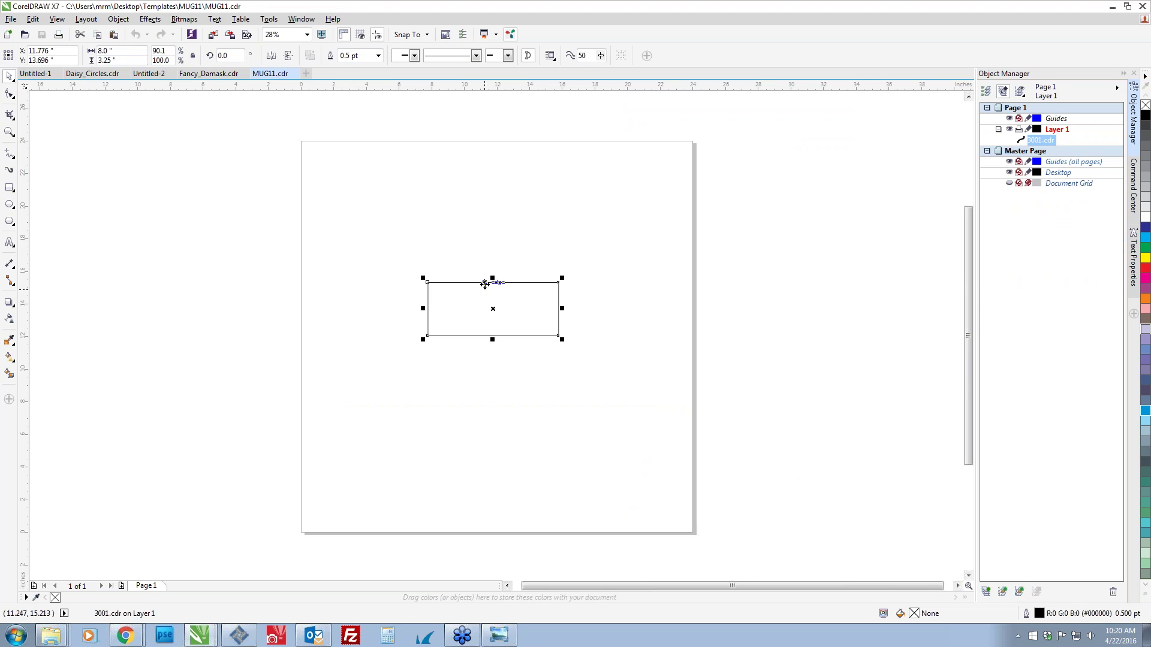
click(210, 75)
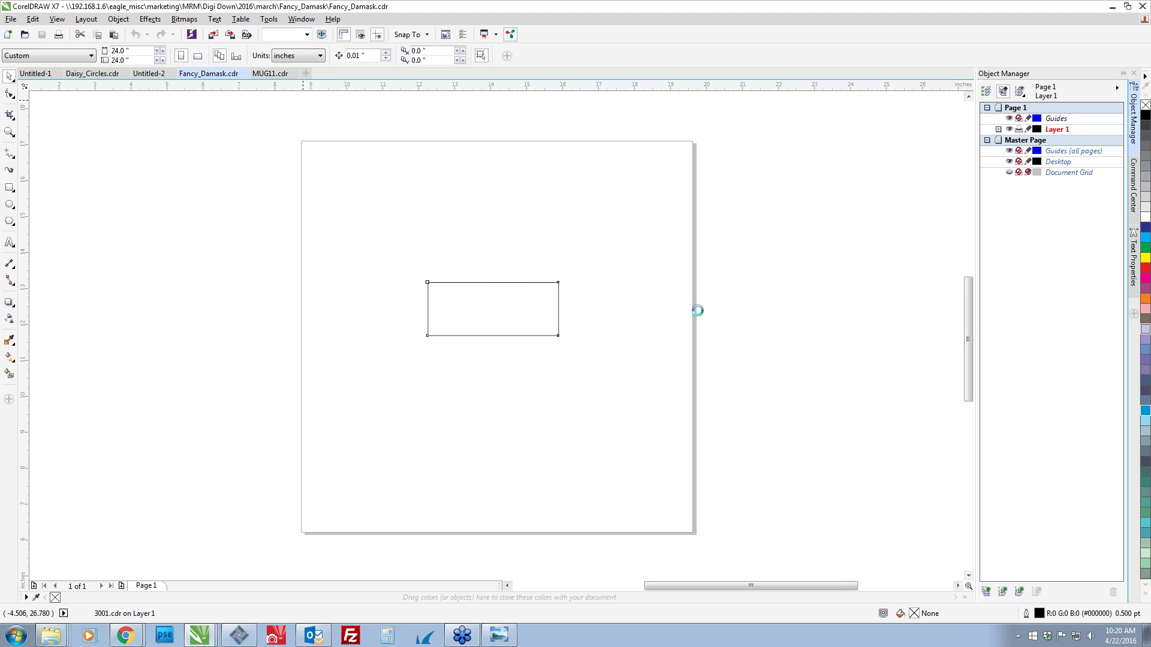
key(ctrl+v)
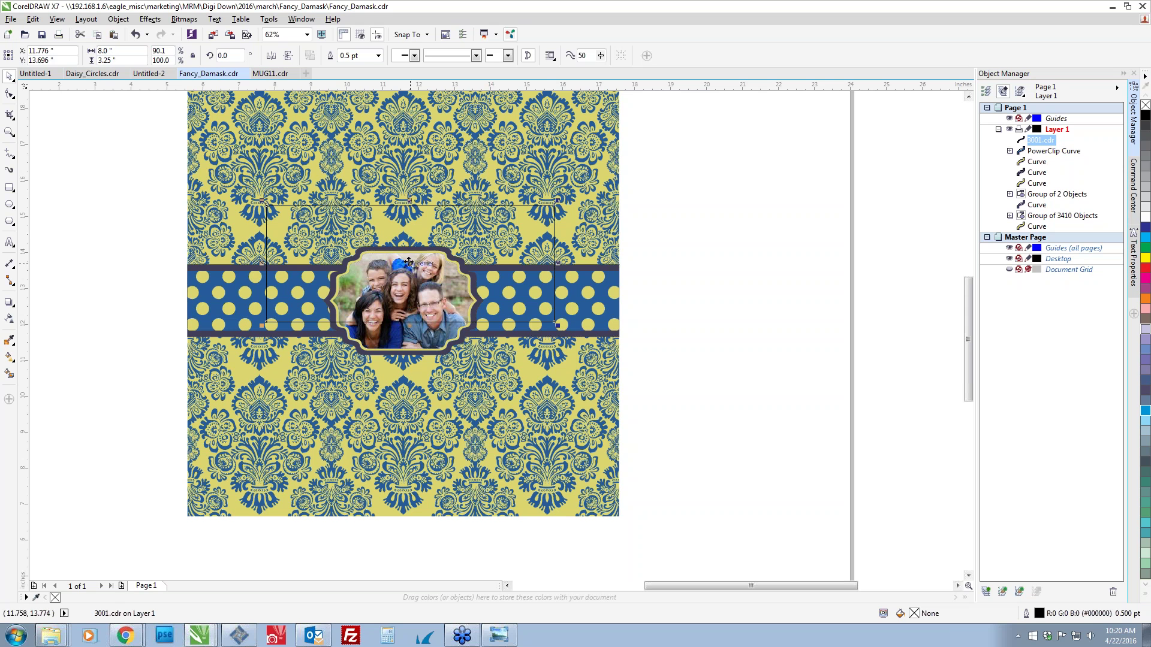
drag(409, 262, 792, 249)
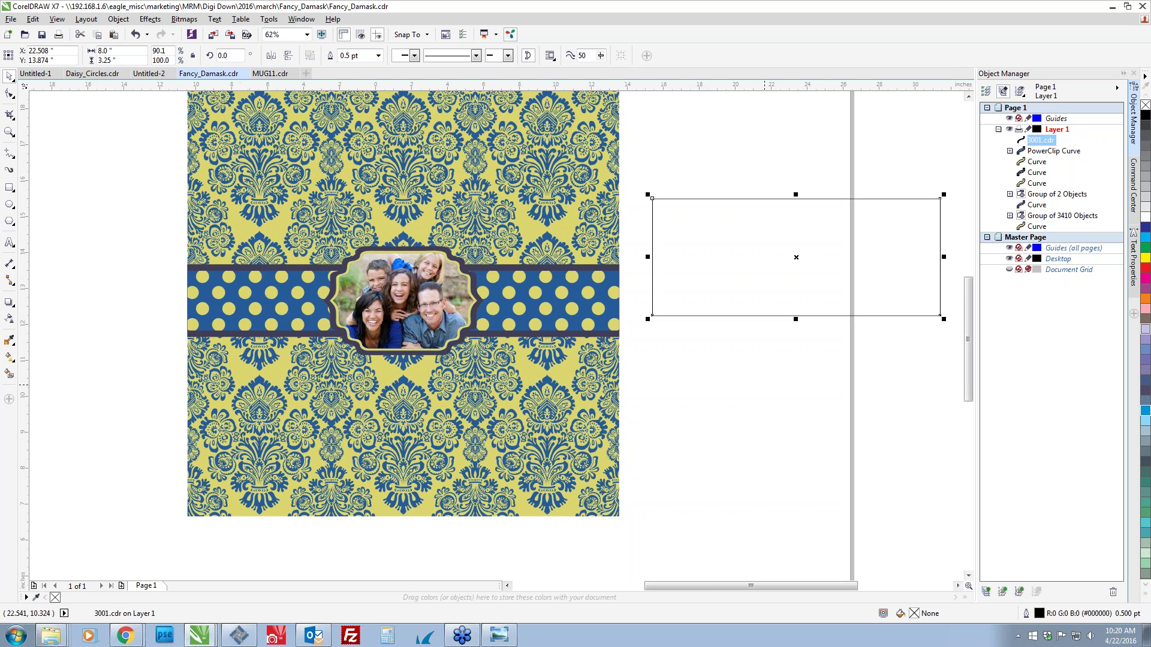
Group all objects of the damask artwork, leaving the mug template rectangle out.
scroll(759, 377, down, 2)
drag(440, 180, 703, 477)
key(ctrl+g)
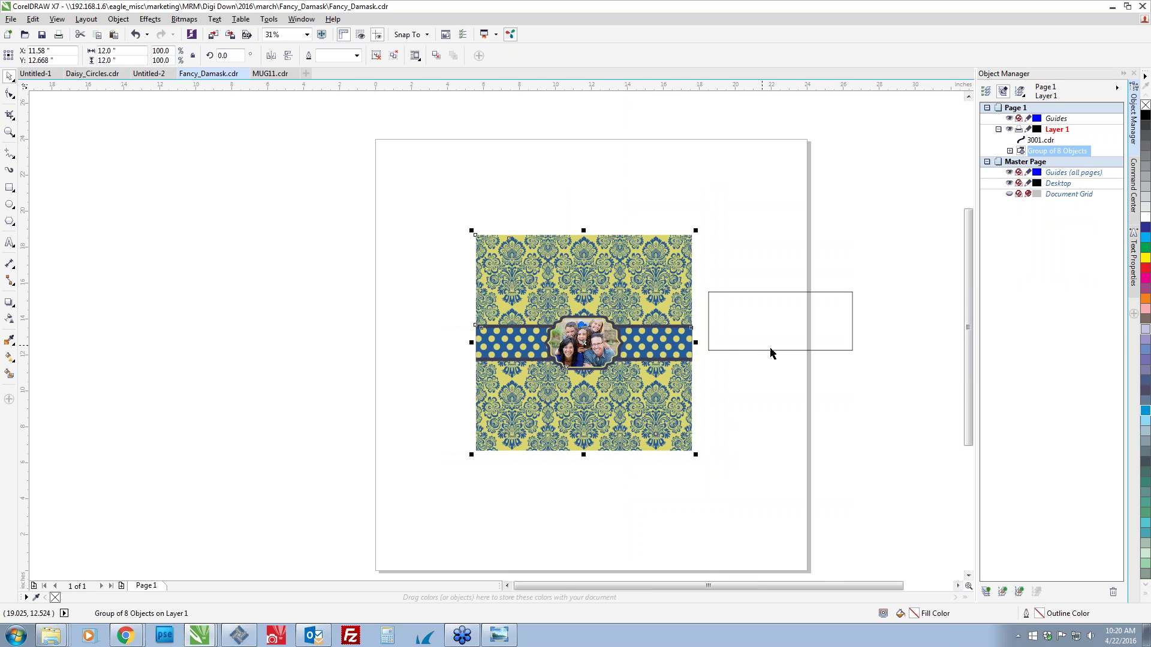
Align the grouped artwork's horizontal and vertical centers with the mug template rectangle.
shift+click(737, 345)
key(c)
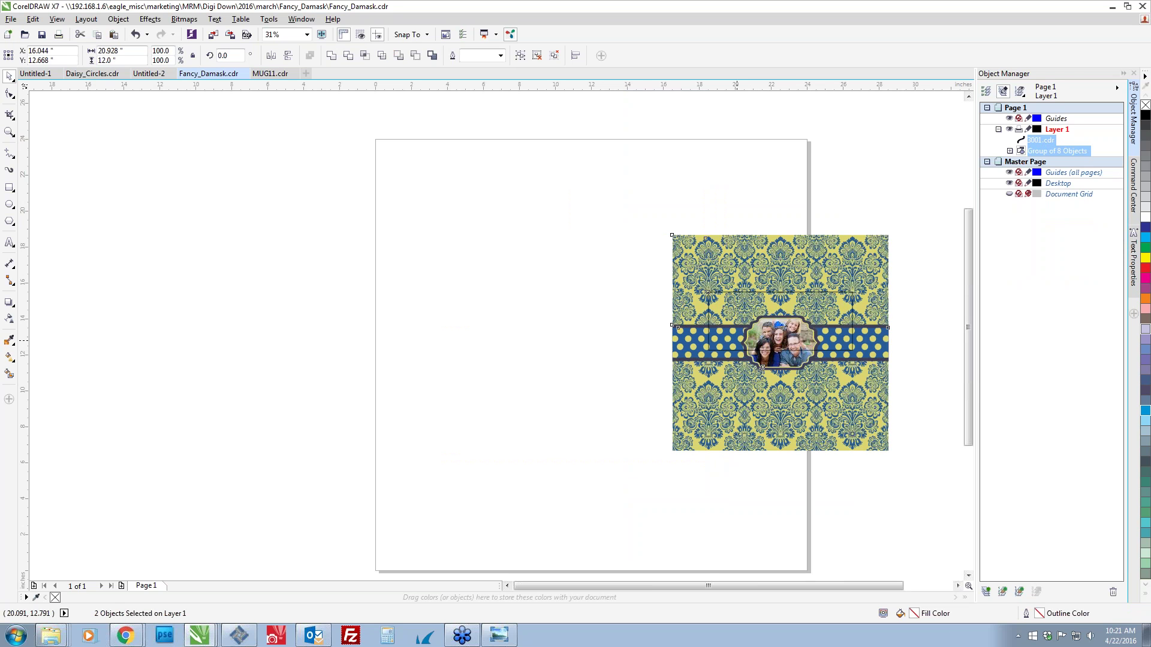
key(e)
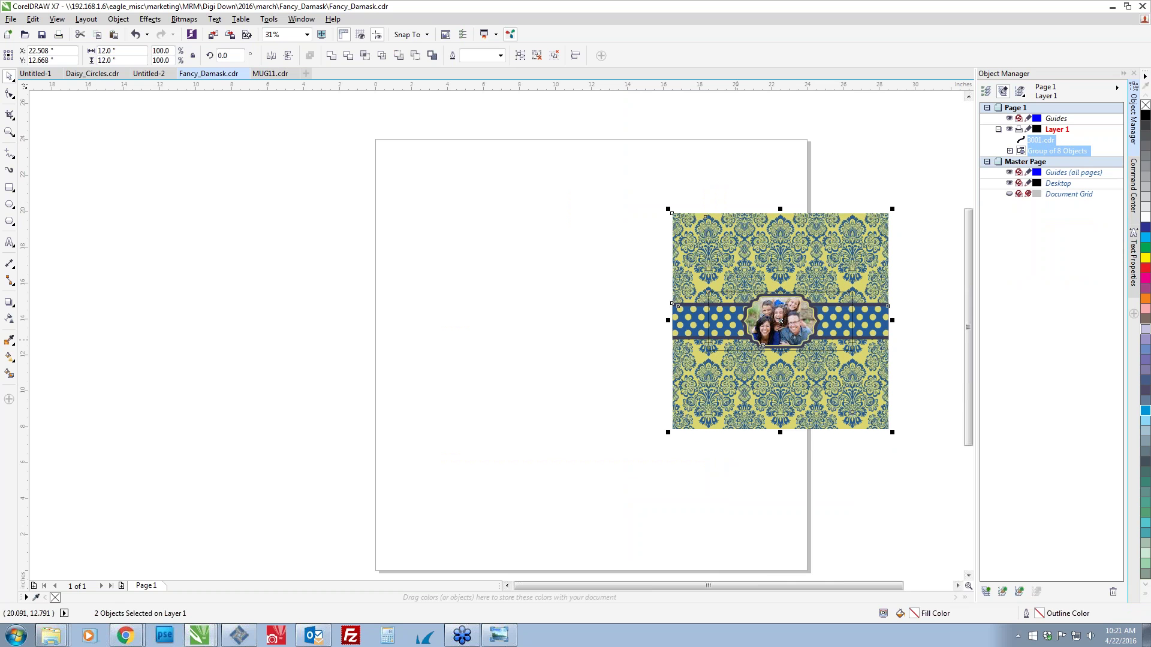
Scale the grouped artwork about its center to about 8.13 inches square and PowerClip it inside the mug template rectangle.
drag(939, 316, 618, 312)
click(372, 265)
scroll(367, 265, up, 2)
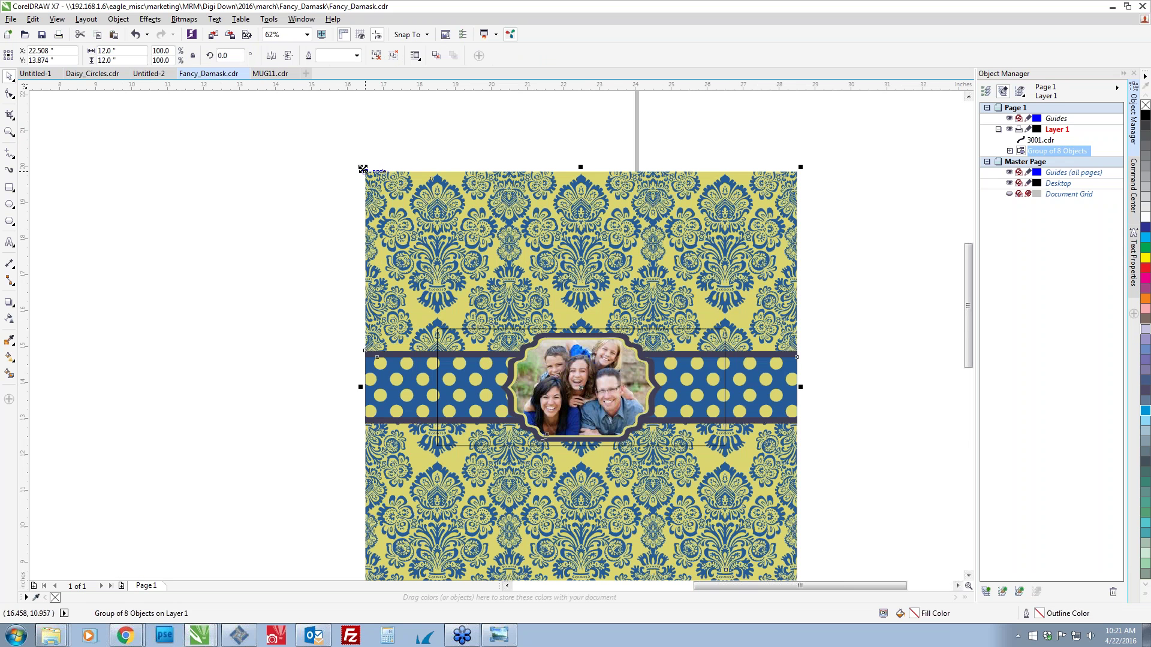
drag(362, 169, 381, 238)
right_click(692, 506)
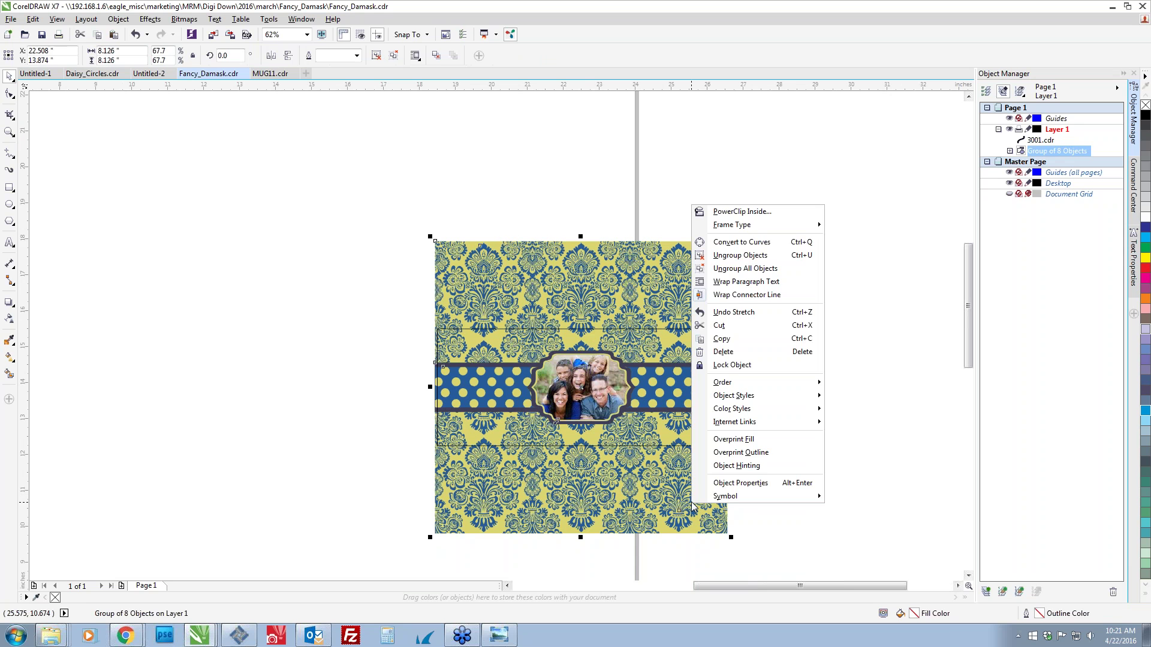
click(739, 212)
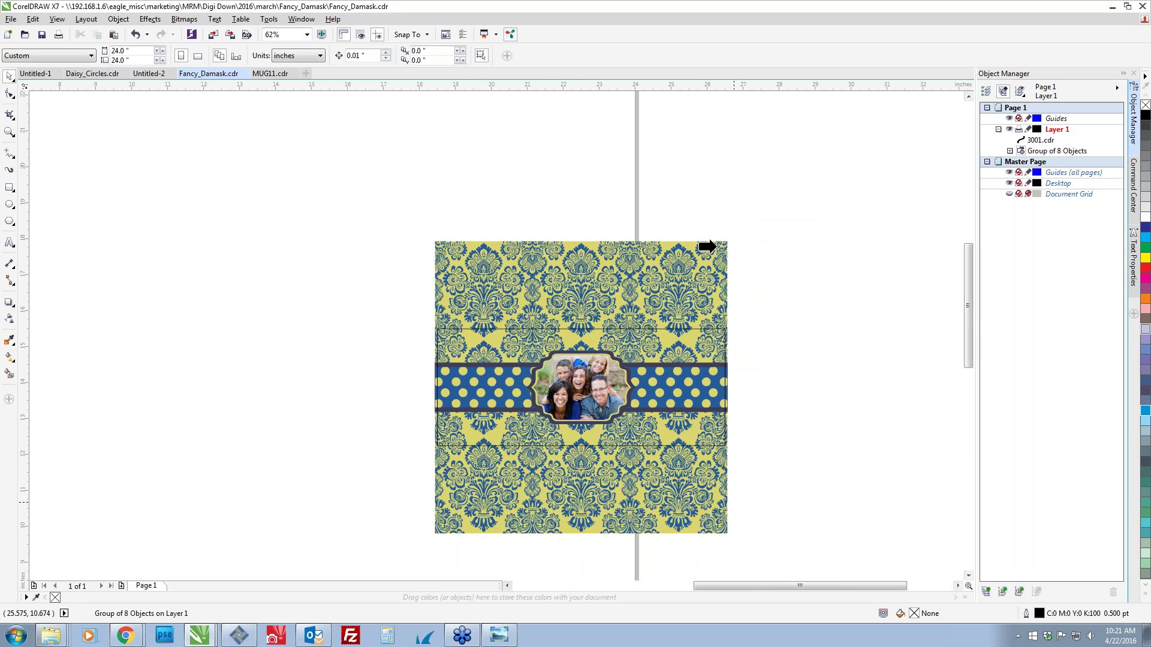
click(461, 329)
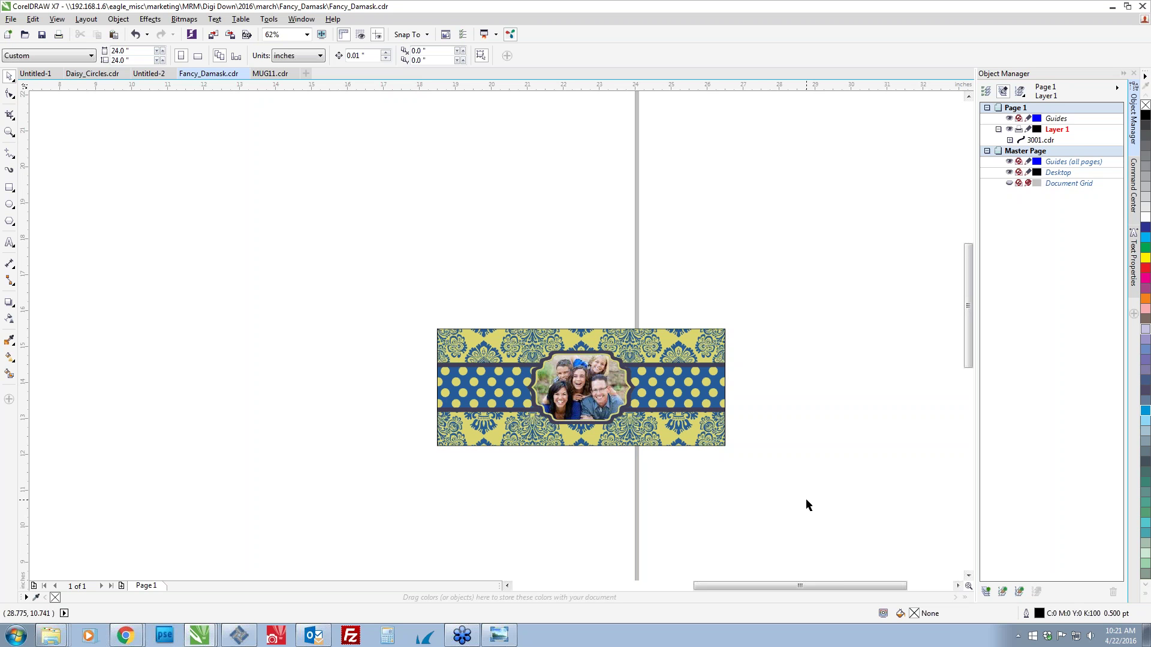
Undo the mug PowerClip, scaling and centering of the artwork, and delete the mug template rectangle.
key(ctrl+z)
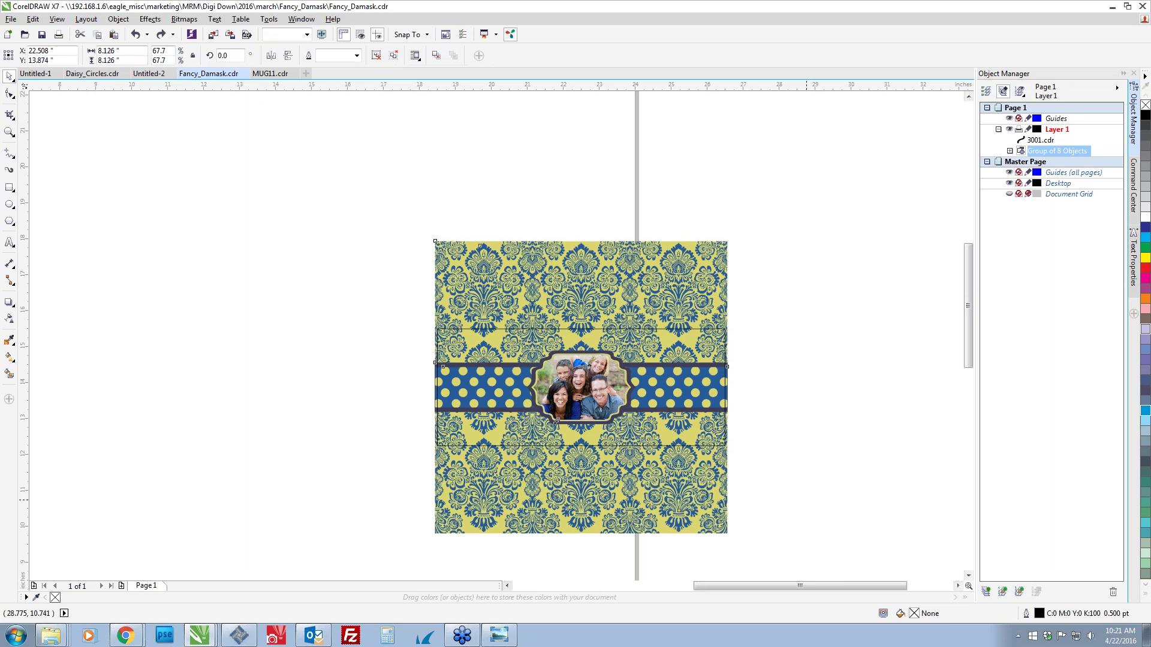
key(ctrl+z)
key(ctrl+z)
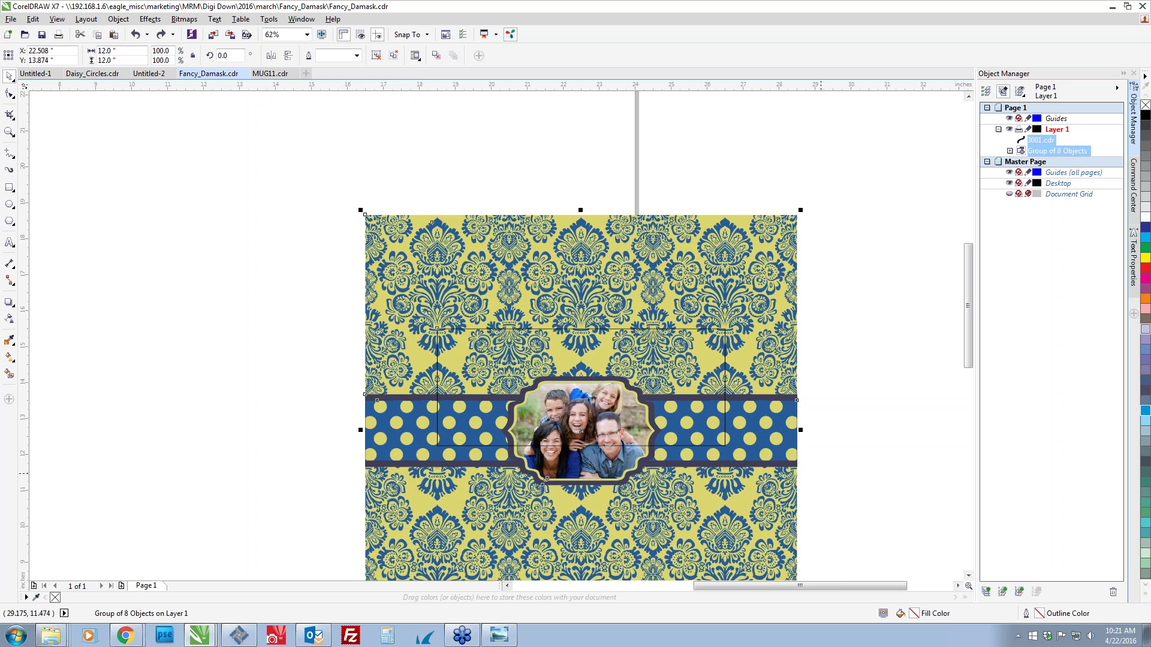
key(ctrl+z)
click(532, 444)
key(Delete)
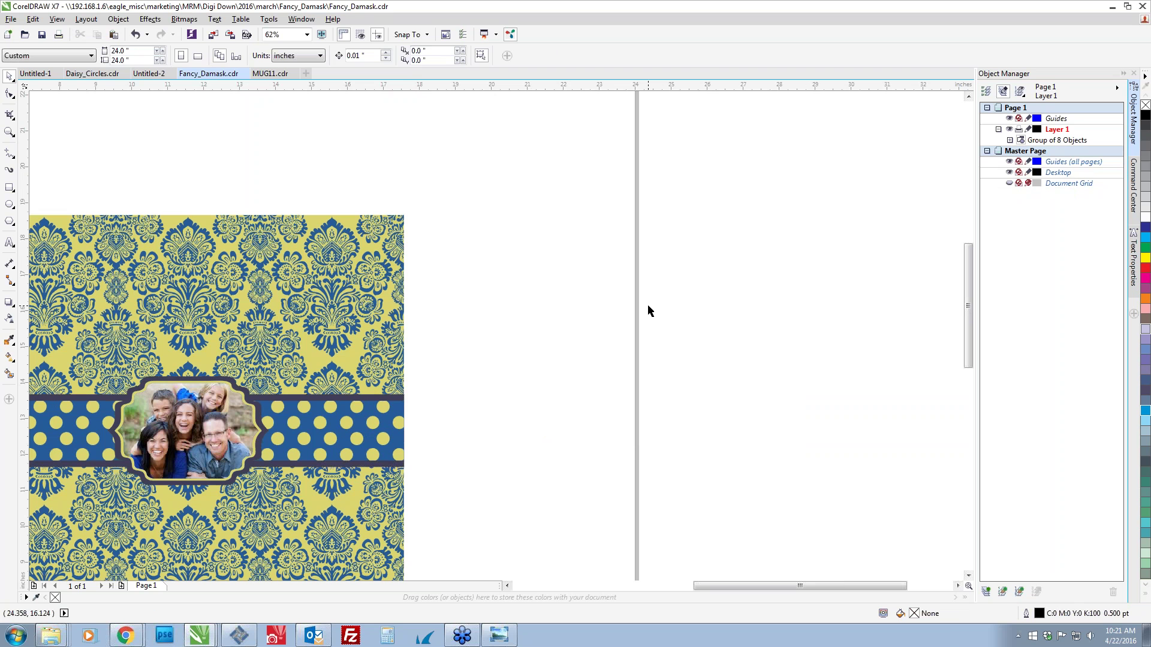
Import DFX0025W.cdr from the desktop's Templates folder and place its outline beside the damask artwork.
key(ctrl+i)
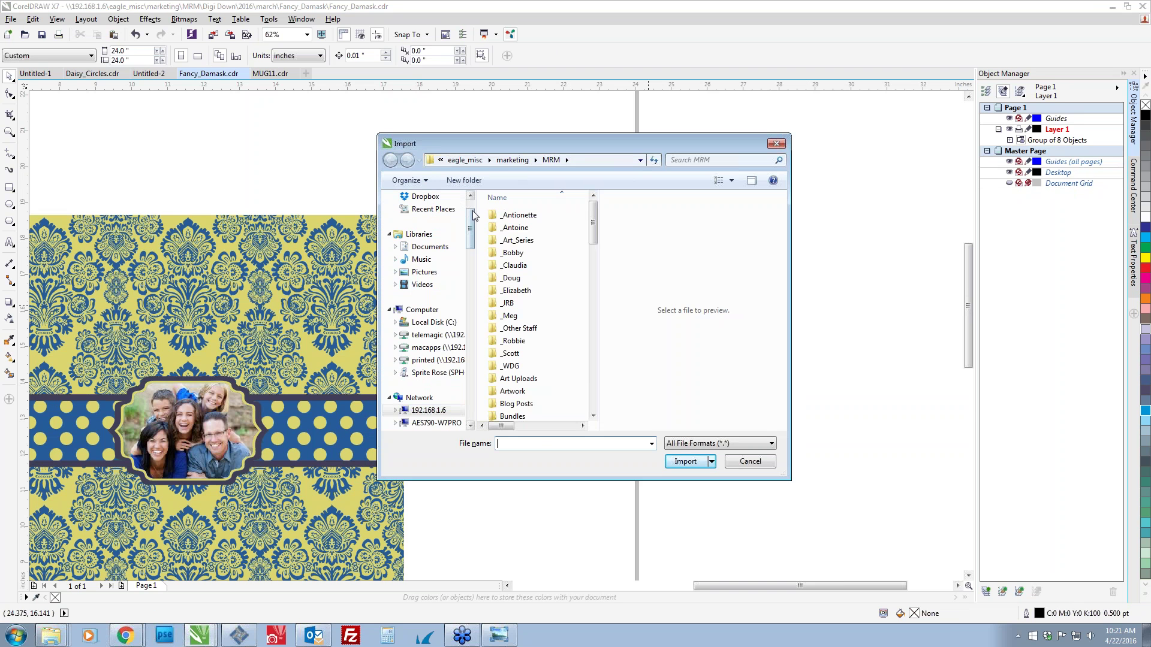
scroll(474, 217, up, 1)
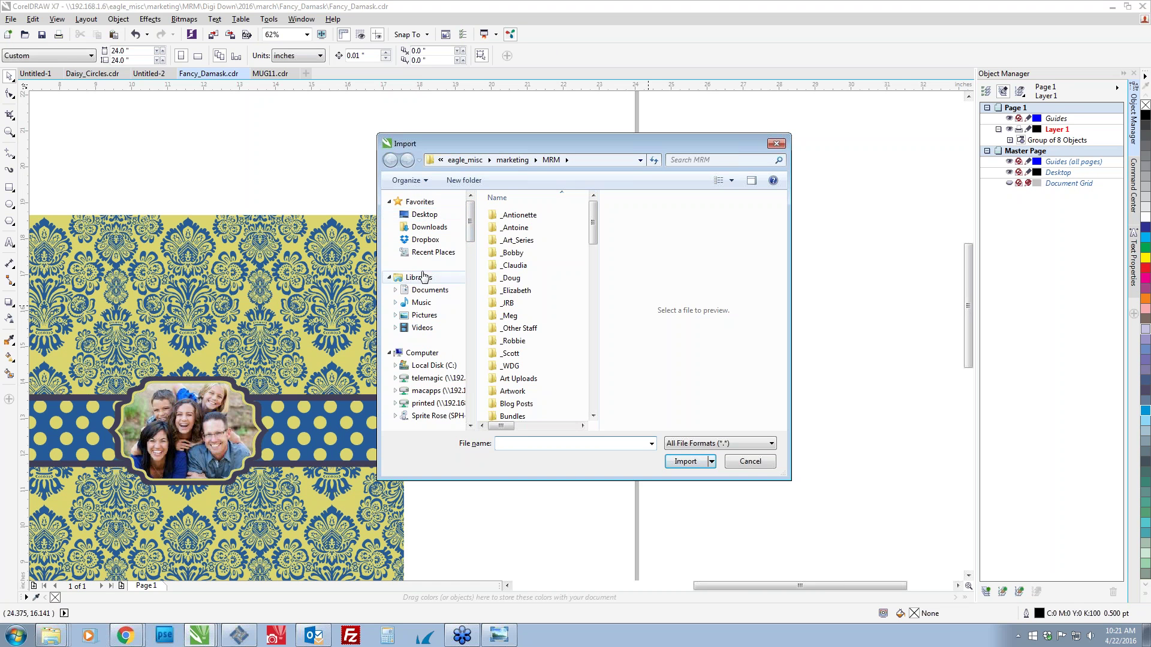
click(425, 214)
scroll(555, 350, down, 5)
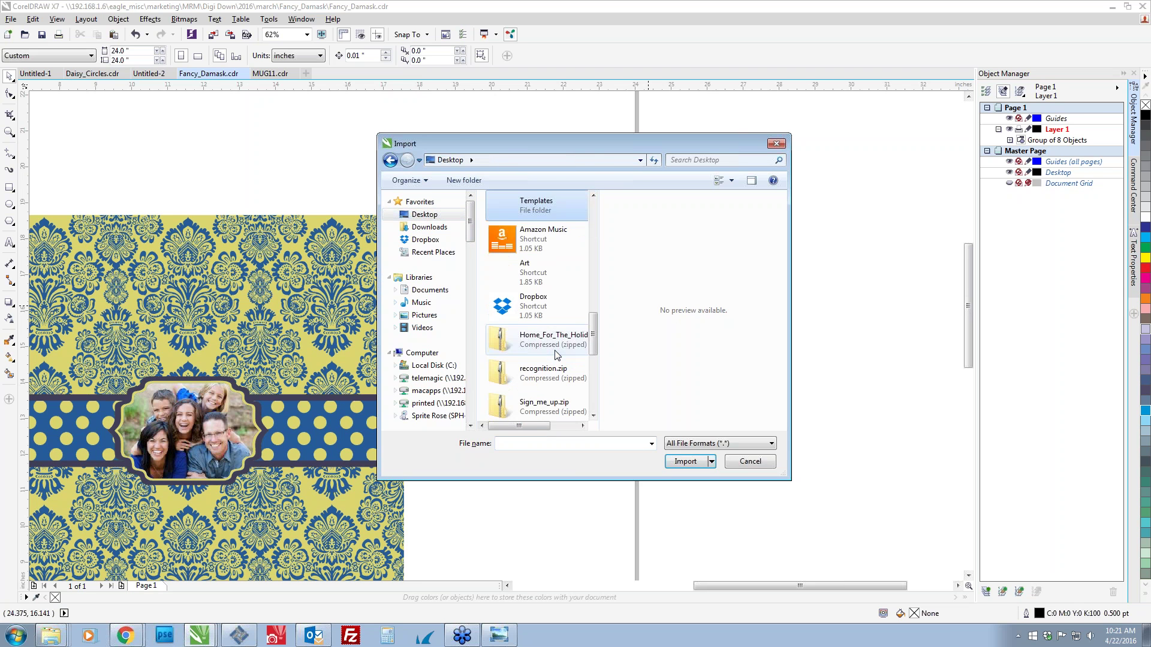
double_click(519, 205)
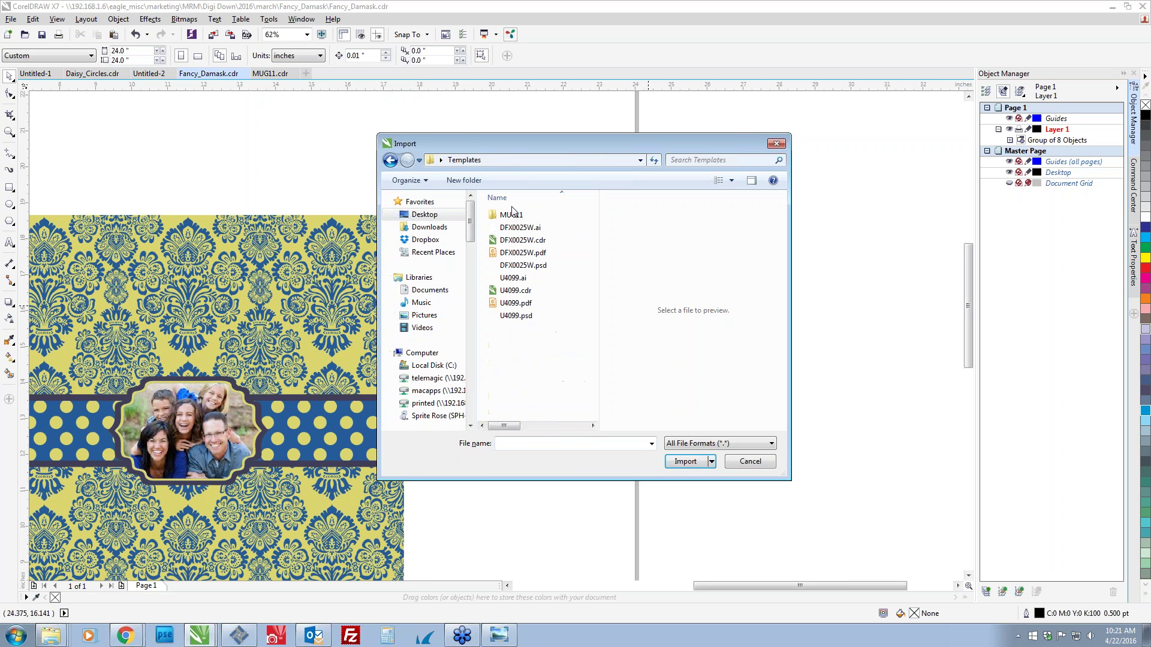
double_click(510, 240)
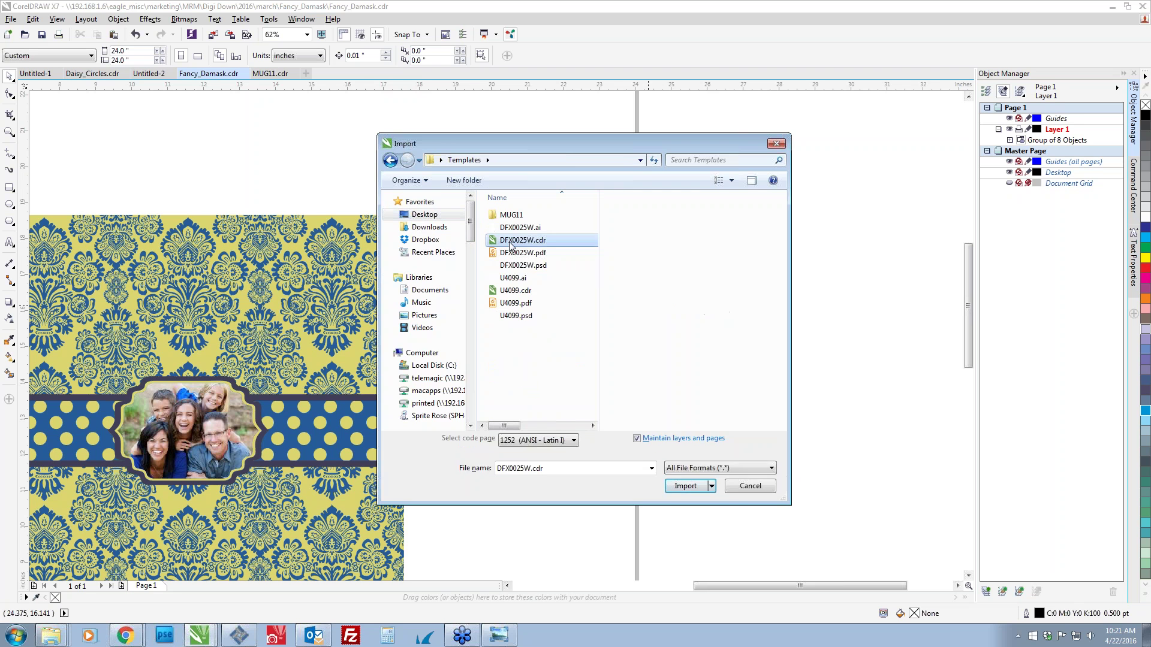
click(497, 209)
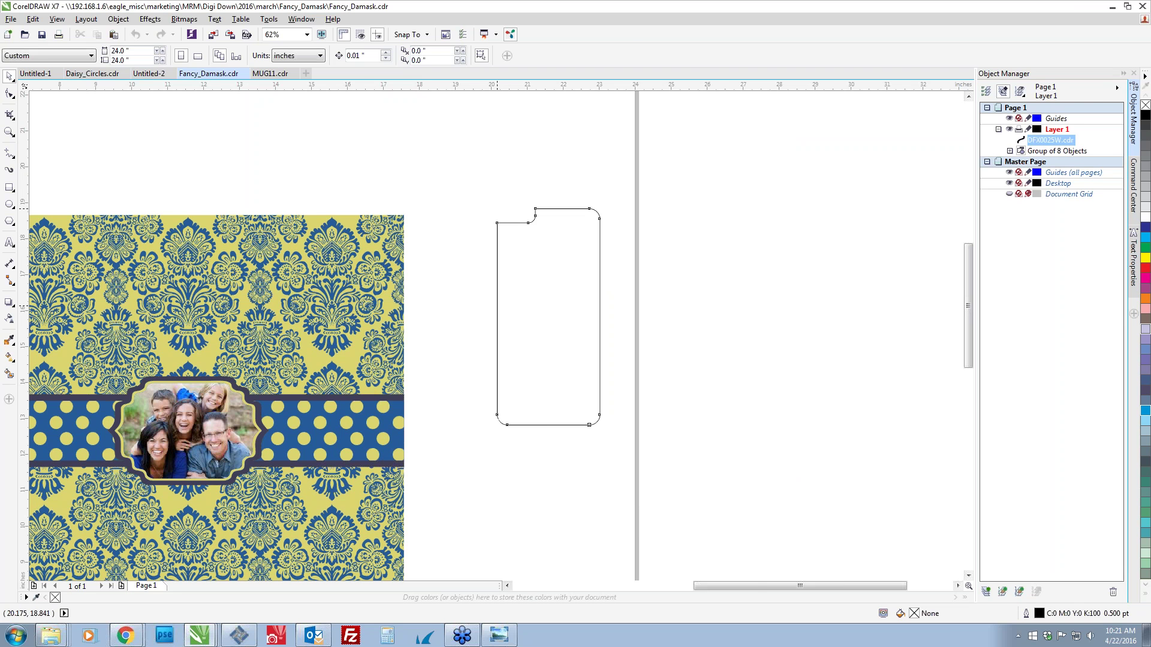
Align the horizontal and vertical centers of the grouped damask artwork with the DFX0025W outline.
scroll(470, 426, down, 1)
drag(190, 264, 456, 545)
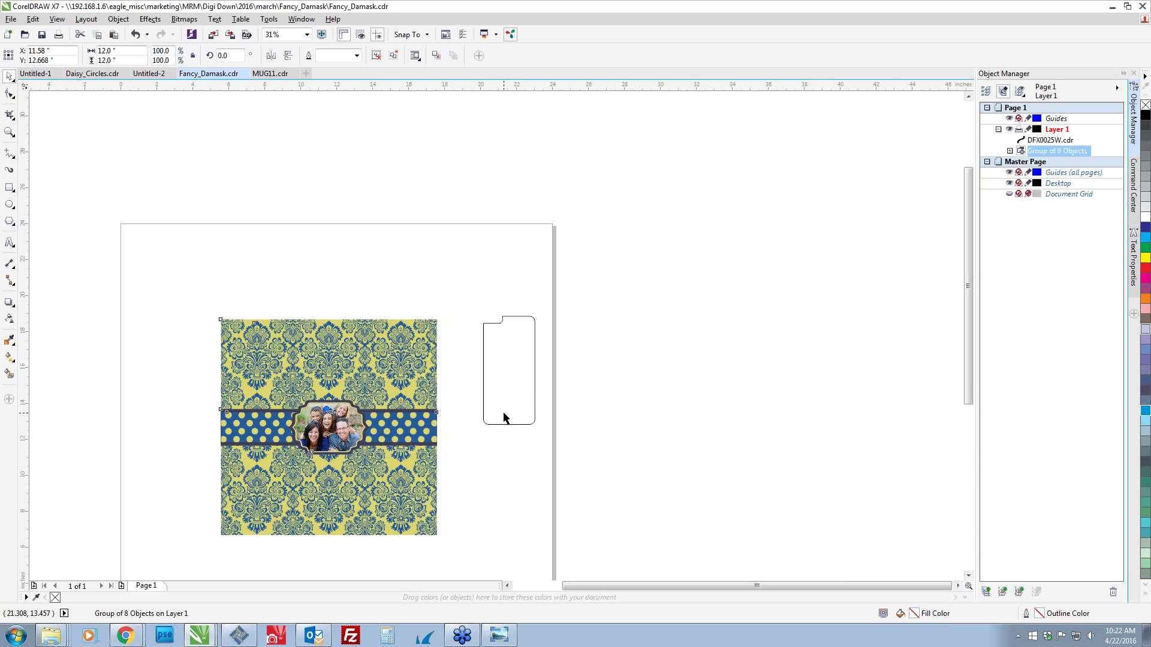
shift+click(504, 418)
key(c)
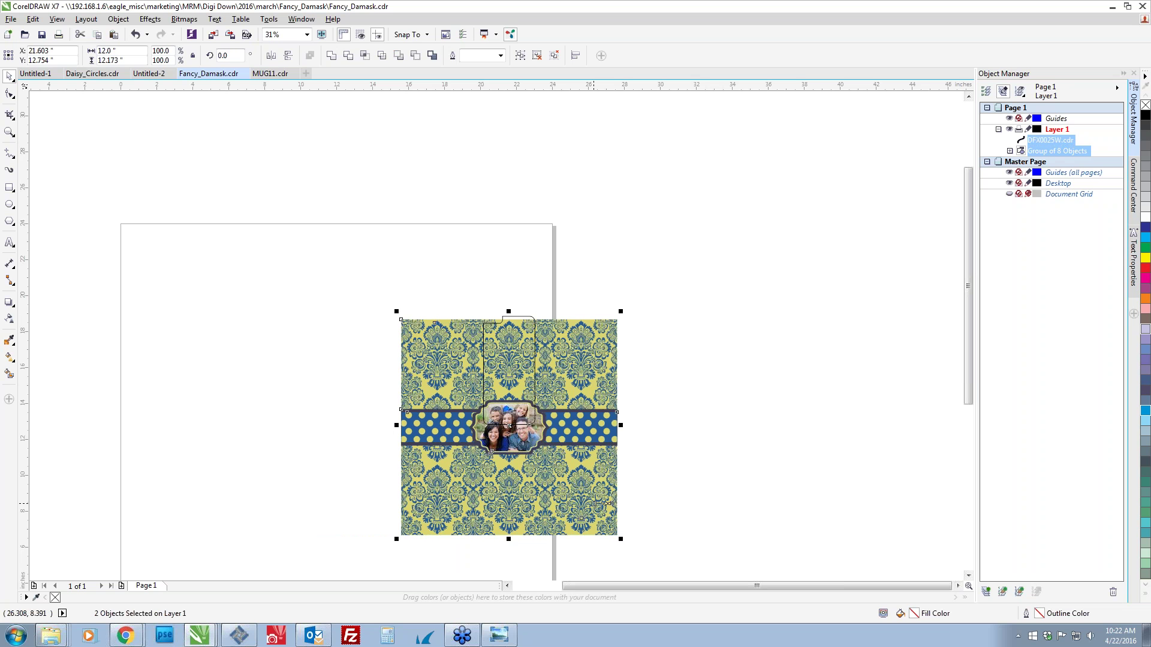
key(e)
click(513, 531)
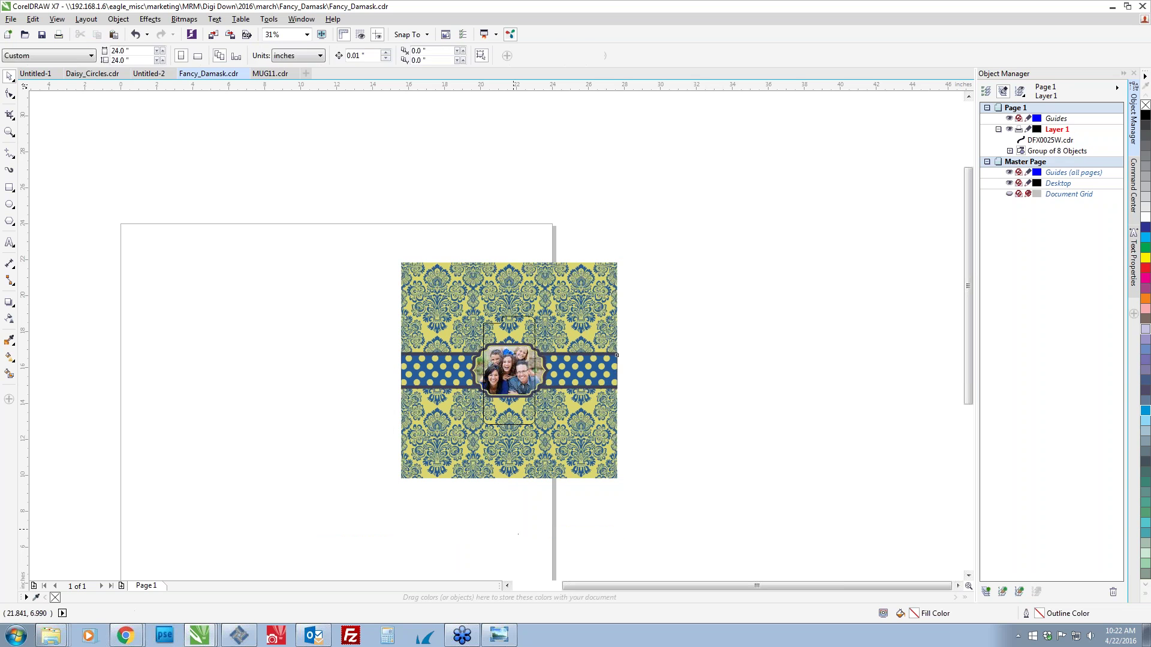
Scale the grouped artwork about its center to about 6.33 inches square and PowerClip it inside the DFX0025W outline.
click(504, 465)
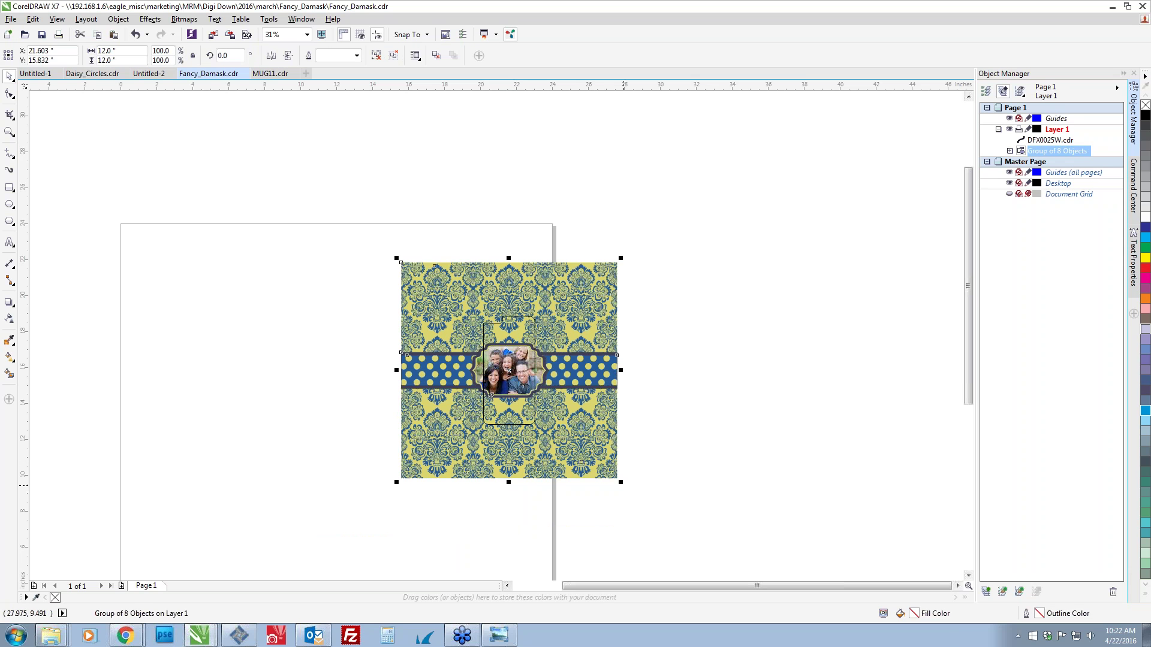
drag(621, 480, 564, 442)
scroll(506, 378, up, 1)
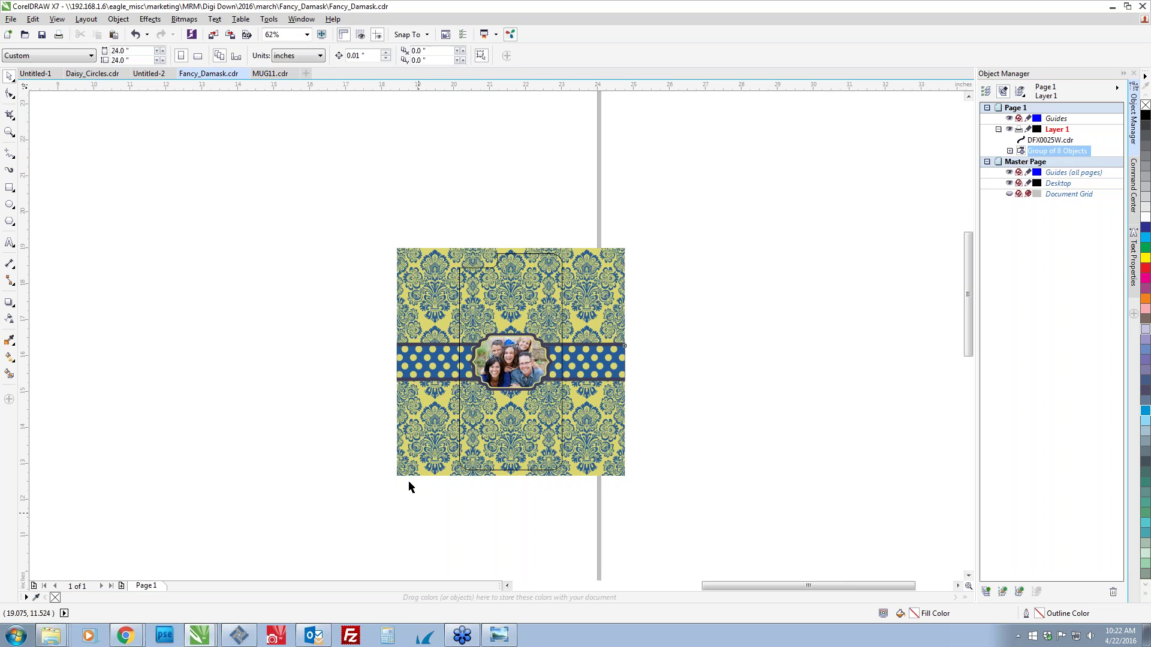
right_click(399, 451)
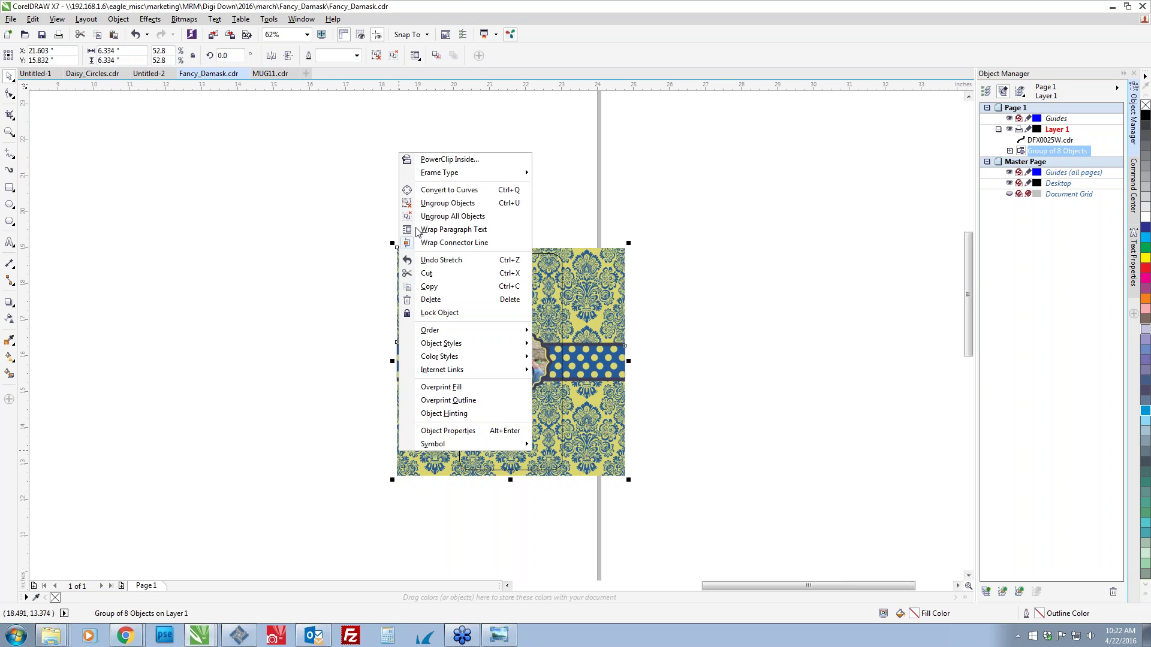
click(432, 160)
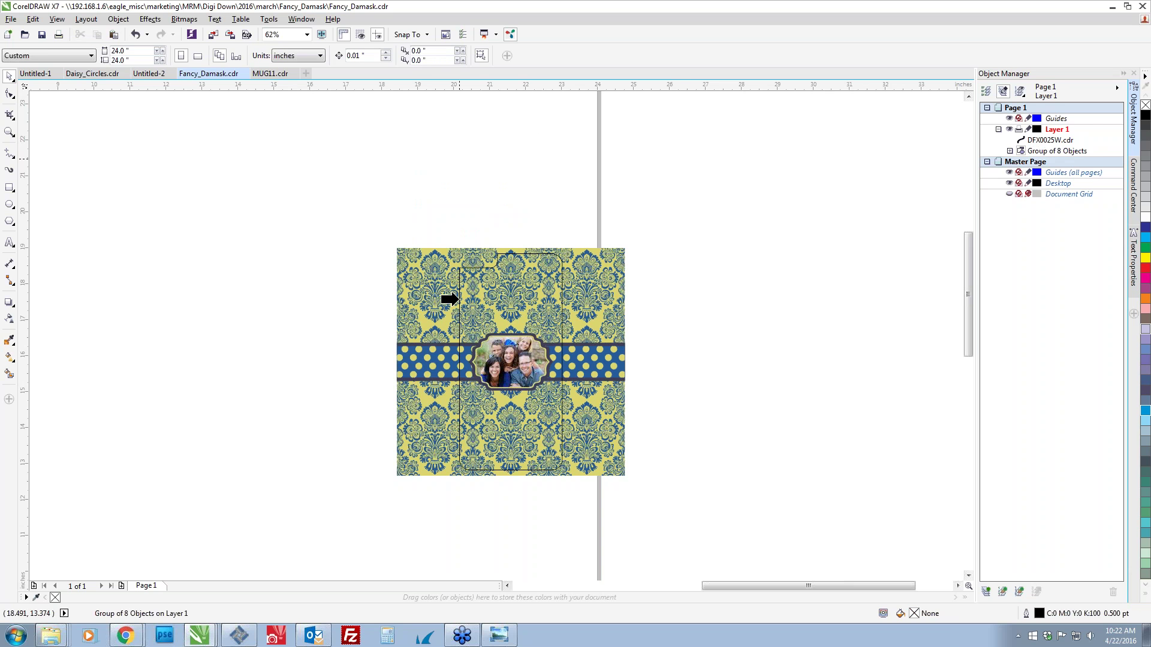
click(459, 298)
click(681, 367)
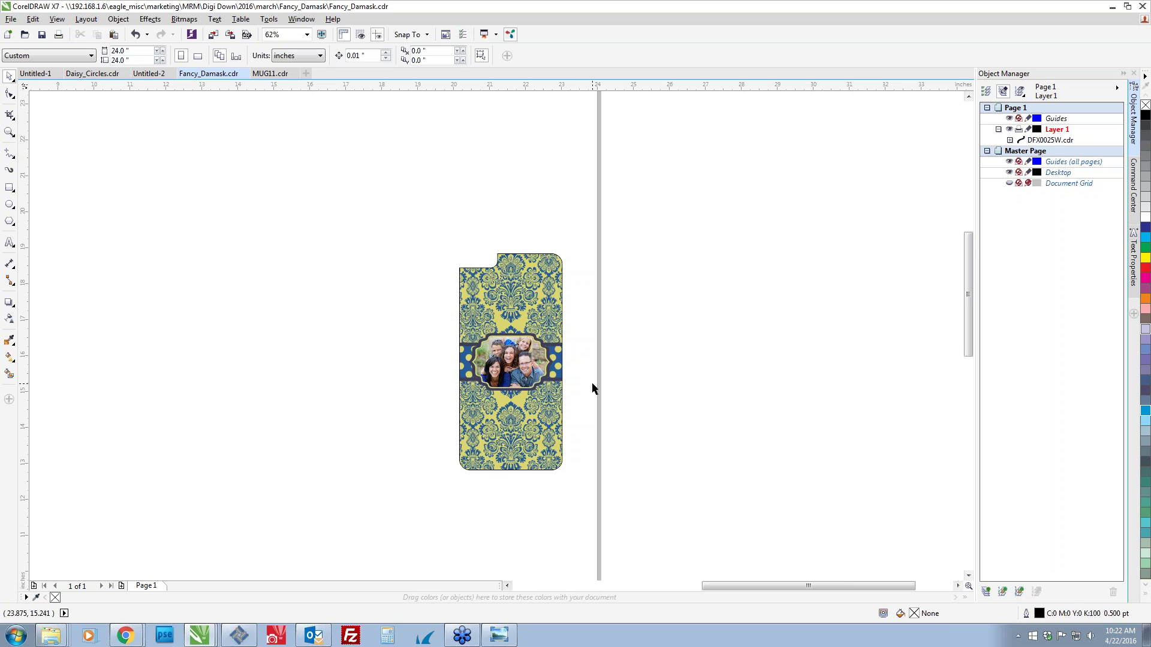
Undo the PowerClip, scaling and centering of the artwork on the DFX0025W outline.
key(ctrl+z)
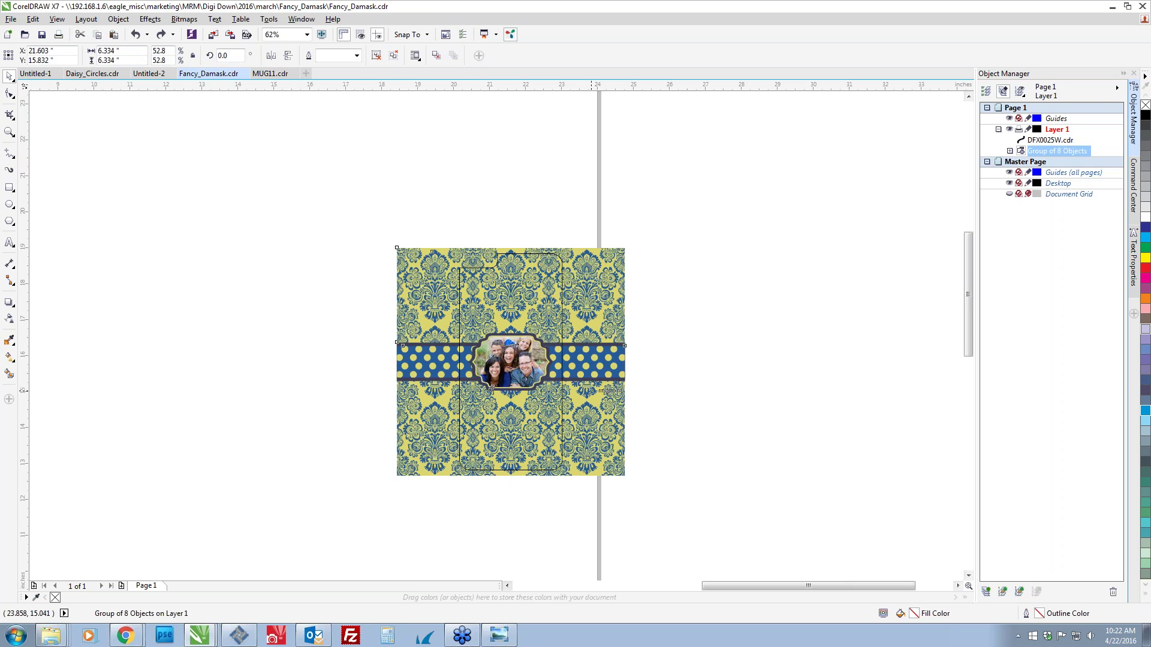
key(ctrl+z)
key(ctrl+z)
key(ctrl+z)
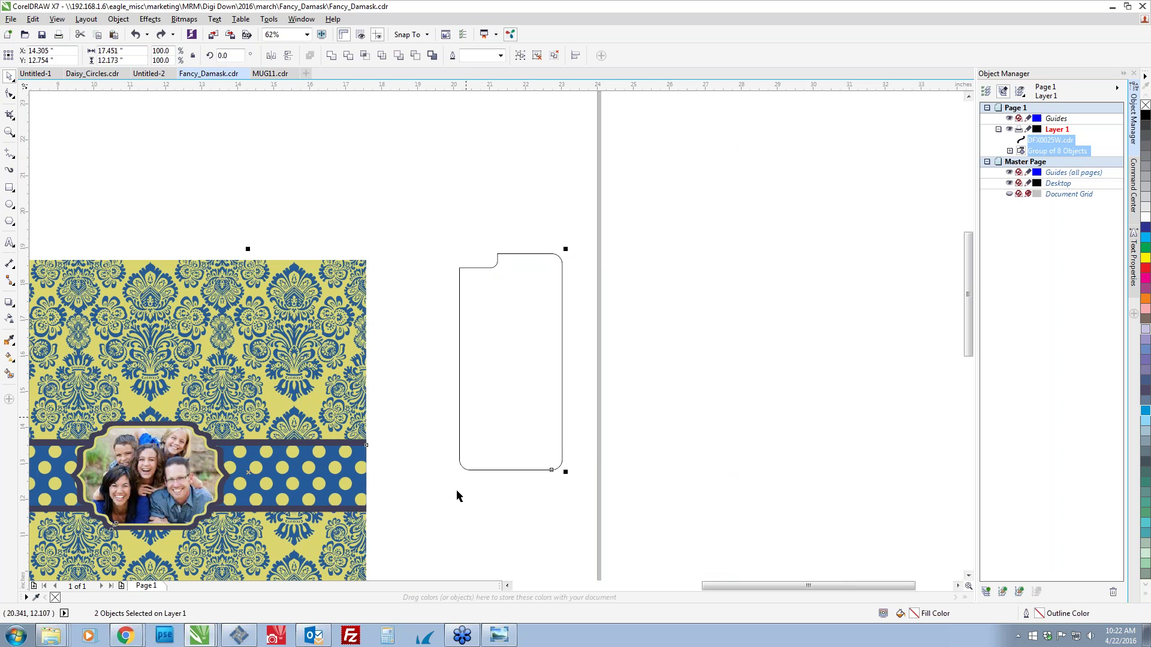
Ungroup the artwork and scale only the polka-dot band with its photo frame about its center to about 8.89 inches wide.
drag(456, 492, 682, 373)
click(615, 430)
click(549, 442)
scroll(541, 431, down, 1)
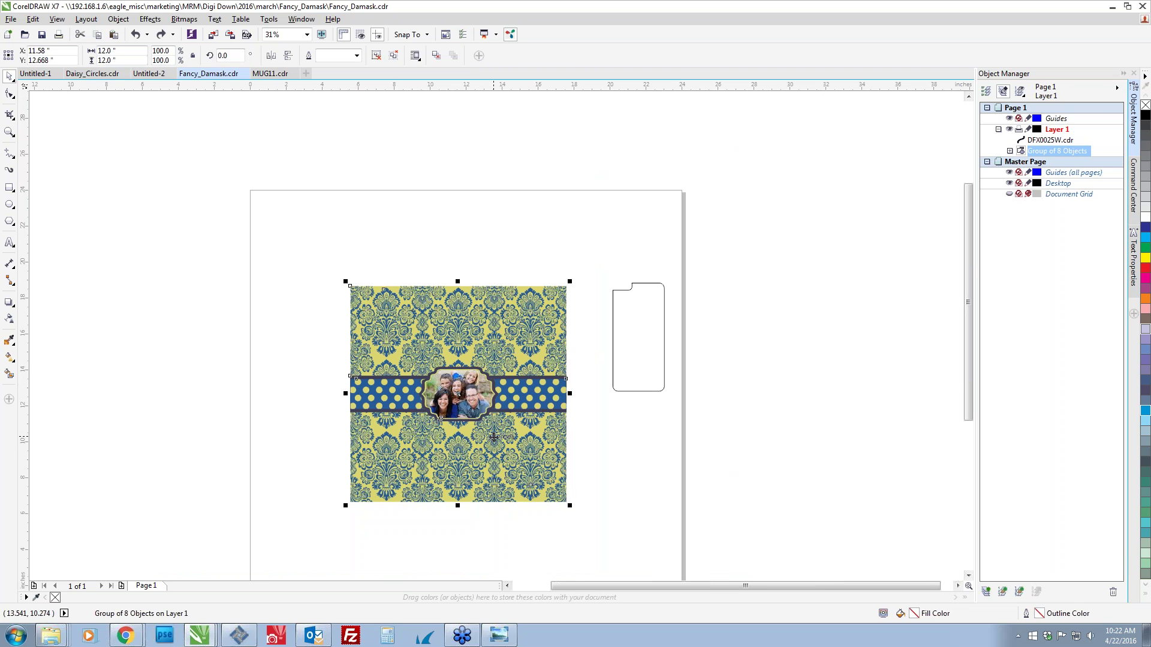
key(ctrl+u)
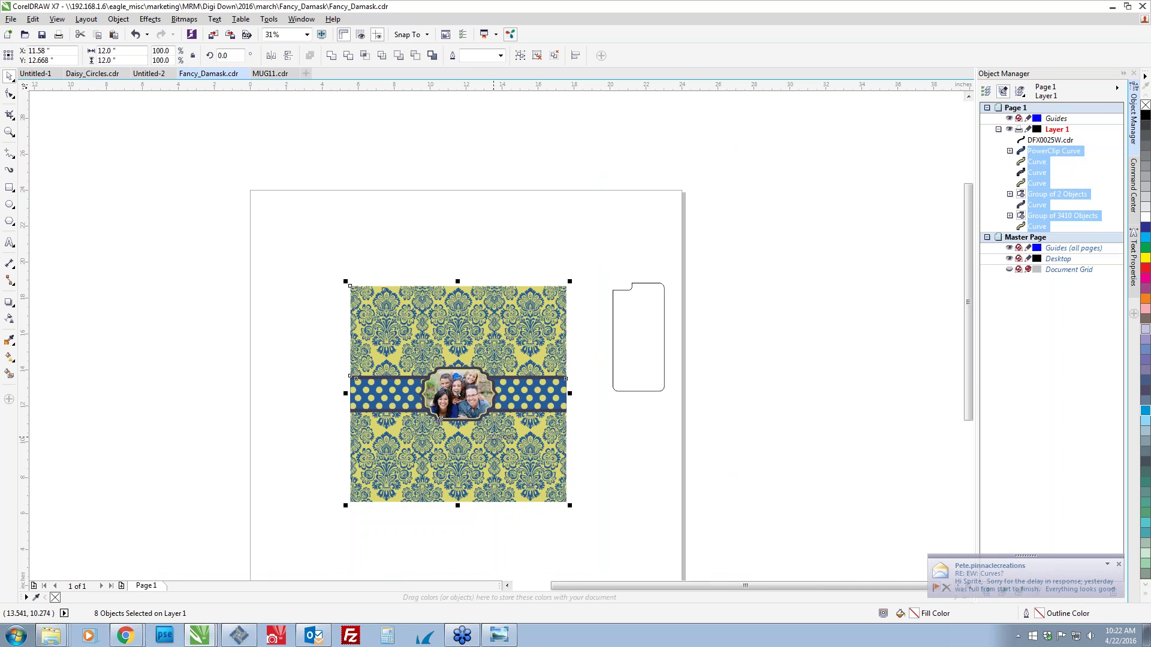
click(316, 444)
drag(308, 444, 590, 356)
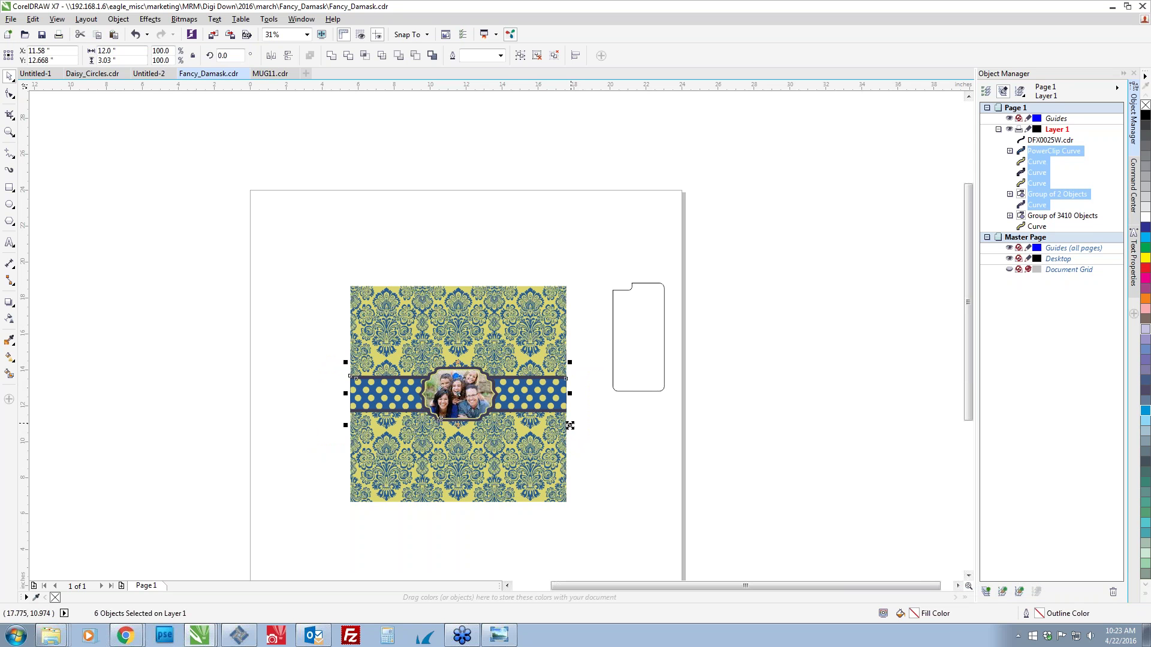
drag(570, 426, 541, 426)
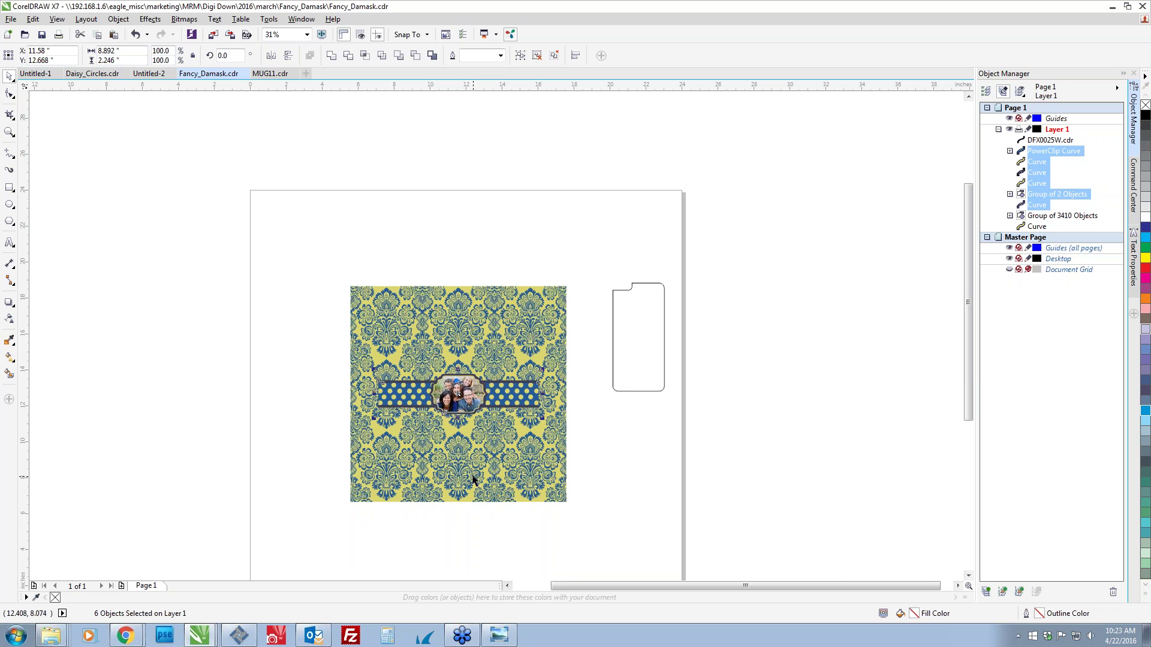
Group the damask background with the smaller band and photo frame, and center the group on the DFX0025W outline.
drag(319, 260, 583, 519)
drag(274, 232, 599, 536)
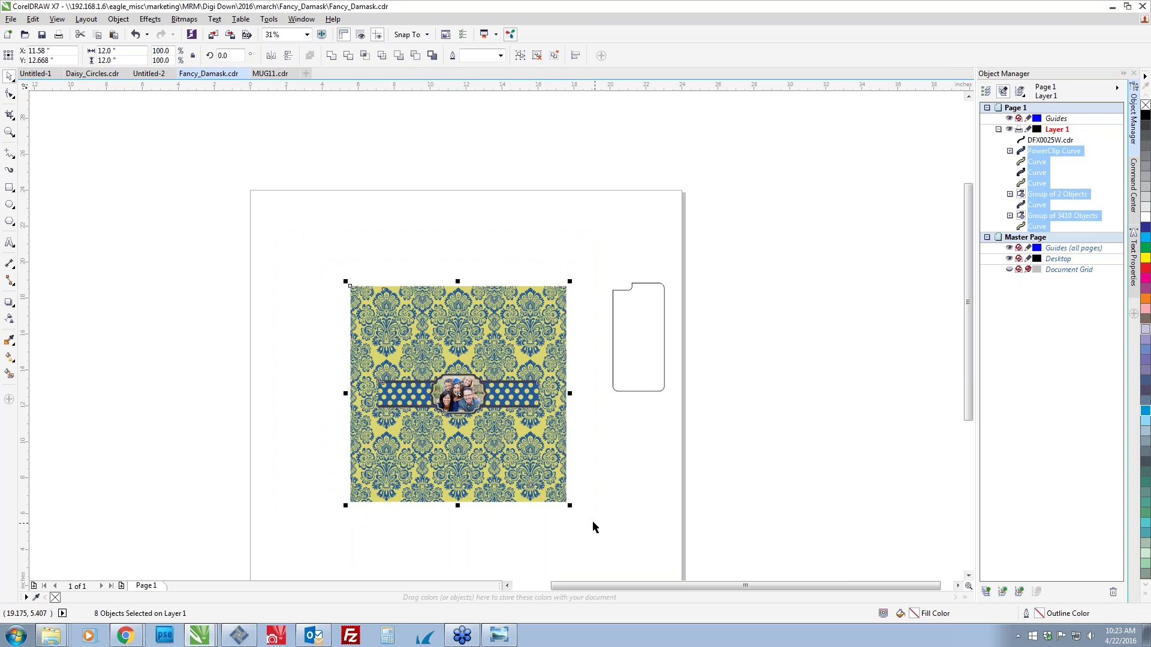
key(ctrl+g)
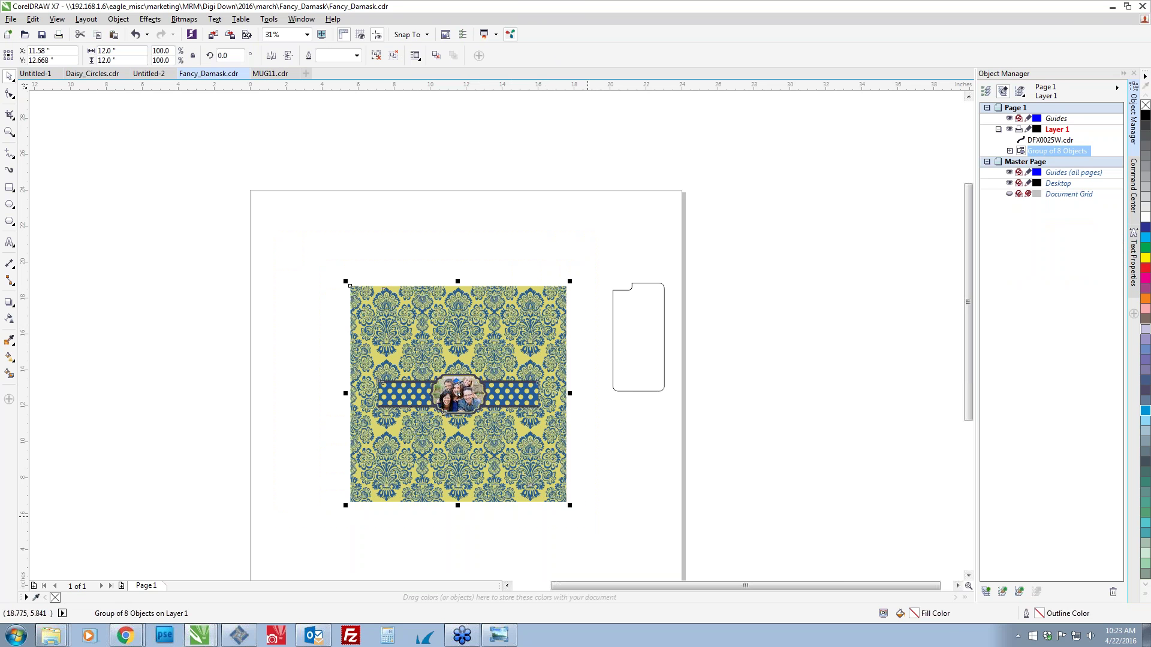
shift+click(625, 393)
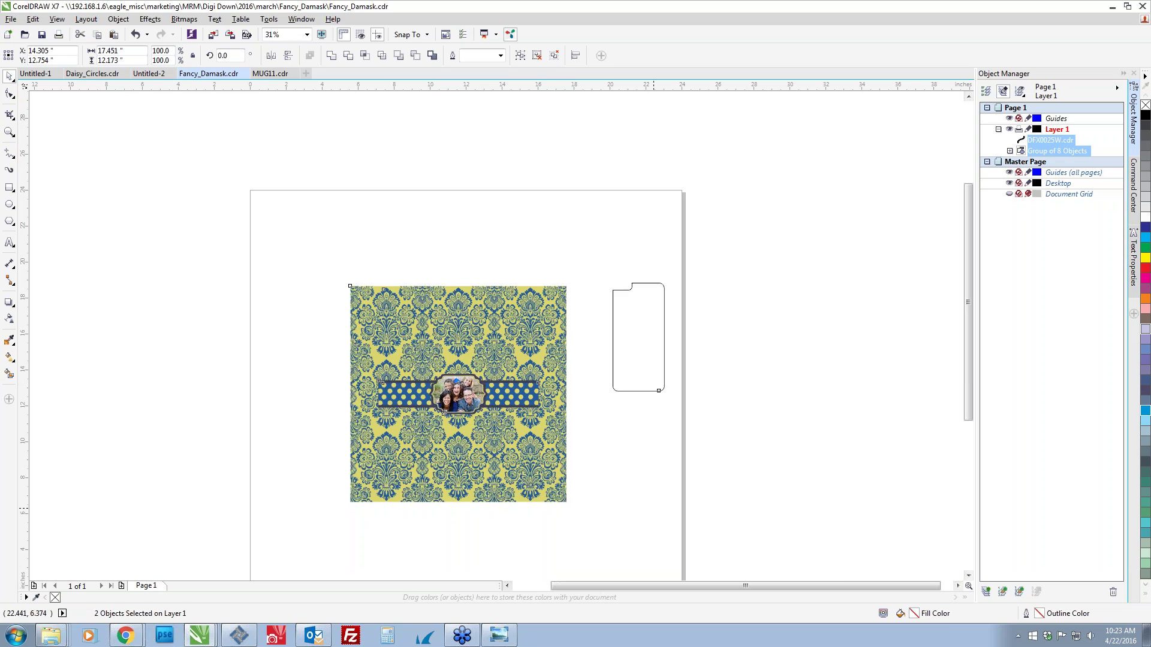
key(c)
key(e)
Scale the regrouped artwork about its center to about 6.42 inches square and PowerClip it inside the DFX0025W outline.
drag(461, 484, 576, 404)
click(537, 439)
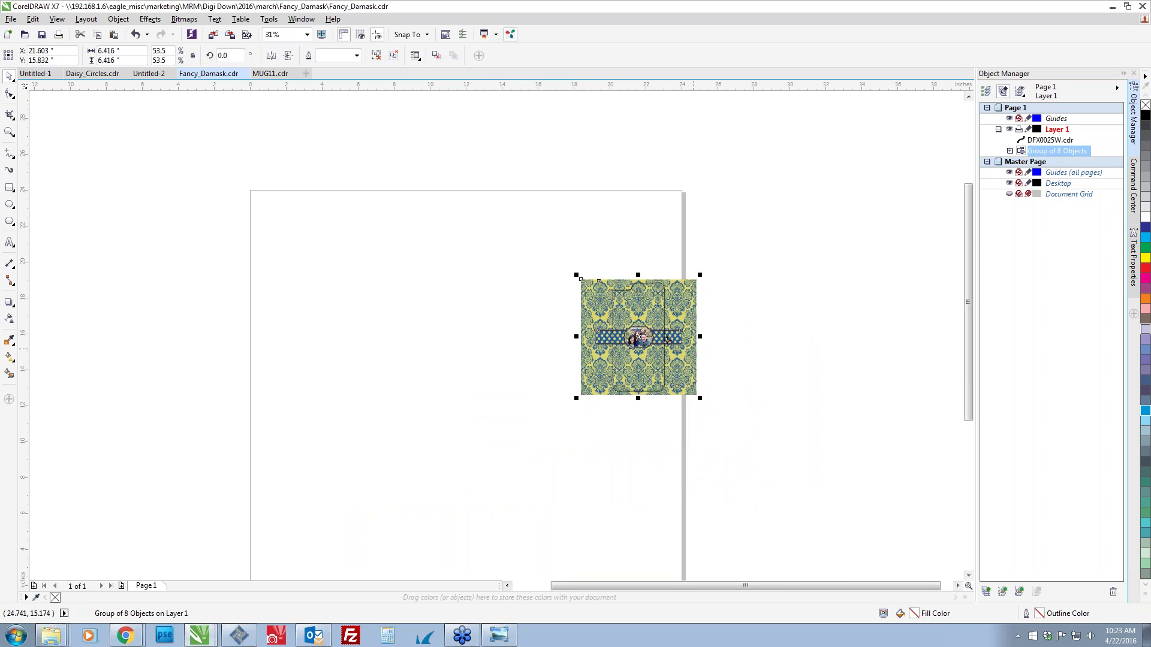
scroll(651, 334, up, 2)
key(Escape)
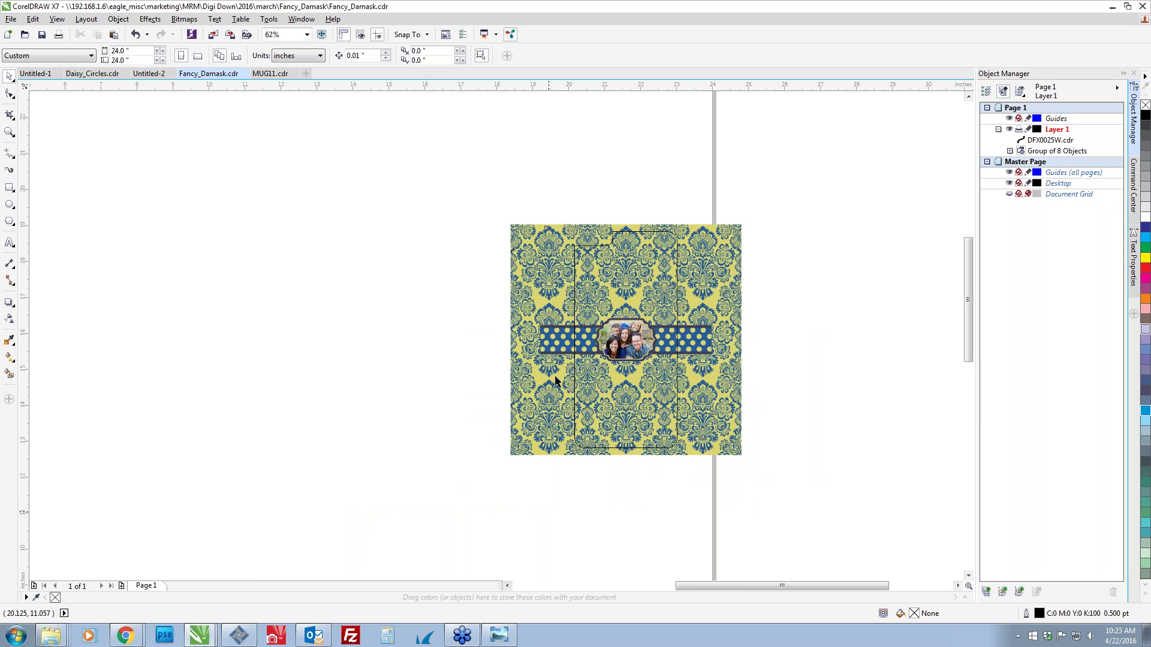
right_click(525, 432)
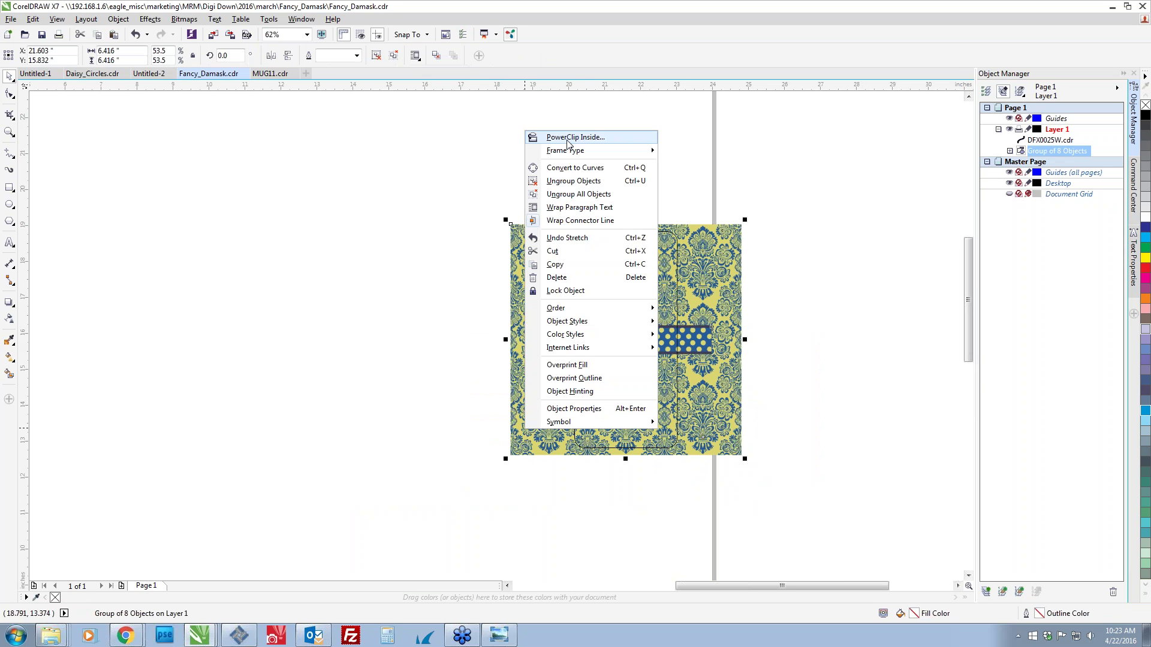
click(567, 138)
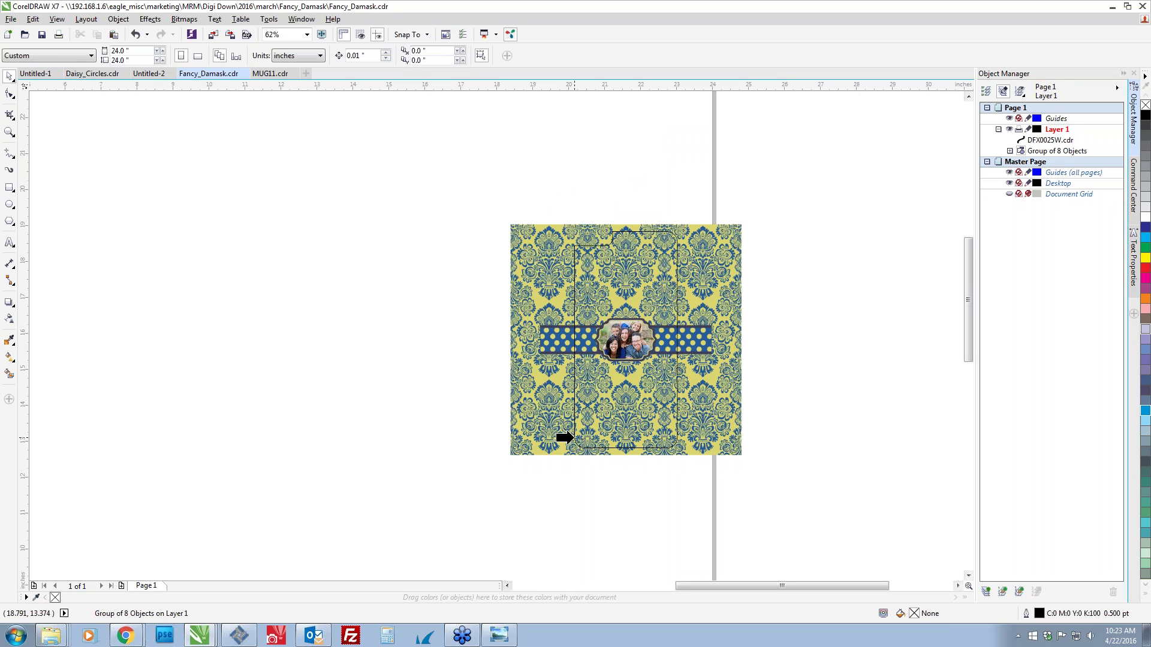
click(573, 437)
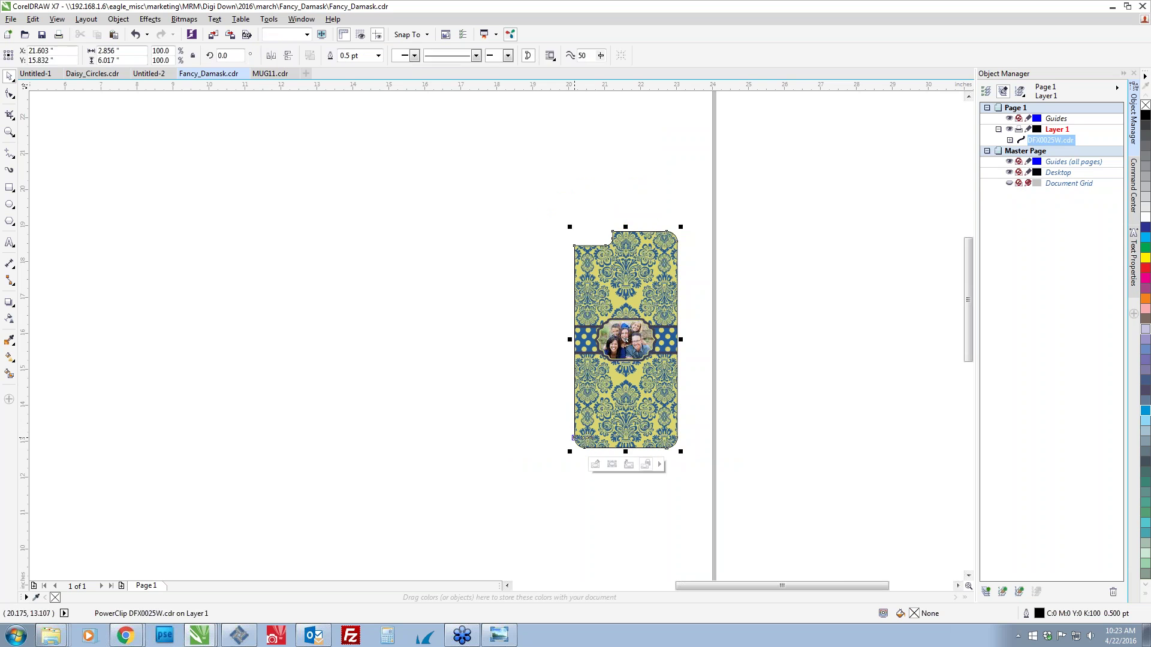
key(F4)
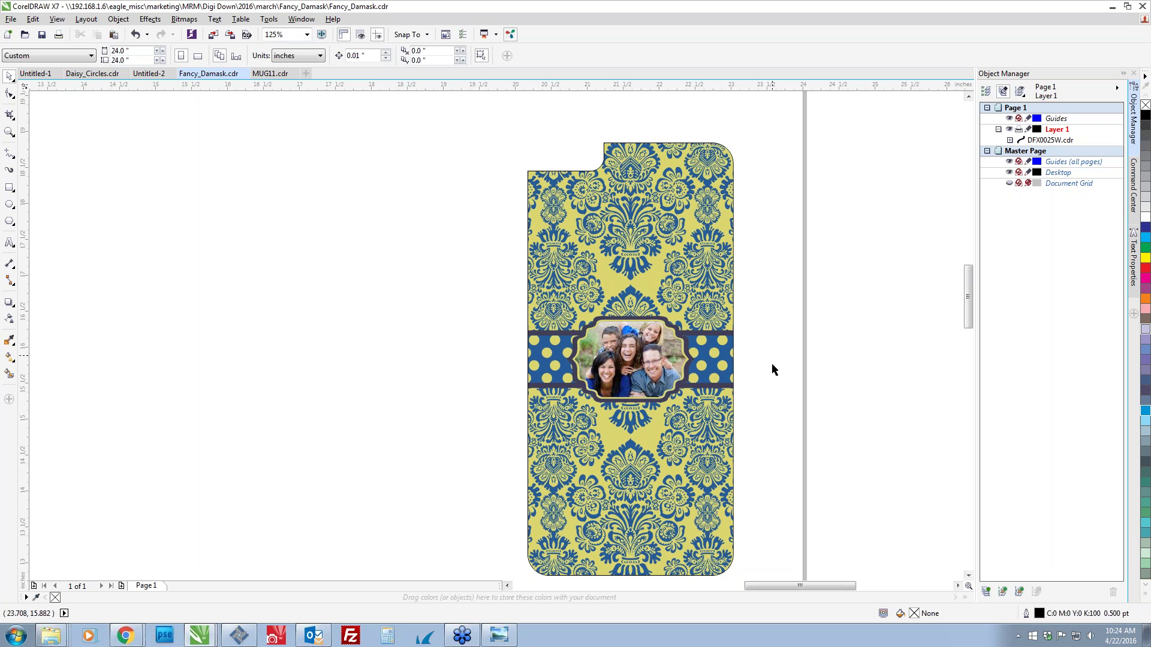
Switch to Chrome's U4099 product page on dyetrans.com and search the catalog for "jewellry".
key(alt+Tab)
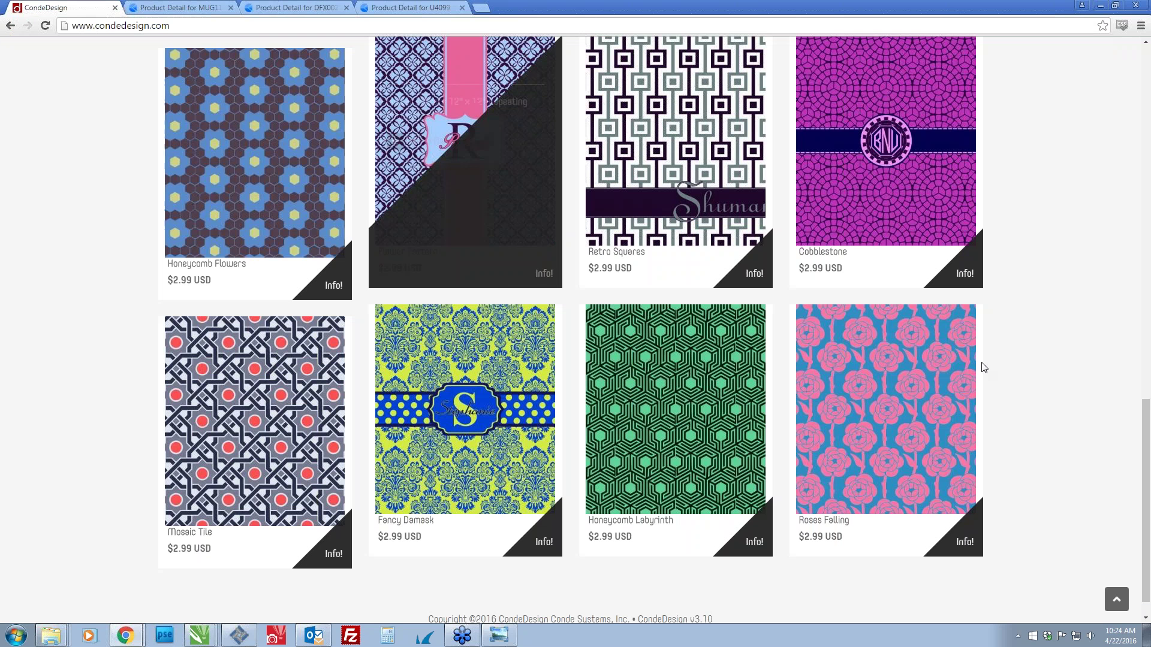
click(411, 9)
scroll(500, 217, up, 2)
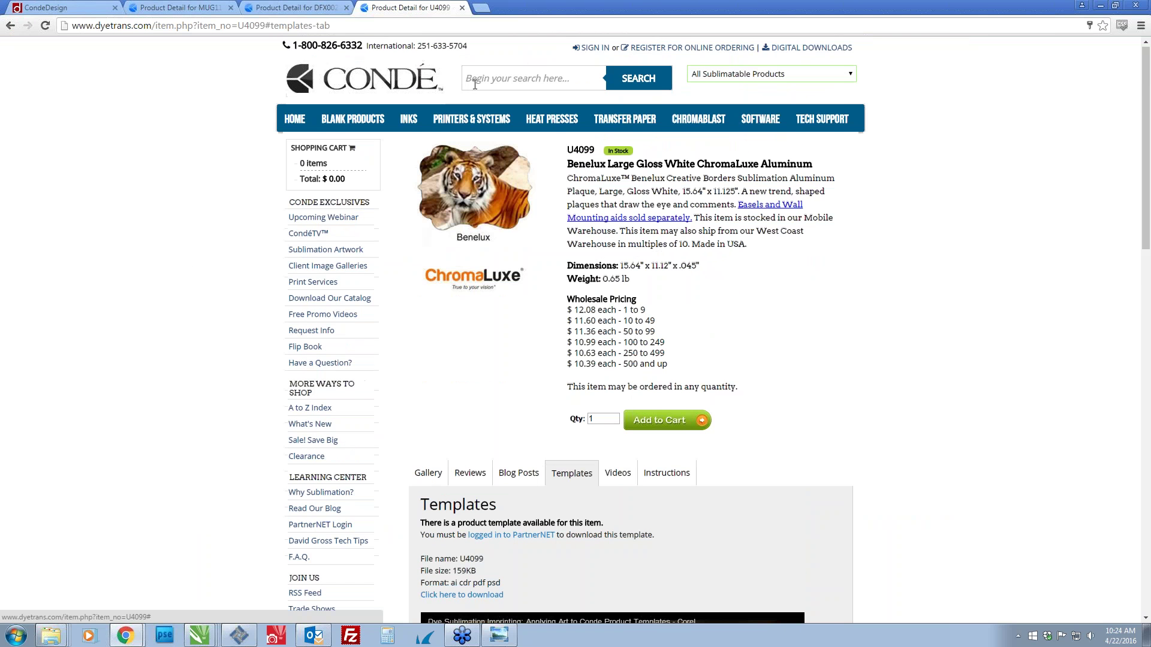
click(474, 85)
text(jewelry)
key(BackSpace)
key(BackSpace)
text(lry)
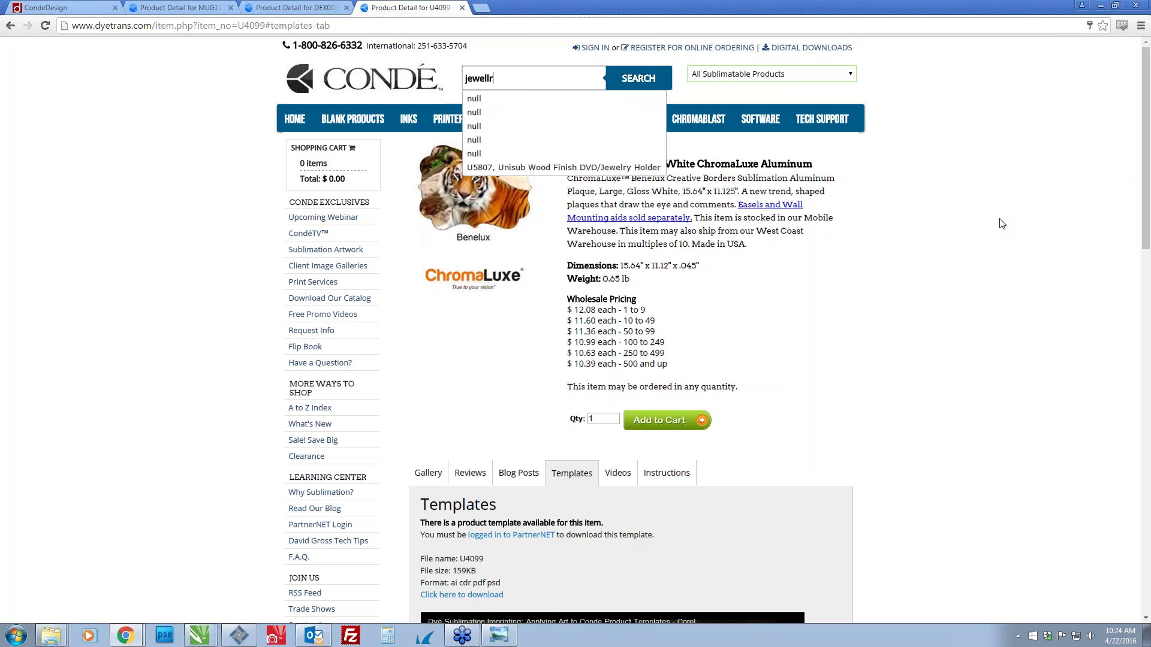
key(Return)
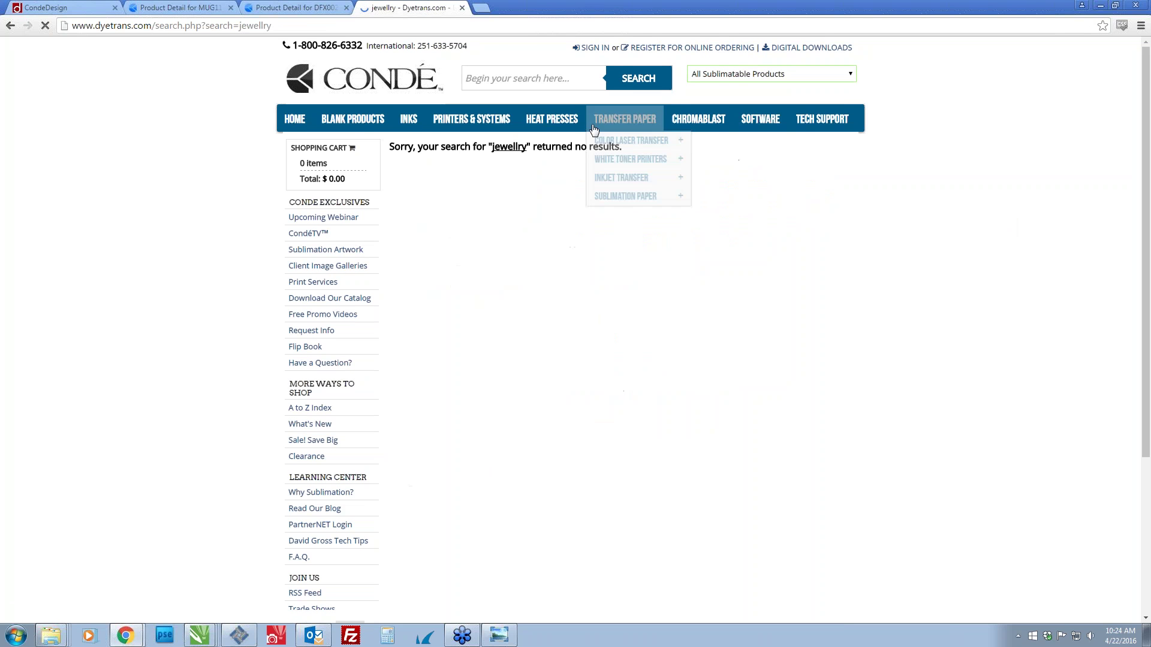
Search the catalog for "jewelry" and look through the listed pendants, charms and inserts.
click(522, 87)
text(jewelryu)
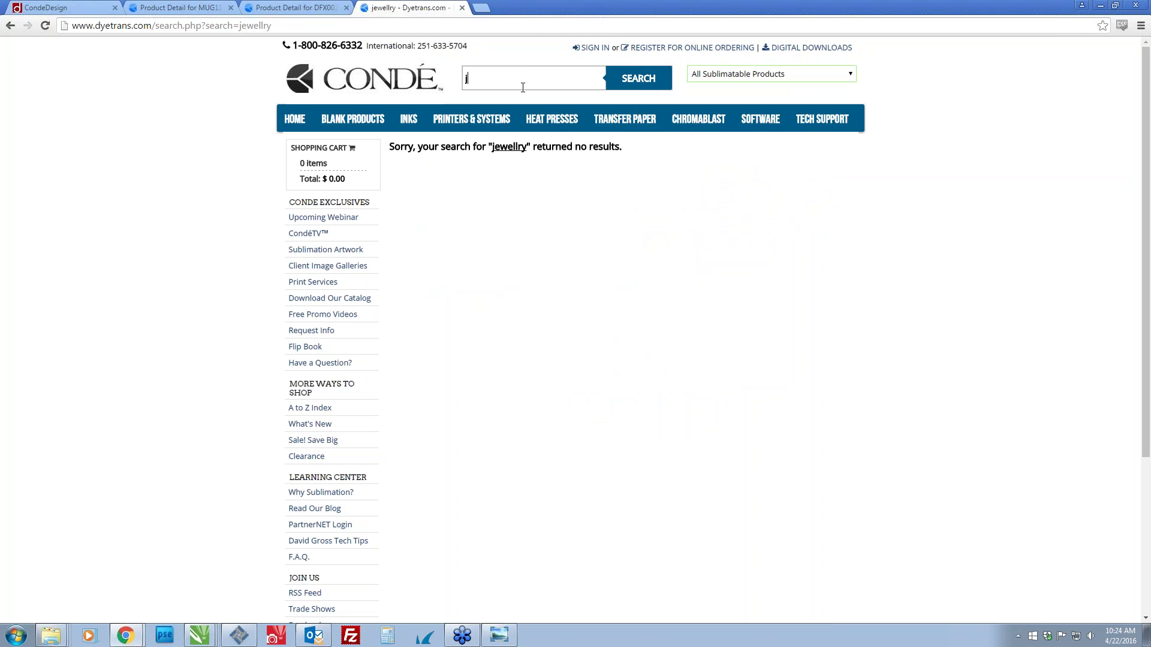
key(BackSpace)
key(Return)
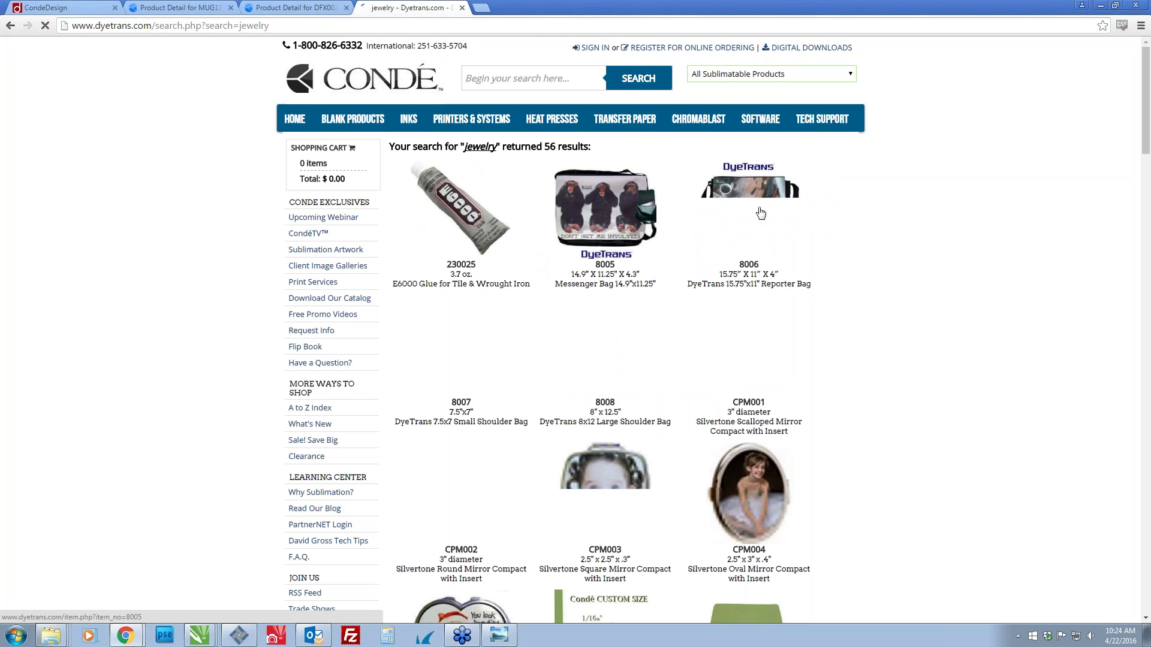
scroll(807, 274, down, 15)
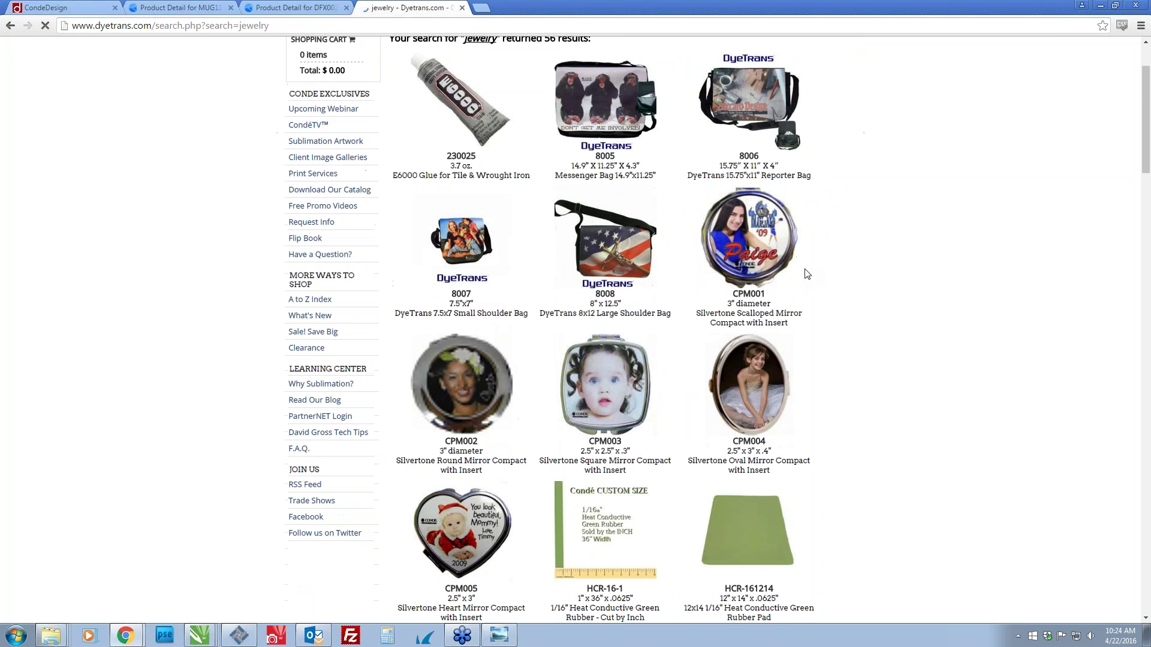
scroll(805, 277, down, 12)
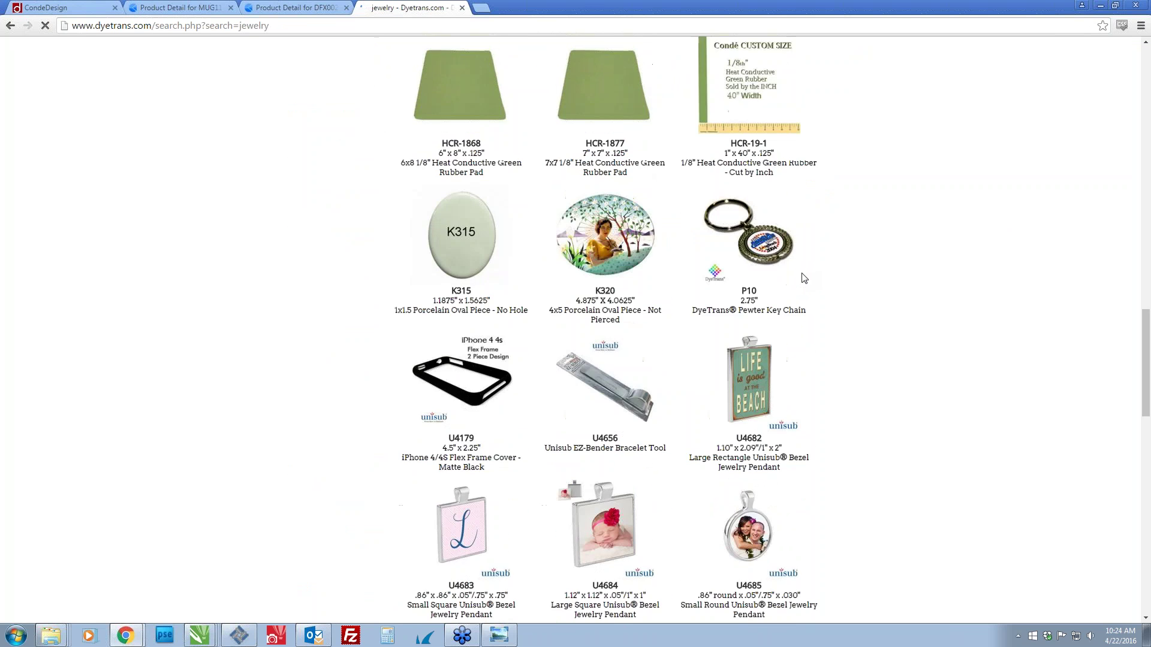
scroll(803, 278, down, 13)
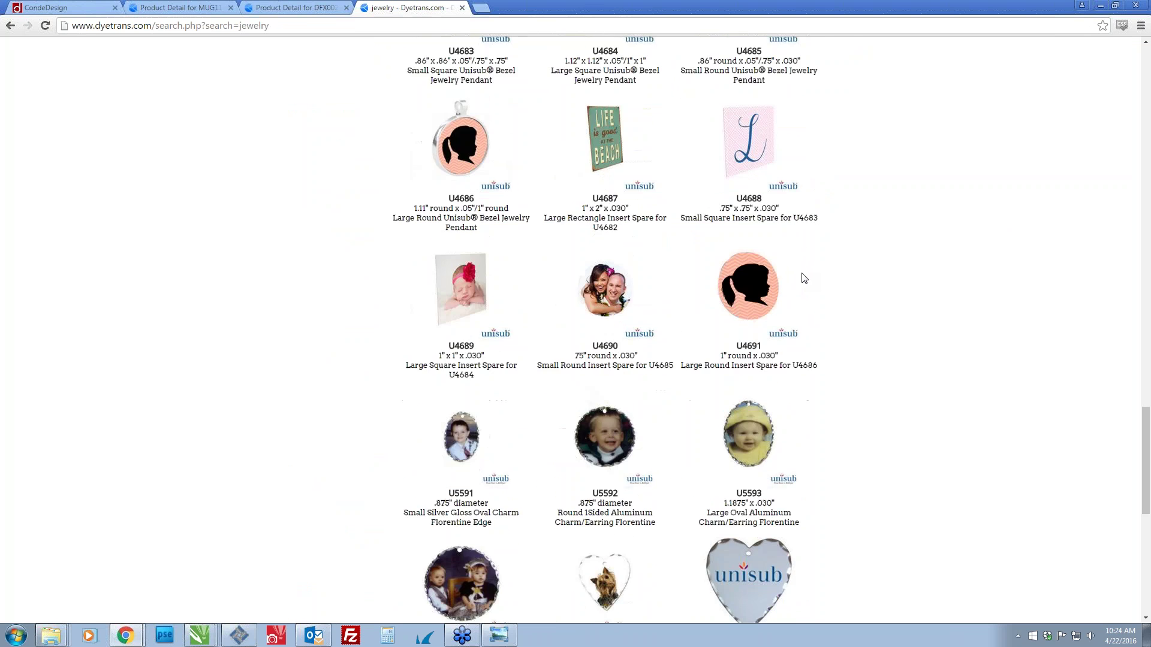
scroll(804, 278, up, 20)
scroll(803, 278, up, 3)
Search the catalog for "bracelet" and look through the listed cuff bracelets.
click(506, 78)
text(brace;)
key(BackSpace)
text(let)
key(Return)
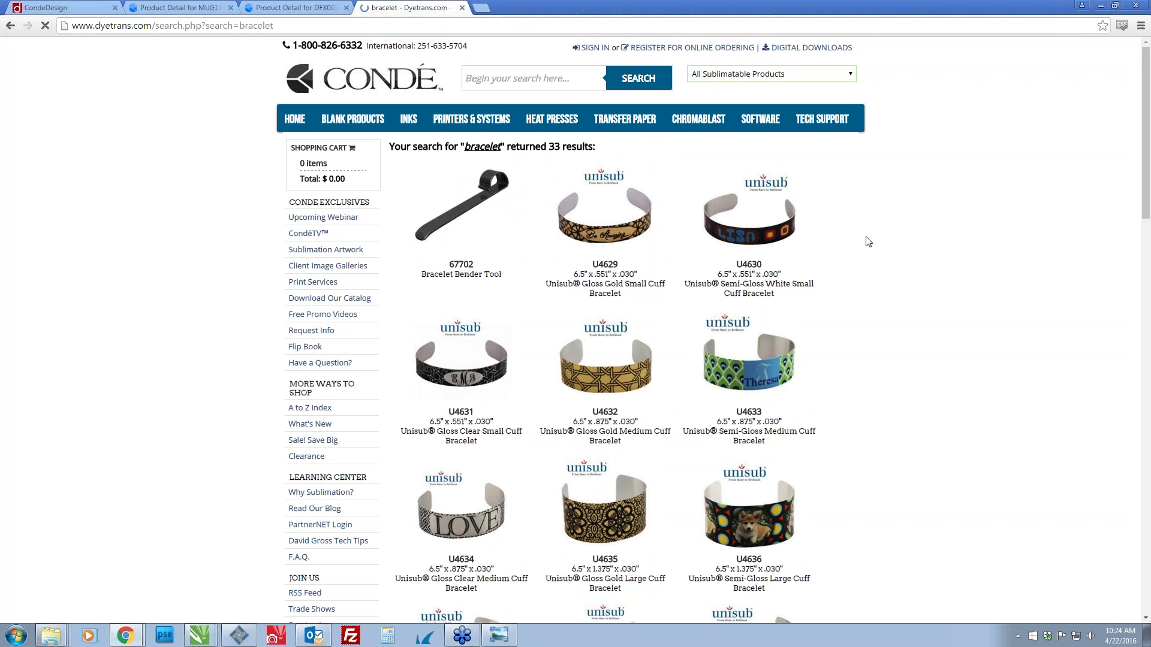
scroll(868, 241, down, 1)
scroll(868, 241, down, 5)
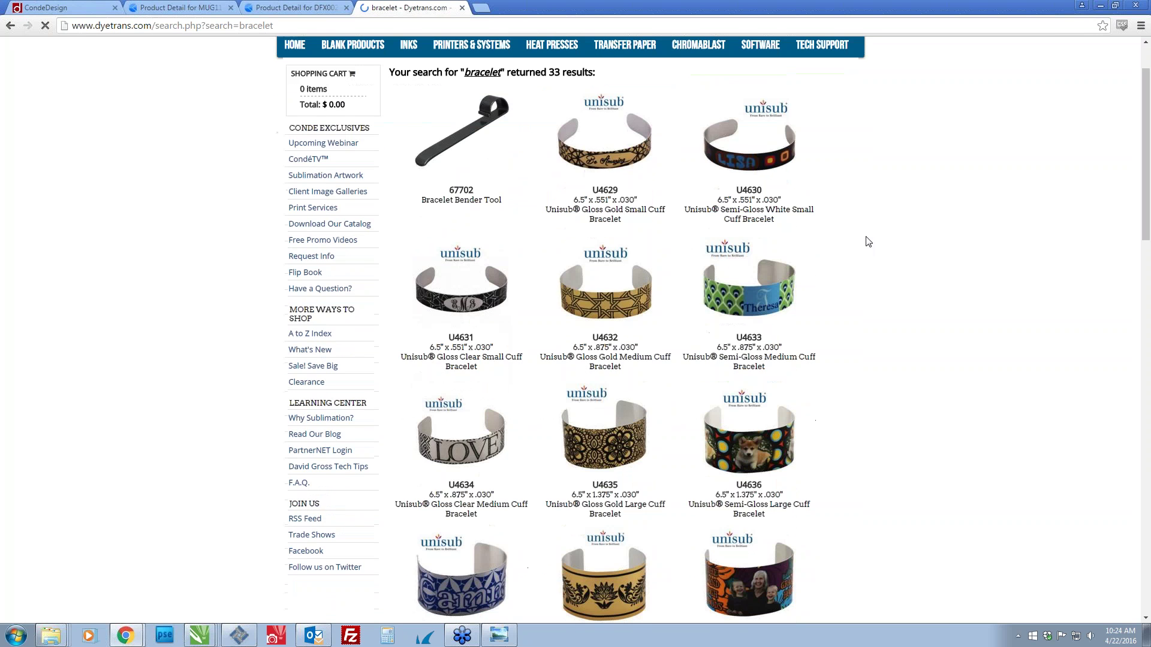
scroll(868, 241, down, 2)
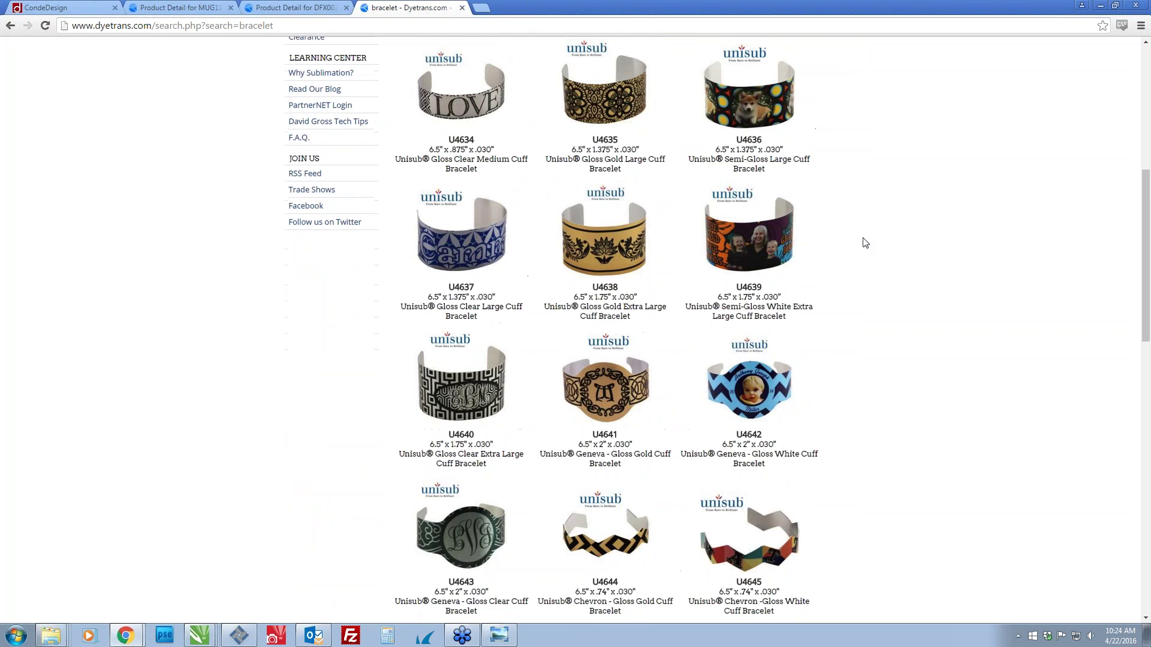
Open the product page of the U4640 gloss clear extra large cuff bracelet and download its template.
scroll(599, 384, down, 2)
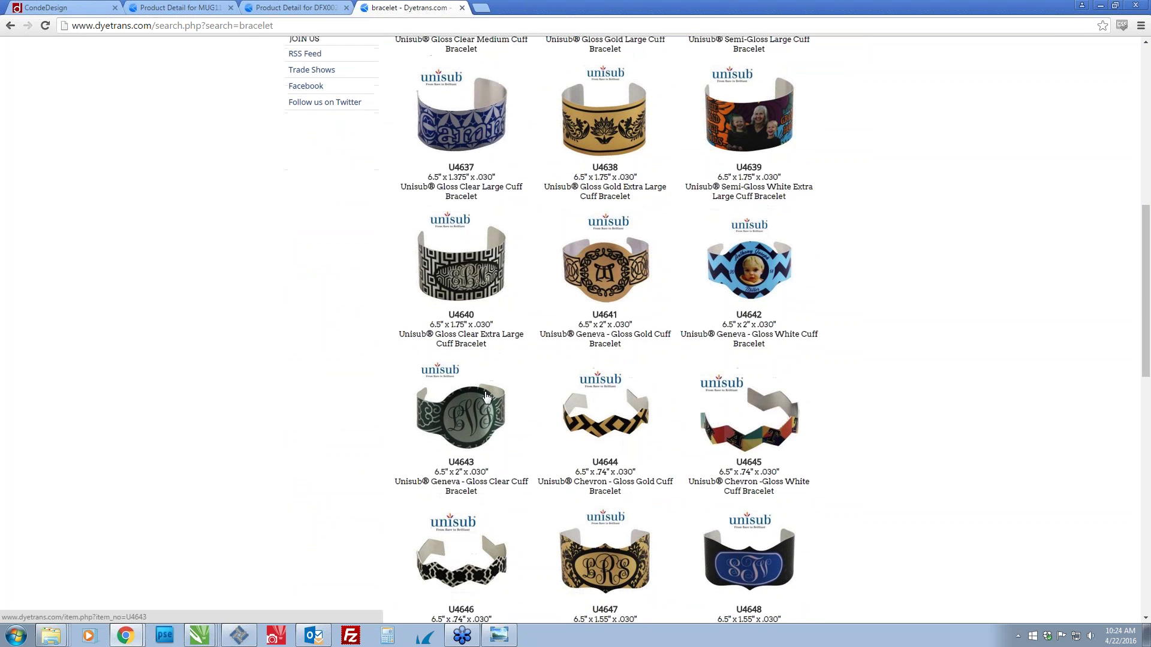
click(463, 284)
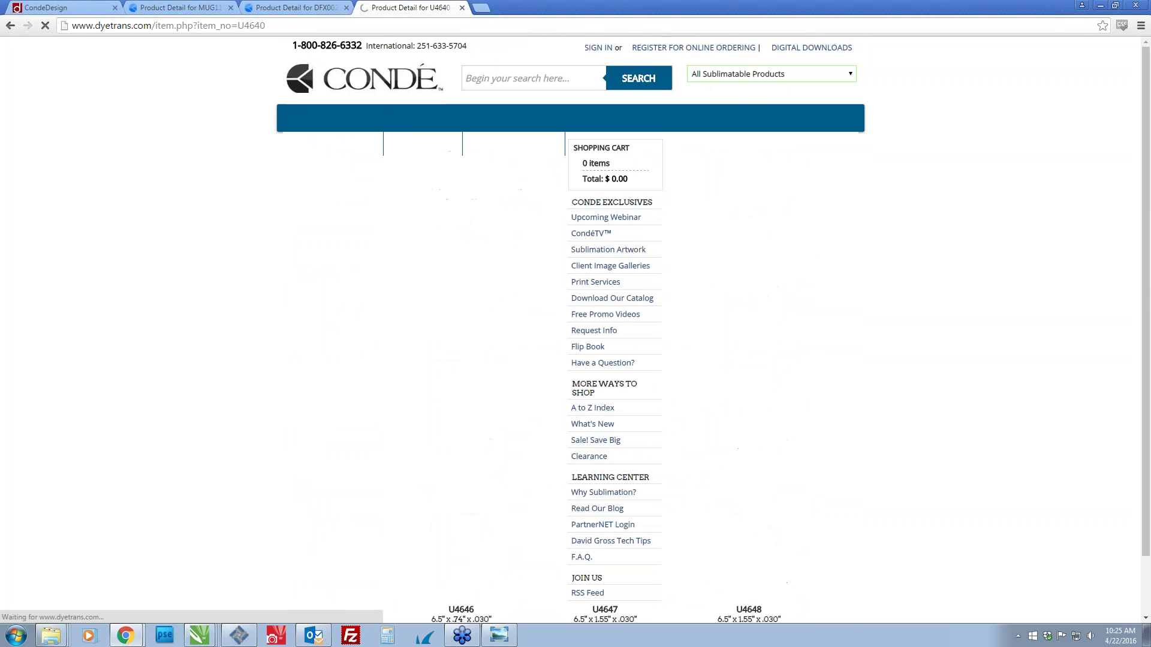
click(571, 460)
click(452, 584)
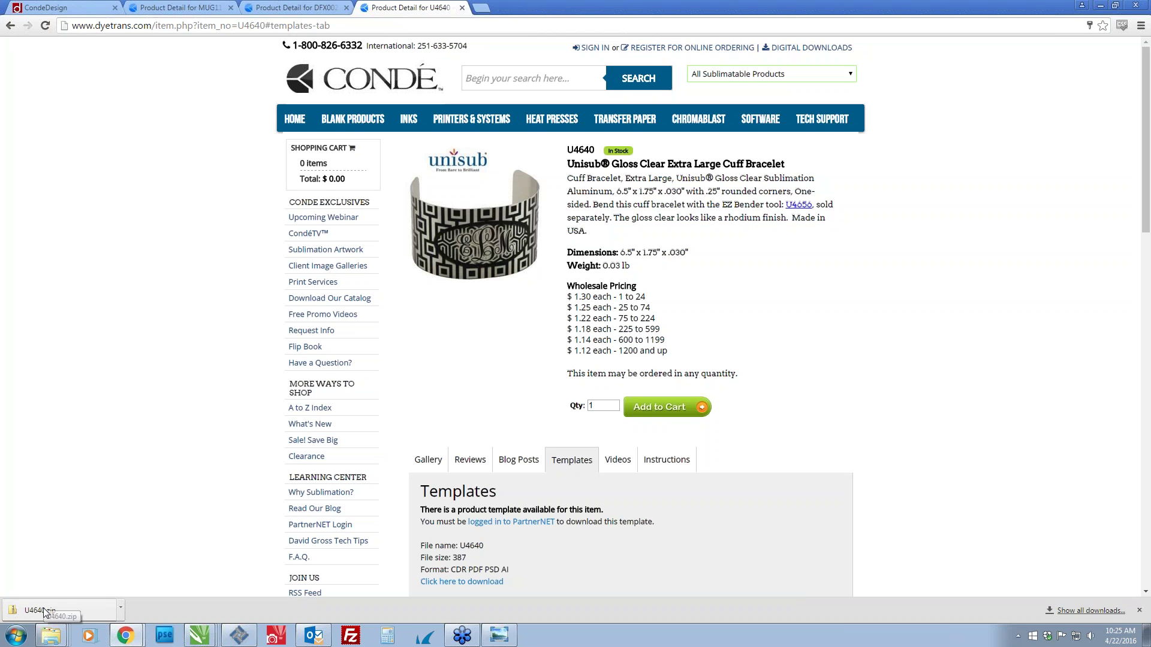
Open the downloaded U4640.zip and extract all its files to the Templates folder.
click(37, 605)
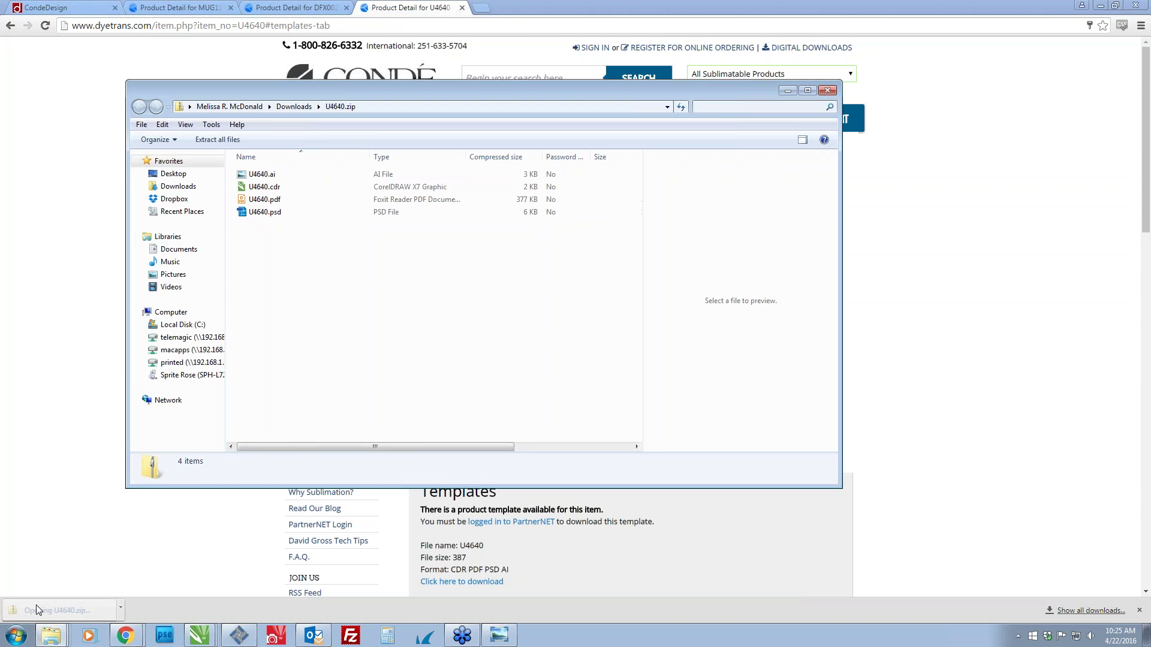
click(225, 142)
click(706, 273)
click(531, 374)
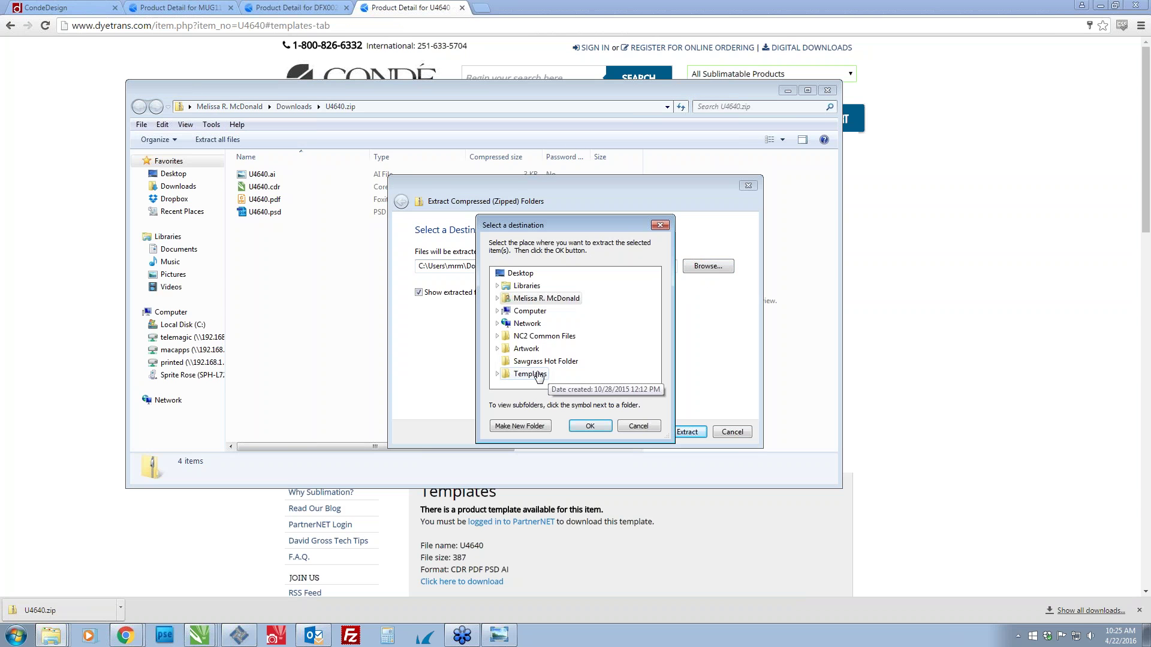
click(590, 426)
click(687, 433)
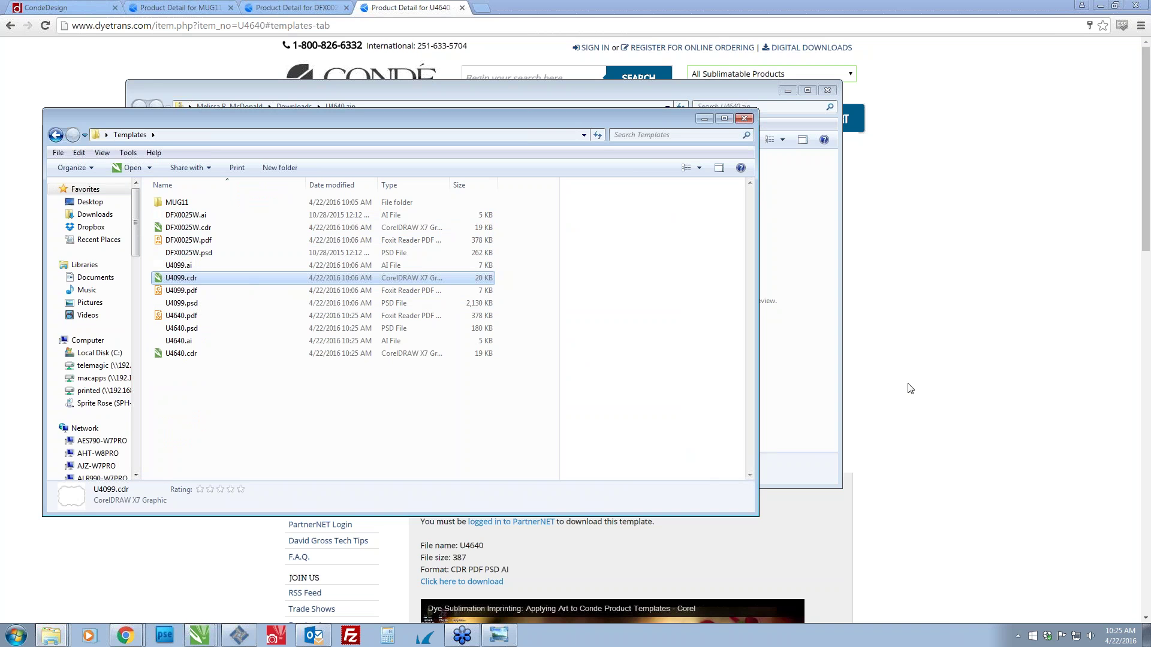
Switch to CorelDRAW and create a new blank document.
key(alt+Tab)
key(alt+Tab)
key(alt+Tab)
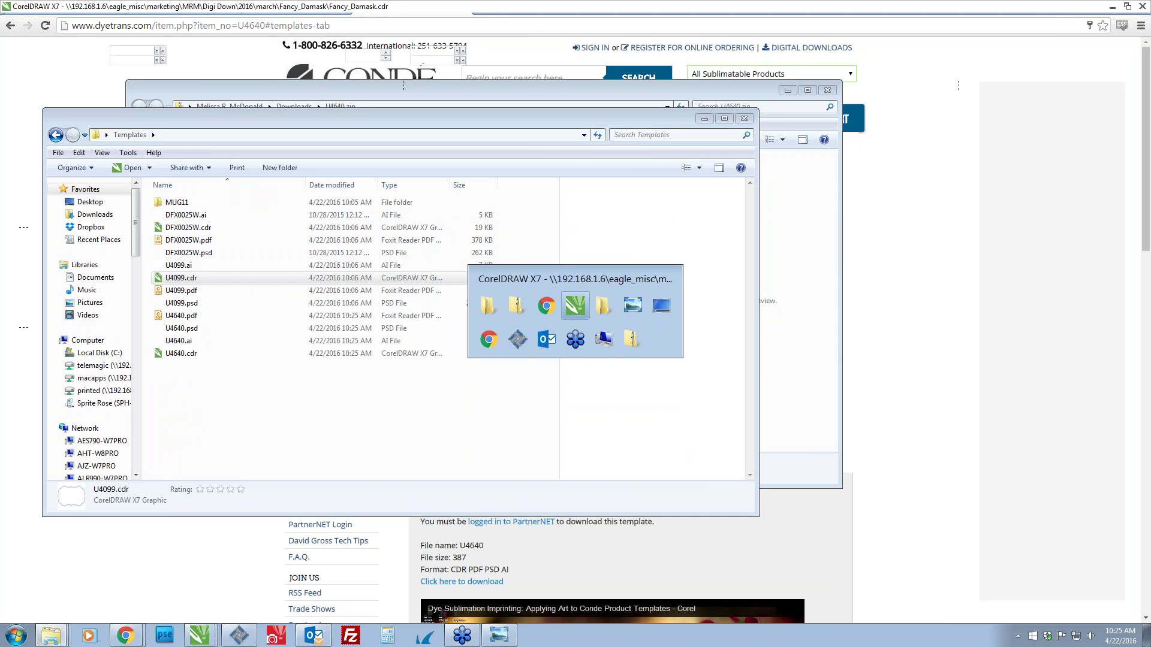
scroll(712, 285, down, 1)
drag(787, 327, 621, 301)
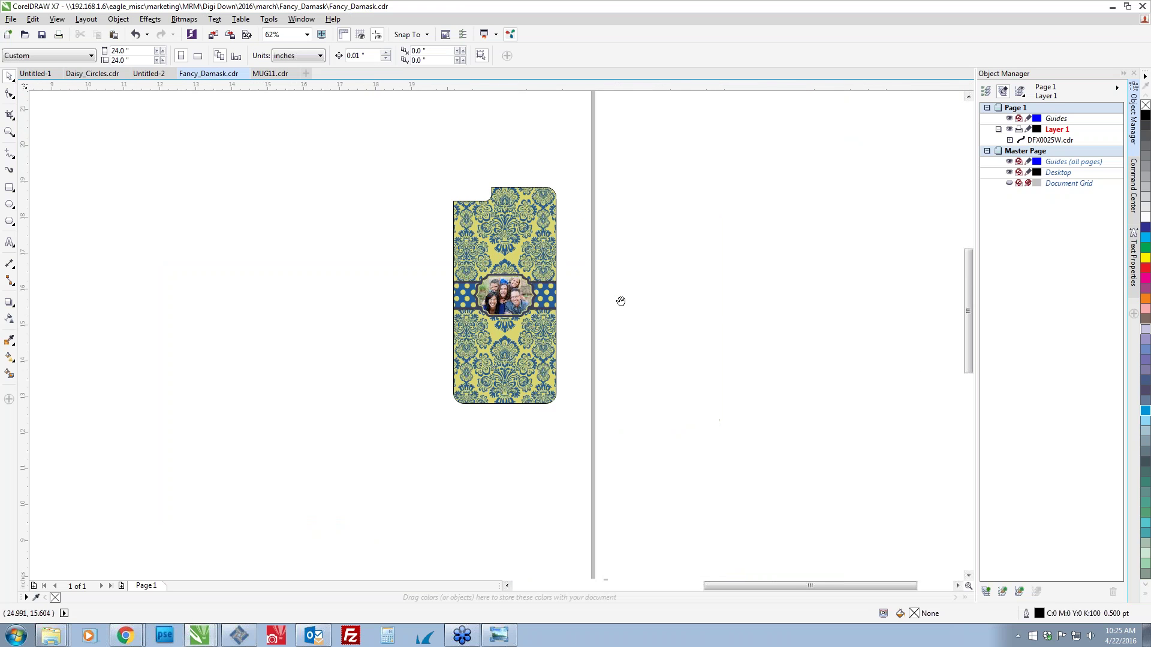
key(ctrl+n)
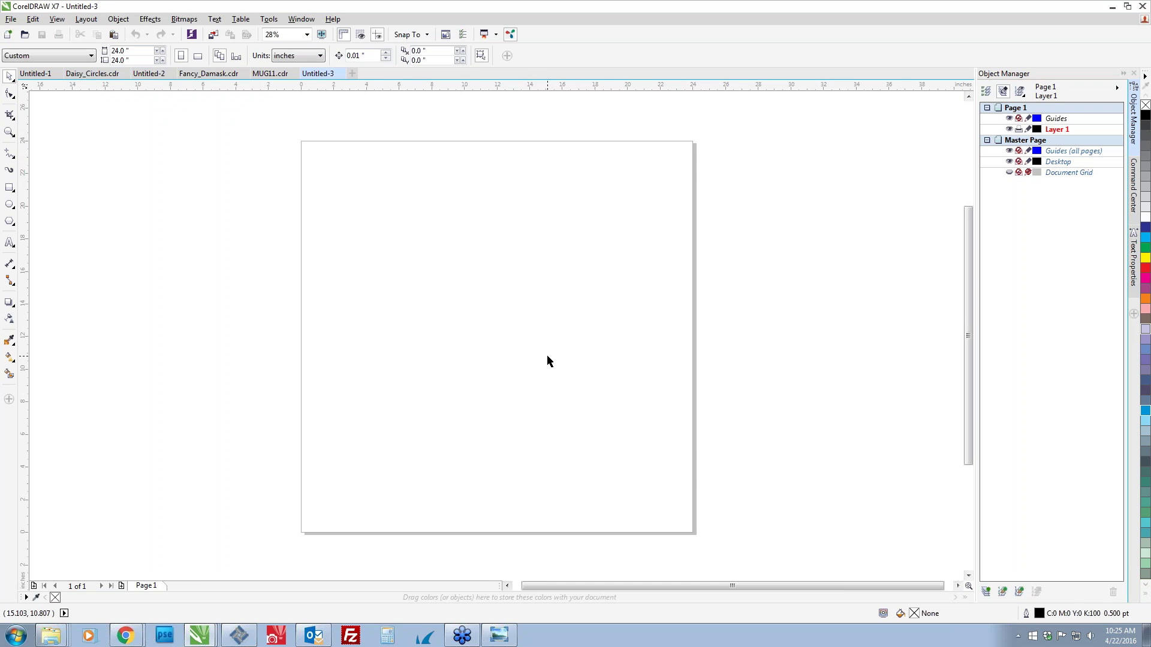
key(ctrl+i)
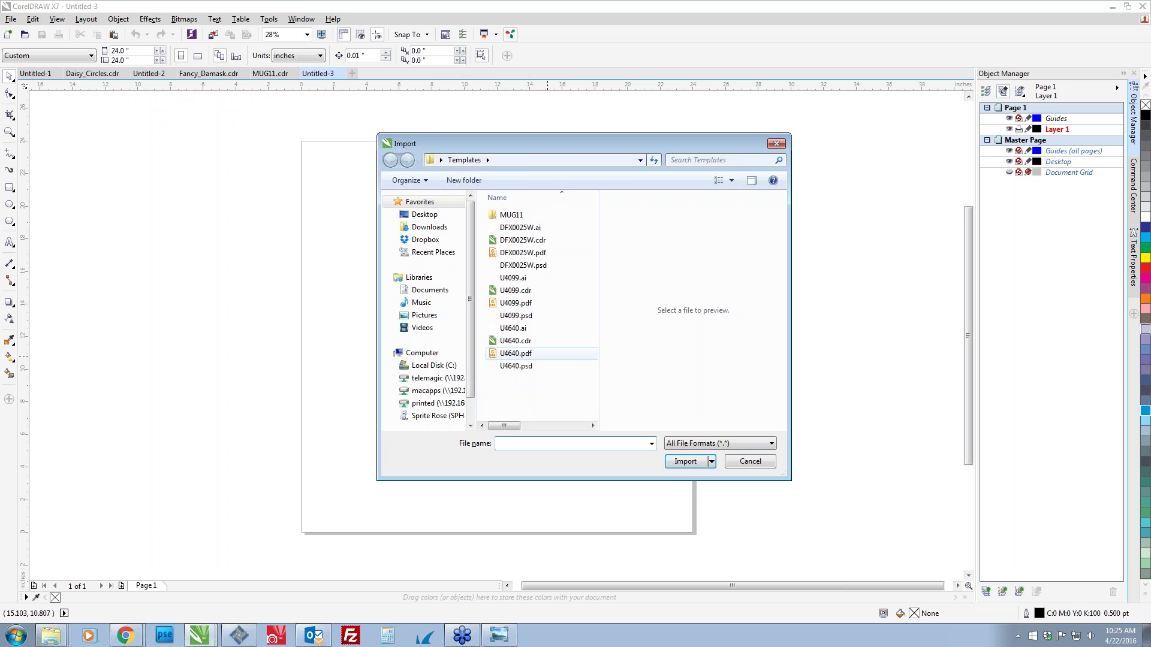
click(508, 293)
double_click(509, 292)
click(377, 218)
key(ctrl+z)
Import U4640.cdr from the Templates folder and place the bracelet outline on the blank page.
key(ctrl+i)
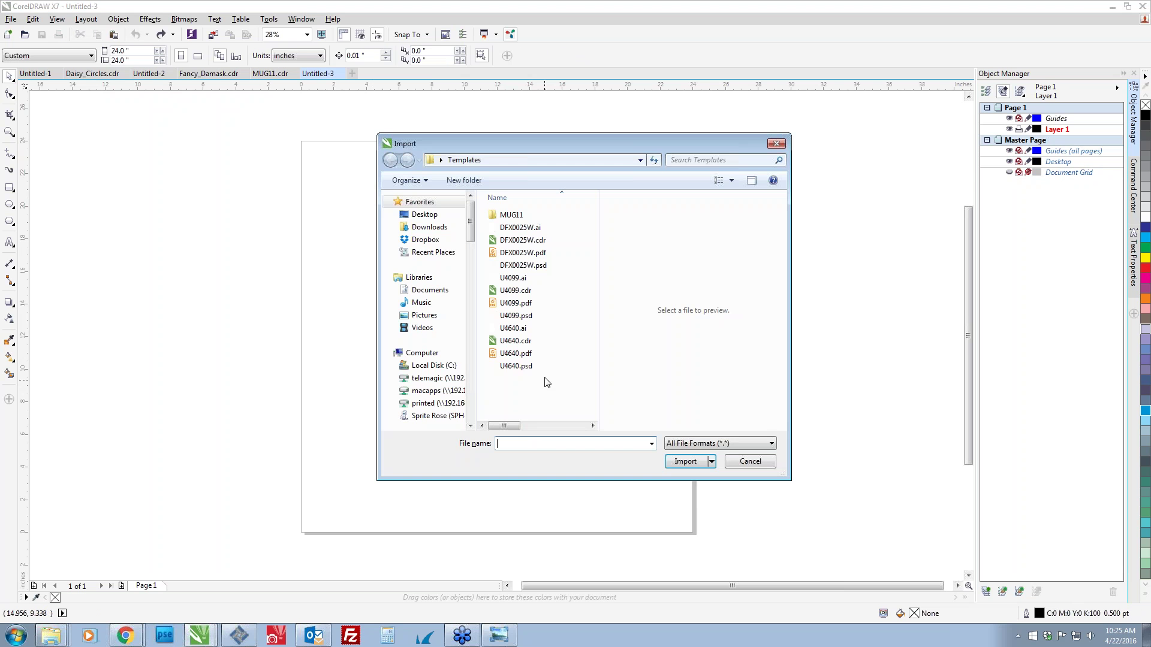
click(516, 340)
click(514, 354)
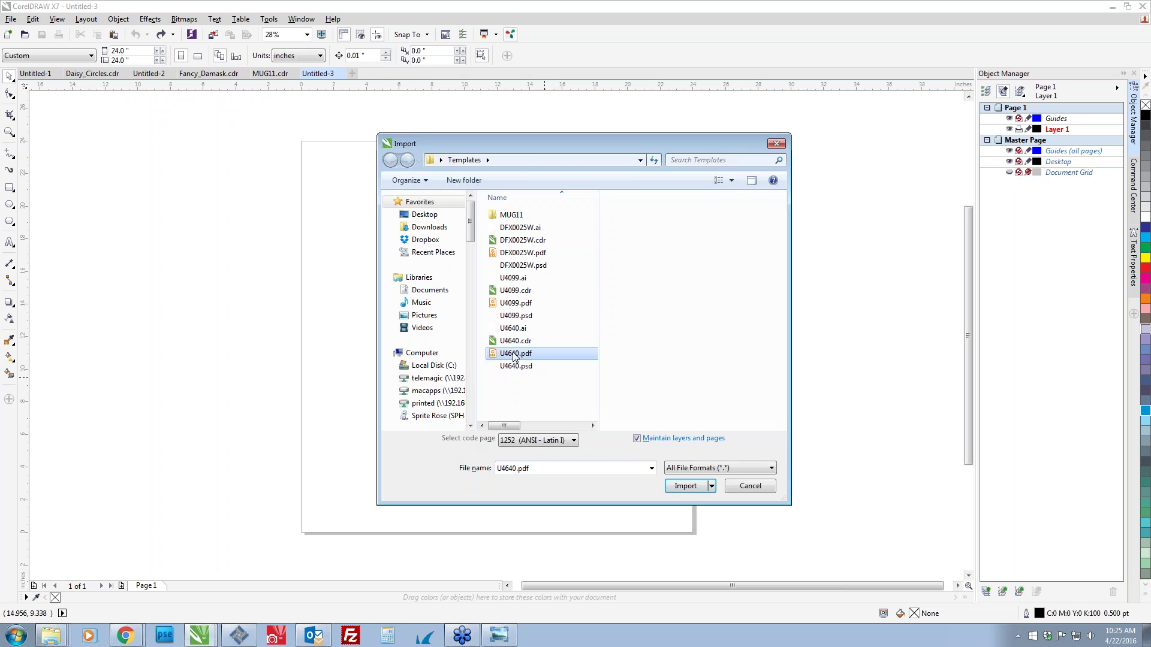
click(514, 342)
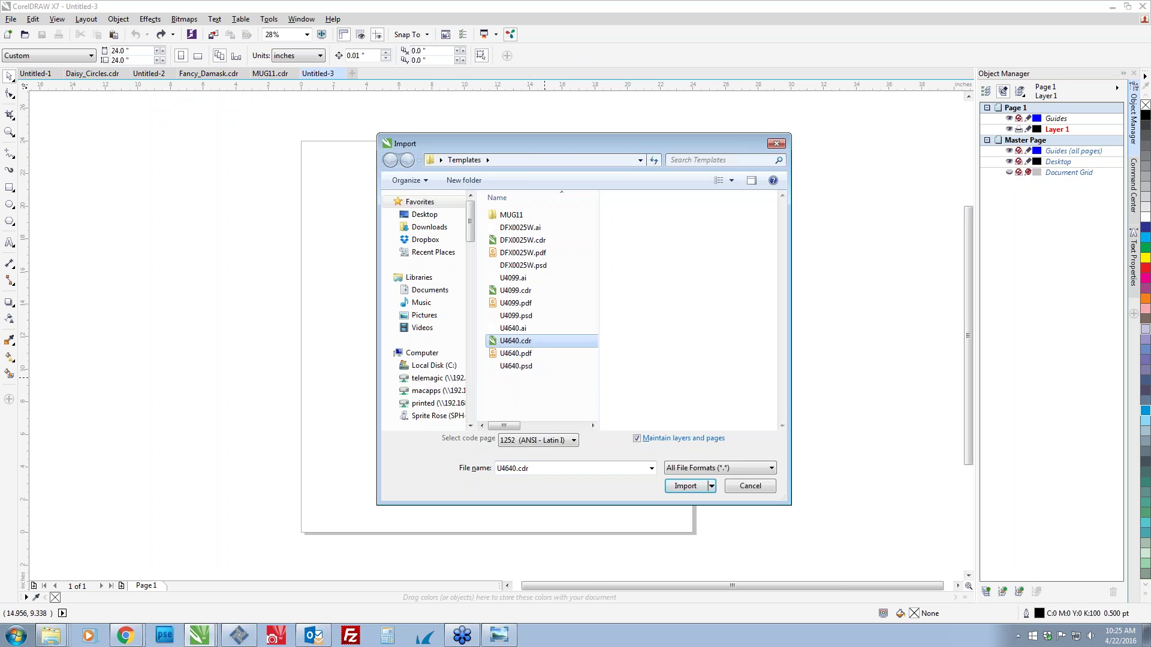
key(Return)
click(422, 288)
click(374, 187)
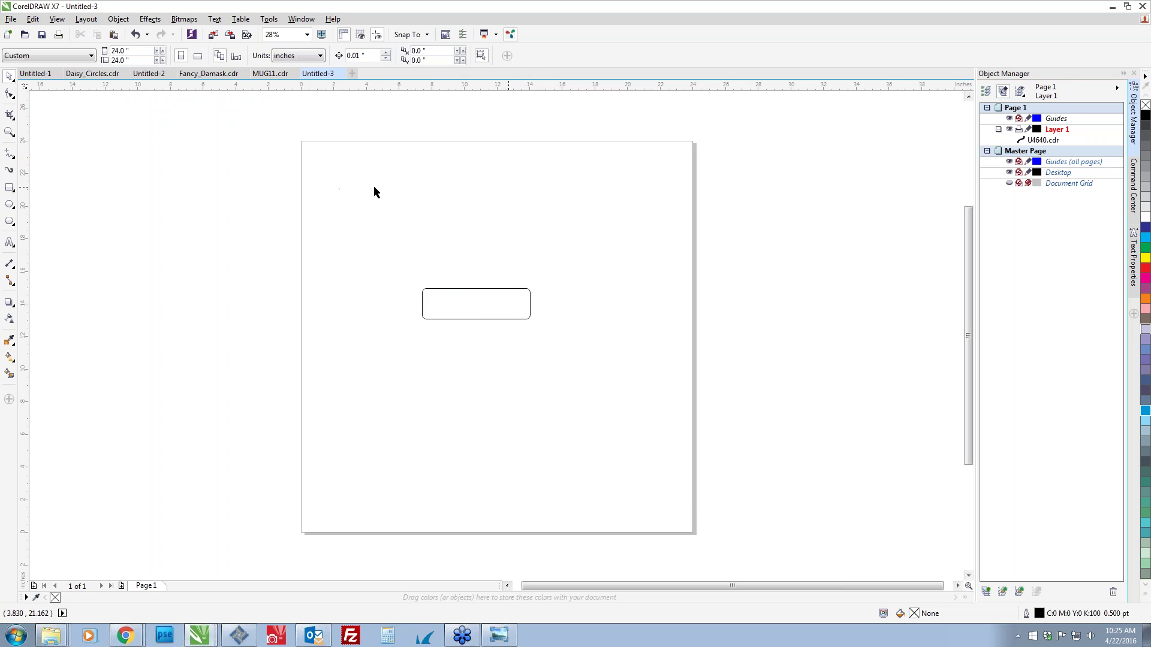
In Fancy_Damask.cdr, undo the artwork's PowerClip, scaling and grouping, and remove the DFX0025W outline.
click(206, 73)
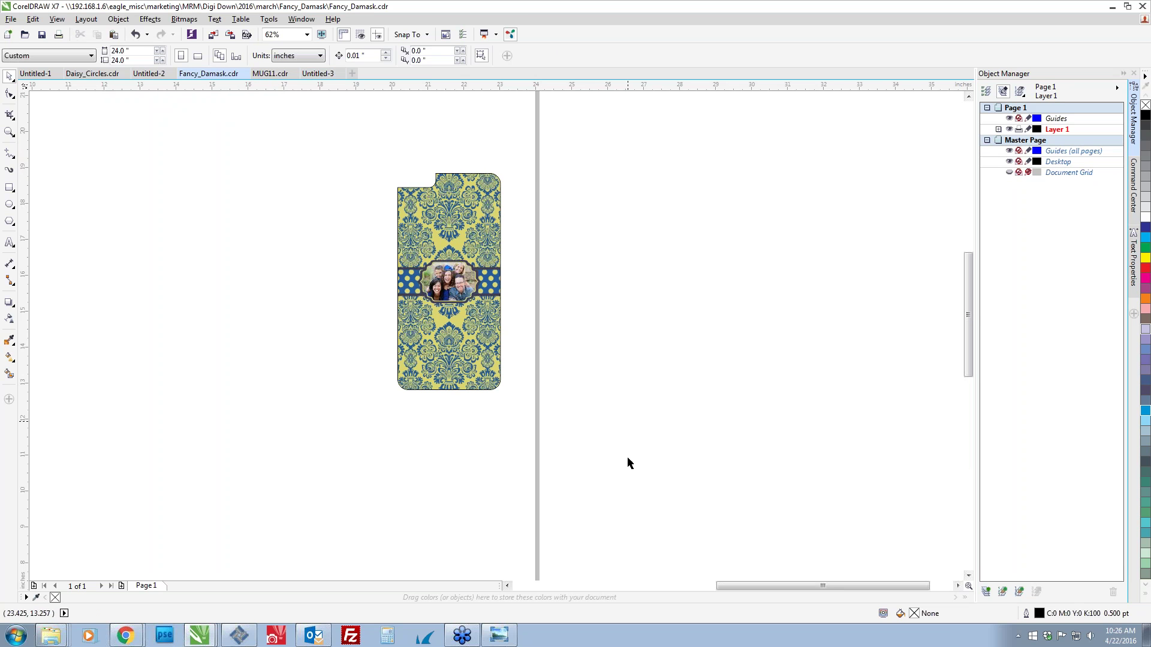
key(Tab)
double_click(435, 300)
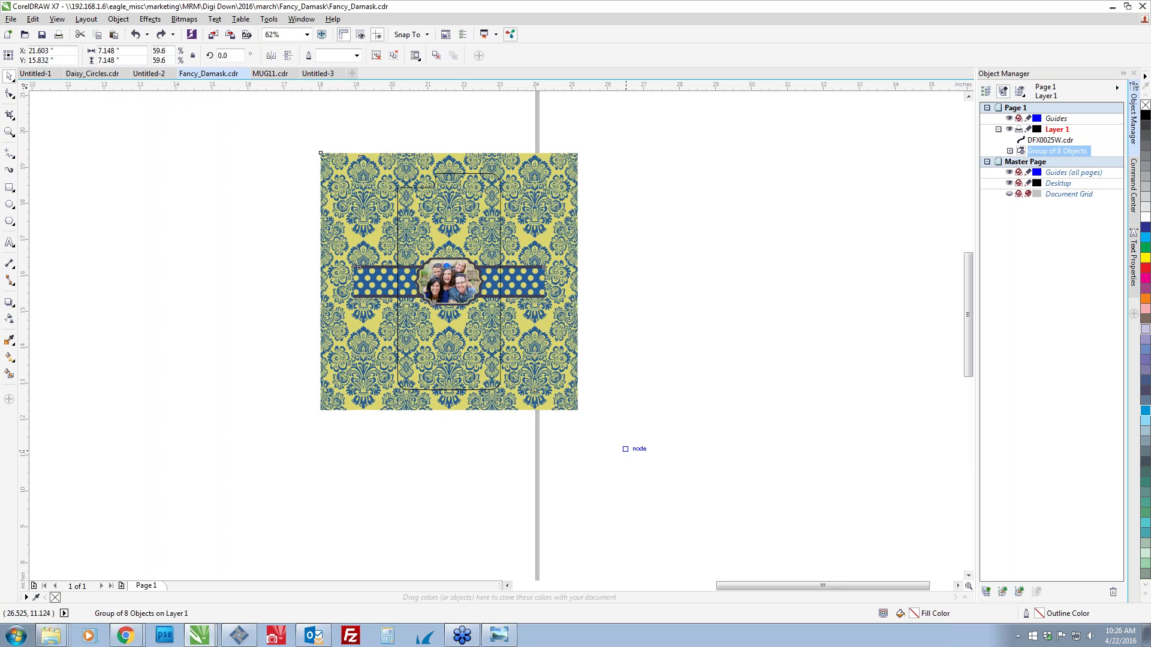
key(ctrl+z)
key(ctrl+z)
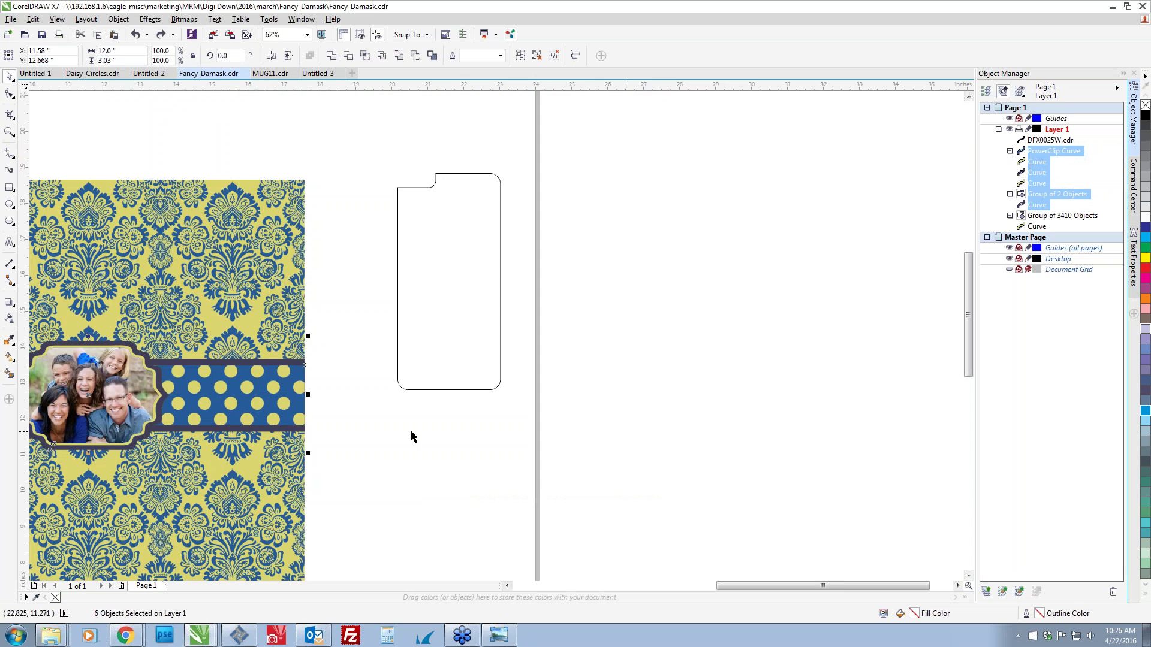
drag(411, 430, 810, 416)
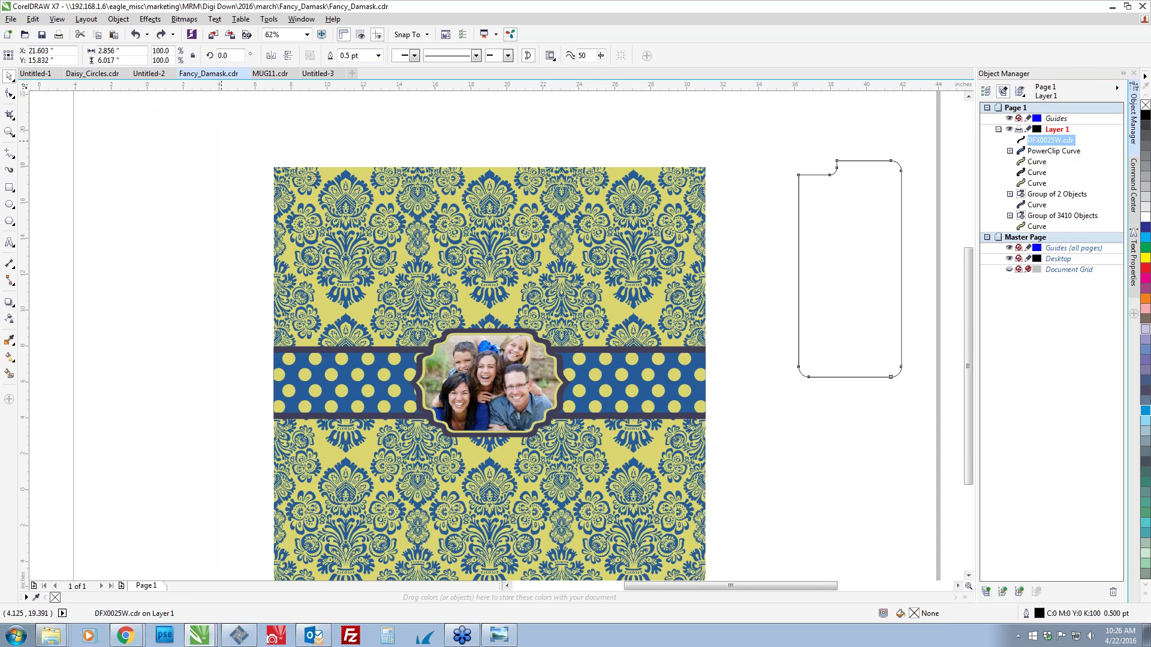
scroll(552, 211, down, 2)
Copy the U4640 bracelet outline from Untitled-3 into Fancy_Damask.cdr and place it below the damask artwork.
click(318, 73)
drag(368, 232, 597, 391)
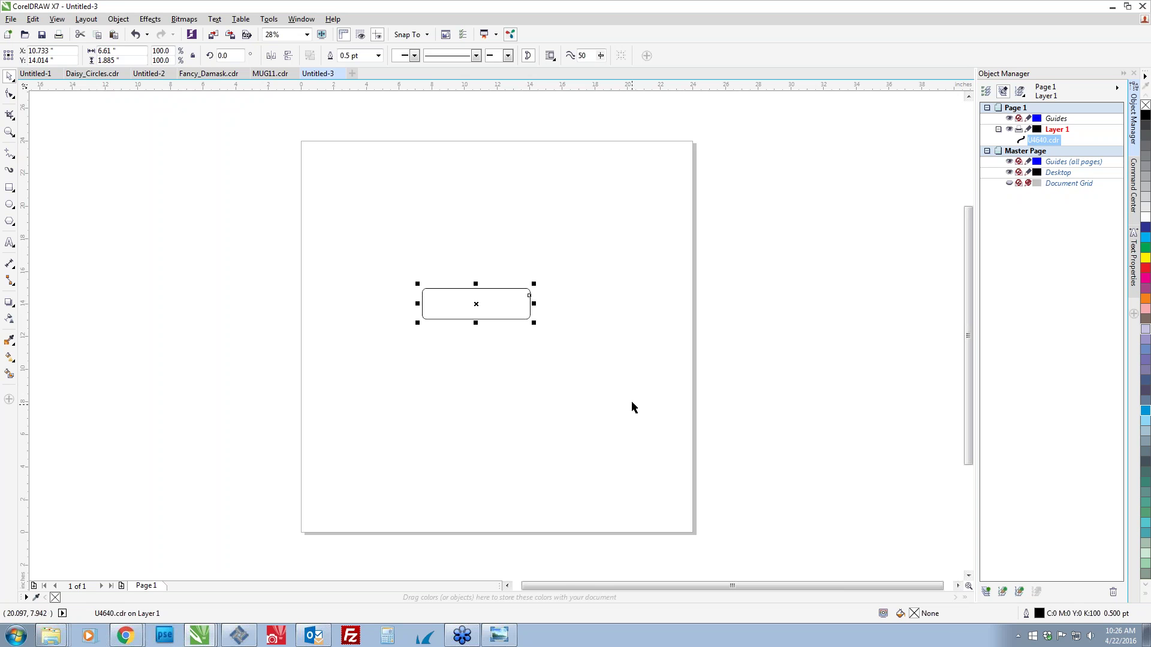
click(209, 73)
key(ctrl+v)
drag(340, 234, 475, 428)
Group all the damask artwork objects and center the group horizontally and vertically on the U4640 outline.
drag(221, 380, 506, 138)
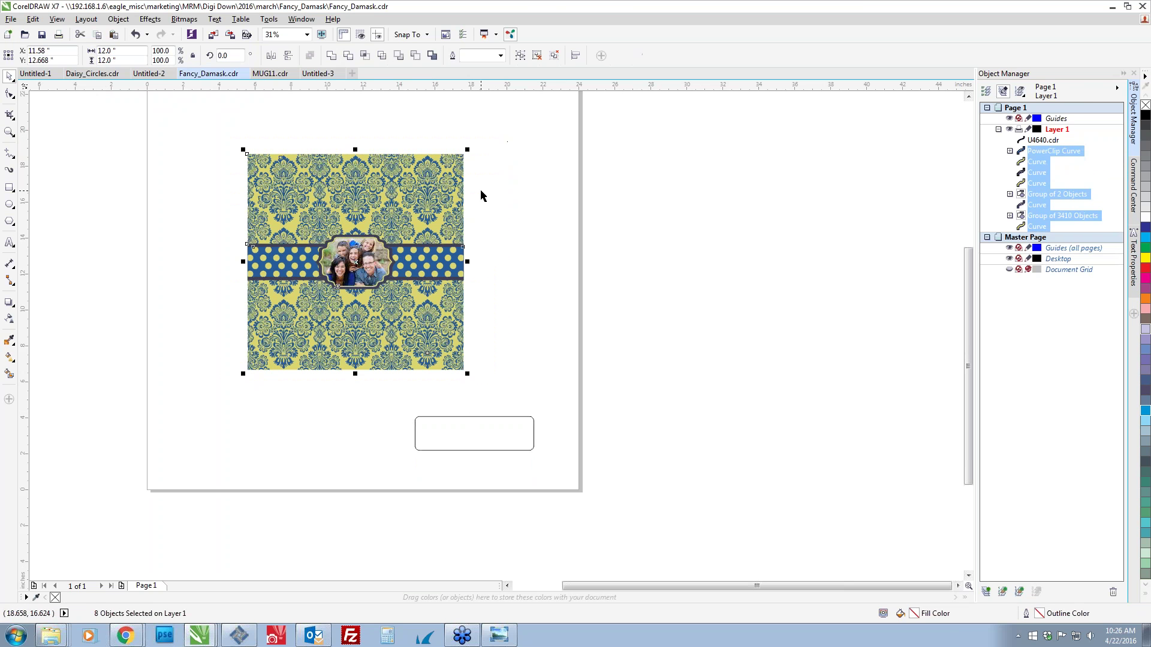
key(ctrl+g)
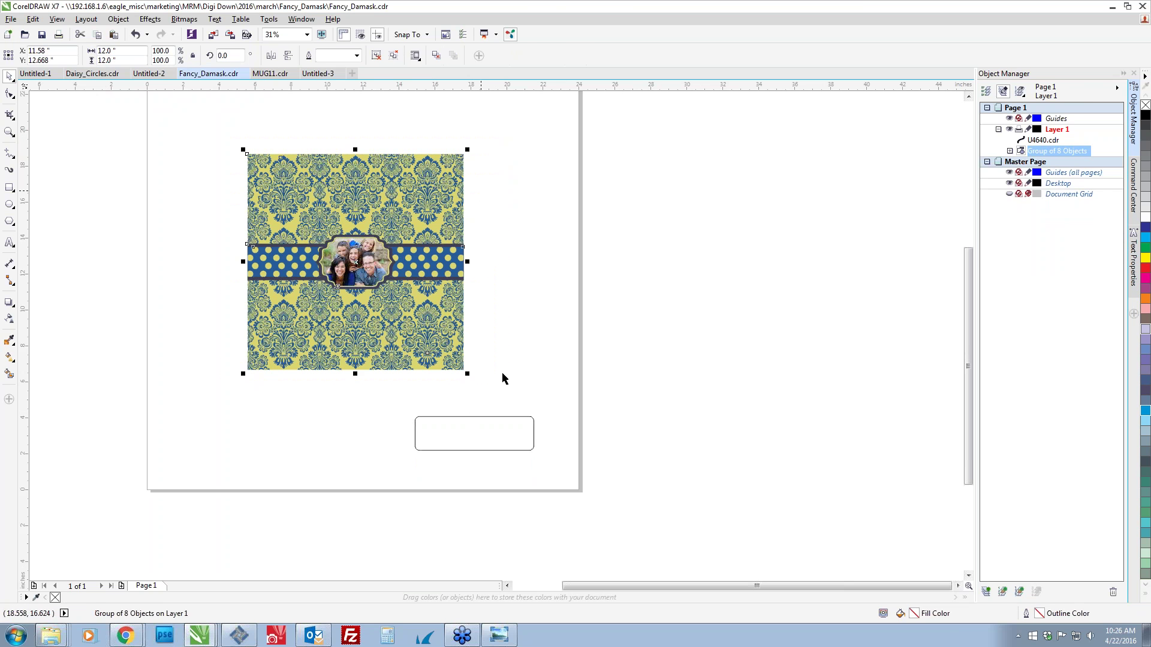
shift+click(494, 446)
key(c)
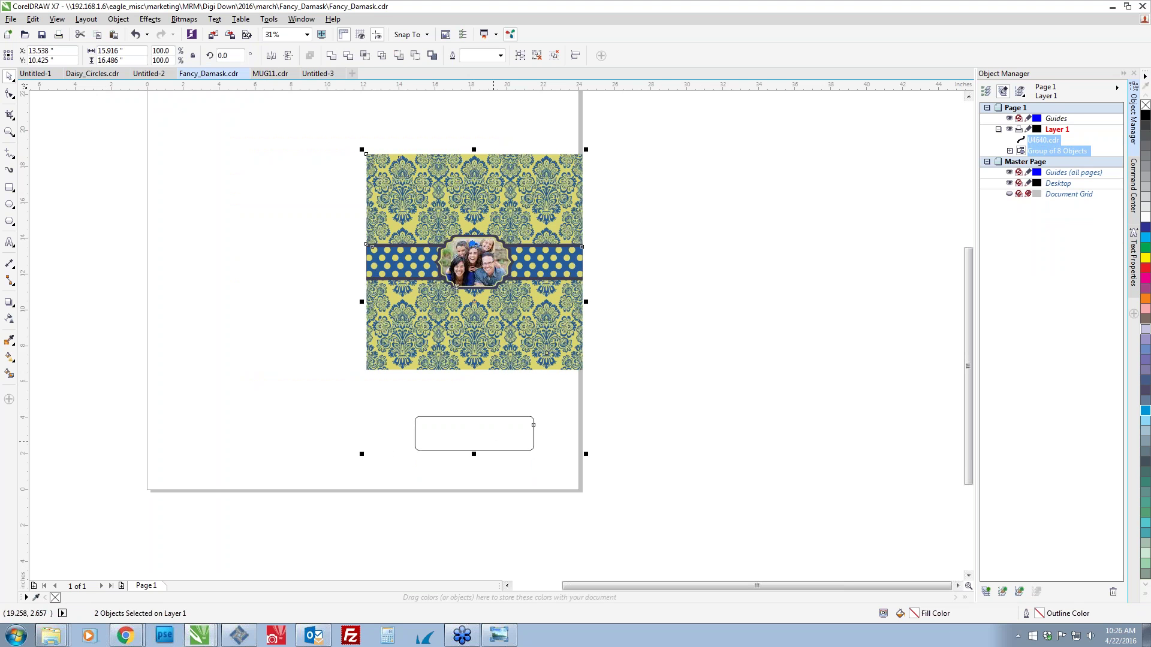
key(e)
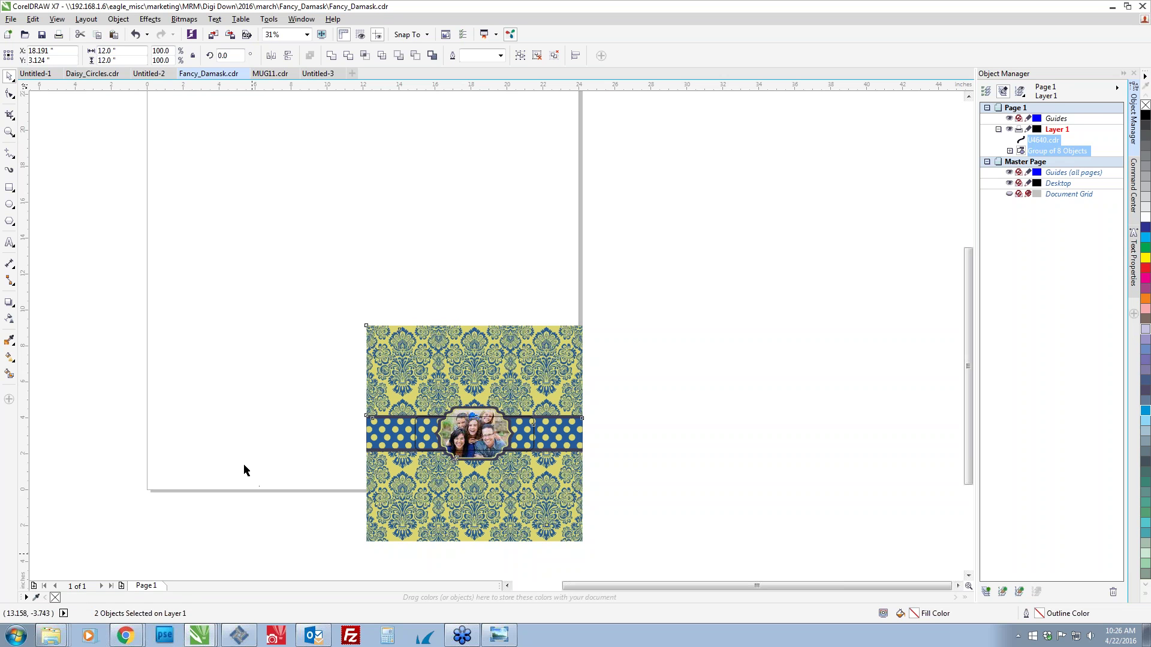
Scale the grouped artwork about its center to about 6.67 inches square so it just covers the bracelet's width.
click(368, 539)
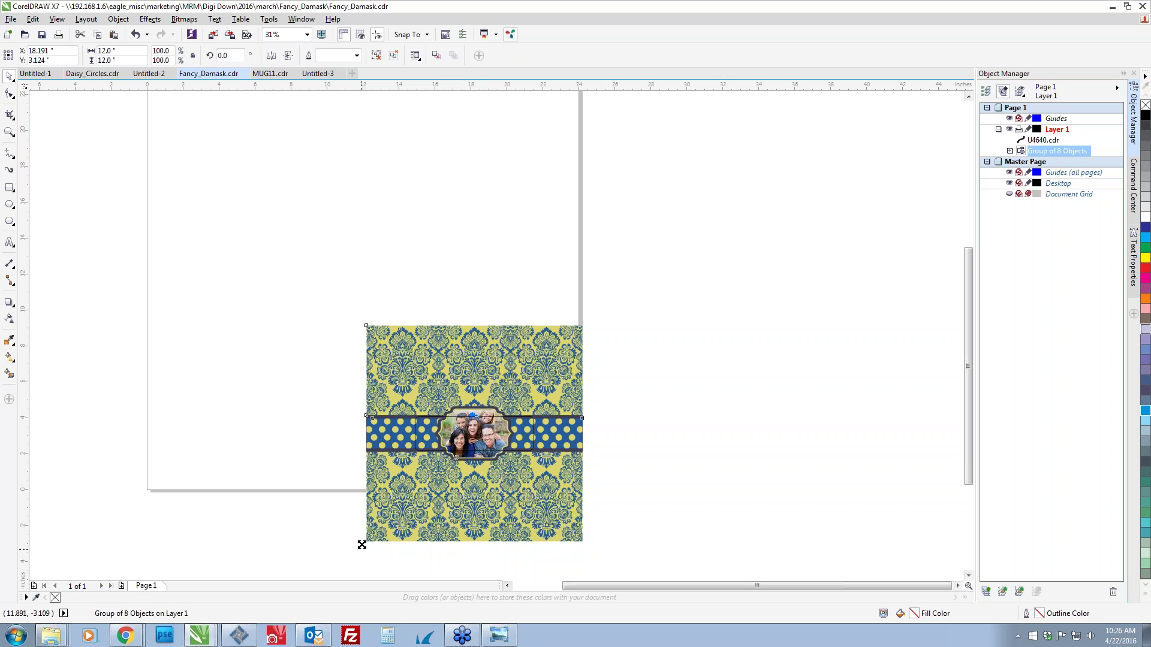
drag(364, 543, 408, 516)
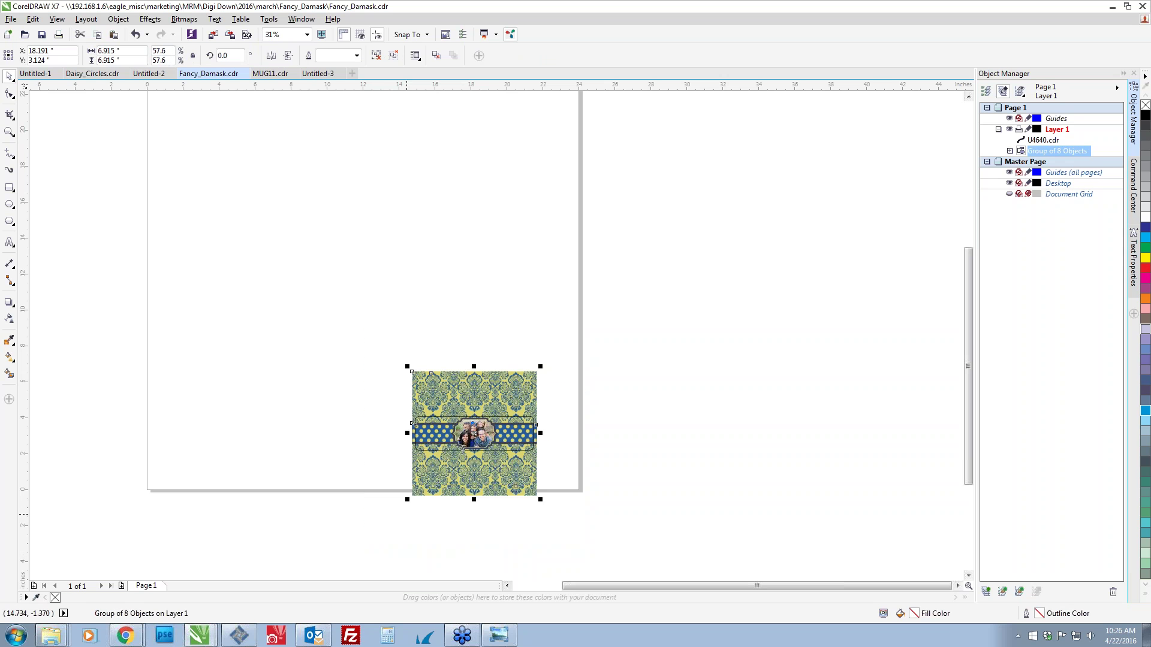
scroll(479, 448, up, 2)
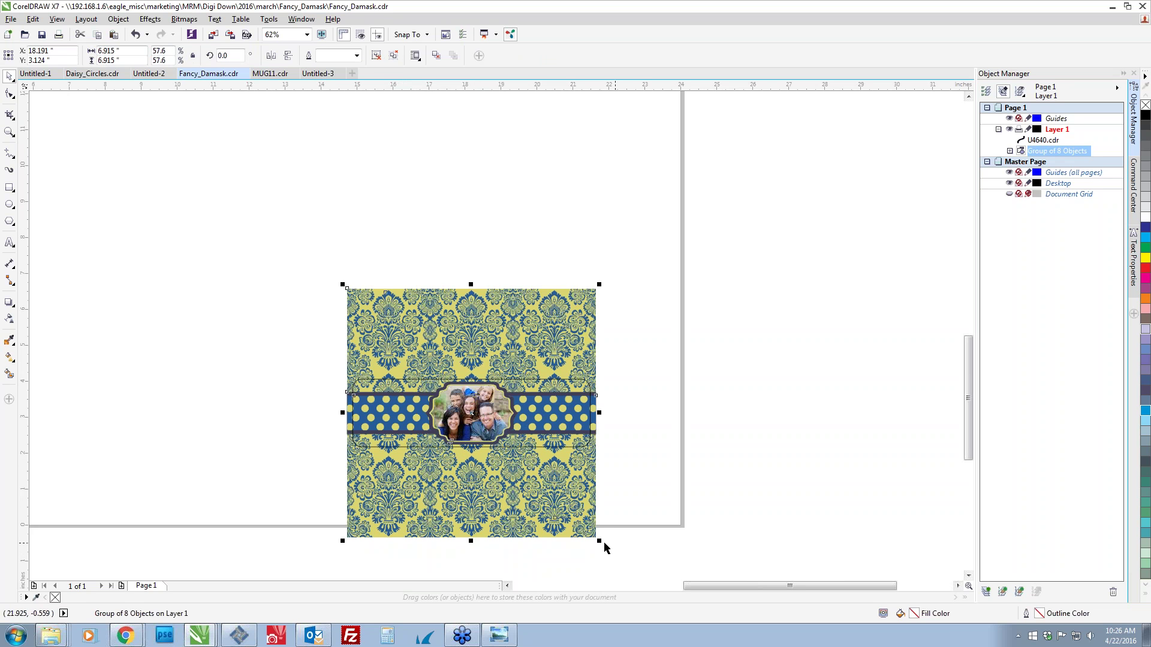
drag(601, 543, 591, 533)
scroll(452, 433, down, 2)
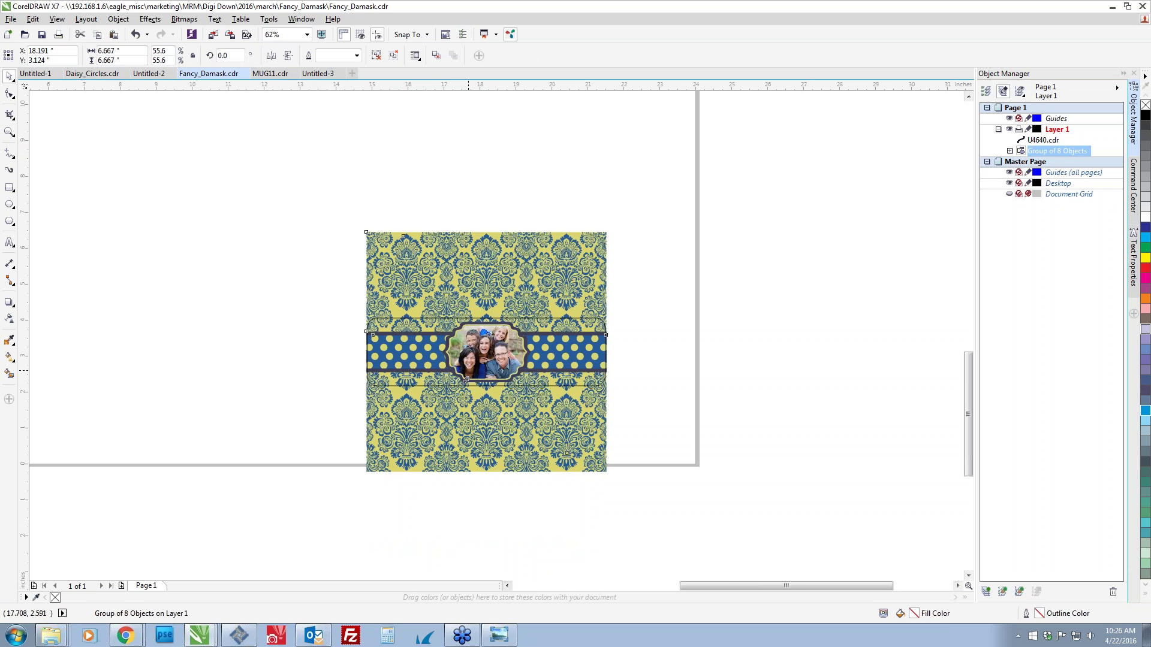
PowerClip the grouped artwork inside the U4640 bracelet outline.
key(shift+F2)
key(Escape)
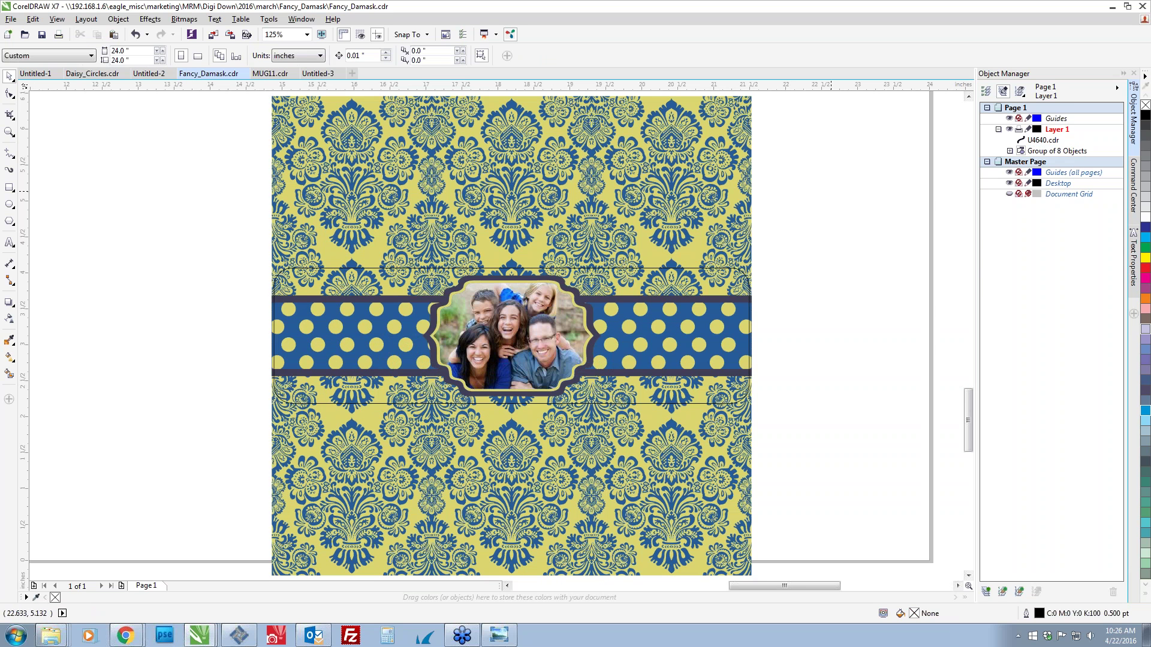
right_click(645, 188)
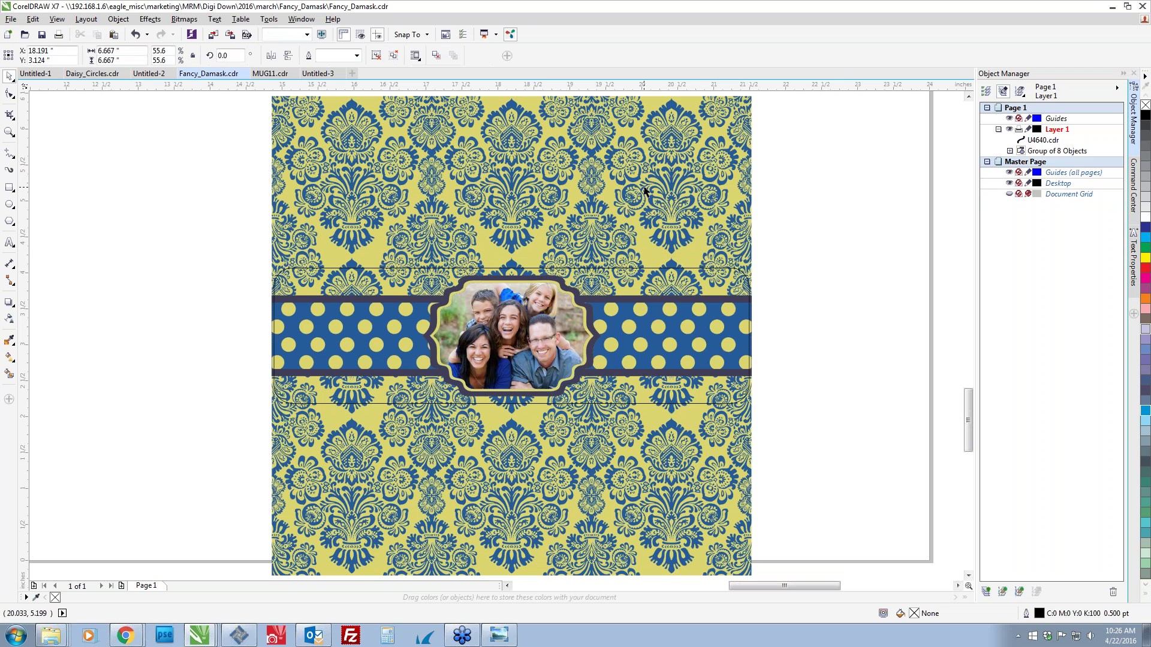
key(Escape)
key(Escape)
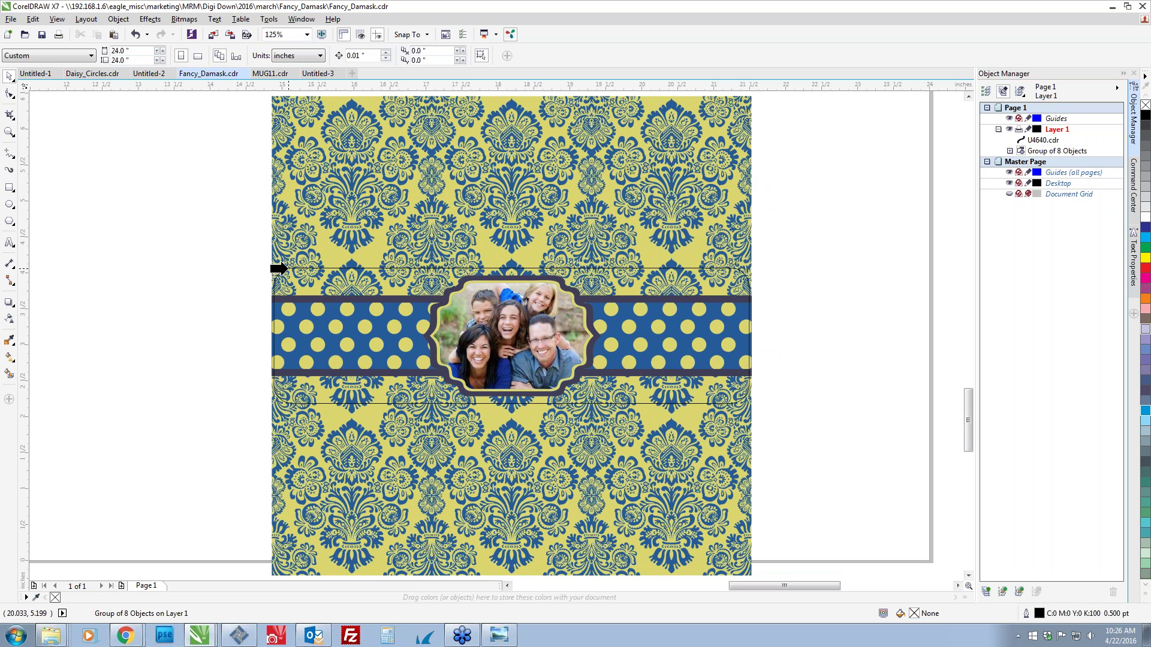
click(287, 269)
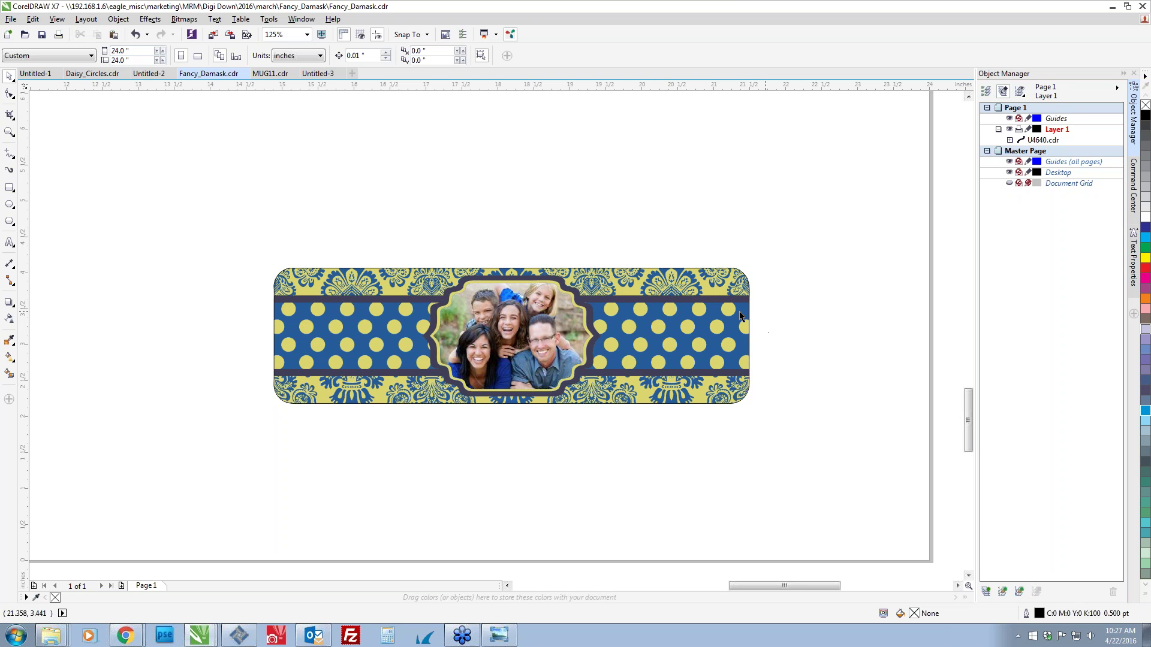
Undo the artwork's PowerClip, scaling and vertical centering, and delete the U4640 outline.
key(ctrl+v)
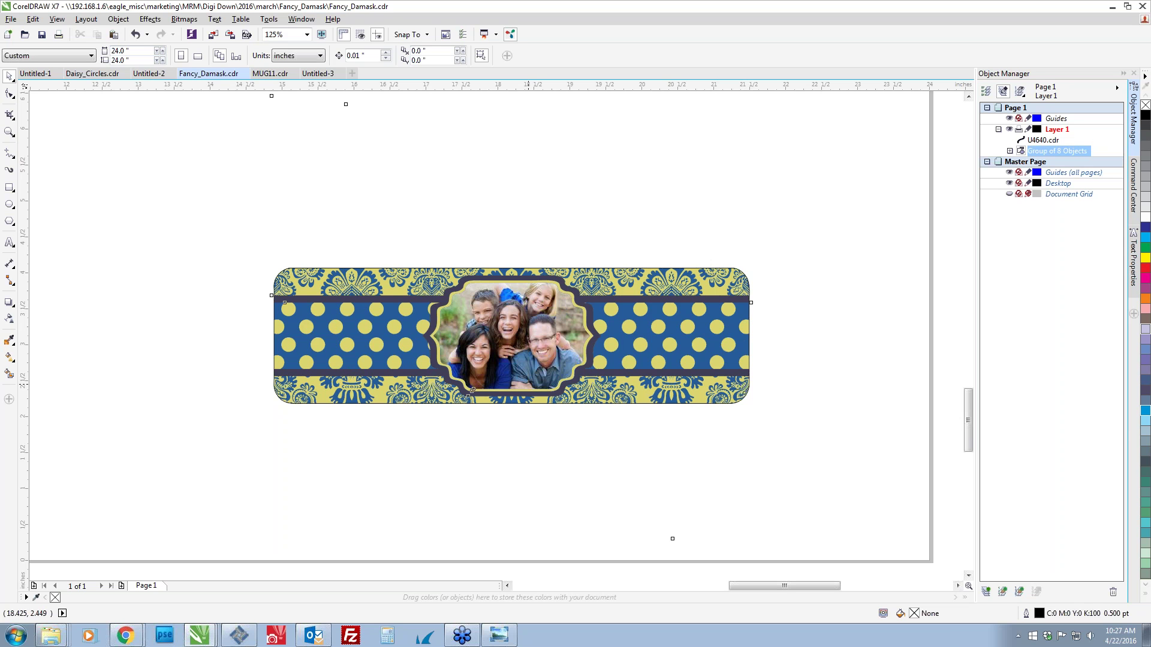
key(ctrl+a)
scroll(528, 383, down, 4)
key(Delete)
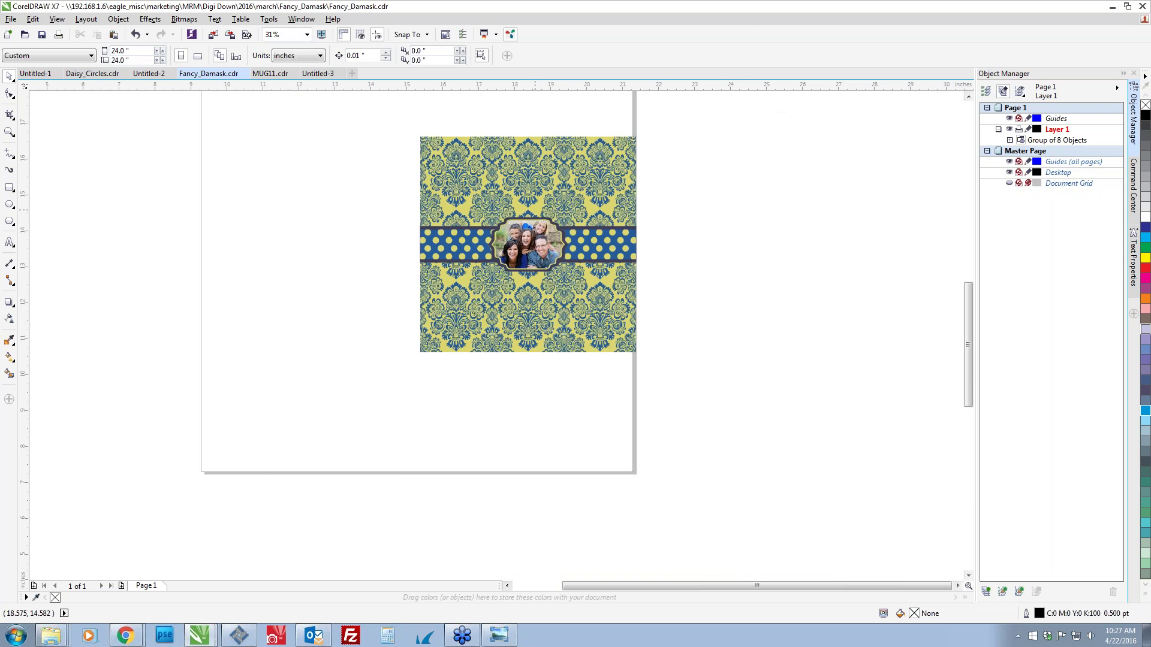
Ungroup the damask artwork into its separate objects.
click(535, 209)
key(ctrl+u)
scroll(535, 198, up, 2)
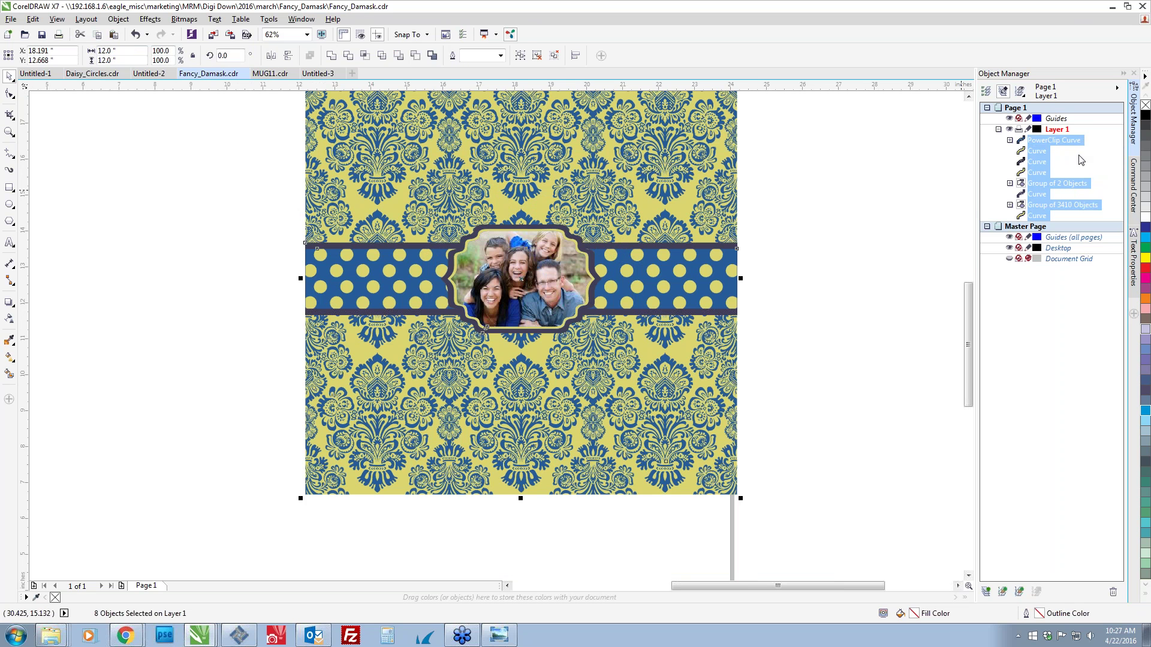
Go through the ungrouped artwork objects one by one, from the PowerClip photo frame to the dotted band, to identify each part.
click(1061, 140)
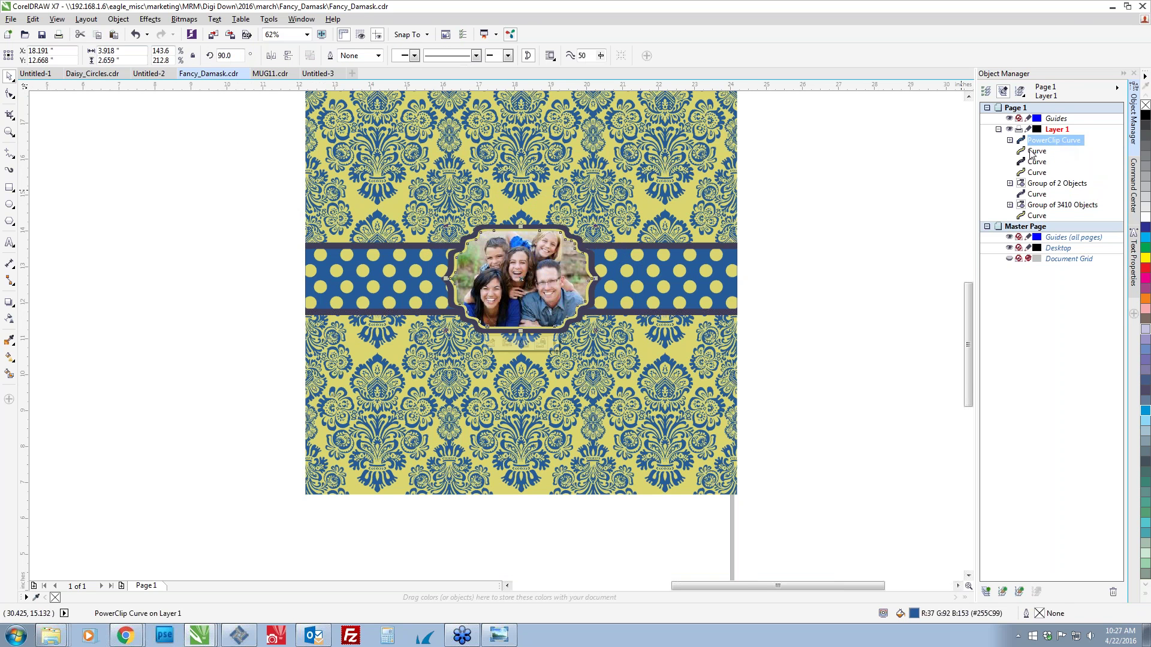
click(1037, 151)
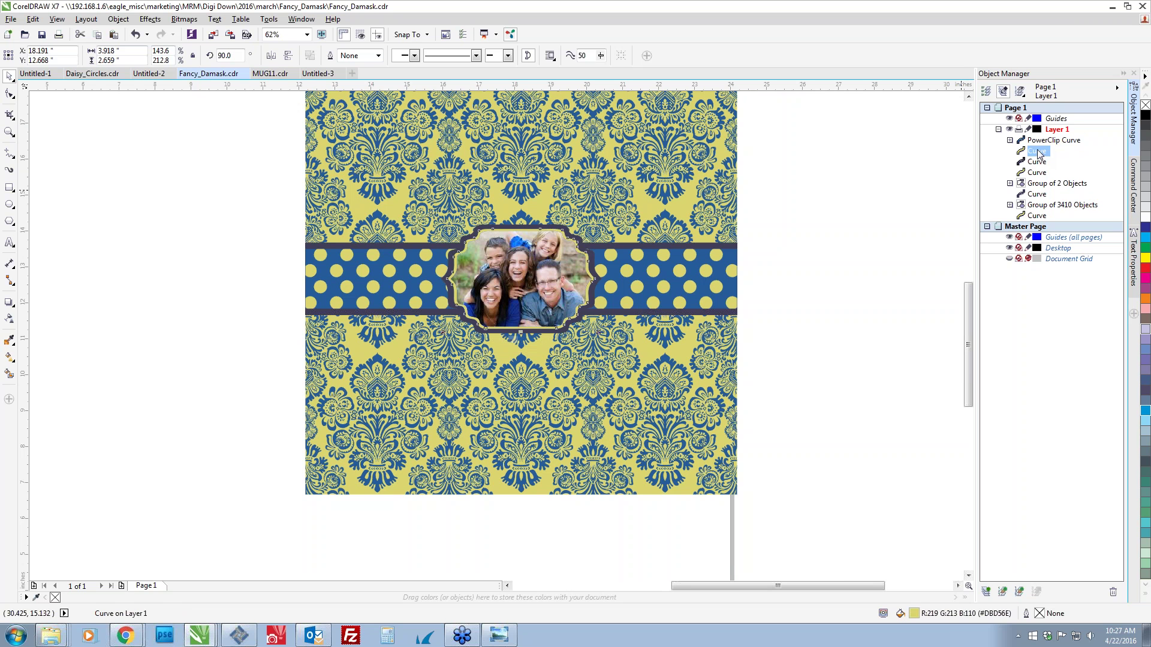
click(1037, 162)
click(1039, 173)
click(1042, 184)
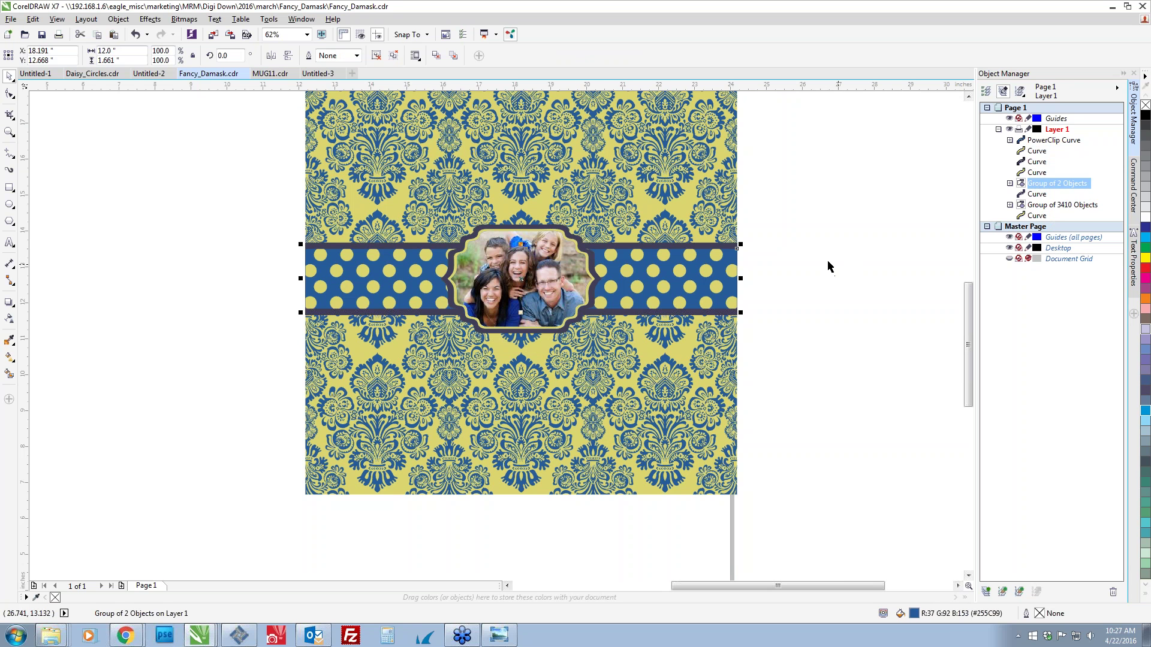
drag(827, 260, 750, 268)
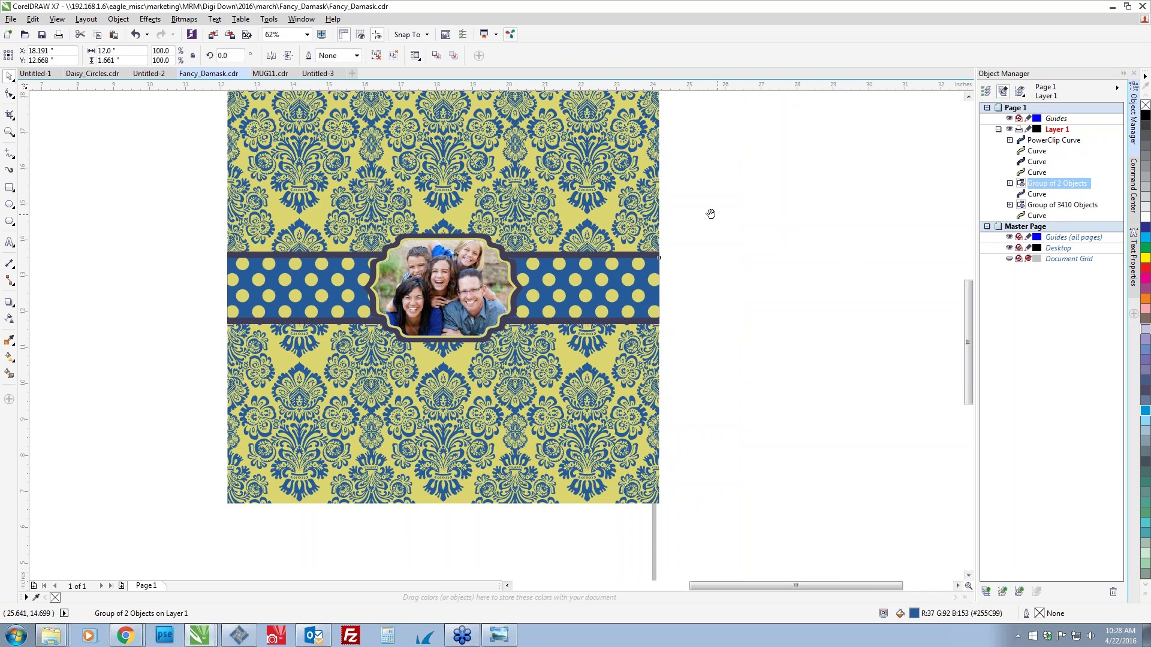
drag(711, 214, 712, 237)
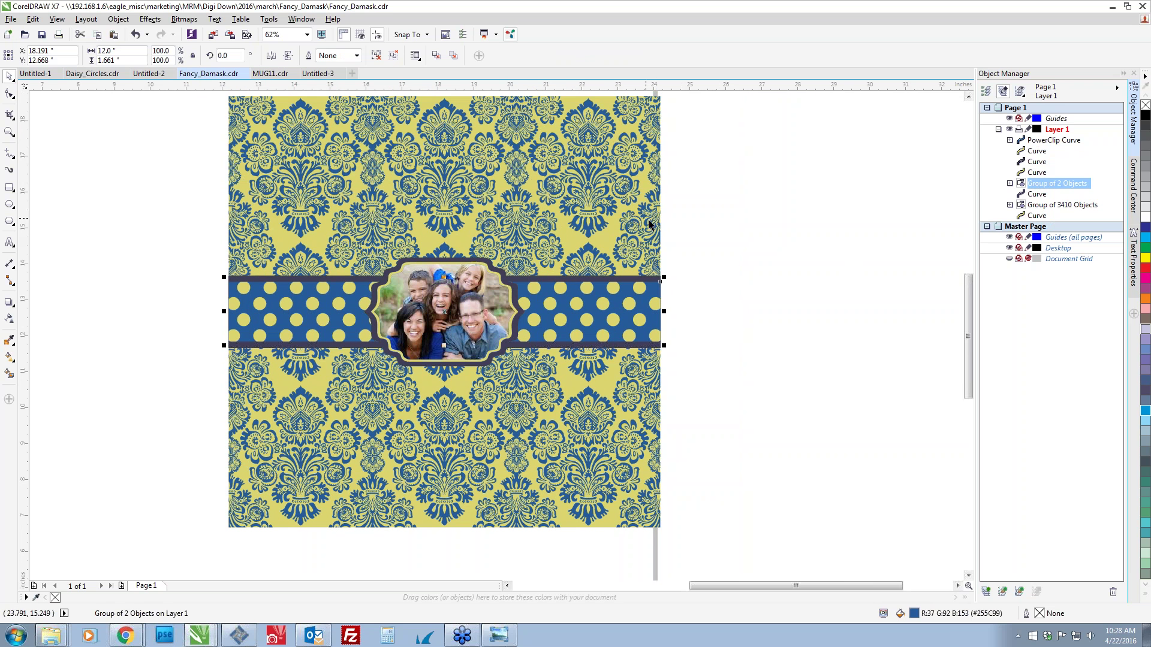
Recolor the damask artwork's yellow background square with the blue C:100 M:20 Y:0 K:0.
click(603, 238)
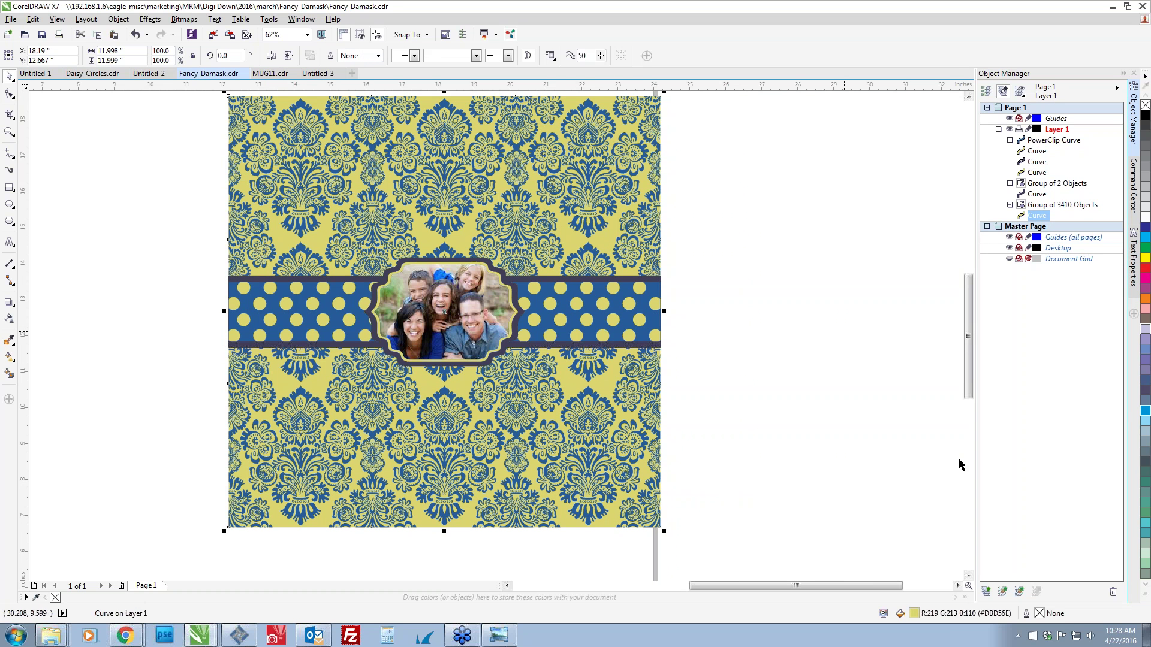
click(1145, 410)
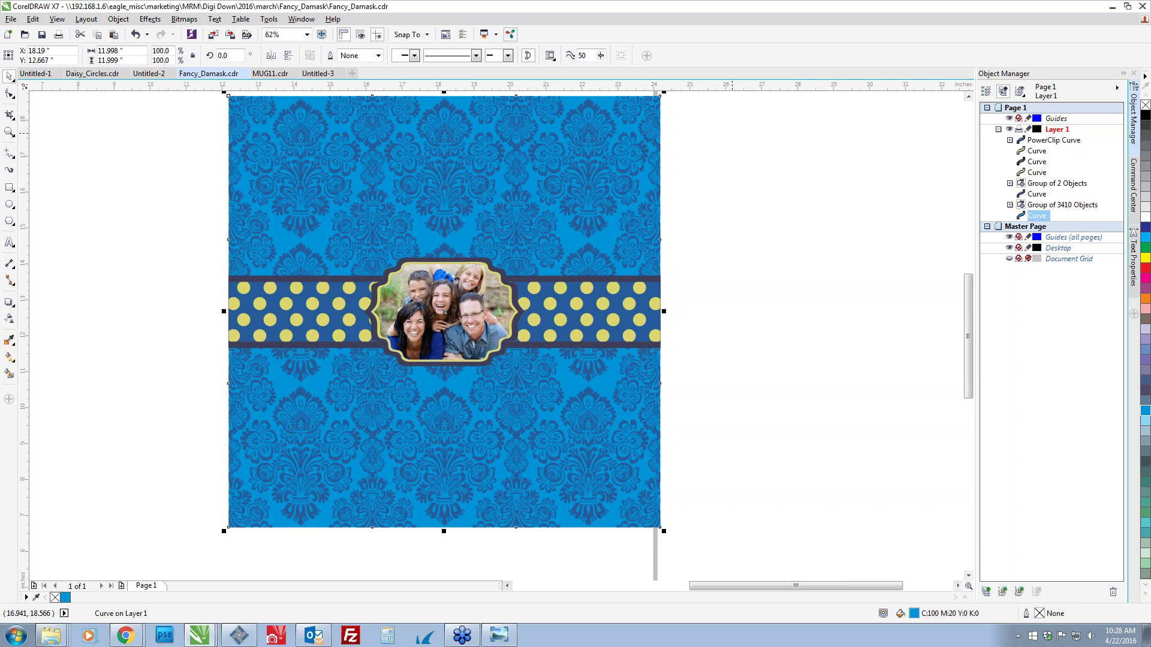
click(689, 401)
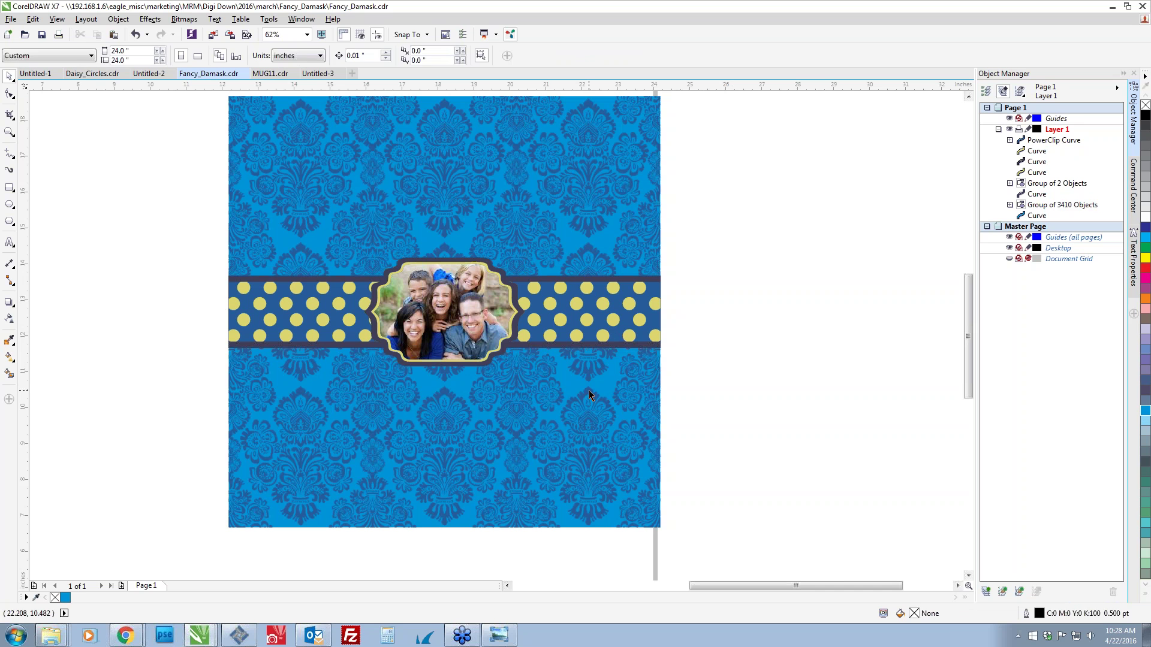
Fill the damask pattern group with the dark blue C:100 M:100 Y:0 K:0.
click(589, 395)
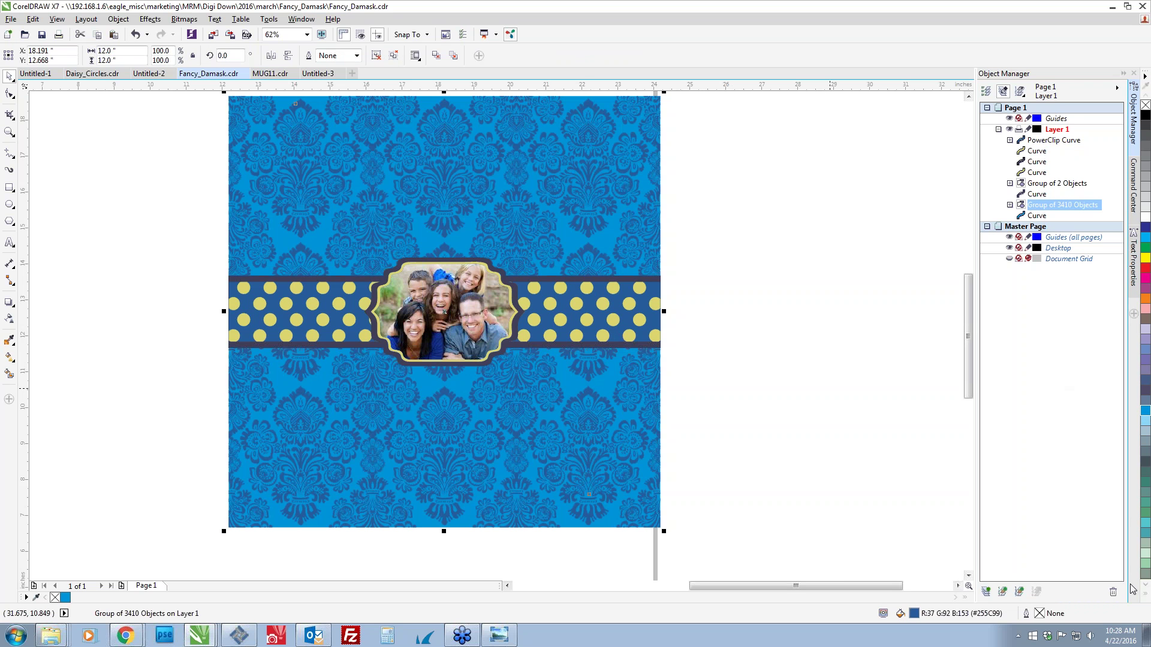
click(1144, 605)
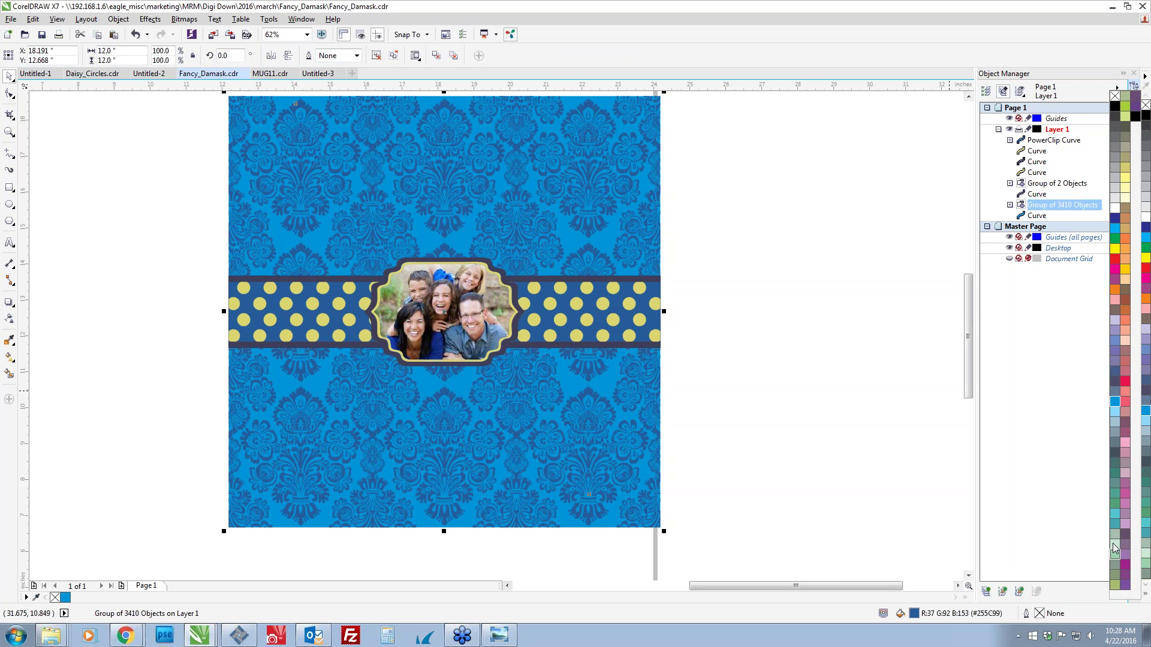
click(1116, 220)
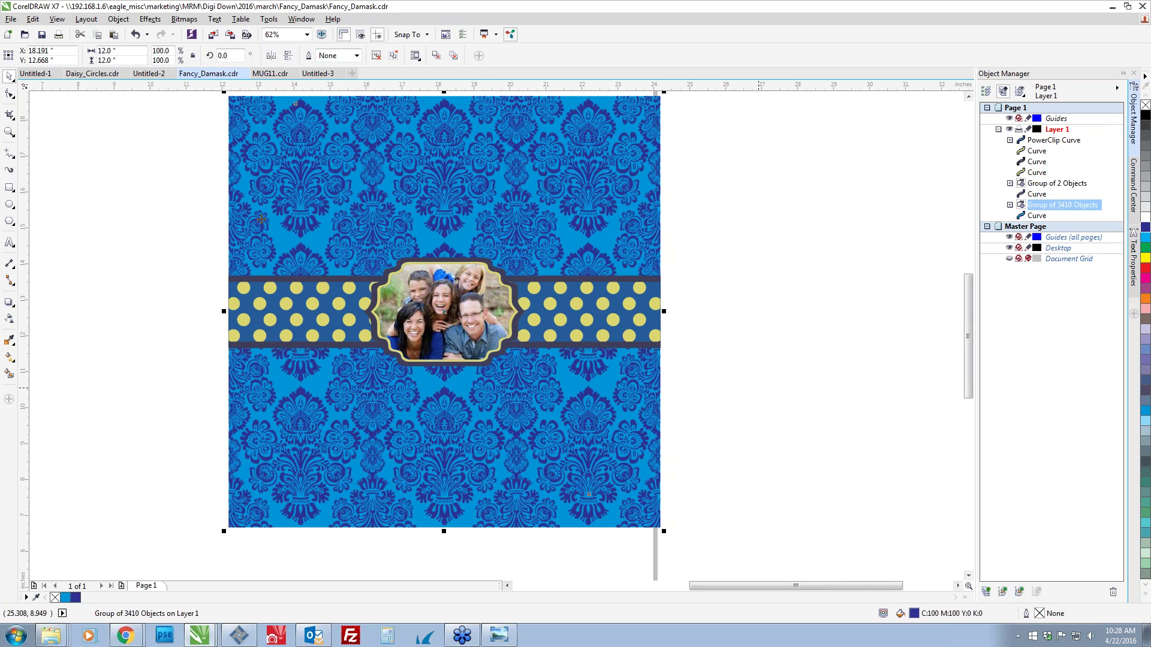
Fill the polka-dot band's border stripes and the outer photo frame with the teal C:60 M:0 Y:20 K:0.
scroll(349, 290, up, 1)
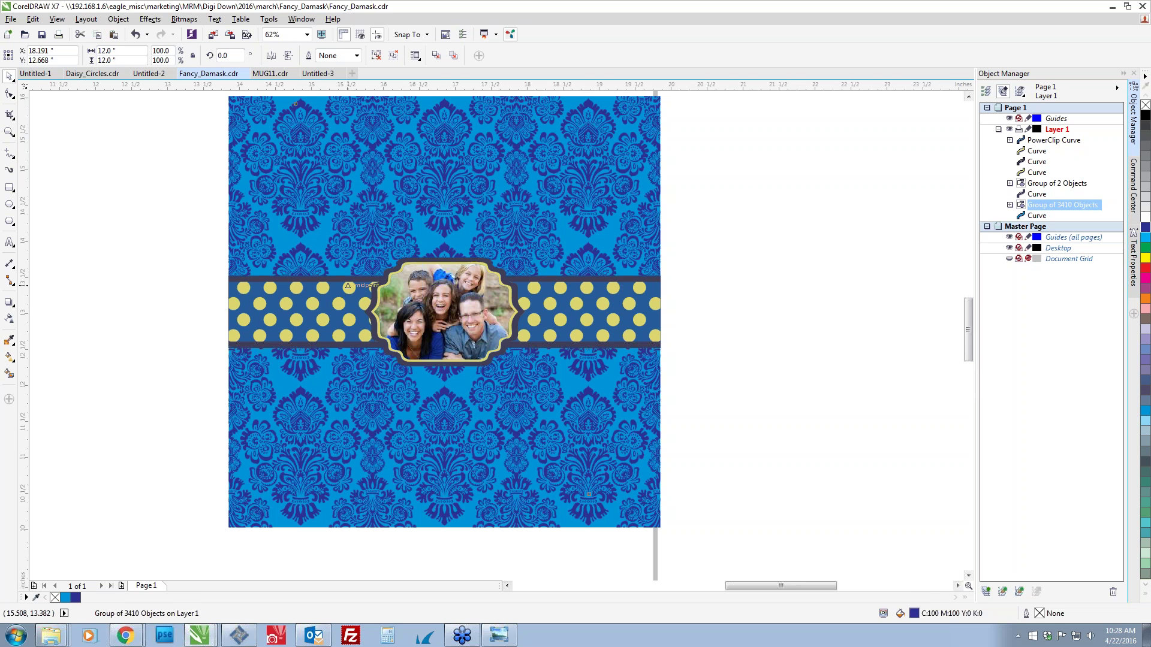
click(349, 287)
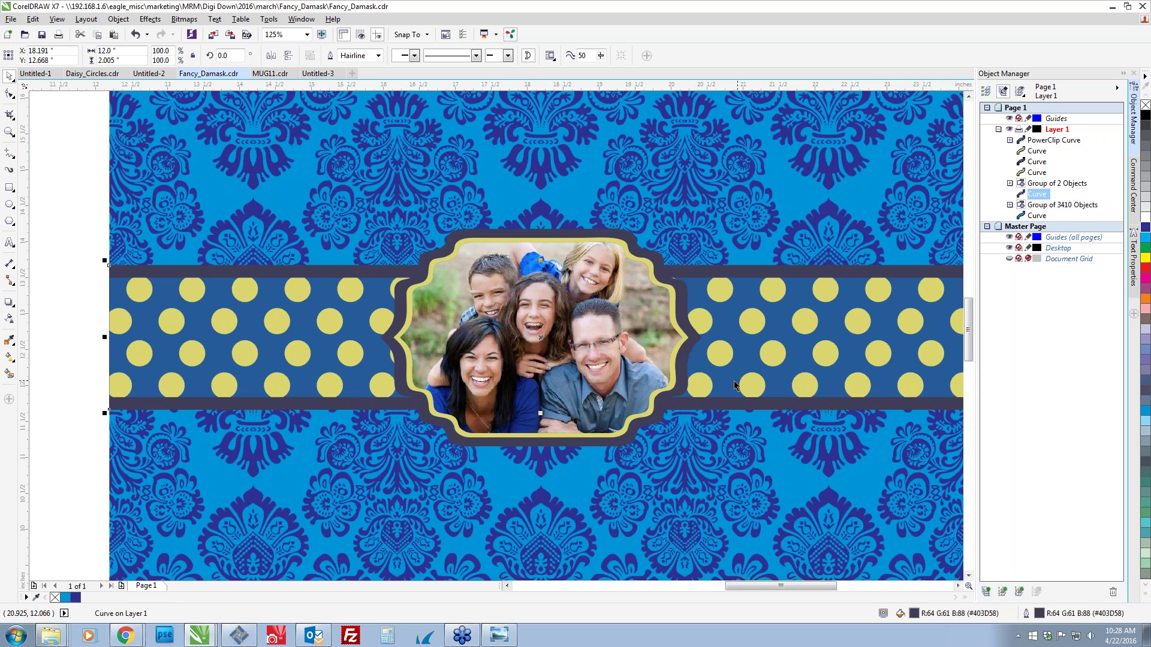
drag(736, 385, 658, 368)
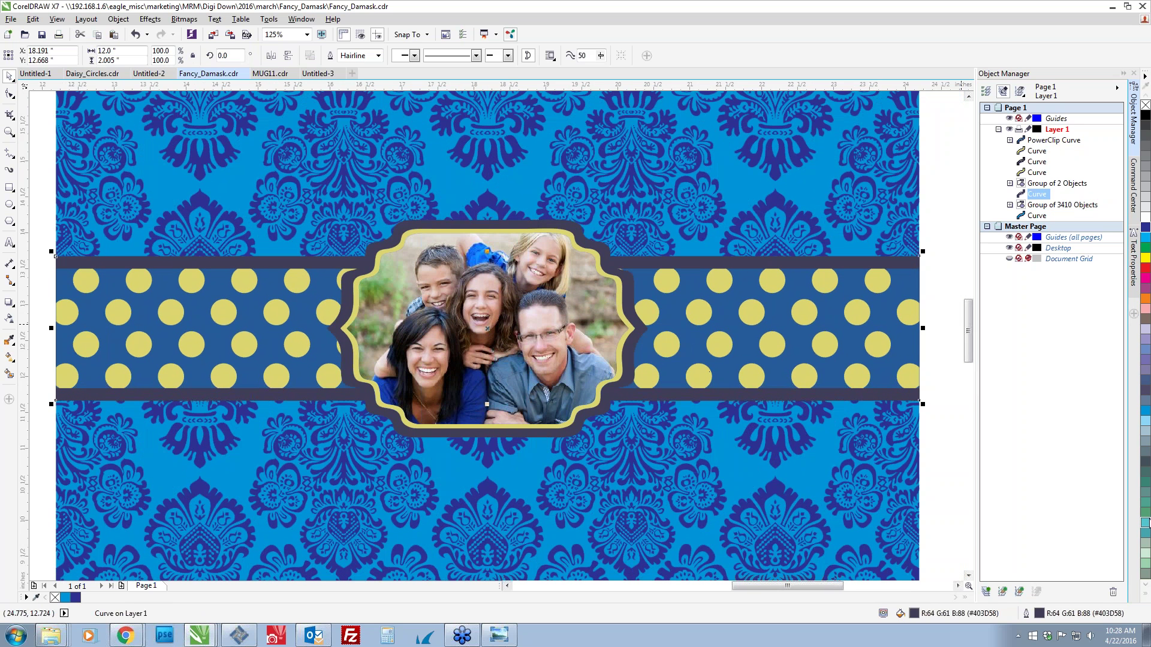
click(1145, 524)
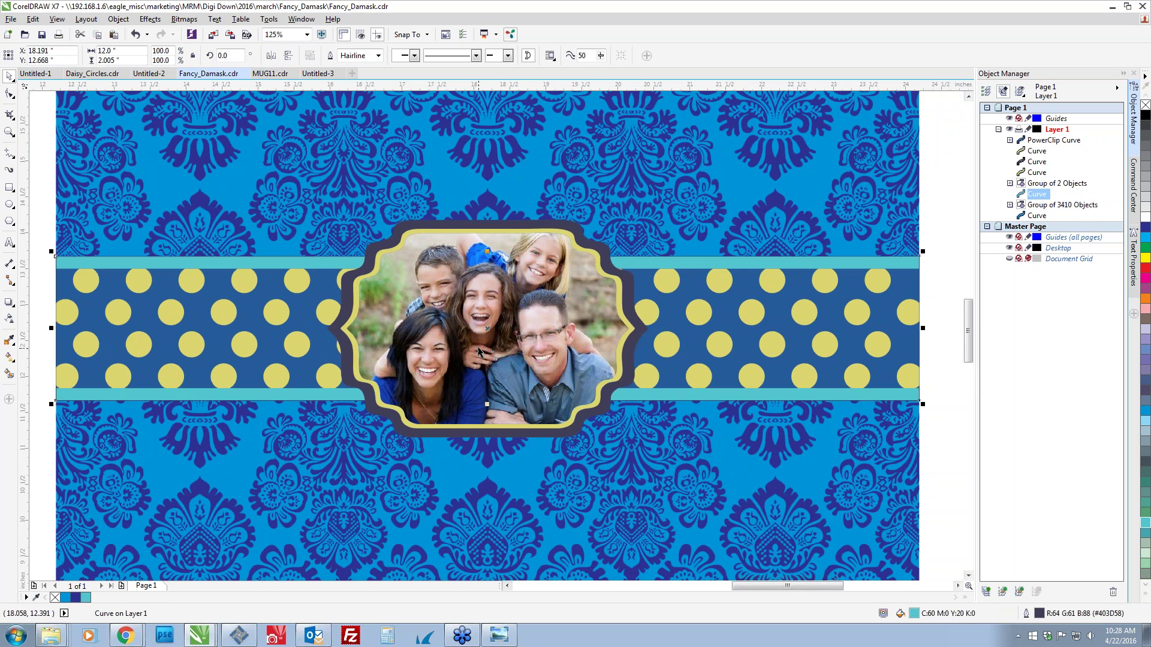
click(346, 294)
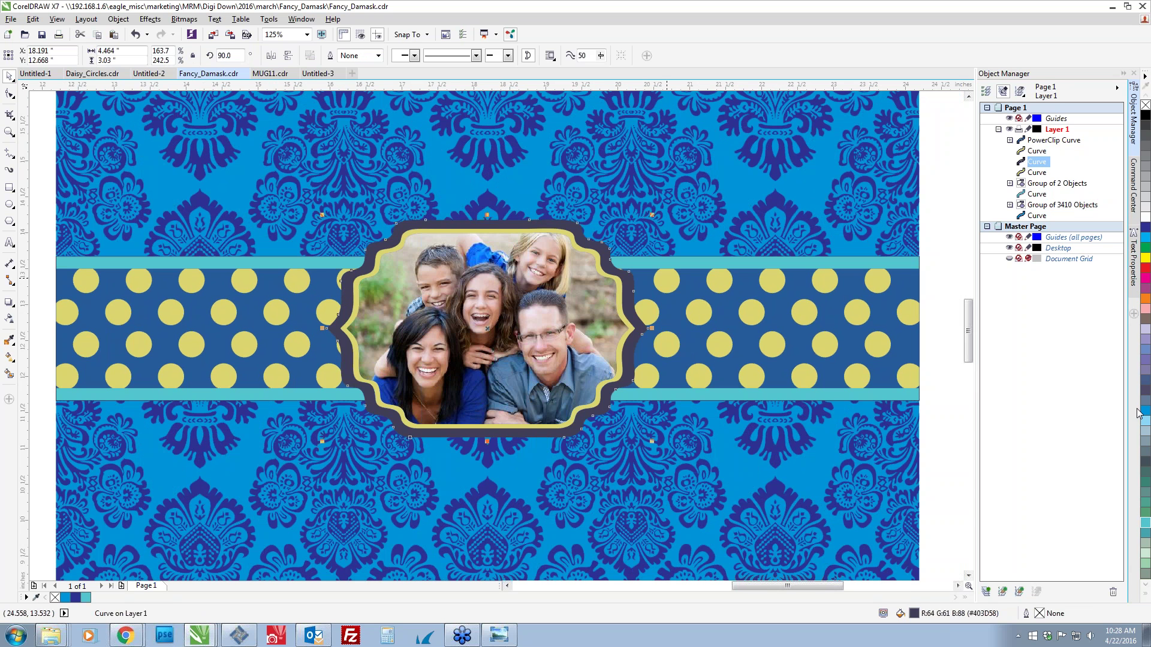
click(1145, 524)
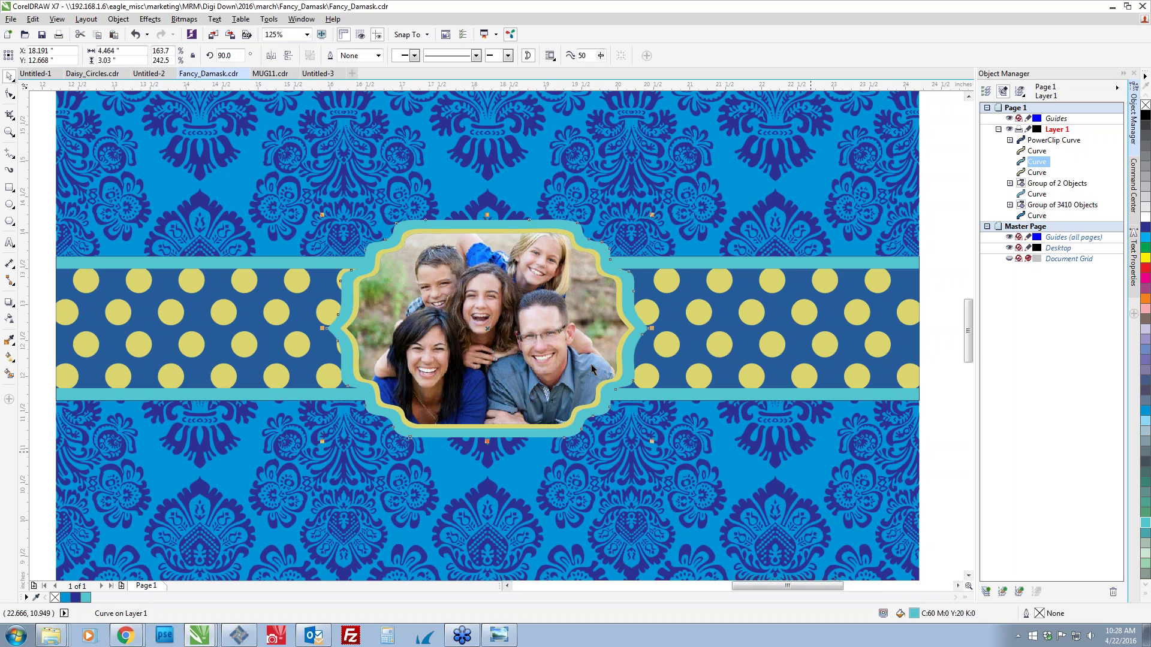
key(F3)
key(Escape)
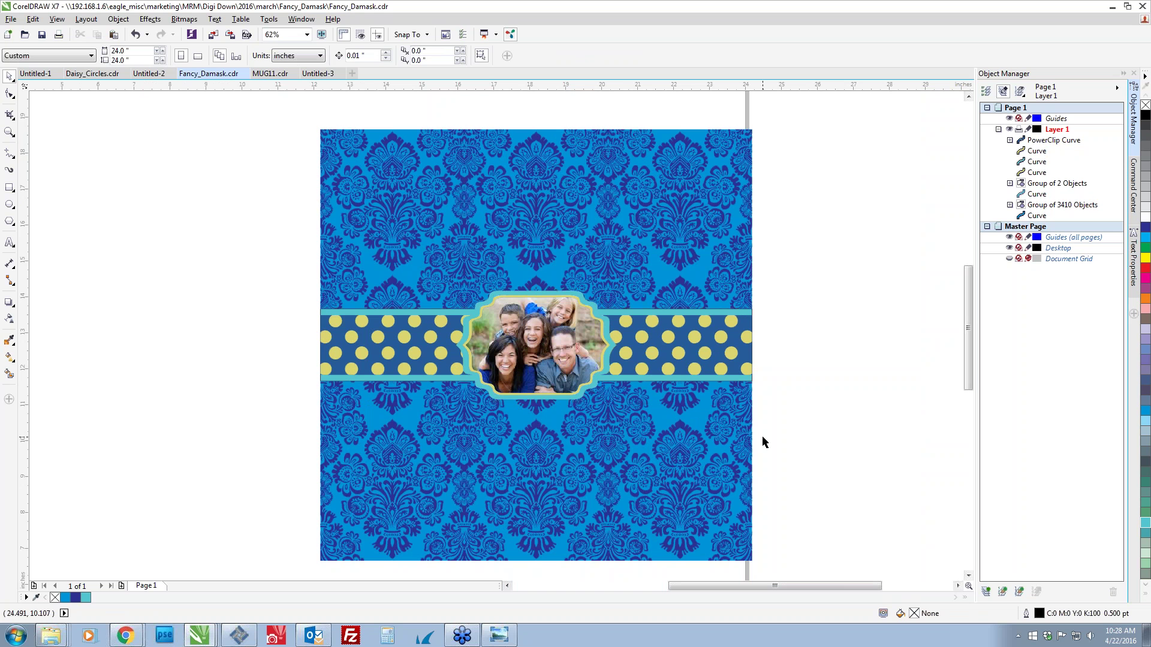
Select all the artwork objects and move them left and slightly up, centered at about X 14.39, Y 13.22 inches.
drag(281, 569, 776, 108)
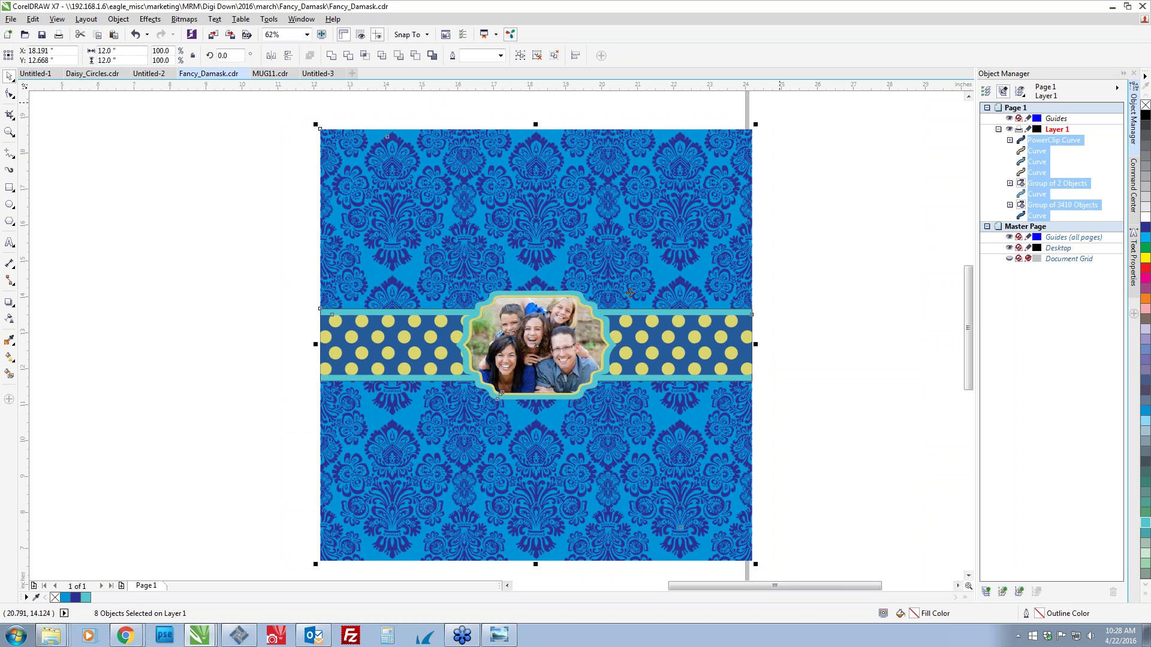
drag(630, 293, 491, 272)
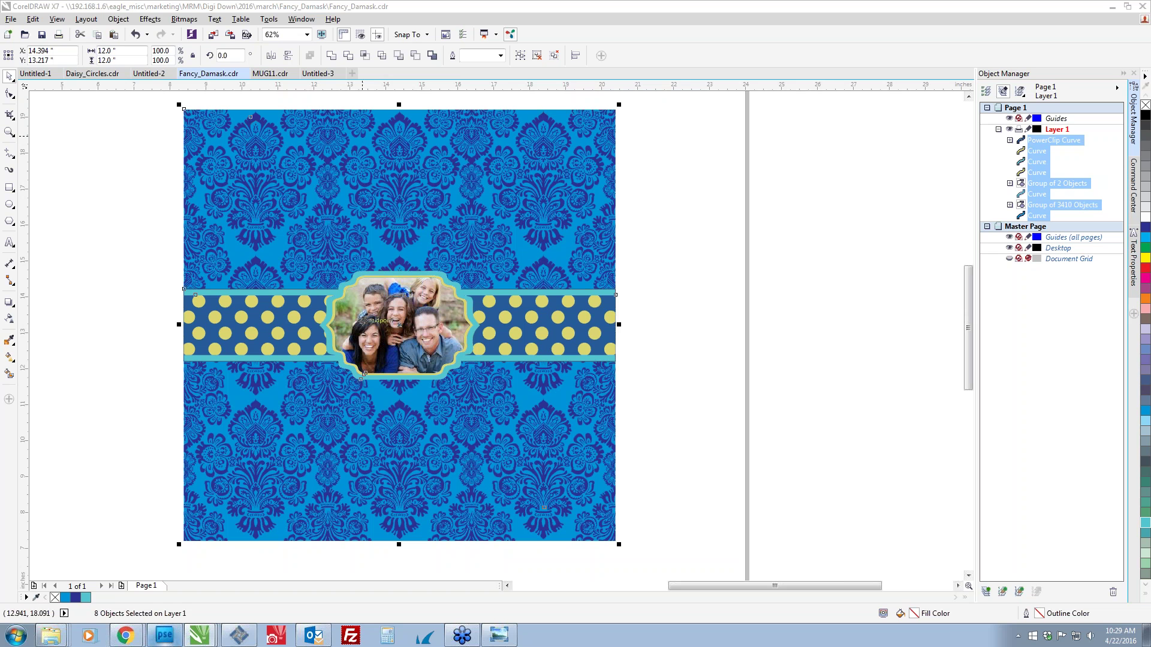
Start Adobe Photoshop Elements 9 and enter its photo editing workspace.
click(170, 640)
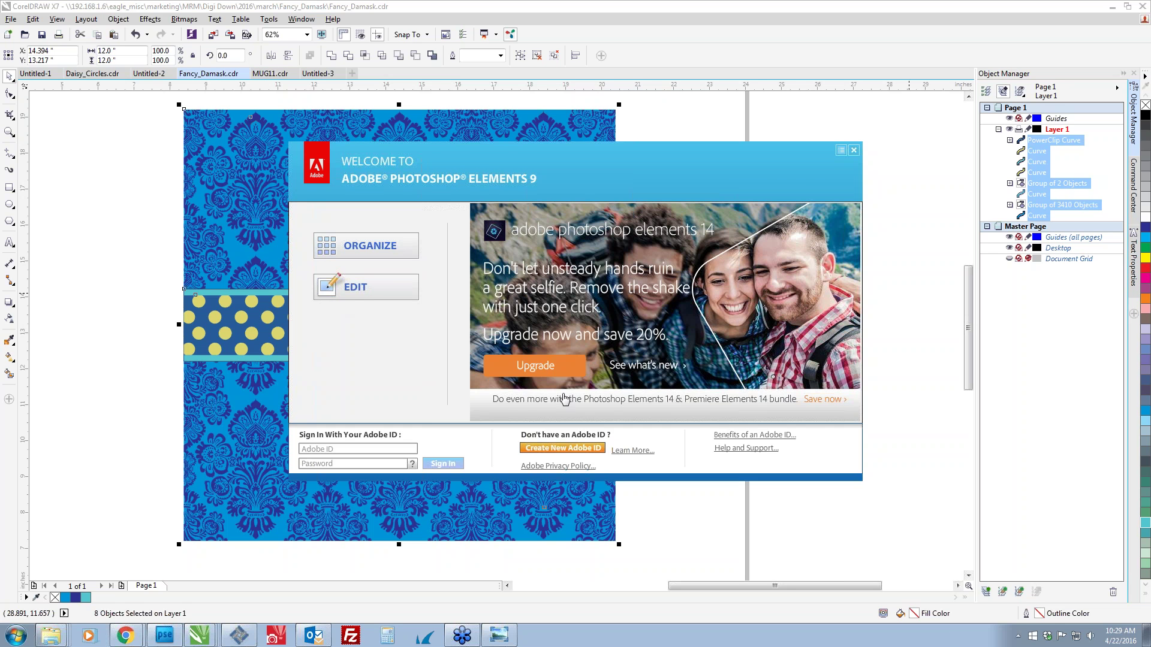
click(352, 289)
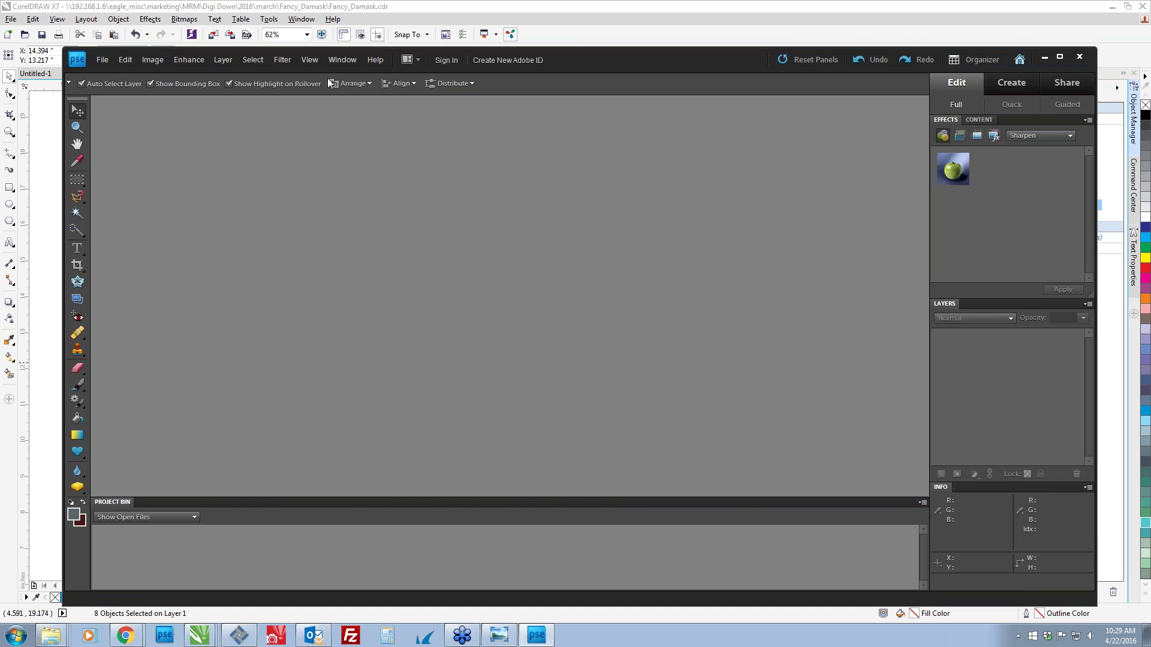
Begin opening a file and browse to the march folder inside Digi Down's 2016 folder.
double_click(573, 296)
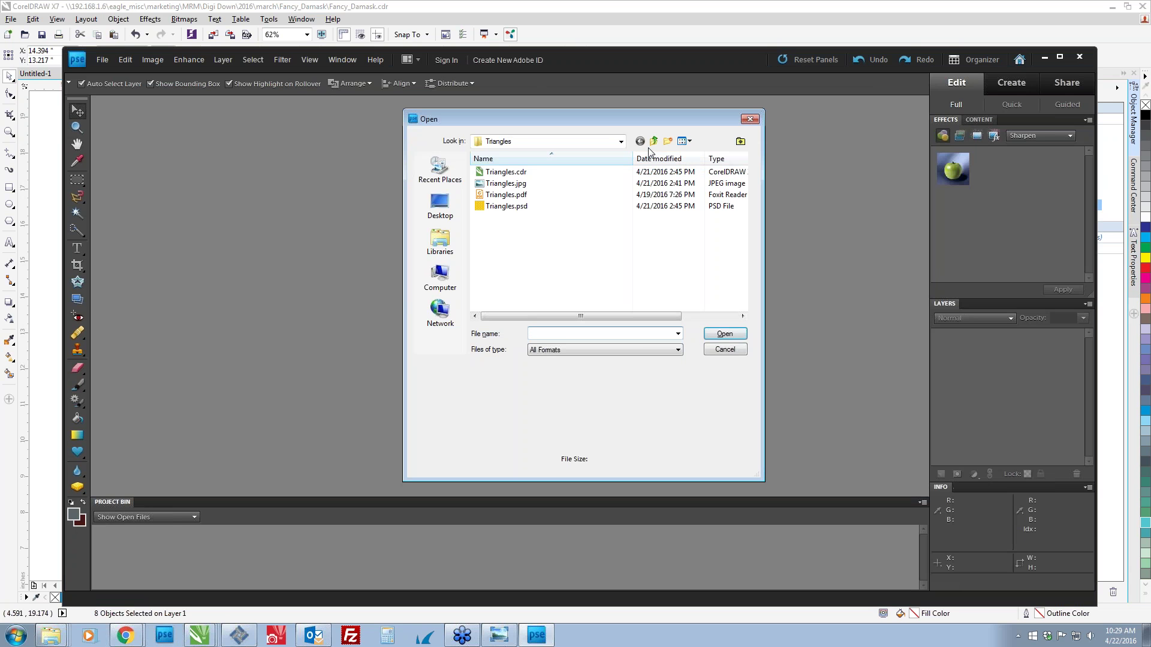
click(657, 144)
click(657, 144)
click(657, 143)
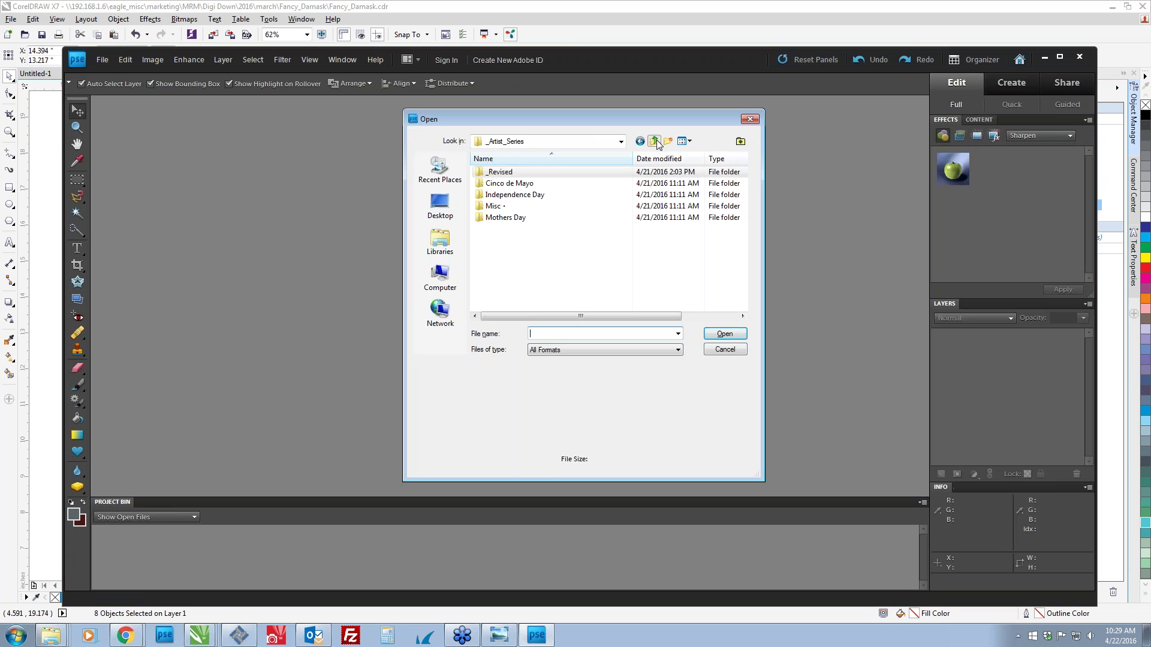
click(657, 144)
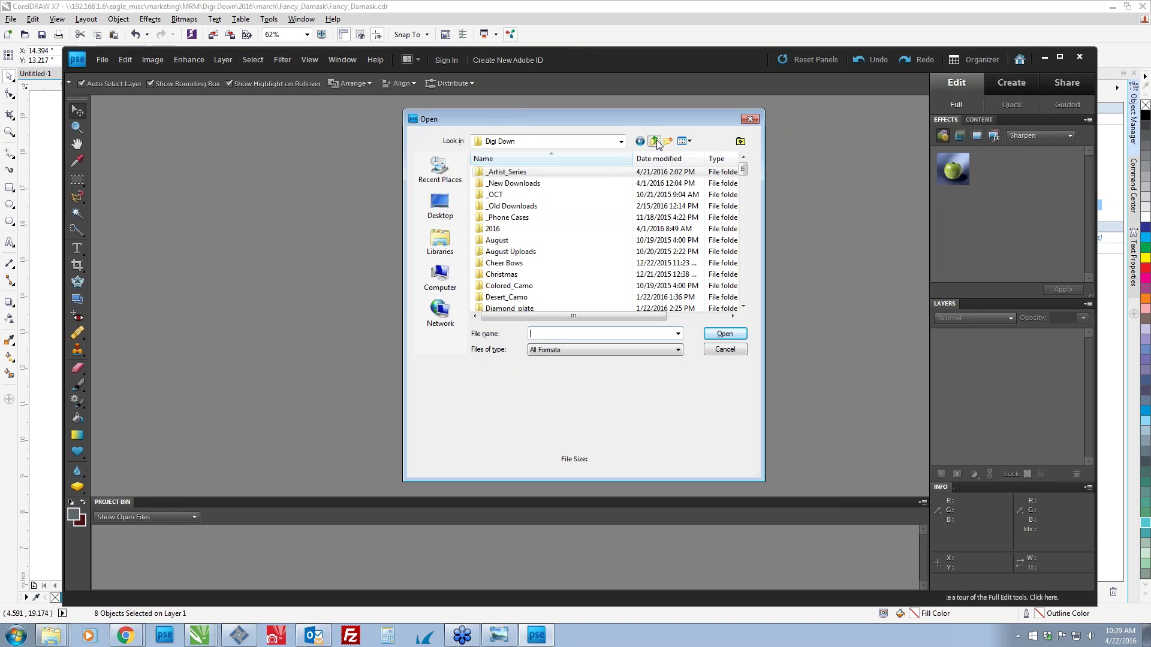
double_click(500, 232)
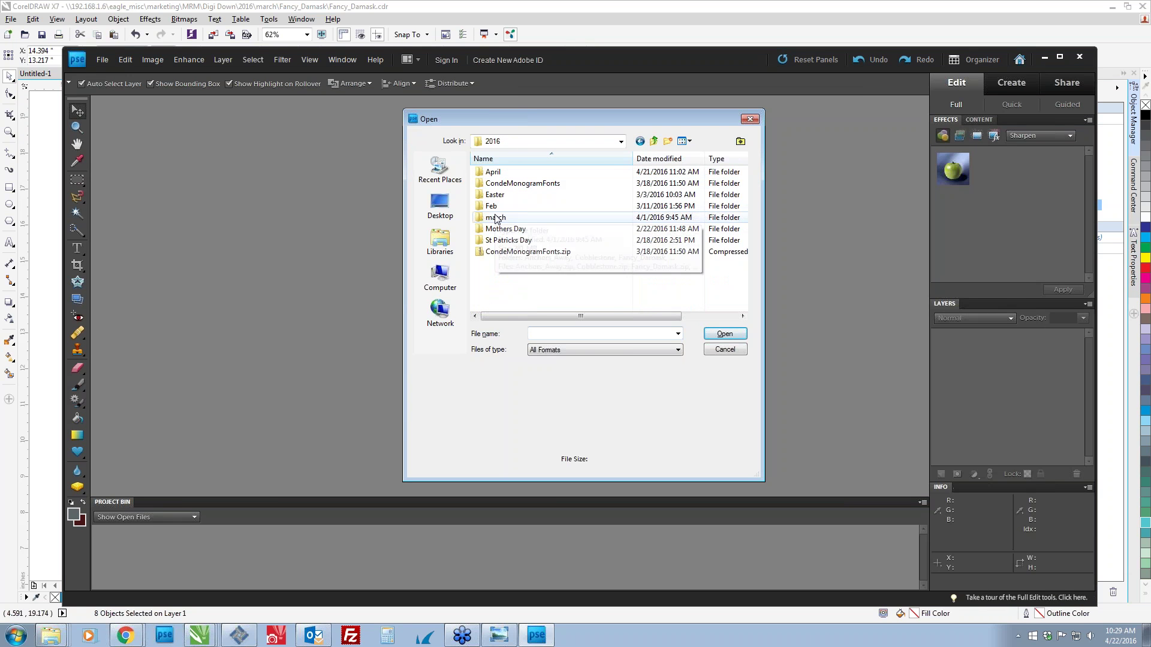
double_click(500, 218)
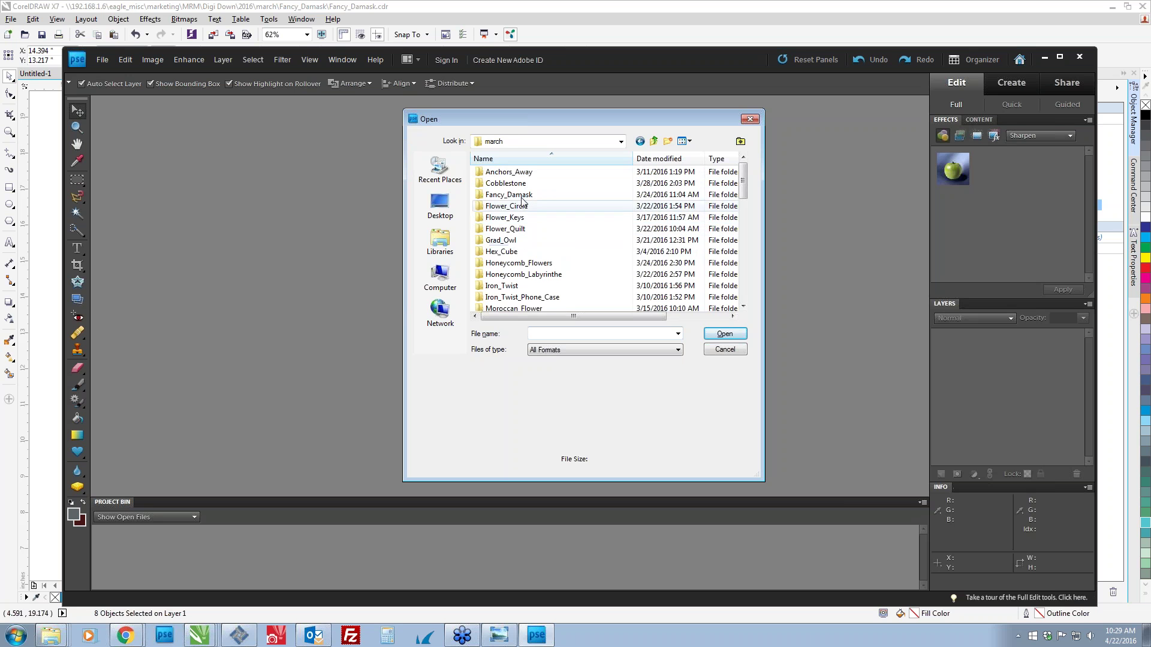
Find the Fancy_Damask folder within march and try to open Fancy_Damask.cdr.
double_click(524, 208)
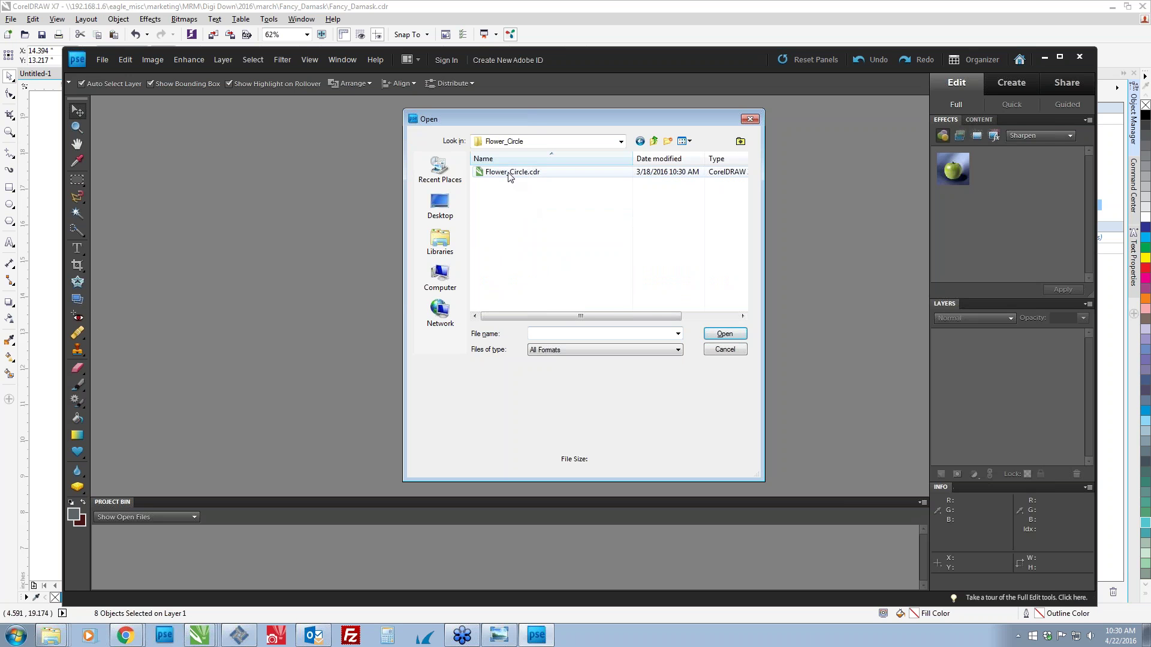
click(654, 141)
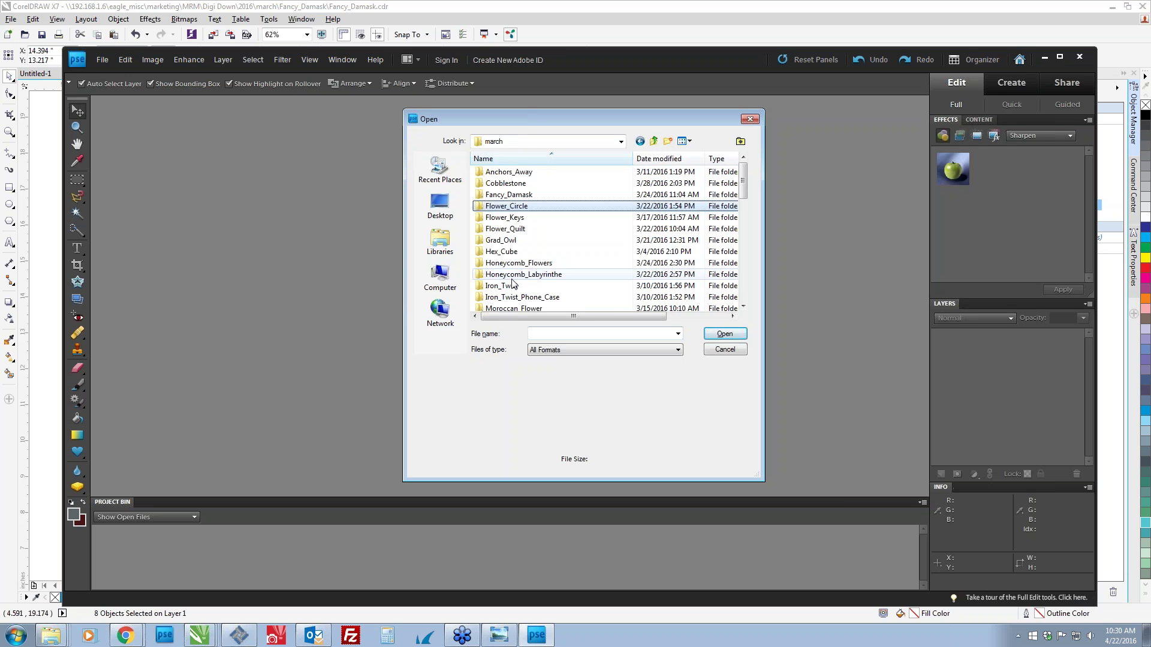
double_click(509, 194)
double_click(507, 173)
click(586, 270)
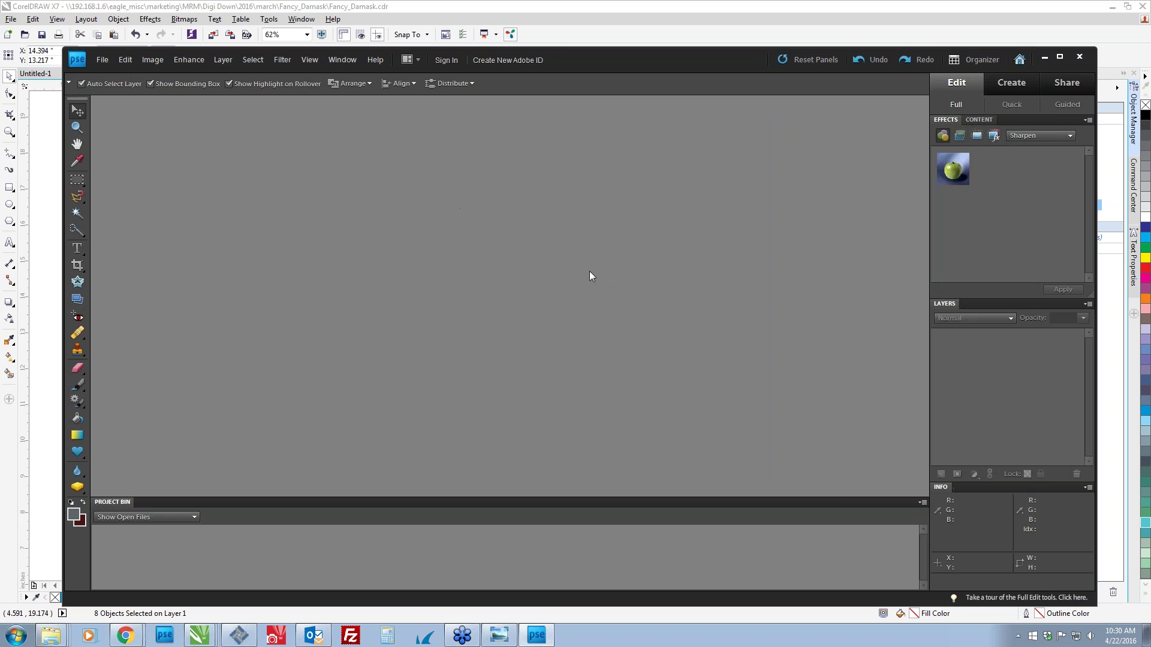
Open Fancy_Damask.psd and look through its layer stack down to Layer 1.
key(ctrl+o)
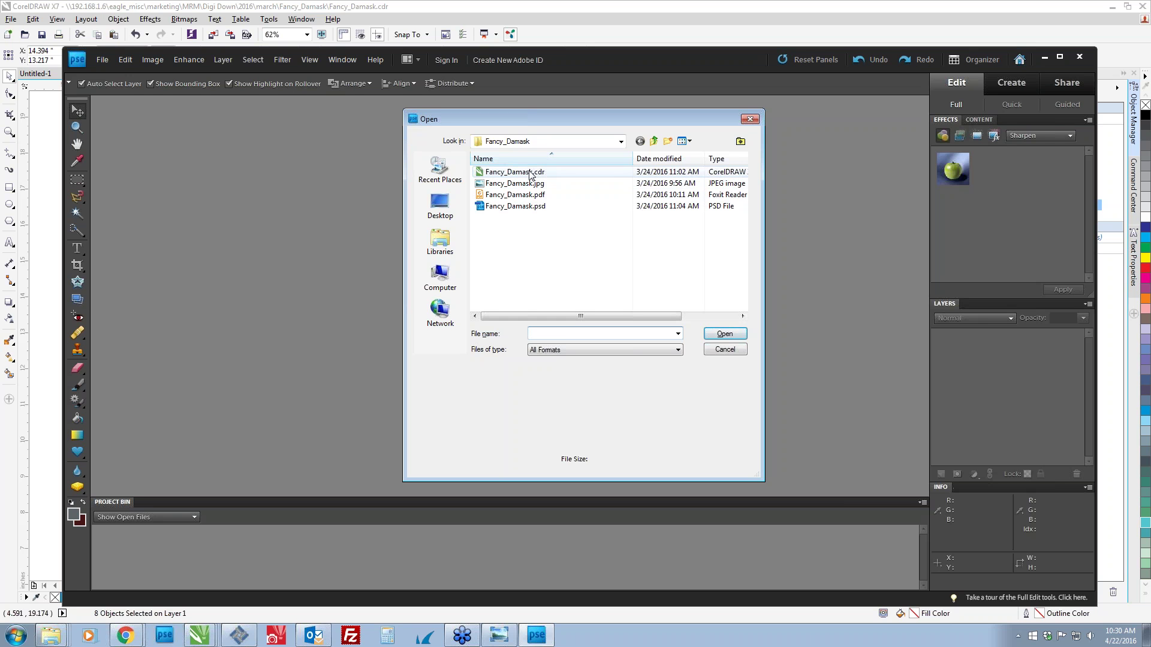
double_click(502, 207)
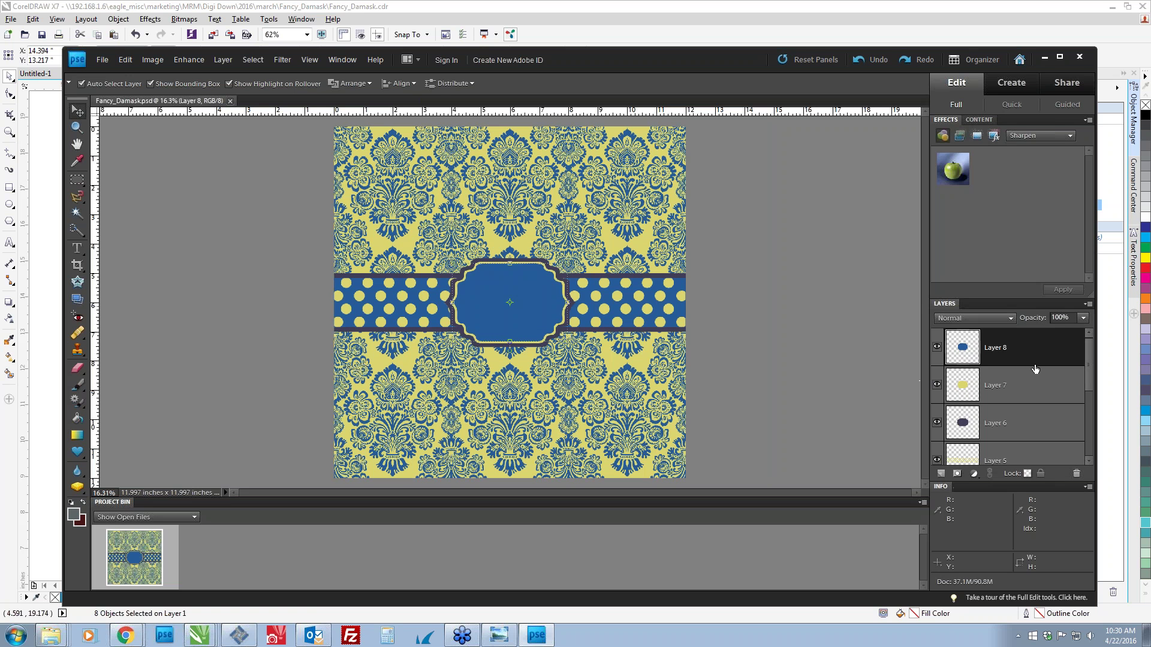
scroll(1030, 356, down, 3)
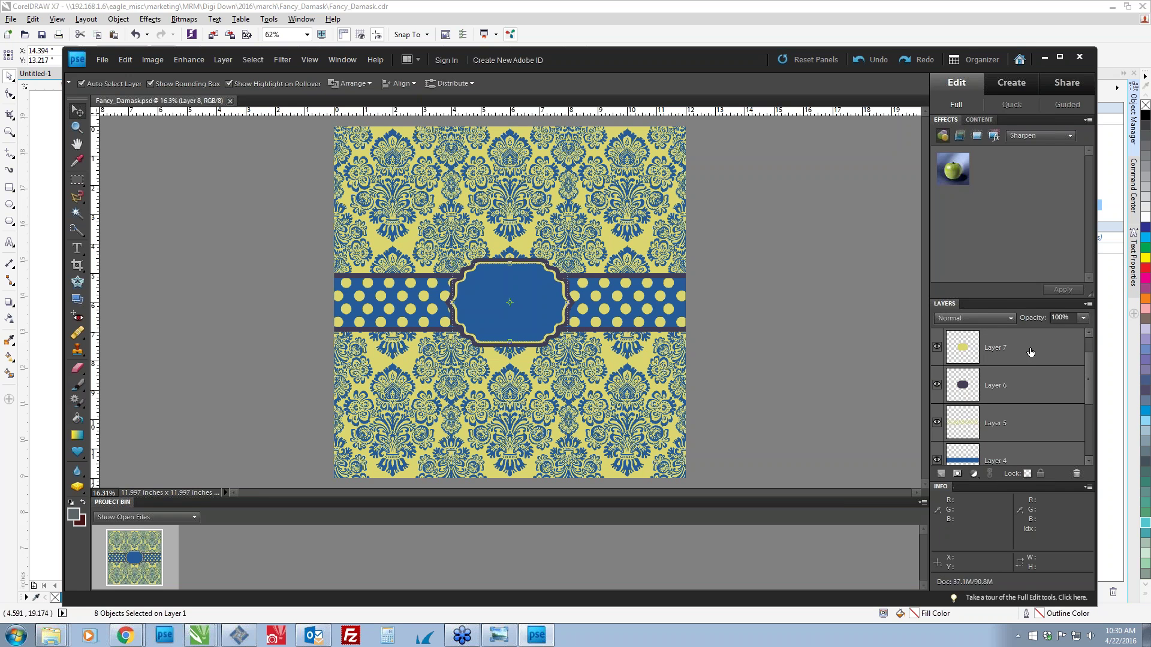
scroll(1030, 366, down, 2)
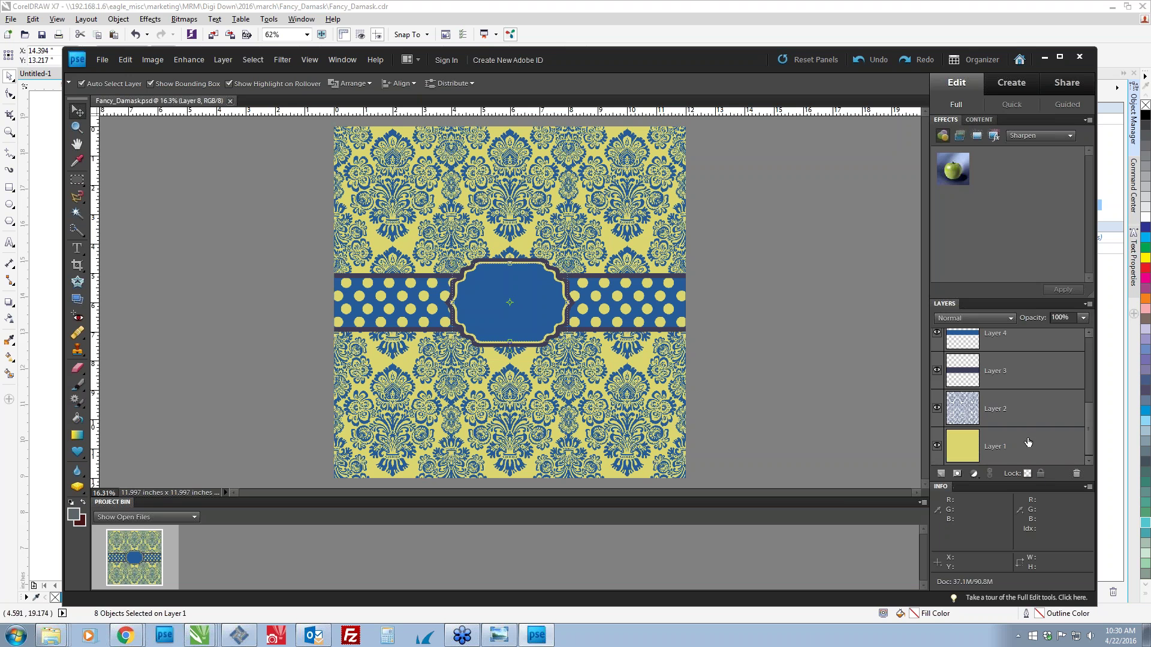
Select Layer 2 and set the foreground color to dark green #0d5e19.
click(1019, 408)
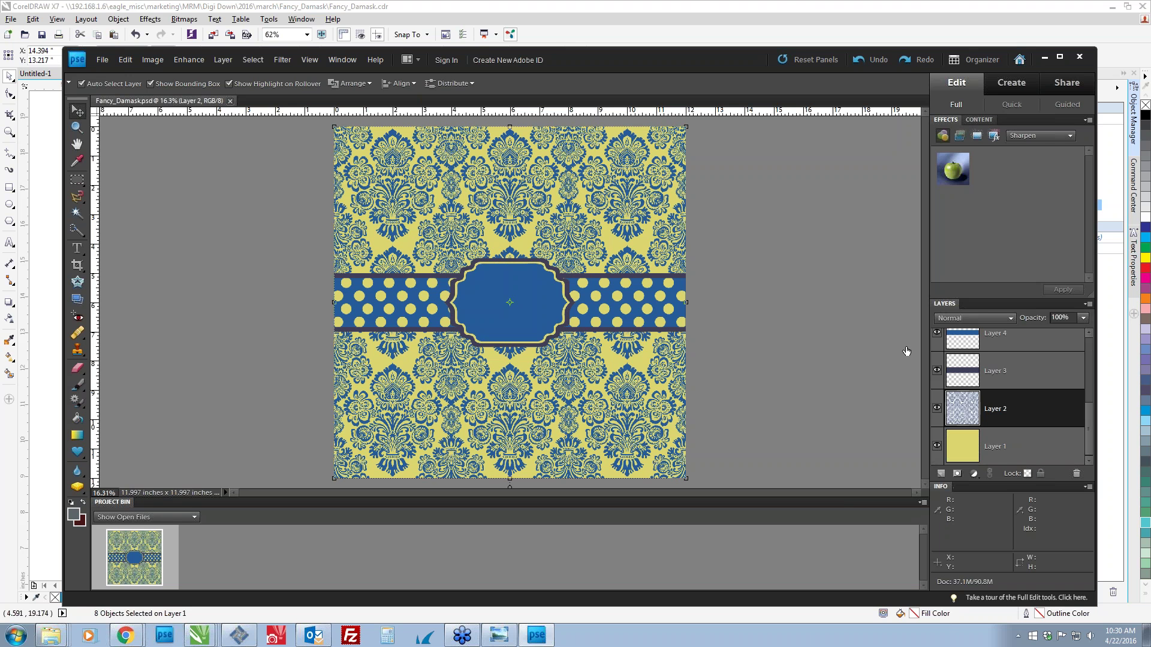
click(76, 515)
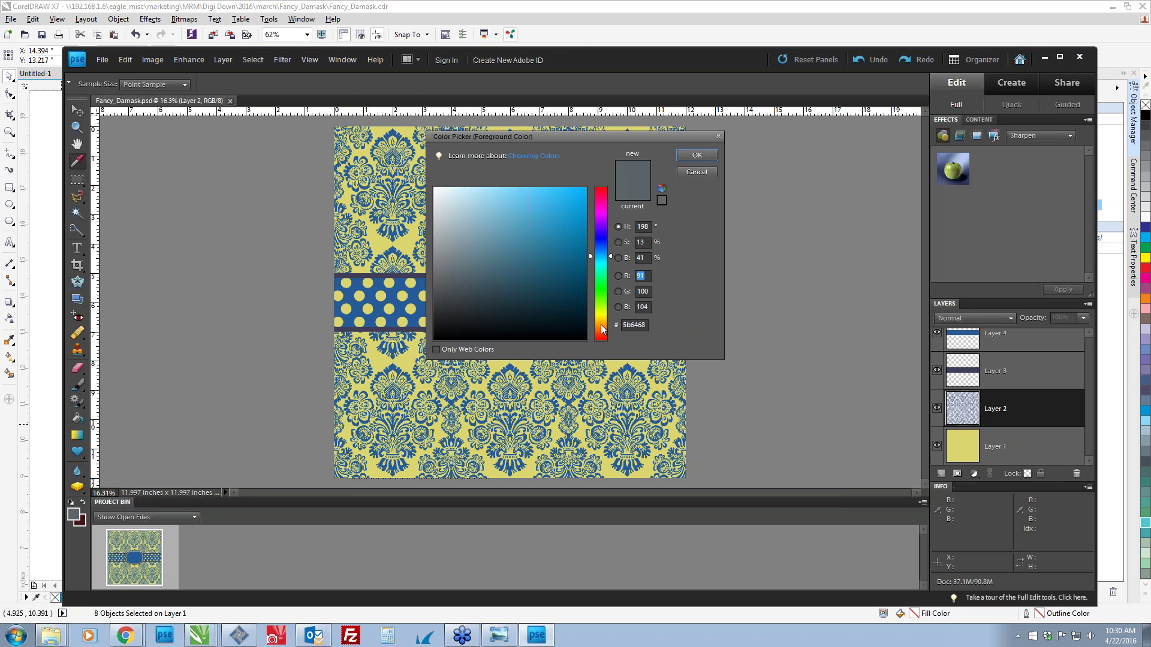
click(605, 290)
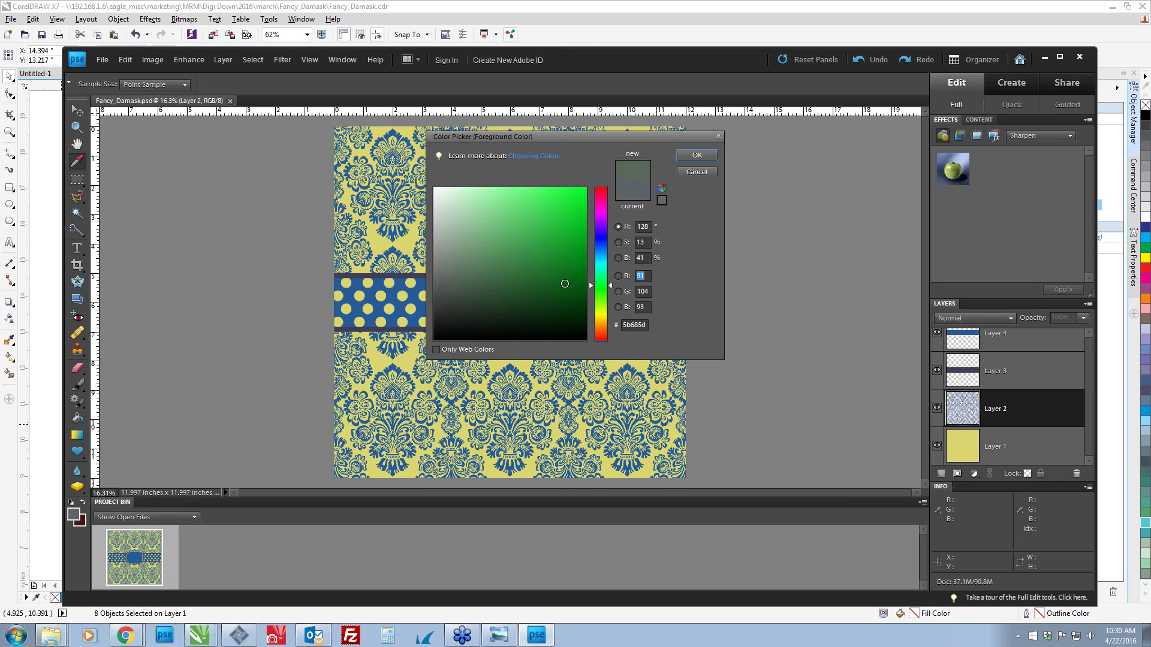
click(565, 283)
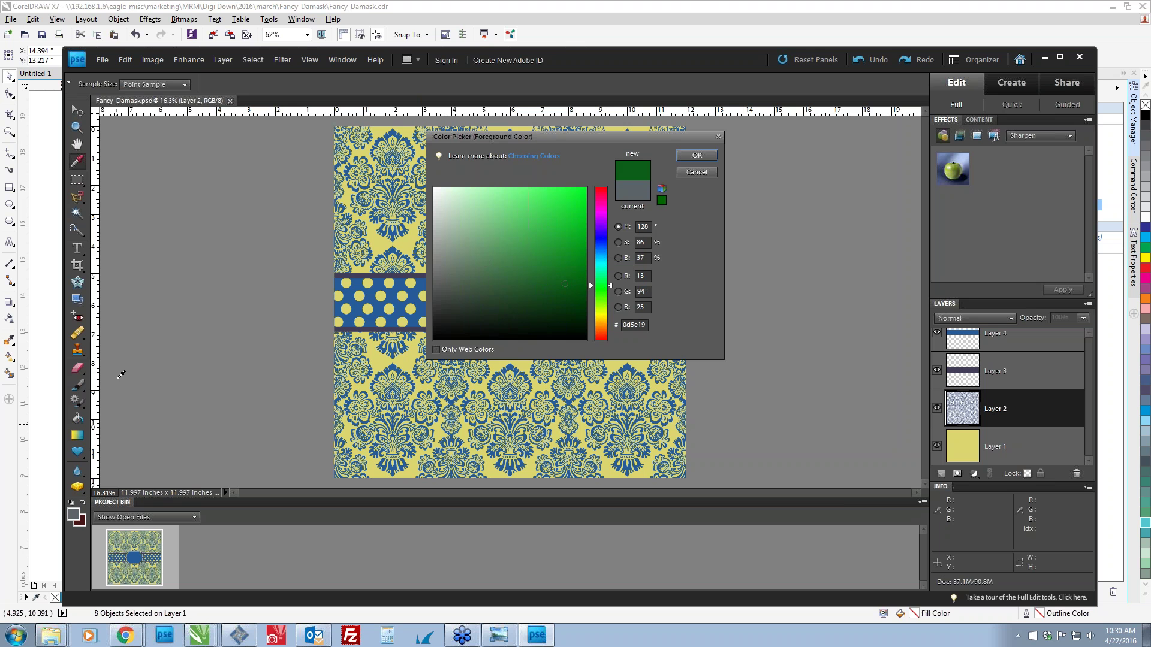
click(697, 155)
Use the Paint Bucket on Layer 2 to fill parts of two hanging damask motifs below the polka-dot band with the green foreground color.
click(77, 418)
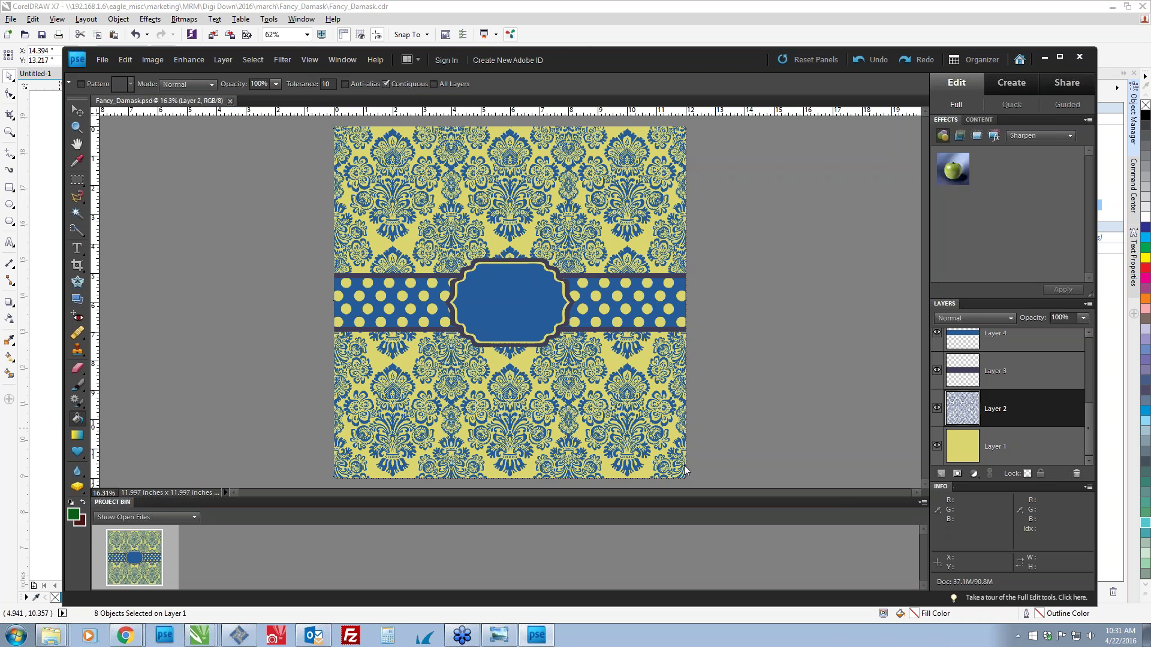
click(579, 371)
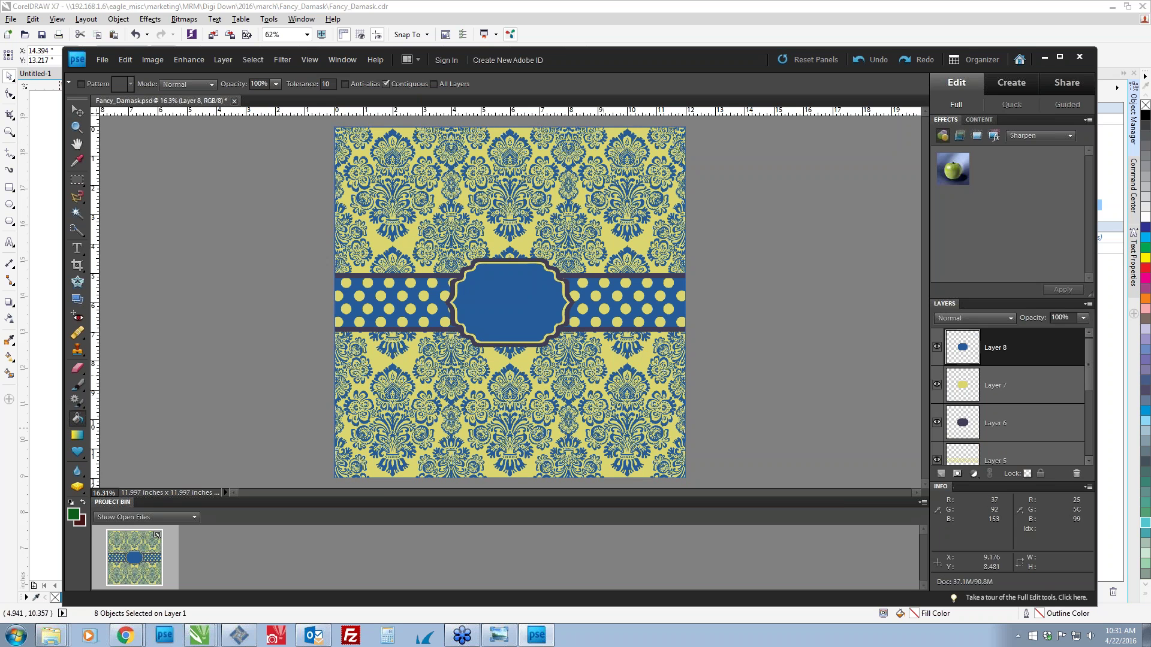
scroll(510, 302, up, 1)
scroll(510, 302, up, 1)
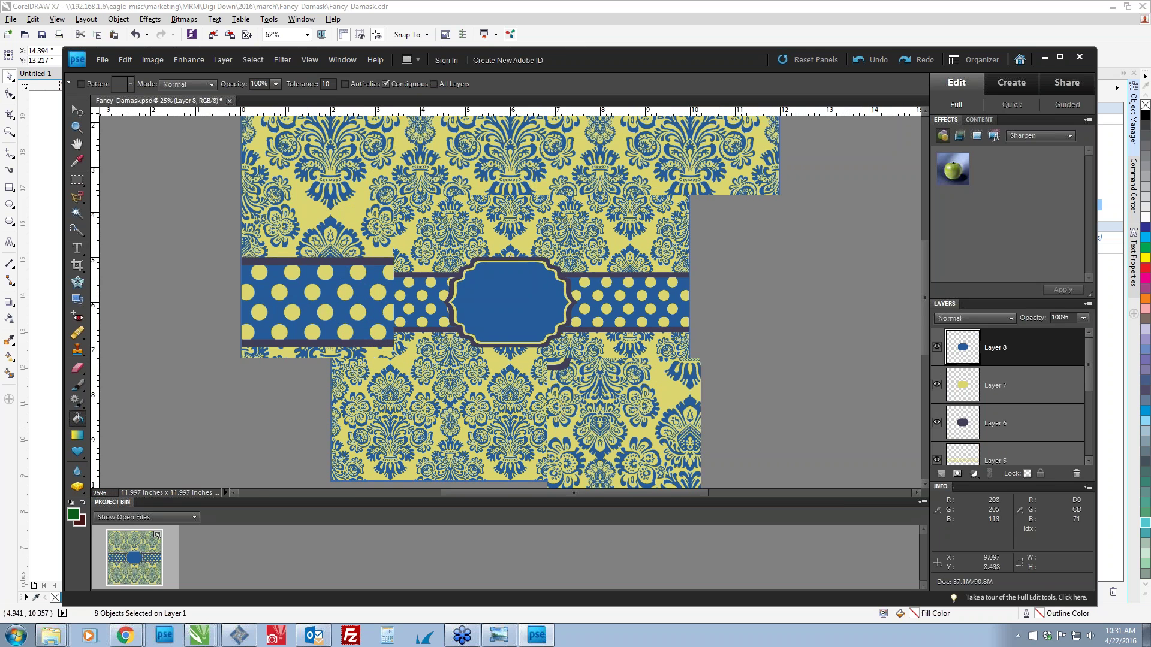
scroll(510, 302, up, 1)
scroll(1091, 430, down, 3)
click(991, 409)
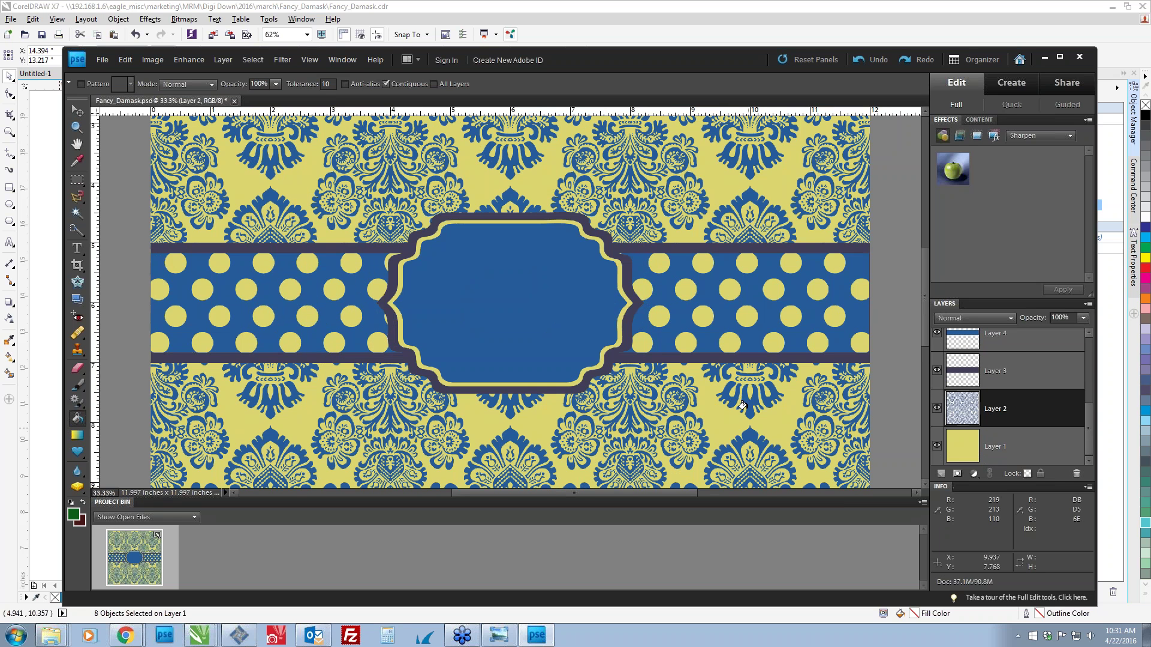
click(744, 405)
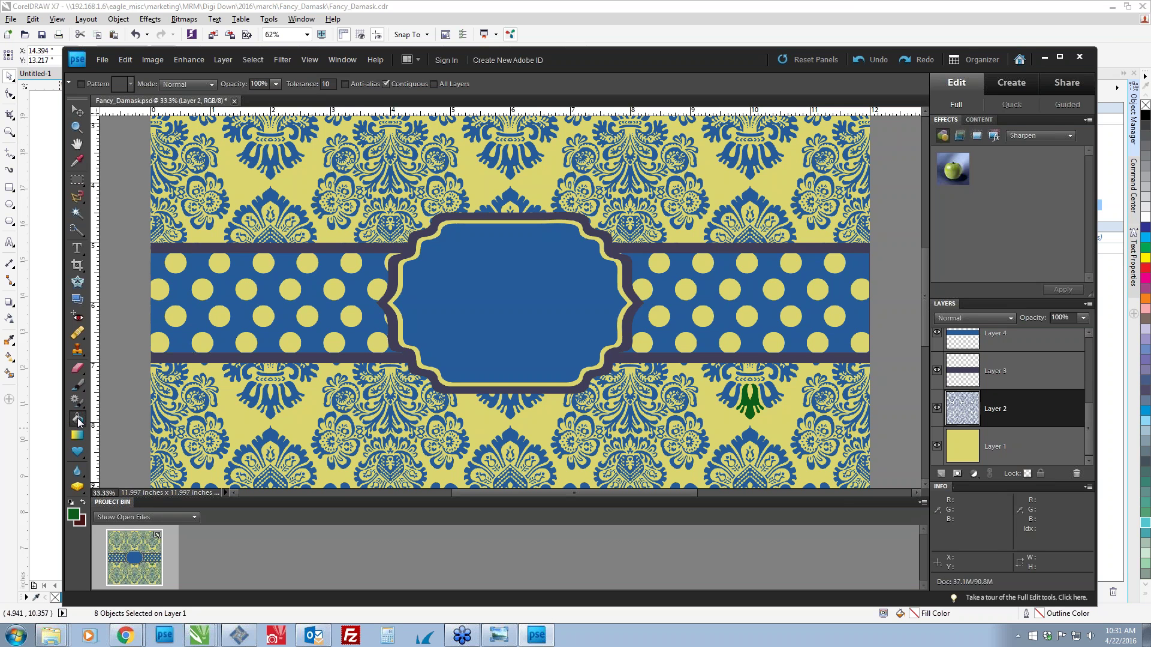
click(267, 400)
click(289, 394)
Fill the scroll and round flower right of the label's lower edge, plus another leaf of the left hanging motif, with green on Layer 2.
right_click(1014, 420)
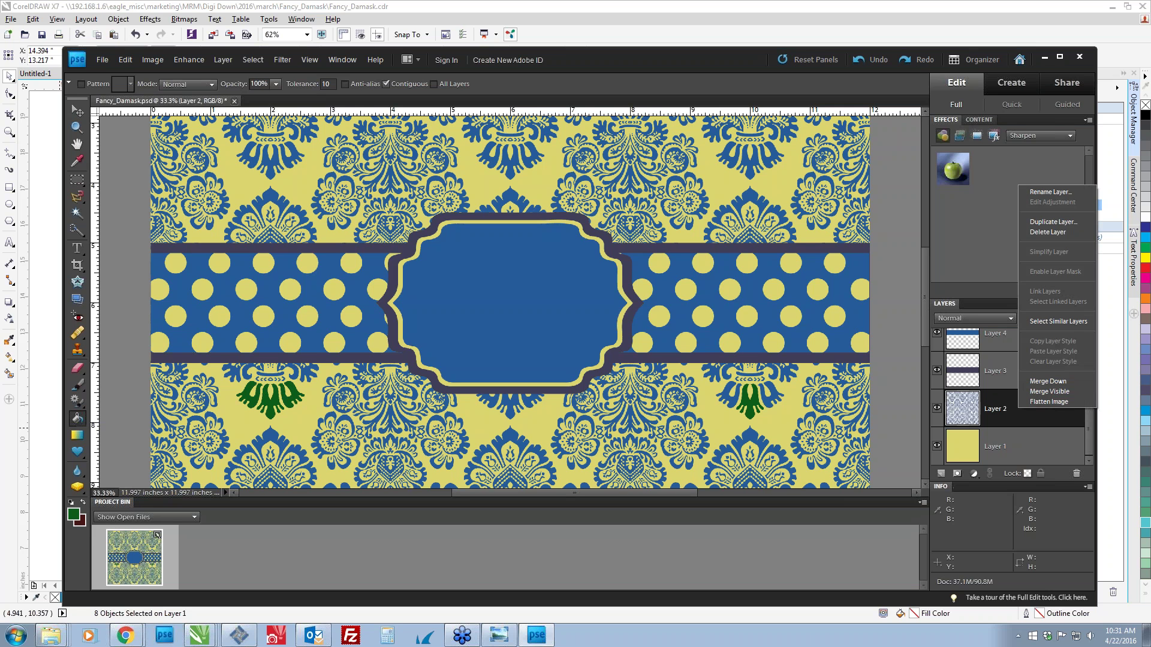
click(1010, 416)
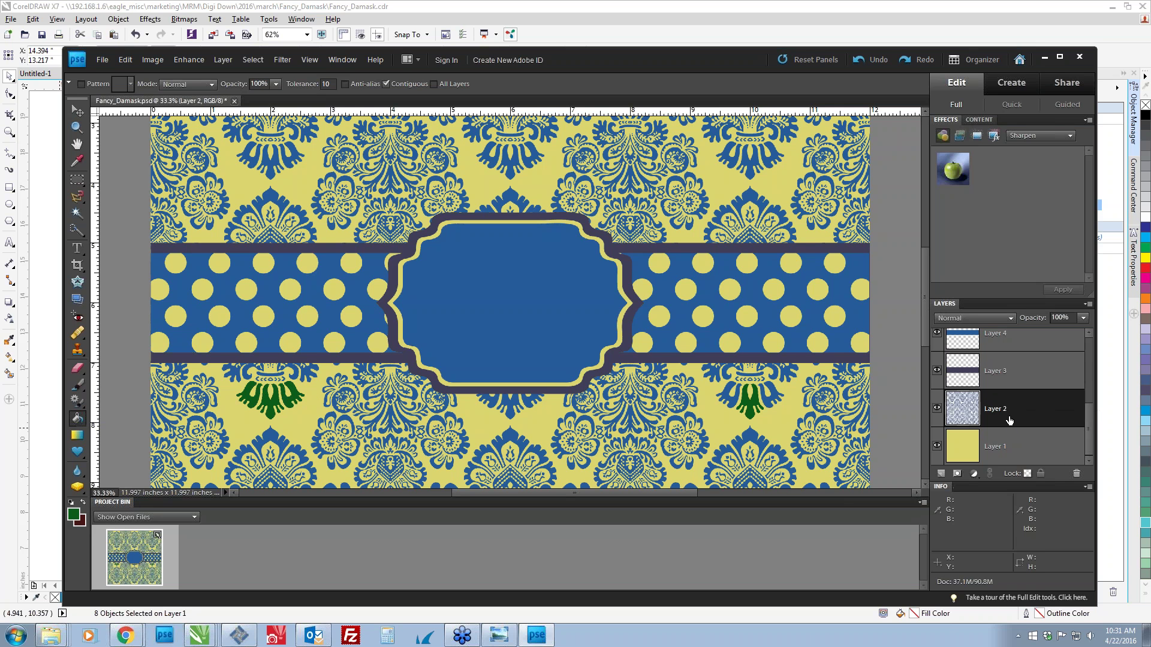
click(681, 397)
click(651, 389)
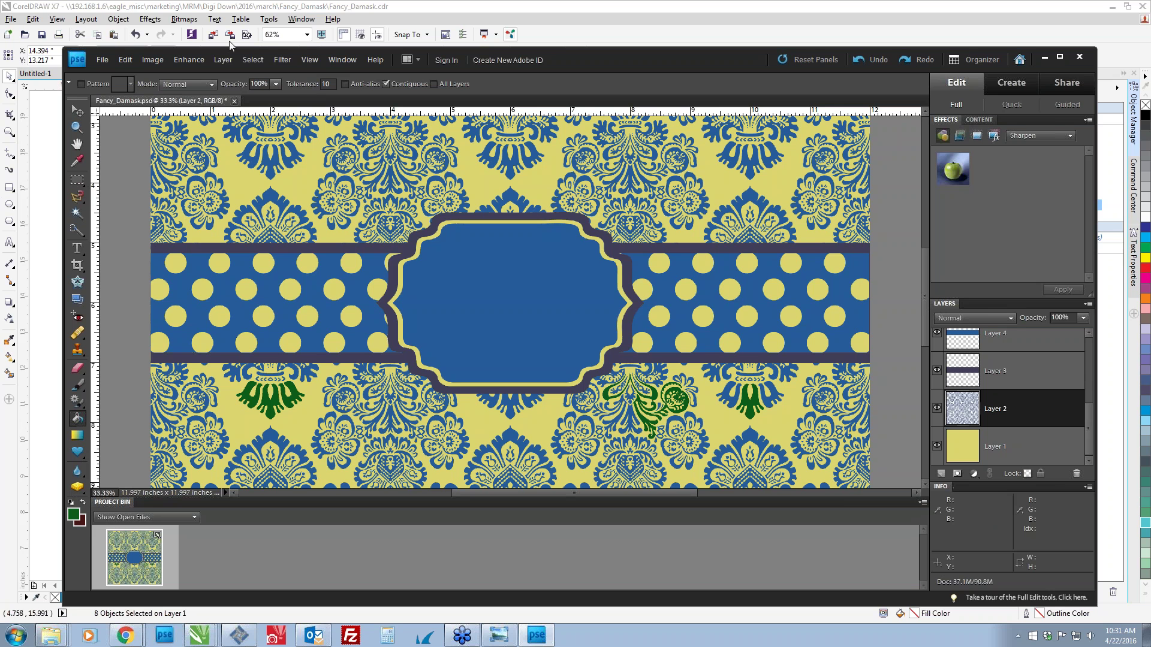
click(304, 377)
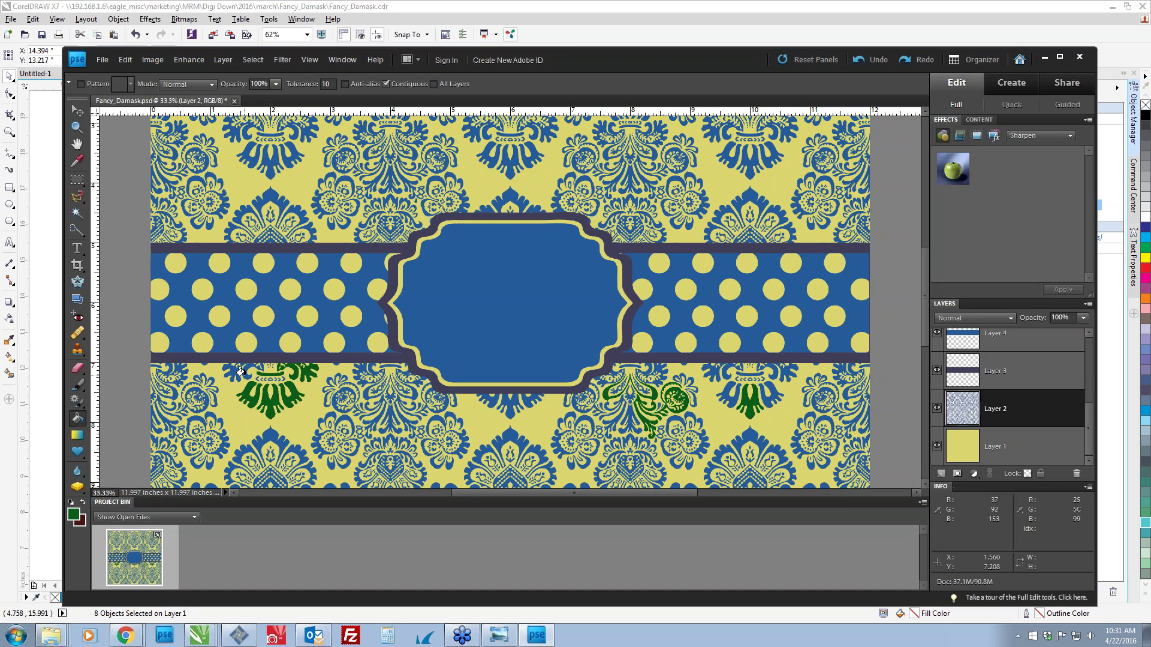
Add a new blank layer directly above Layer 2 and switch to the Move tool.
drag(1090, 427, 1092, 336)
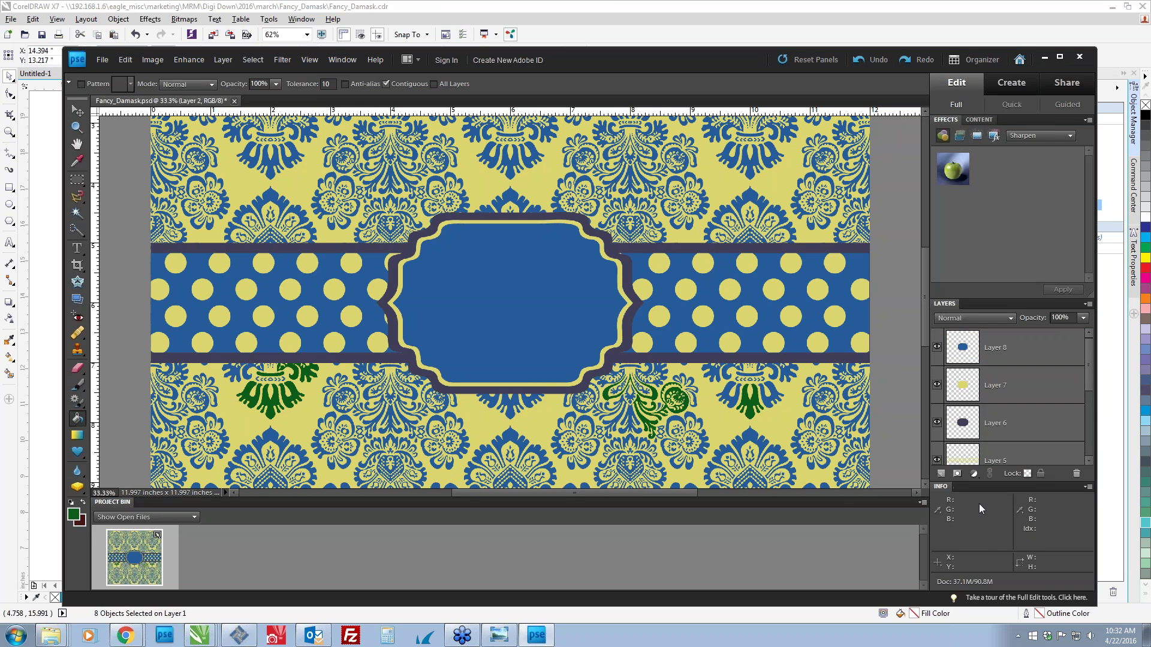
click(938, 474)
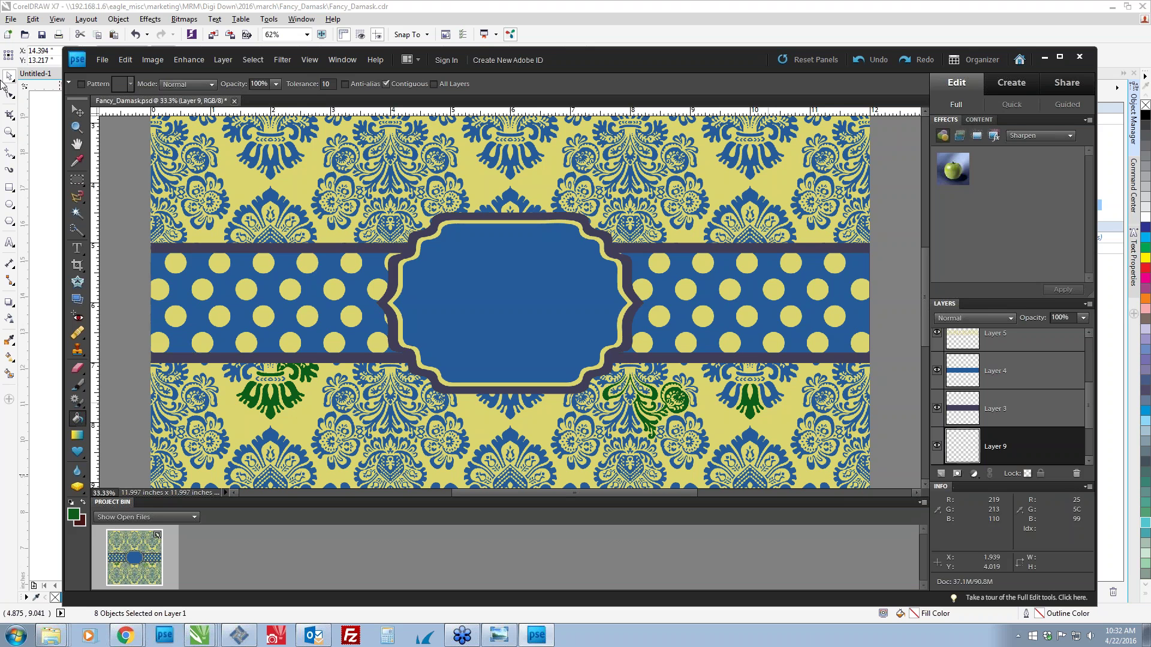
click(77, 111)
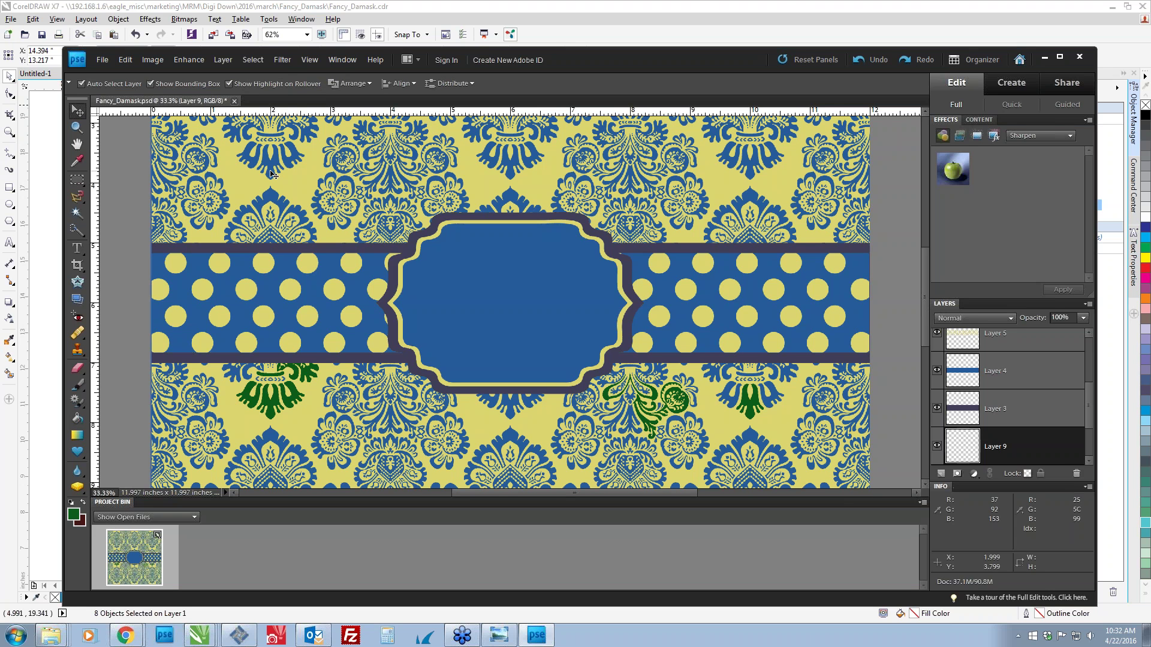
Try to fill the damask pattern with the Paint Bucket while Layer 9 and Layer 2 are both selected.
scroll(271, 174, down, 1)
scroll(1018, 413, down, 2)
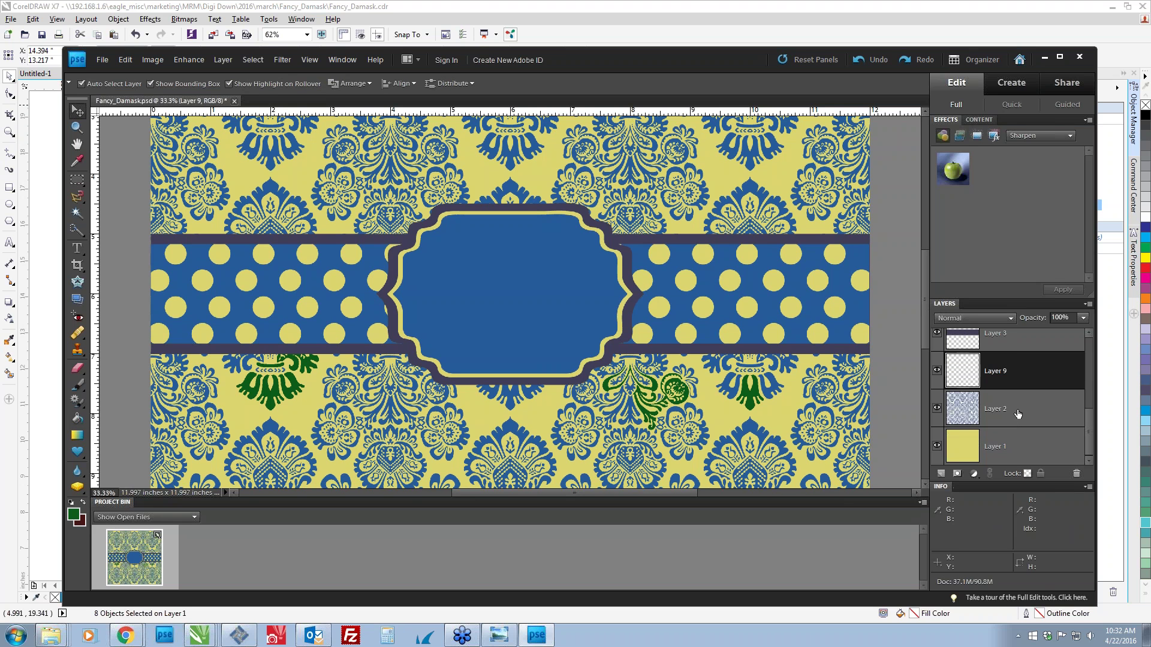
ctrl+click(1020, 413)
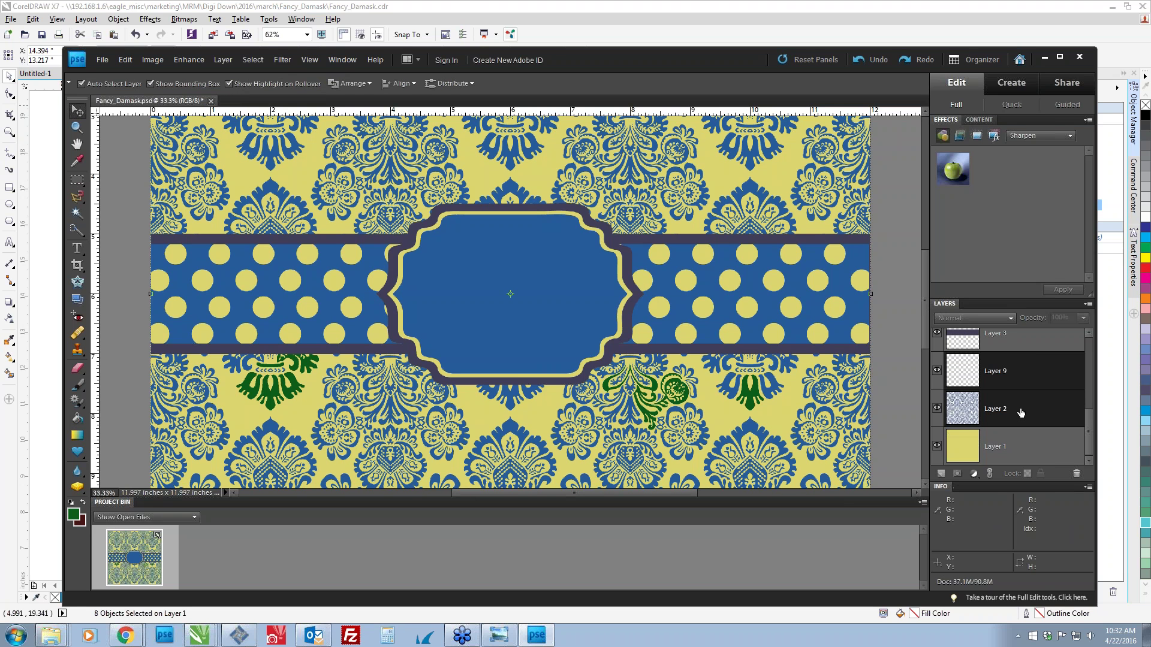
click(77, 418)
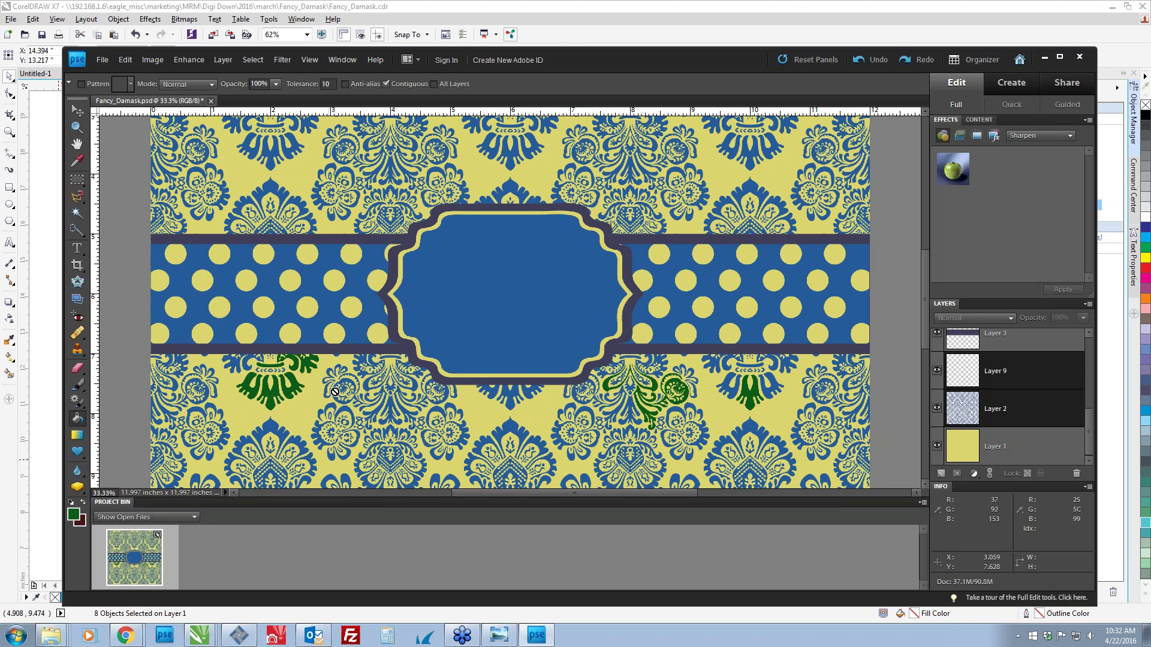
click(335, 392)
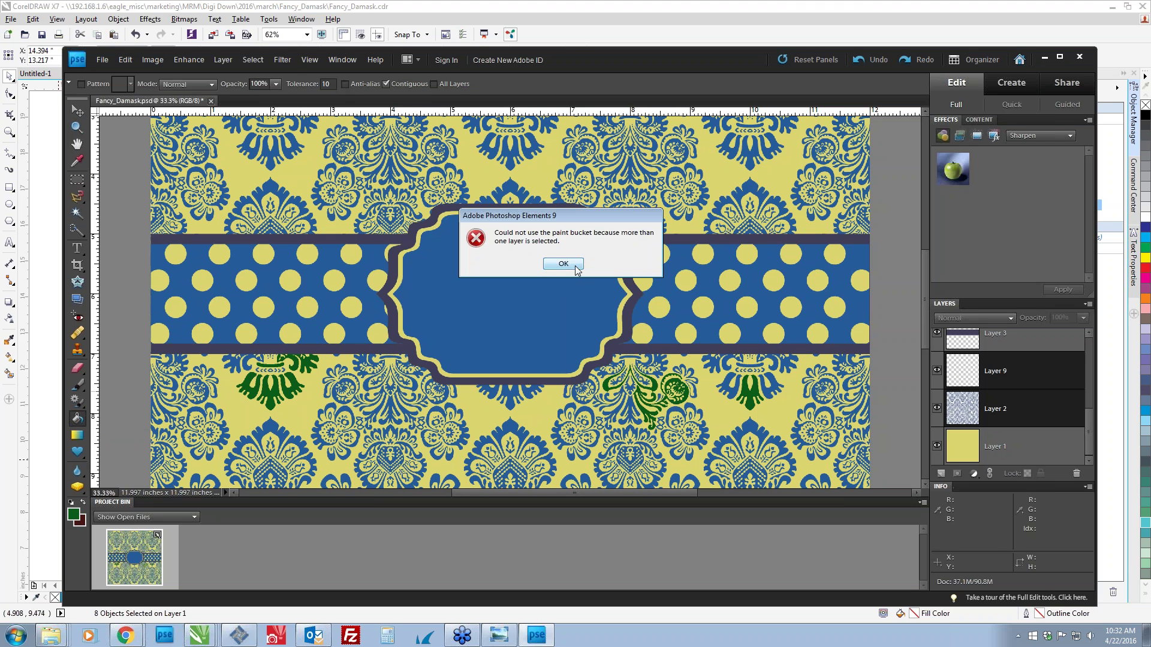
click(563, 264)
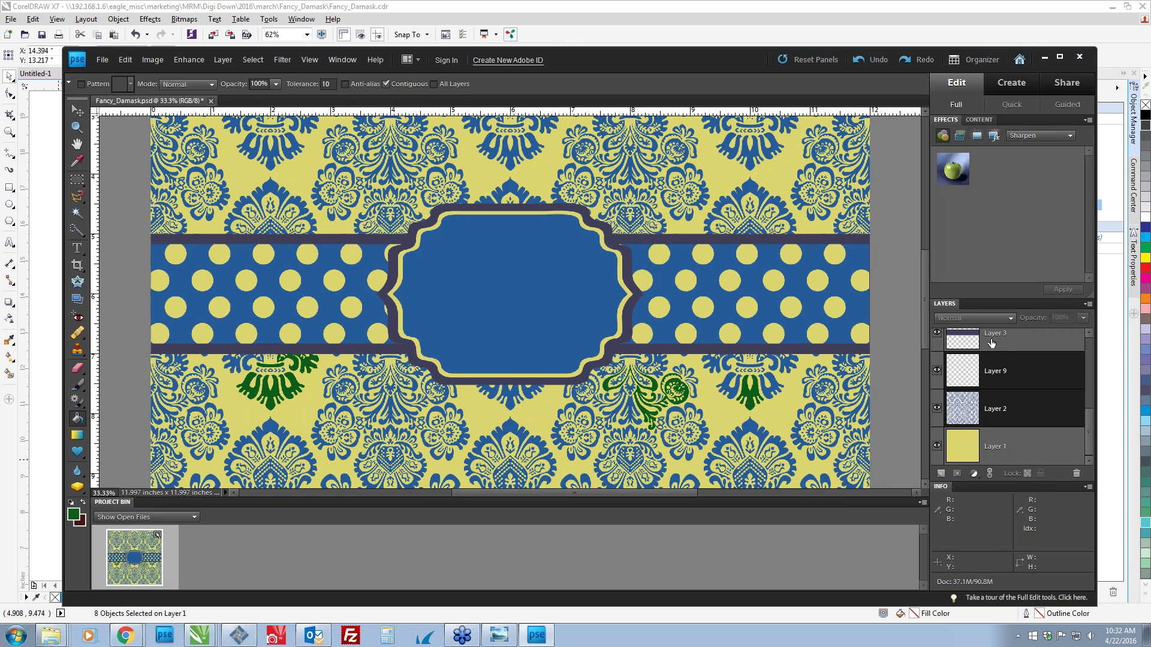
Try a green Paint Bucket fill on Layer 9 alone, then undo it.
click(1018, 373)
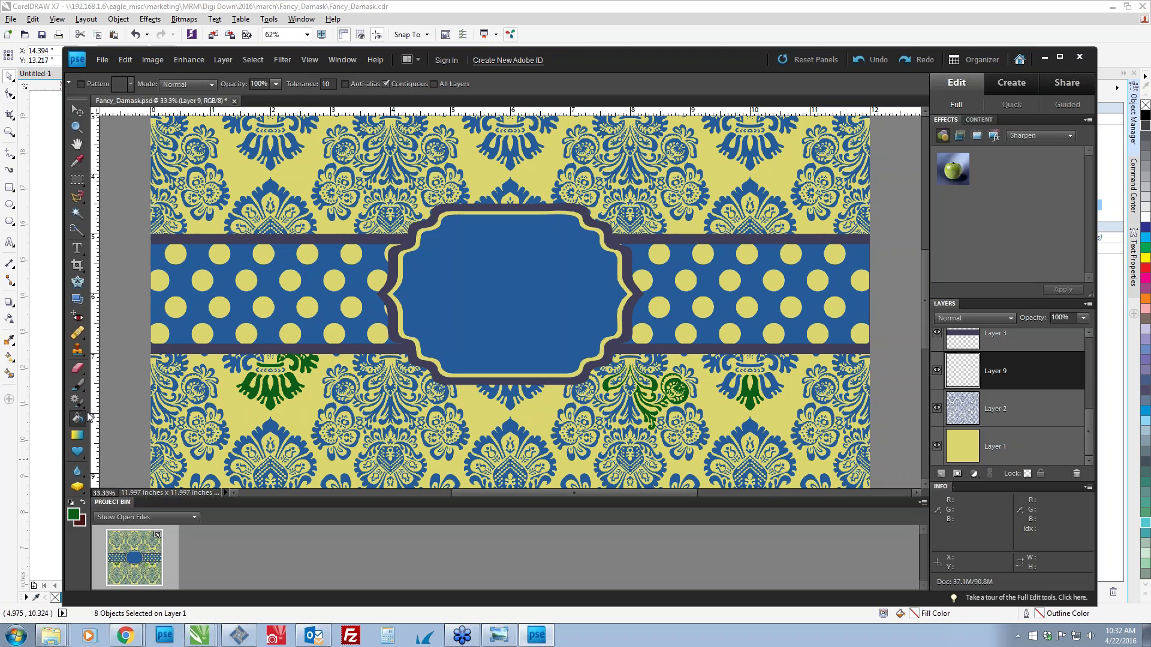
click(200, 397)
key(ctrl+z)
On Layer 2, fill the remaining right hanging motif, two fan-shaped motifs beneath the band and the motif under the label with green.
click(1016, 411)
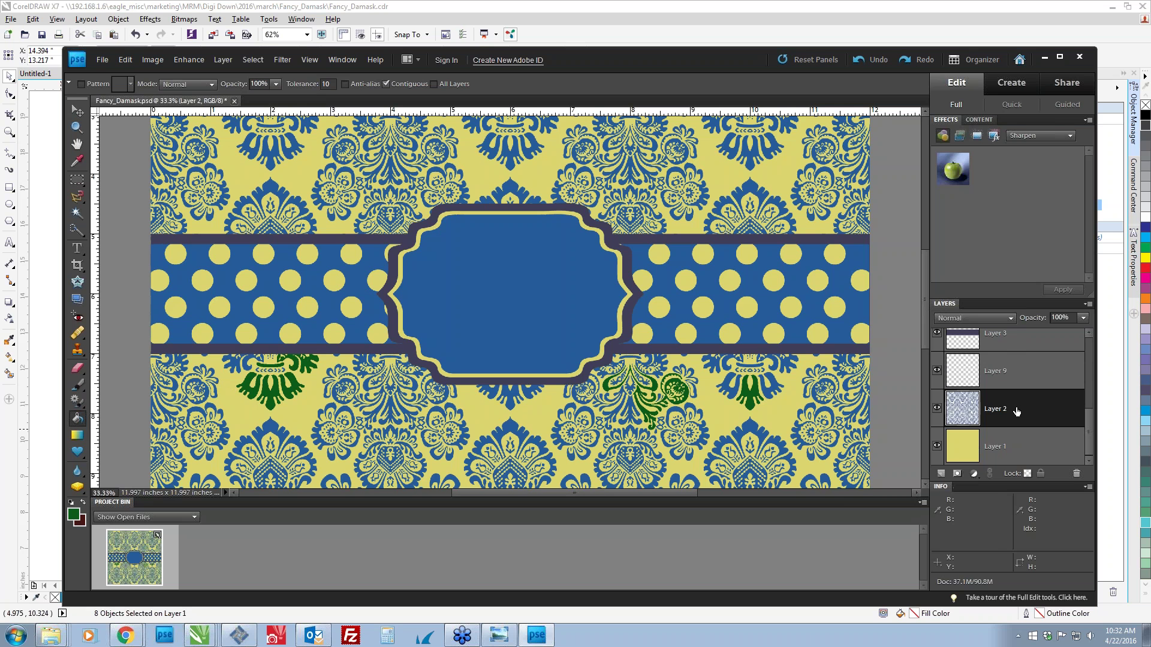
click(725, 392)
click(708, 360)
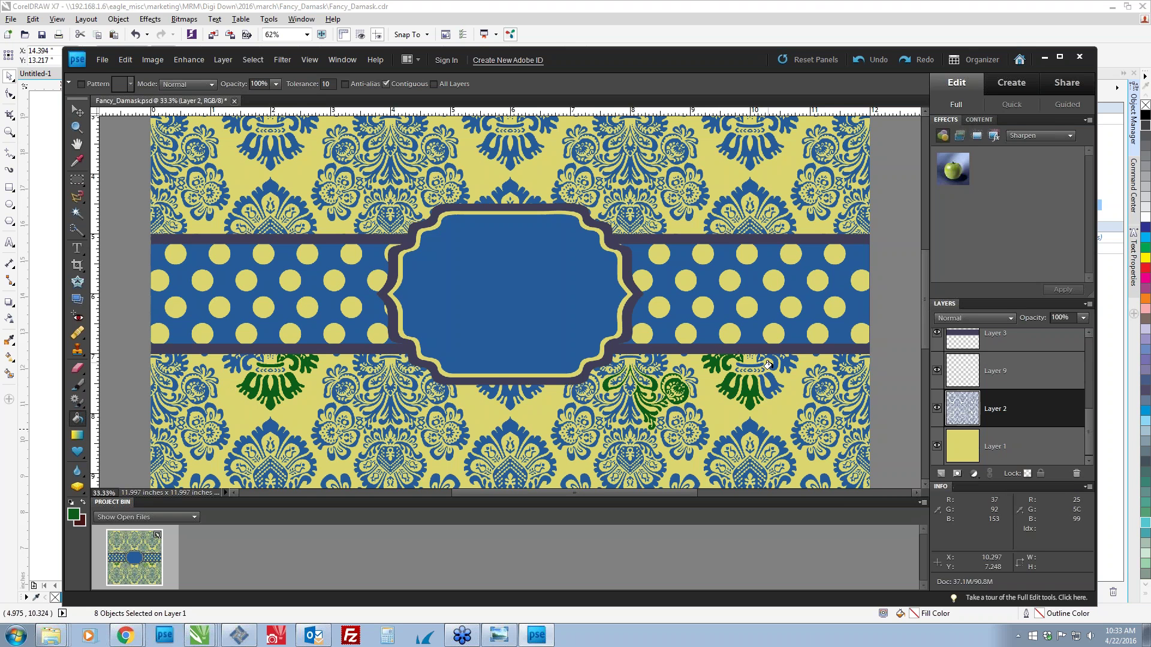
click(766, 389)
click(771, 362)
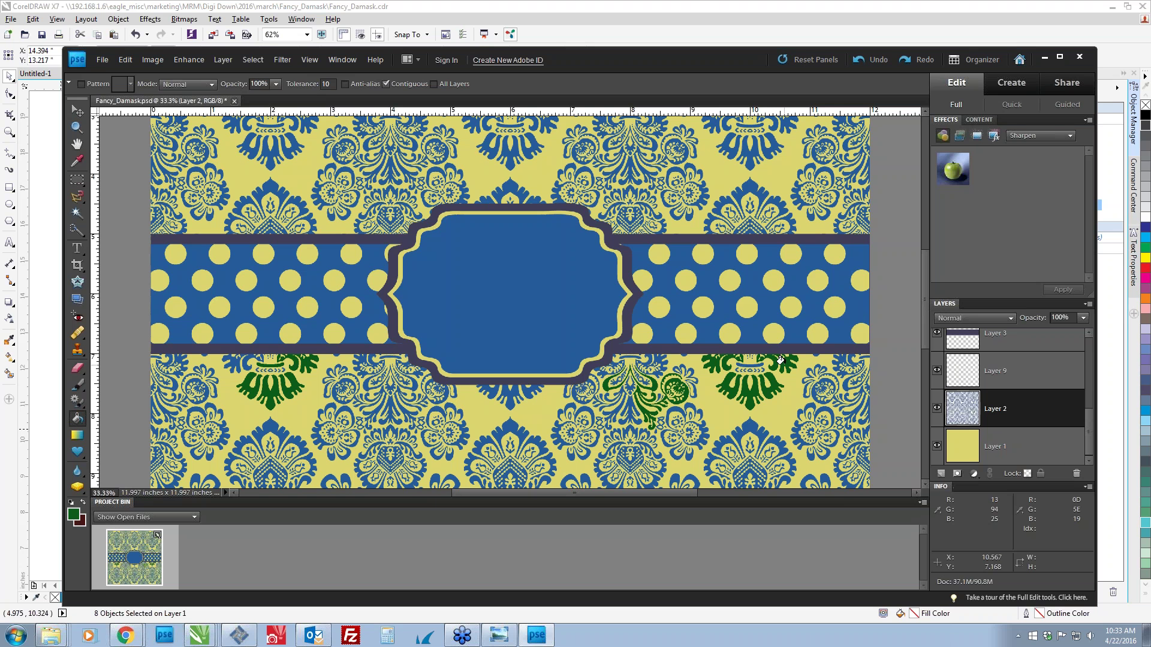
click(747, 426)
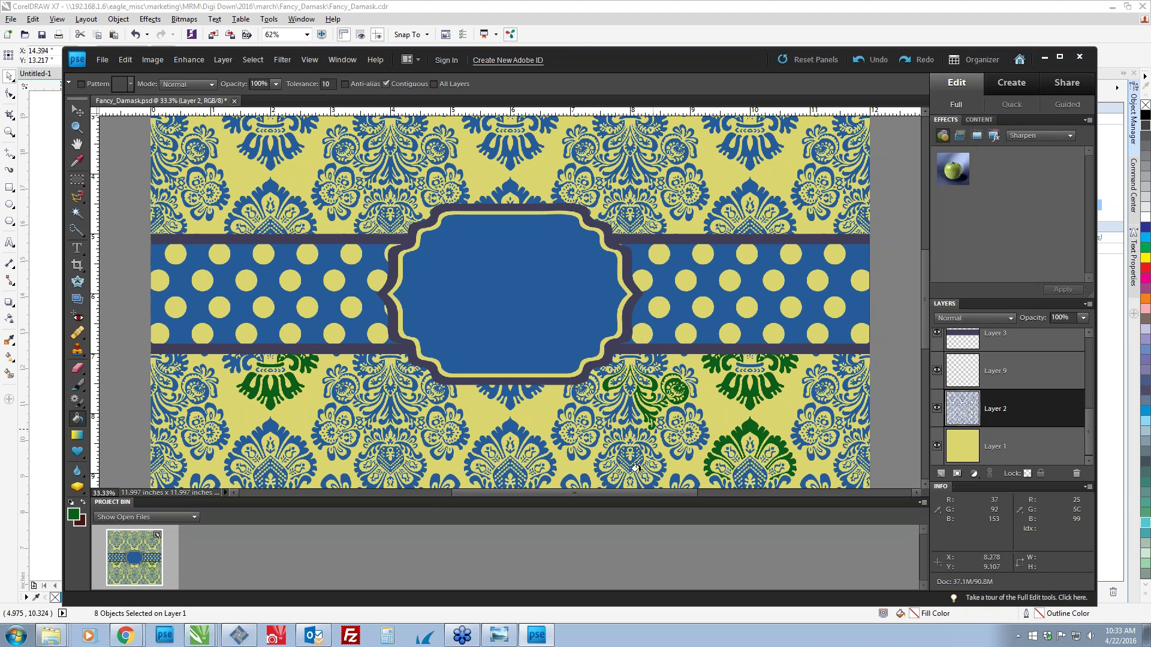
click(507, 424)
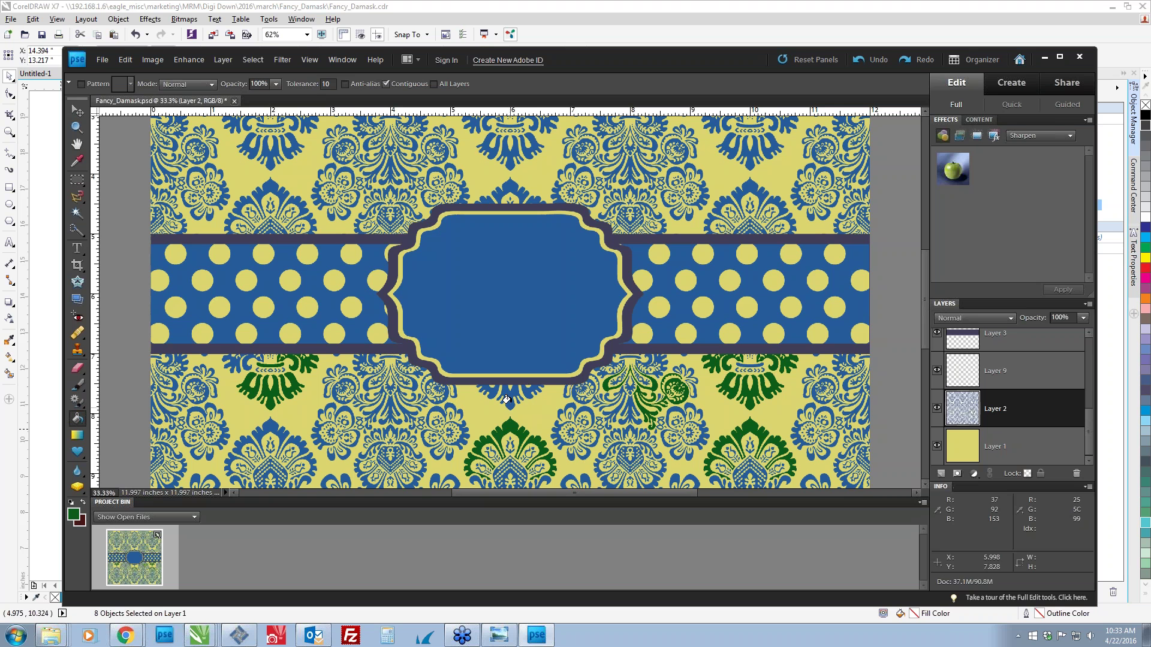
click(506, 398)
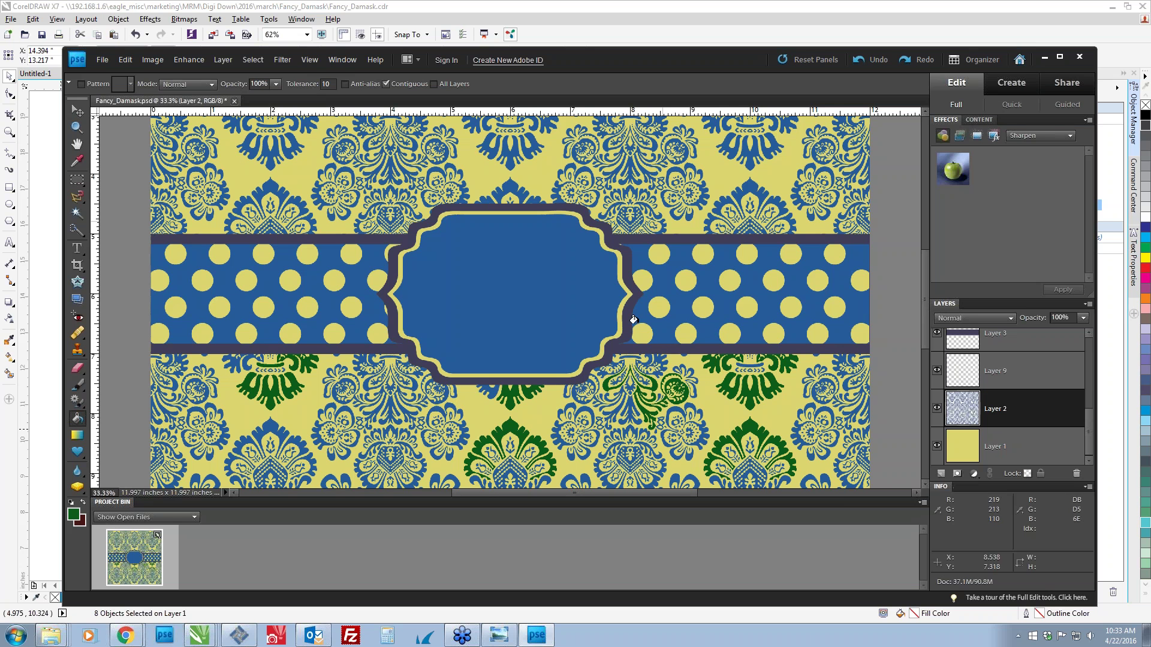
Brush a small area inside the blue center label with the Quick Selection tool, undoing the last stroke.
scroll(629, 305, down, 1)
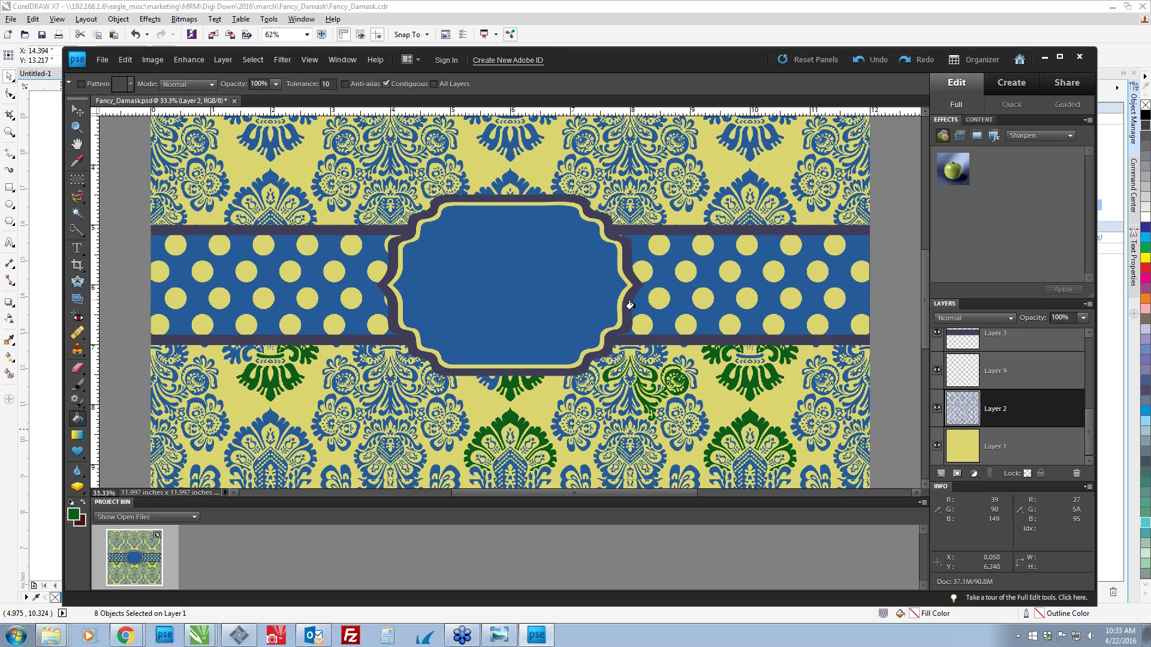
scroll(629, 305, down, 2)
scroll(629, 306, up, 2)
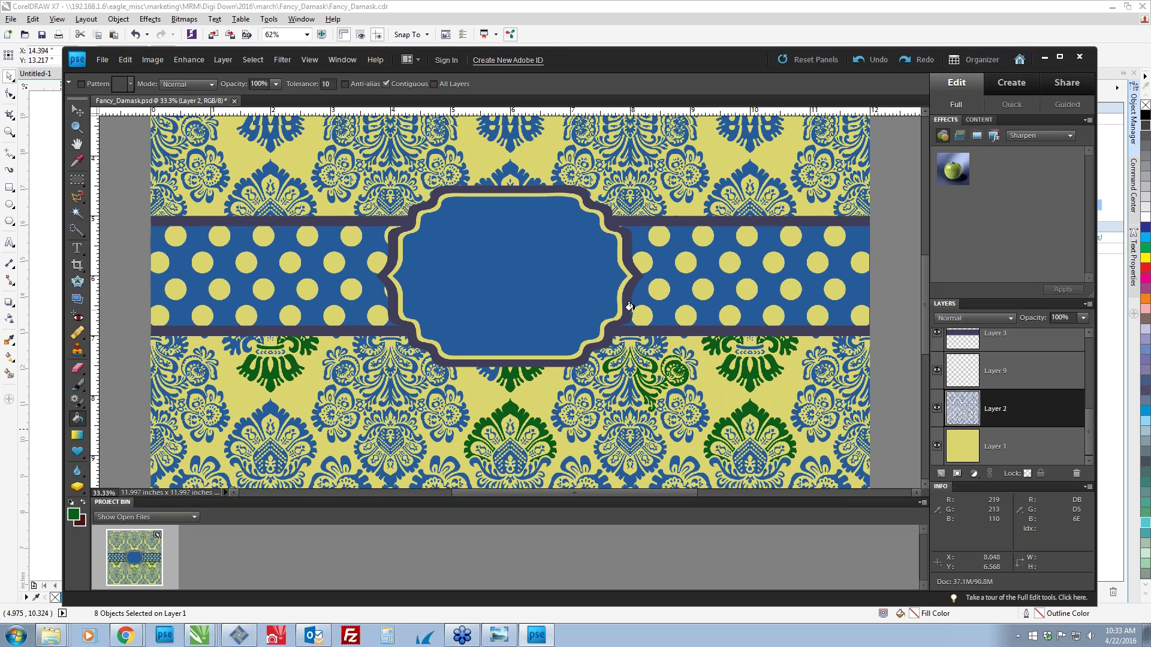
scroll(1100, 390, up, 3)
scroll(1100, 362, up, 1)
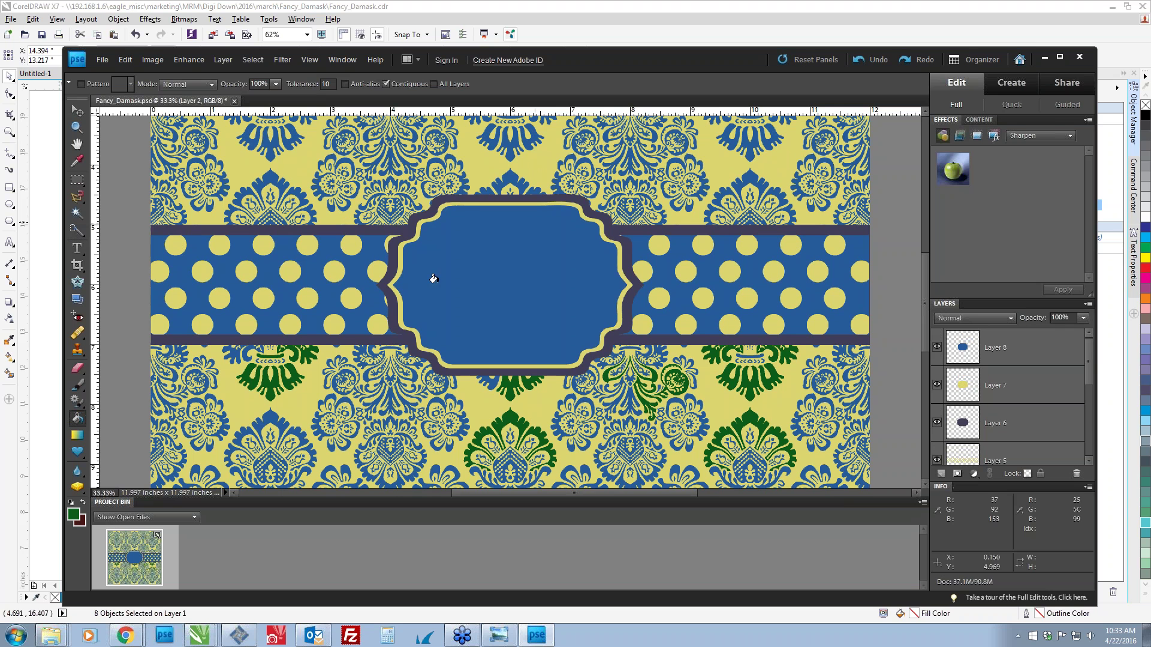
click(79, 228)
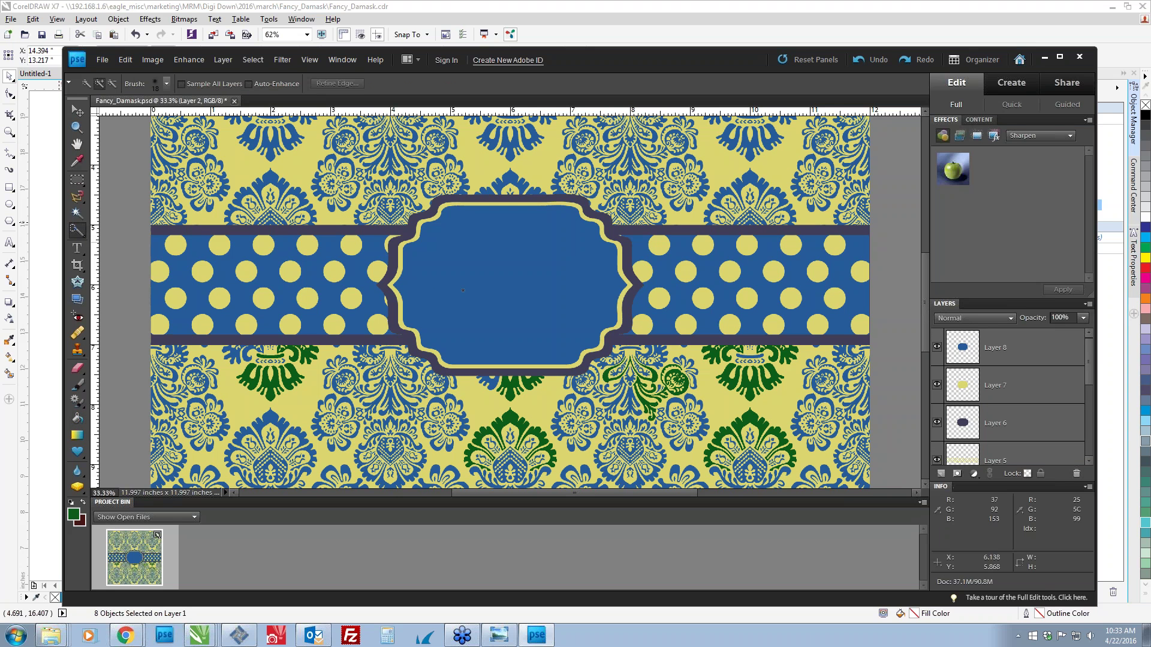
drag(470, 290, 447, 294)
mouse_move(570, 339)
mouse_down()
mouse_move(473, 344)
mouse_move(440, 243)
mouse_up()
key(ctrl+z)
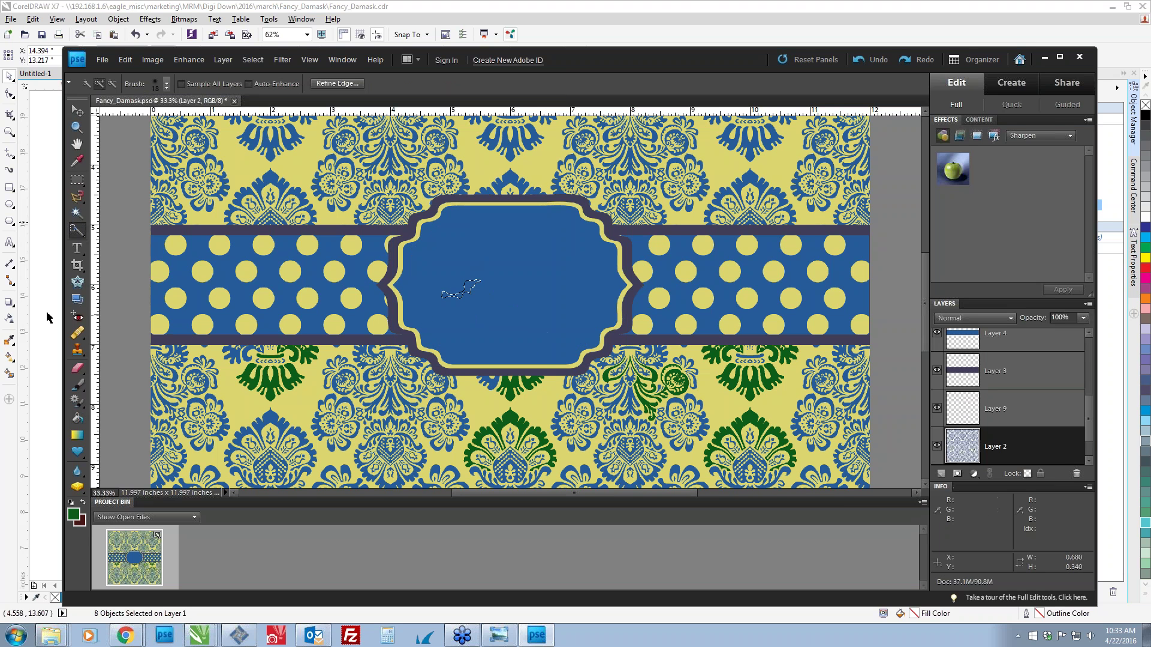
Enlarge the Quick Selection brush diameter and extend the selection across the left part of the center label.
click(156, 85)
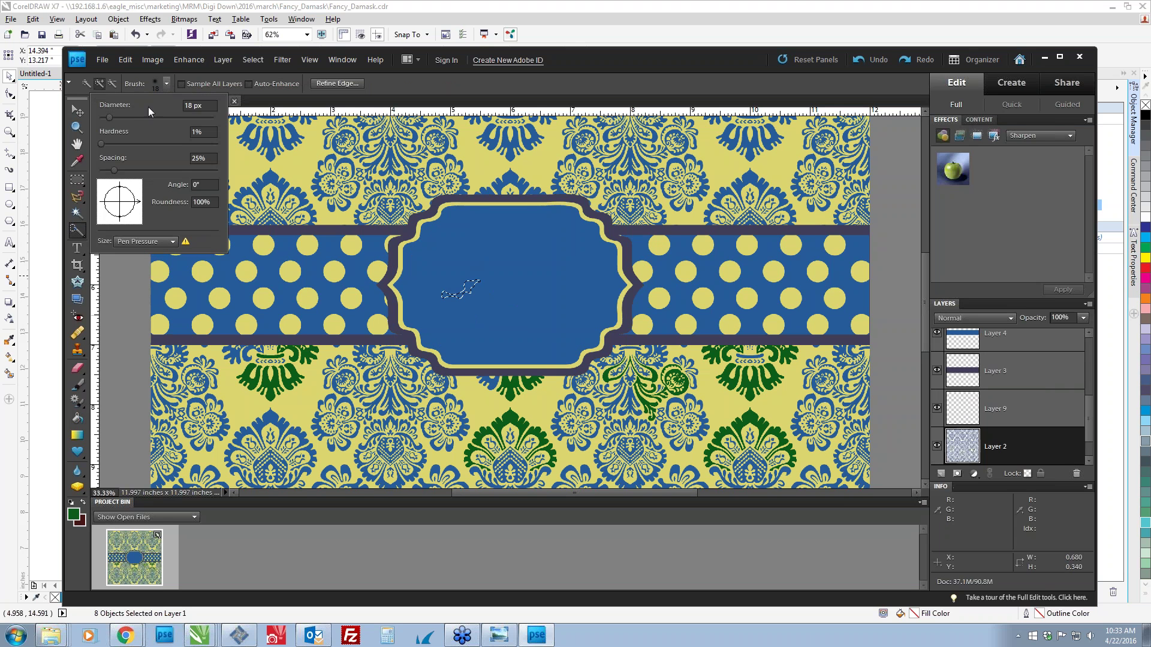
click(128, 114)
click(442, 270)
mouse_move(442, 270)
mouse_down()
mouse_move(472, 301)
mouse_move(418, 290)
mouse_up()
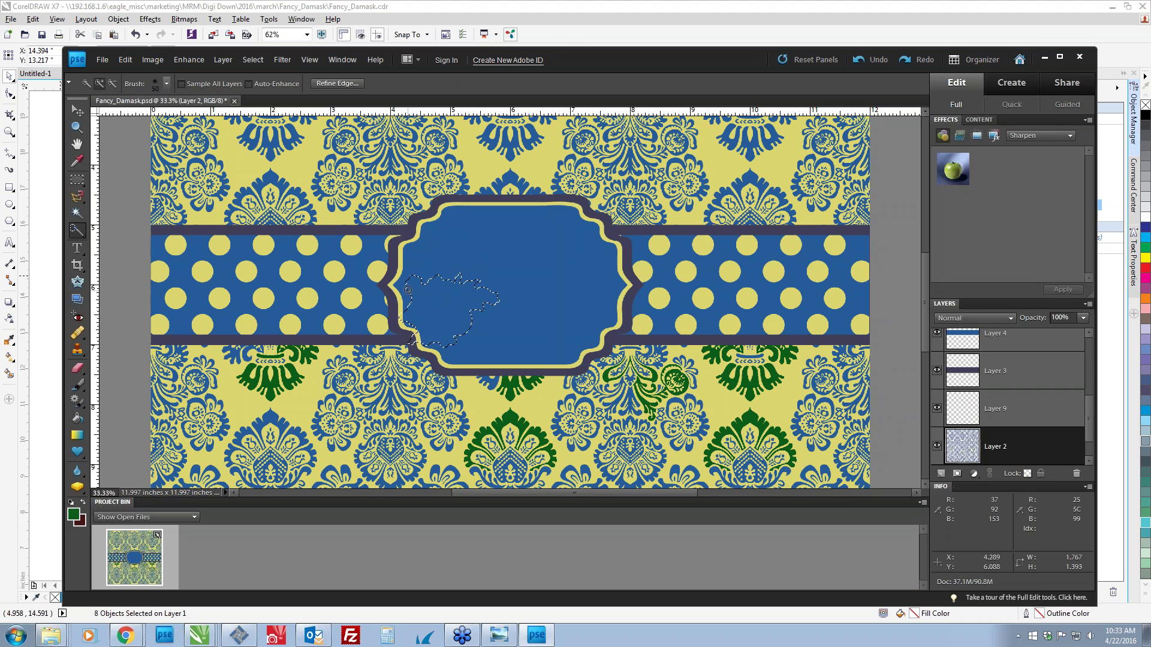
Try extending the Quick Selection across the upper part of the center label, then undo the last two strokes.
mouse_move(436, 257)
mouse_down()
mouse_move(474, 249)
mouse_move(463, 230)
mouse_move(590, 231)
mouse_up()
key(ctrl+z)
key(ctrl+z)
Quick-select the whole blue interior of the center label on Layer 8.
scroll(1014, 382, down, 1)
scroll(1013, 378, up, 5)
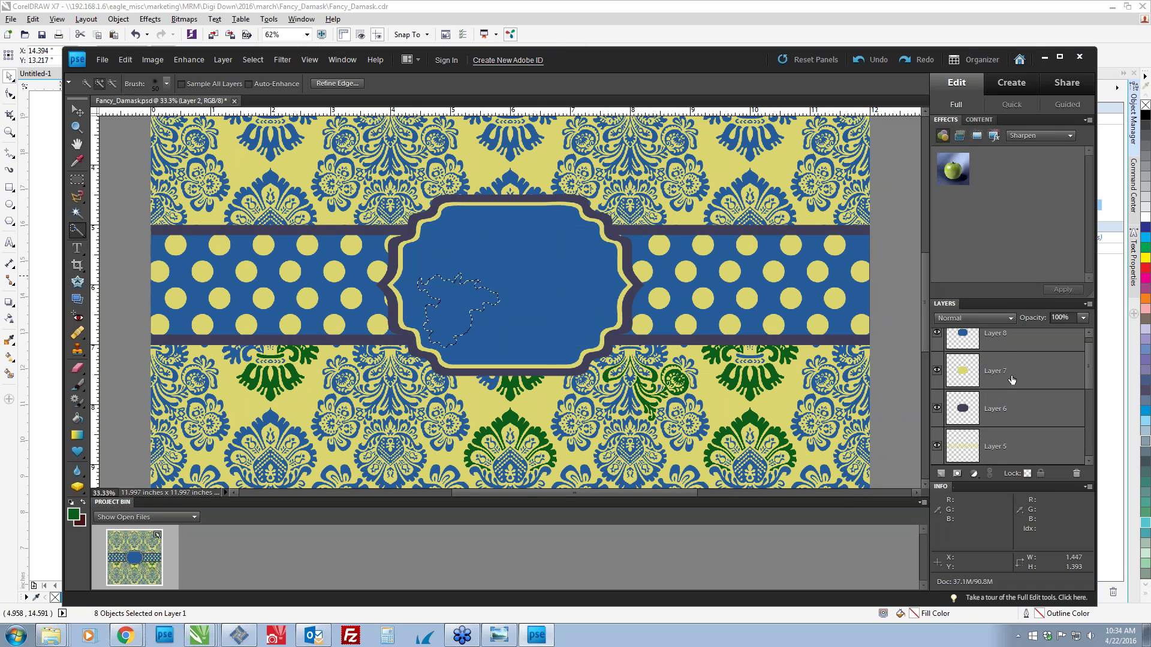
scroll(1005, 357, up, 1)
click(1005, 352)
click(549, 302)
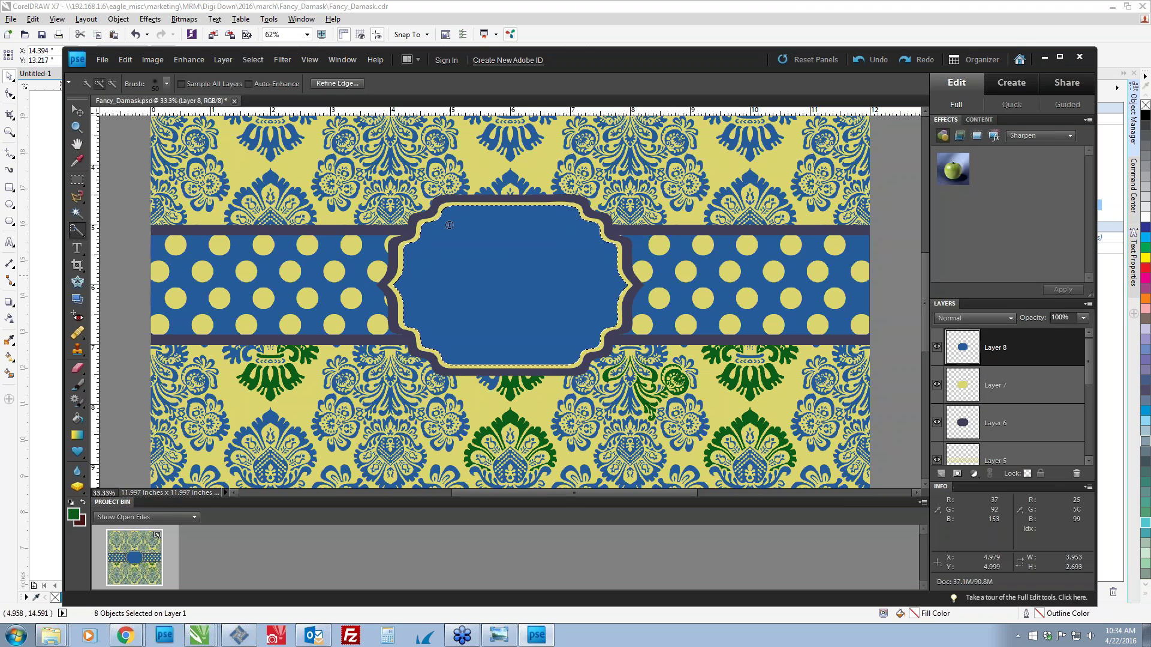
Delete the selected label area from Layers 8, 7 and 6.
key(Delete)
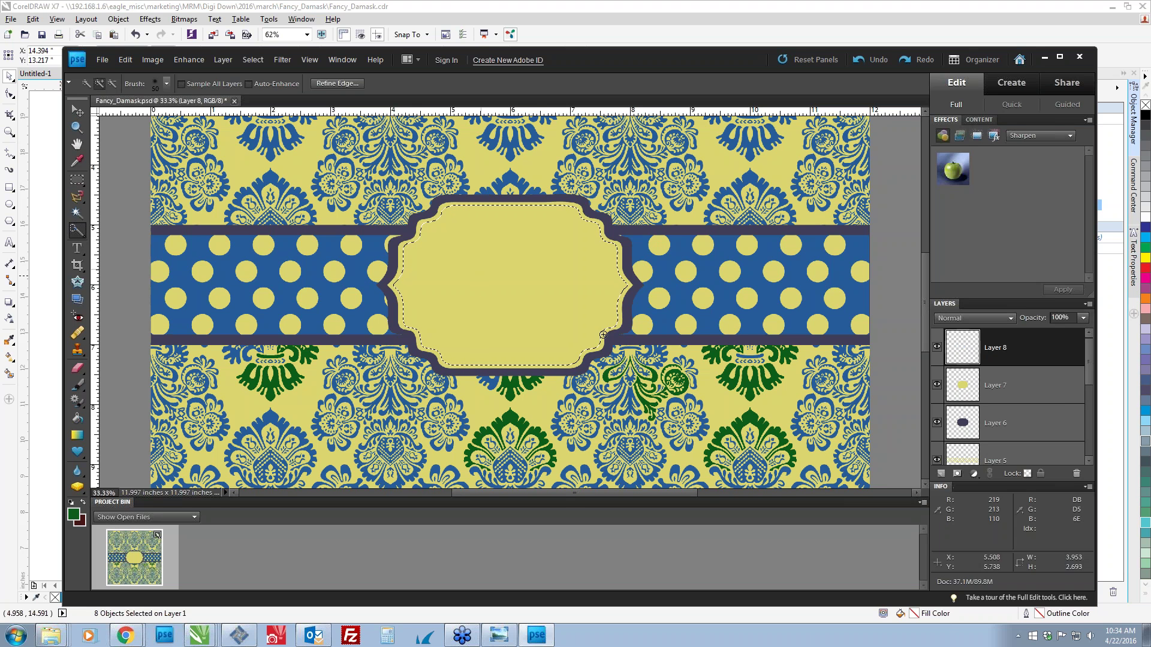
key(alt+bracketleft)
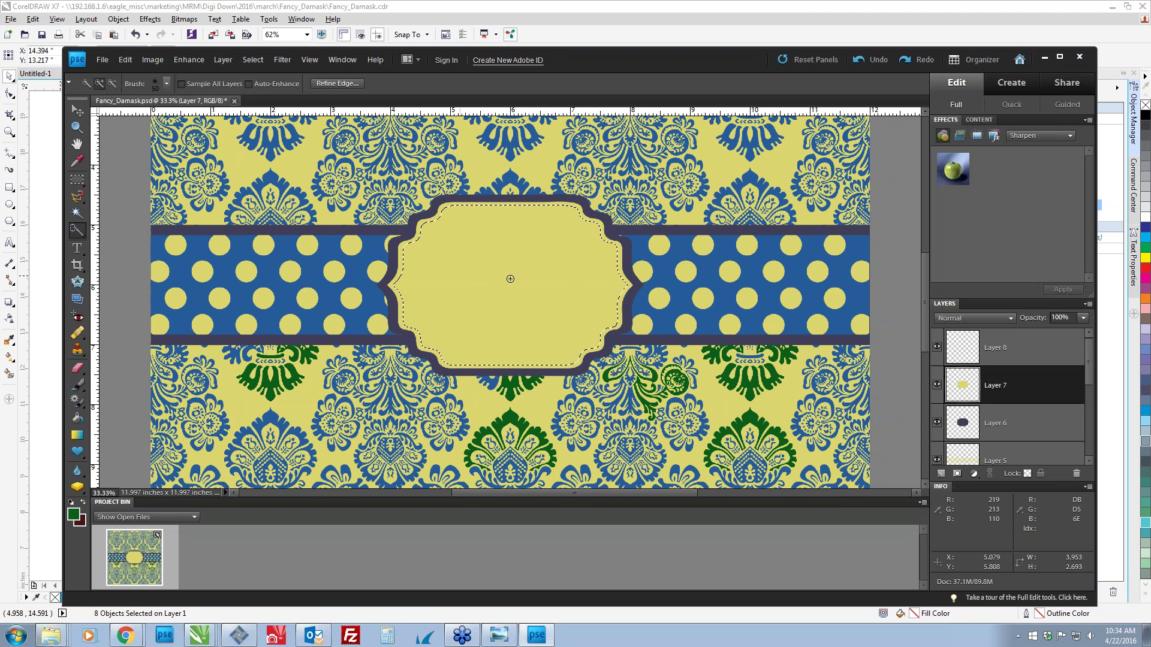
key(Delete)
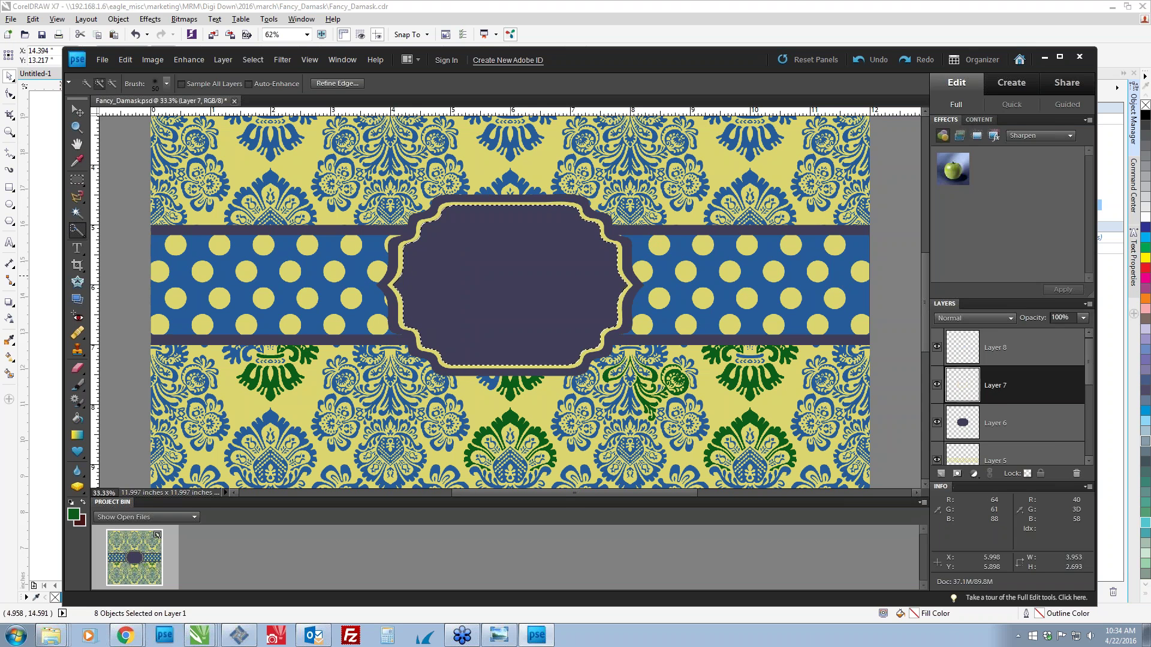
click(1002, 424)
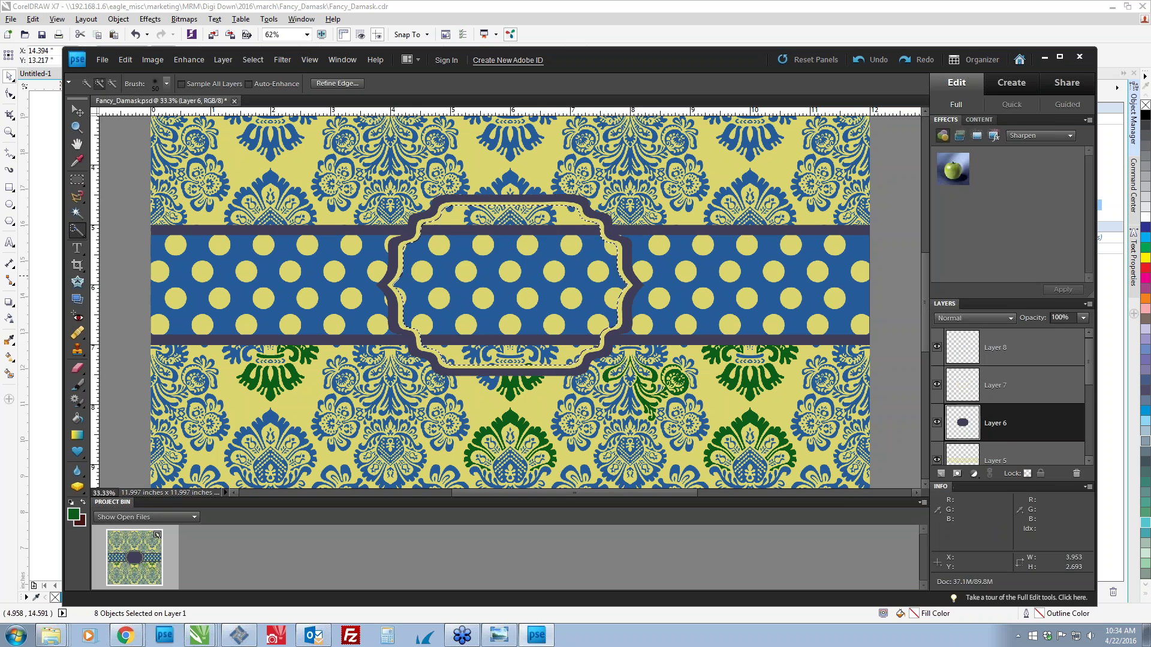
Delete the same selected label area from Layers 5 and 4.
scroll(1001, 442, down, 1)
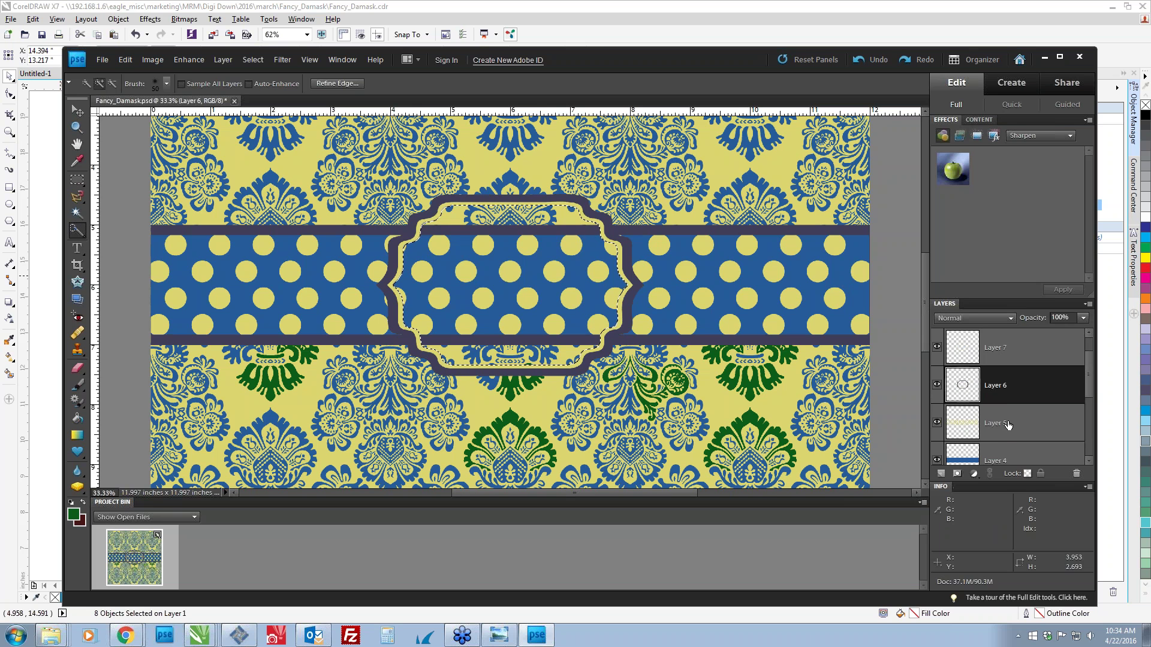
click(1008, 425)
key(Delete)
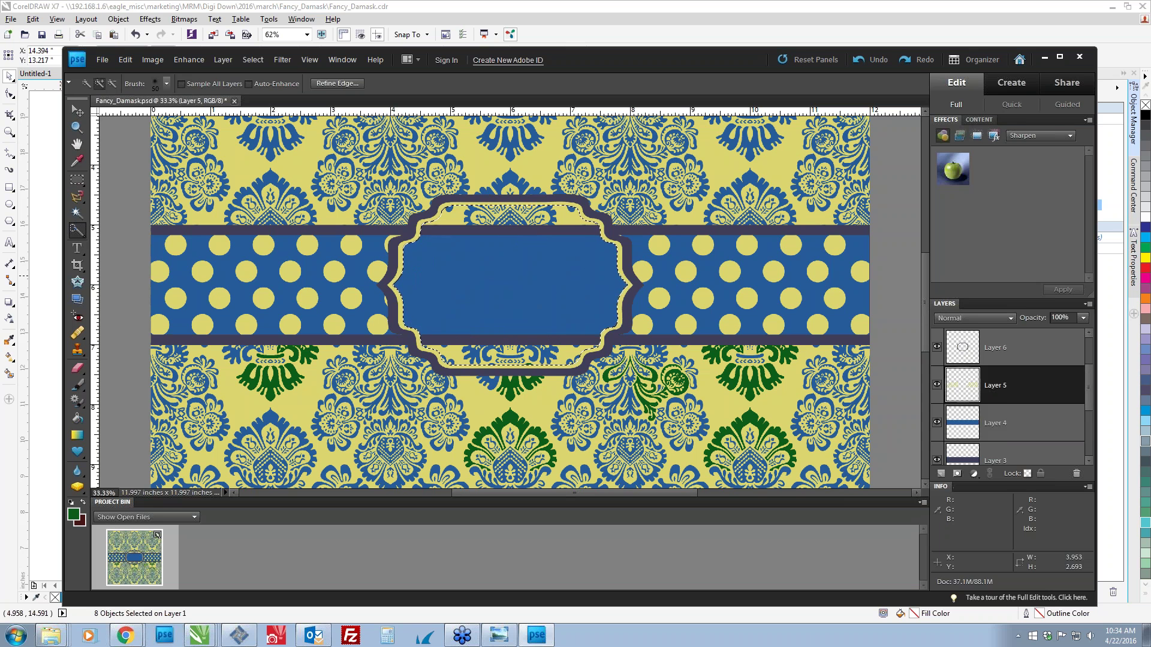
click(1008, 426)
key(Delete)
Clear the selected label area from the remaining layers down to Layer 1, leaving a transparent window.
scroll(1008, 426, down, 1)
scroll(1008, 425, down, 1)
click(1008, 426)
key(Delete)
scroll(1006, 435, down, 1)
click(1005, 446)
key(Delete)
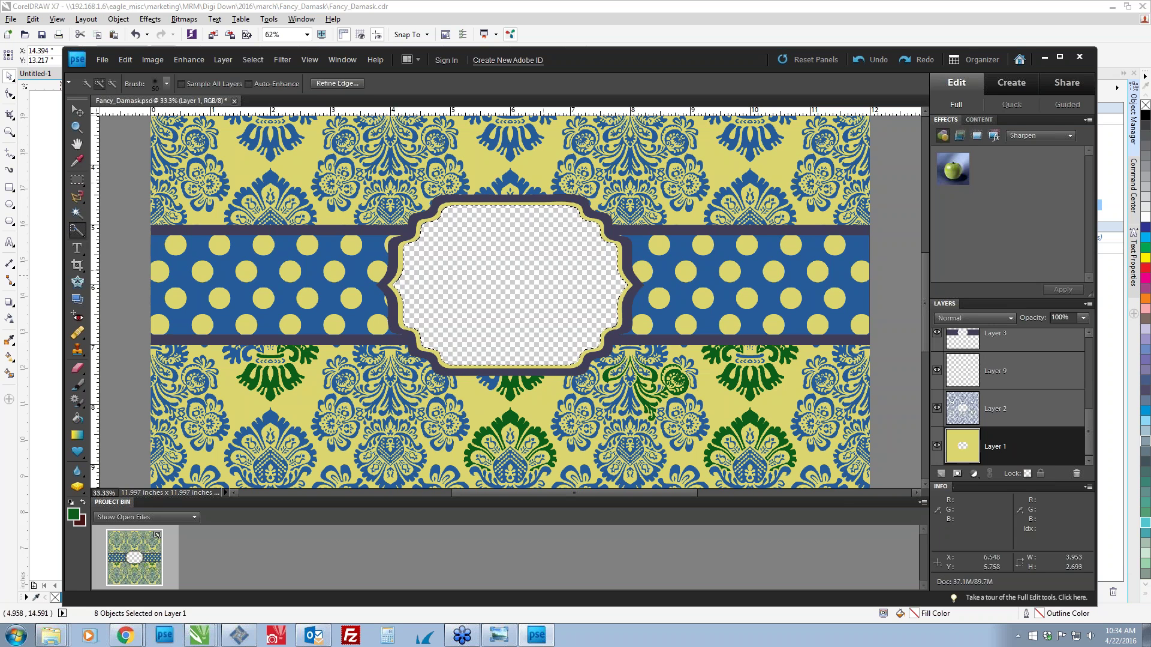
Start opening another image and browse through eagle_misc, marketing and _SAMPLES_IMAGES_LOGOS to the conde_image_library folder.
key(ctrl+o)
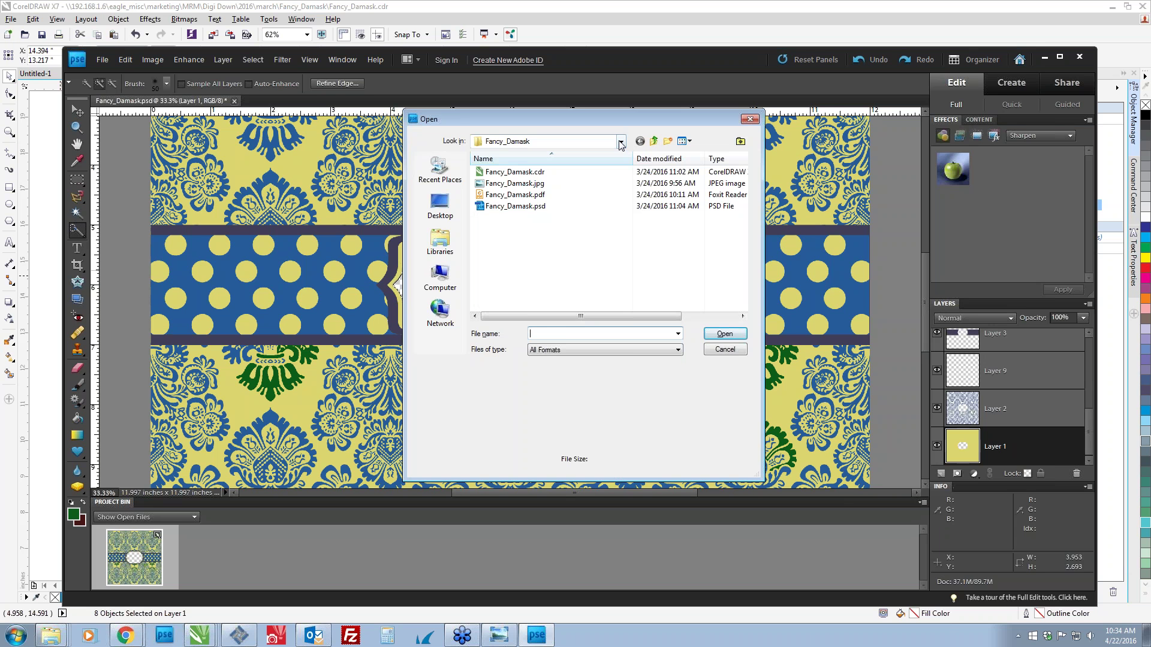
click(621, 141)
click(517, 183)
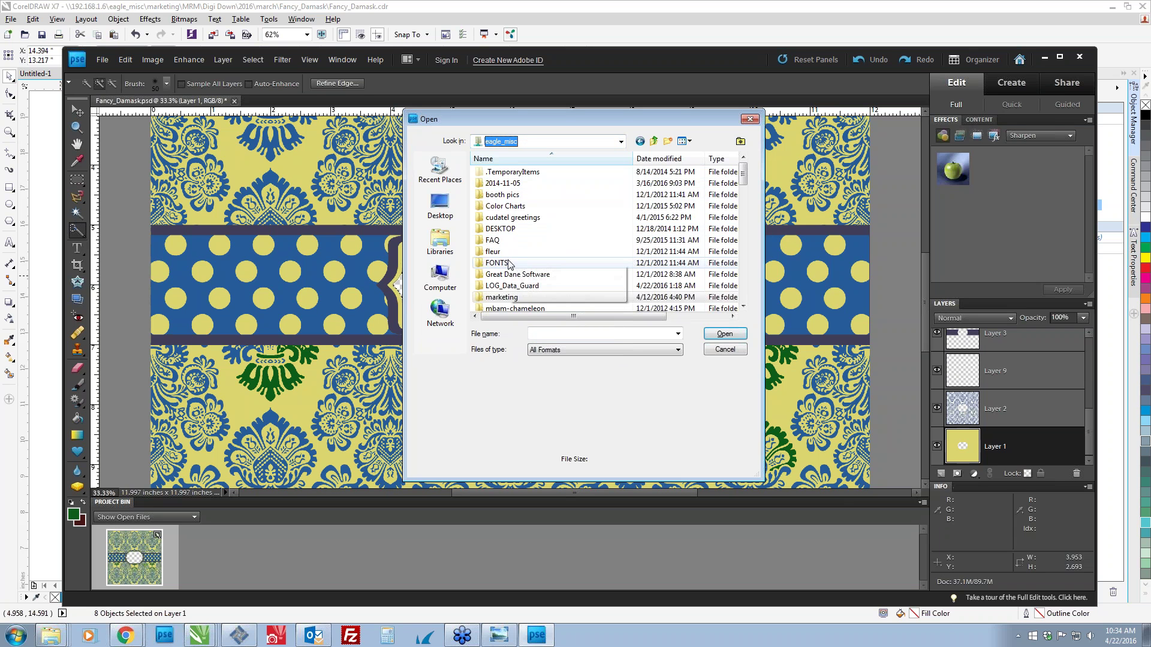
double_click(501, 296)
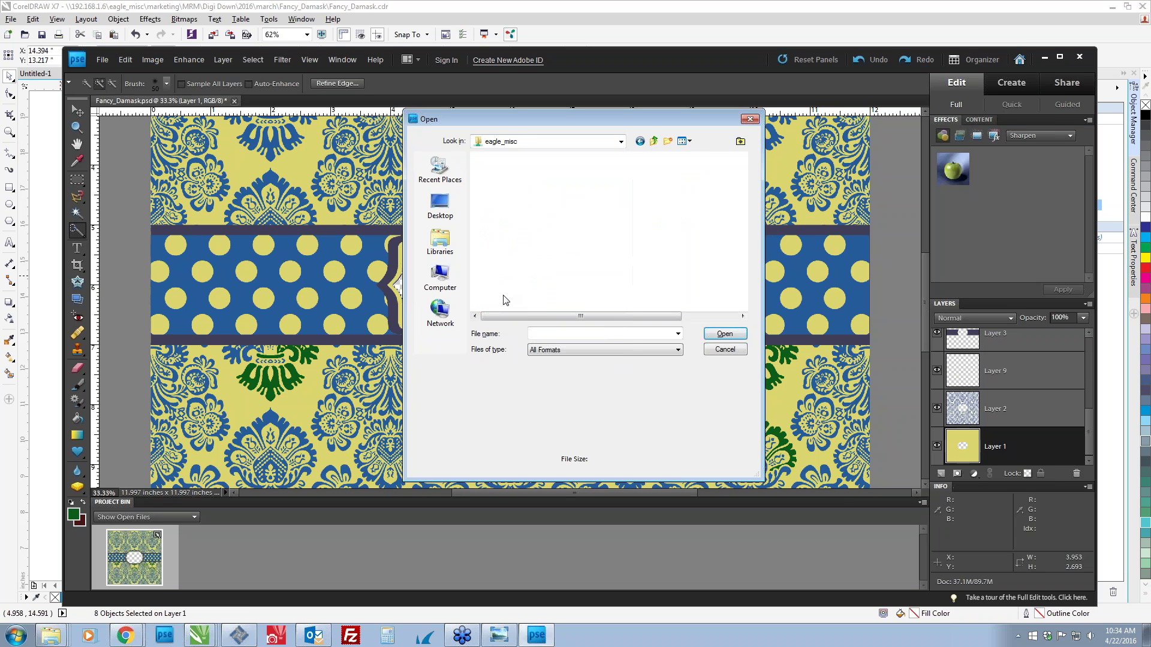
double_click(516, 264)
scroll(509, 234, down, 1)
scroll(509, 222, up, 1)
double_click(506, 195)
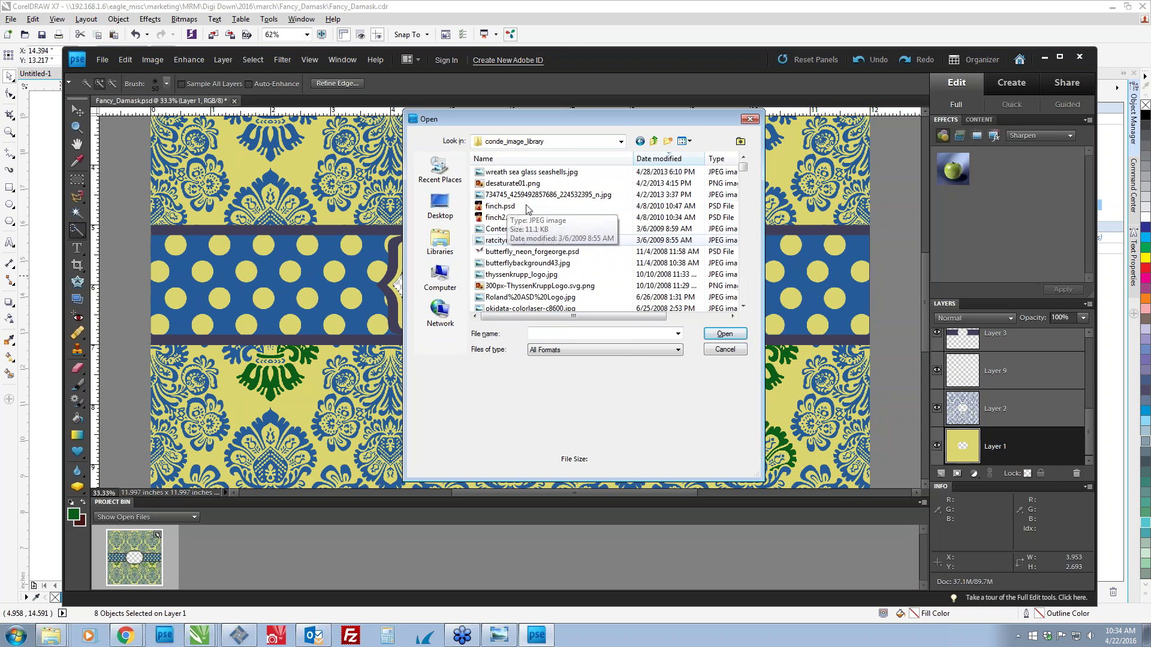
click(654, 141)
click(514, 183)
double_click(514, 195)
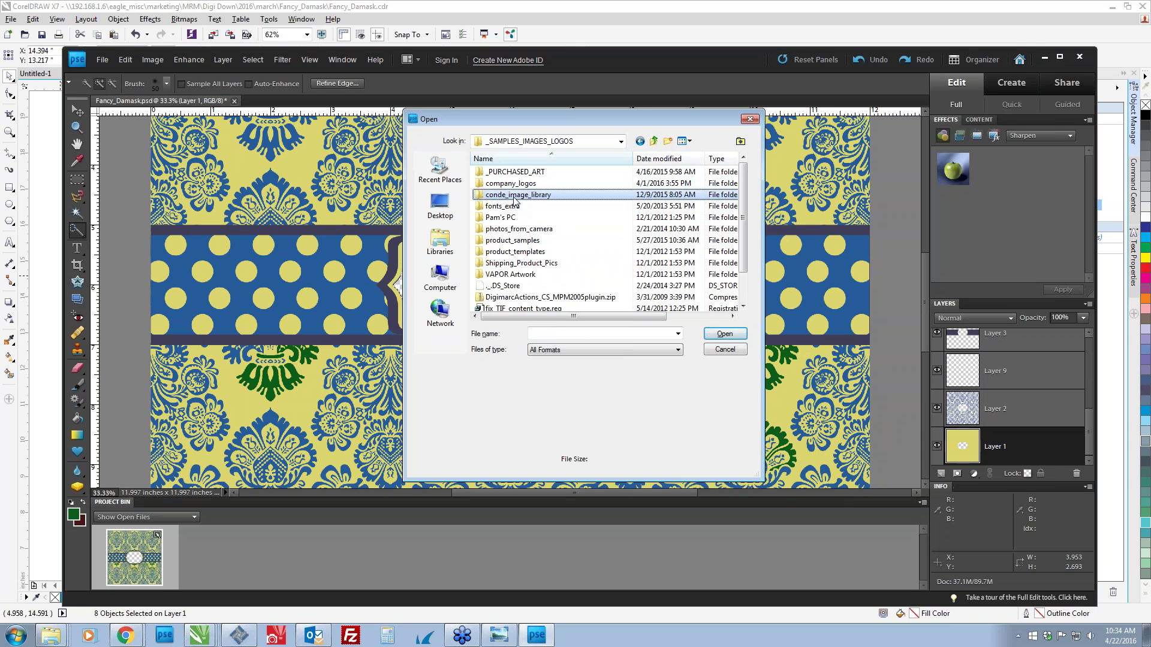
scroll(513, 204, down, 5)
scroll(513, 206, down, 10)
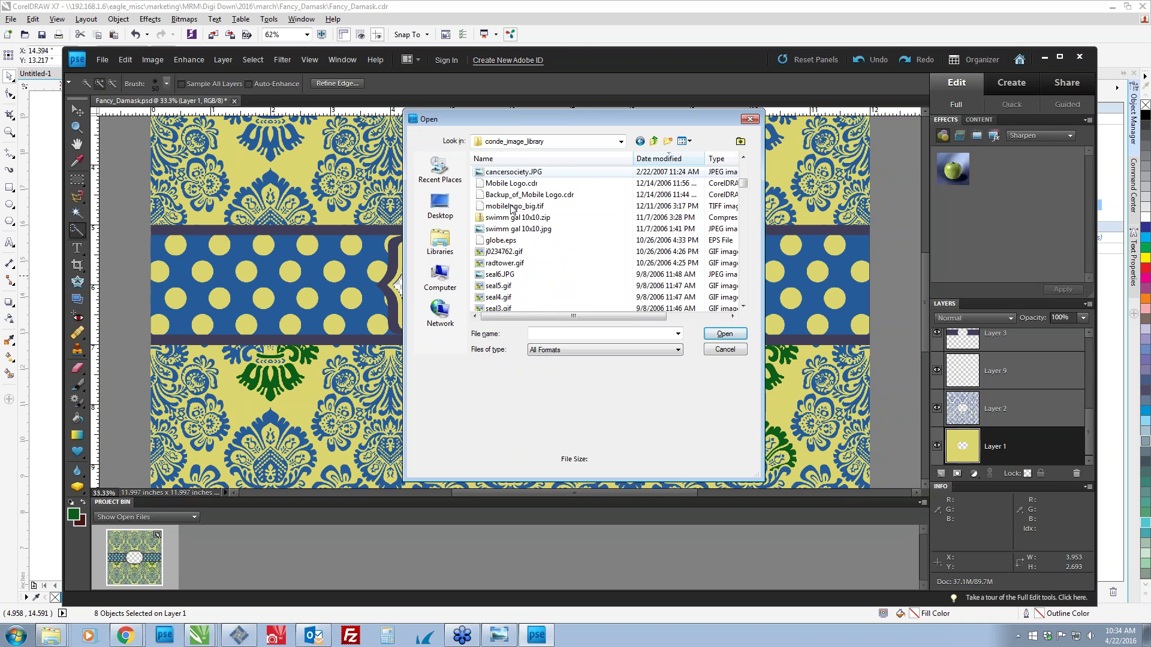
key(BackSpace)
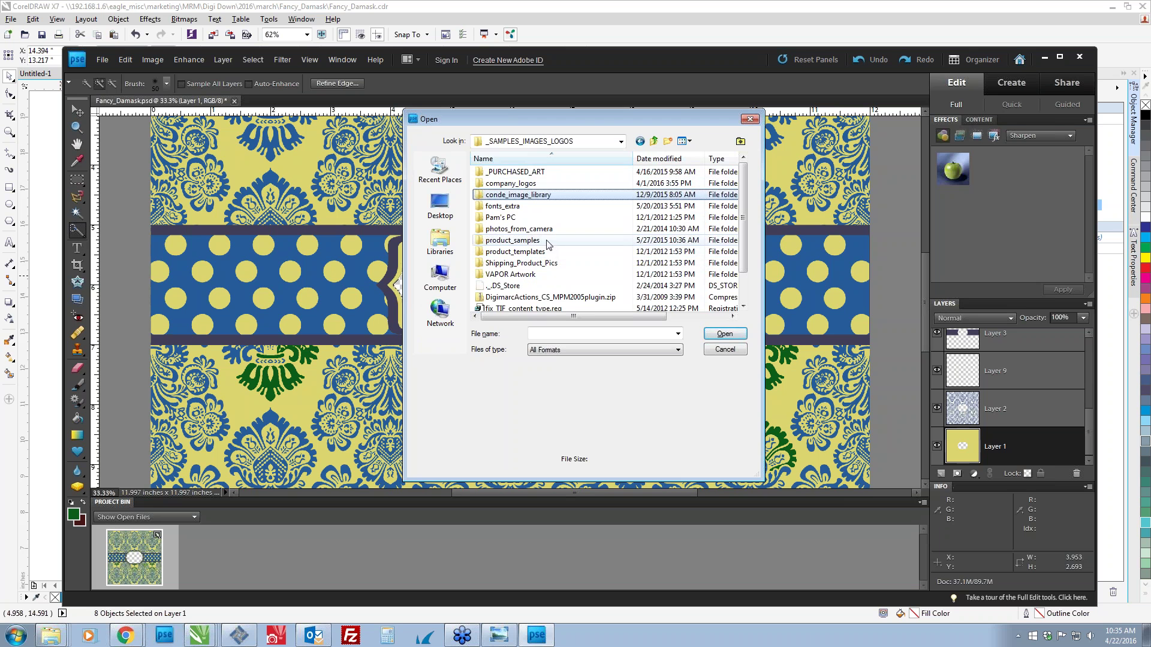
double_click(506, 196)
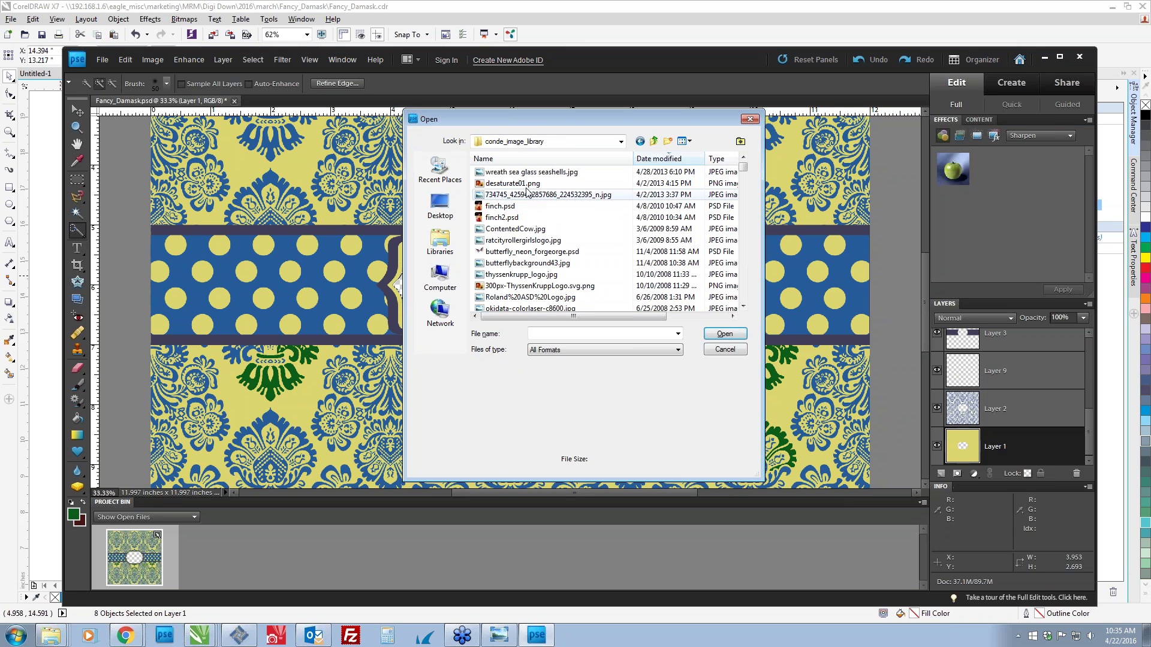
drag(744, 173, 747, 288)
click(543, 158)
scroll(523, 205, down, 1)
scroll(523, 205, down, 4)
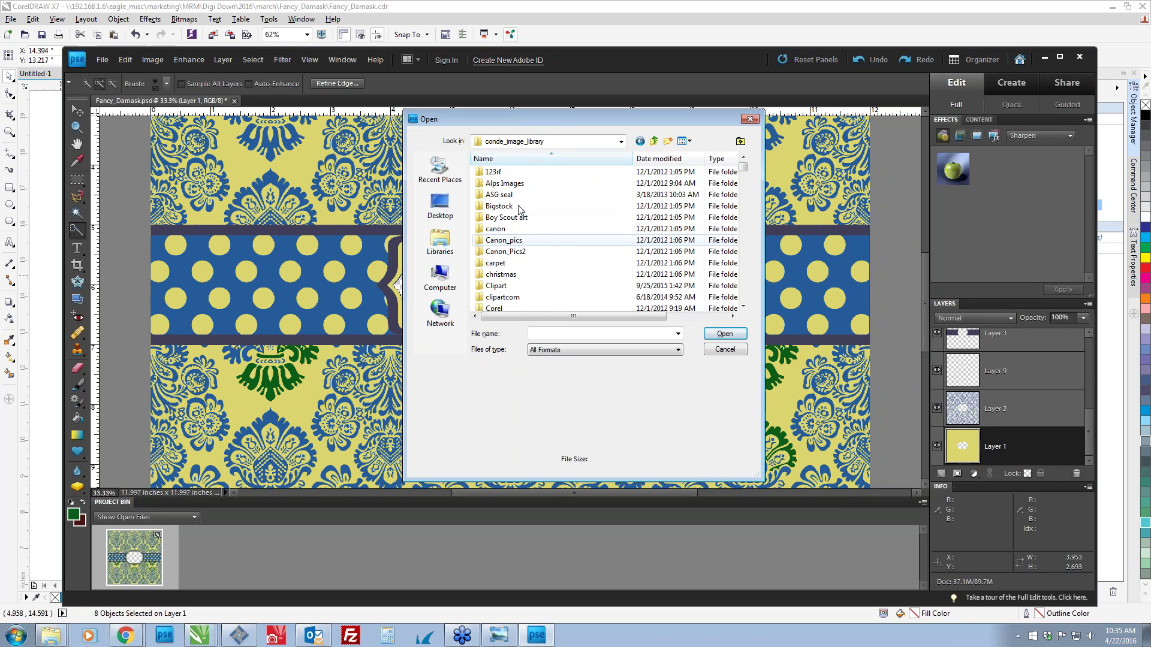
double_click(501, 285)
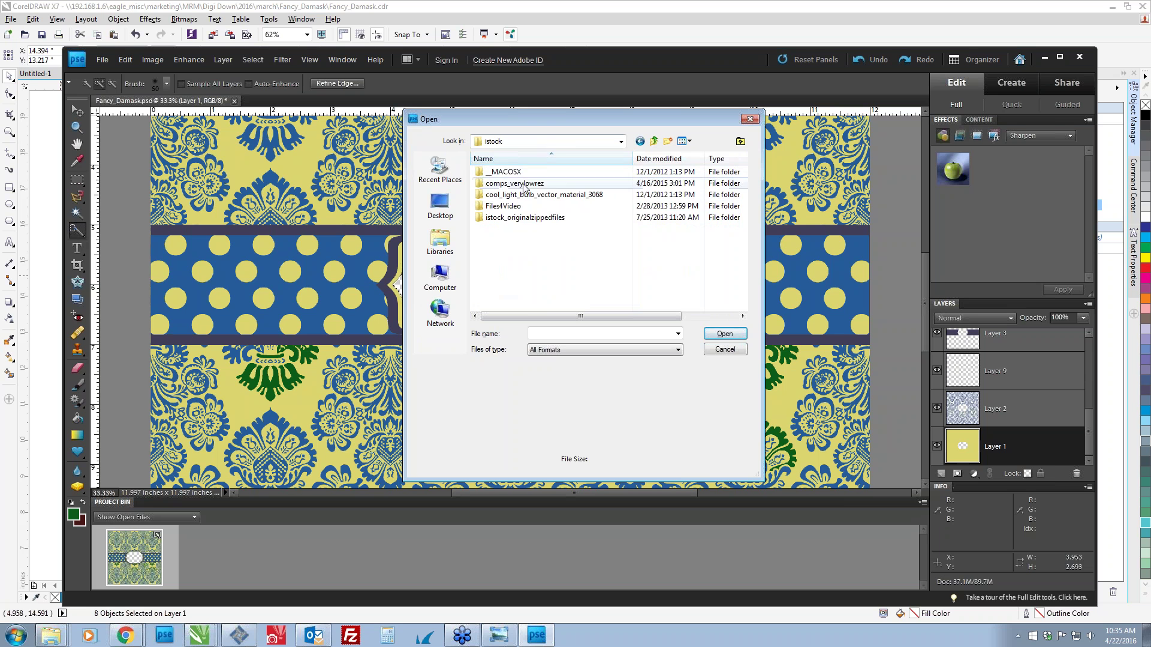
double_click(524, 217)
double_click(500, 184)
click(514, 232)
double_click(515, 232)
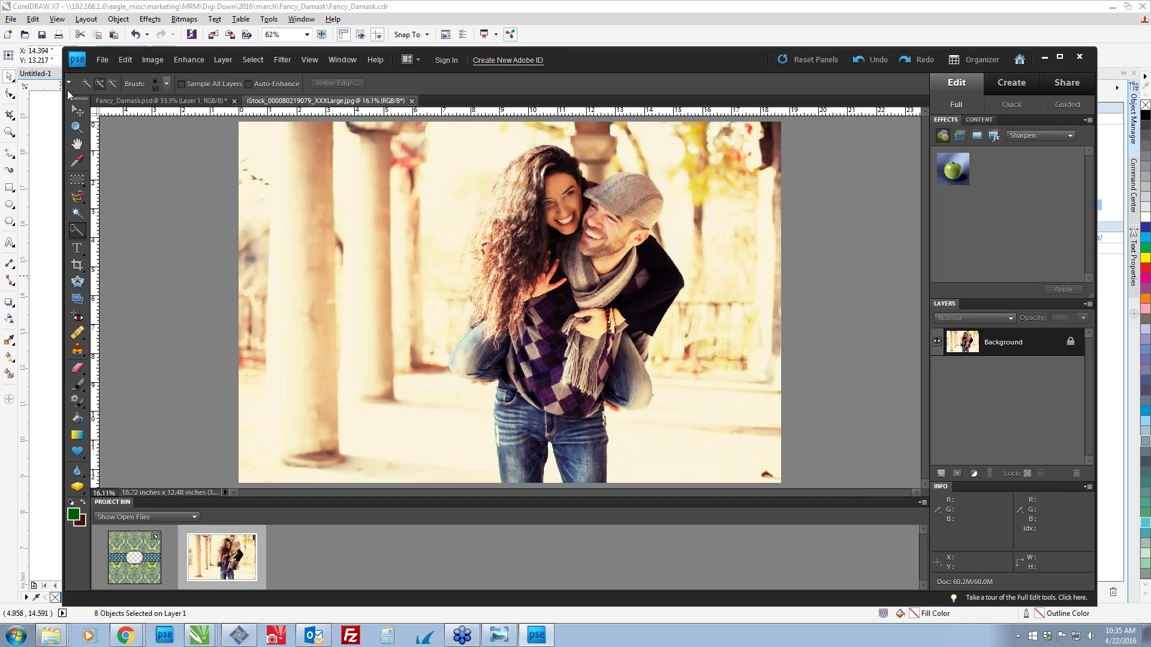
Copy the entire couple photo into Fancy_Damask.psd and place its layer beneath Layer 1.
click(75, 114)
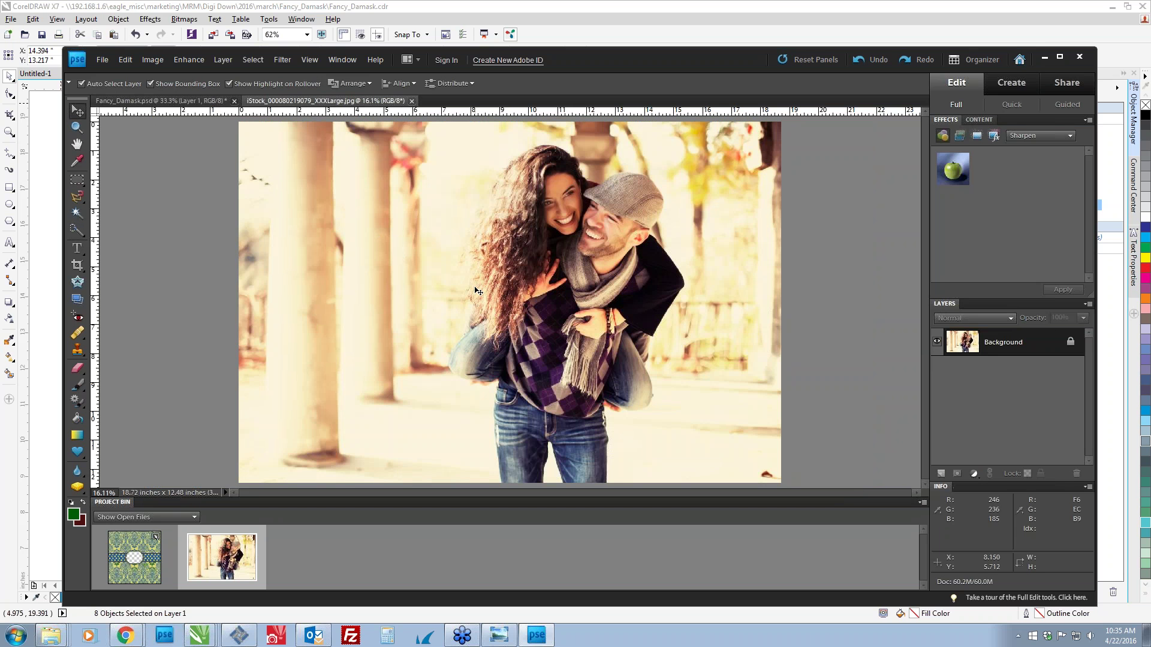
key(ctrl+a)
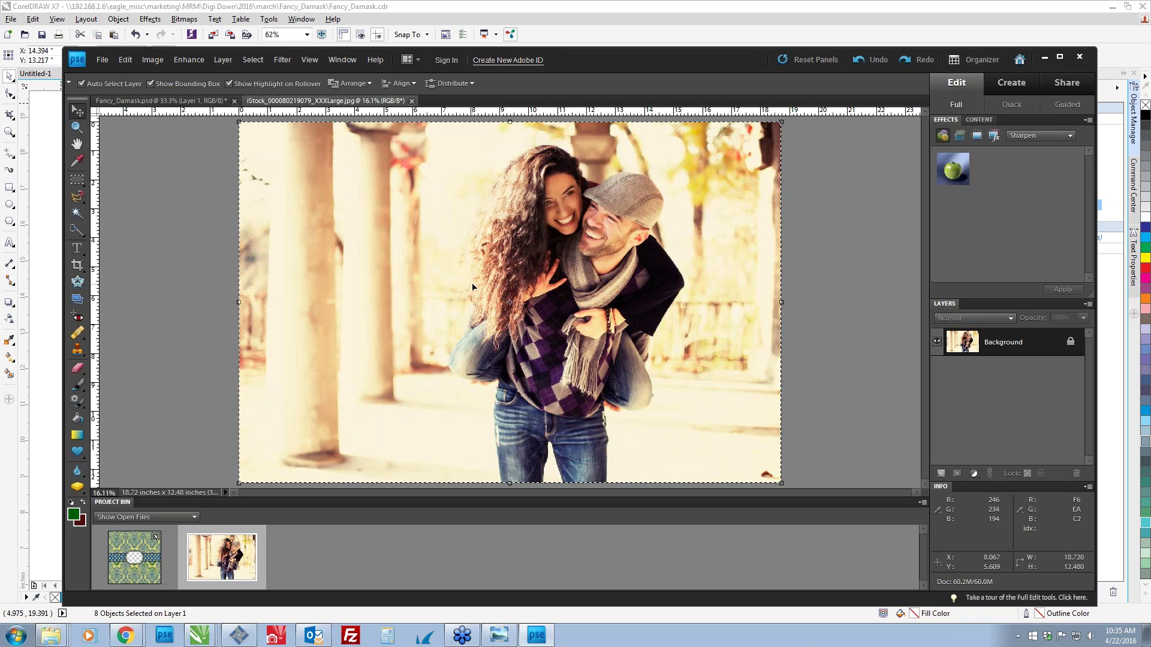
drag(462, 257, 151, 104)
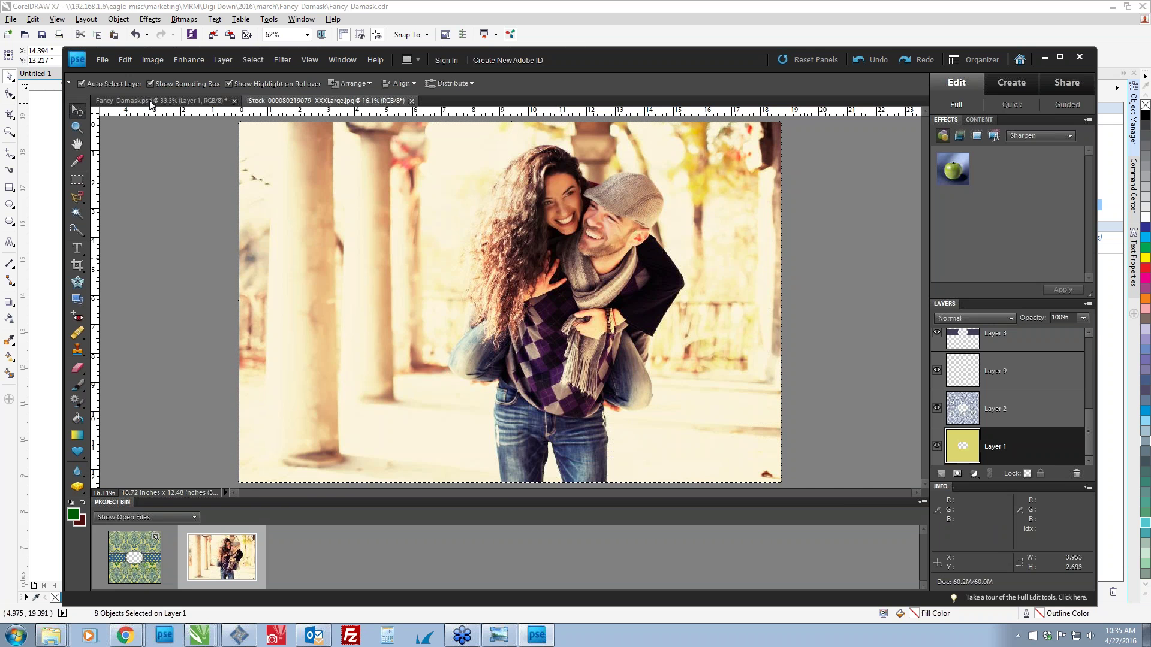
key(ctrl+v)
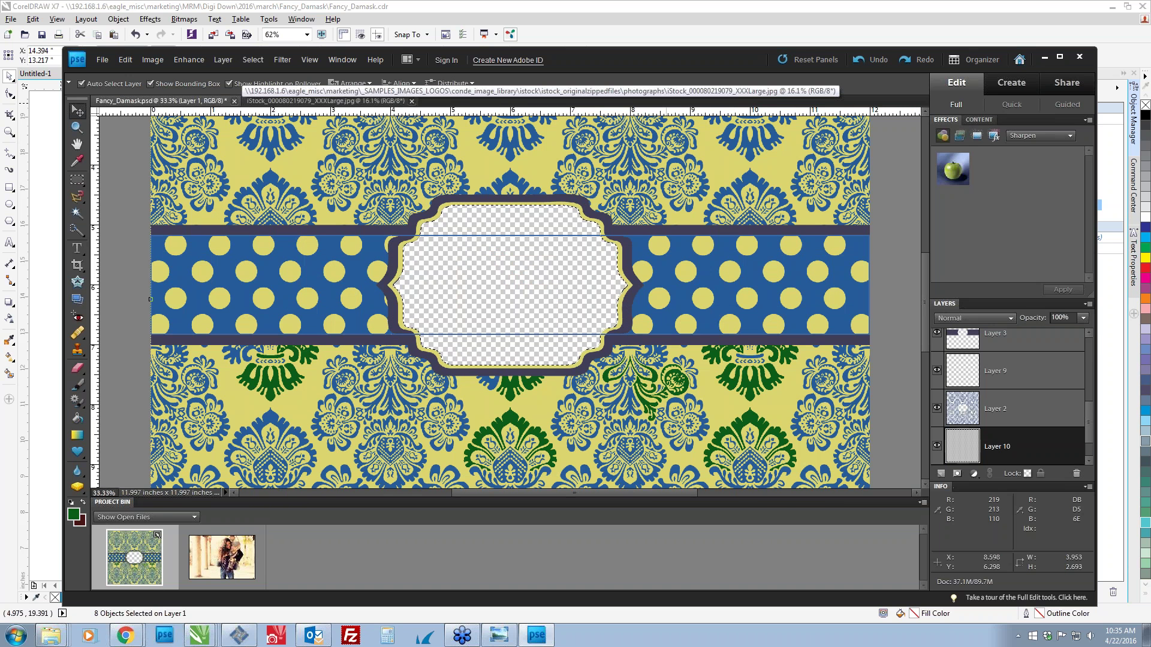
scroll(1009, 393, down, 1)
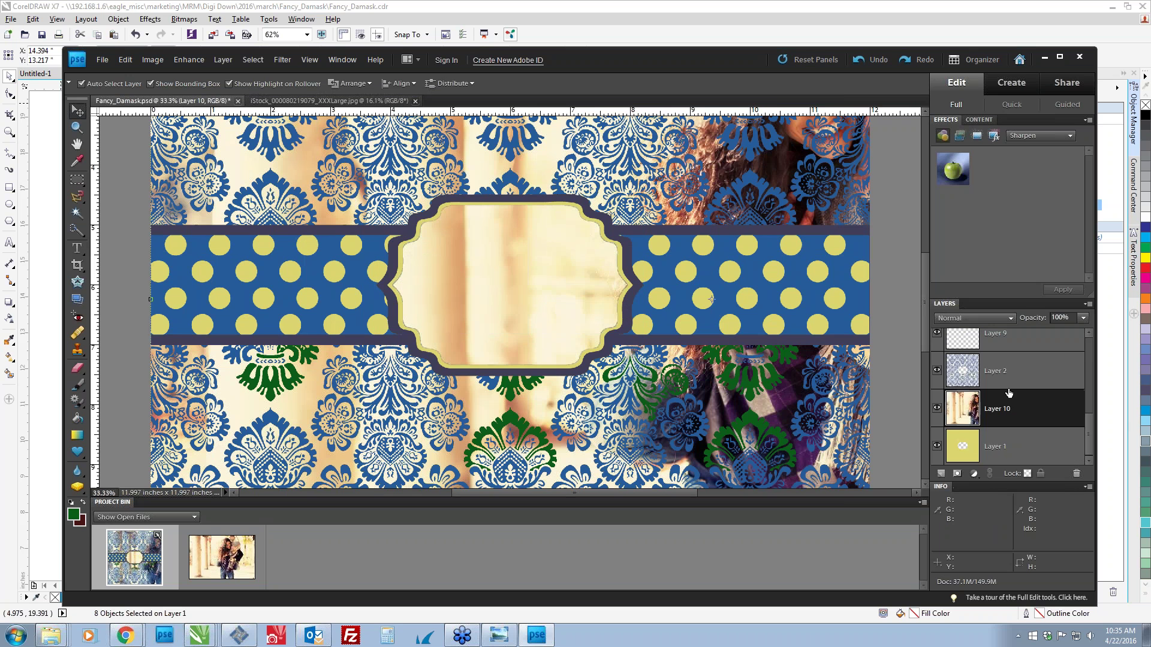
drag(1009, 395, 998, 449)
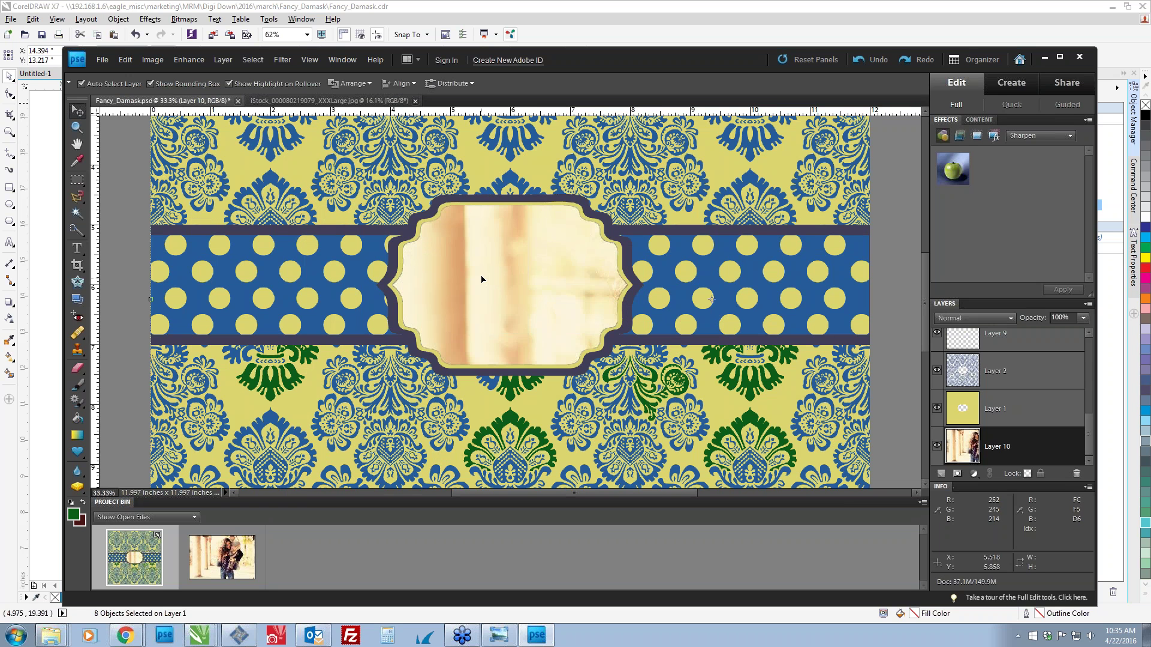
Scale the couple photo to about 20.9% width and 24.7% height, fit it inside the label window and apply the transformation.
key(ctrl+minus)
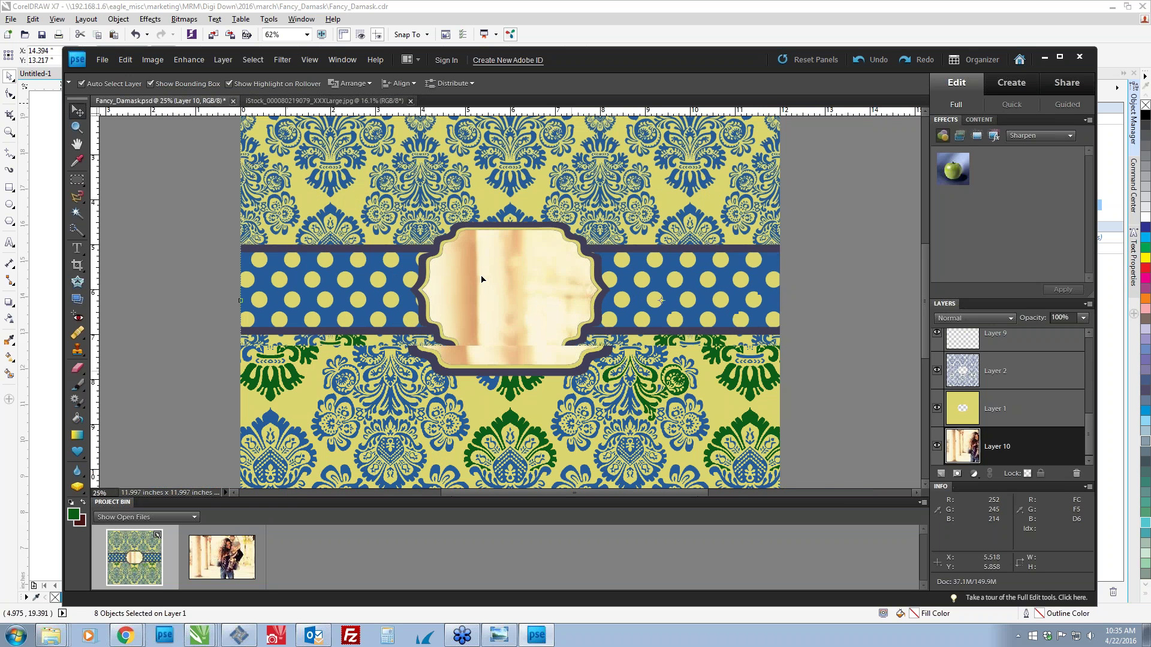
key(ctrl+minus)
drag(892, 124, 444, 361)
drag(390, 422, 517, 316)
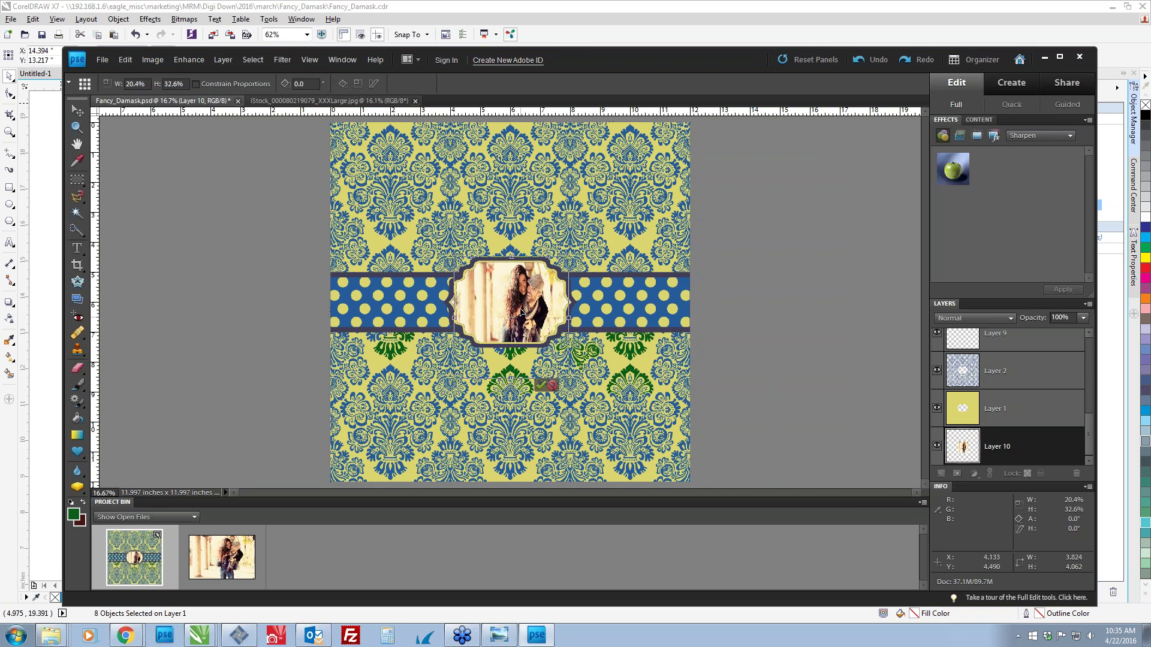
drag(457, 379, 483, 347)
drag(509, 319, 568, 303)
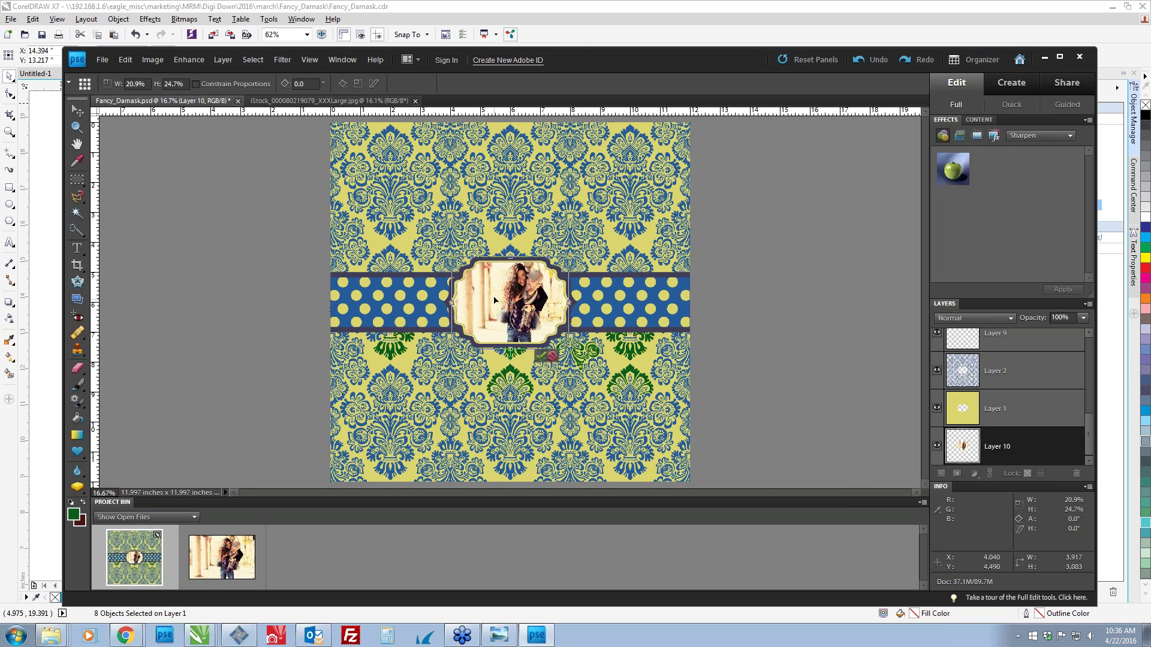
click(542, 356)
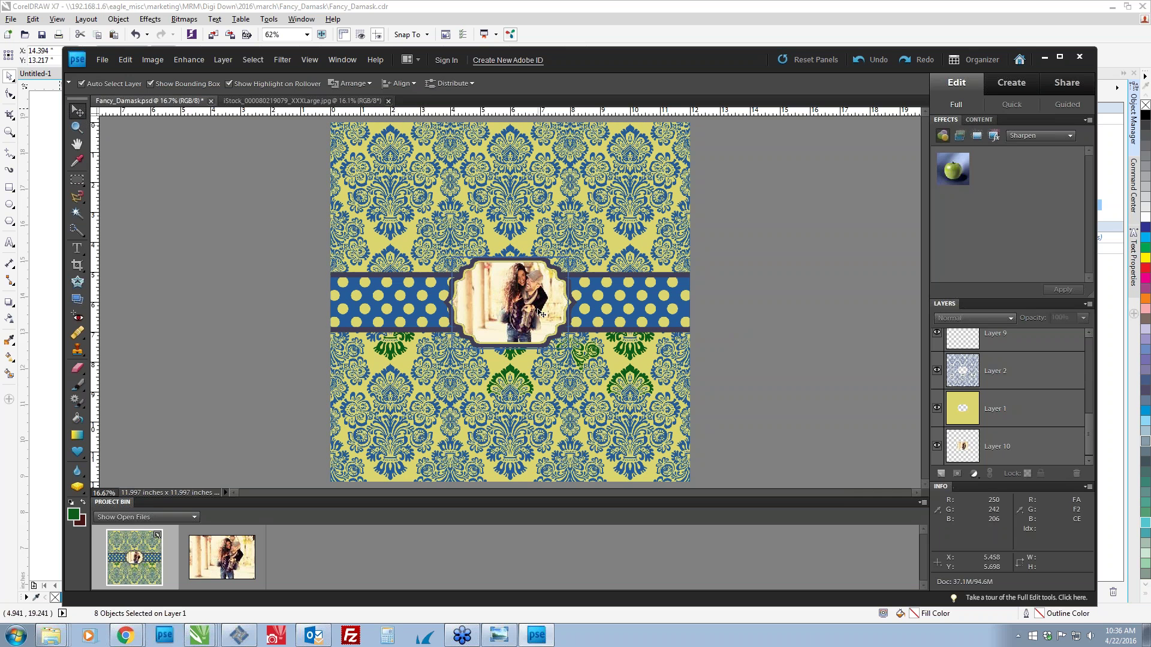
click(516, 302)
drag(528, 303, 528, 304)
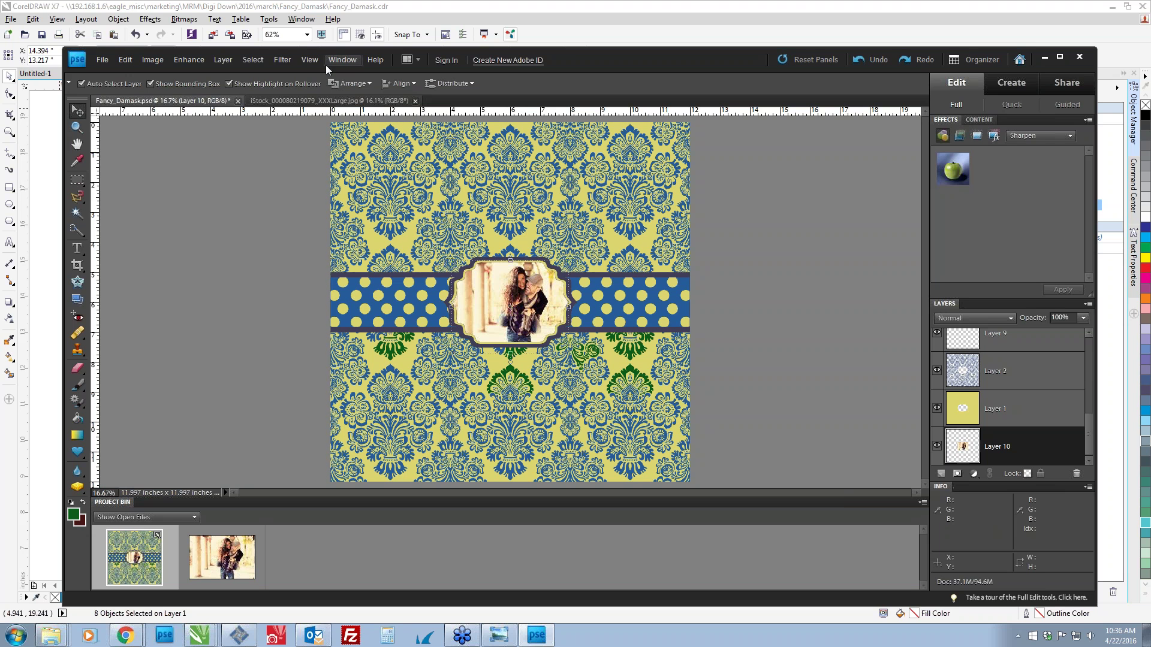
click(737, 262)
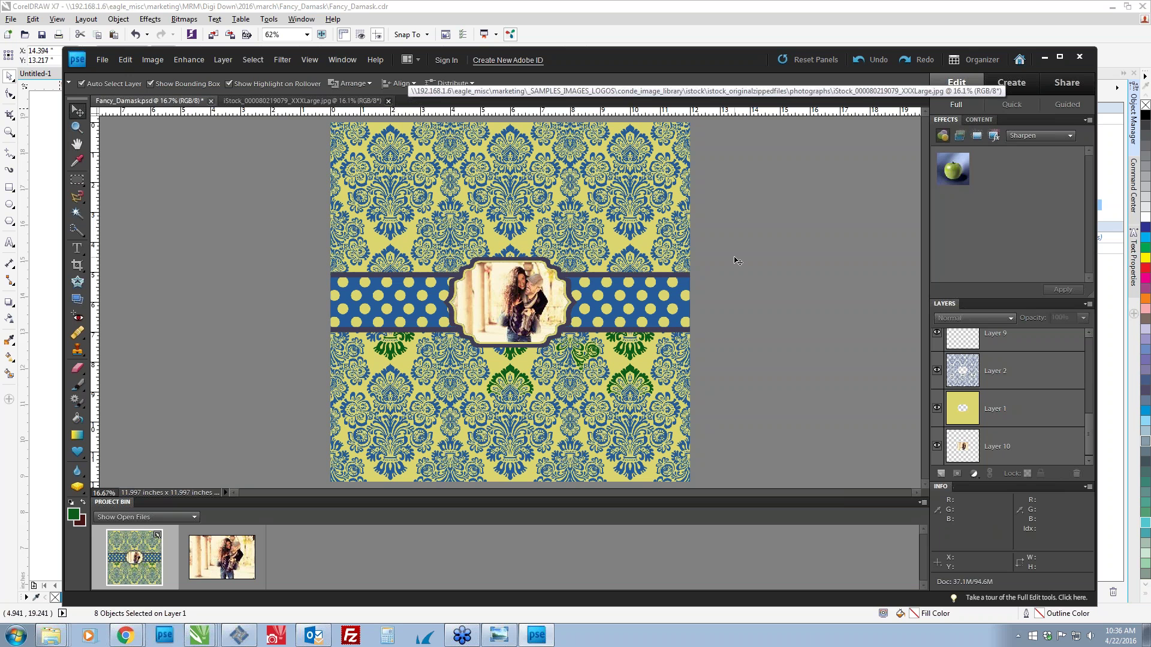
Switch to Chrome and browse the pattern designs on the CondeDesign site.
key(alt+Tab)
key(Tab)
key(Tab)
key(Tab)
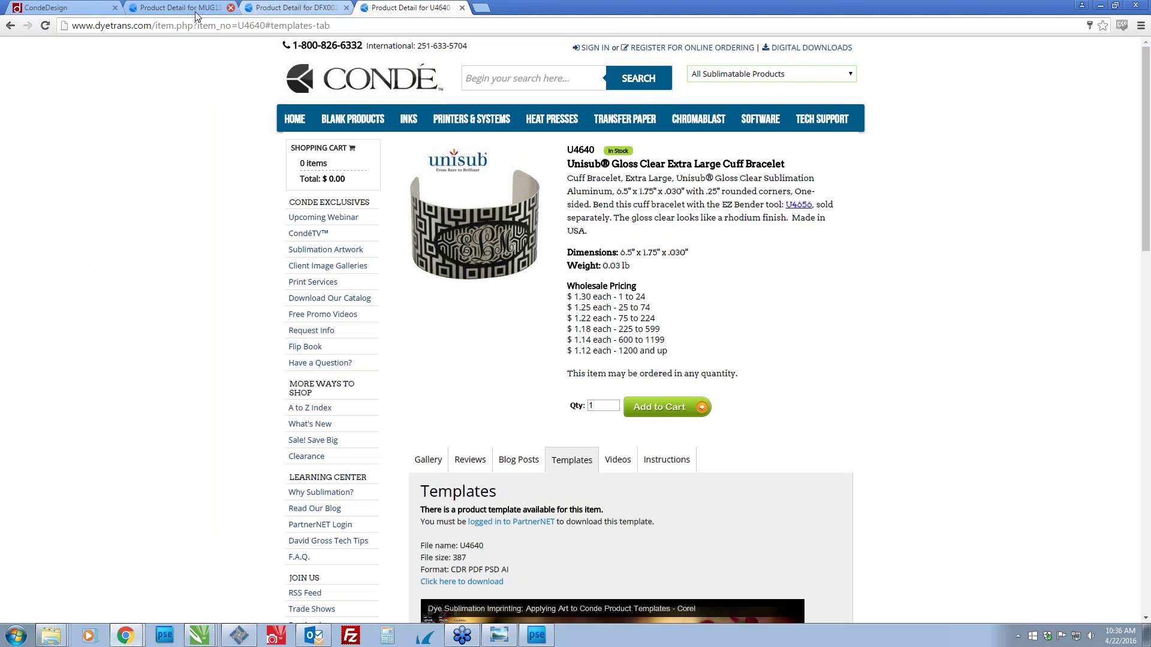
click(65, 7)
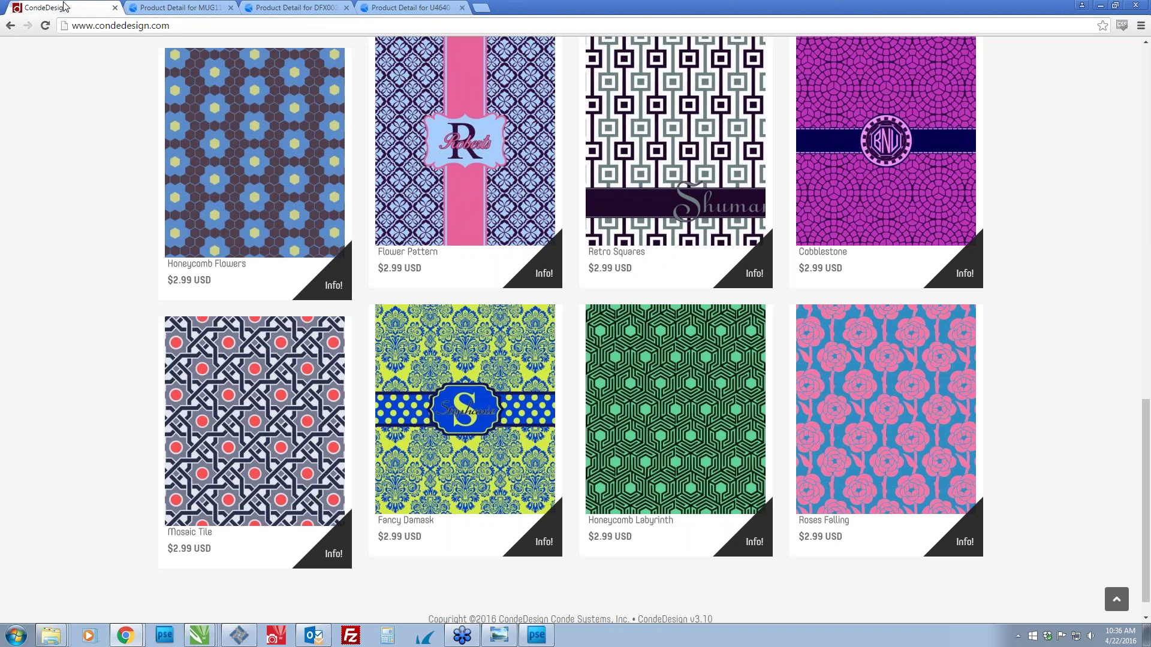
scroll(676, 420, down, 1)
scroll(695, 352, down, 1)
scroll(694, 352, up, 5)
scroll(689, 346, up, 2)
scroll(689, 346, down, 2)
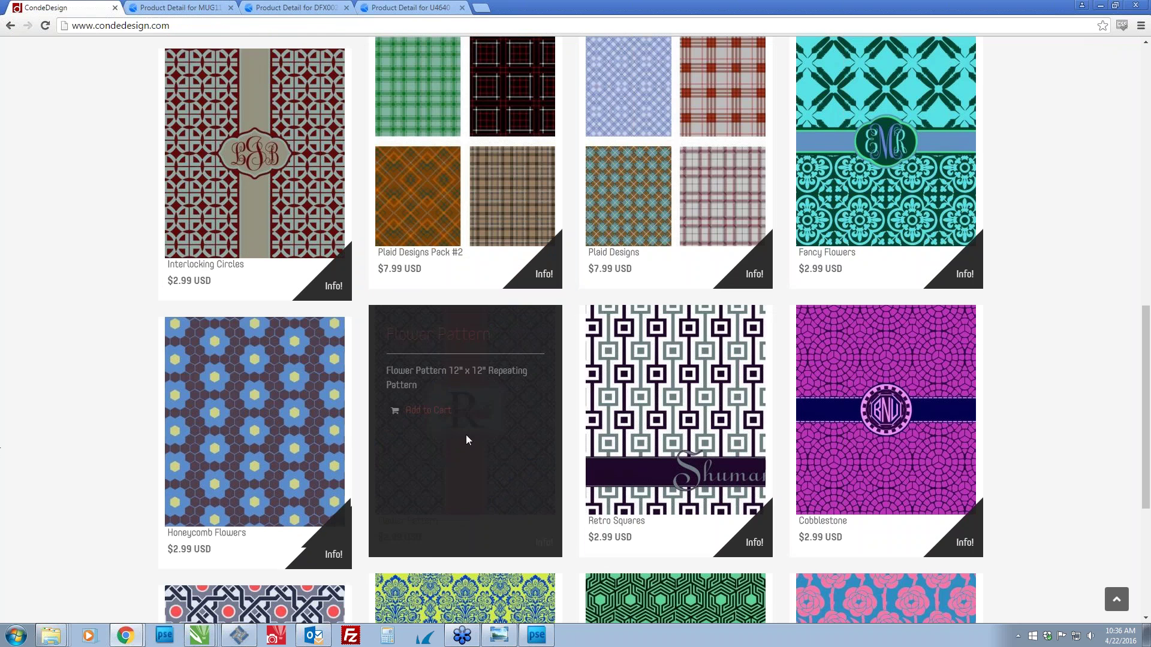
Switch to Photoshop Elements and browse the march design folders, starting from the recent Fancy_Damask folder, to find the Flower Pattern design.
key(alt+Tab)
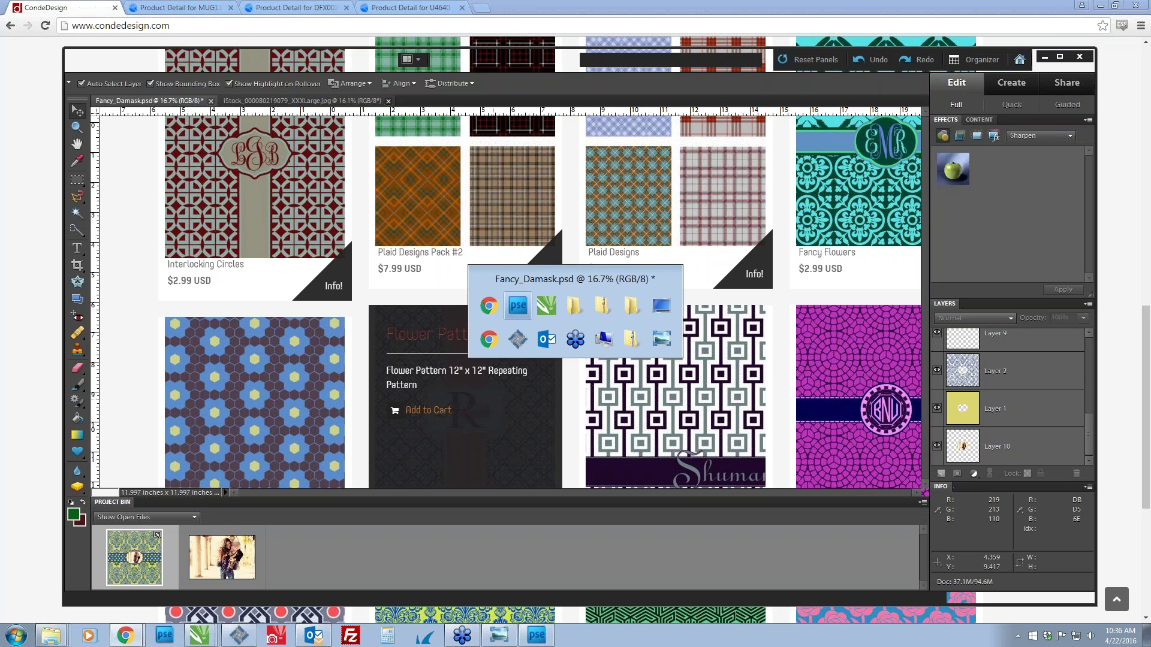
key(ctrl+o)
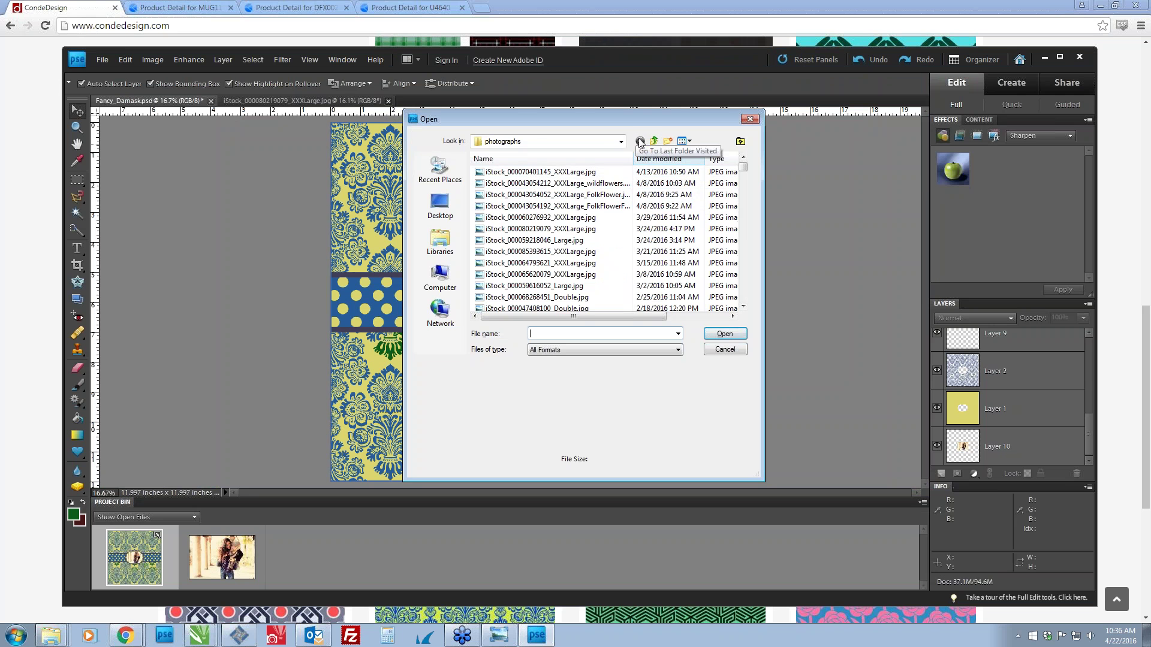
click(442, 171)
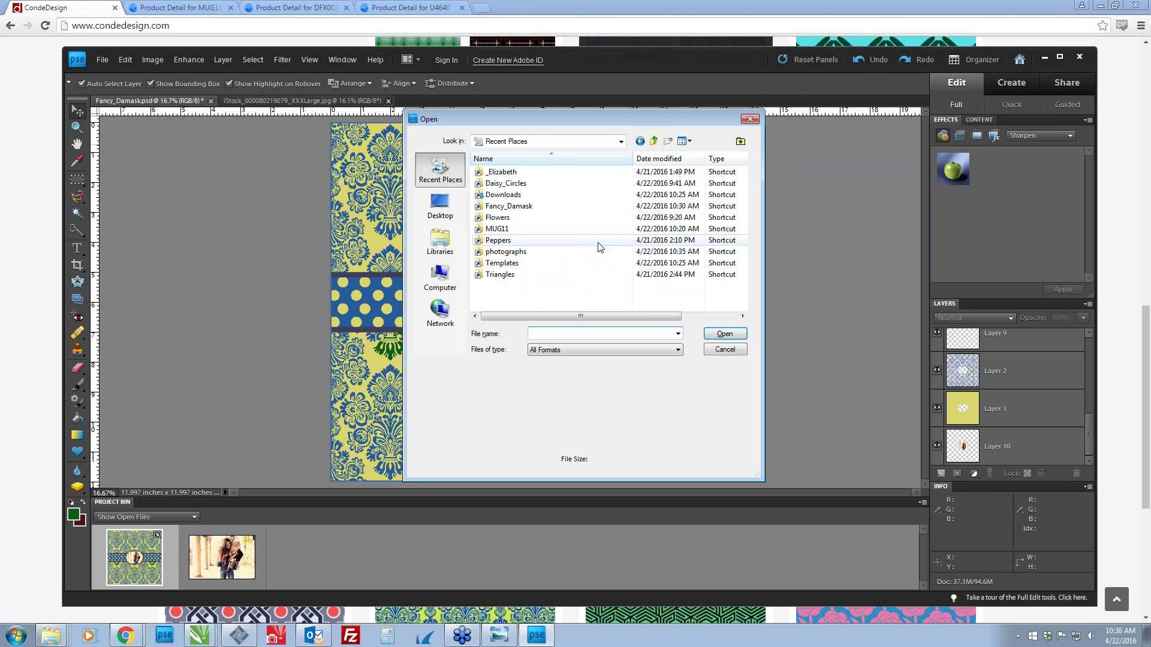
click(509, 286)
double_click(509, 286)
click(653, 140)
scroll(561, 220, down, 1)
scroll(566, 220, down, 2)
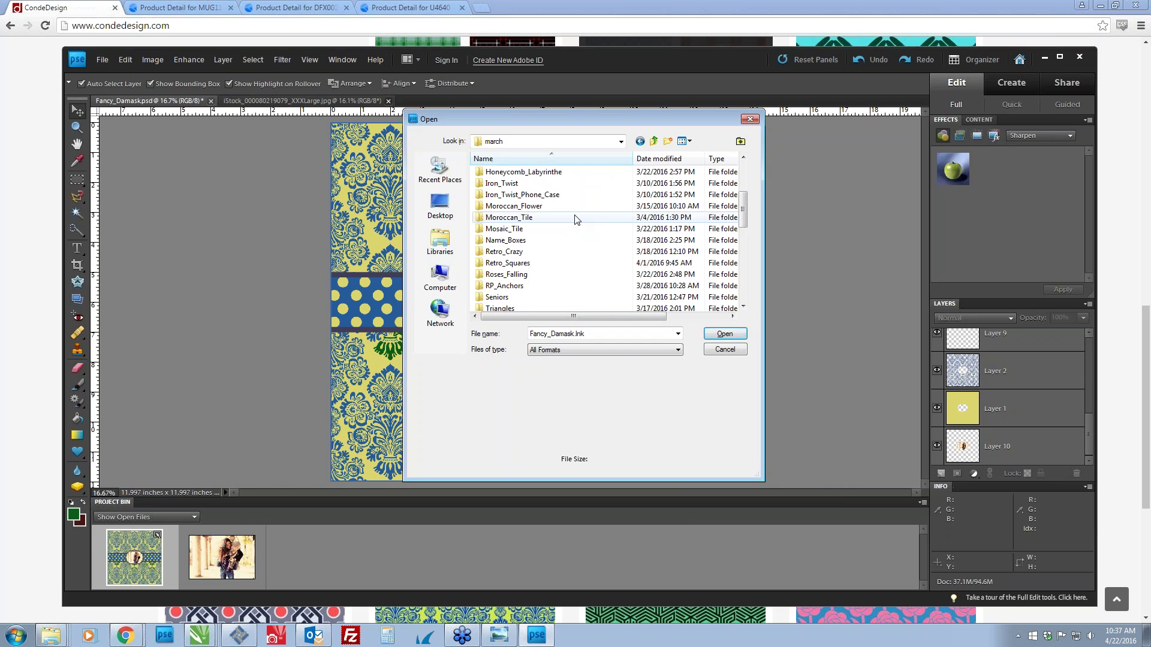
key(alt+Tab)
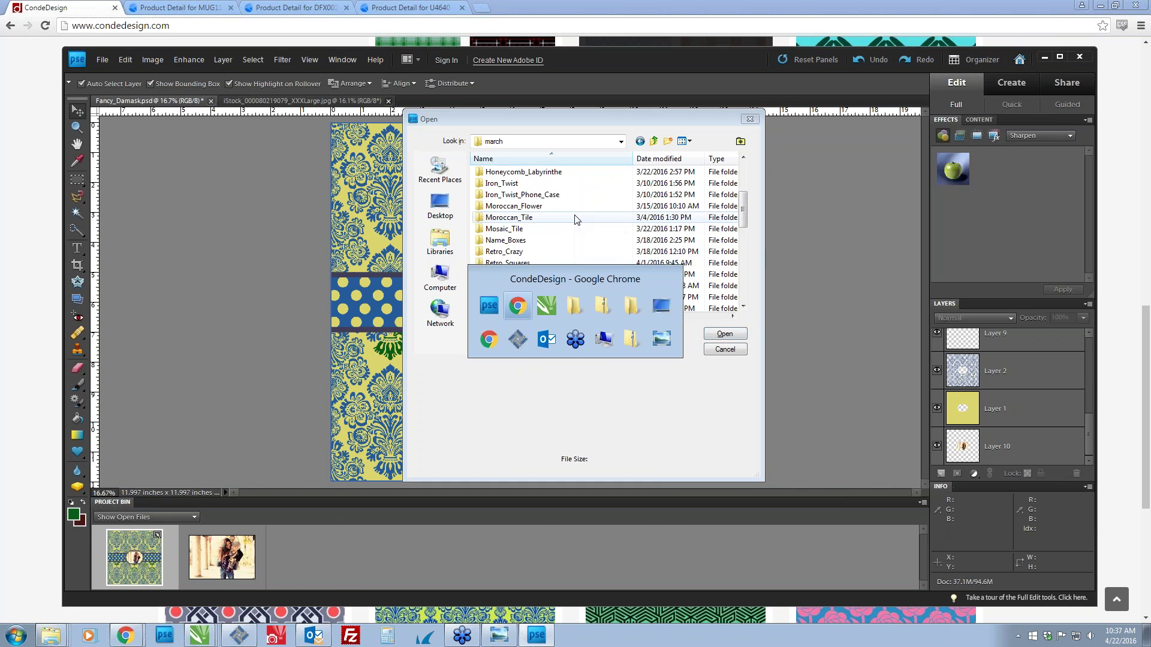
key(alt+Tab)
scroll(530, 230, up, 3)
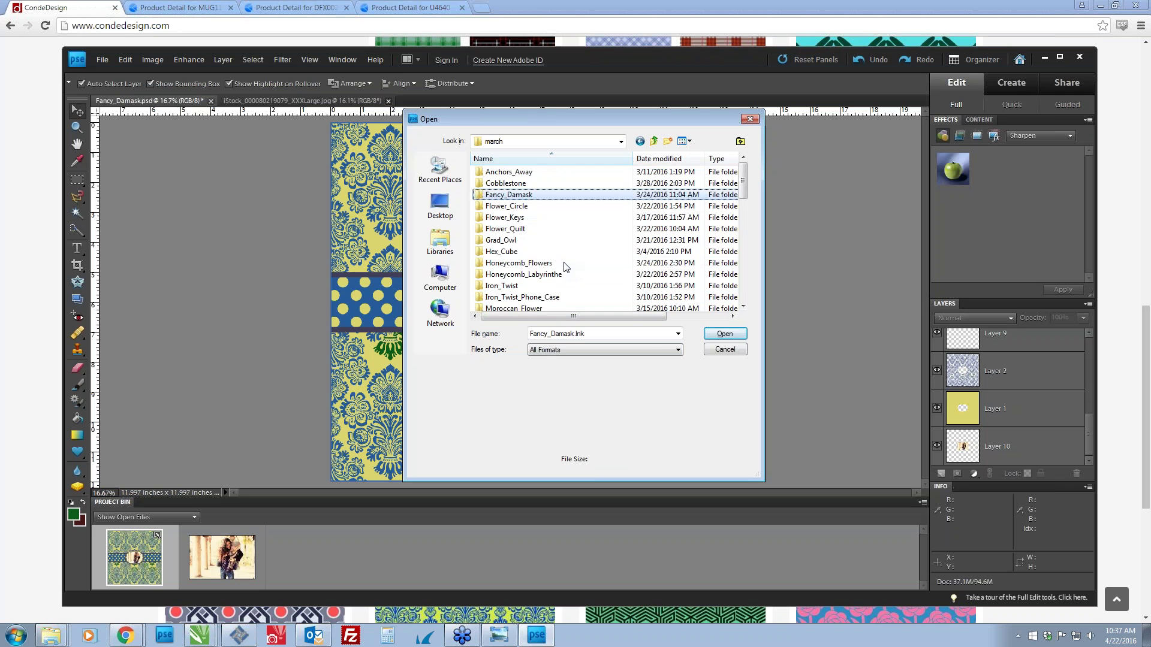
Open flower_pattern.psd from the Flower_Pattern folder inside the April design folder.
click(654, 142)
click(490, 174)
double_click(490, 173)
scroll(581, 218, down, 1)
click(521, 231)
double_click(522, 228)
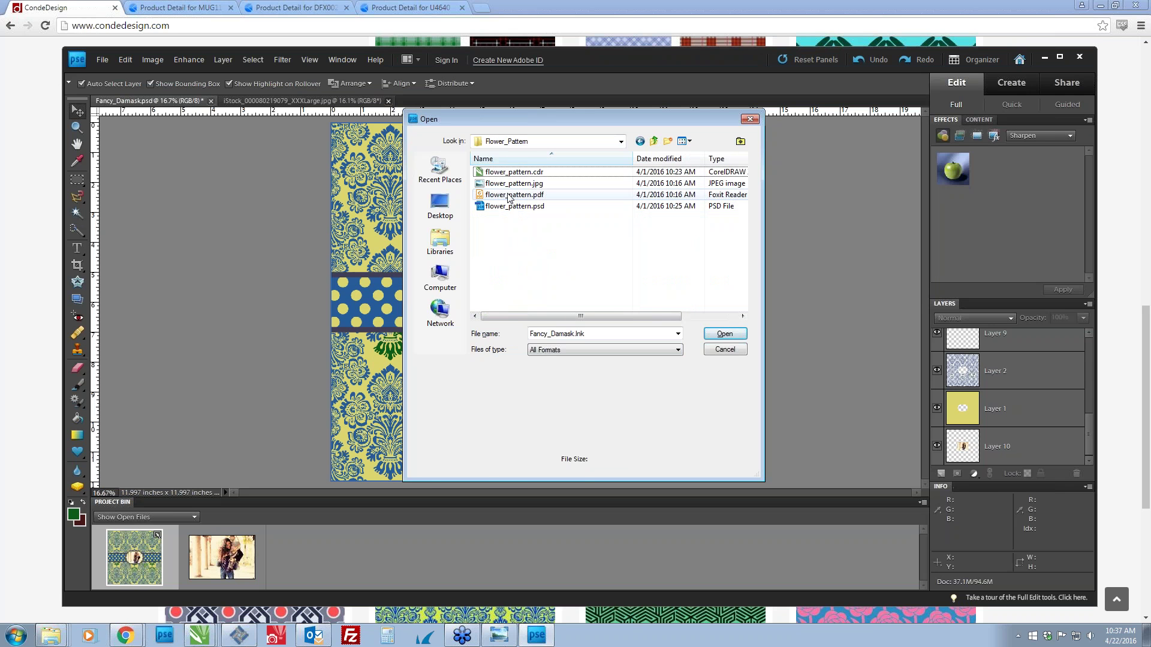
click(507, 210)
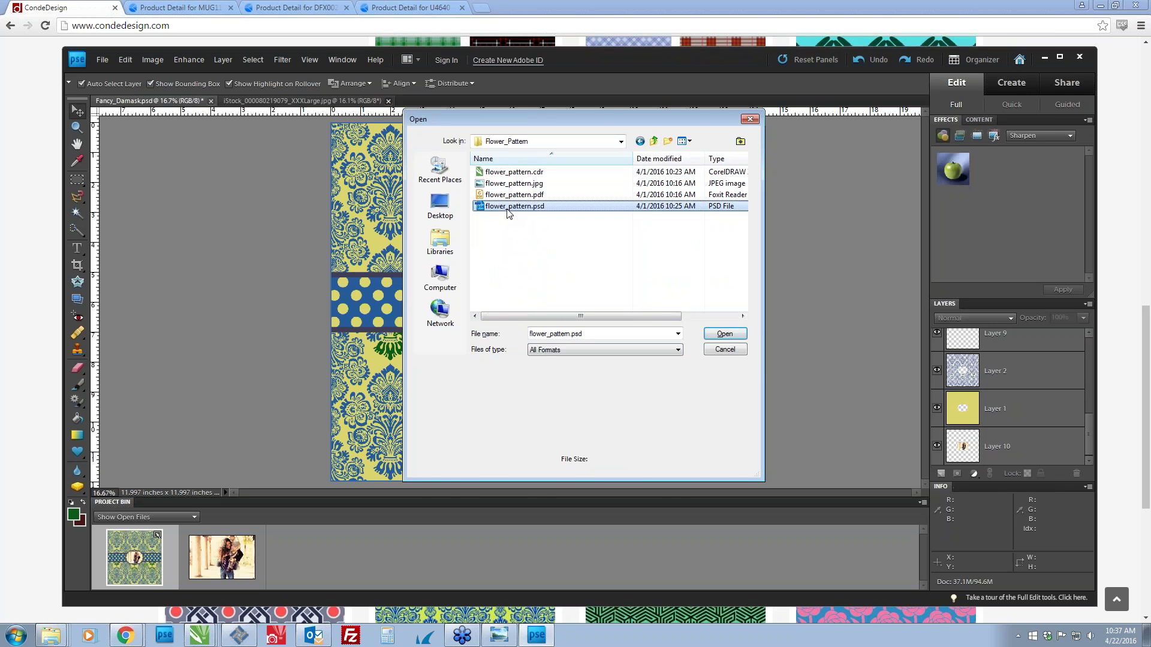
double_click(507, 207)
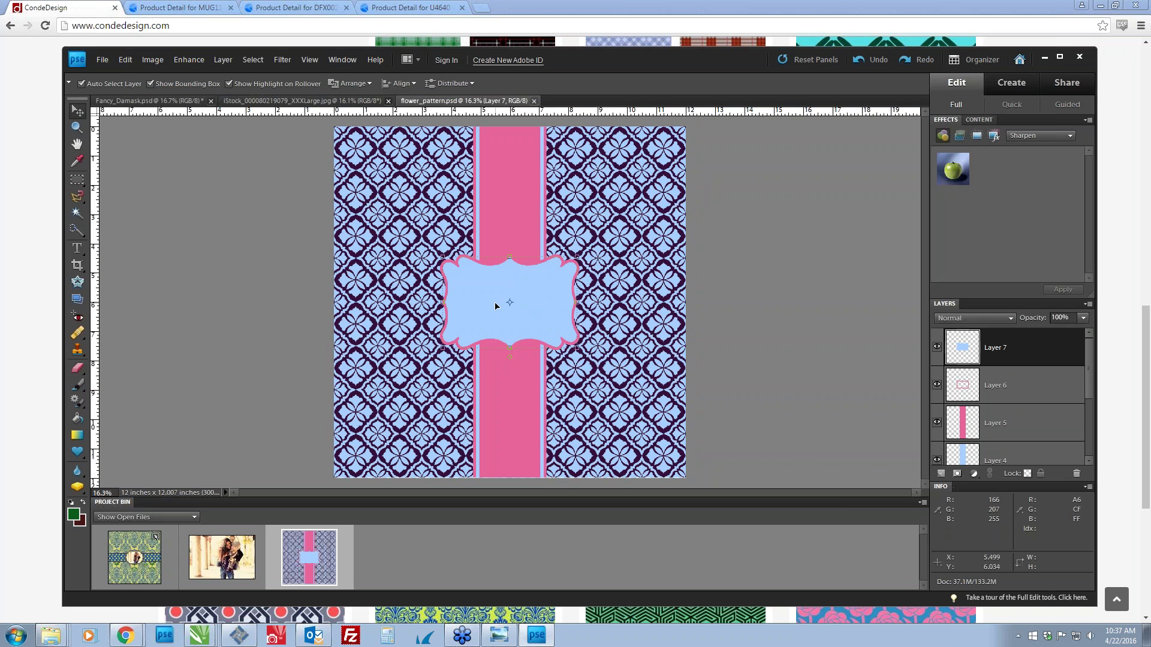
Select the light blue label area on Layer 7 with the Quick Selection tool and delete its fill.
scroll(495, 306, up, 1)
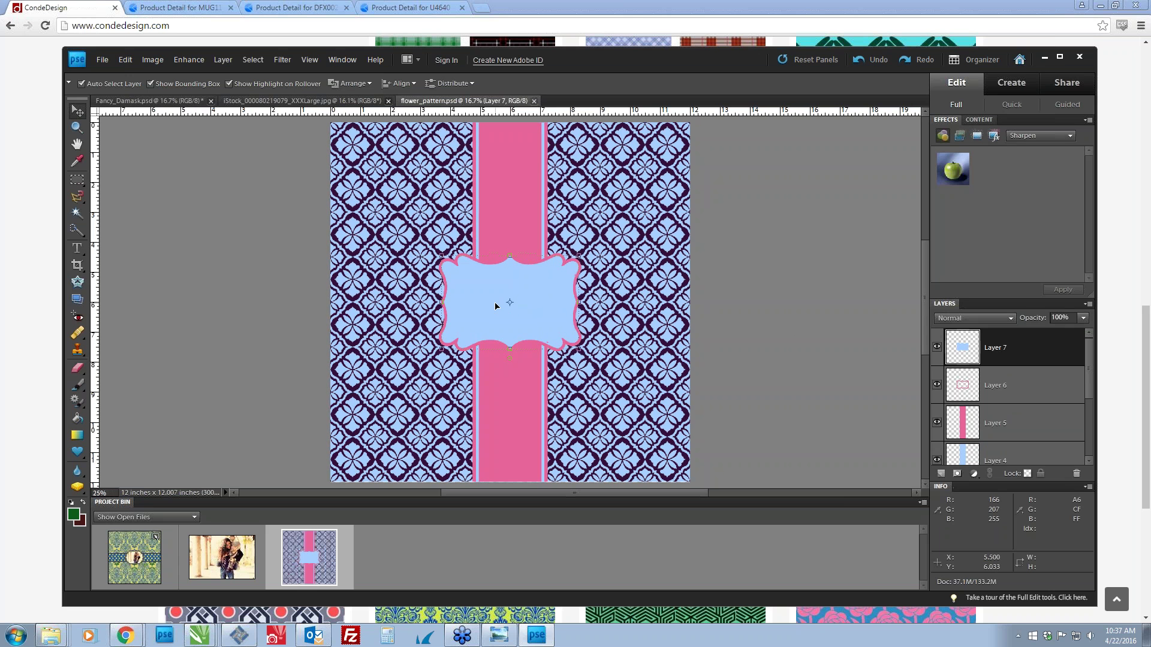
scroll(496, 306, up, 1)
key(a)
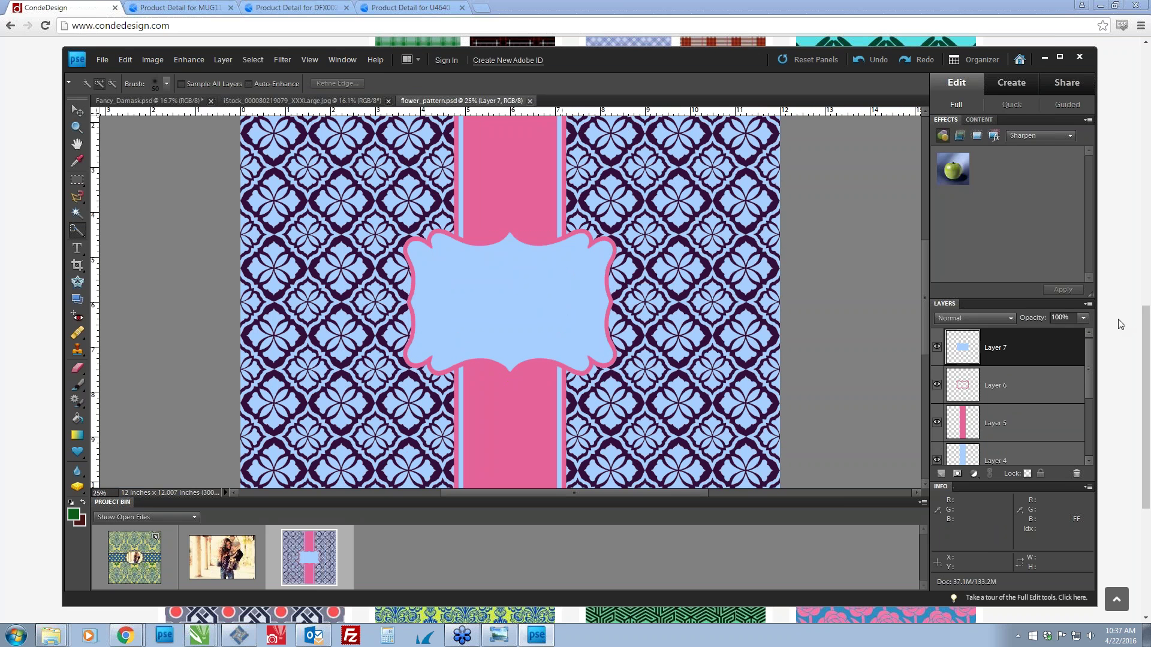
click(522, 317)
mouse_move(522, 316)
mouse_down()
mouse_move(473, 306)
mouse_move(584, 309)
mouse_up()
key(Delete)
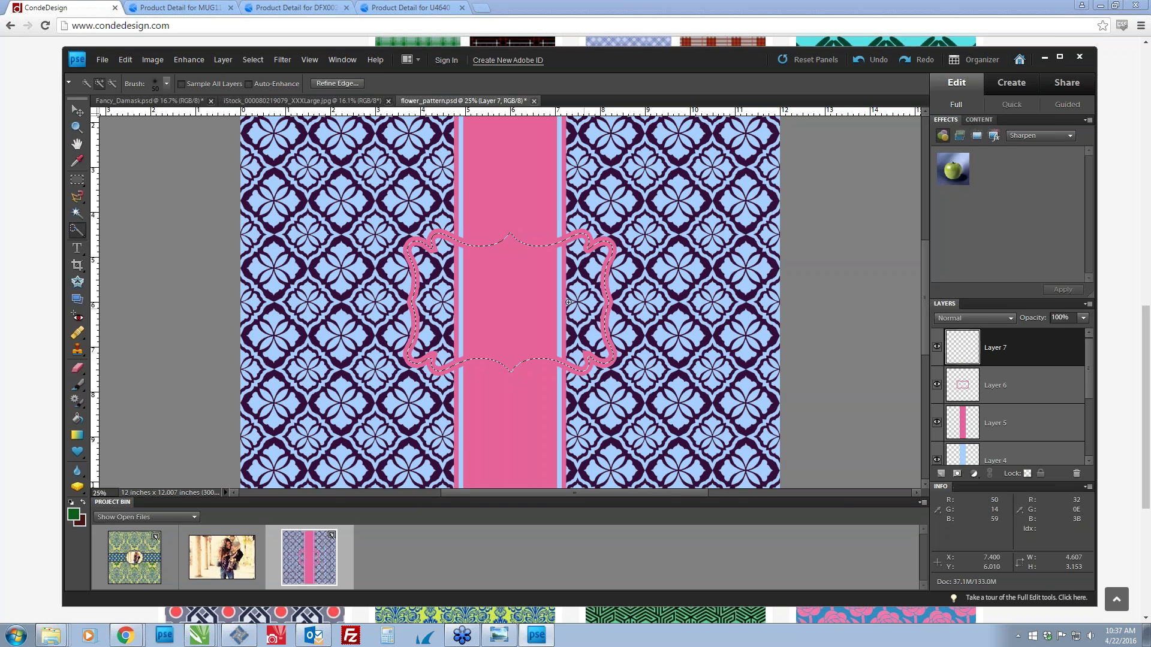
Clear the selected label area from Layer 6, Layer 5 and Layer 4.
click(989, 385)
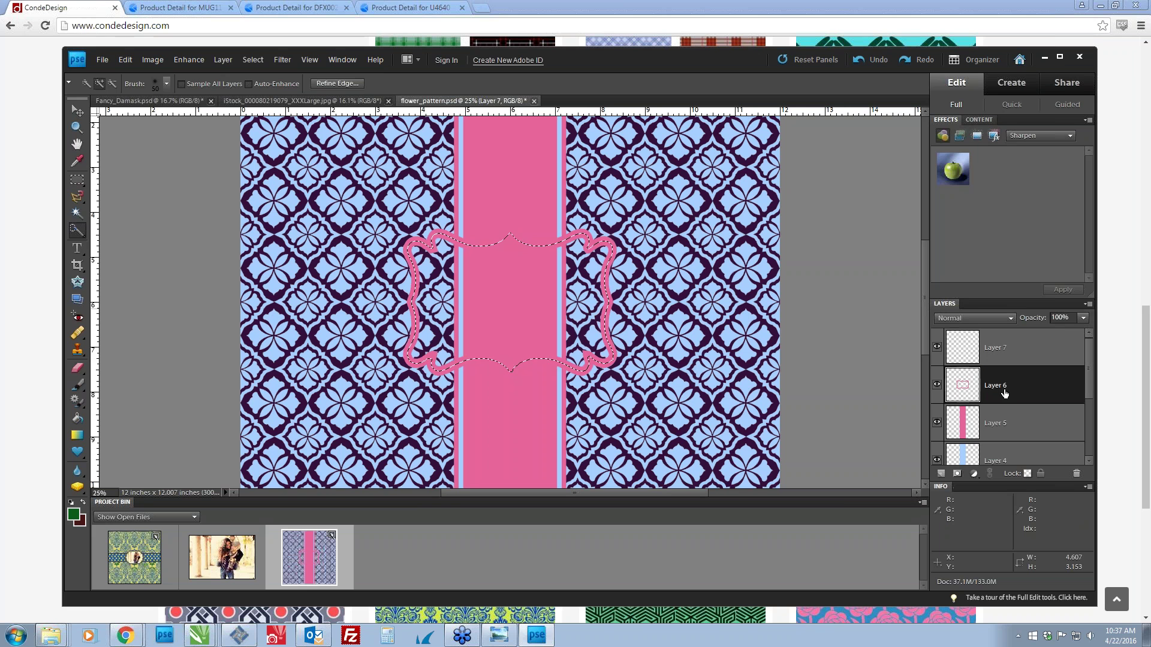
key(Delete)
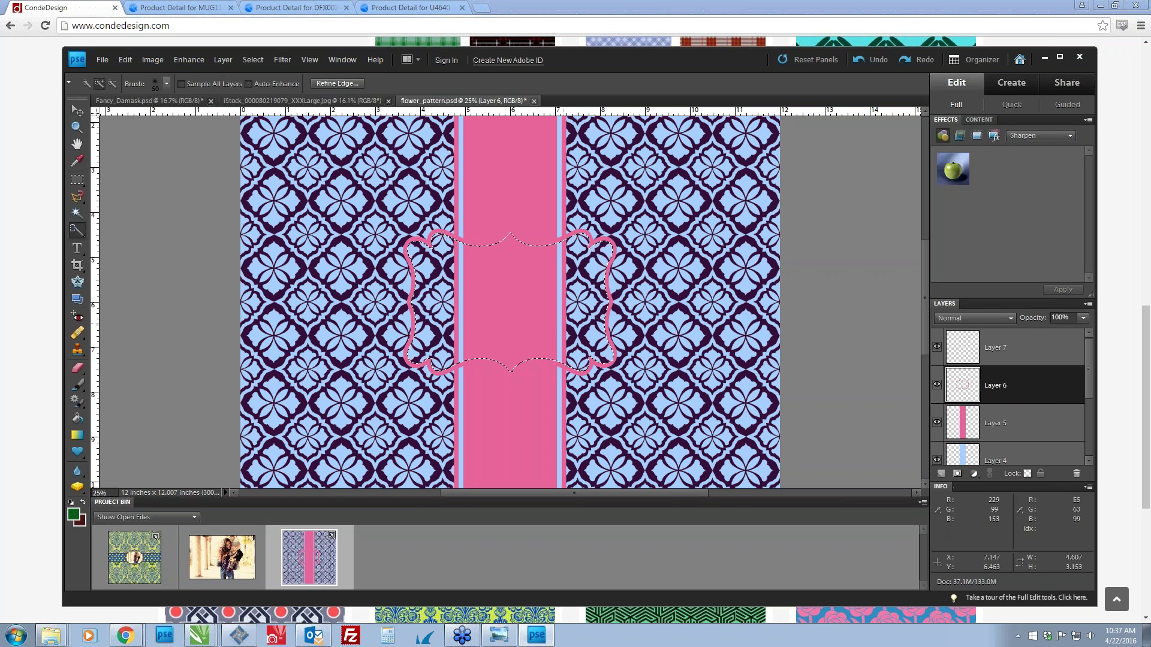
click(1006, 422)
key(Delete)
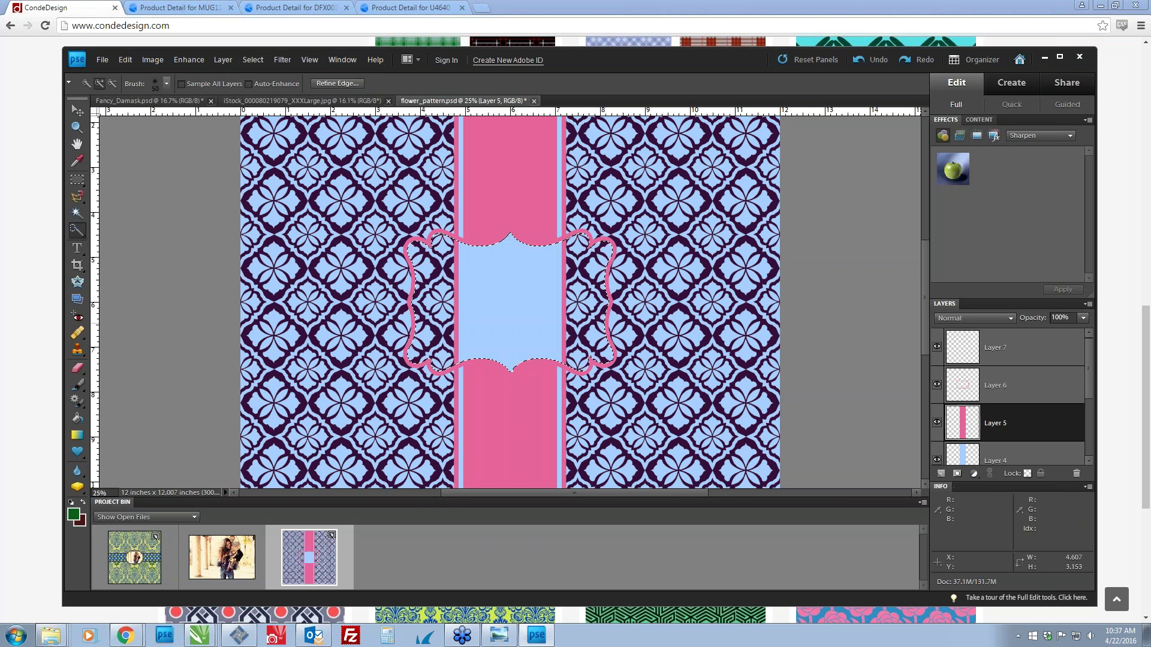
scroll(1010, 397, down, 1)
click(1007, 423)
key(Delete)
Clear the selected label area from Layer 3, Layer 2 and Layer 1 to cut a transparent window through the design.
scroll(1006, 422, down, 1)
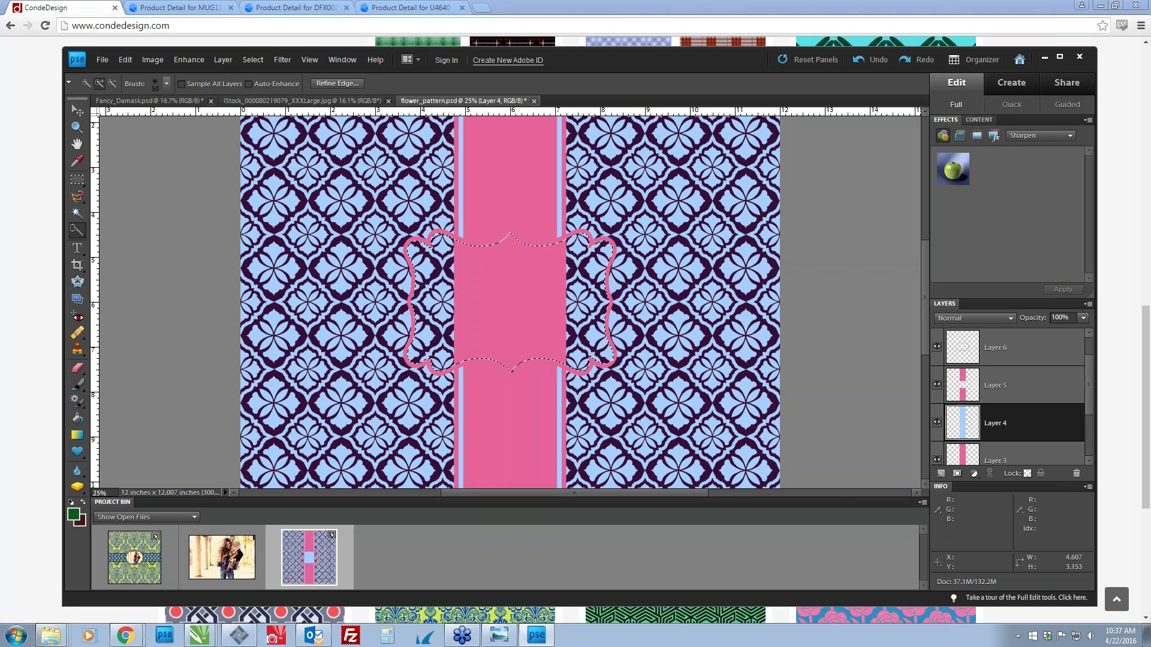
click(1000, 422)
key(Delete)
scroll(1001, 422, down, 1)
click(1001, 422)
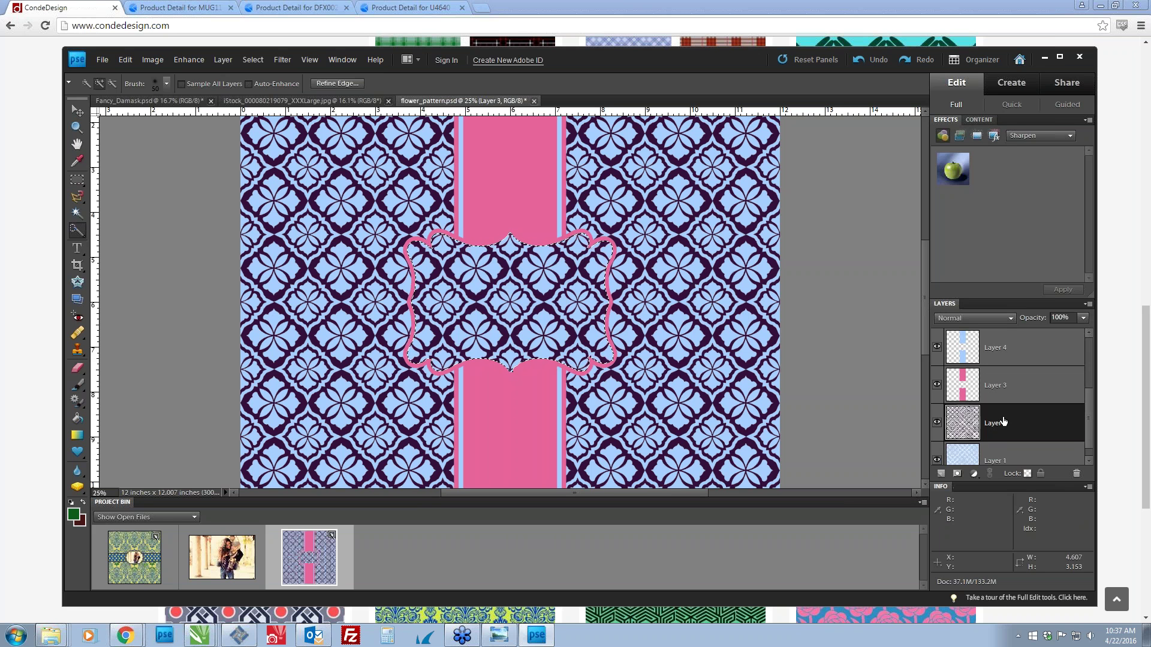
key(Delete)
scroll(1001, 438, down, 1)
click(1001, 444)
key(Delete)
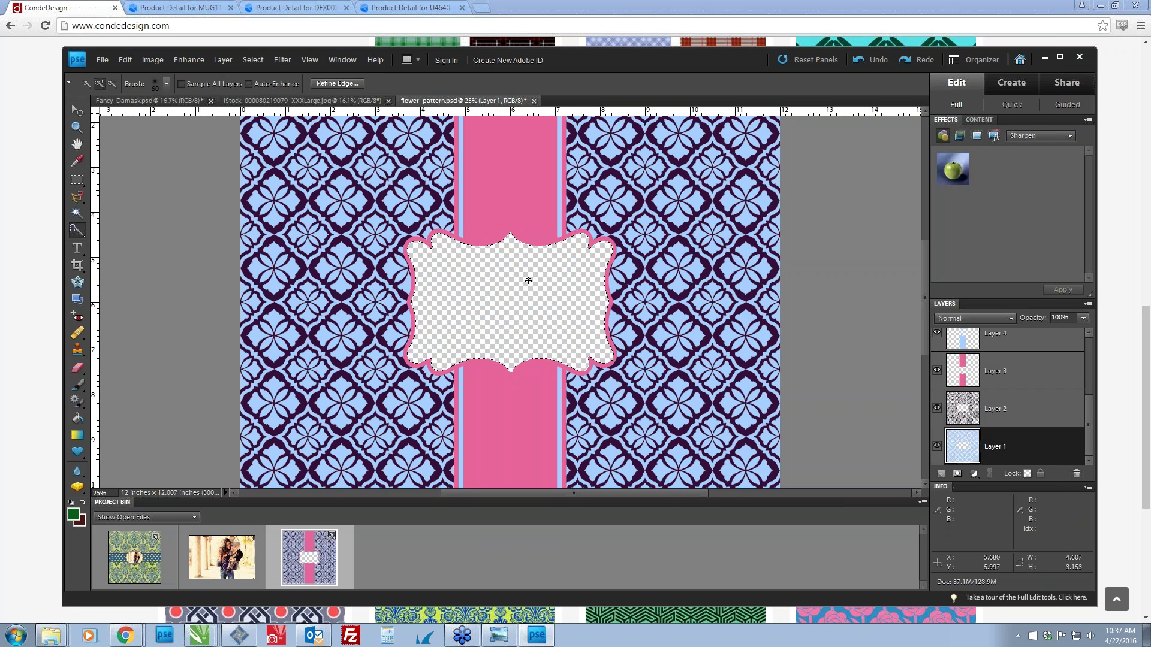
click(265, 101)
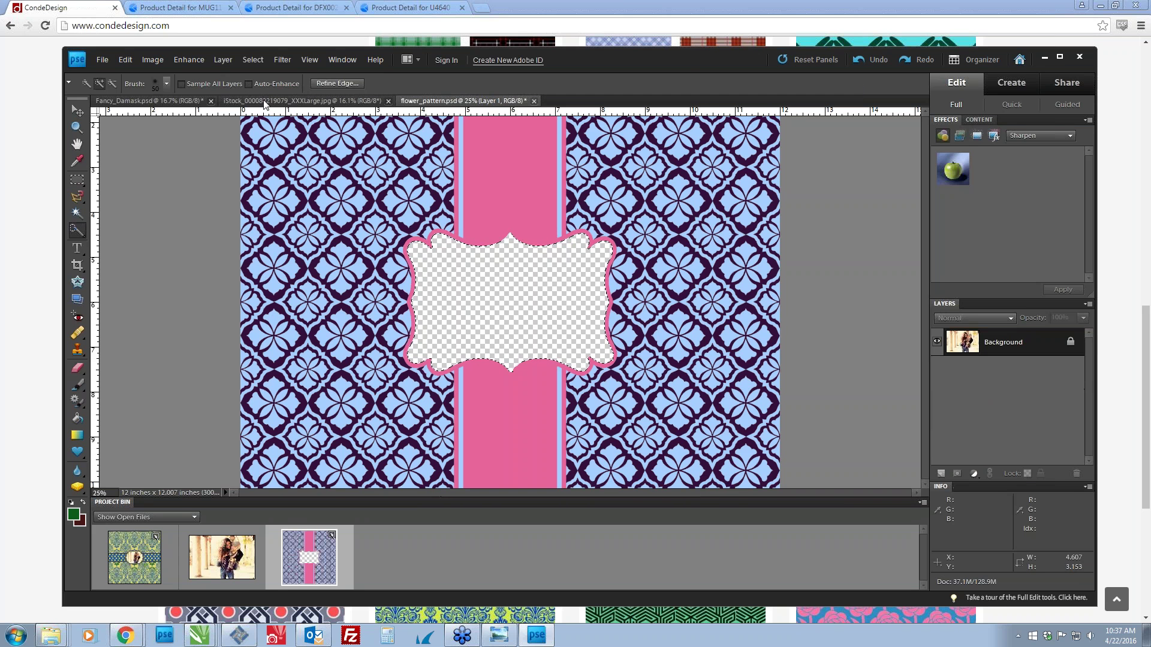
click(80, 267)
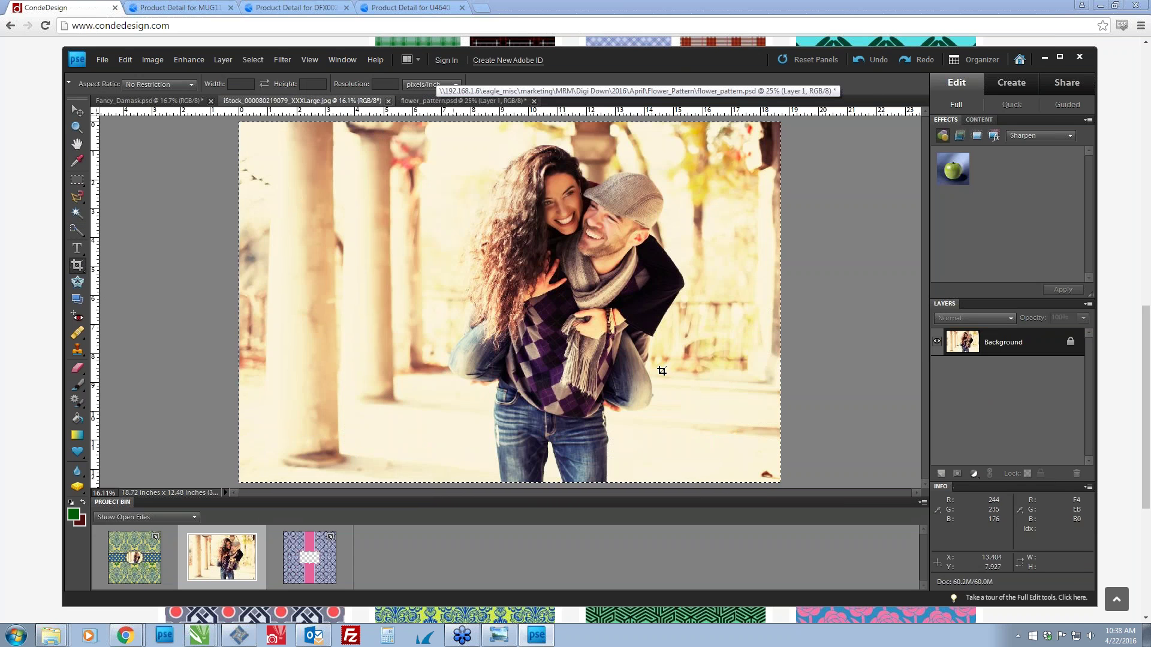
drag(375, 126, 747, 482)
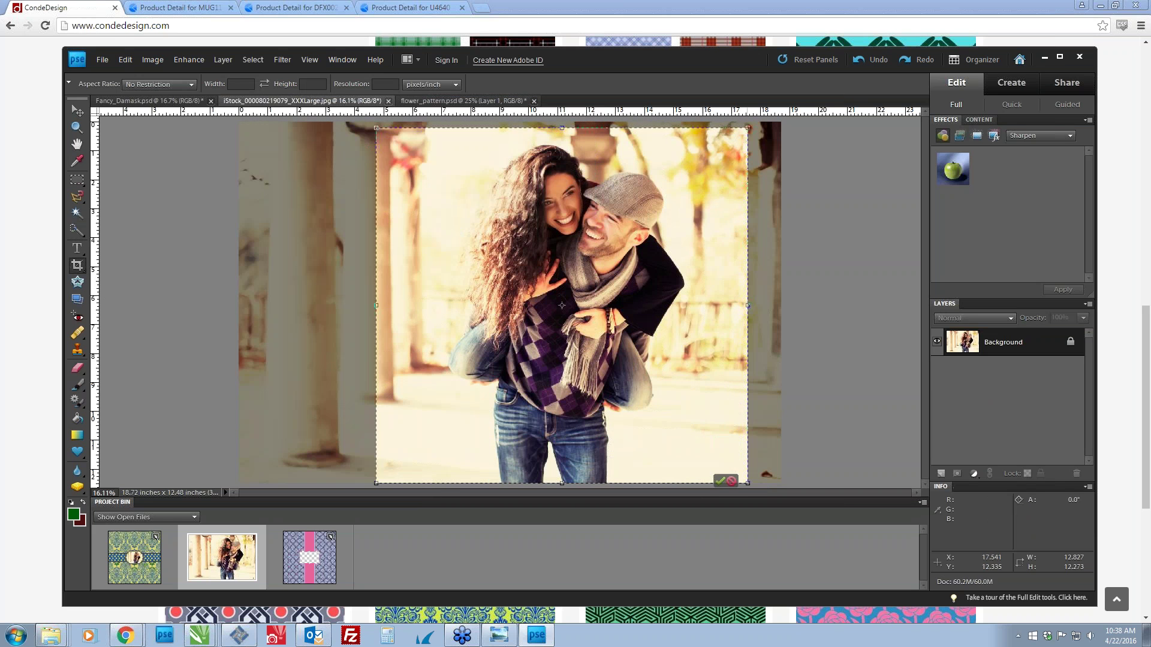
click(719, 481)
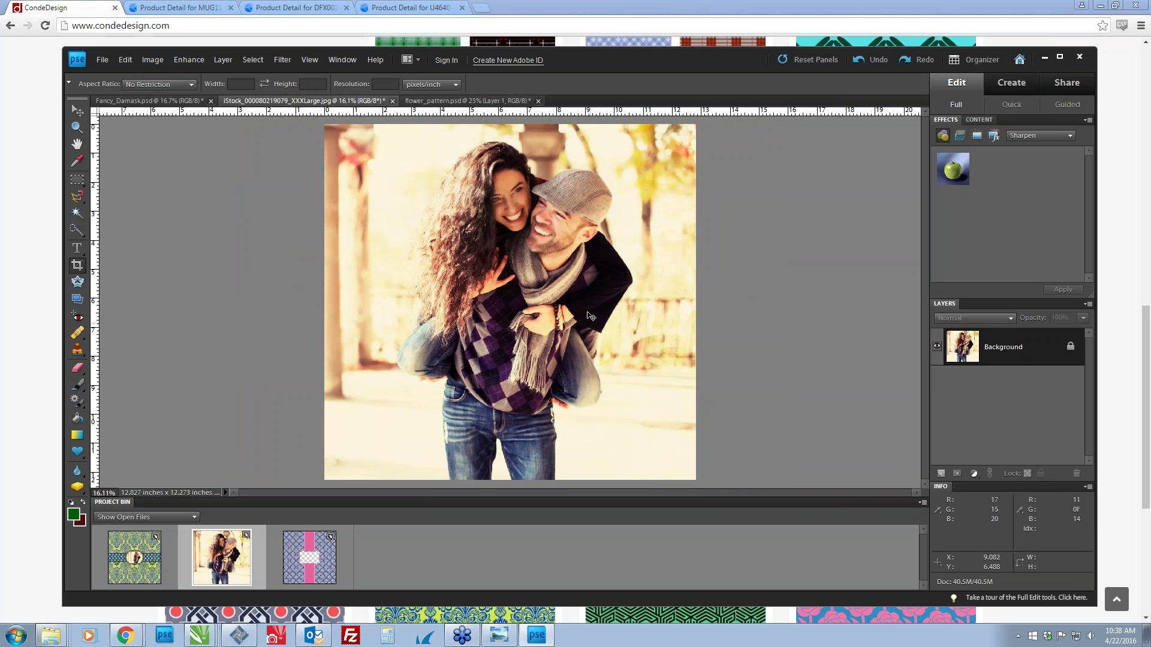
Copy the entire cropped couple photo into flower_pattern.psd as a layer between Layer 1 and Layer 2, ready for moving.
key(ctrl+a)
click(435, 102)
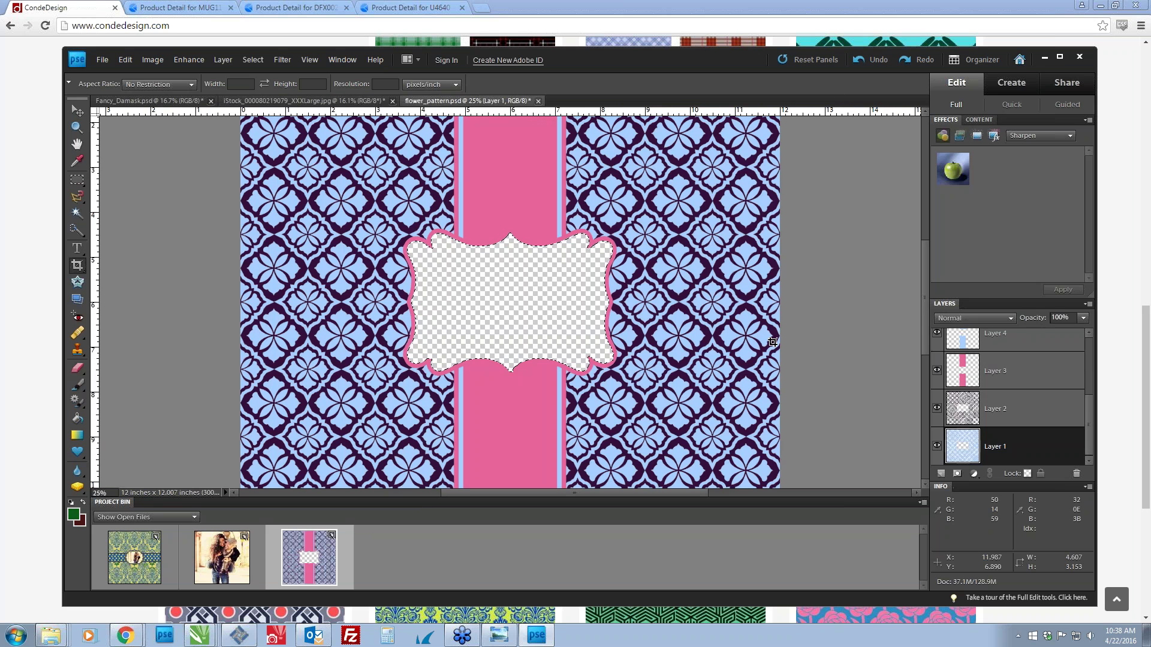
key(ctrl+v)
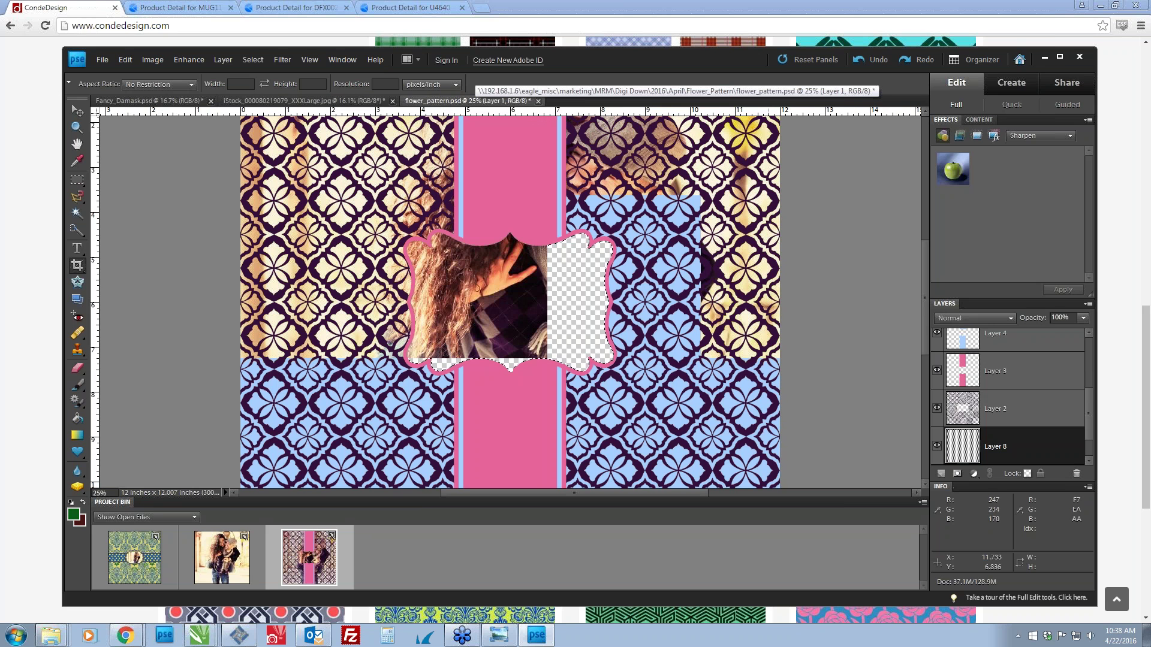
key(ctrl+minus)
key(ctrl+minus)
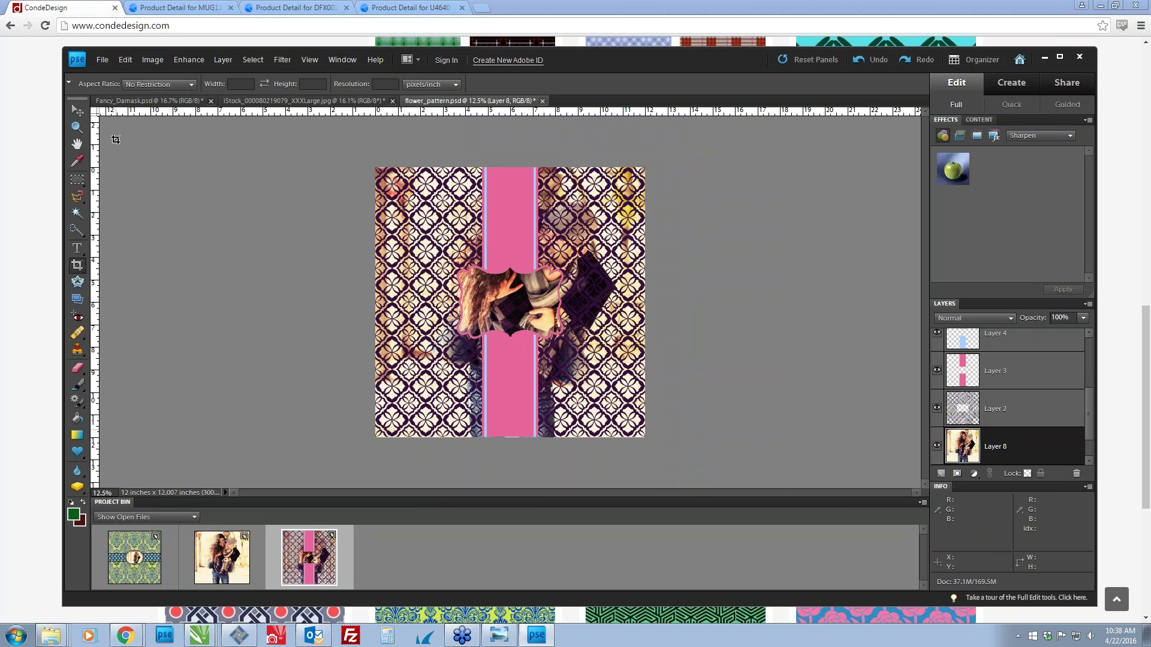
click(77, 111)
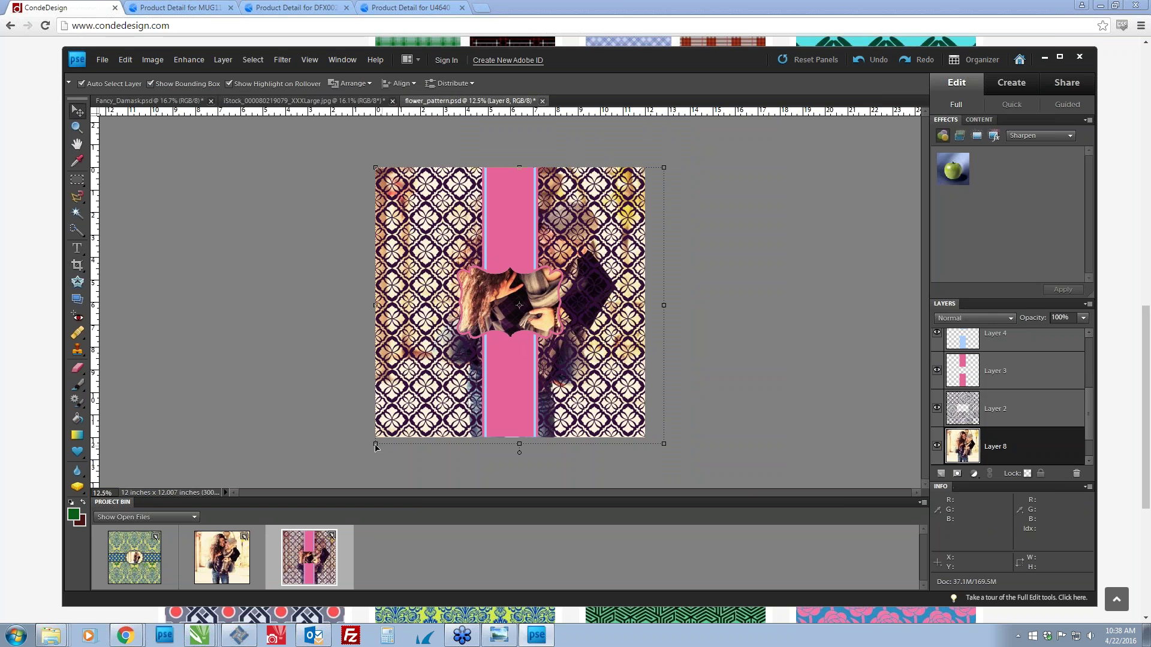
click(373, 447)
drag(373, 447, 591, 267)
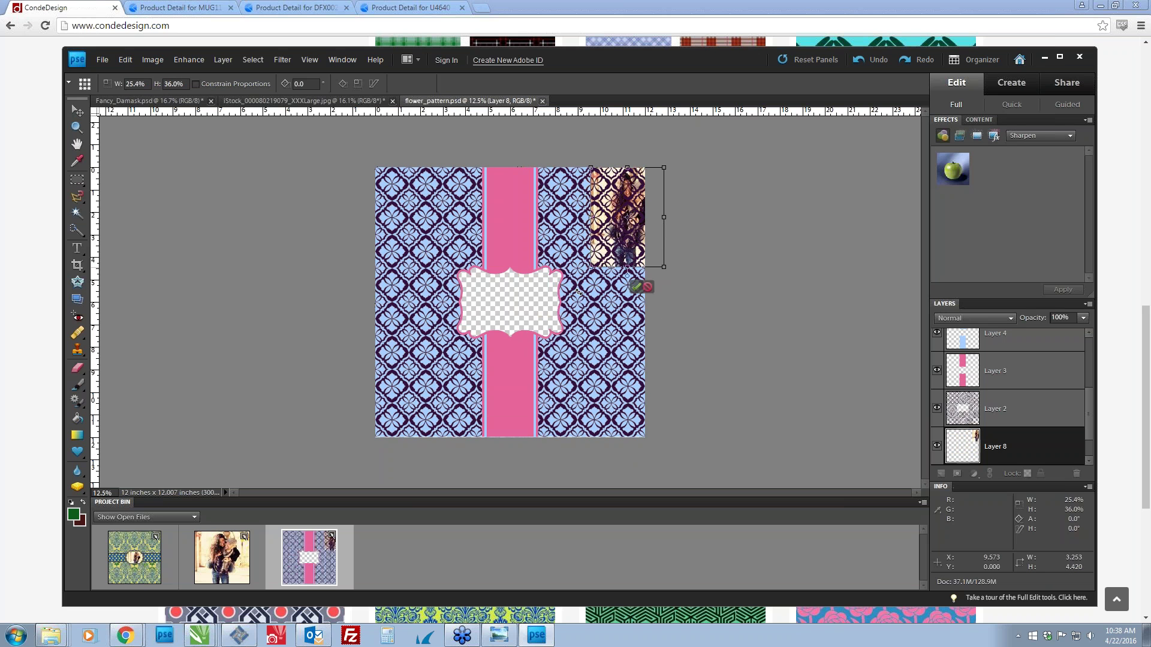
click(648, 288)
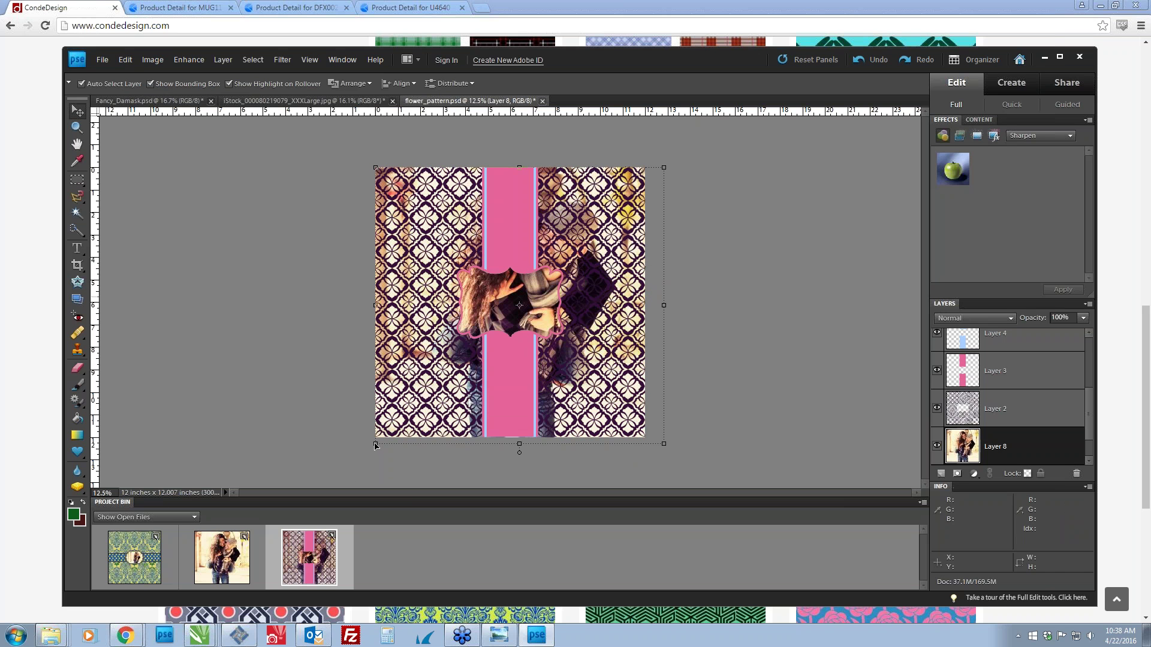
click(376, 444)
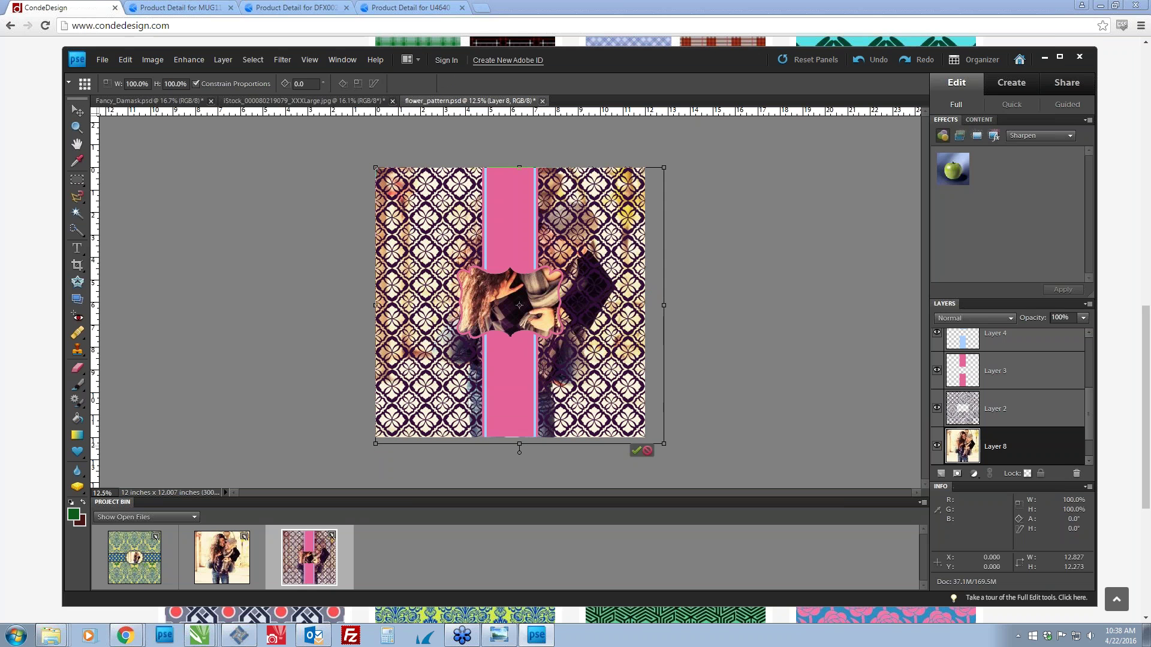
drag(375, 444, 404, 427)
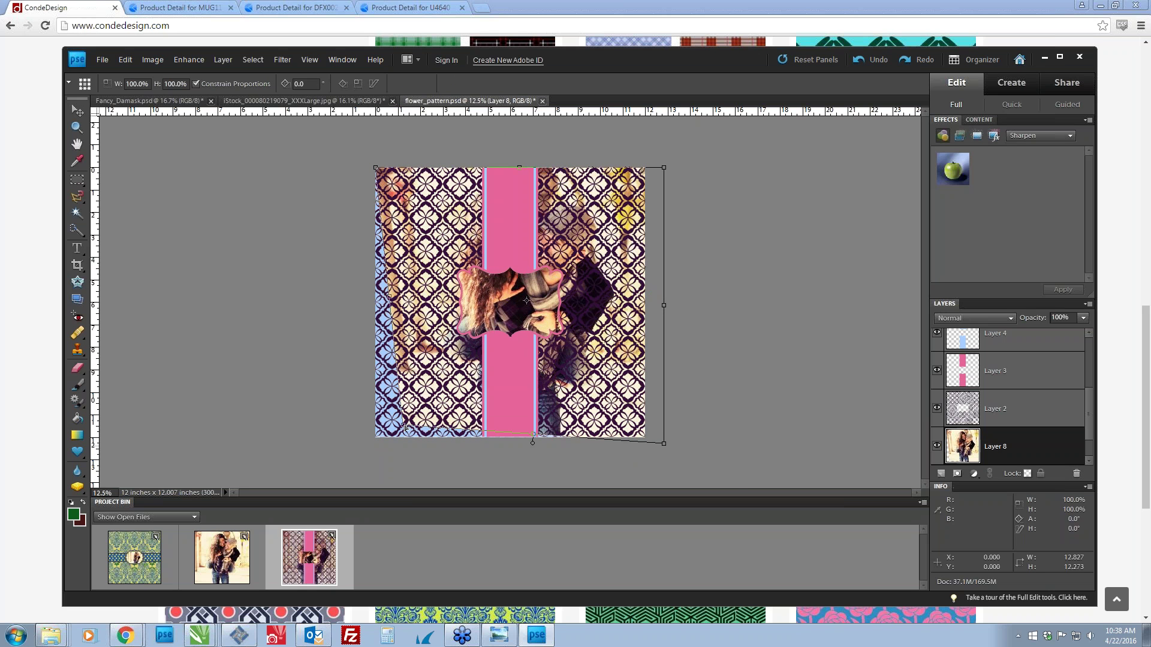
click(651, 450)
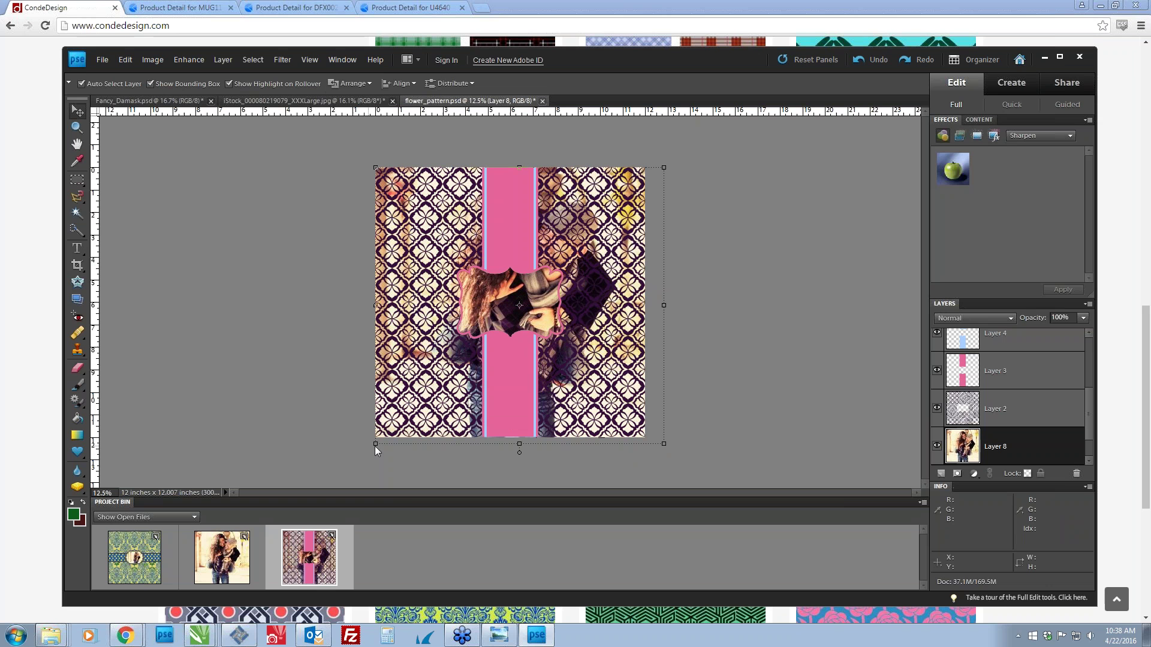
click(376, 445)
drag(376, 442, 517, 301)
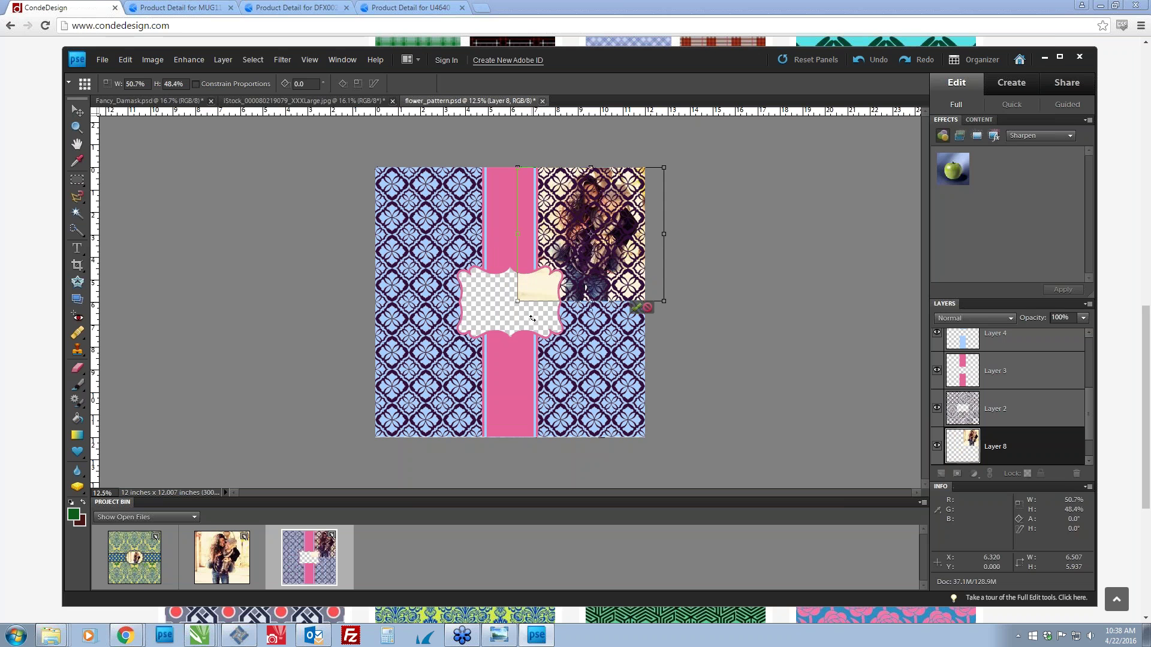
key(ctrl+z)
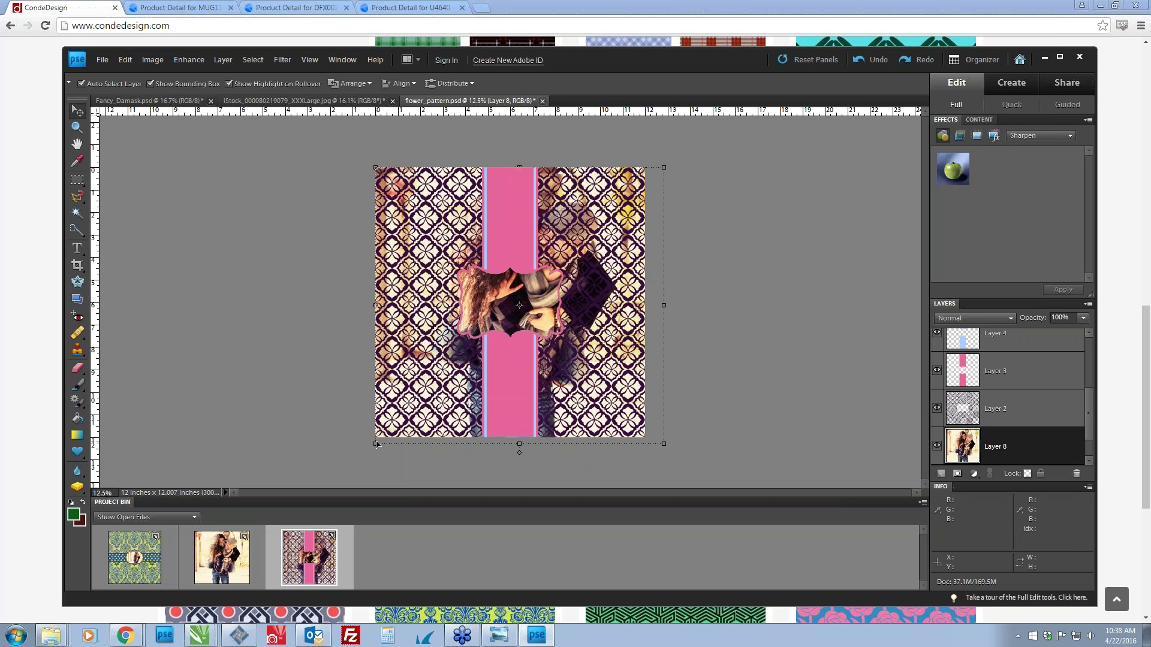
Scale the pasted couple photo proportionally about its centre to 32.5% and apply the transformation.
drag(375, 444, 474, 350)
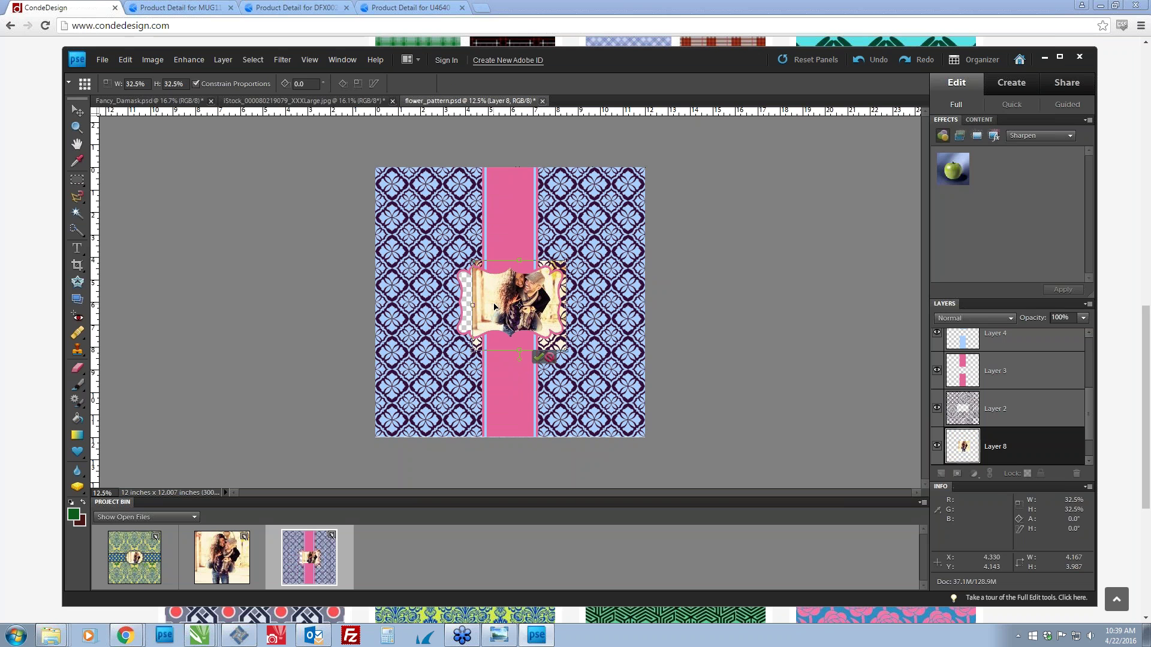
click(538, 357)
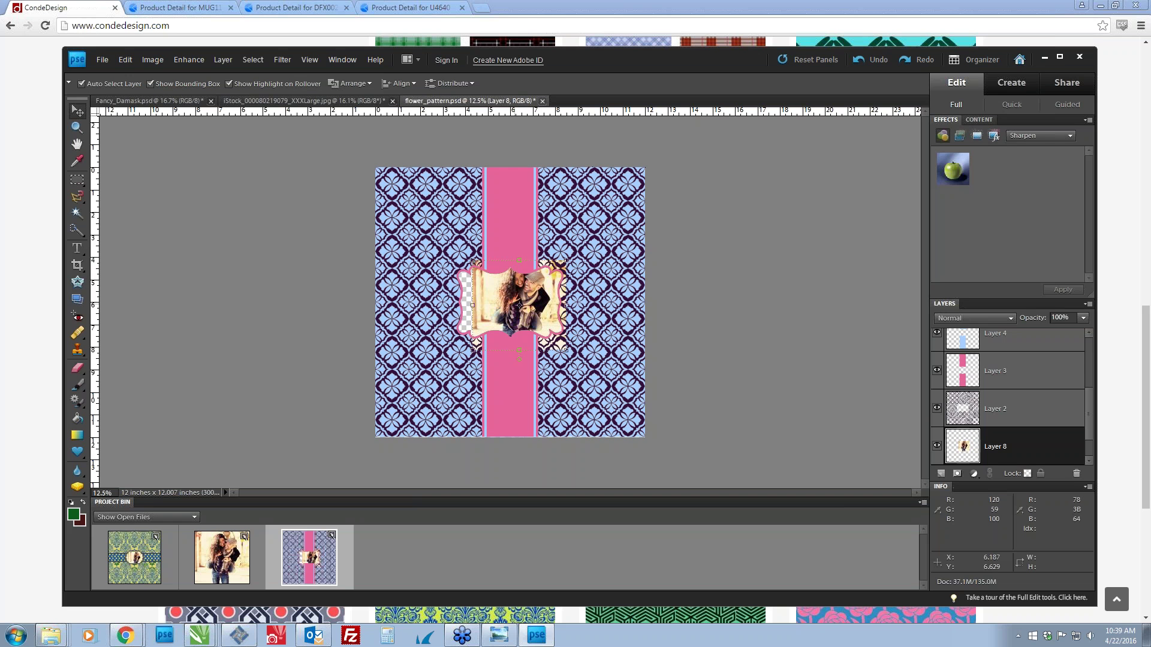
Position the couple photo behind the label window, scale it proportionally to 120.4% to fill the opening, and shift it slightly downward.
drag(514, 317, 501, 320)
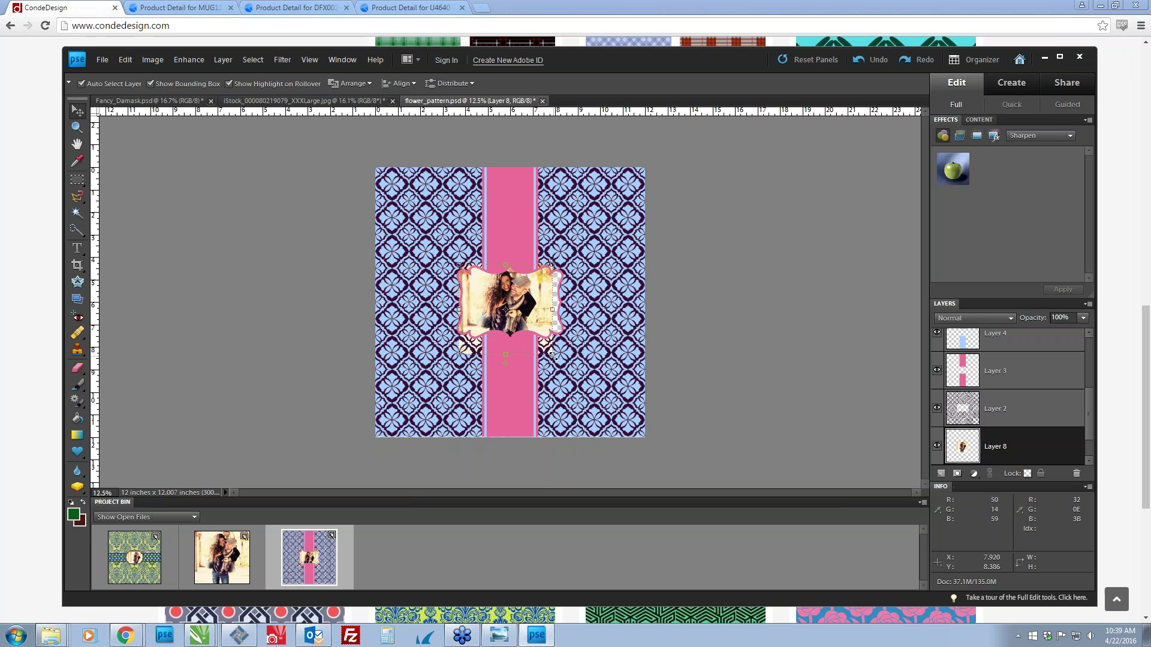
drag(552, 356, 564, 363)
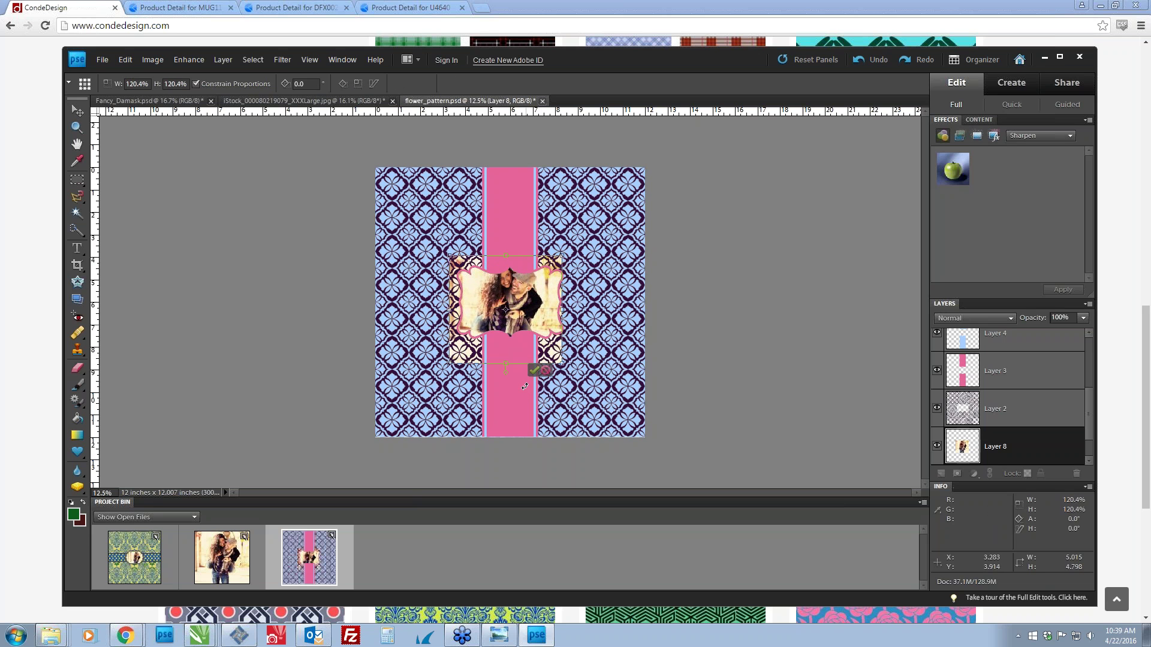
click(538, 371)
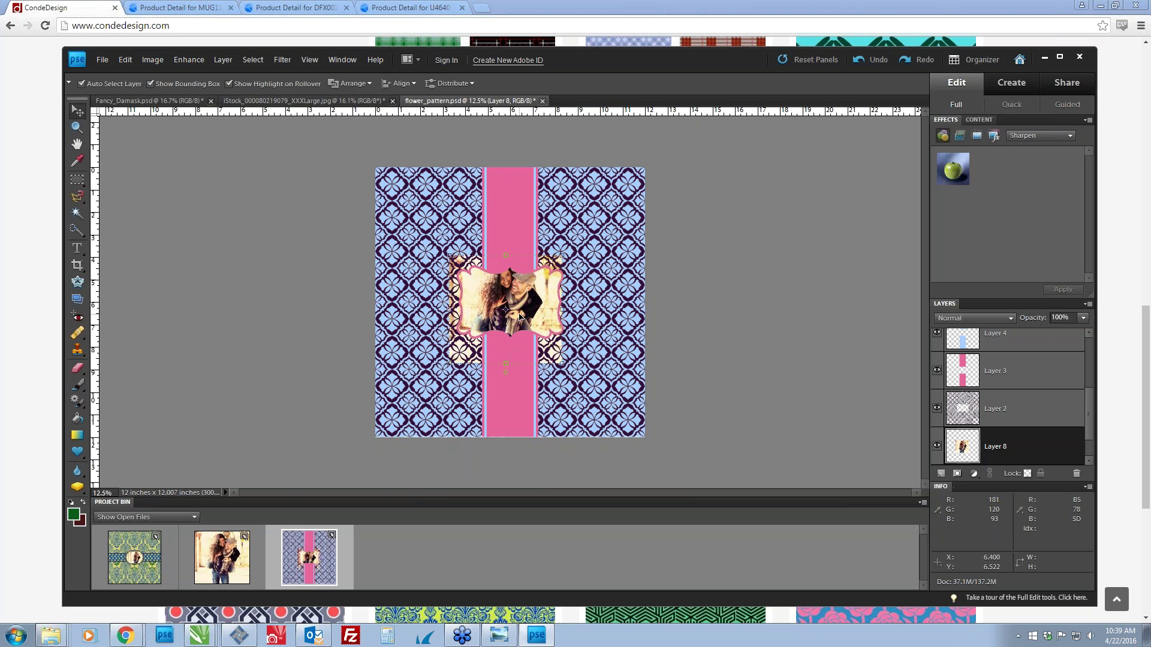
key(ctrl+equal)
key(ctrl+equal)
drag(514, 311, 514, 319)
Move the photo's Layer 8 beneath Layer 1 so it shows only through the label window, and deselect the layer.
scroll(1088, 451, down, 1)
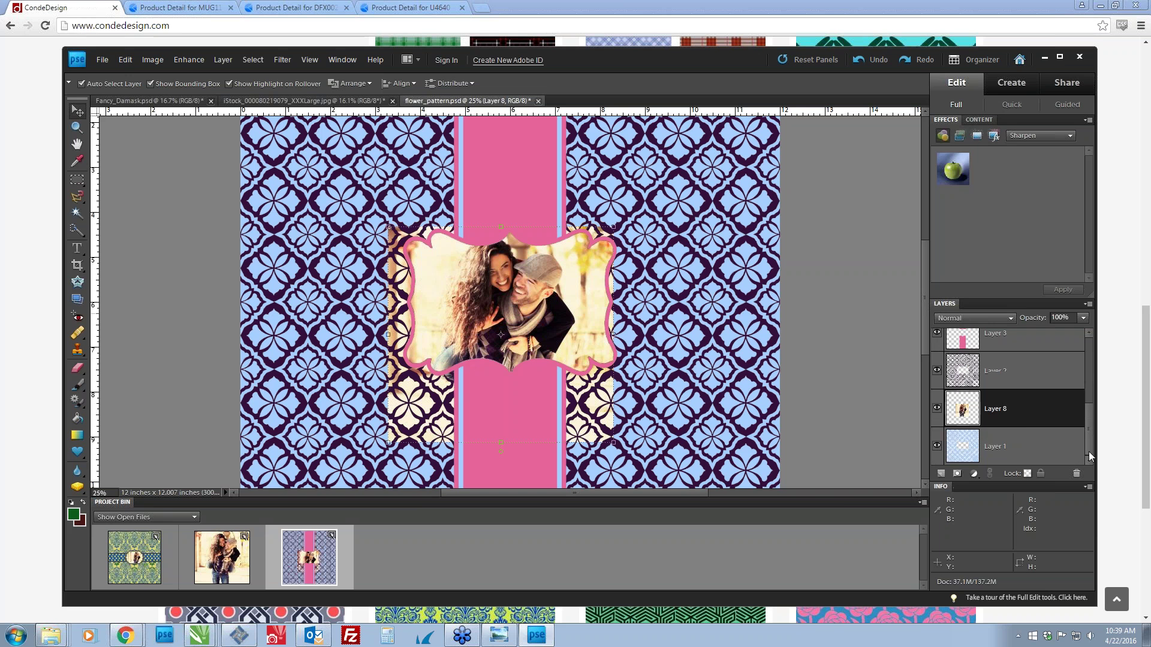
drag(1004, 410, 1004, 455)
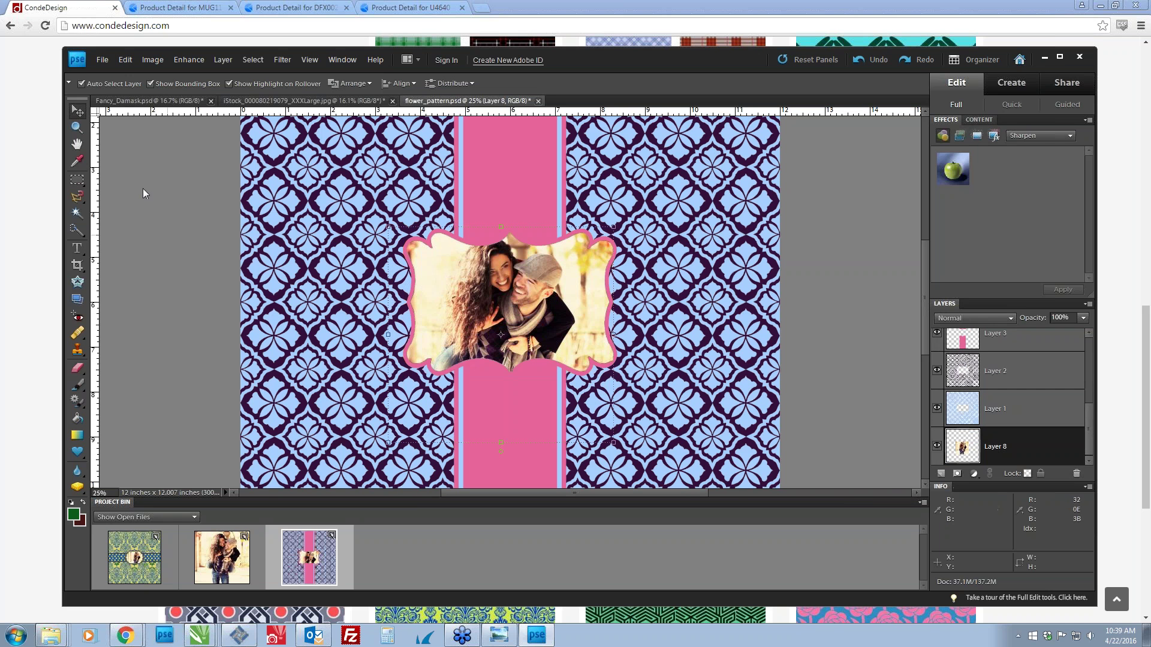
click(167, 206)
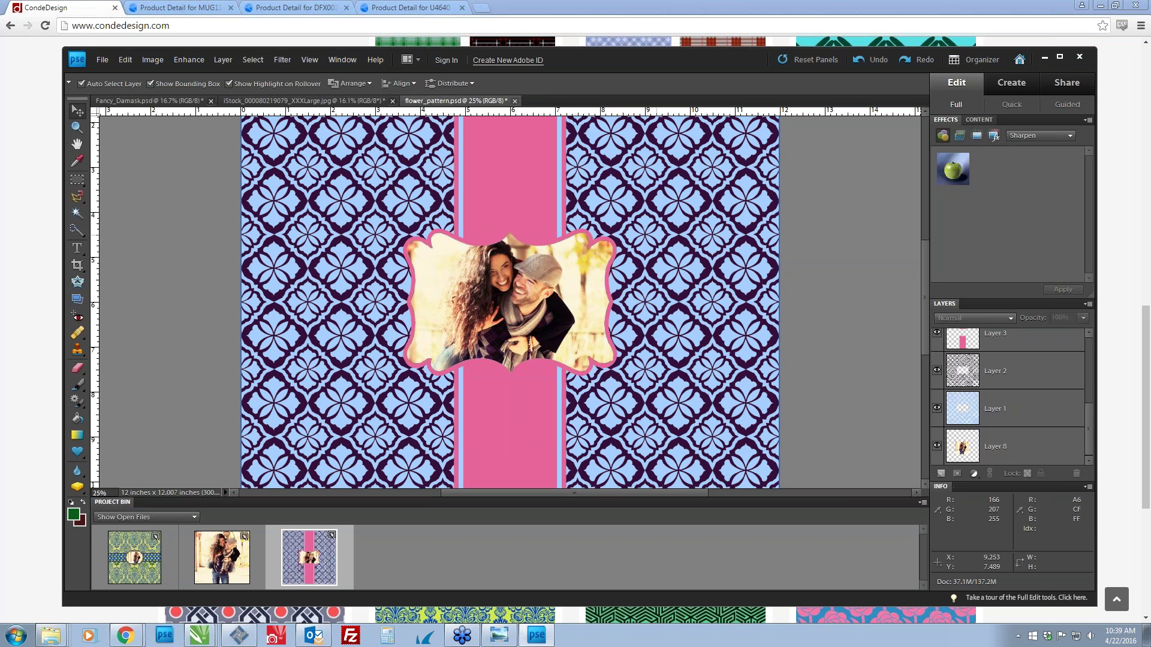
key(ctrl+minus)
key(ctrl+minus)
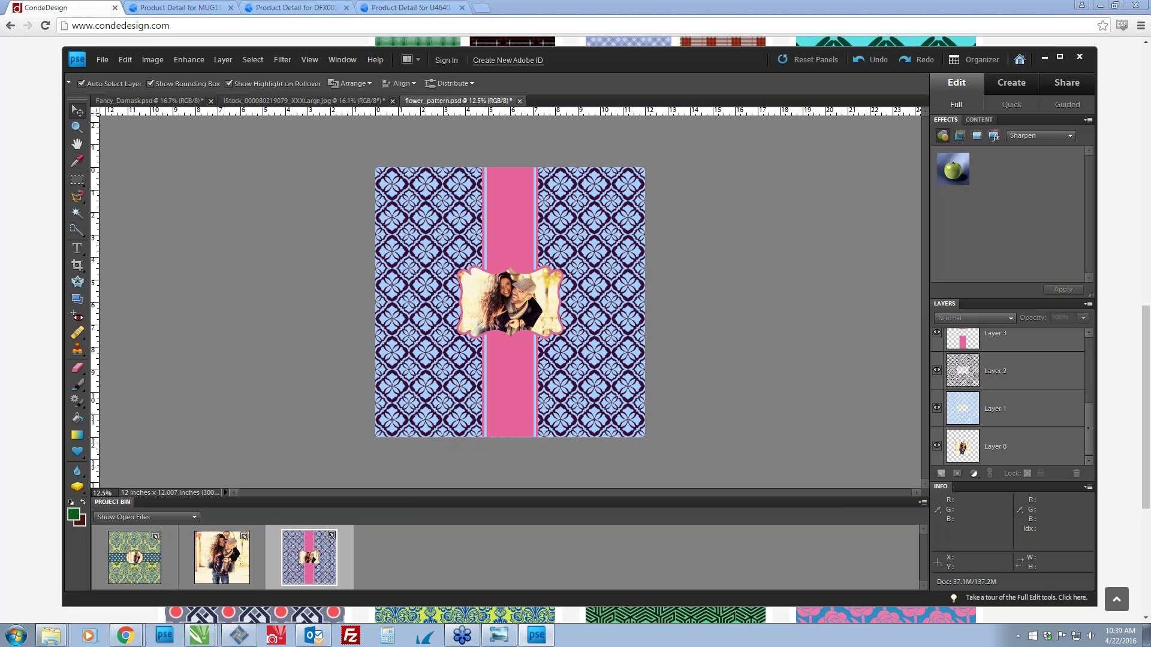
Switch to the CondeDesign website in Chrome and look back through the pattern listings up to Most Recent Products.
click(737, 8)
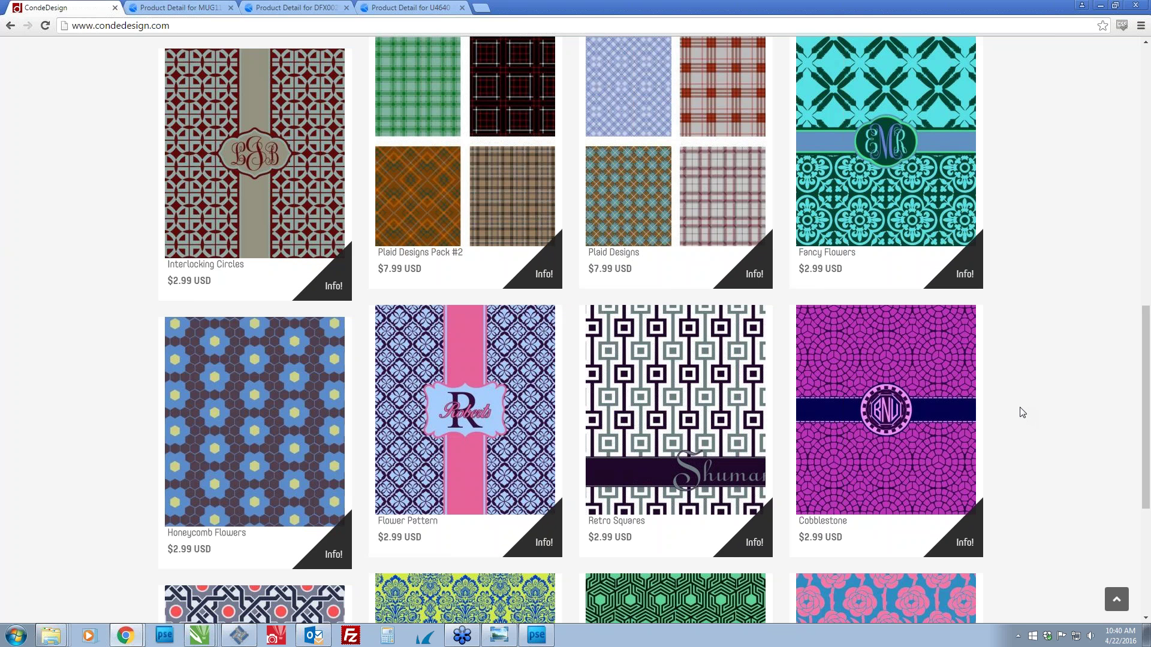
scroll(1022, 413, up, 4)
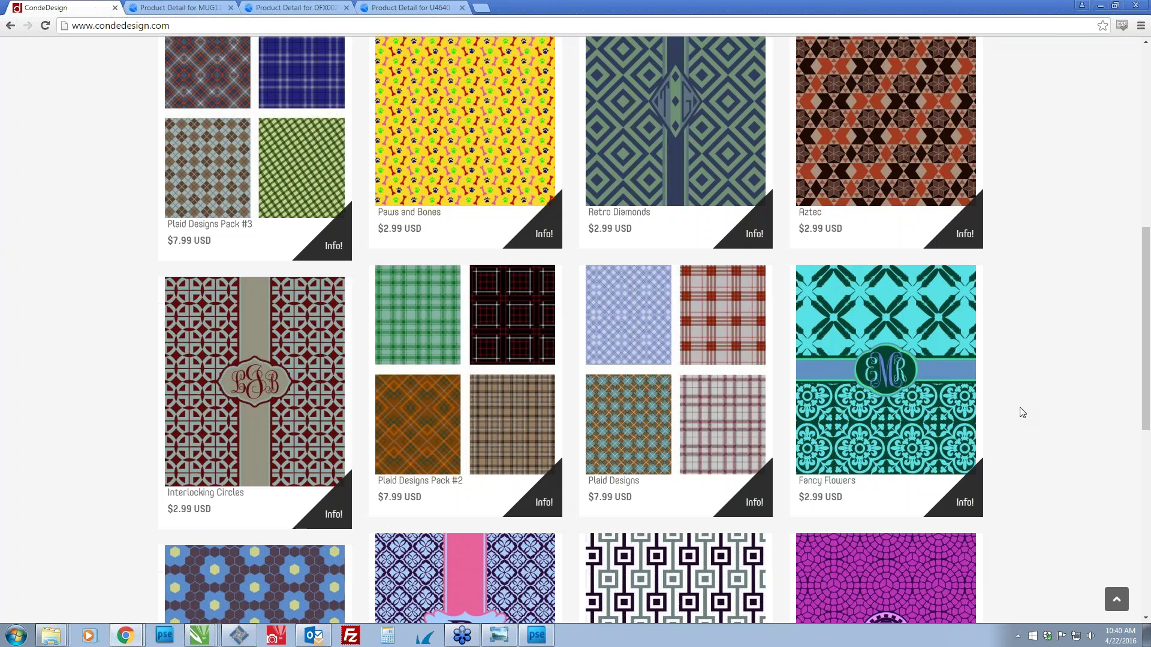
scroll(1022, 413, up, 4)
scroll(1023, 412, up, 3)
mouse_move(861, 368)
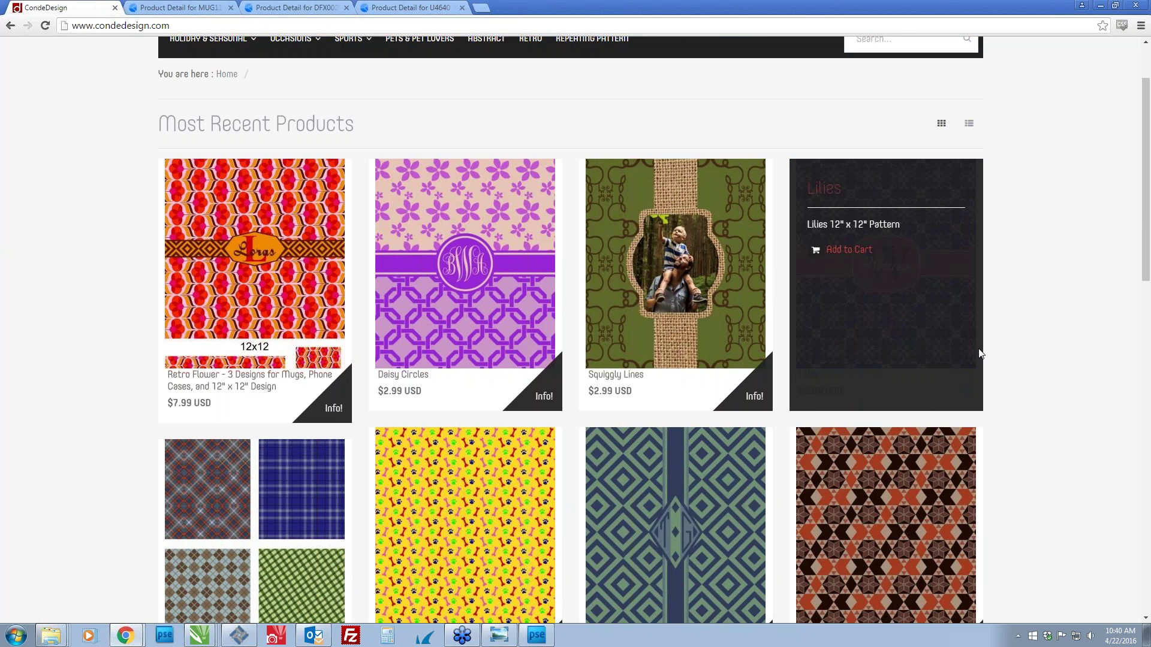